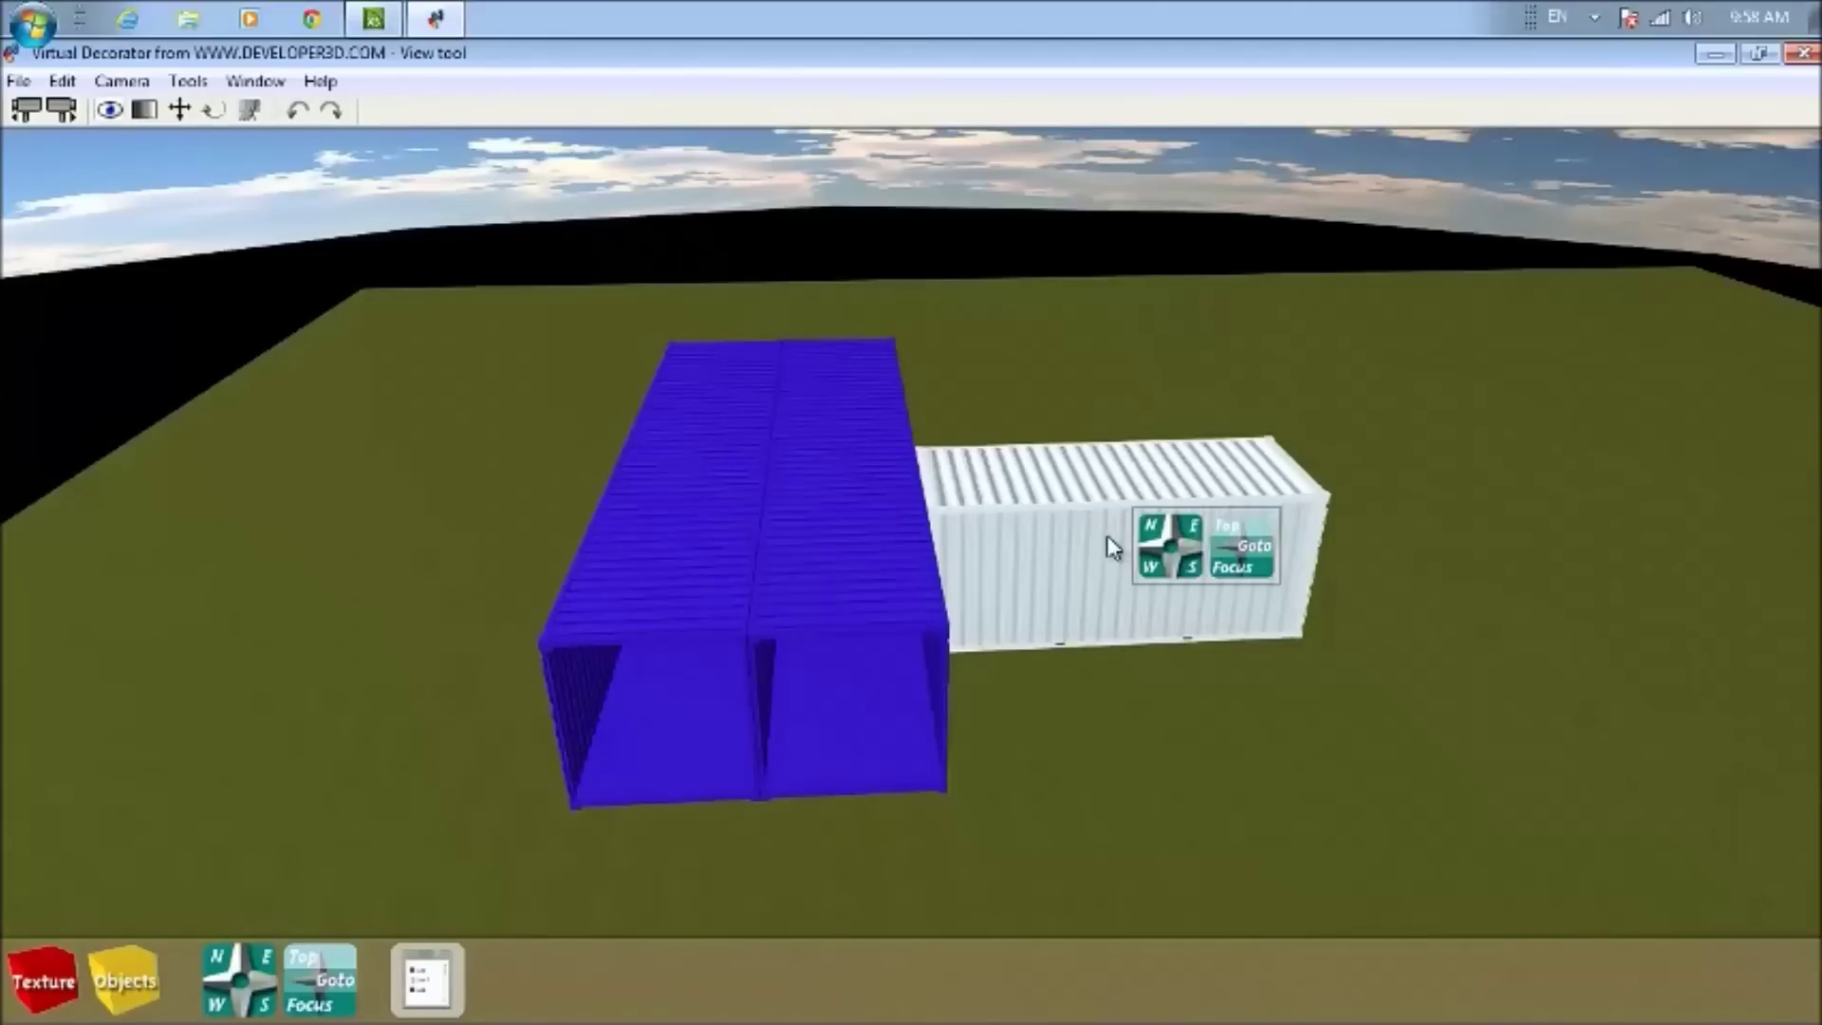
Orbit and zoom around the blue container pair to inspect the existing layout
{"action": "scroll", "coordinate": [932, 710], "scroll_direction": "down", "scroll_amount": 3}
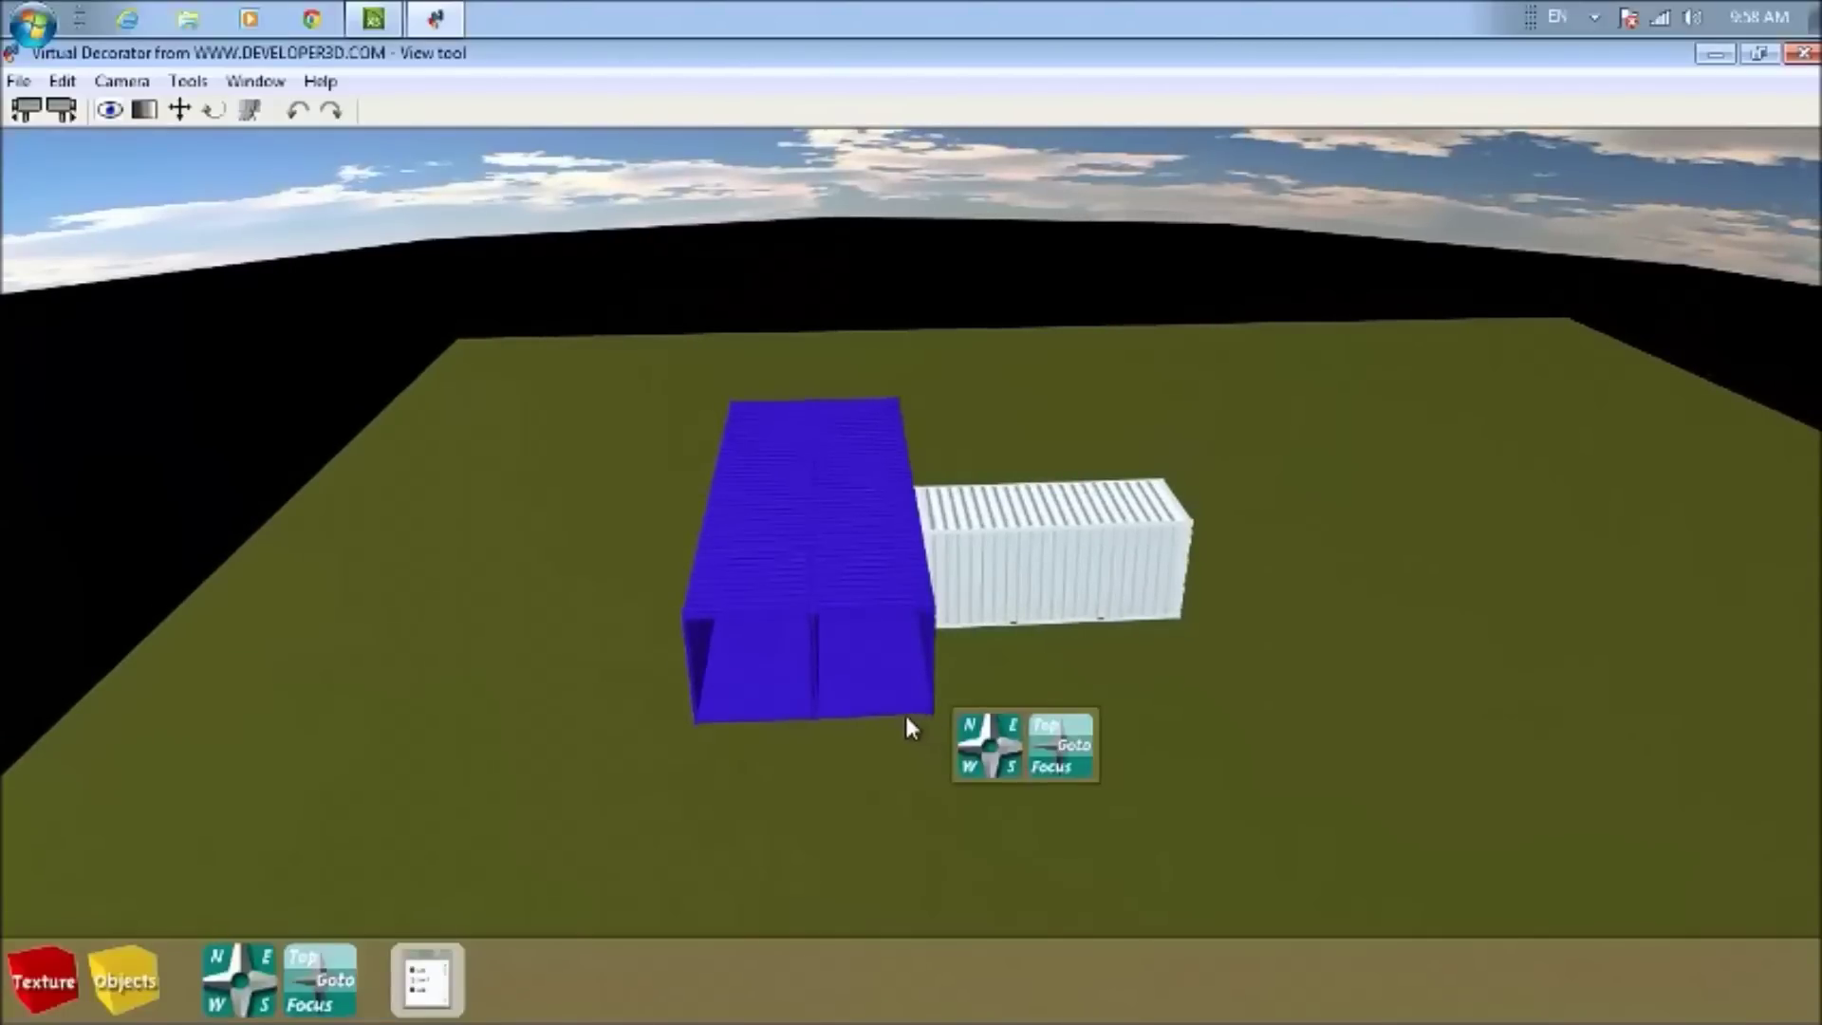
{"action": "mouse_move", "coordinate": [907, 720]}
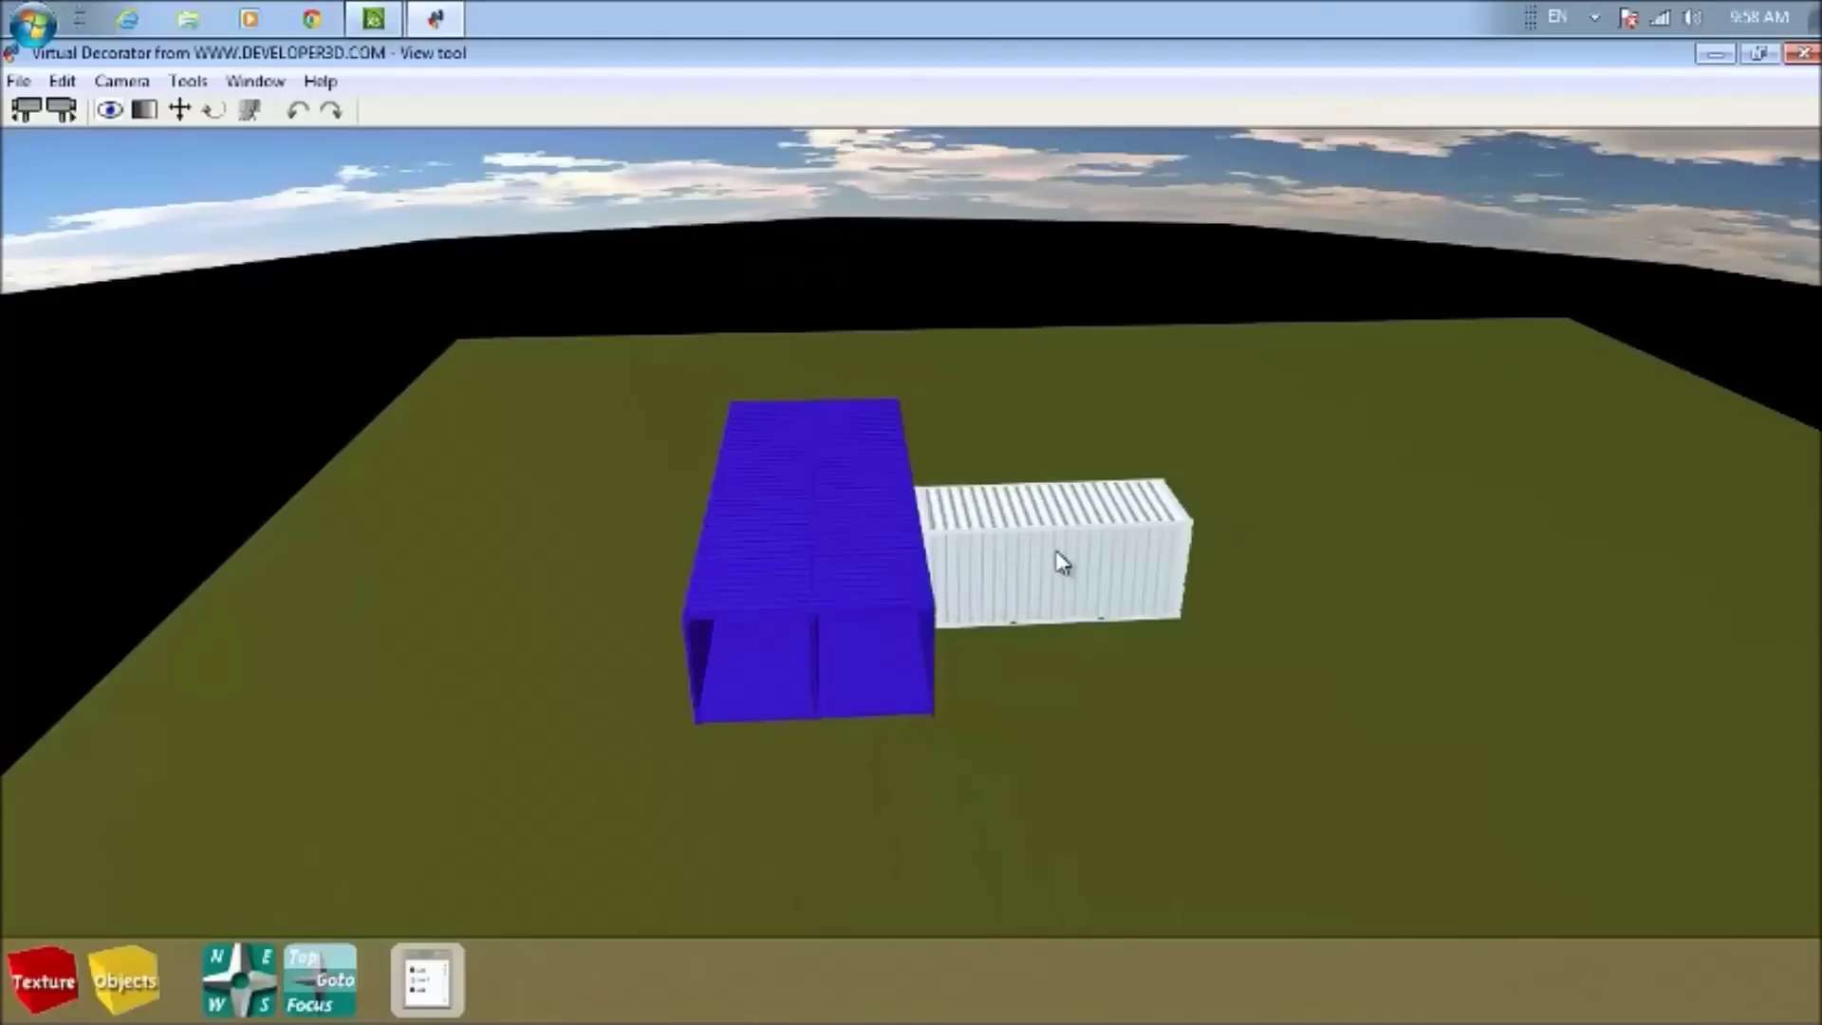
{"action": "scroll", "coordinate": [994, 692], "scroll_direction": "up", "scroll_amount": 5}
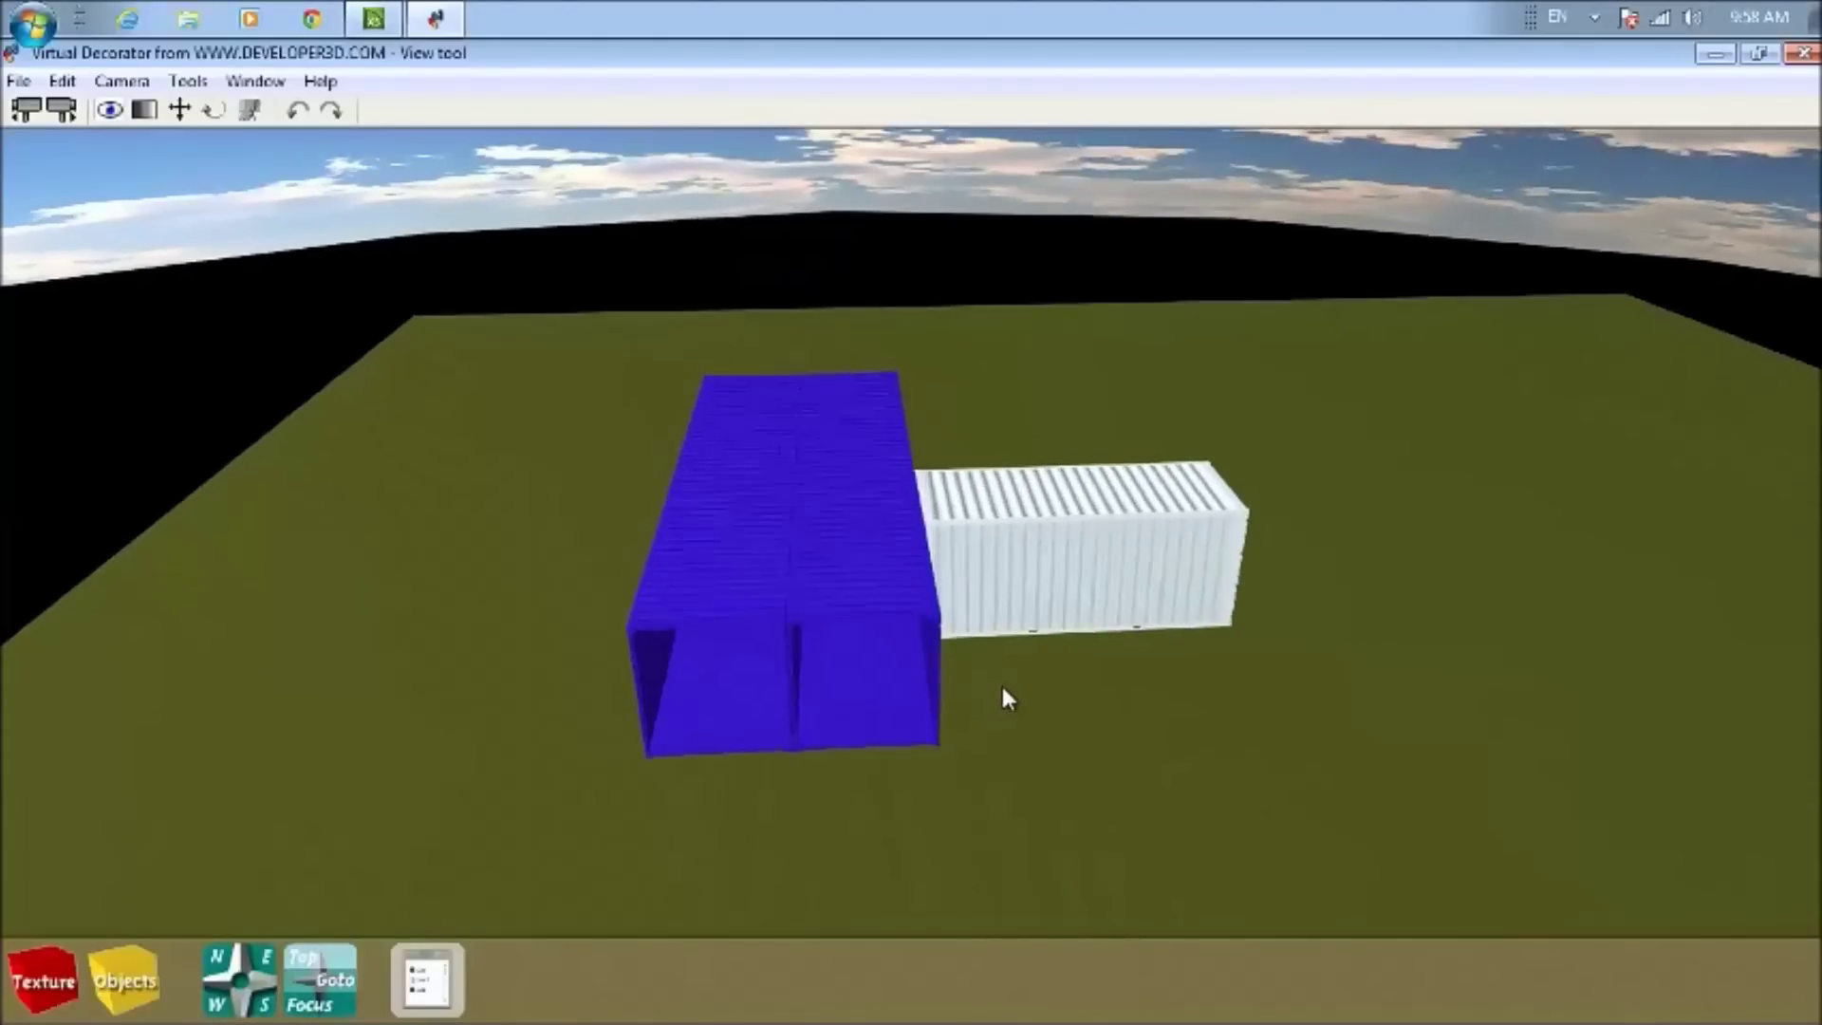
{"action": "scroll", "coordinate": [1004, 676], "scroll_direction": "up", "scroll_amount": 2}
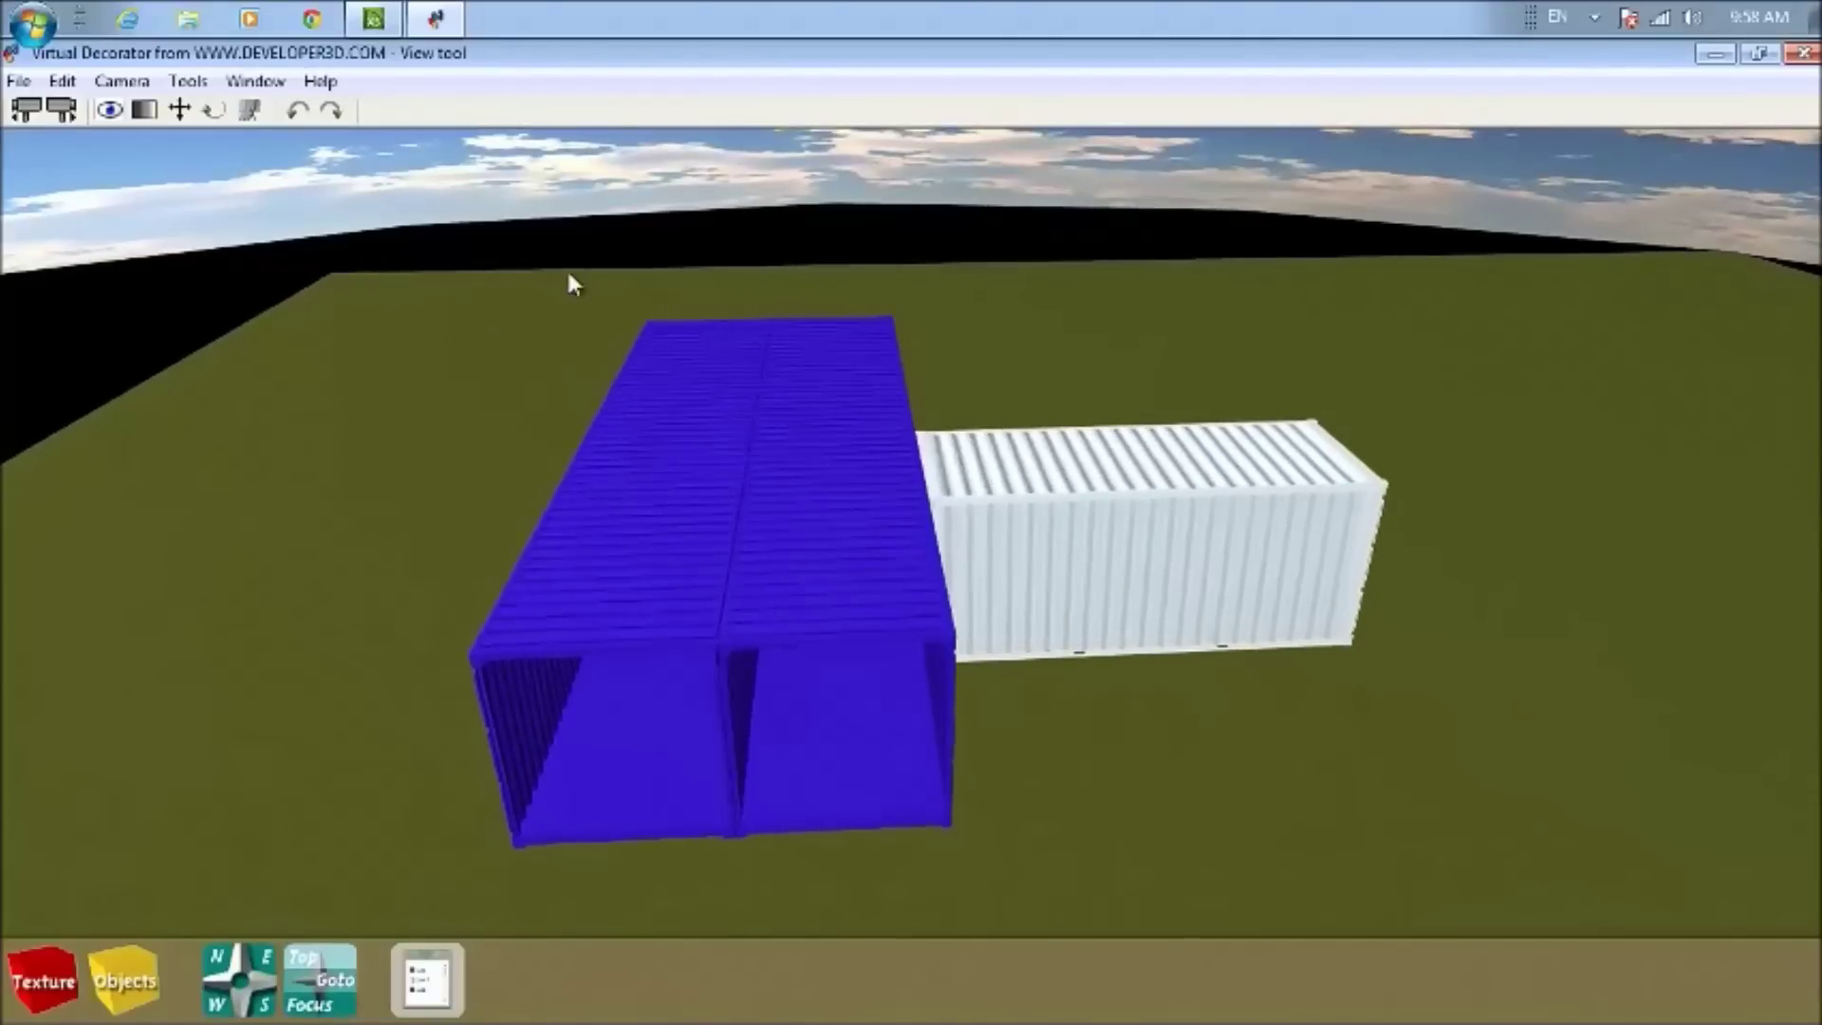
{"action": "scroll", "coordinate": [970, 615], "scroll_direction": "down", "scroll_amount": 4}
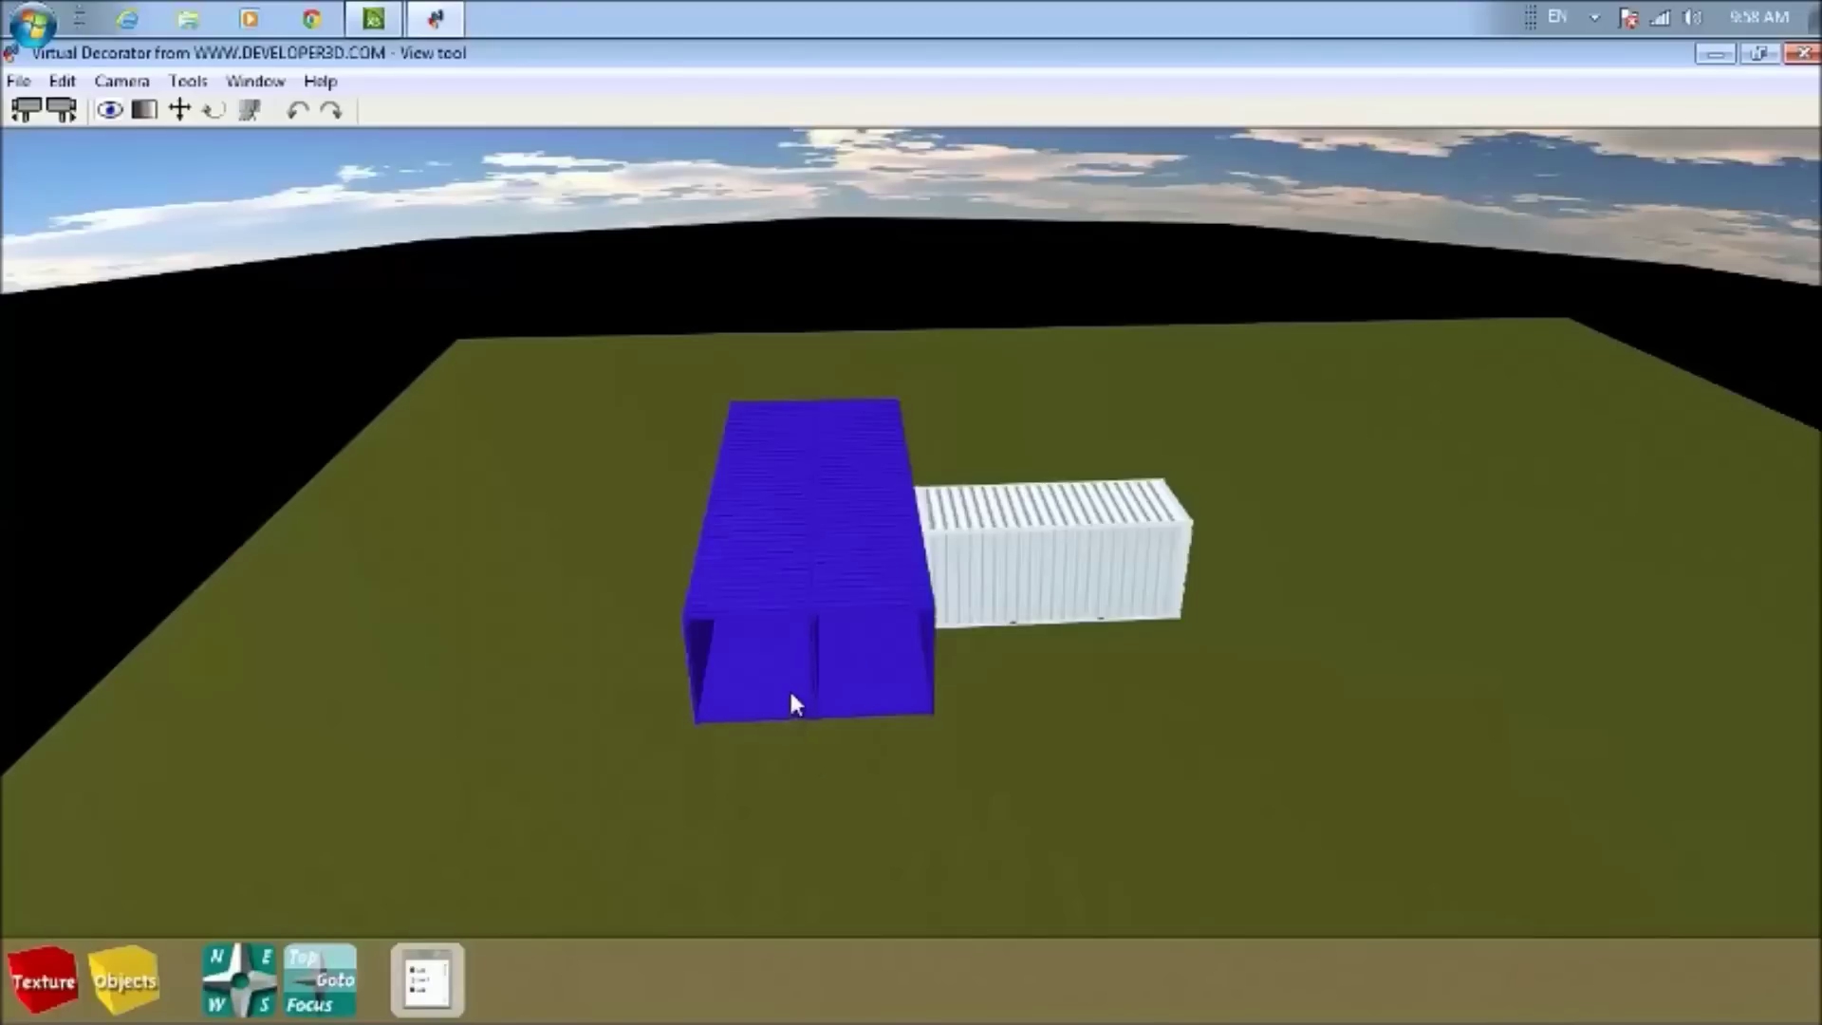
{"action": "right_click", "coordinate": [583, 712]}
{"action": "right_click", "coordinate": [590, 714]}
{"action": "mouse_move", "coordinate": [555, 602]}
{"action": "mouse_move", "coordinate": [813, 589]}
{"action": "scroll", "coordinate": [964, 707], "scroll_direction": "up", "scroll_amount": 3}
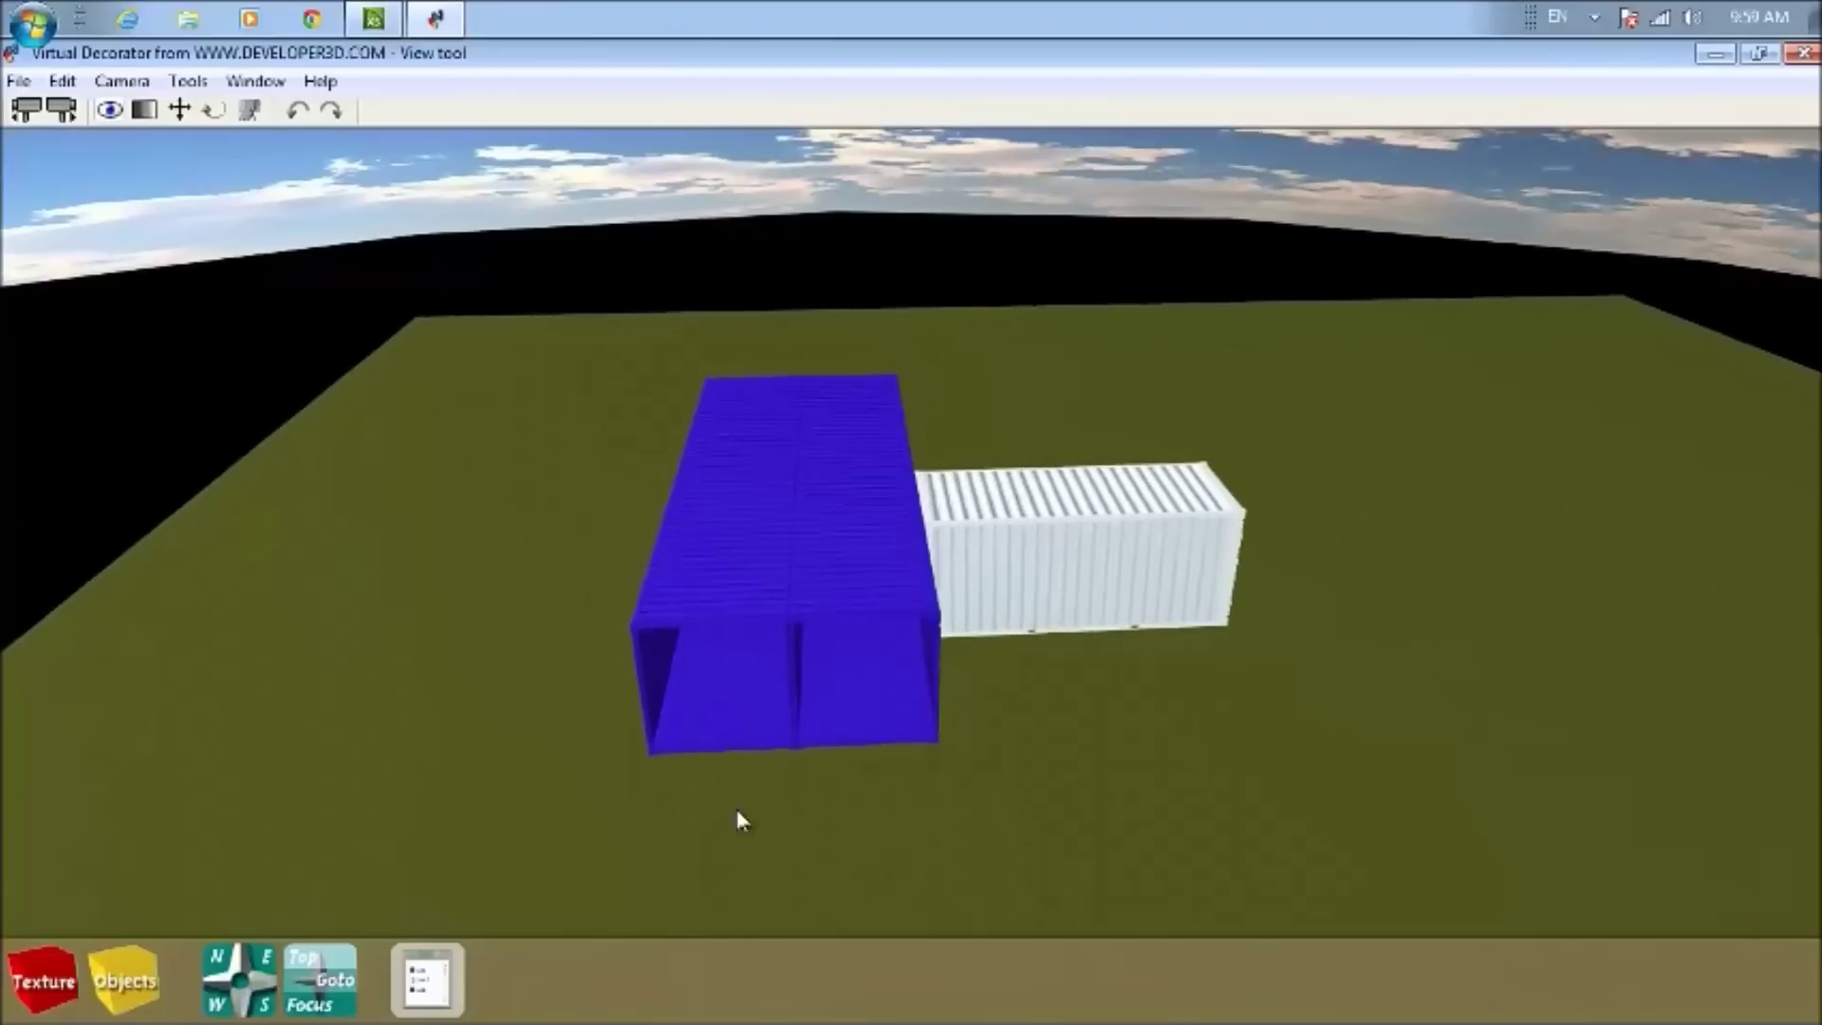
{"action": "mouse_move", "coordinate": [564, 758]}
{"action": "left_mouse_down"}
{"action": "mouse_move", "coordinate": [285, 772]}
{"action": "mouse_move", "coordinate": [553, 765]}
{"action": "left_mouse_up"}
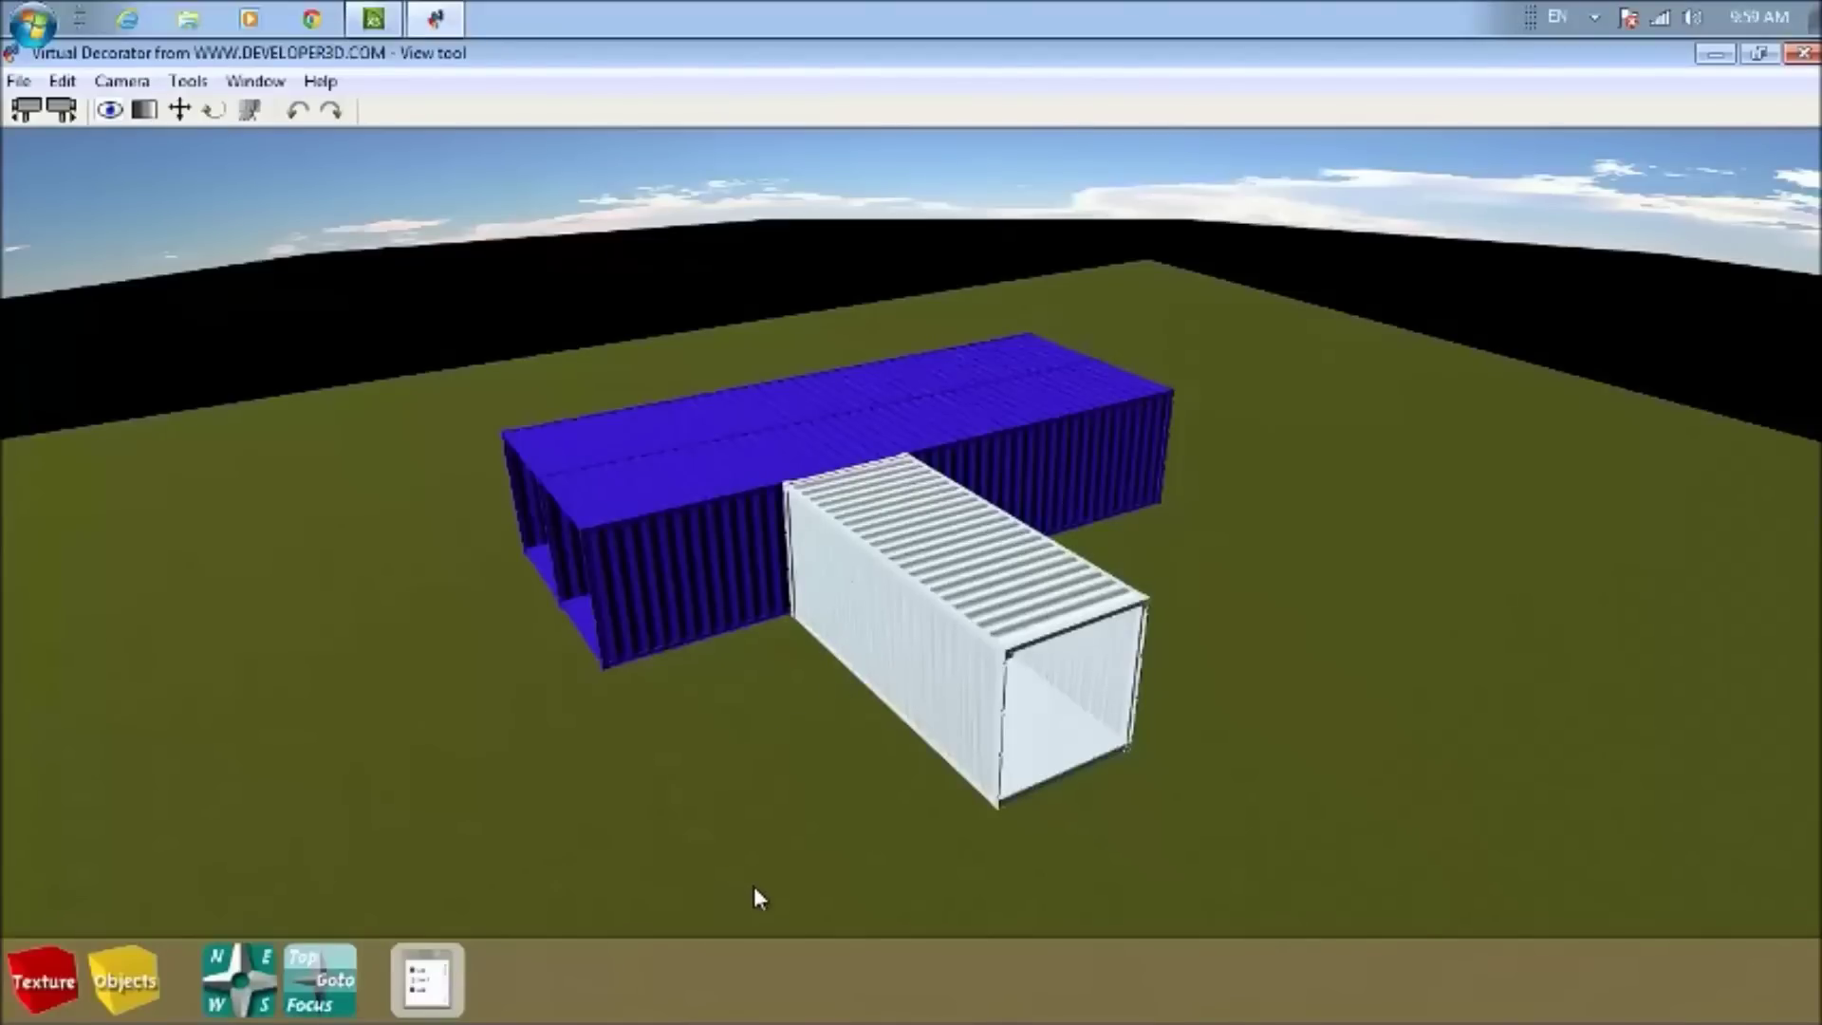
{"action": "mouse_move", "coordinate": [754, 886]}
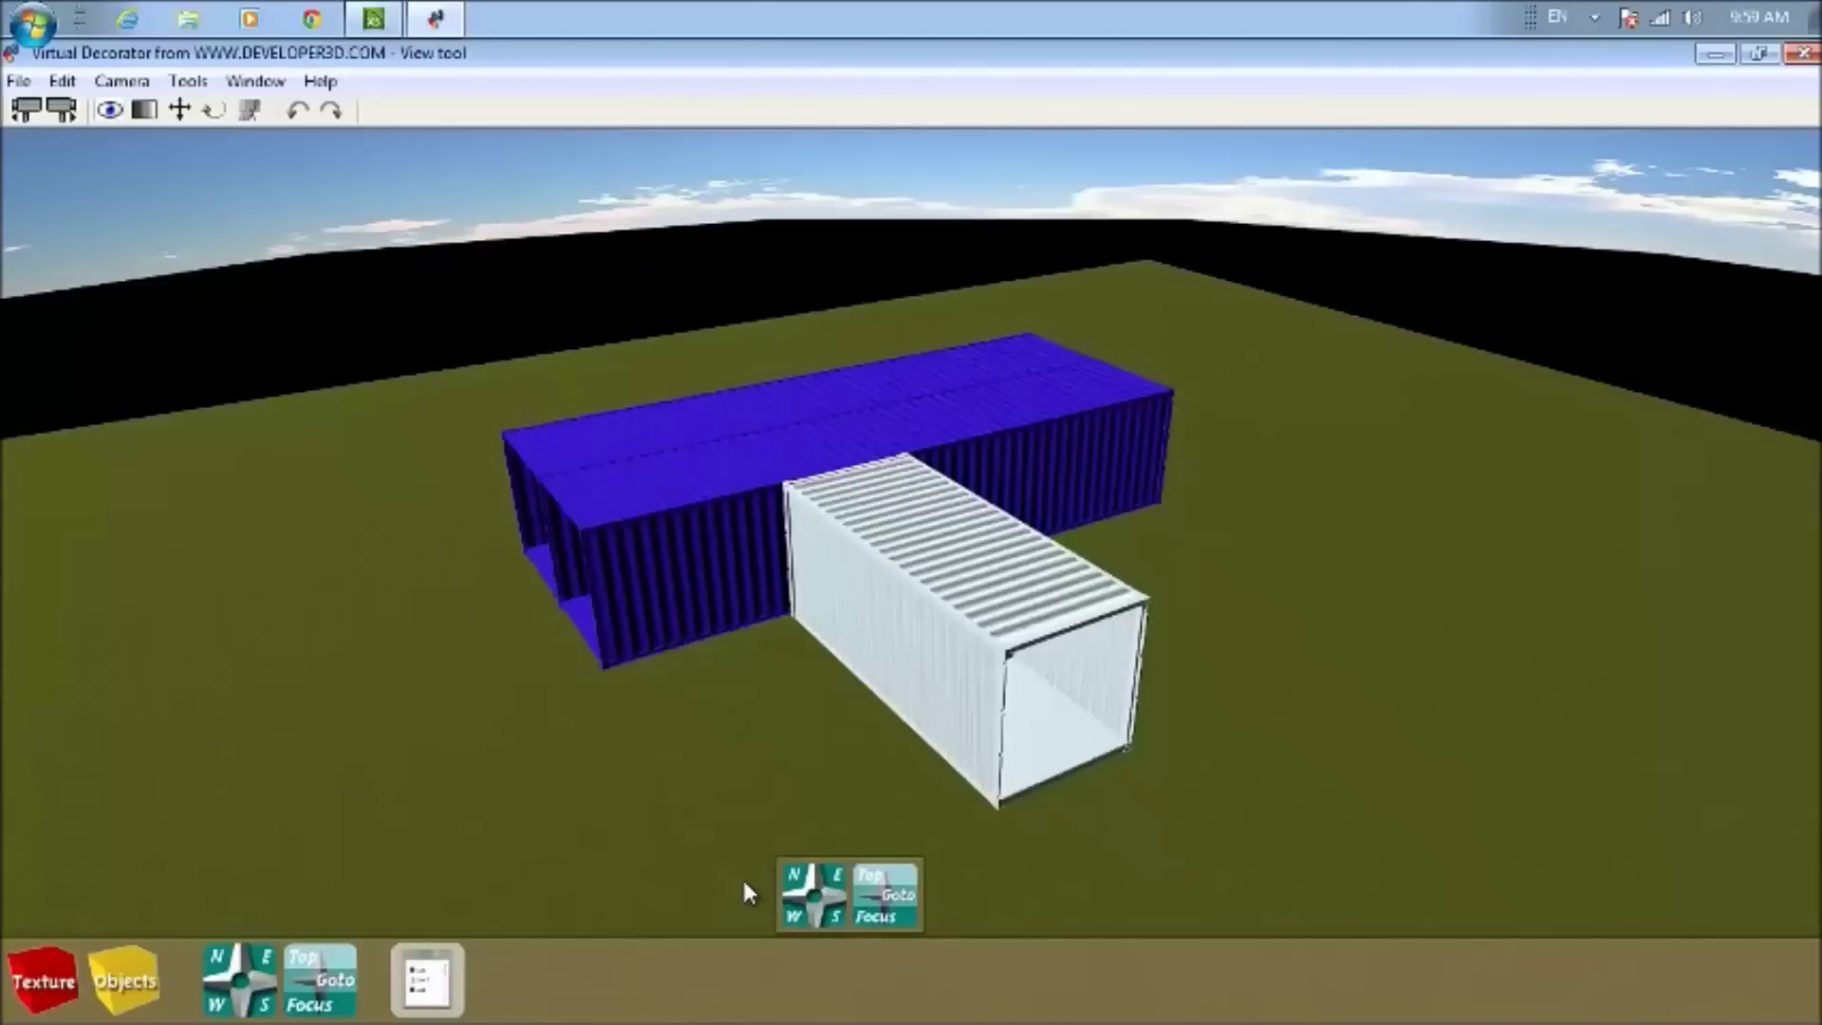
{"action": "left_click_drag", "start_coordinate": [686, 818], "coordinate": [626, 868]}
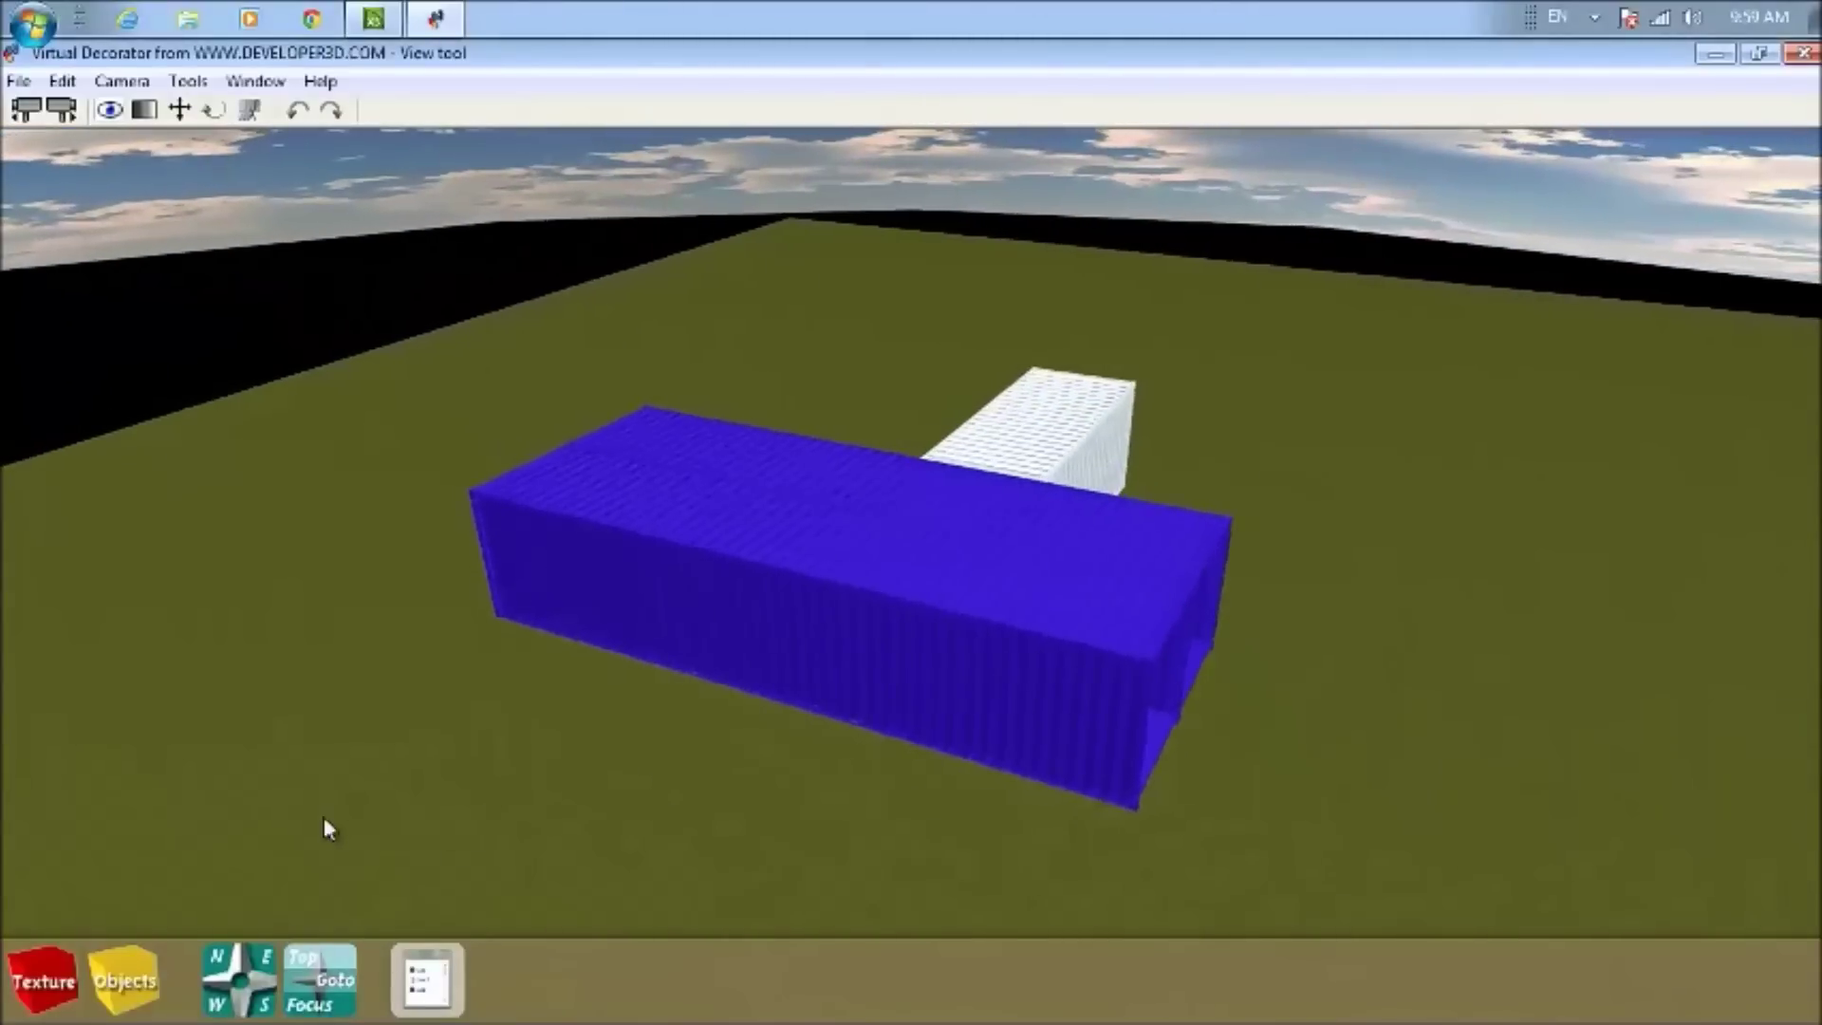
{"action": "scroll", "coordinate": [873, 529], "scroll_direction": "up", "scroll_amount": 6}
{"action": "scroll", "coordinate": [875, 389], "scroll_direction": "down", "scroll_amount": 3}
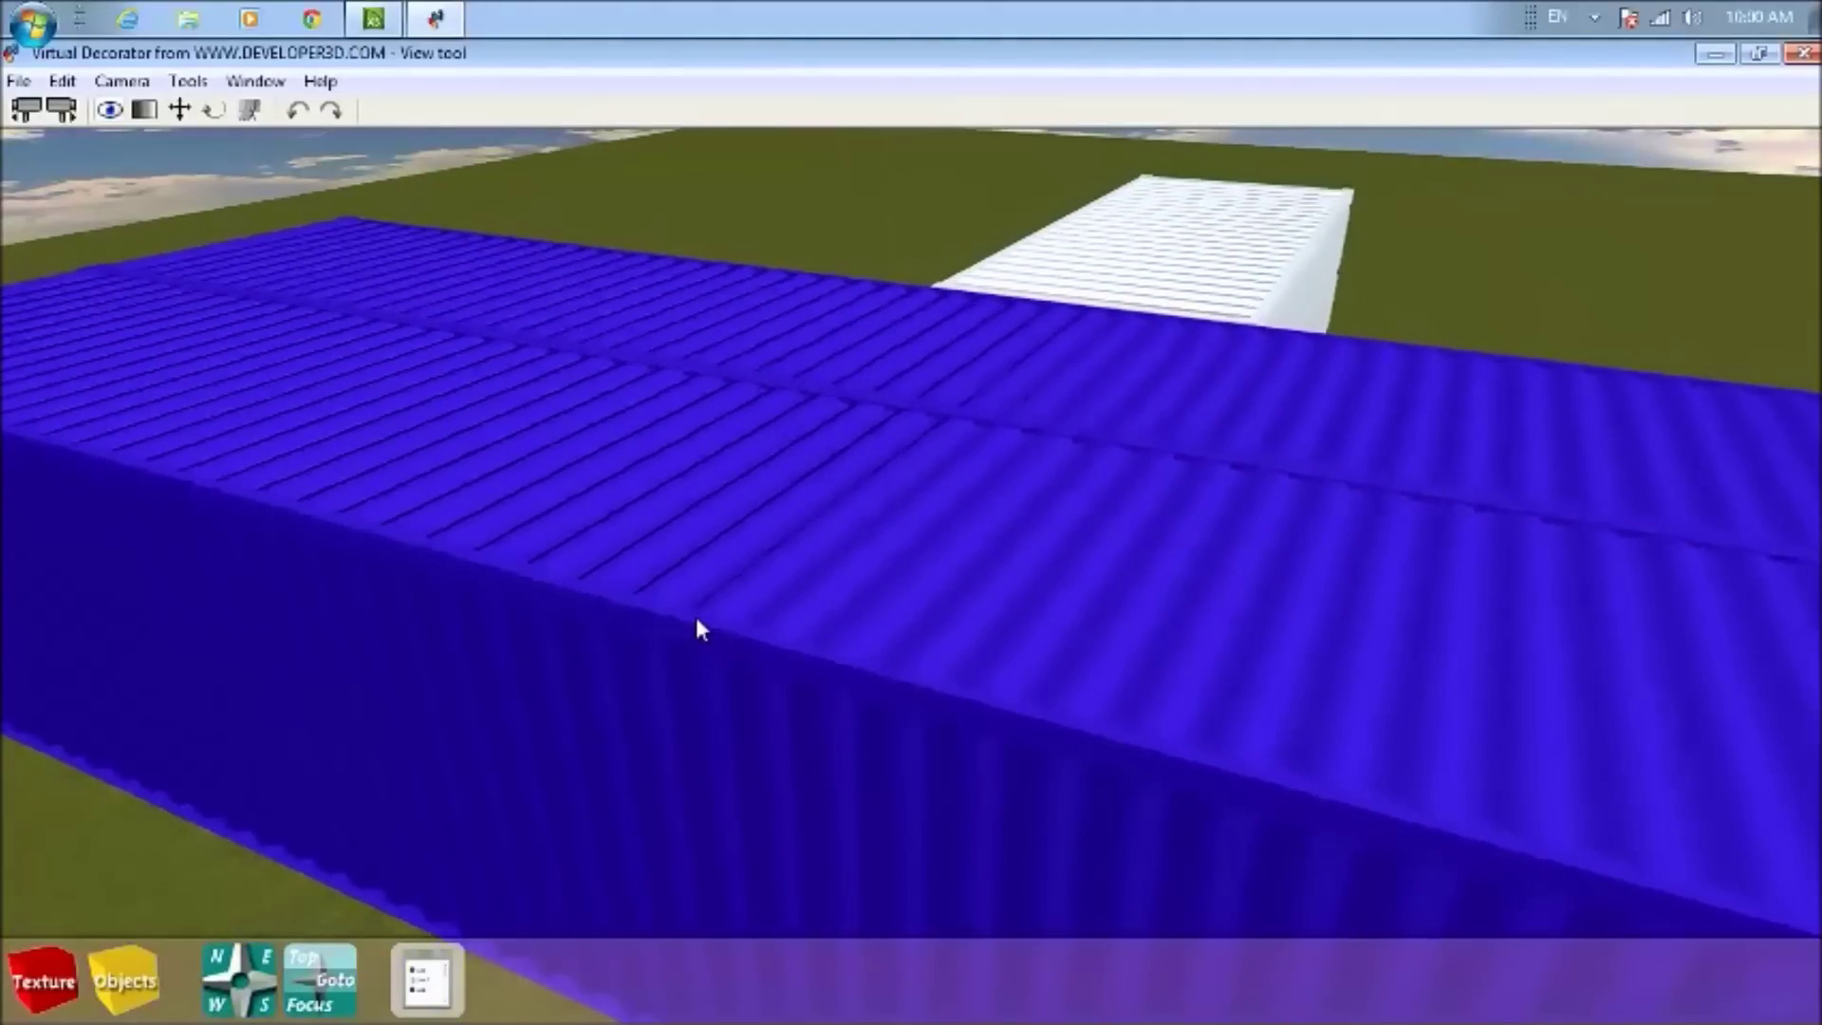
Add two '40 ft with no doors' containers and orbit so the container ends face front
{"action": "left_click", "coordinate": [144, 992]}
{"action": "left_click", "coordinate": [943, 415]}
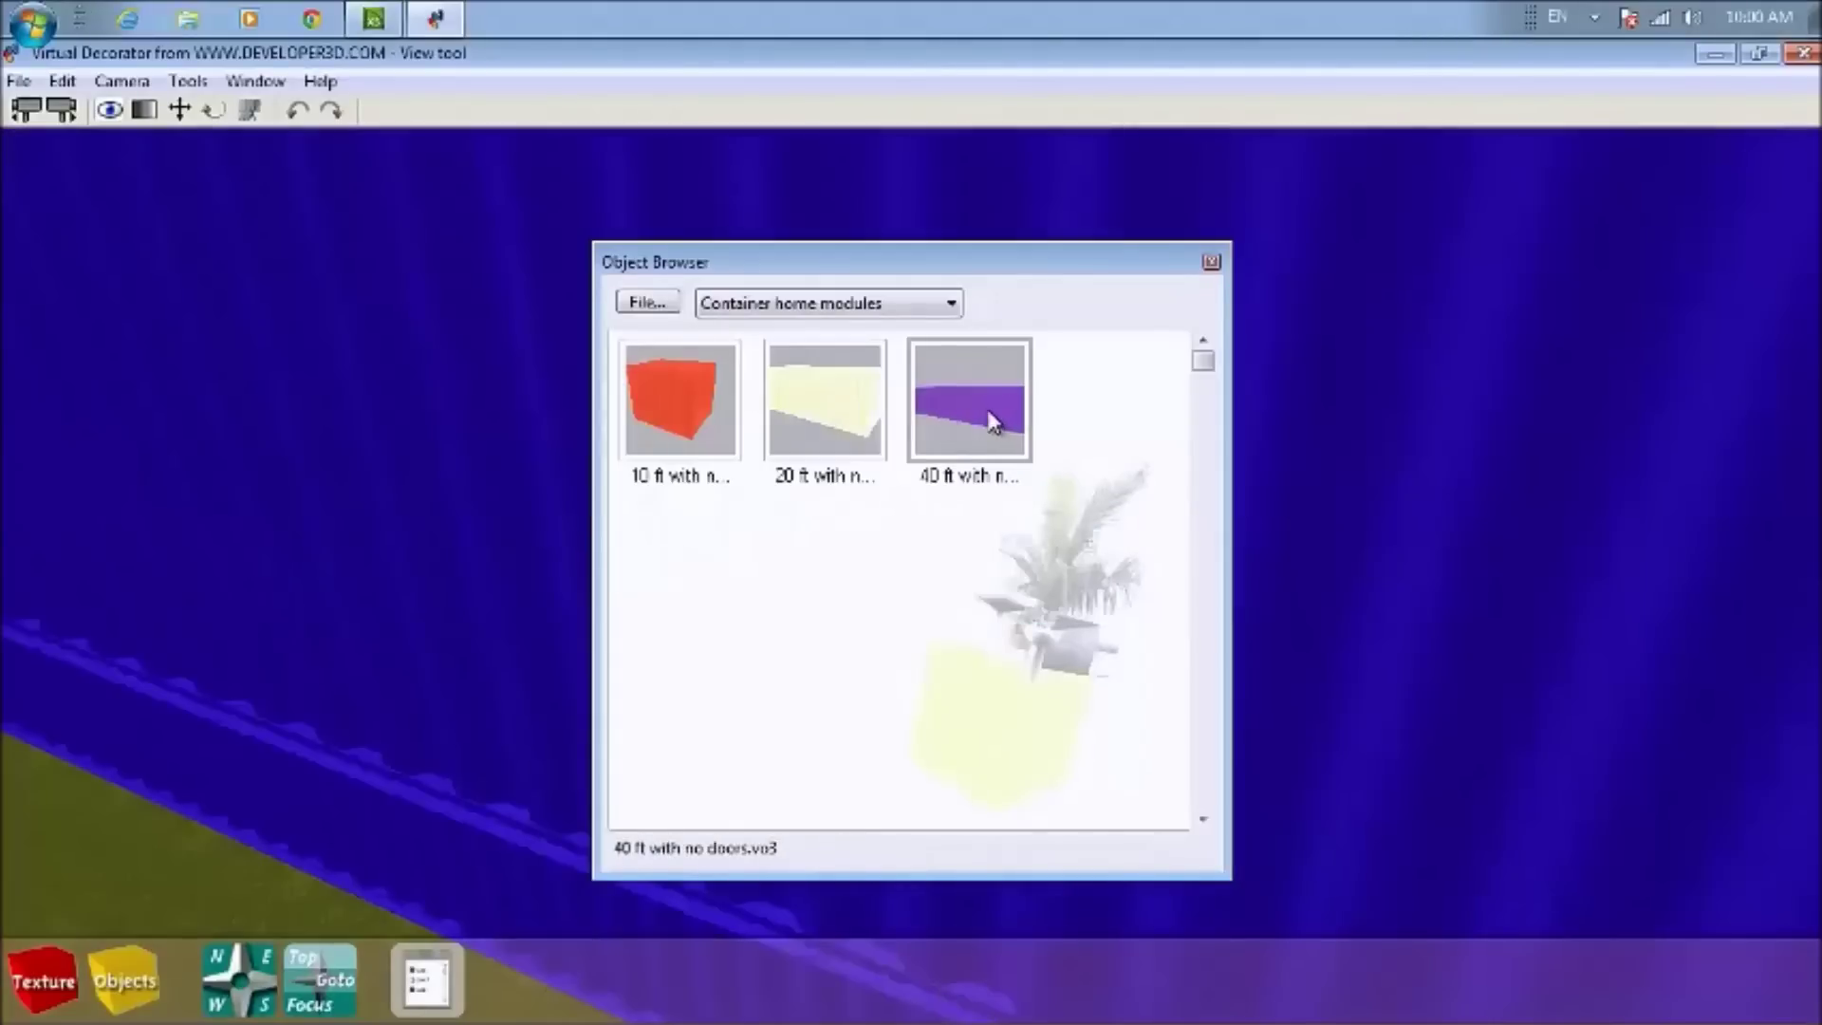
{"action": "left_click", "coordinate": [989, 413]}
{"action": "left_click", "coordinate": [1212, 264]}
{"action": "scroll", "coordinate": [1316, 446], "scroll_direction": "down", "scroll_amount": 5}
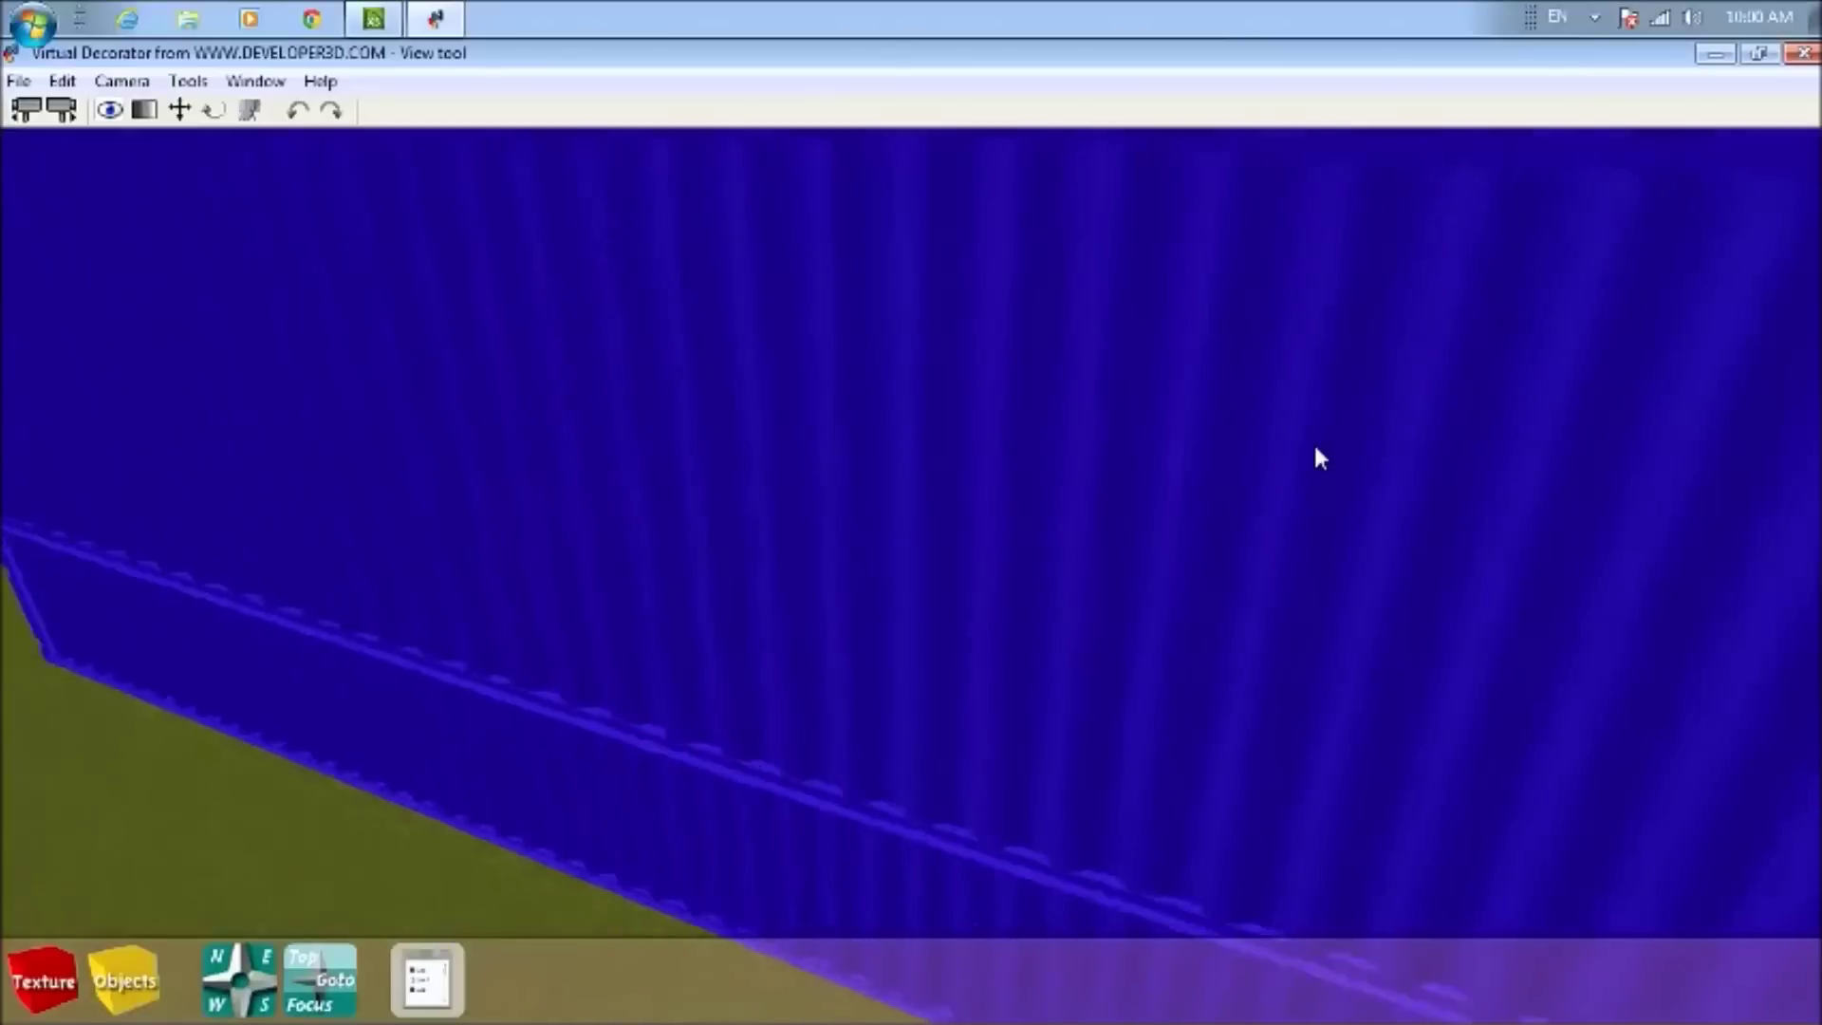
{"action": "scroll", "coordinate": [1315, 446], "scroll_direction": "down", "scroll_amount": 2}
{"action": "left_click_drag", "start_coordinate": [1426, 539], "coordinate": [1225, 531]}
{"action": "left_click_drag", "start_coordinate": [1485, 475], "coordinate": [1415, 465]}
Try moving the top blue container right of the white one, then undo the move
{"action": "left_click", "coordinate": [179, 109]}
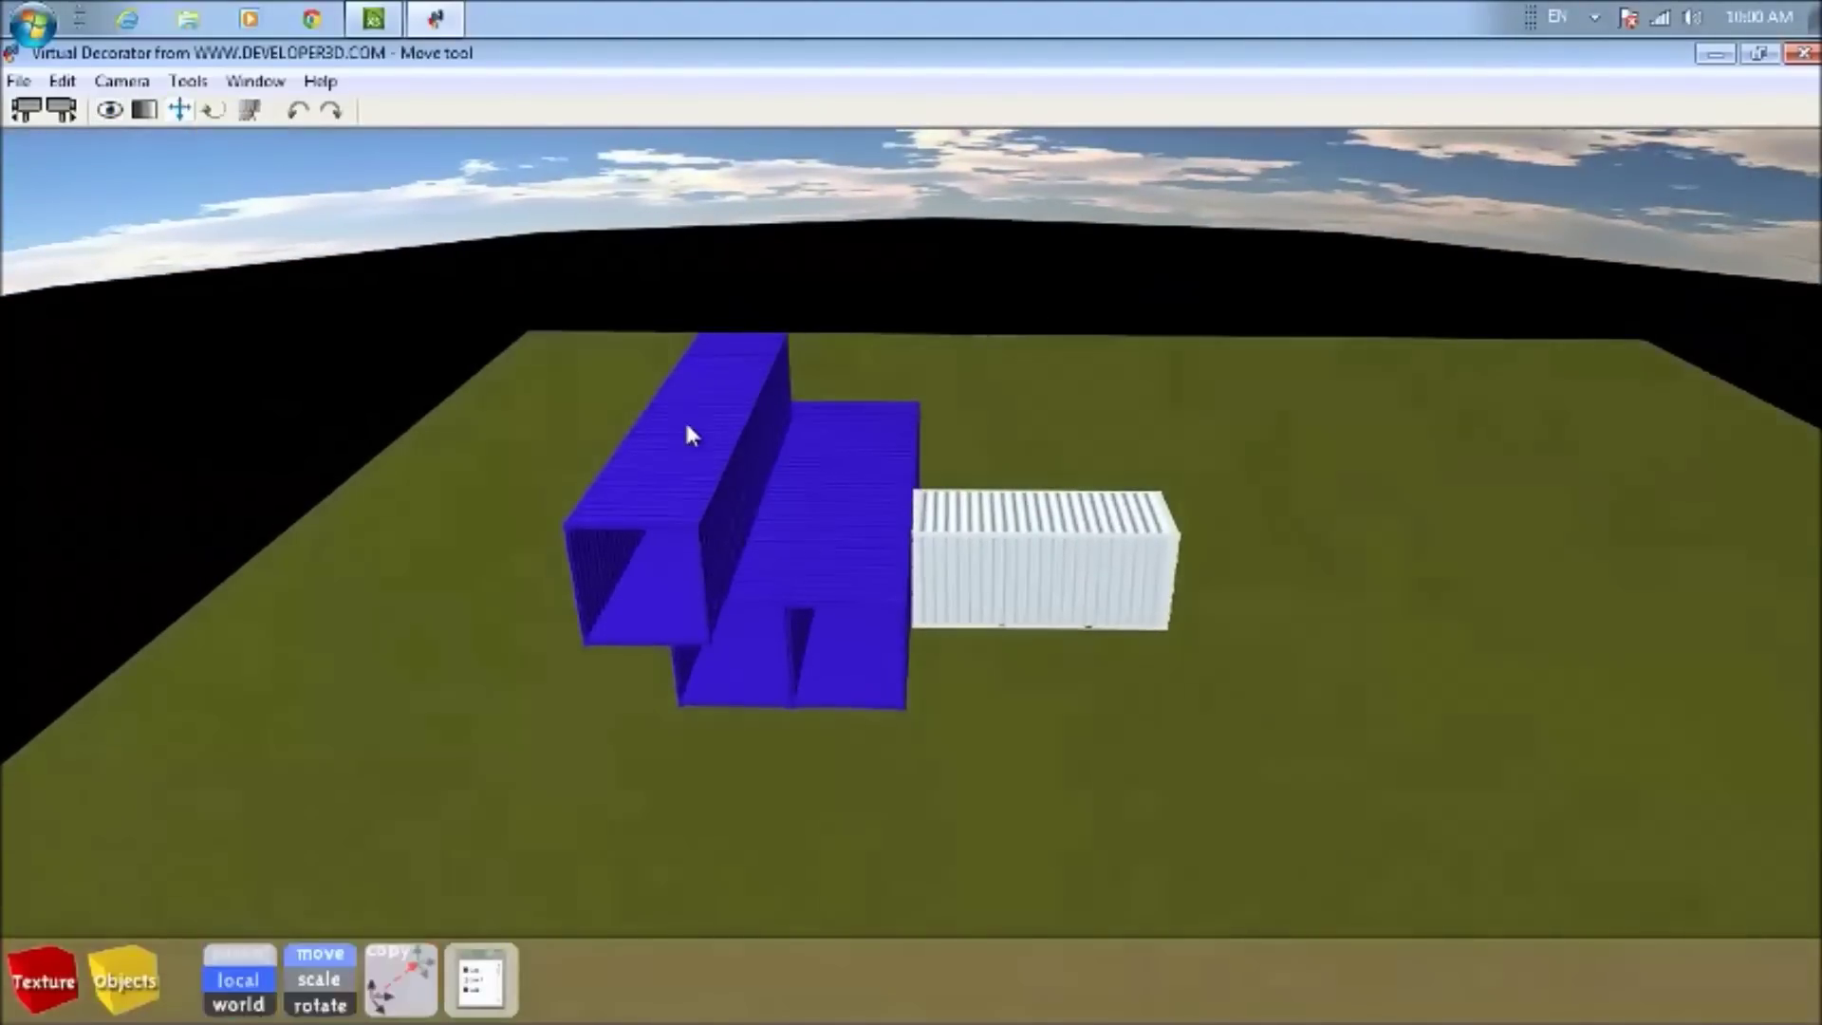
{"action": "left_click", "coordinate": [694, 454]}
{"action": "left_click_drag", "start_coordinate": [682, 464], "coordinate": [1438, 479]}
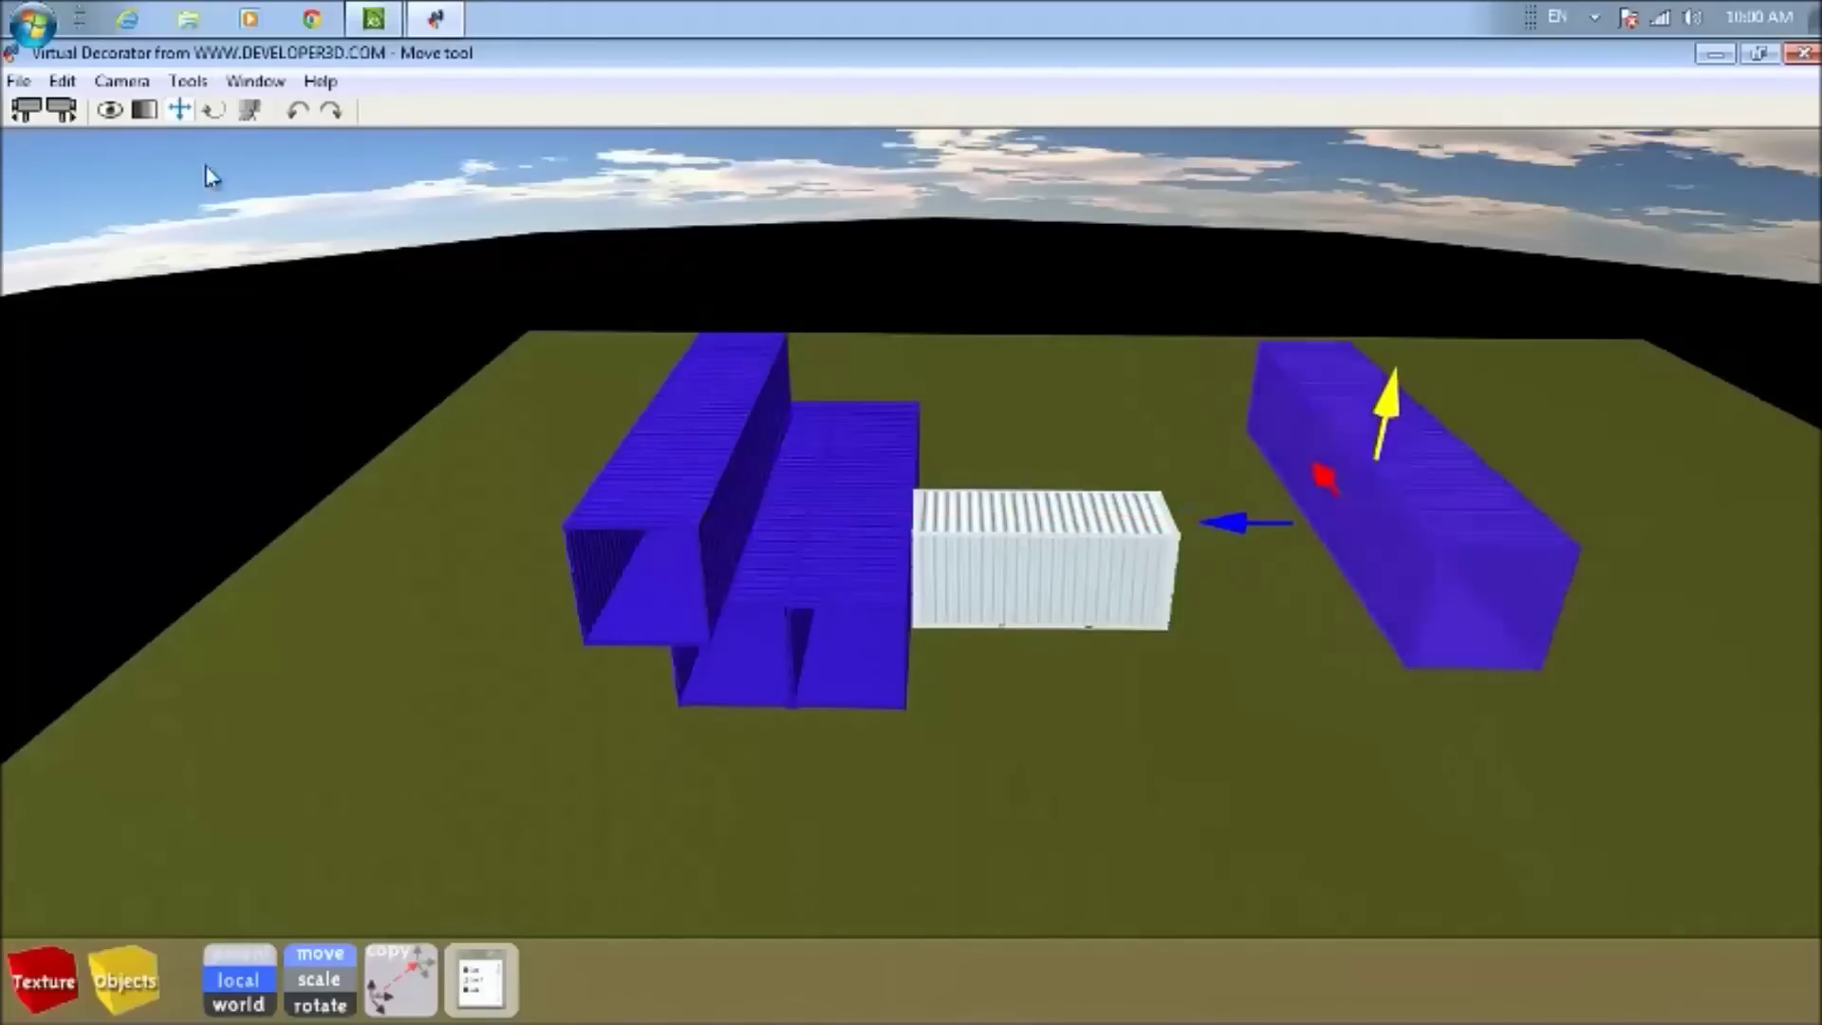
{"action": "key", "text": "ctrl+z"}
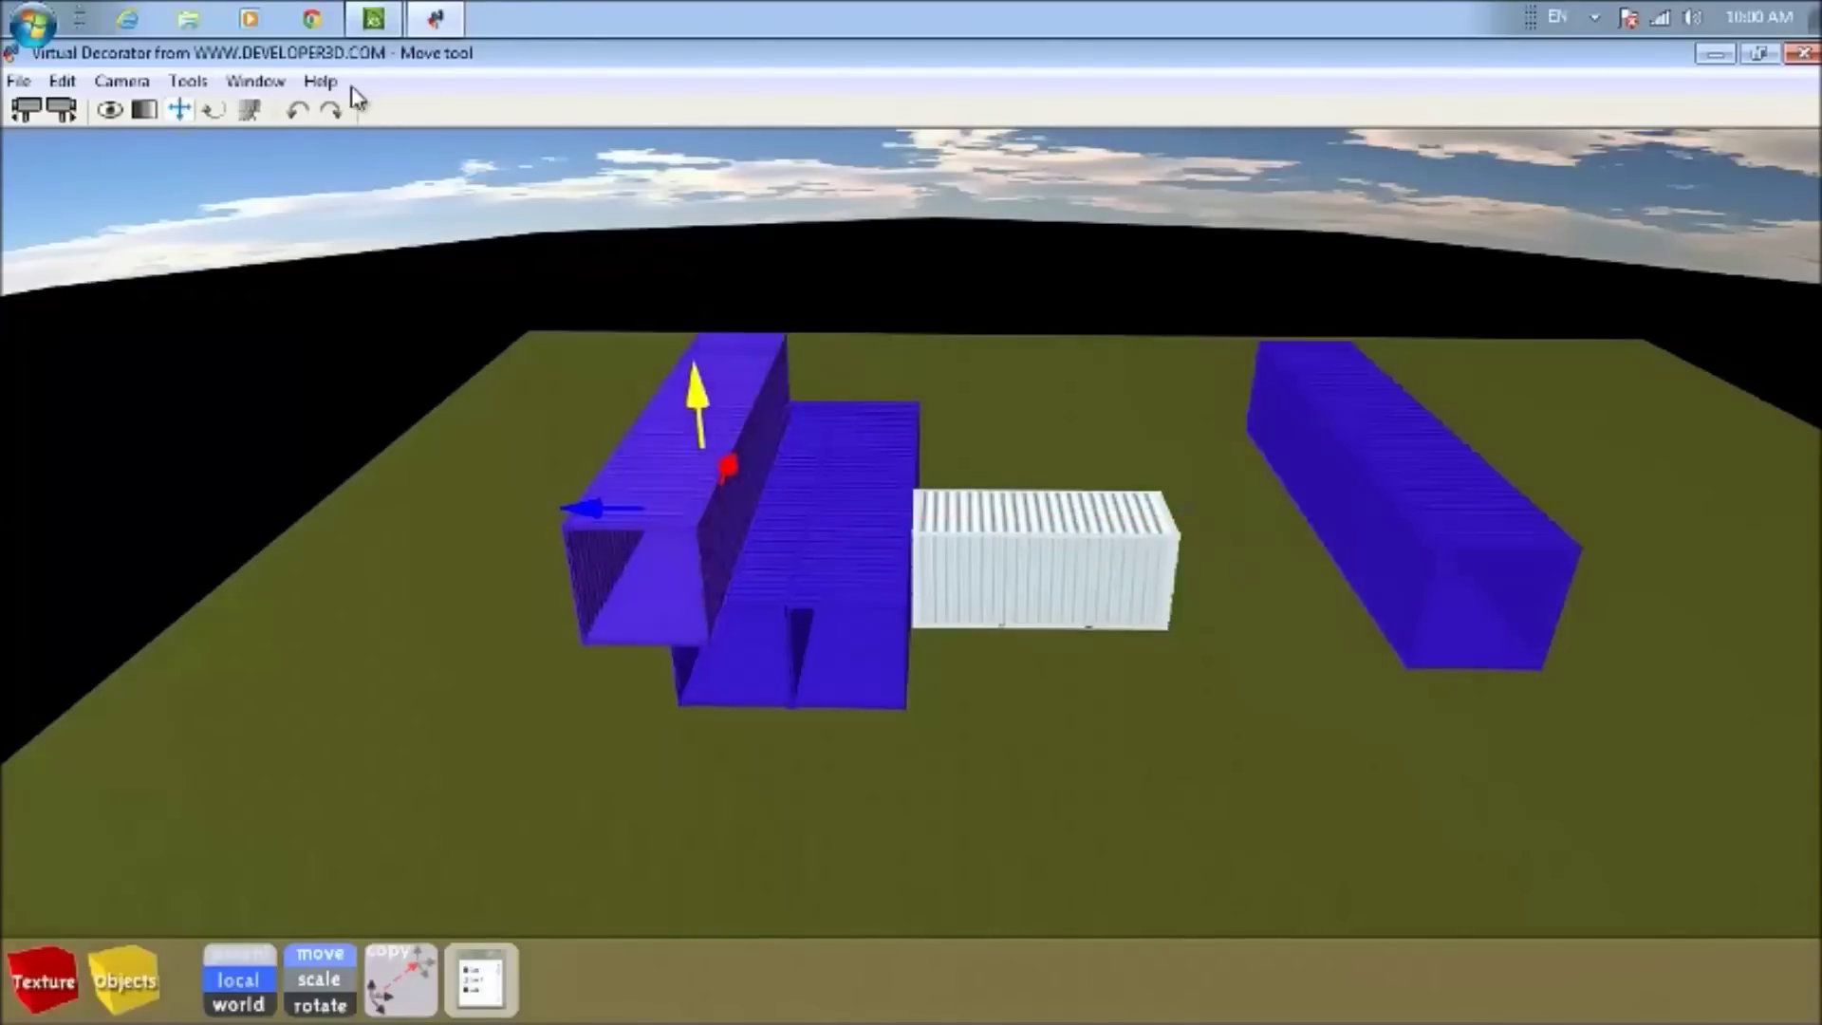
Rotate the top blue container 90° and swing the view back over all containers
{"action": "left_click", "coordinate": [214, 109]}
{"action": "left_click", "coordinate": [710, 412]}
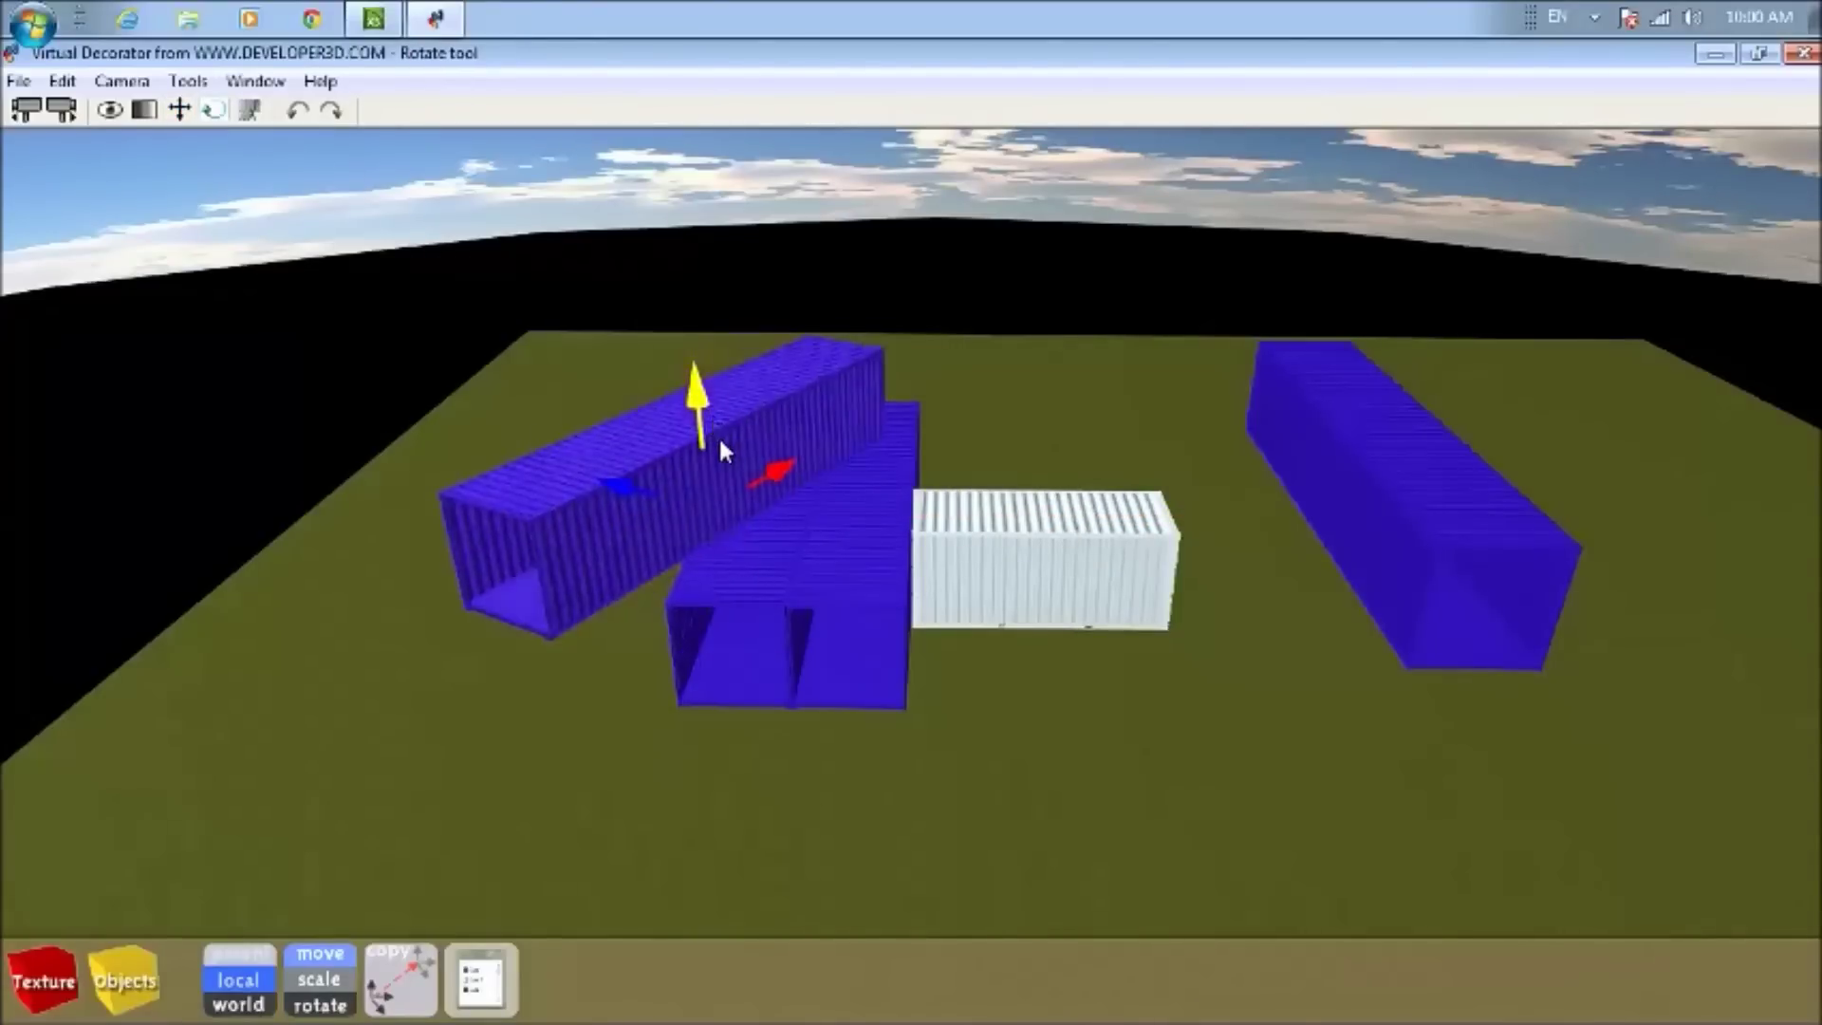
{"action": "left_click_drag", "start_coordinate": [719, 441], "coordinate": [720, 432]}
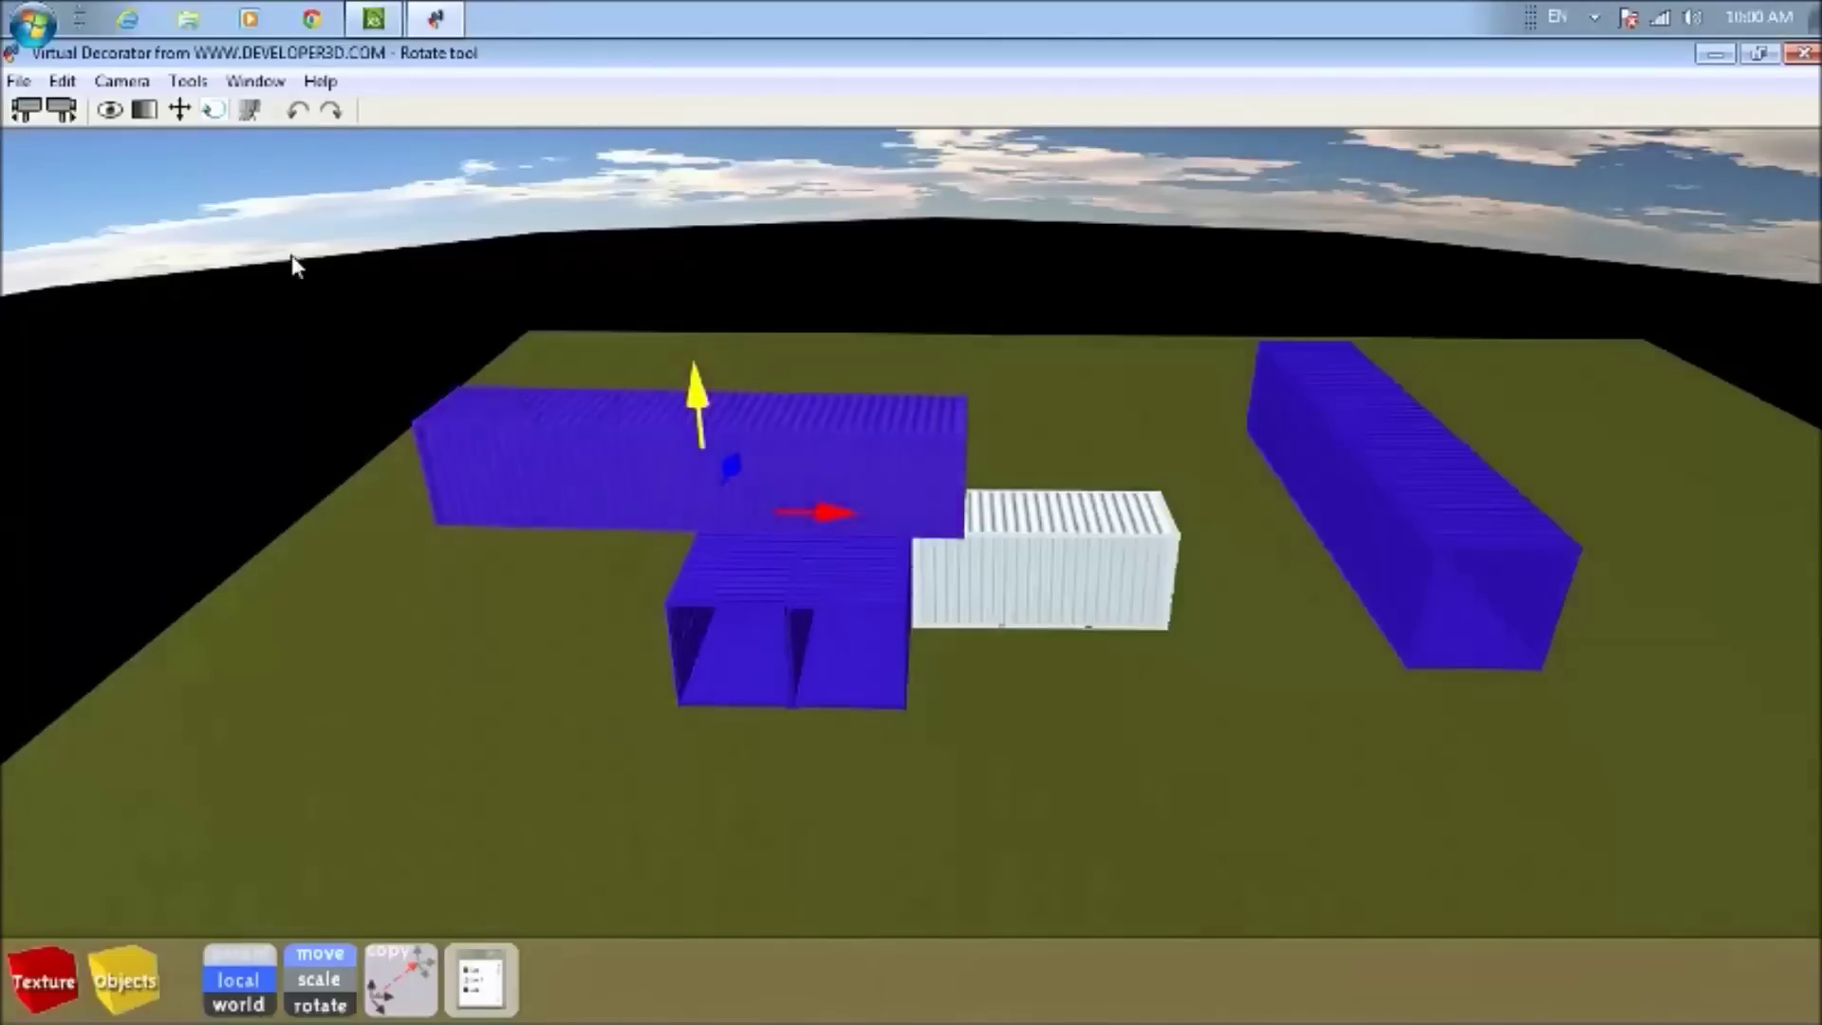
{"action": "left_click", "coordinate": [109, 109]}
{"action": "scroll", "coordinate": [927, 561], "scroll_direction": "up", "scroll_amount": 5}
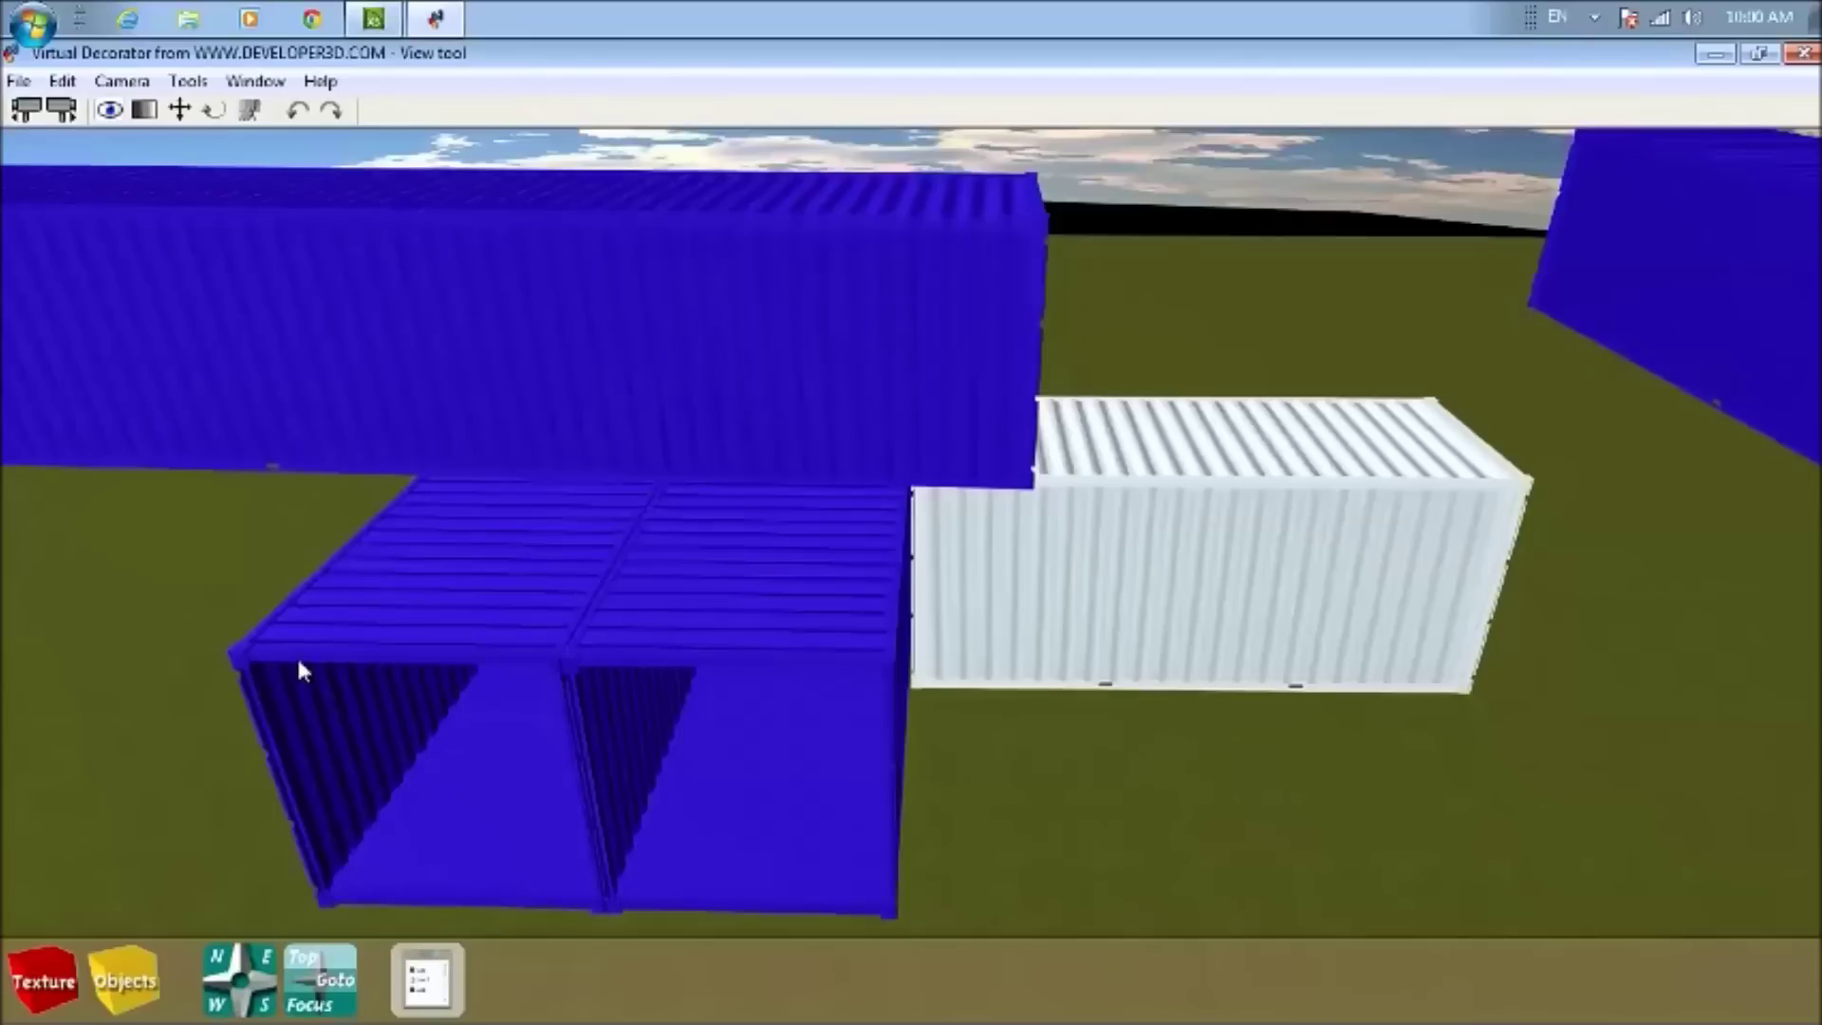
{"action": "left_click_drag", "start_coordinate": [150, 667], "coordinate": [816, 677]}
{"action": "scroll", "coordinate": [817, 669], "scroll_direction": "down", "scroll_amount": 5}
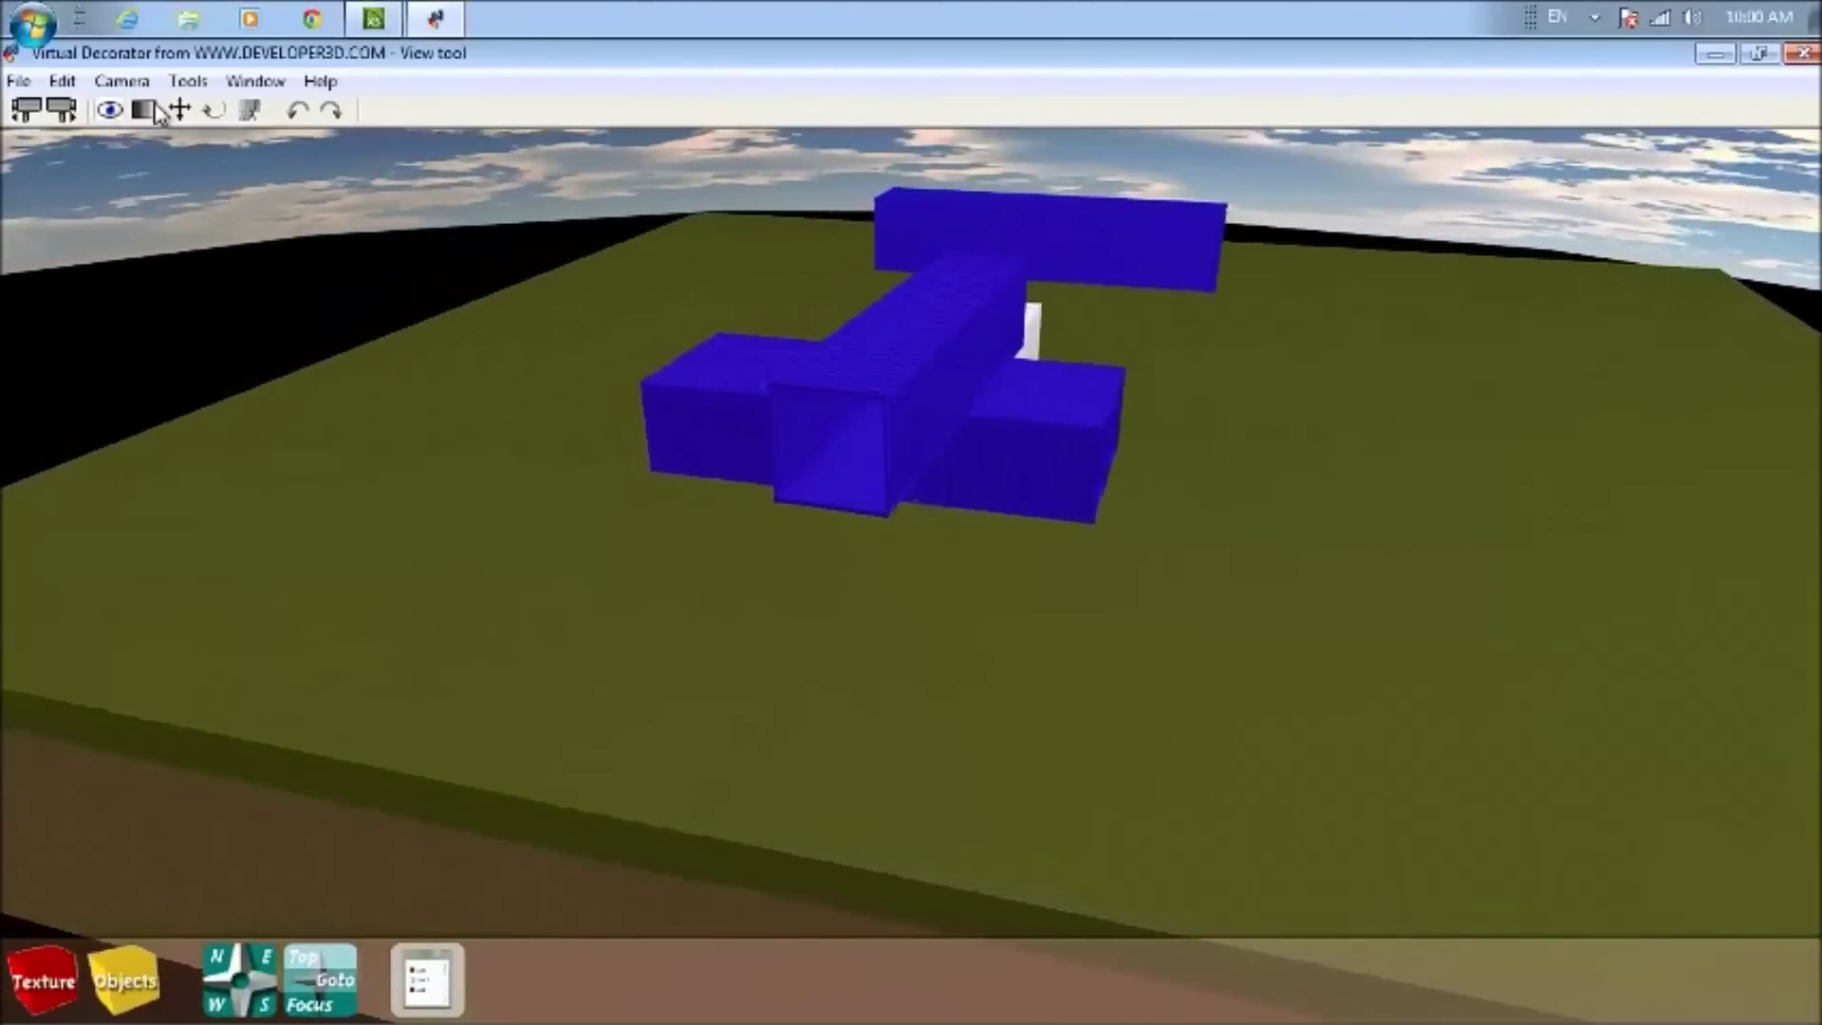
Slide the crosswise container 5477 mm back toward the far container and zoom in on it
{"action": "left_click", "coordinate": [177, 111]}
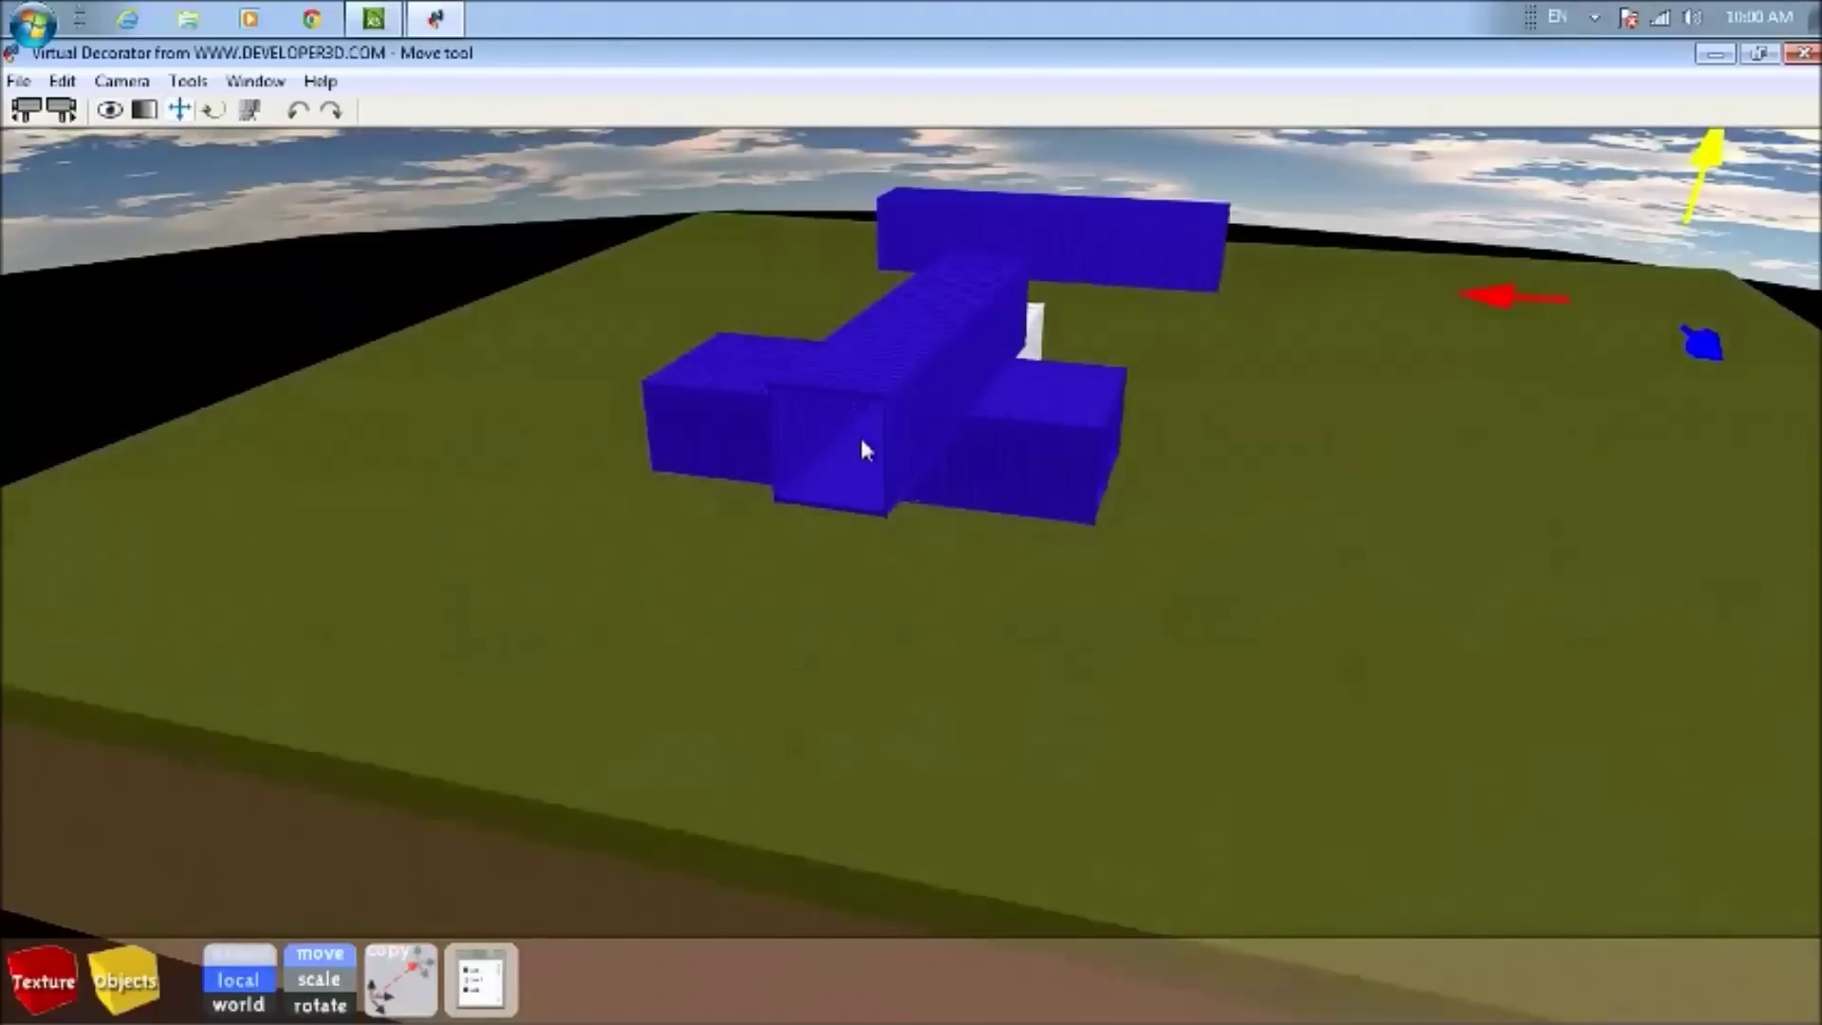
{"action": "left_click_drag", "start_coordinate": [862, 453], "coordinate": [952, 398]}
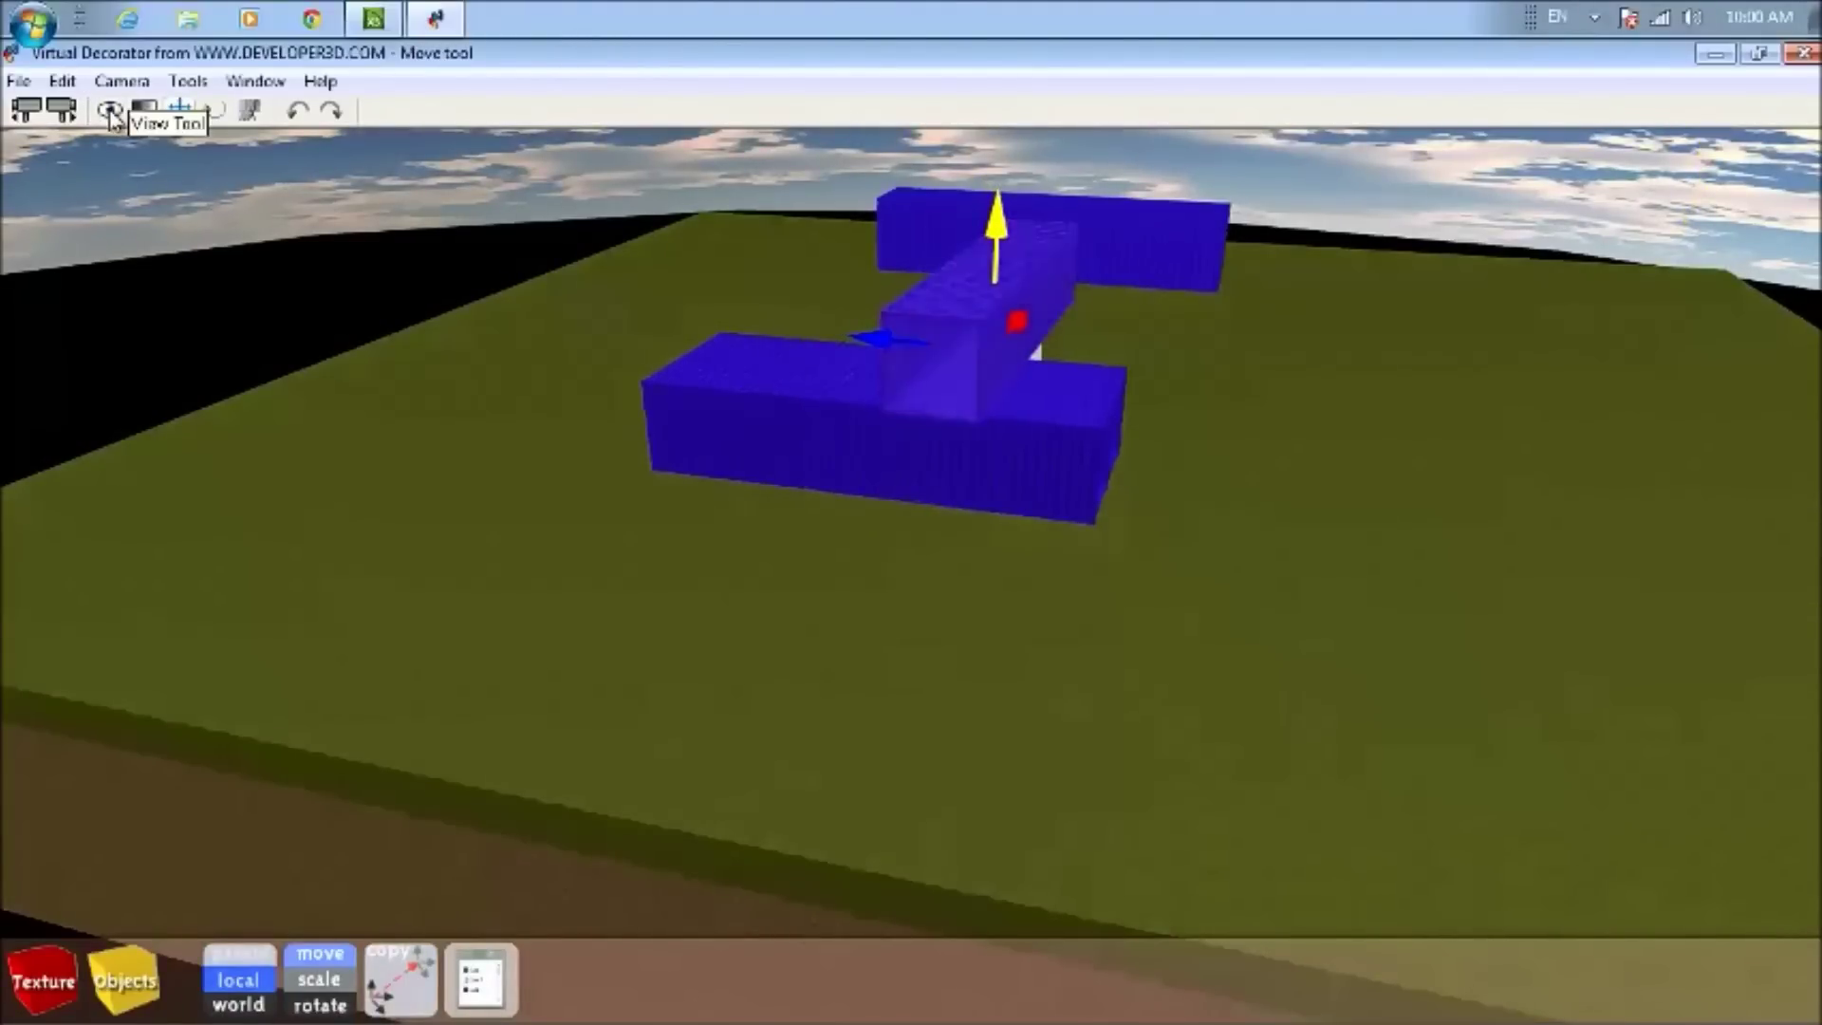
{"action": "left_click", "coordinate": [109, 111]}
{"action": "scroll", "coordinate": [914, 435], "scroll_direction": "up", "scroll_amount": 4}
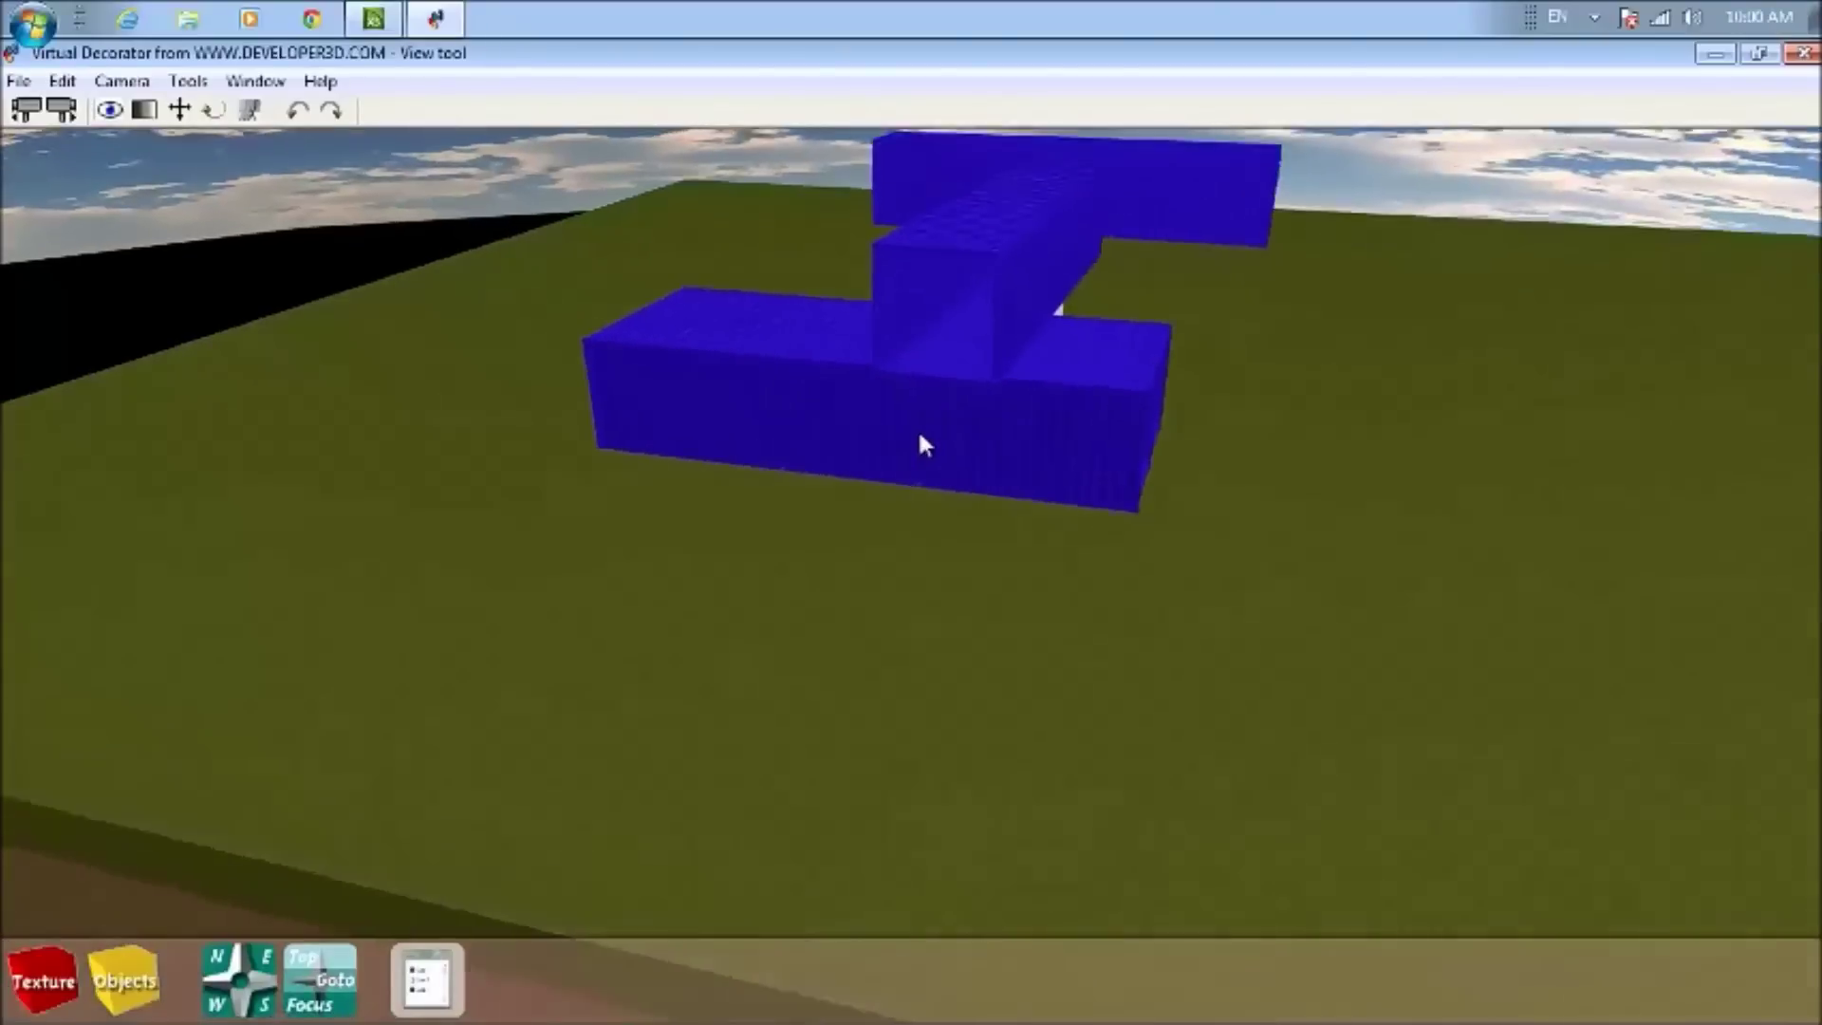
{"action": "left_click", "coordinate": [956, 347]}
{"action": "left_click_drag", "start_coordinate": [957, 363], "coordinate": [918, 593]}
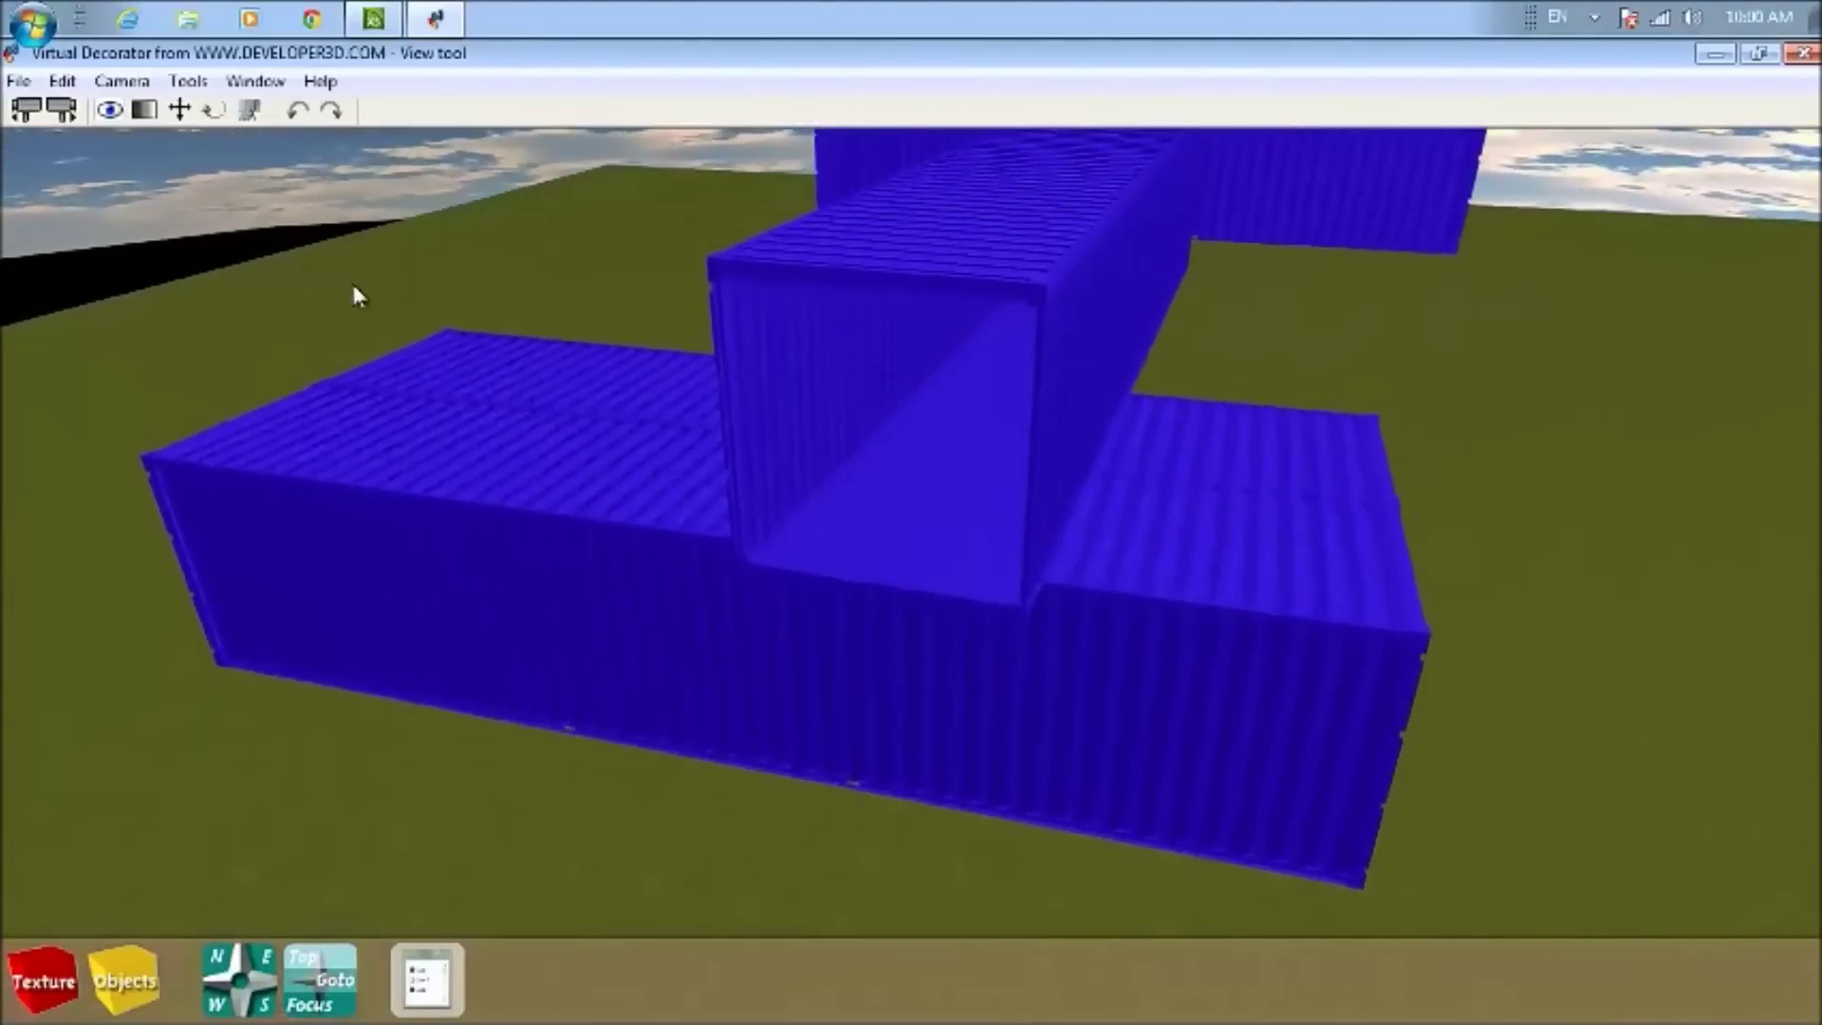
{"action": "left_click_drag", "start_coordinate": [860, 541], "coordinate": [875, 588]}
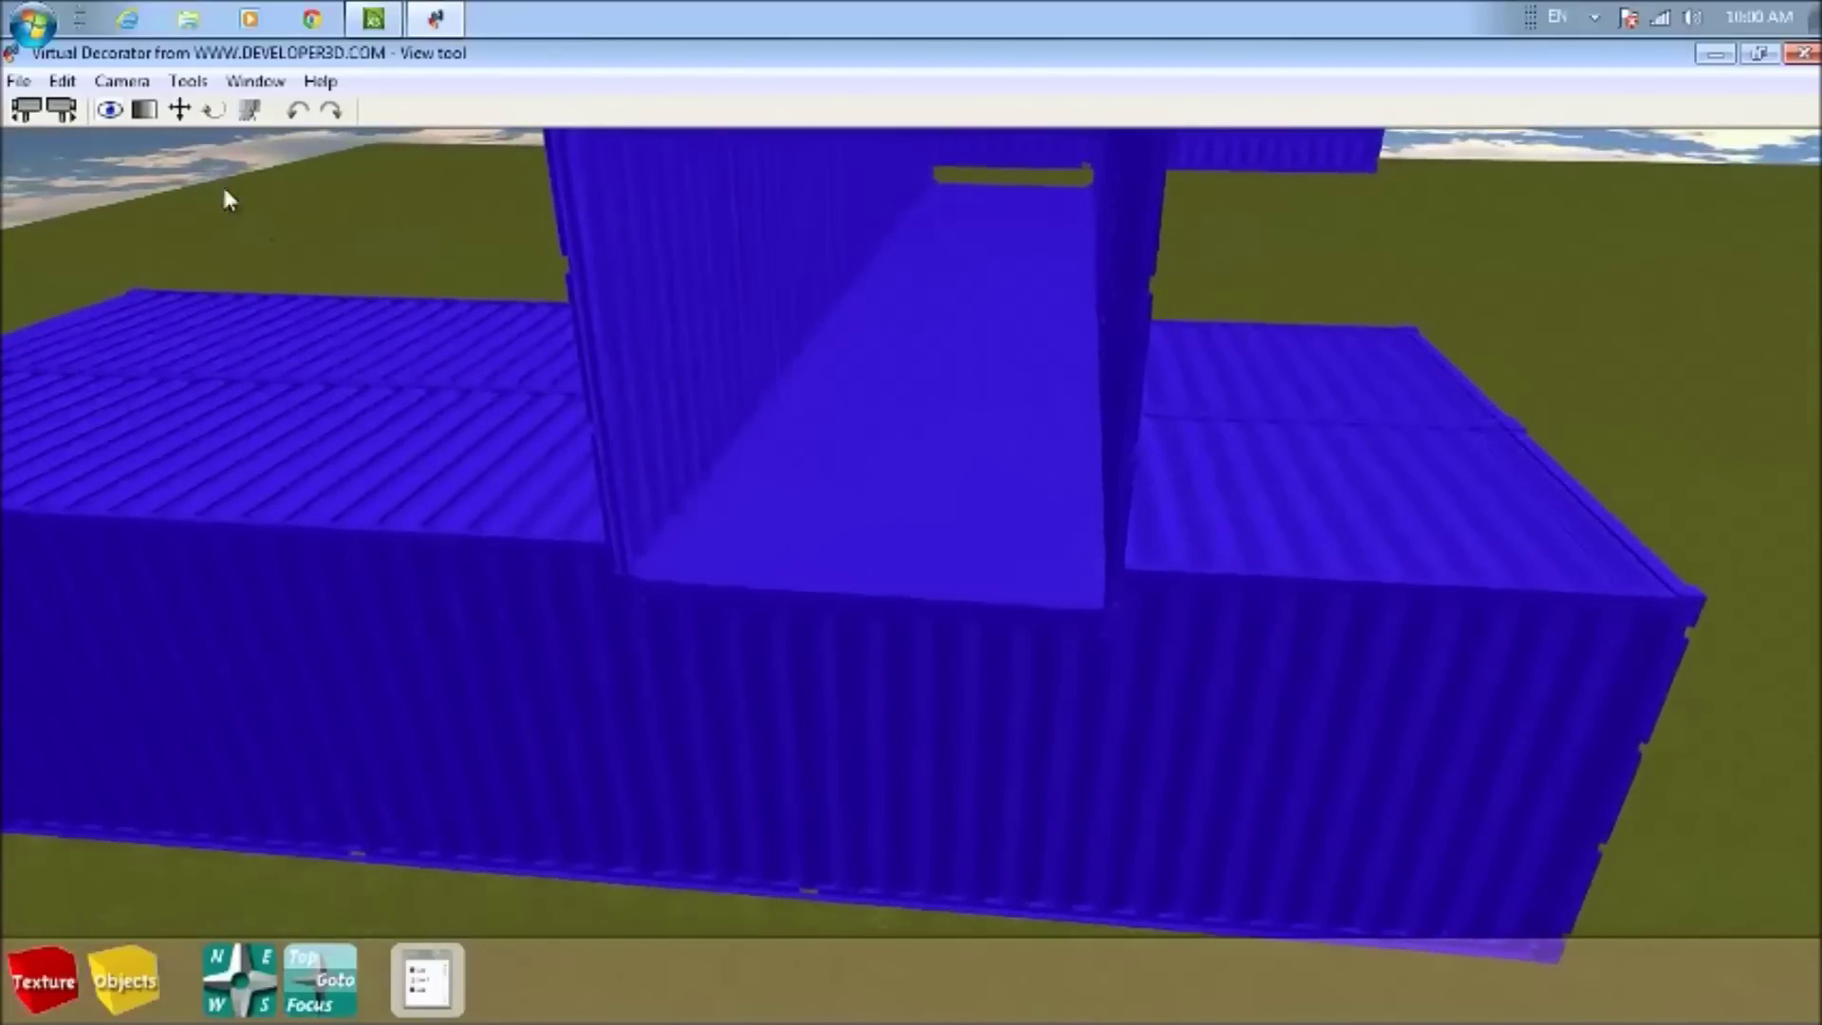
Shift the upper central container 1425 mm to the left
{"action": "left_click", "coordinate": [215, 112]}
{"action": "left_click", "coordinate": [719, 393]}
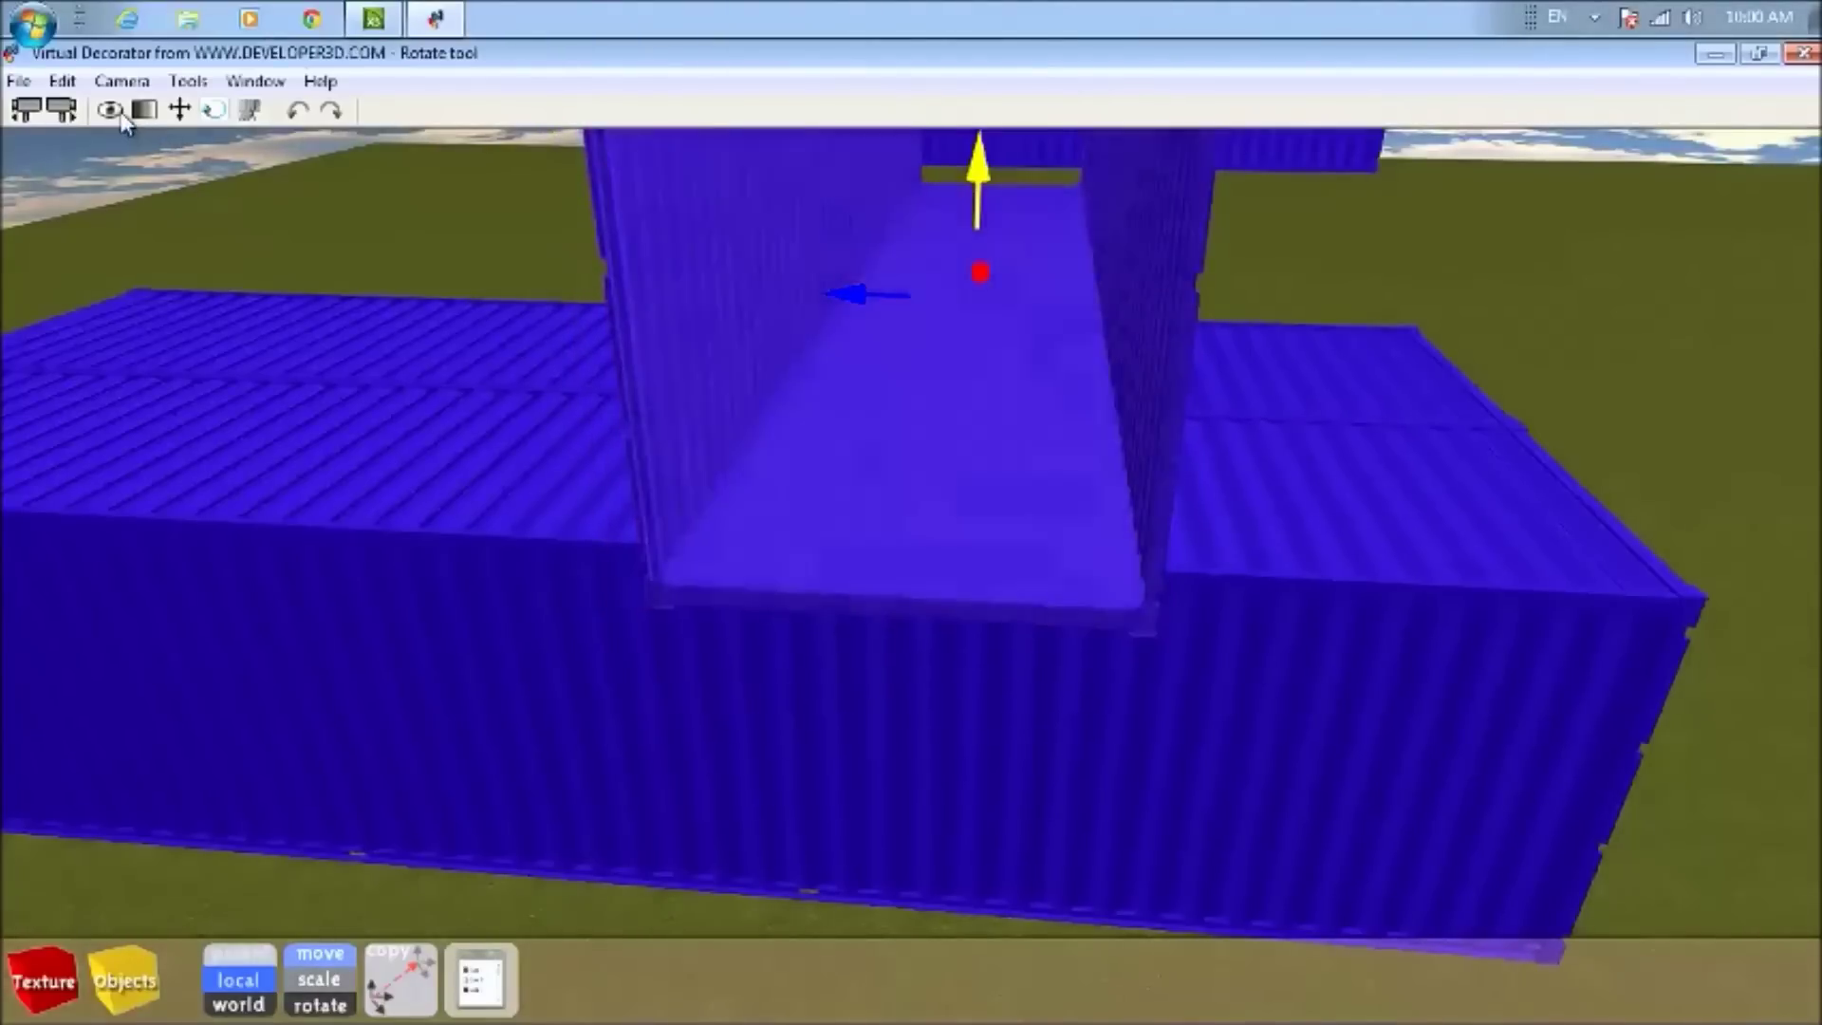
{"action": "left_click", "coordinate": [111, 111]}
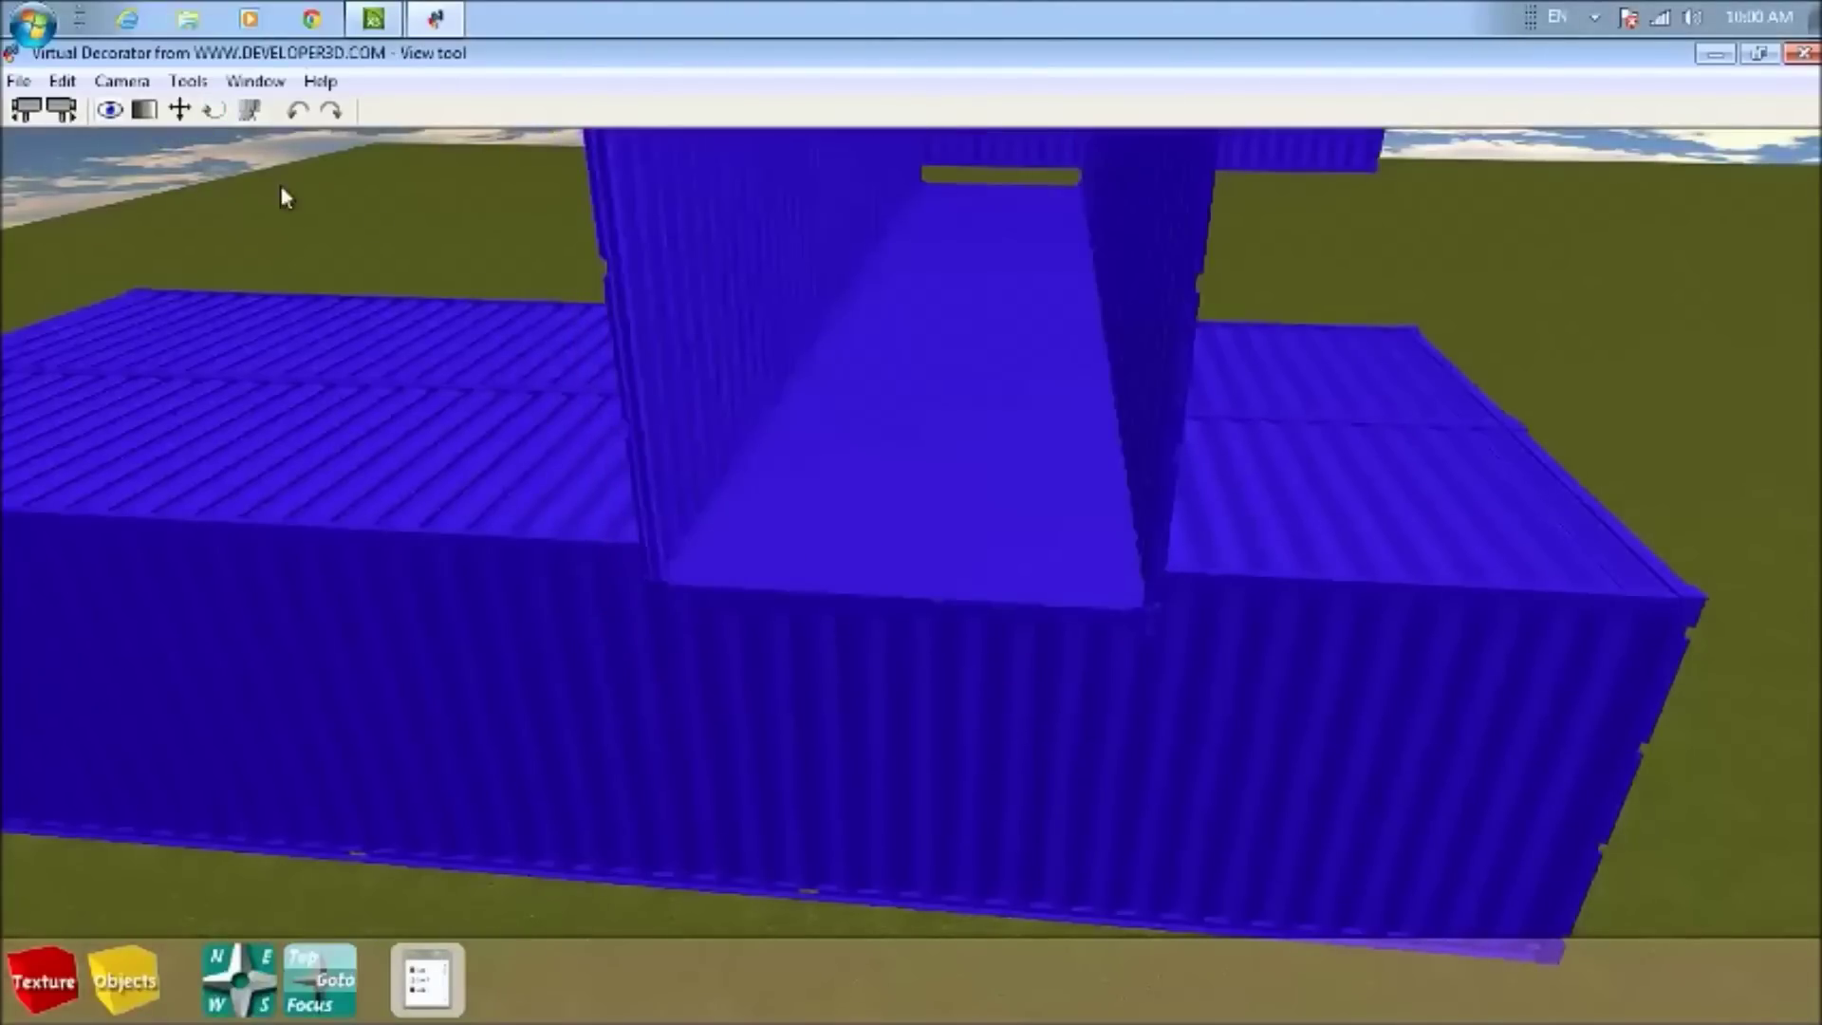
{"action": "left_click", "coordinate": [180, 110]}
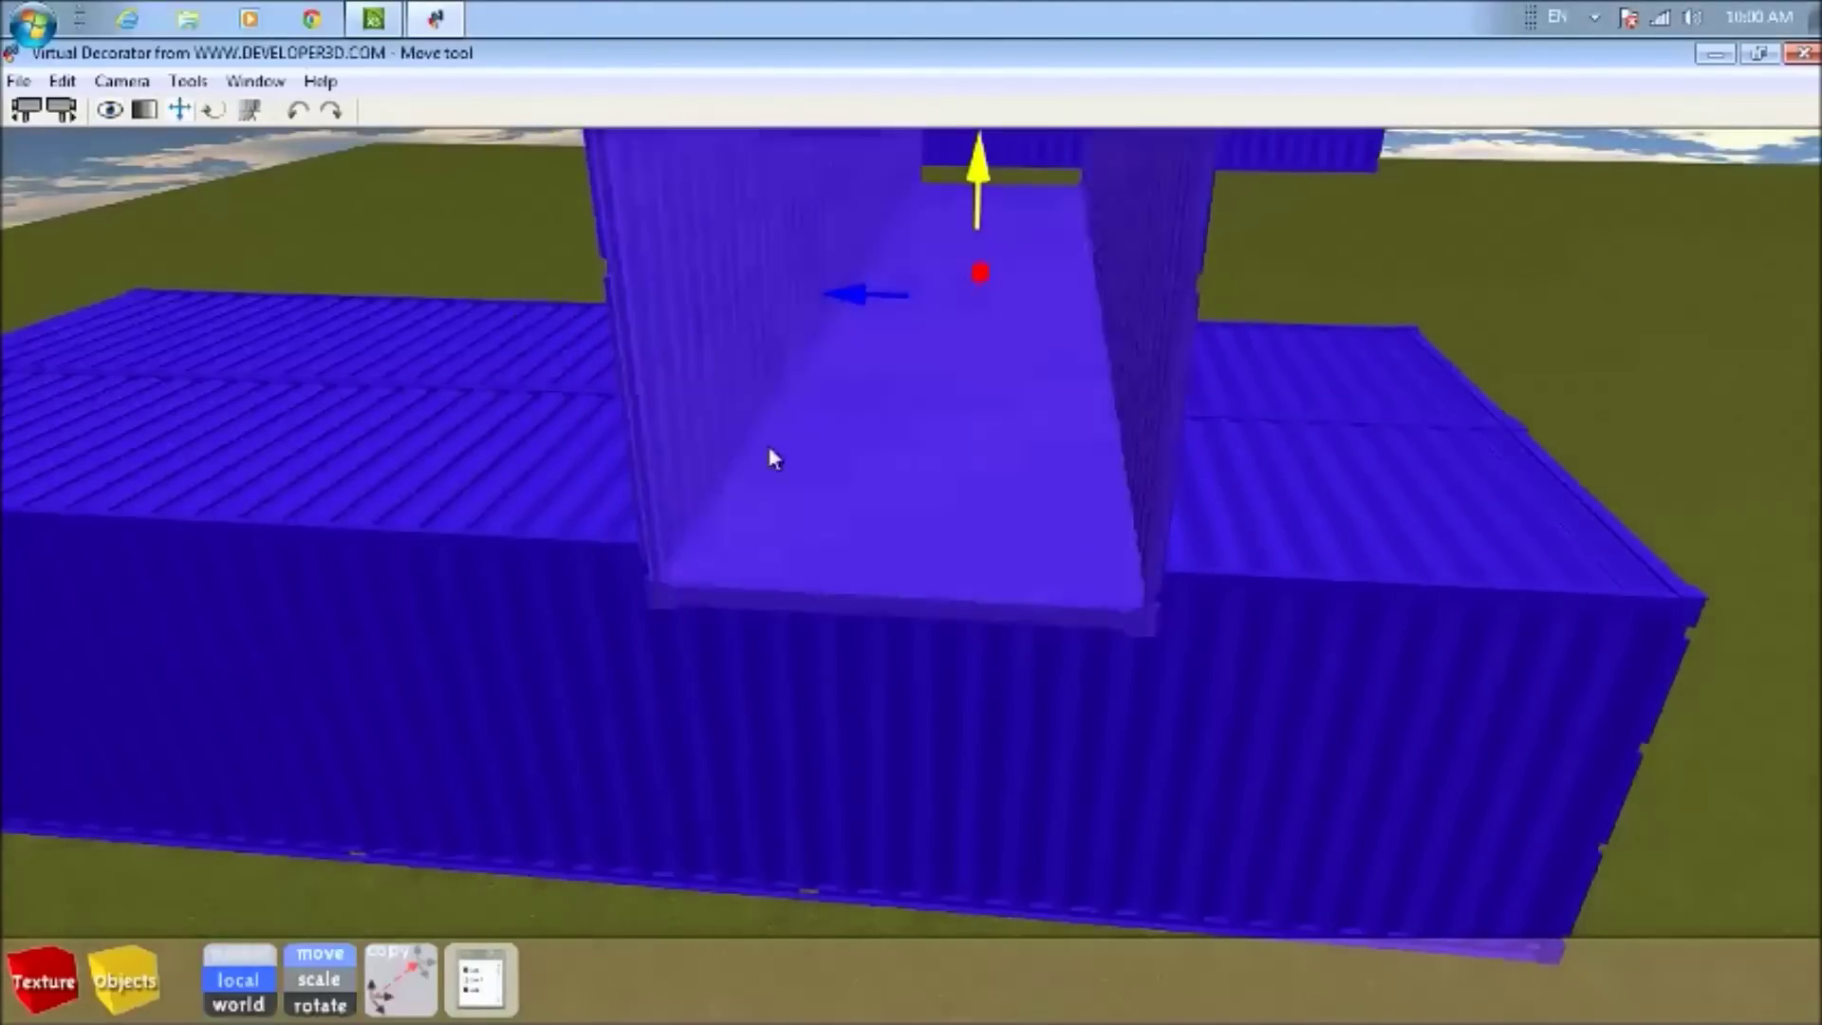
{"action": "left_click_drag", "start_coordinate": [831, 482], "coordinate": [750, 434]}
Nudge the stacked upper container a few millimetres forward so its end aligns with those below
{"action": "left_click", "coordinate": [118, 114]}
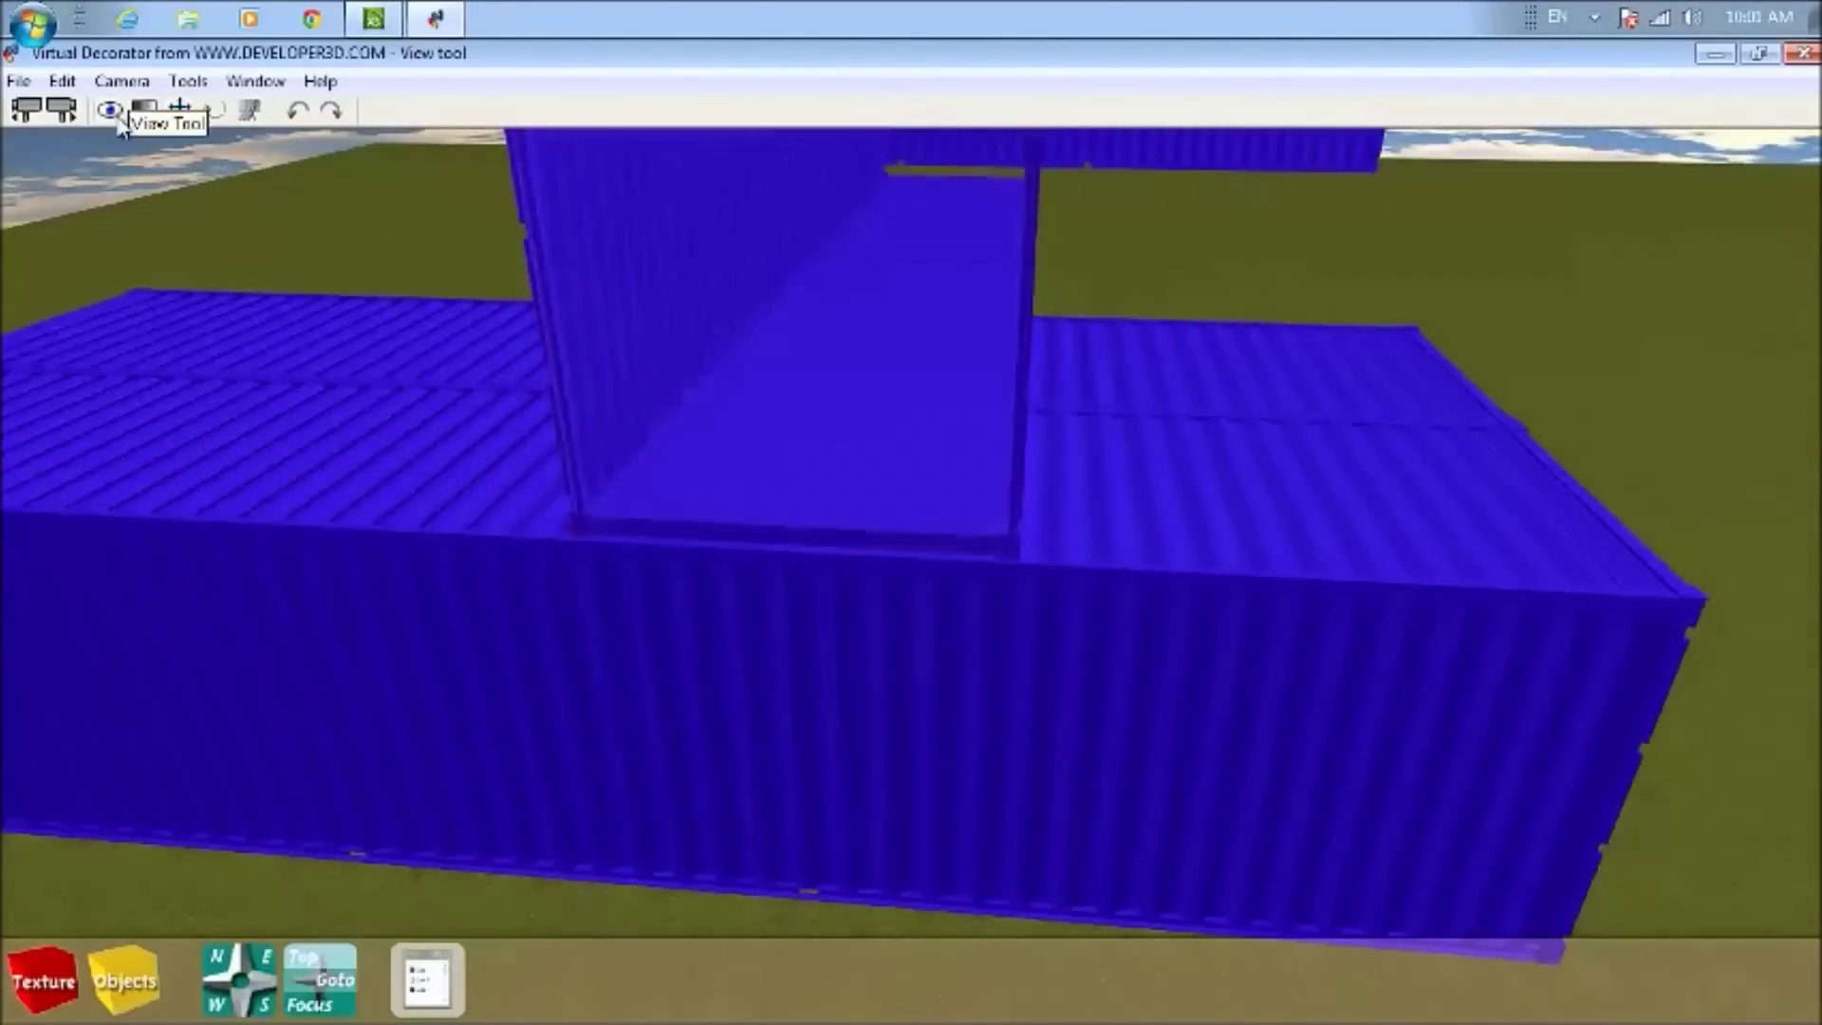
{"action": "scroll", "coordinate": [837, 558], "scroll_direction": "up", "scroll_amount": 5}
{"action": "scroll", "coordinate": [833, 594], "scroll_direction": "down", "scroll_amount": 5}
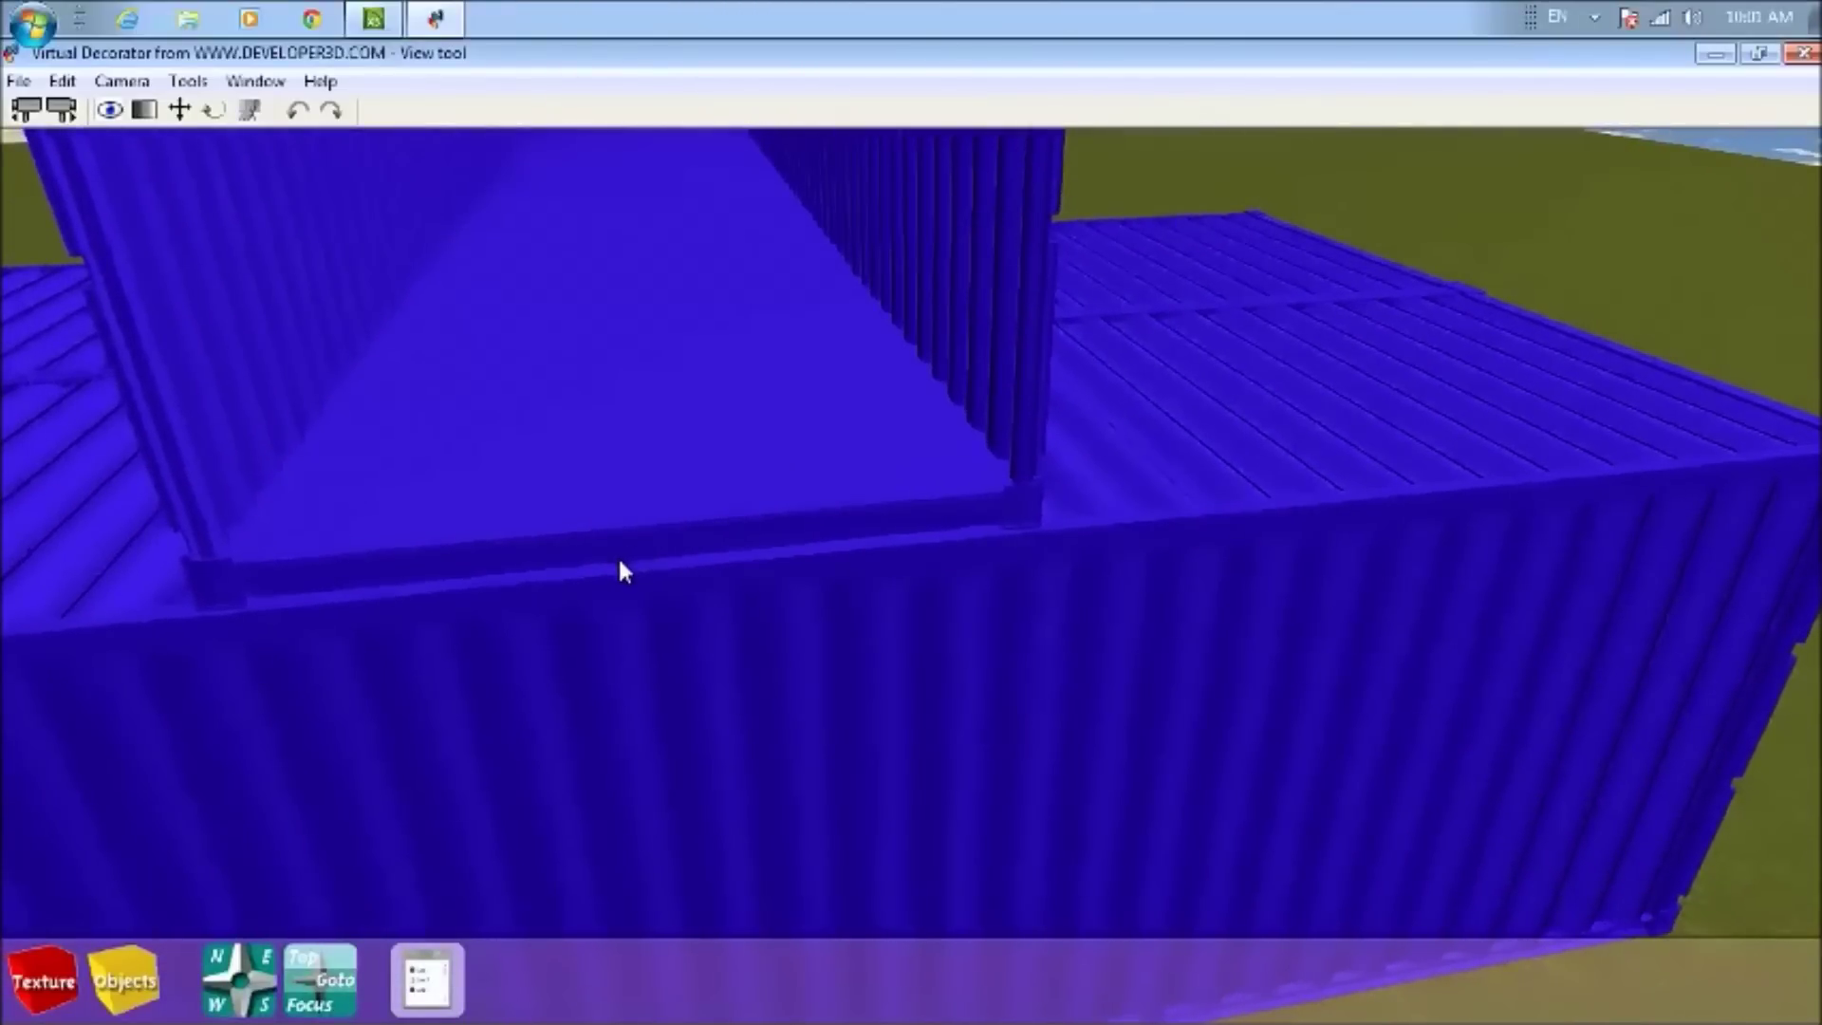
{"action": "left_click_drag", "start_coordinate": [618, 560], "coordinate": [805, 611]}
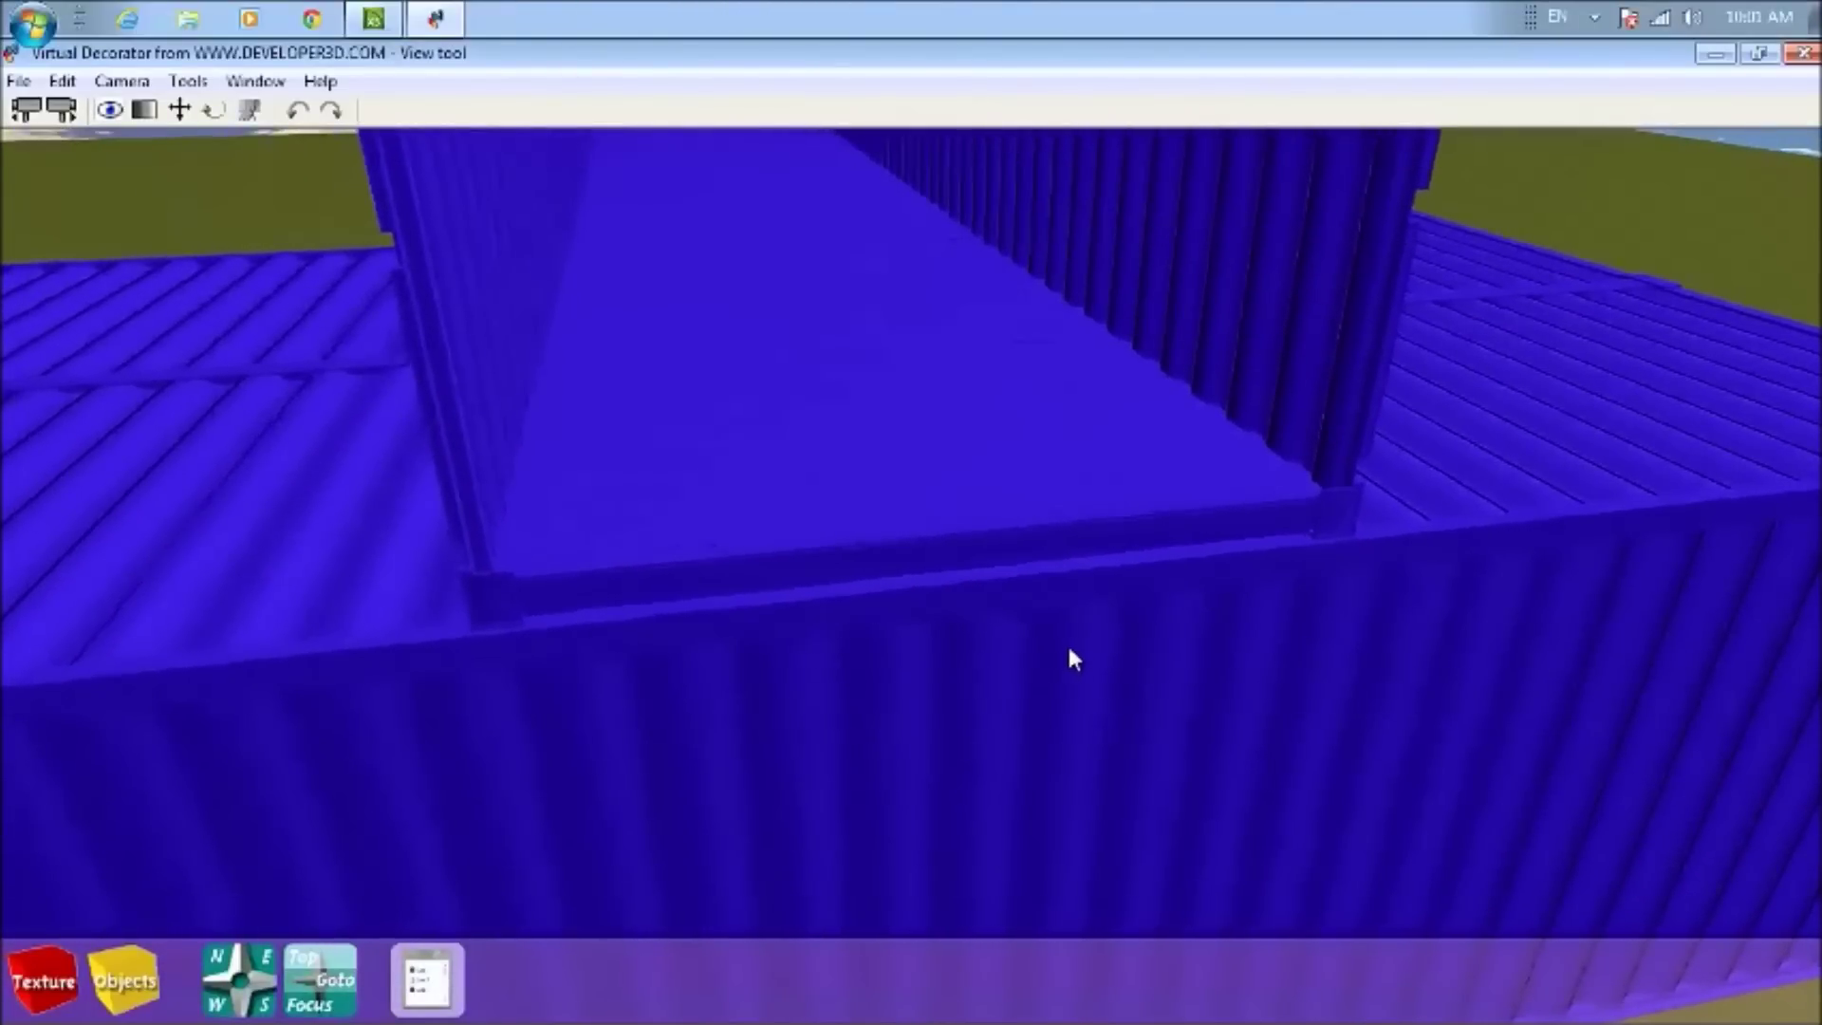
{"action": "scroll", "coordinate": [1063, 642], "scroll_direction": "up", "scroll_amount": 5}
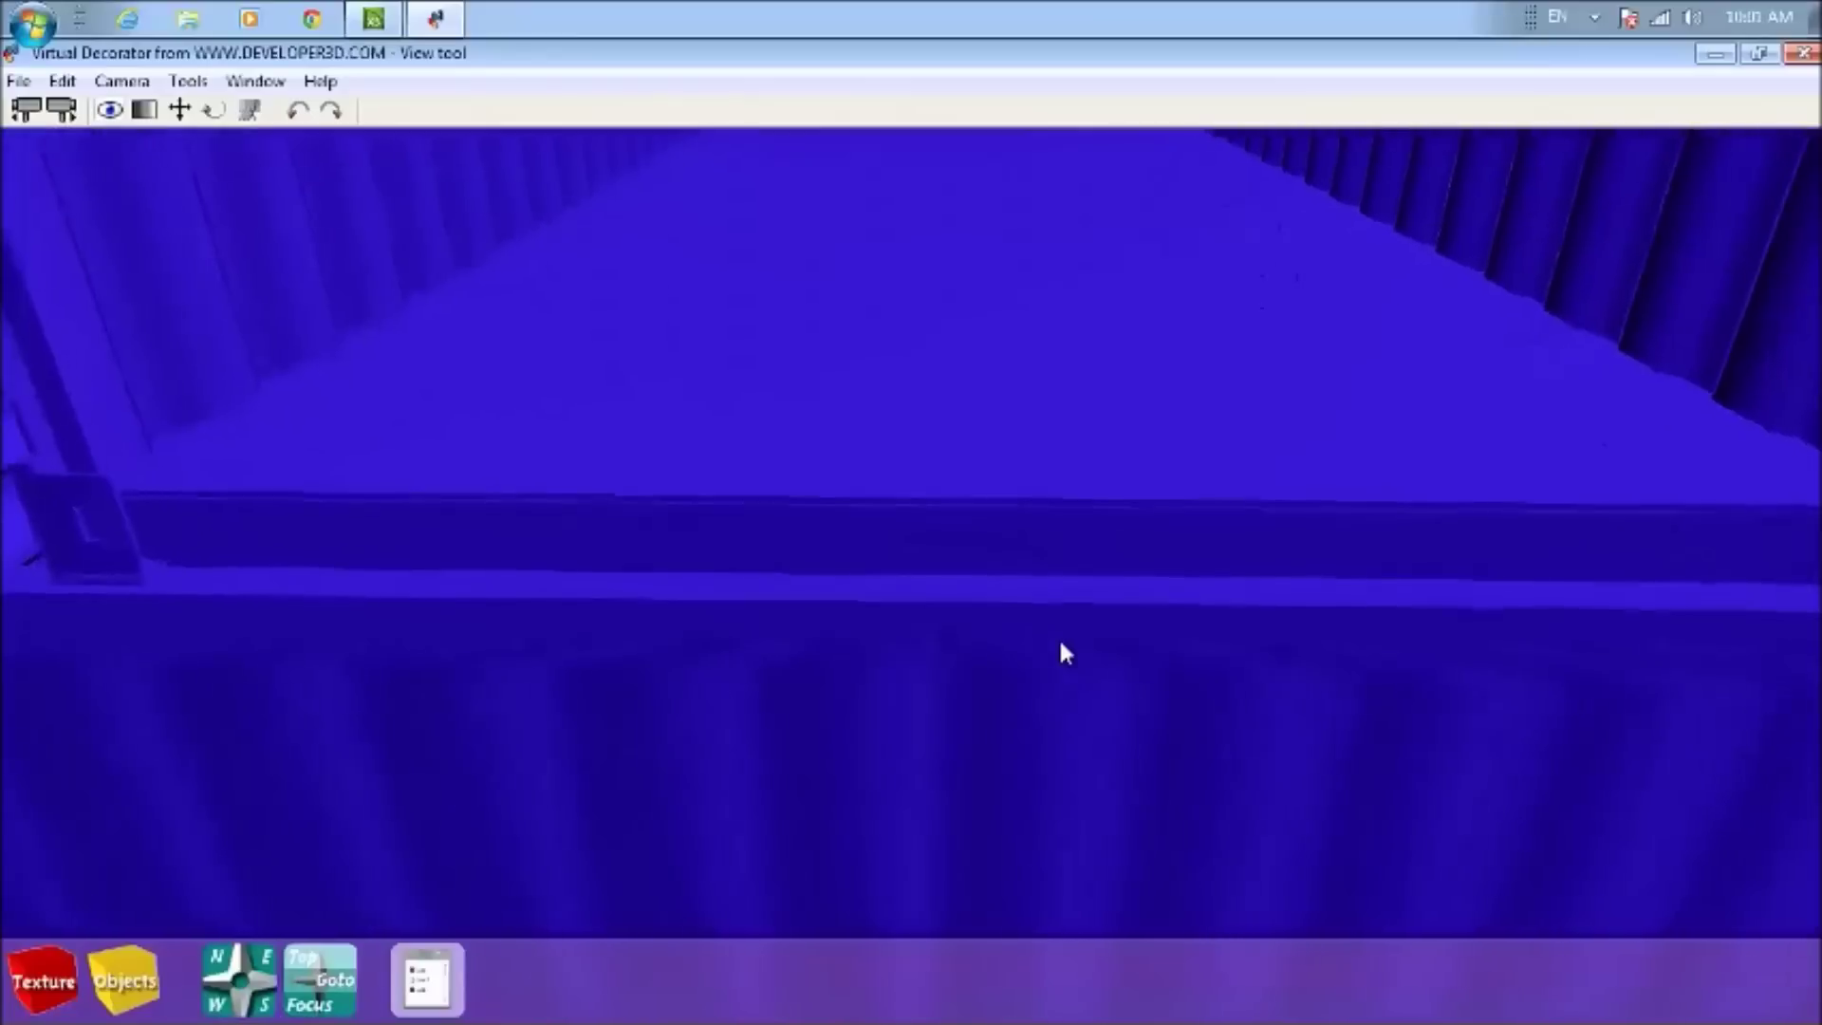
{"action": "scroll", "coordinate": [1061, 644], "scroll_direction": "up", "scroll_amount": 1}
{"action": "scroll", "coordinate": [1061, 644], "scroll_direction": "down", "scroll_amount": 3}
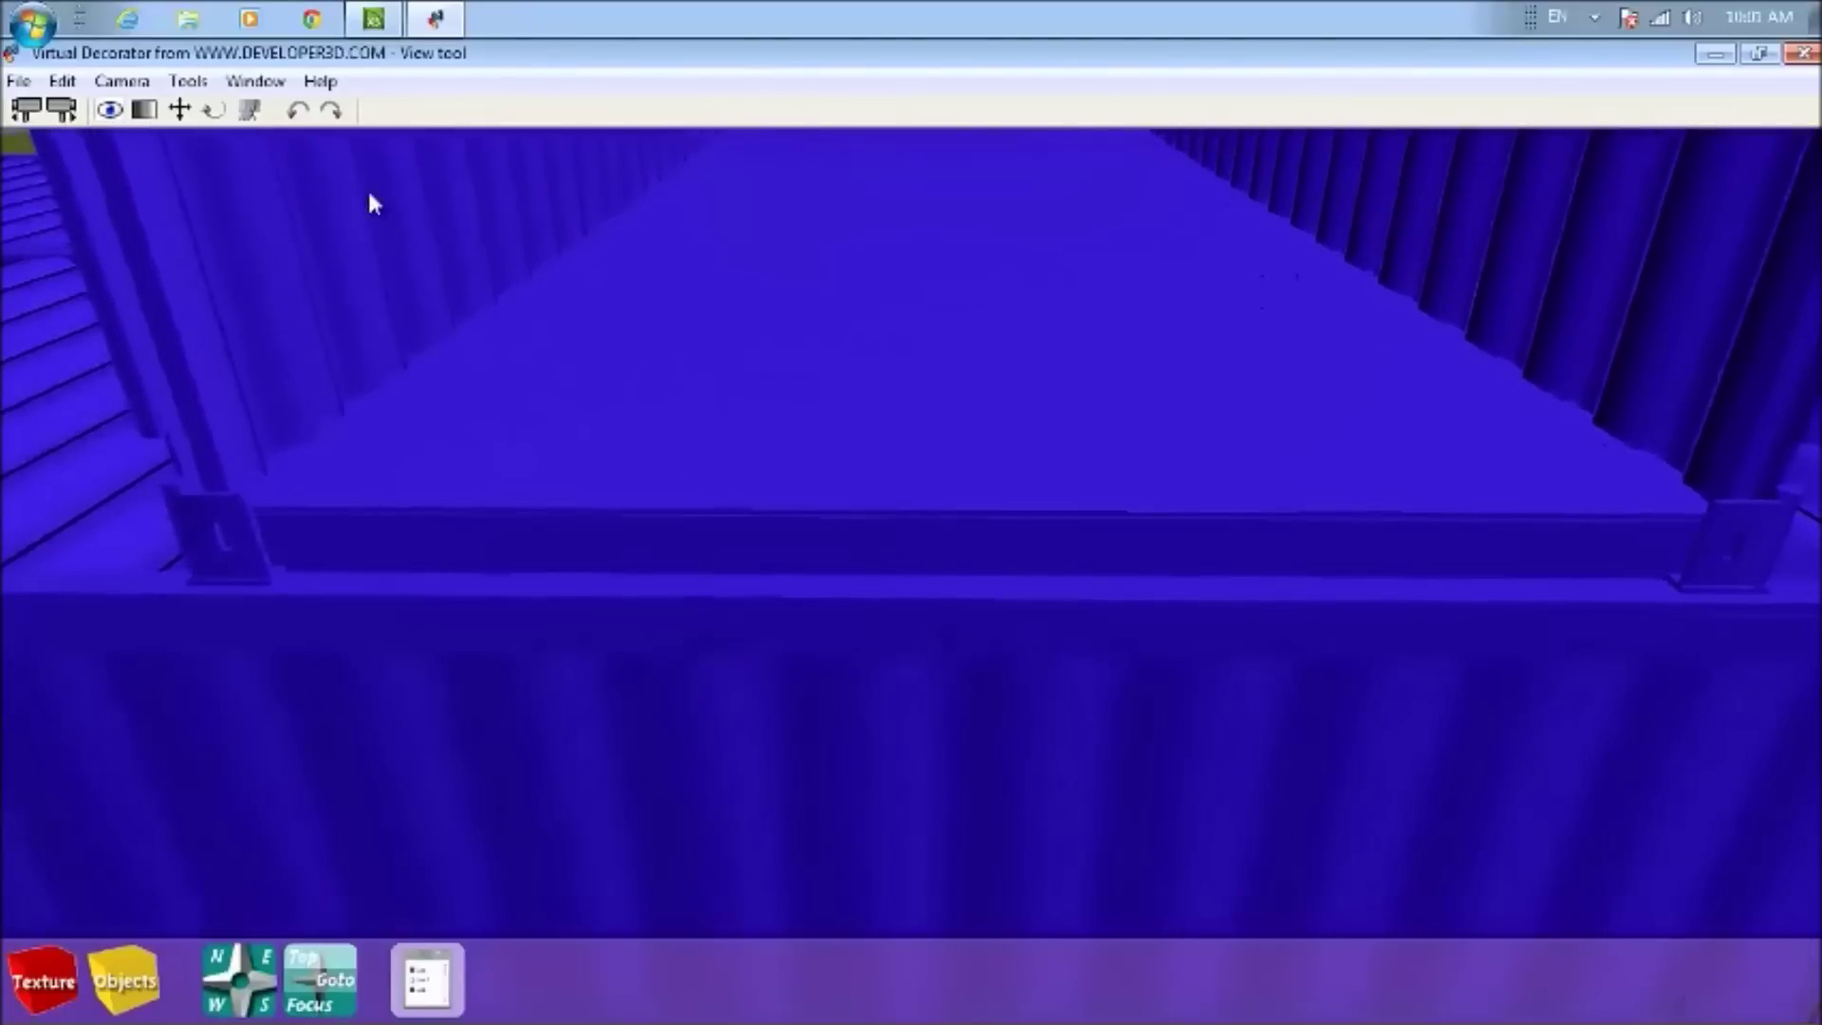
{"action": "left_click", "coordinate": [180, 109]}
{"action": "left_click", "coordinate": [987, 368]}
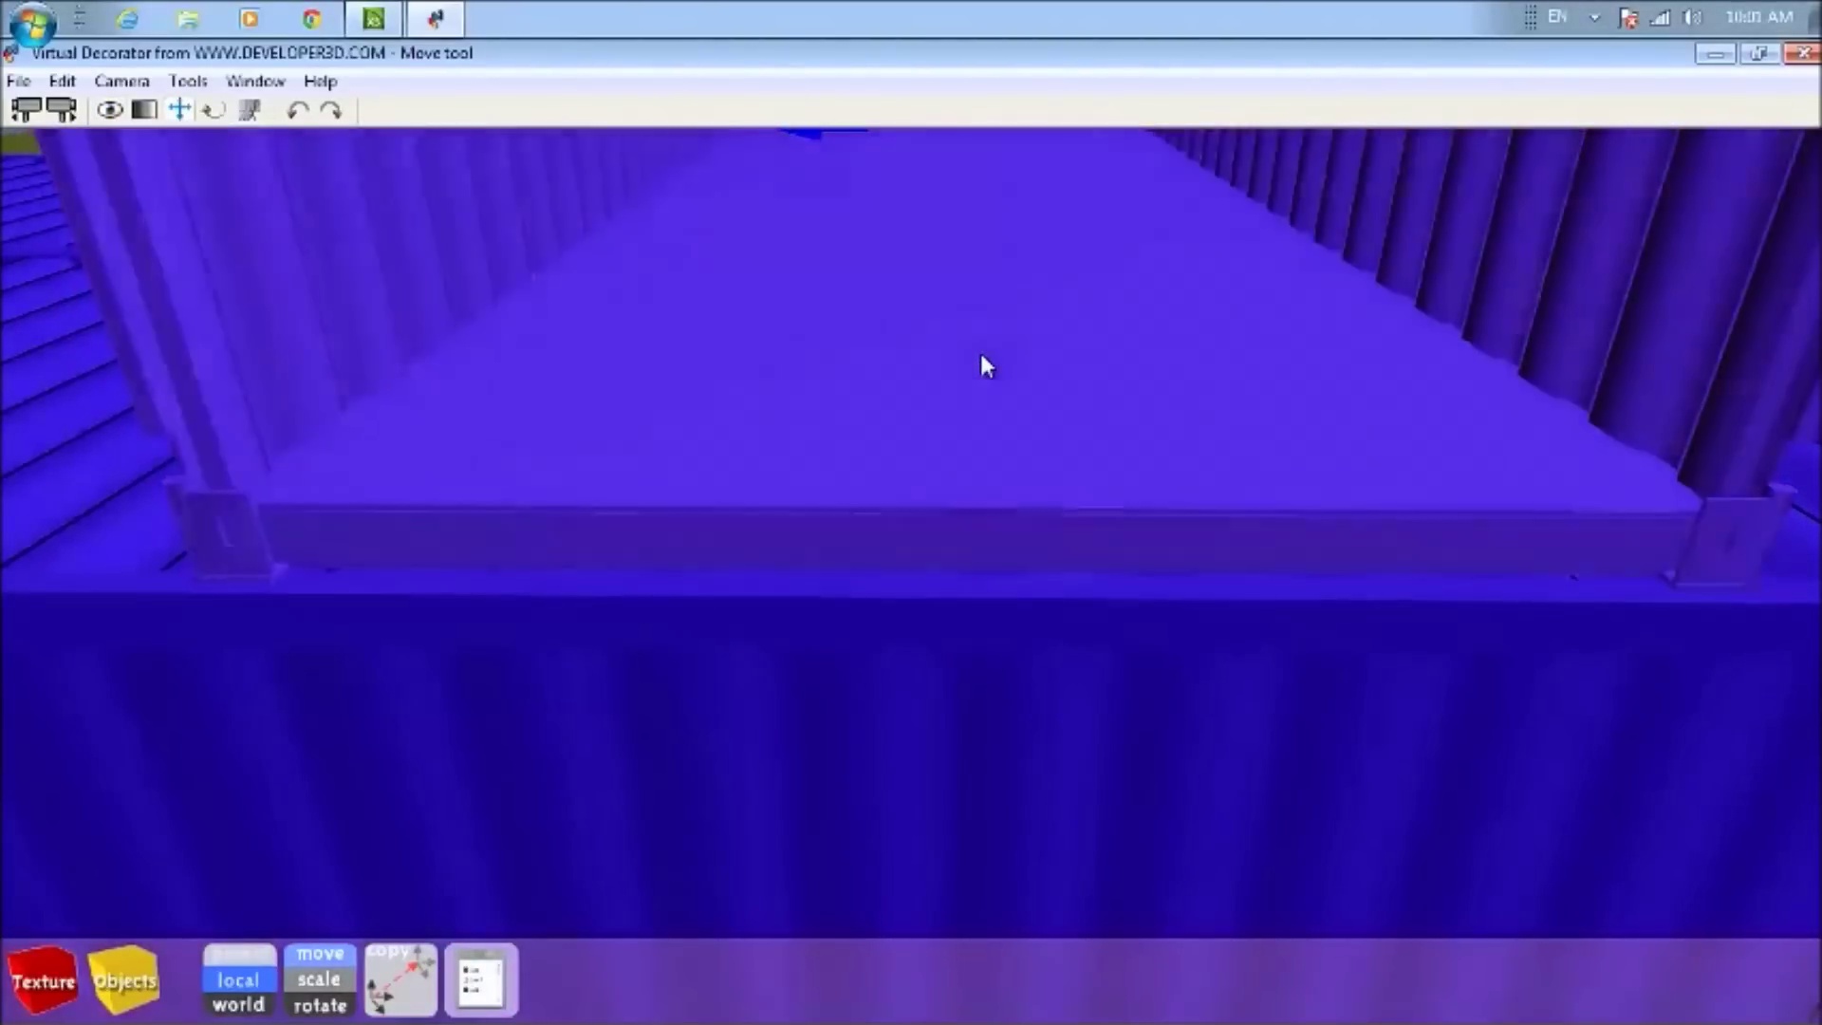
{"action": "scroll", "coordinate": [981, 357], "scroll_direction": "down", "scroll_amount": 3}
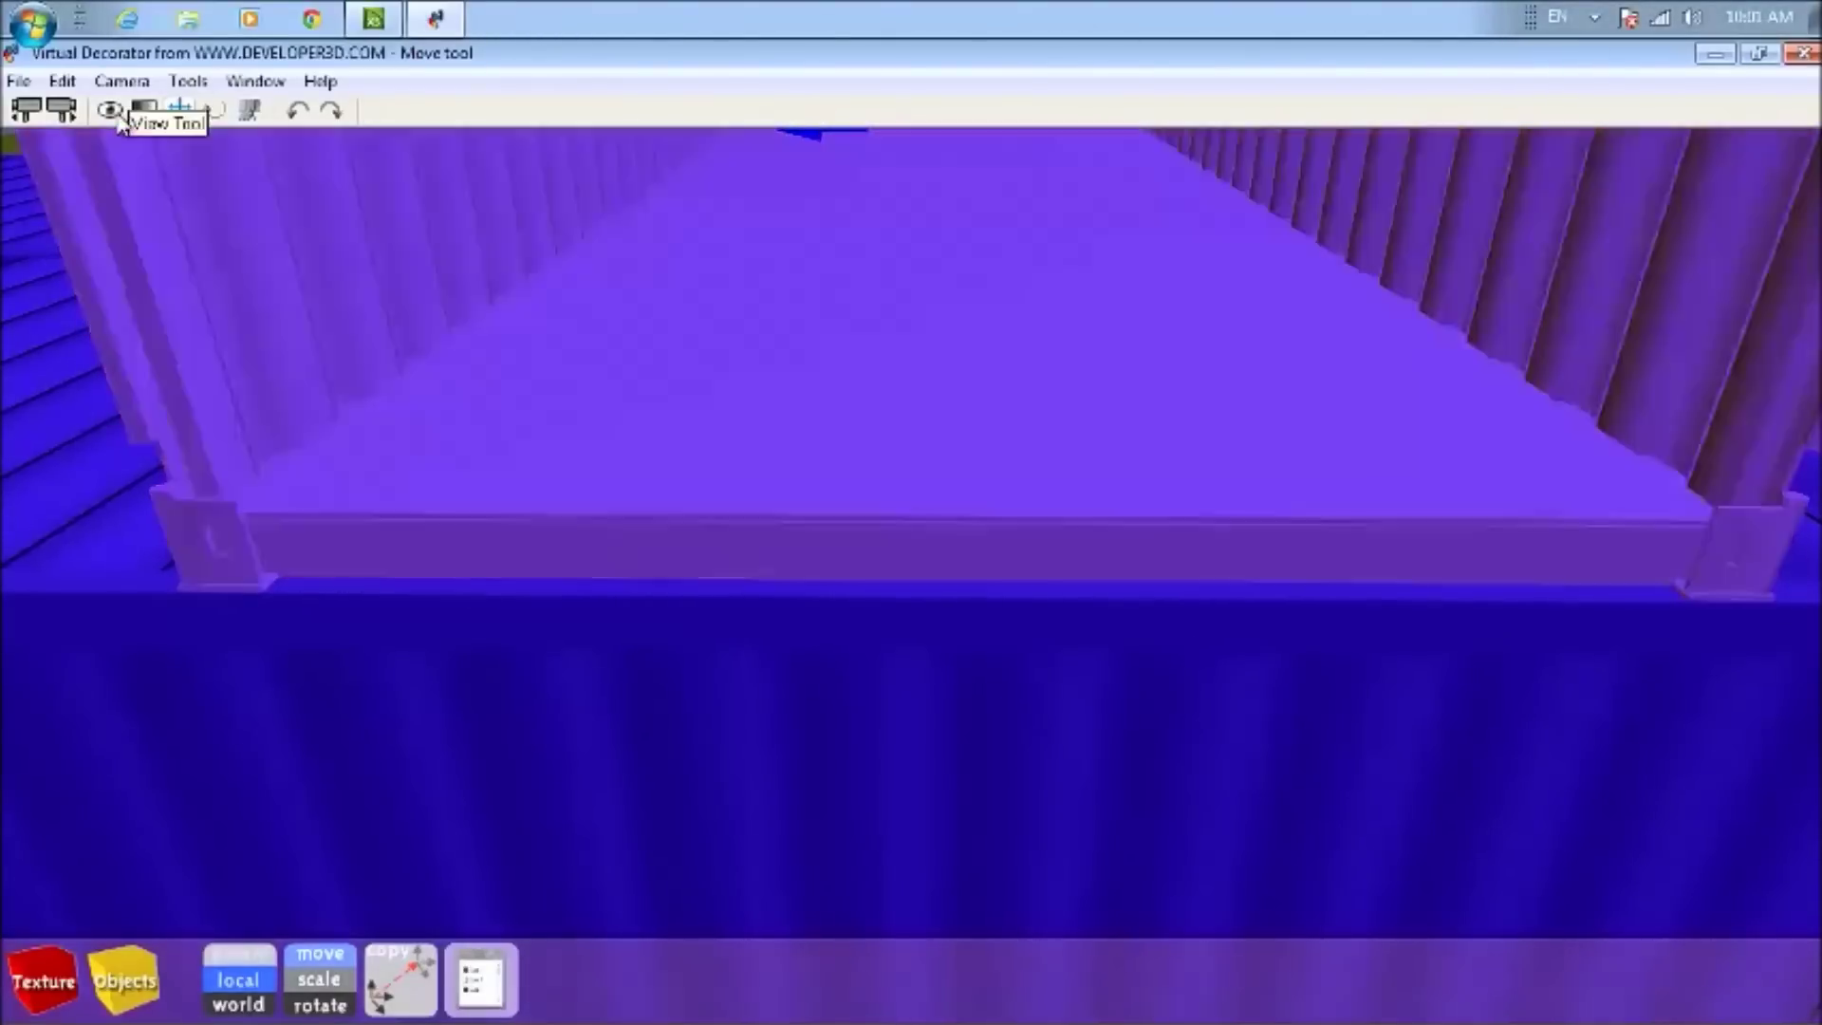
{"action": "left_click", "coordinate": [112, 111]}
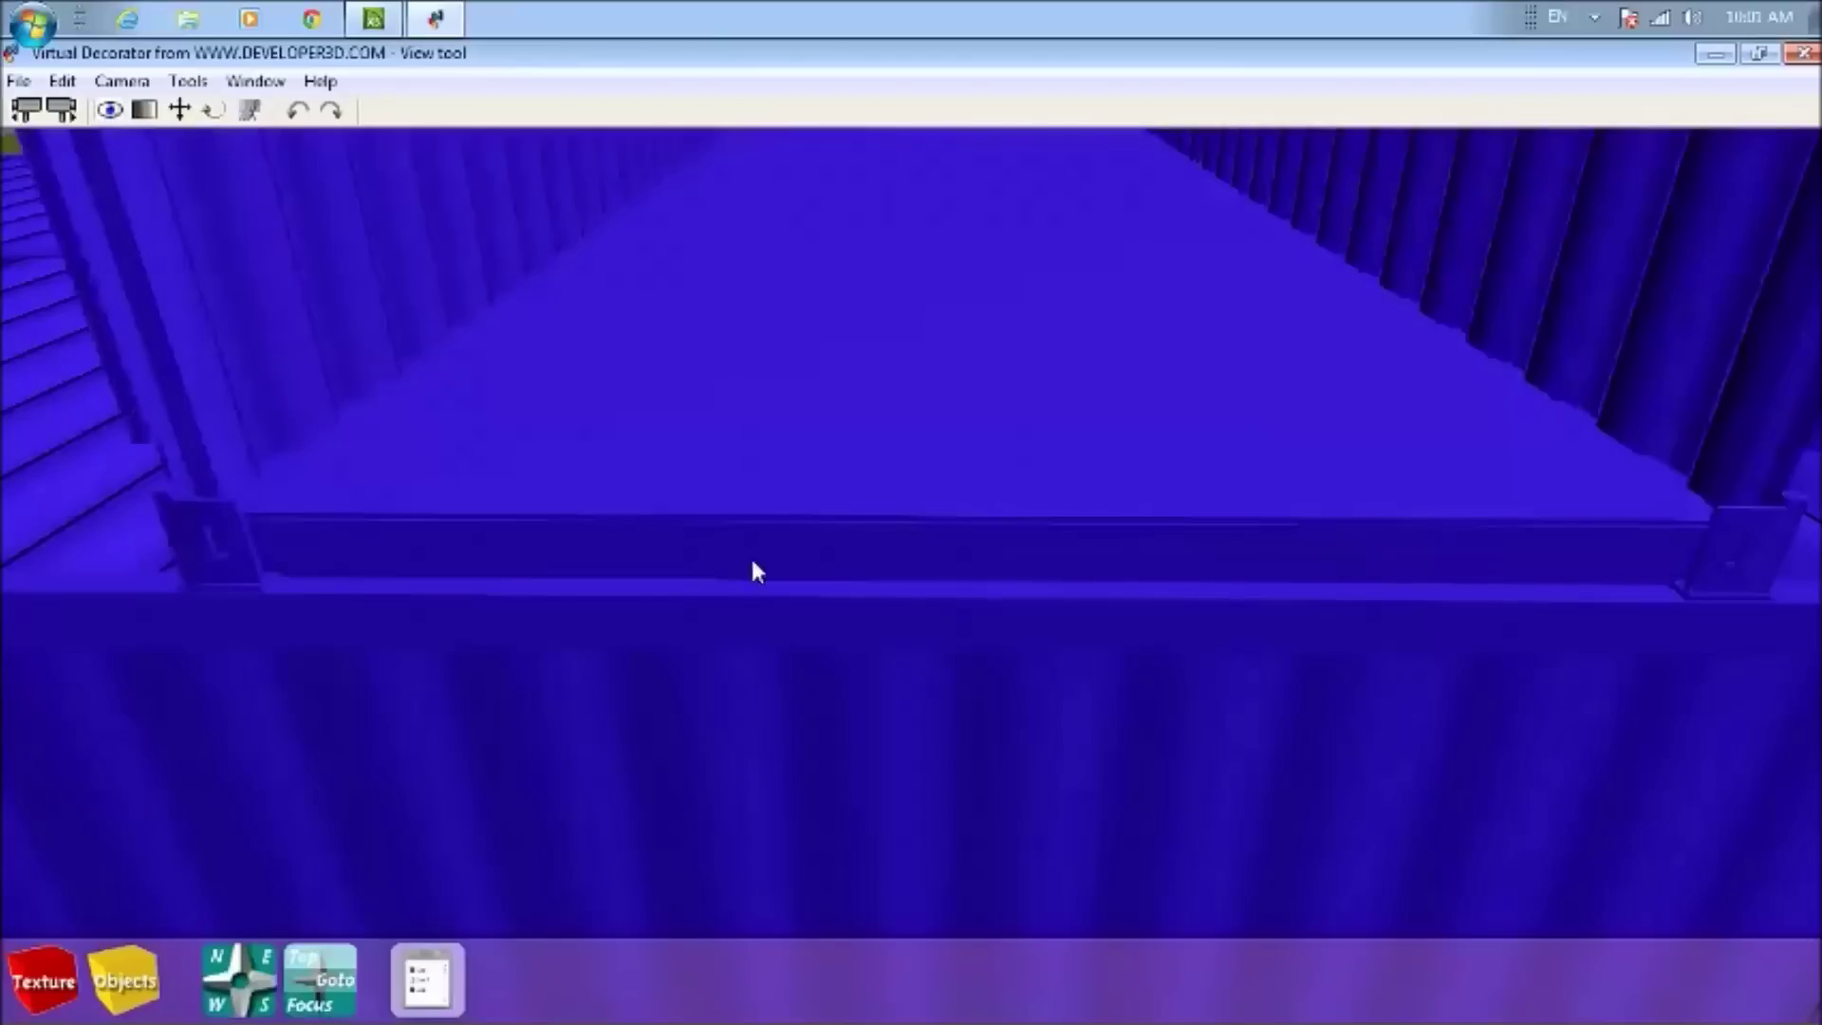
{"action": "scroll", "coordinate": [746, 555], "scroll_direction": "down", "scroll_amount": 5}
{"action": "scroll", "coordinate": [748, 555], "scroll_direction": "down", "scroll_amount": 3}
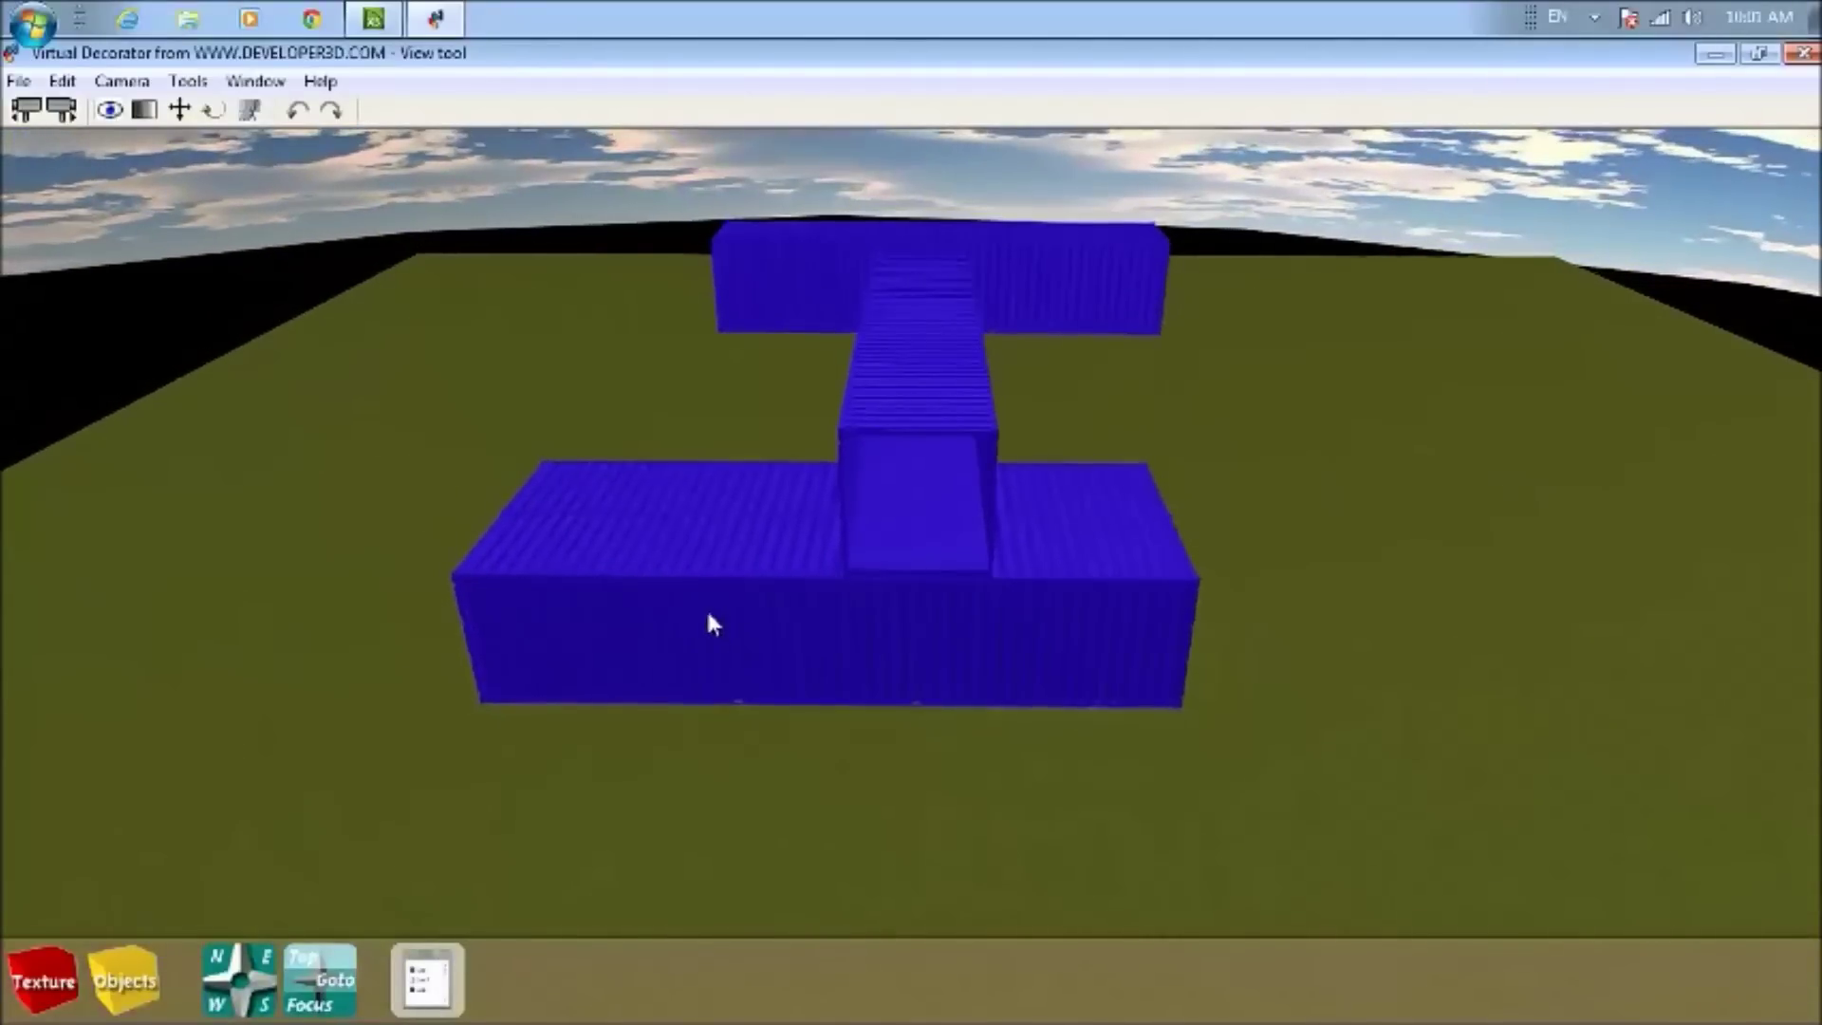
Move the loose container beside the long container and turn it 90° crosswise
{"action": "left_click_drag", "start_coordinate": [374, 565], "coordinate": [407, 561]}
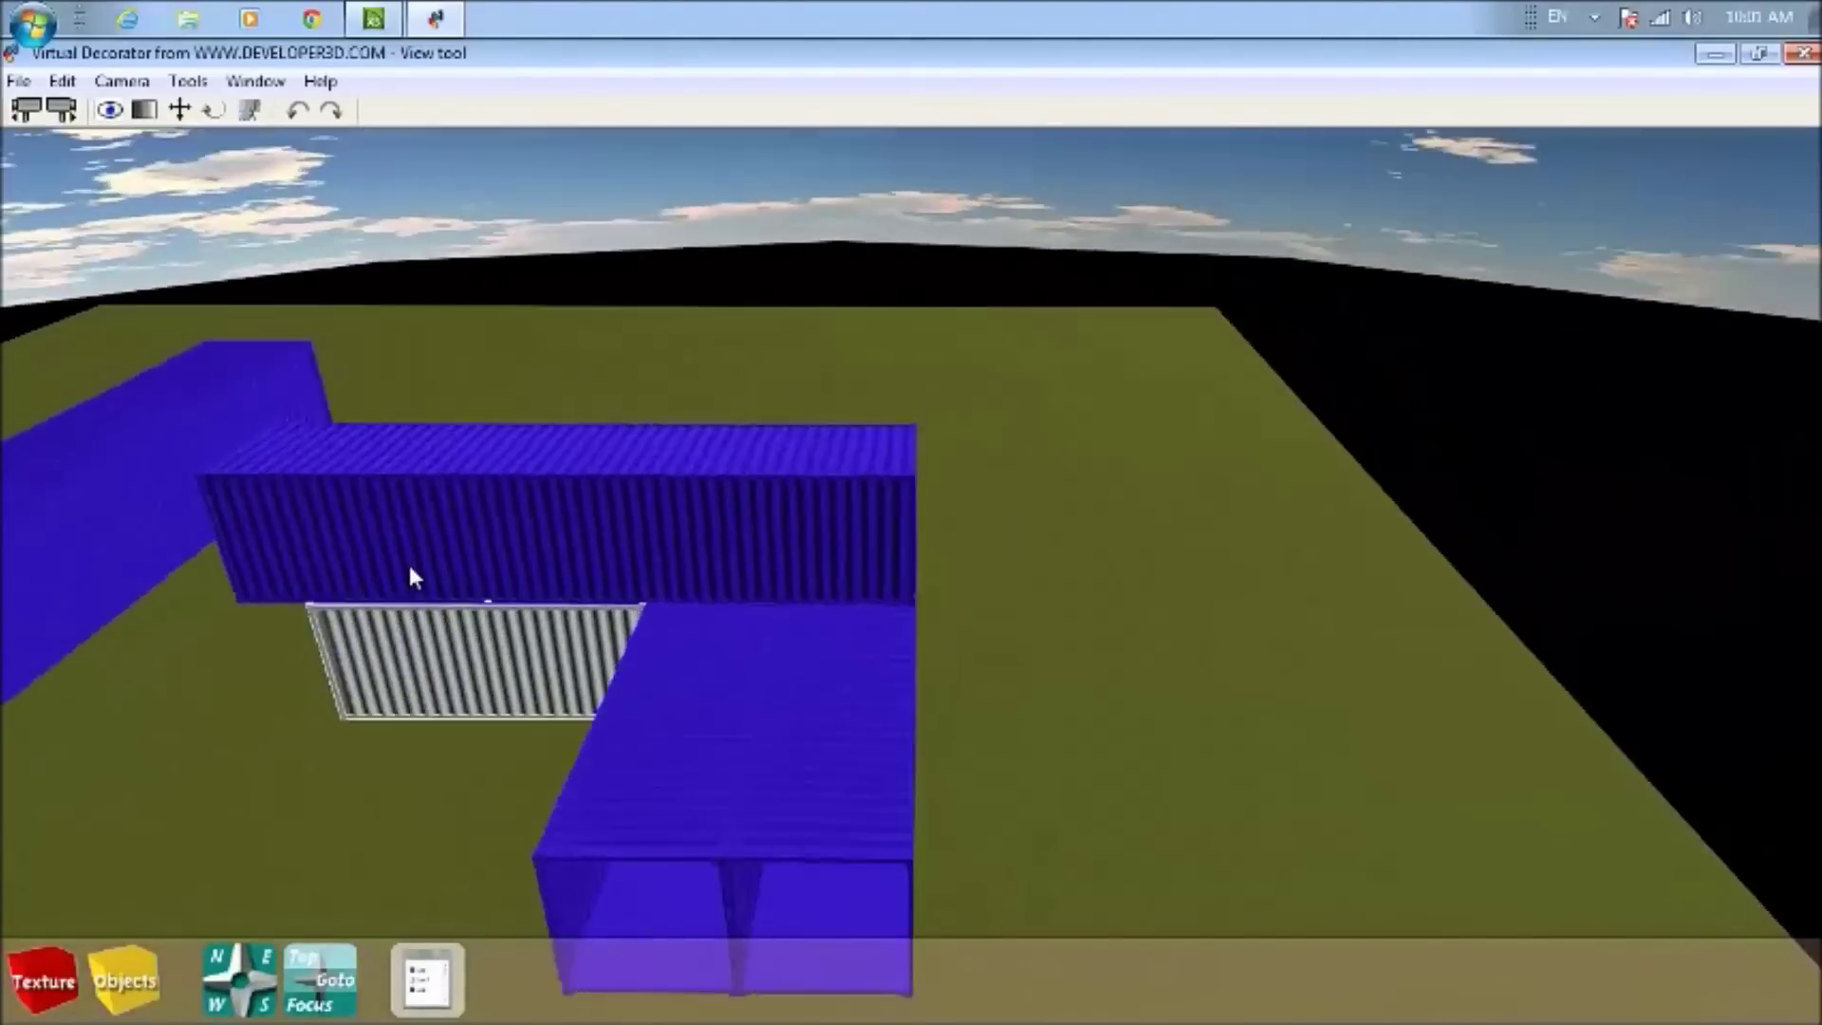
{"action": "scroll", "coordinate": [169, 602], "scroll_direction": "down", "scroll_amount": 3}
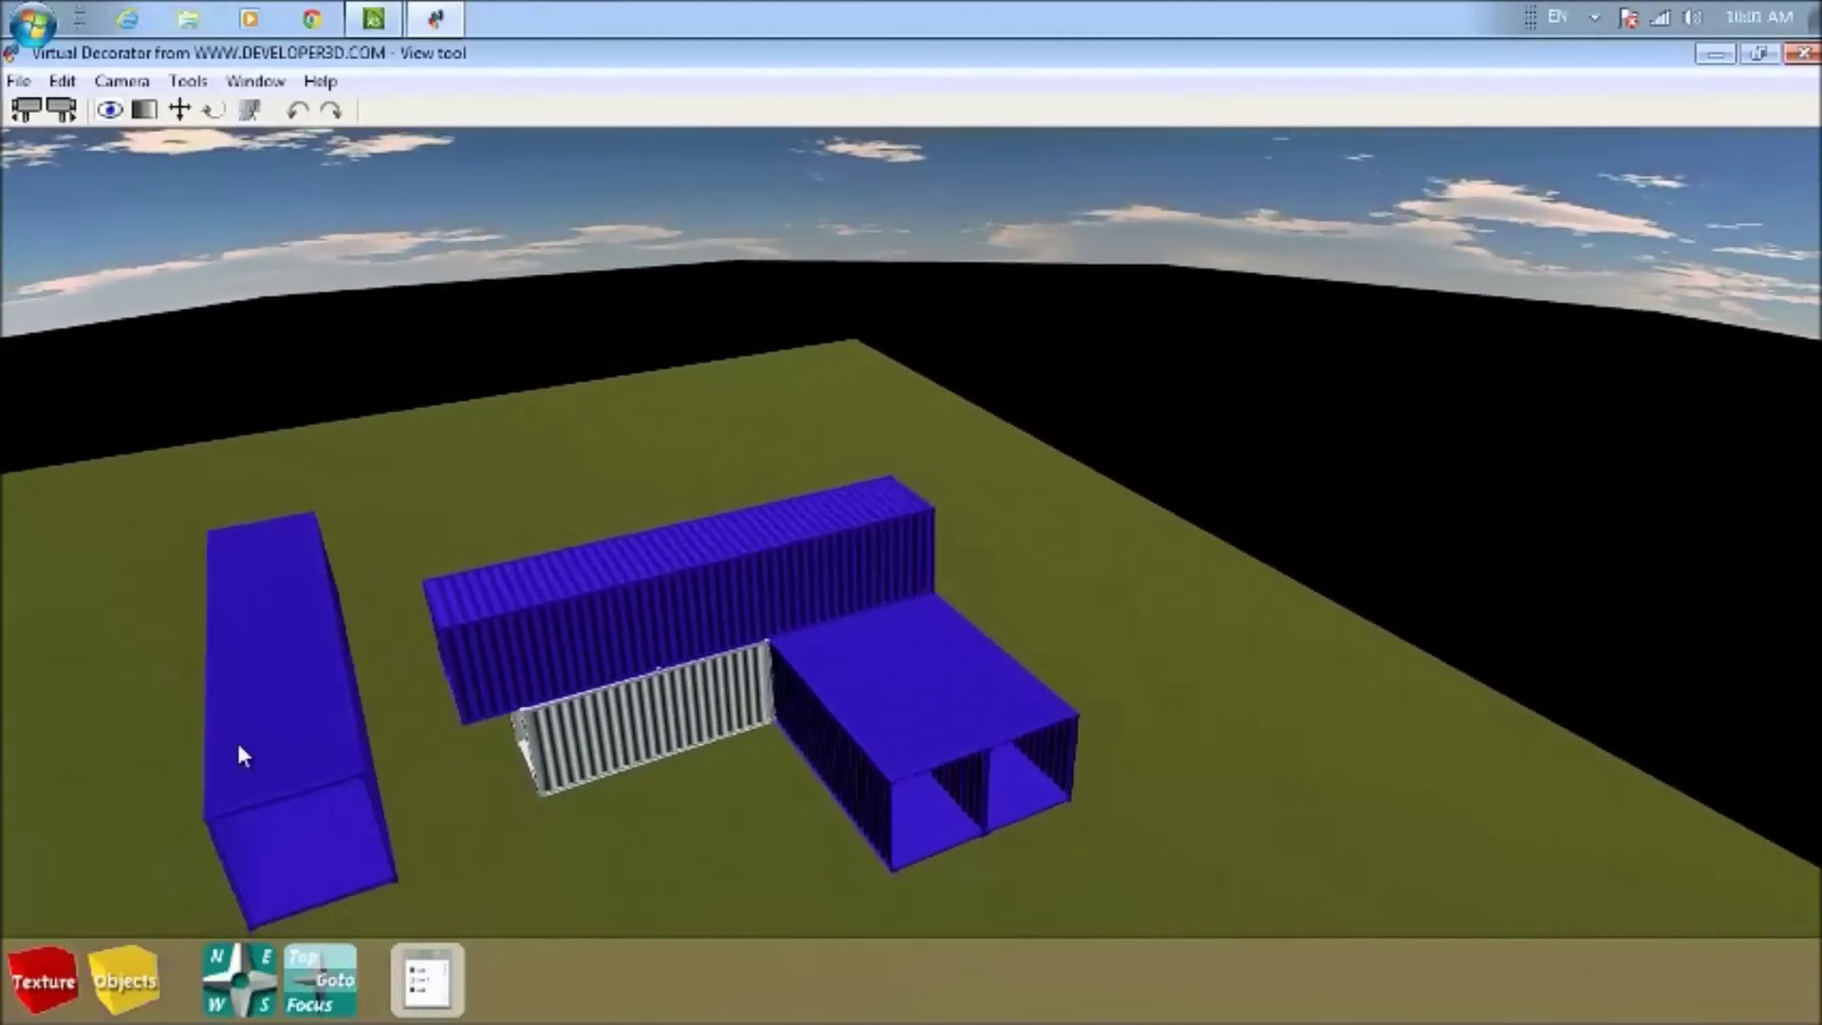
{"action": "left_click", "coordinate": [179, 109]}
{"action": "left_click_drag", "start_coordinate": [391, 708], "coordinate": [688, 729]}
{"action": "left_click", "coordinate": [214, 110]}
{"action": "left_click_drag", "start_coordinate": [710, 803], "coordinate": [628, 739]}
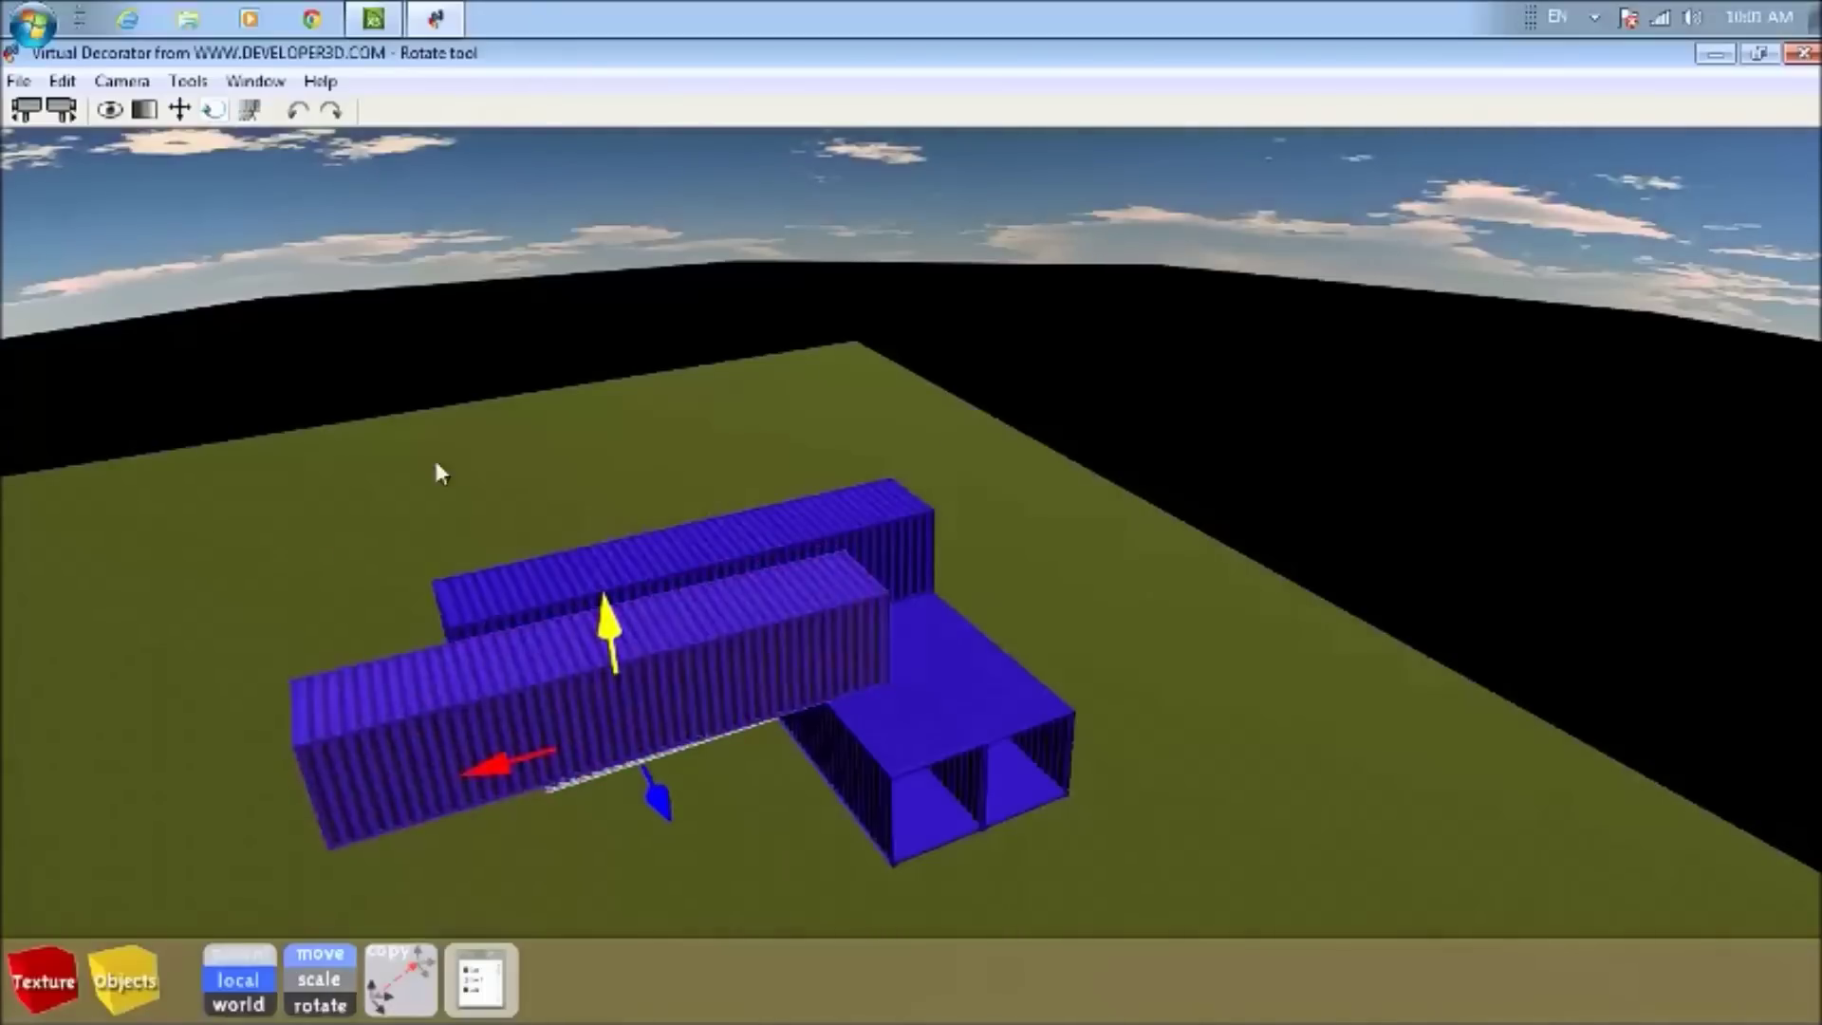
{"action": "left_click", "coordinate": [110, 109]}
{"action": "left_click_drag", "start_coordinate": [1126, 550], "coordinate": [1107, 448]}
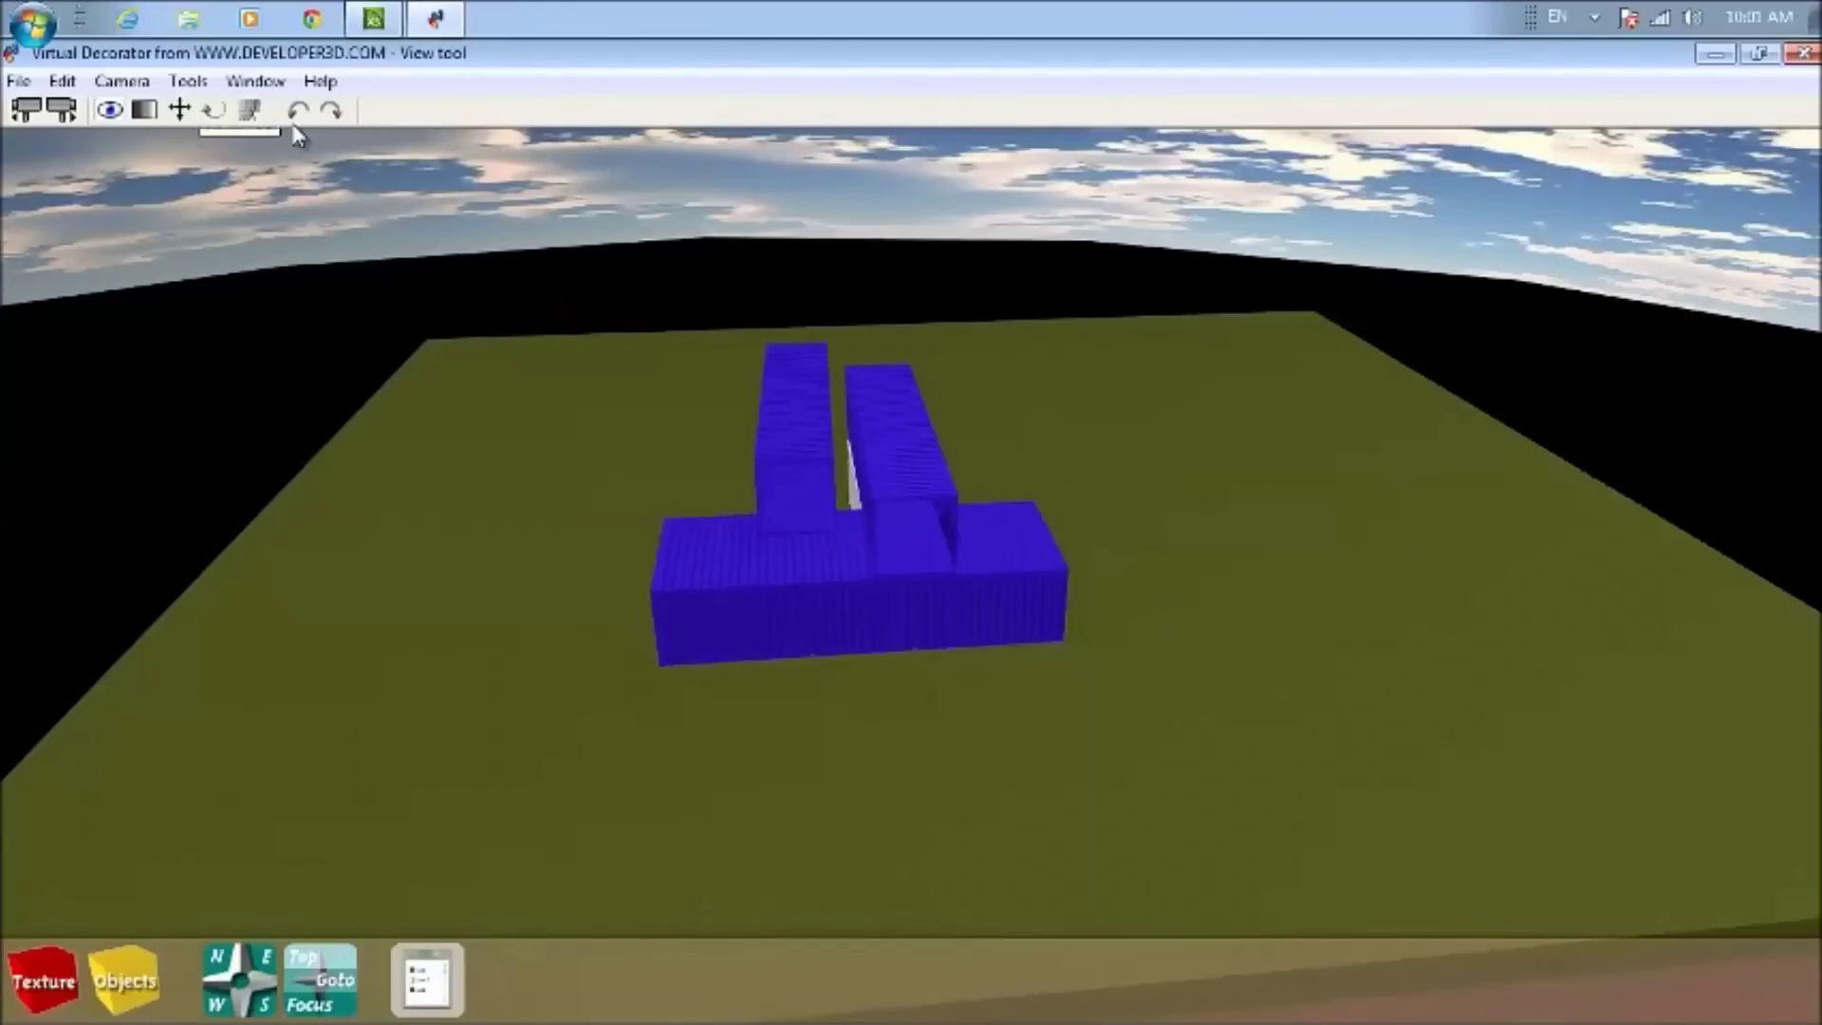
Push the upper-left container against its neighbouring upper container
{"action": "left_click", "coordinate": [181, 113]}
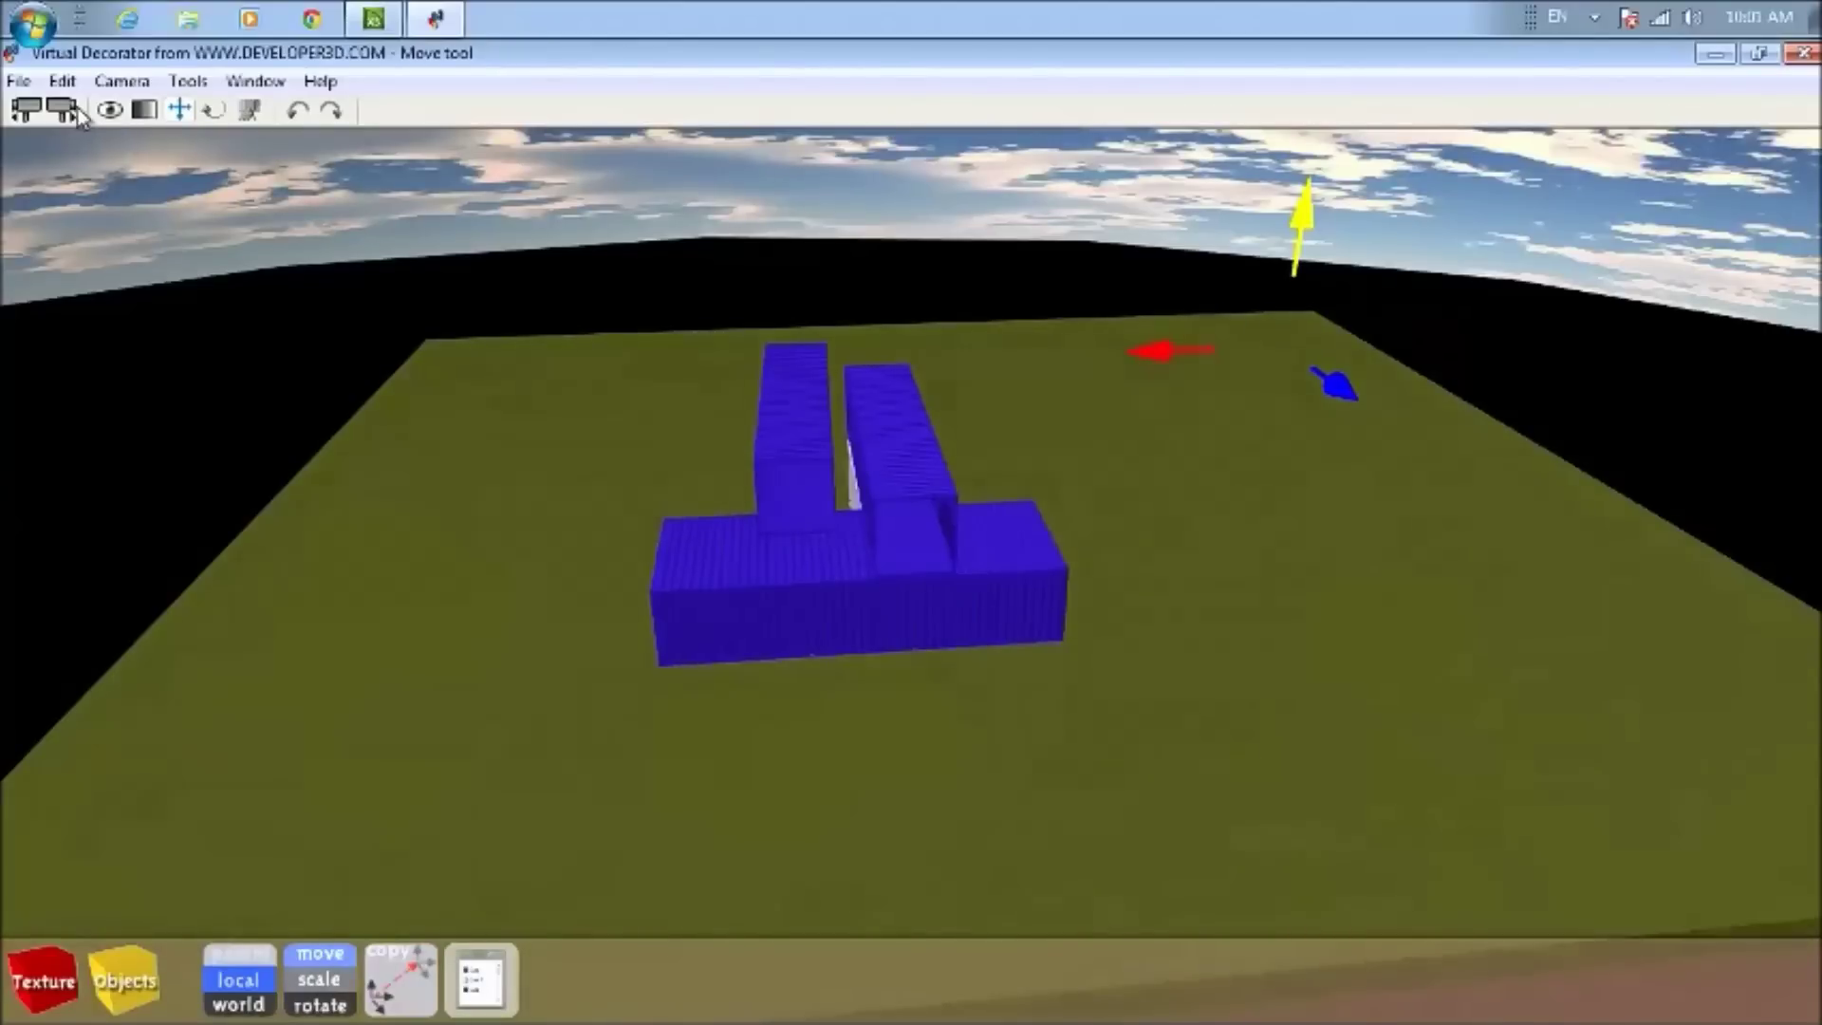
{"action": "left_click", "coordinate": [109, 112]}
{"action": "scroll", "coordinate": [835, 584], "scroll_direction": "up", "scroll_amount": 5}
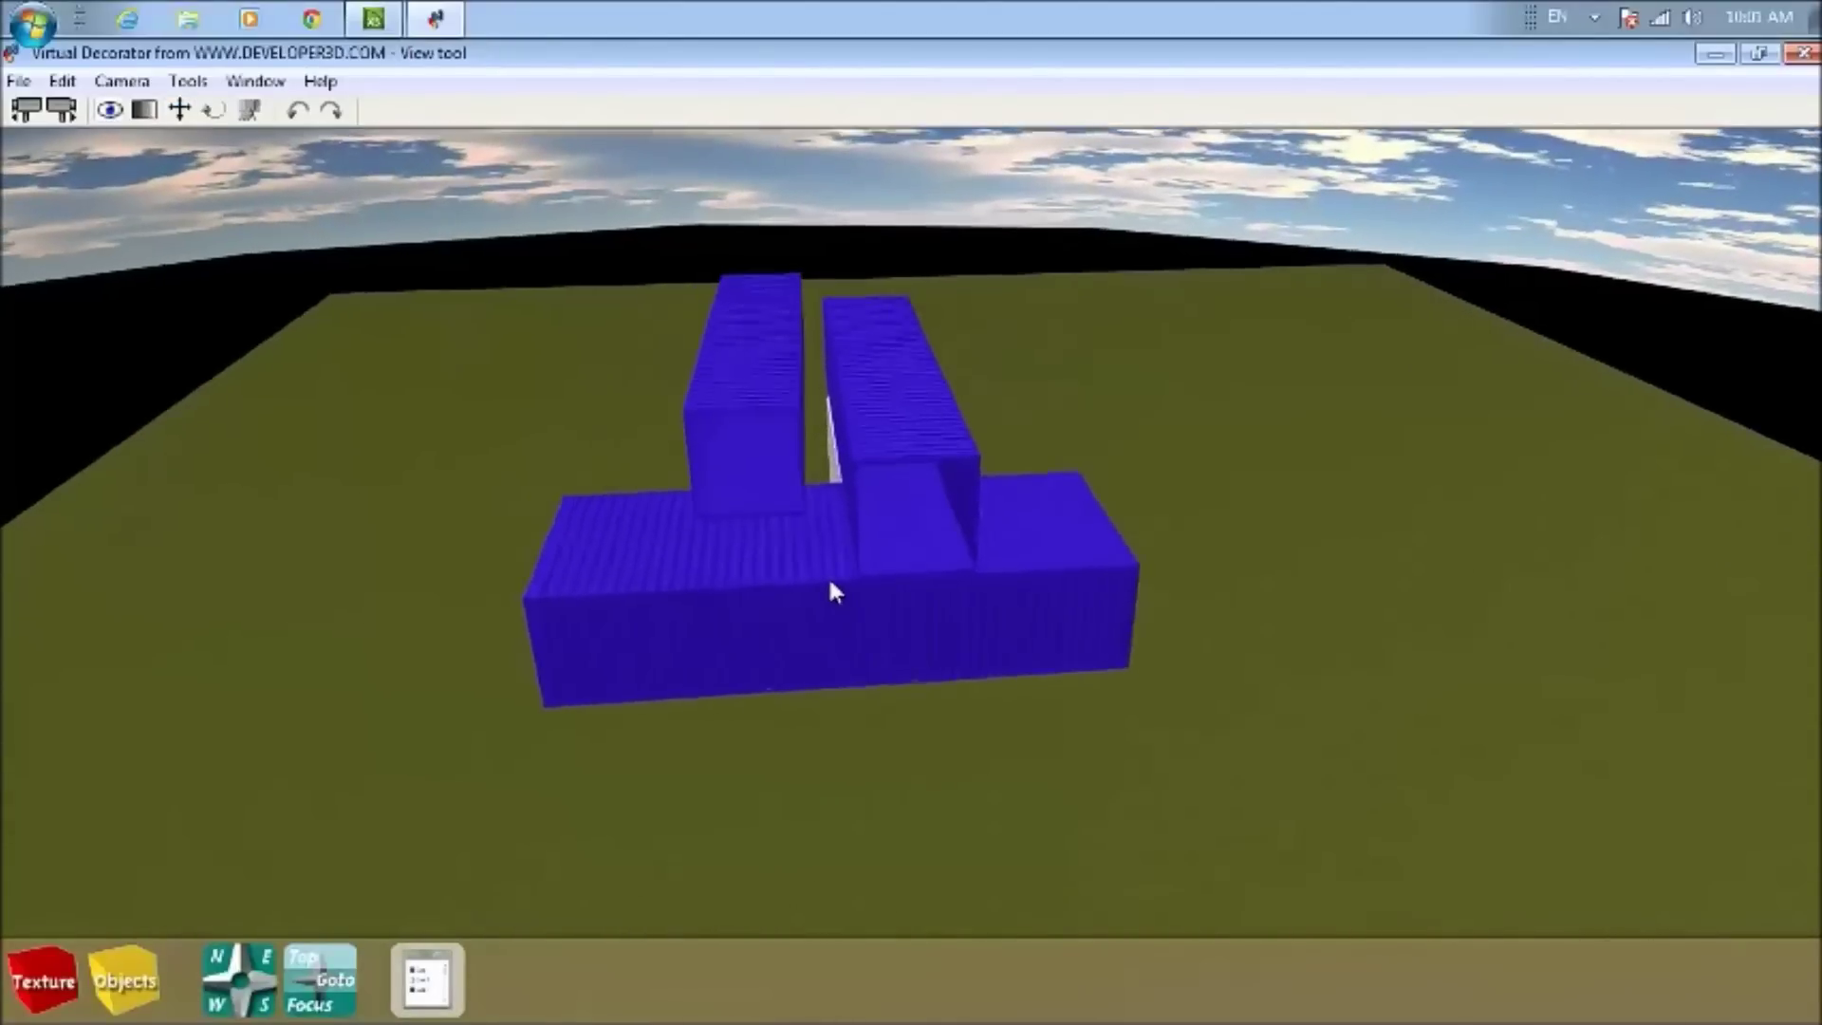
{"action": "scroll", "coordinate": [831, 590], "scroll_direction": "up", "scroll_amount": 3}
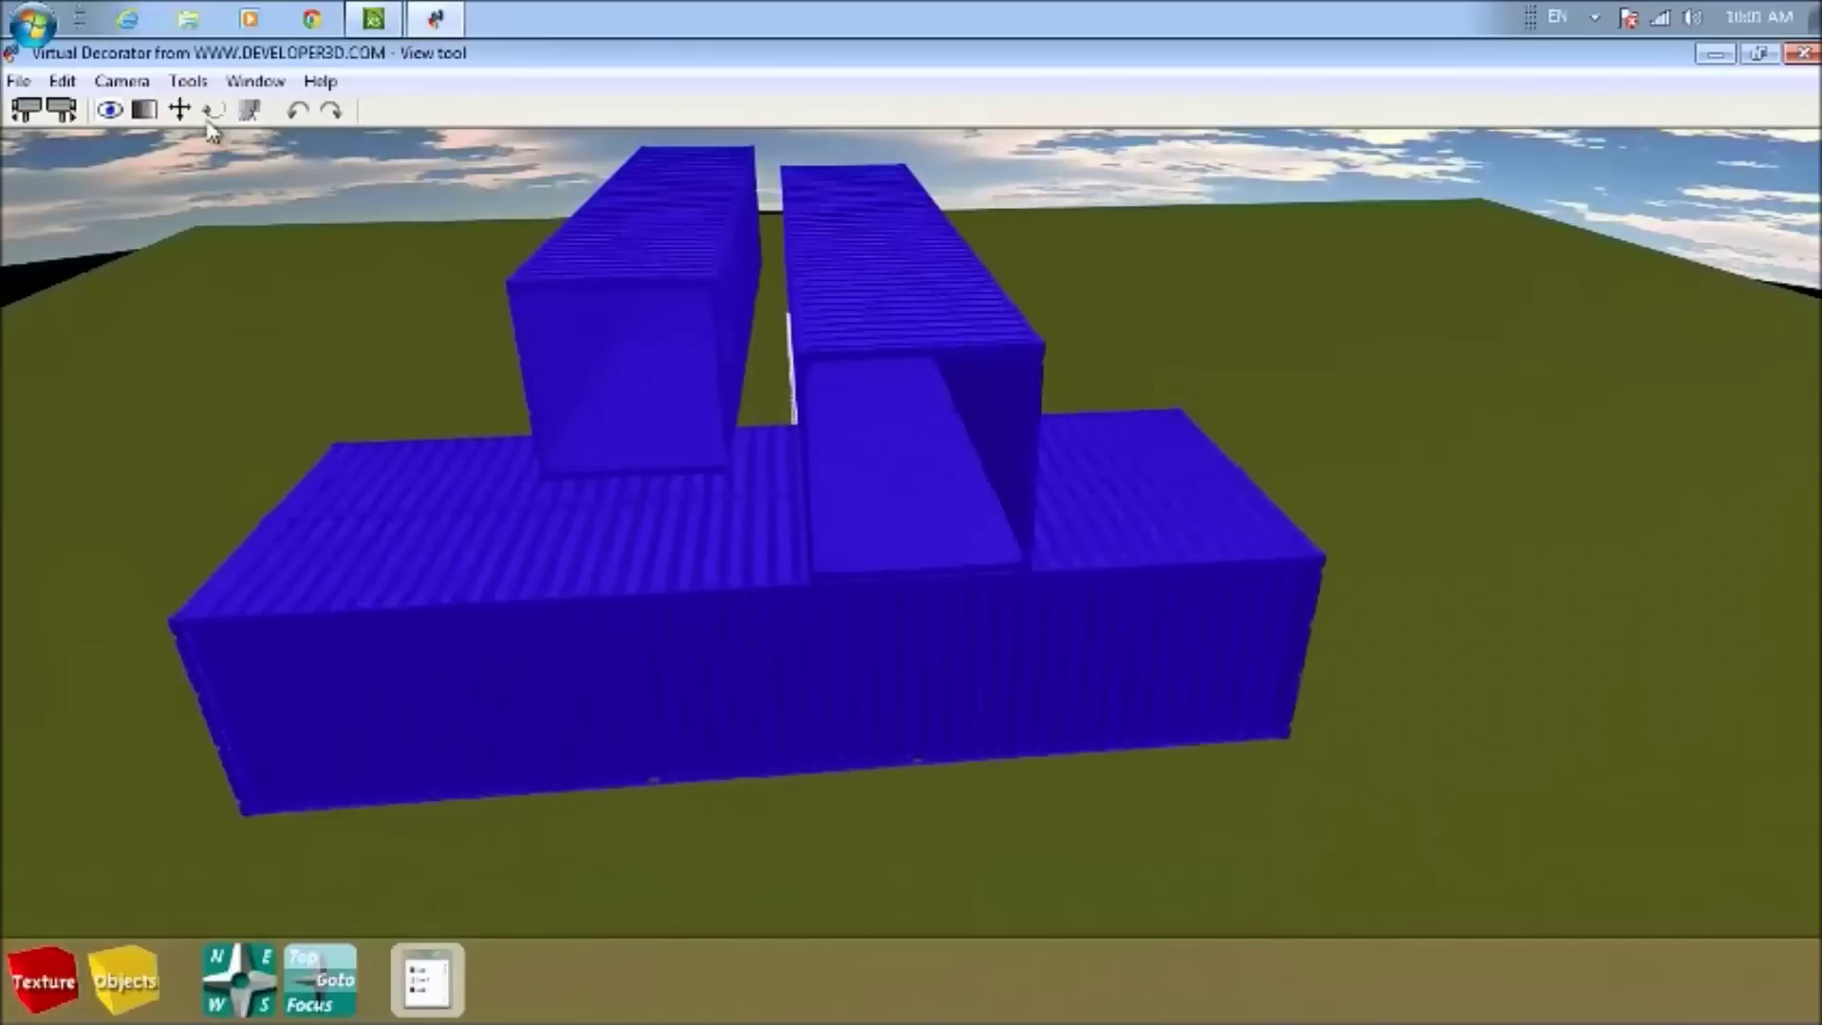
{"action": "left_click", "coordinate": [179, 111]}
{"action": "left_click", "coordinate": [614, 385]}
{"action": "left_click_drag", "start_coordinate": [614, 384], "coordinate": [659, 472]}
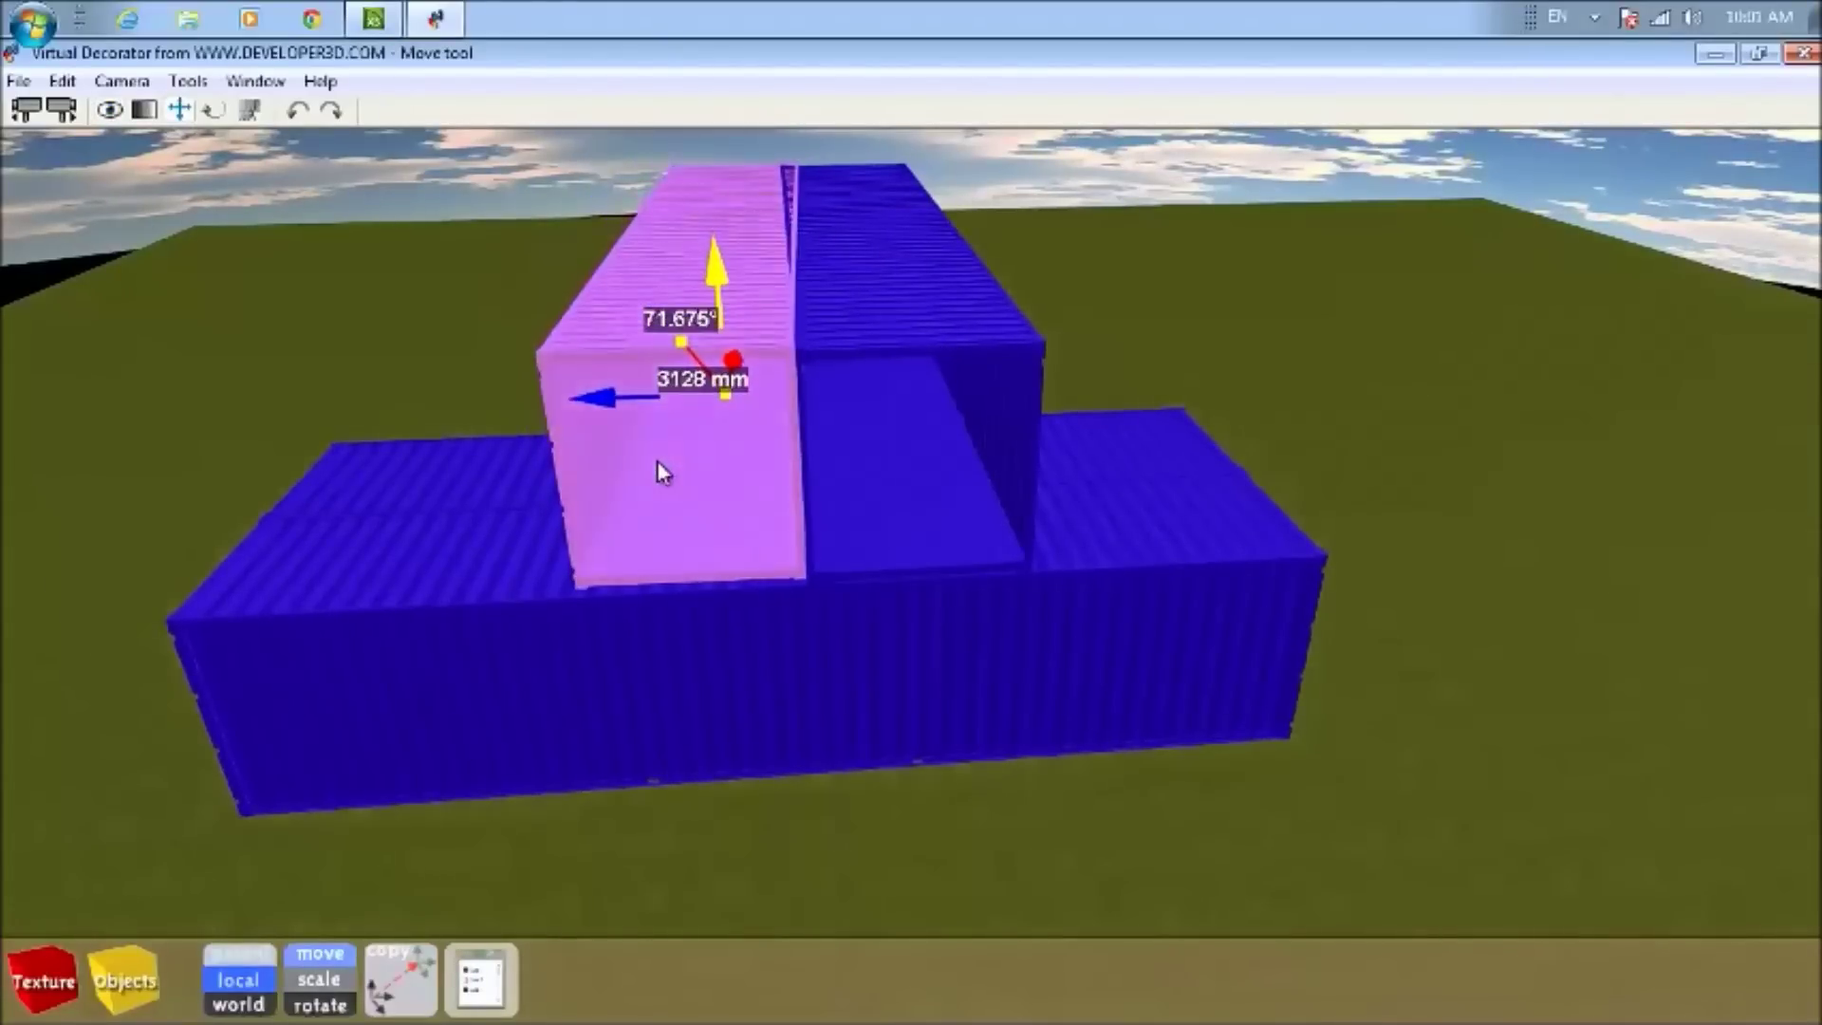
{"action": "left_click", "coordinate": [109, 111]}
{"action": "left_click_drag", "start_coordinate": [668, 593], "coordinate": [949, 581]}
{"action": "scroll", "coordinate": [951, 581], "scroll_direction": "up", "scroll_amount": 5}
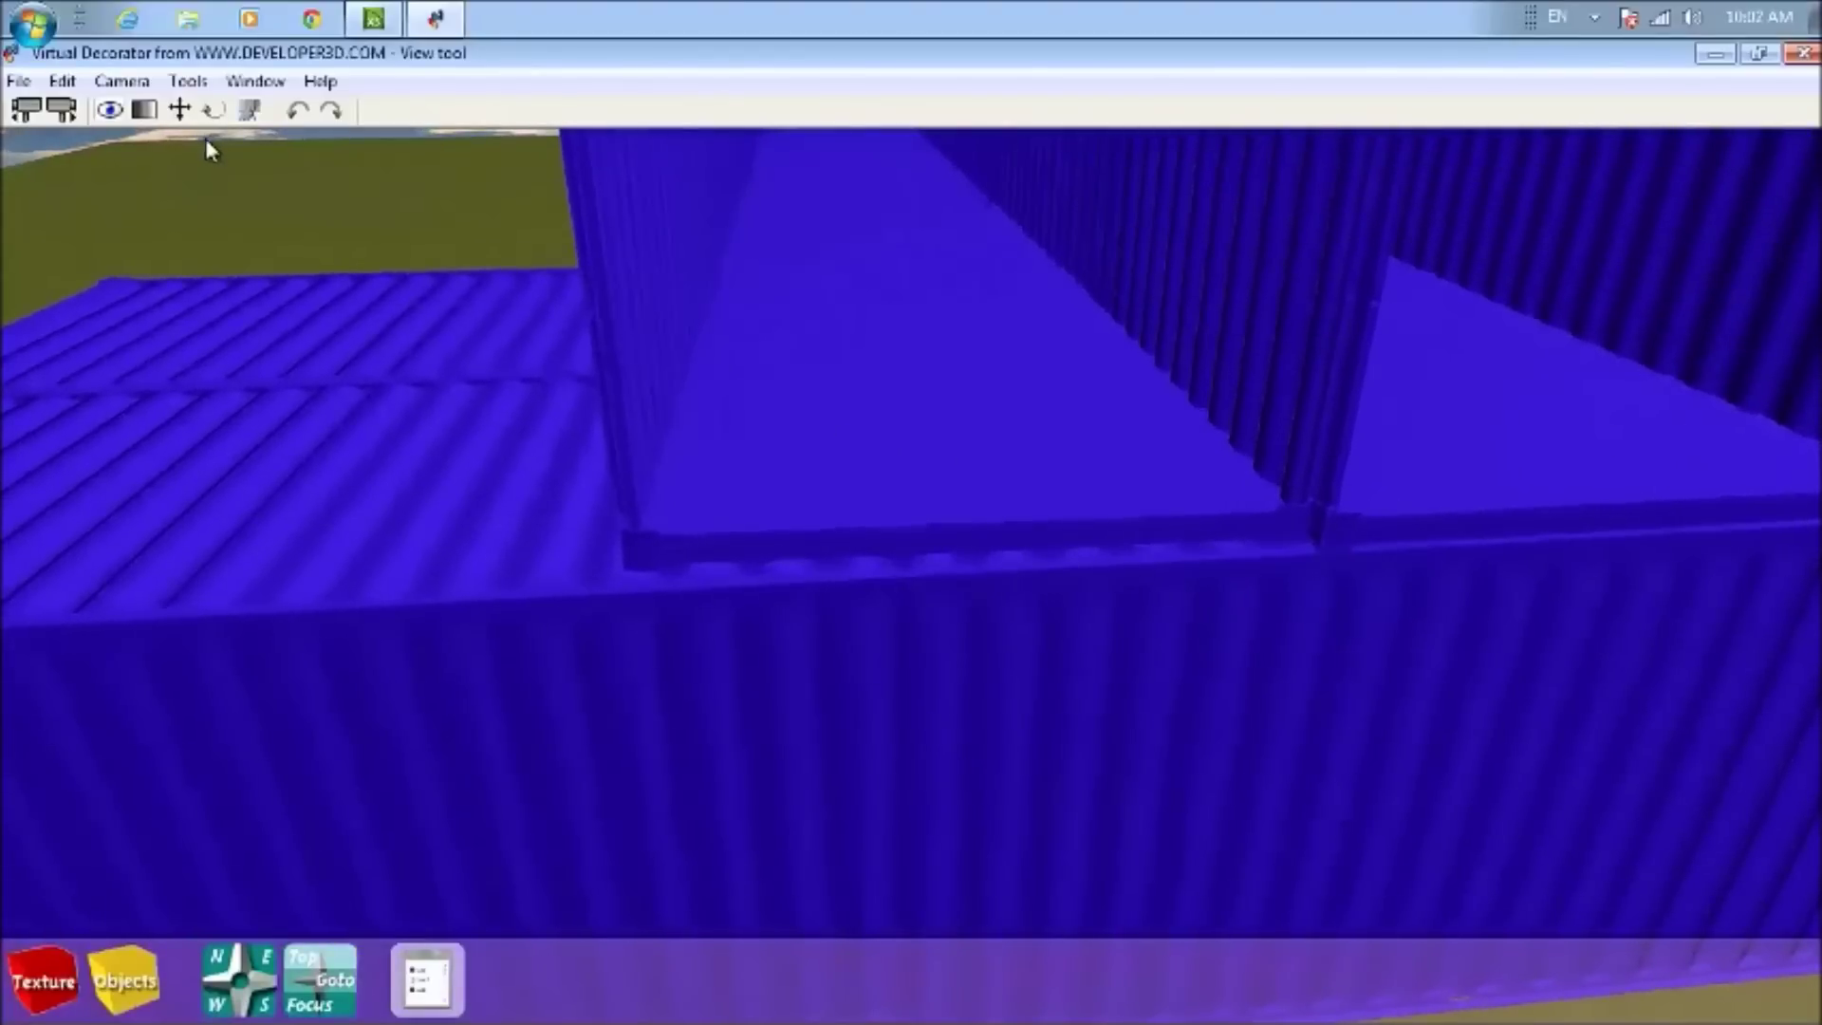
Square up the middle upper container slightly and shift it about 152 mm into alignment
{"action": "left_click", "coordinate": [212, 114]}
{"action": "left_click", "coordinate": [773, 399]}
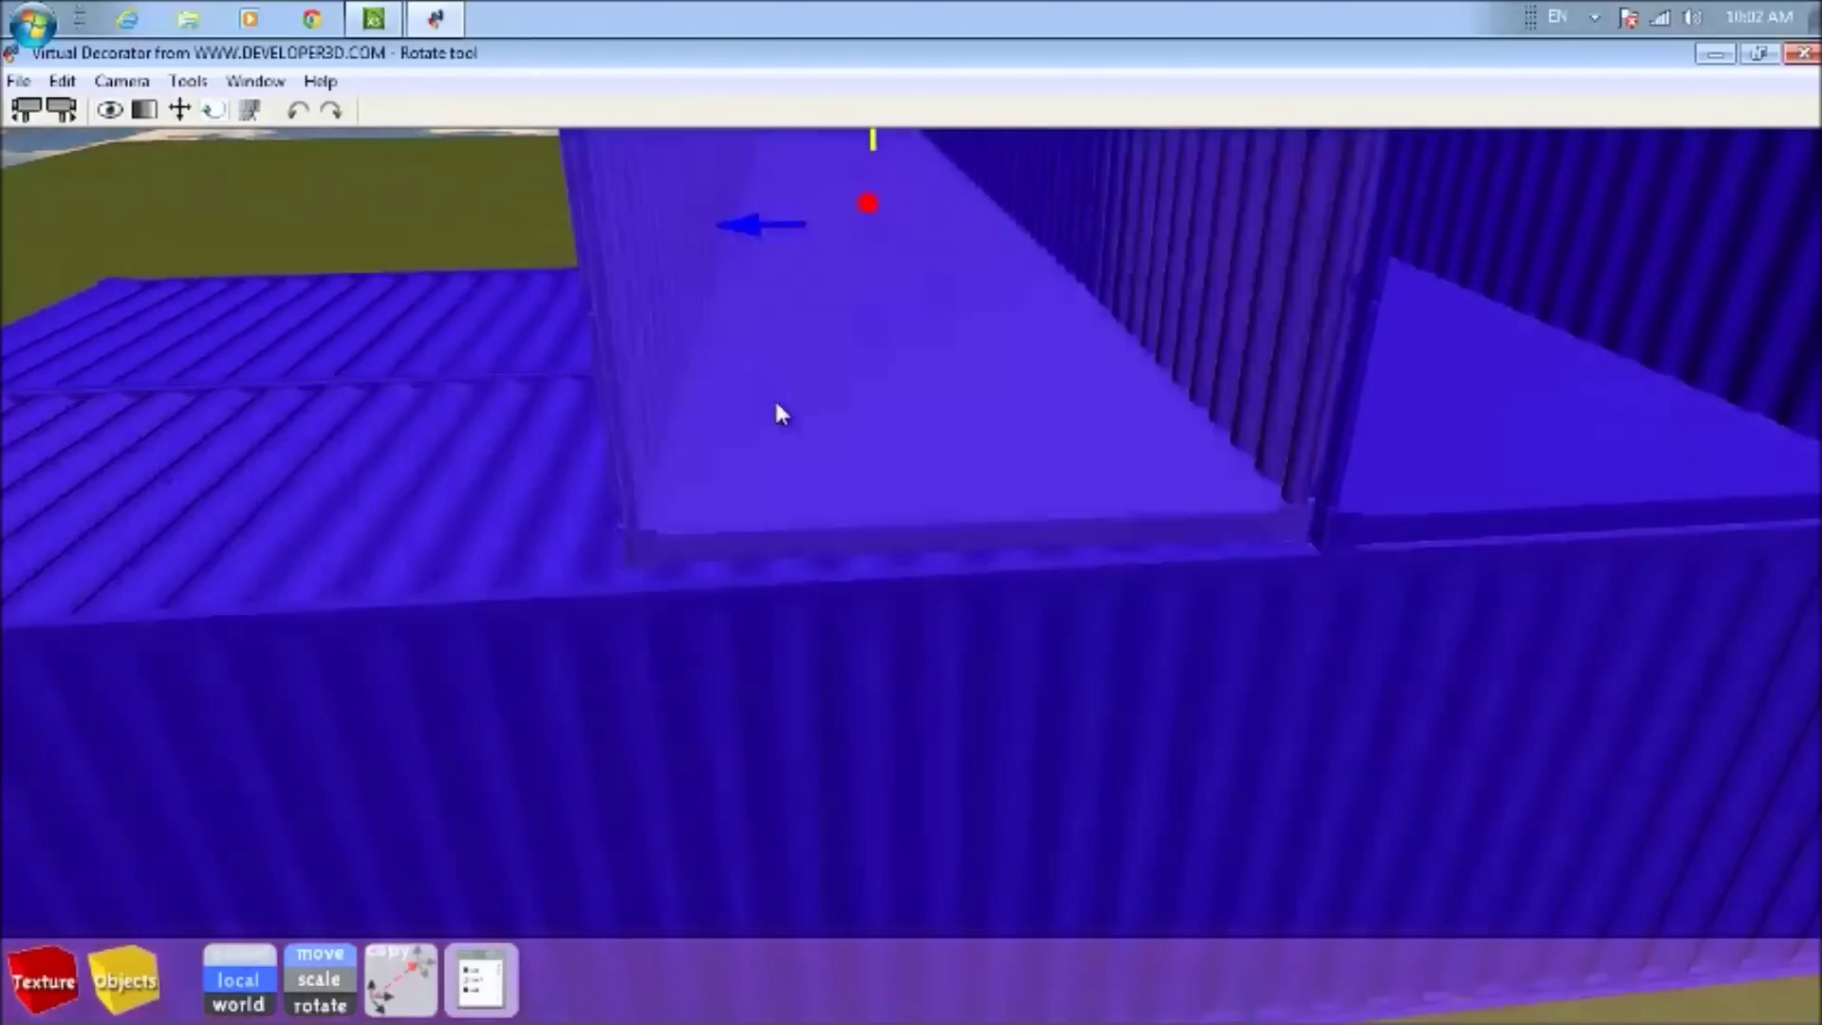
{"action": "left_click_drag", "start_coordinate": [760, 462], "coordinate": [767, 462]}
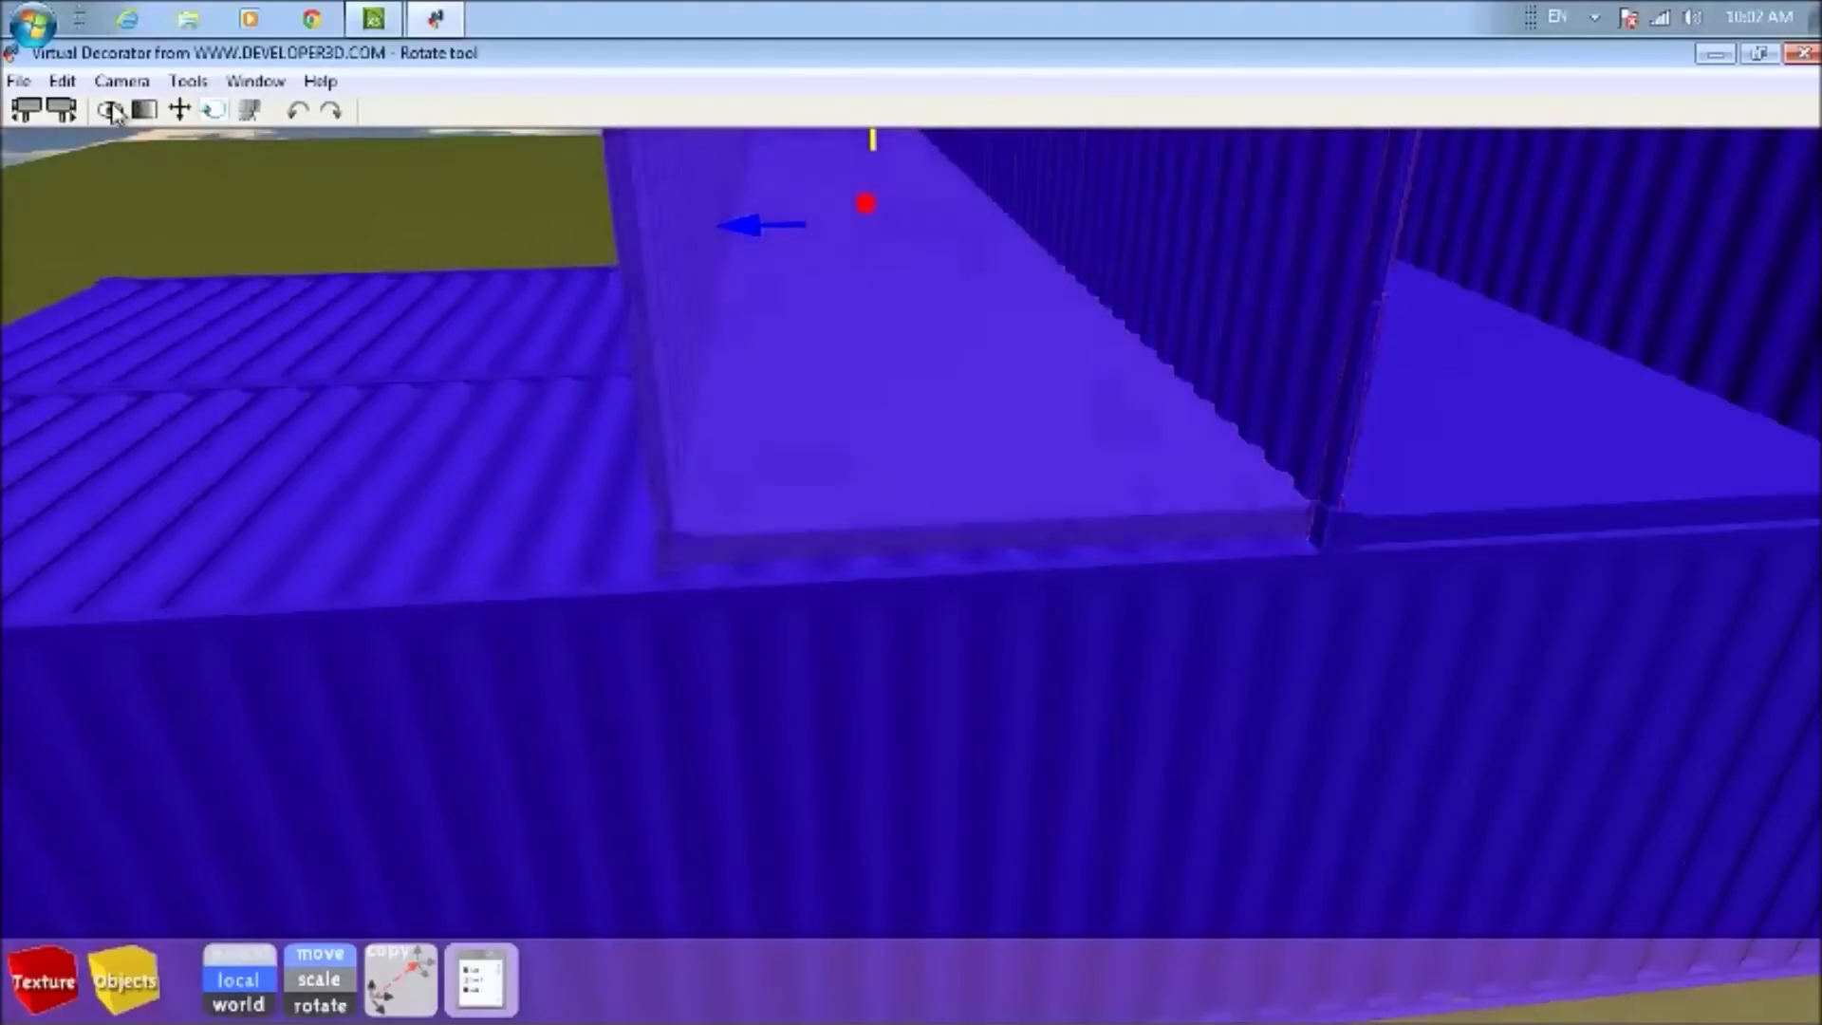
{"action": "left_click", "coordinate": [184, 113]}
{"action": "mouse_move", "coordinate": [841, 370]}
{"action": "left_mouse_down"}
{"action": "mouse_move", "coordinate": [875, 395]}
{"action": "mouse_move", "coordinate": [859, 391]}
{"action": "left_mouse_up"}
{"action": "left_click", "coordinate": [110, 110]}
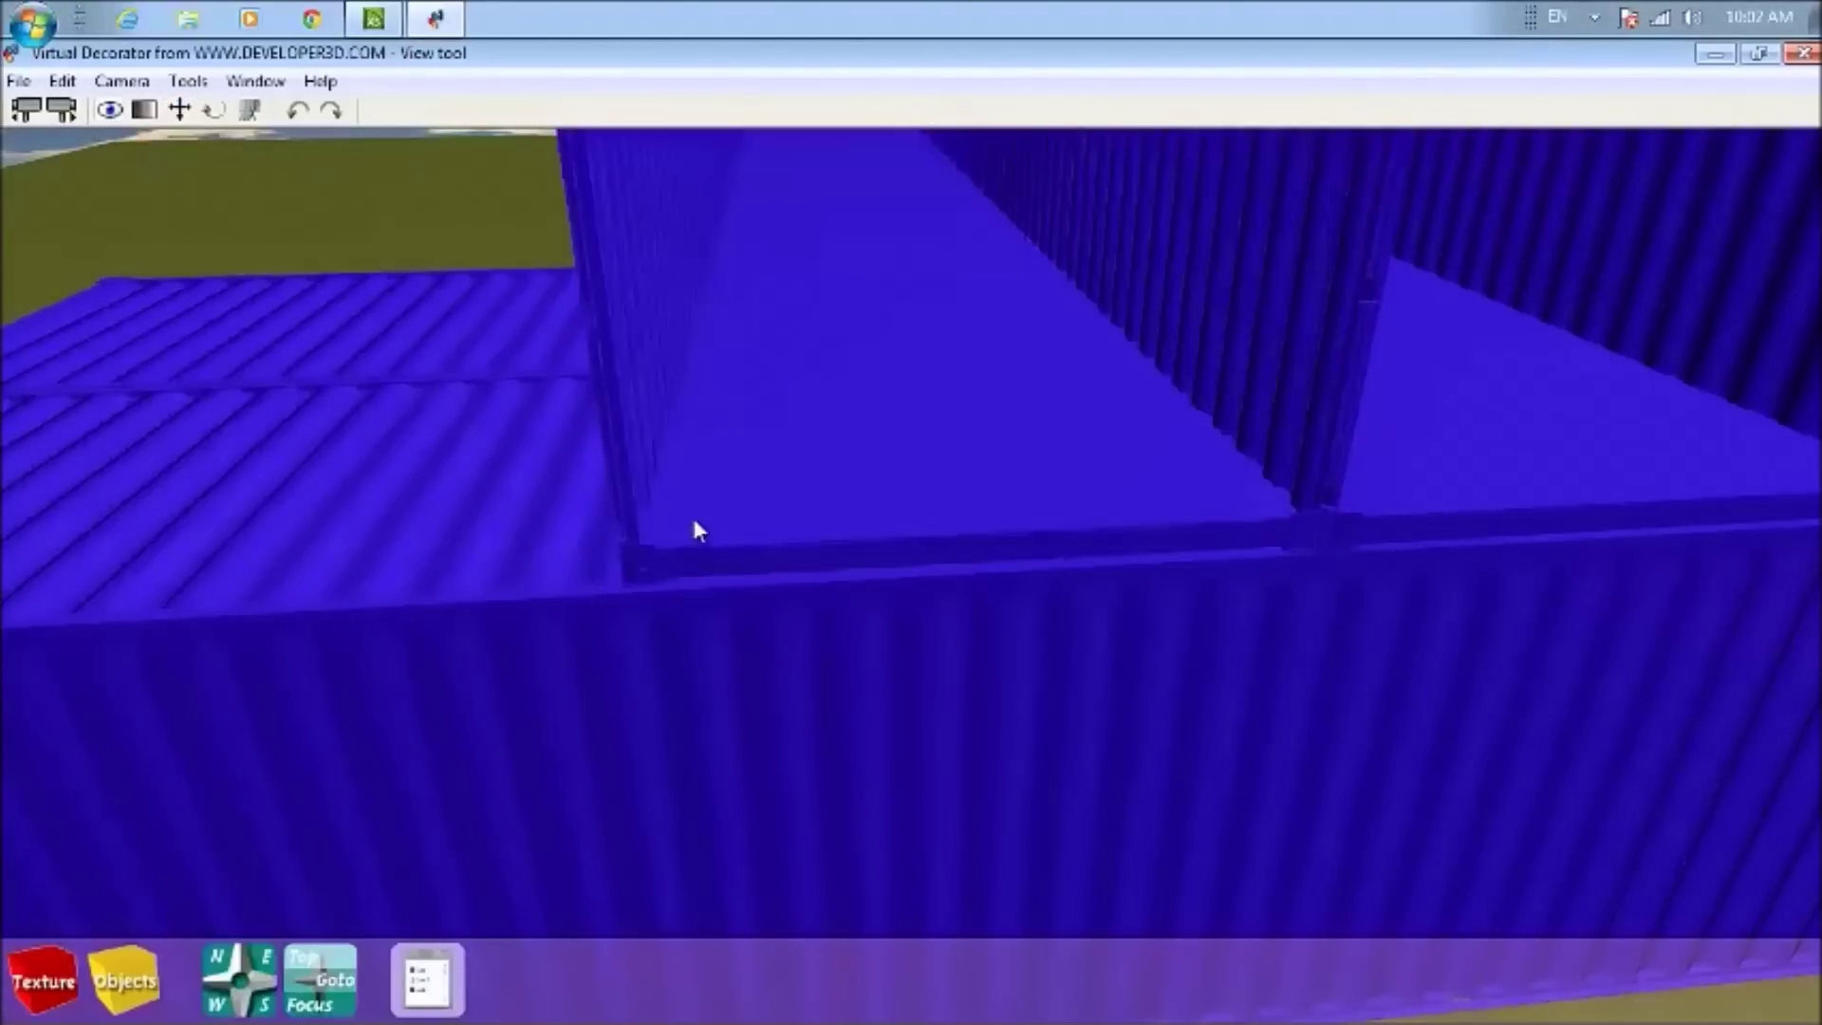
{"action": "left_click_drag", "start_coordinate": [904, 584], "coordinate": [1030, 442]}
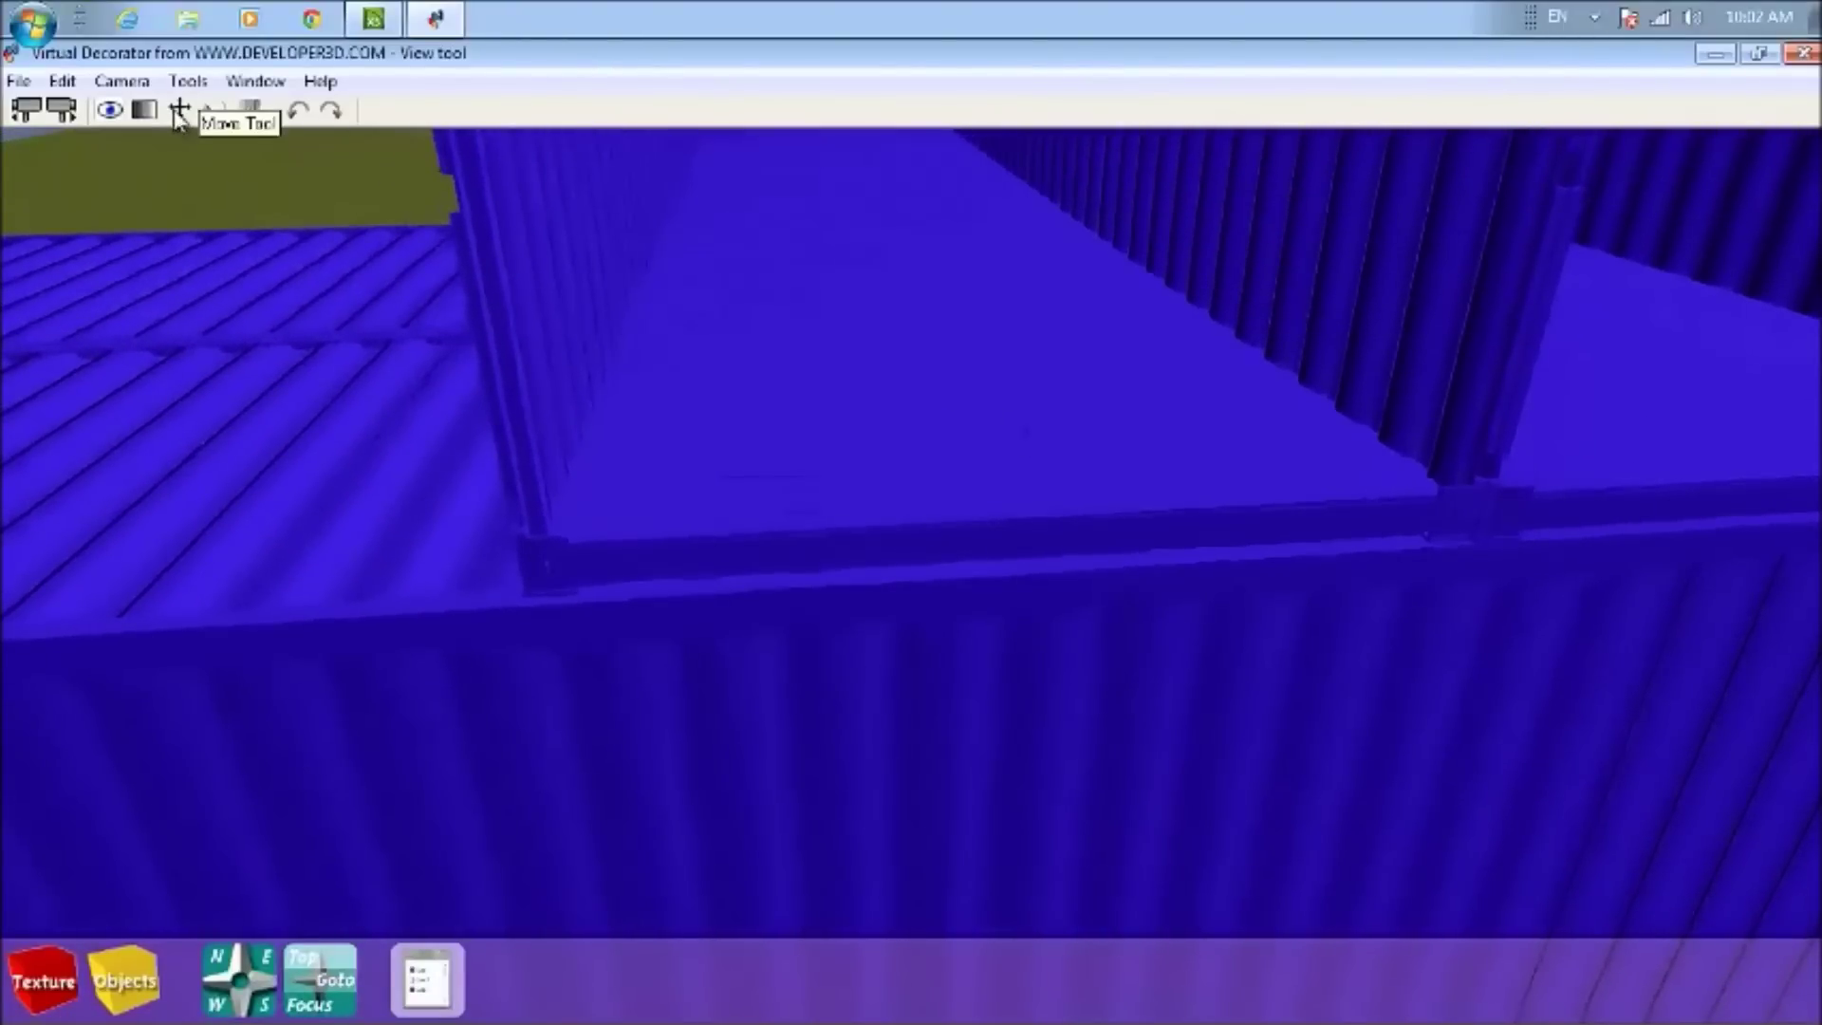
Fine-tune the middle container by a fraction of a degree and nudge it flush into line
{"action": "left_click", "coordinate": [178, 111]}
{"action": "left_click", "coordinate": [749, 450]}
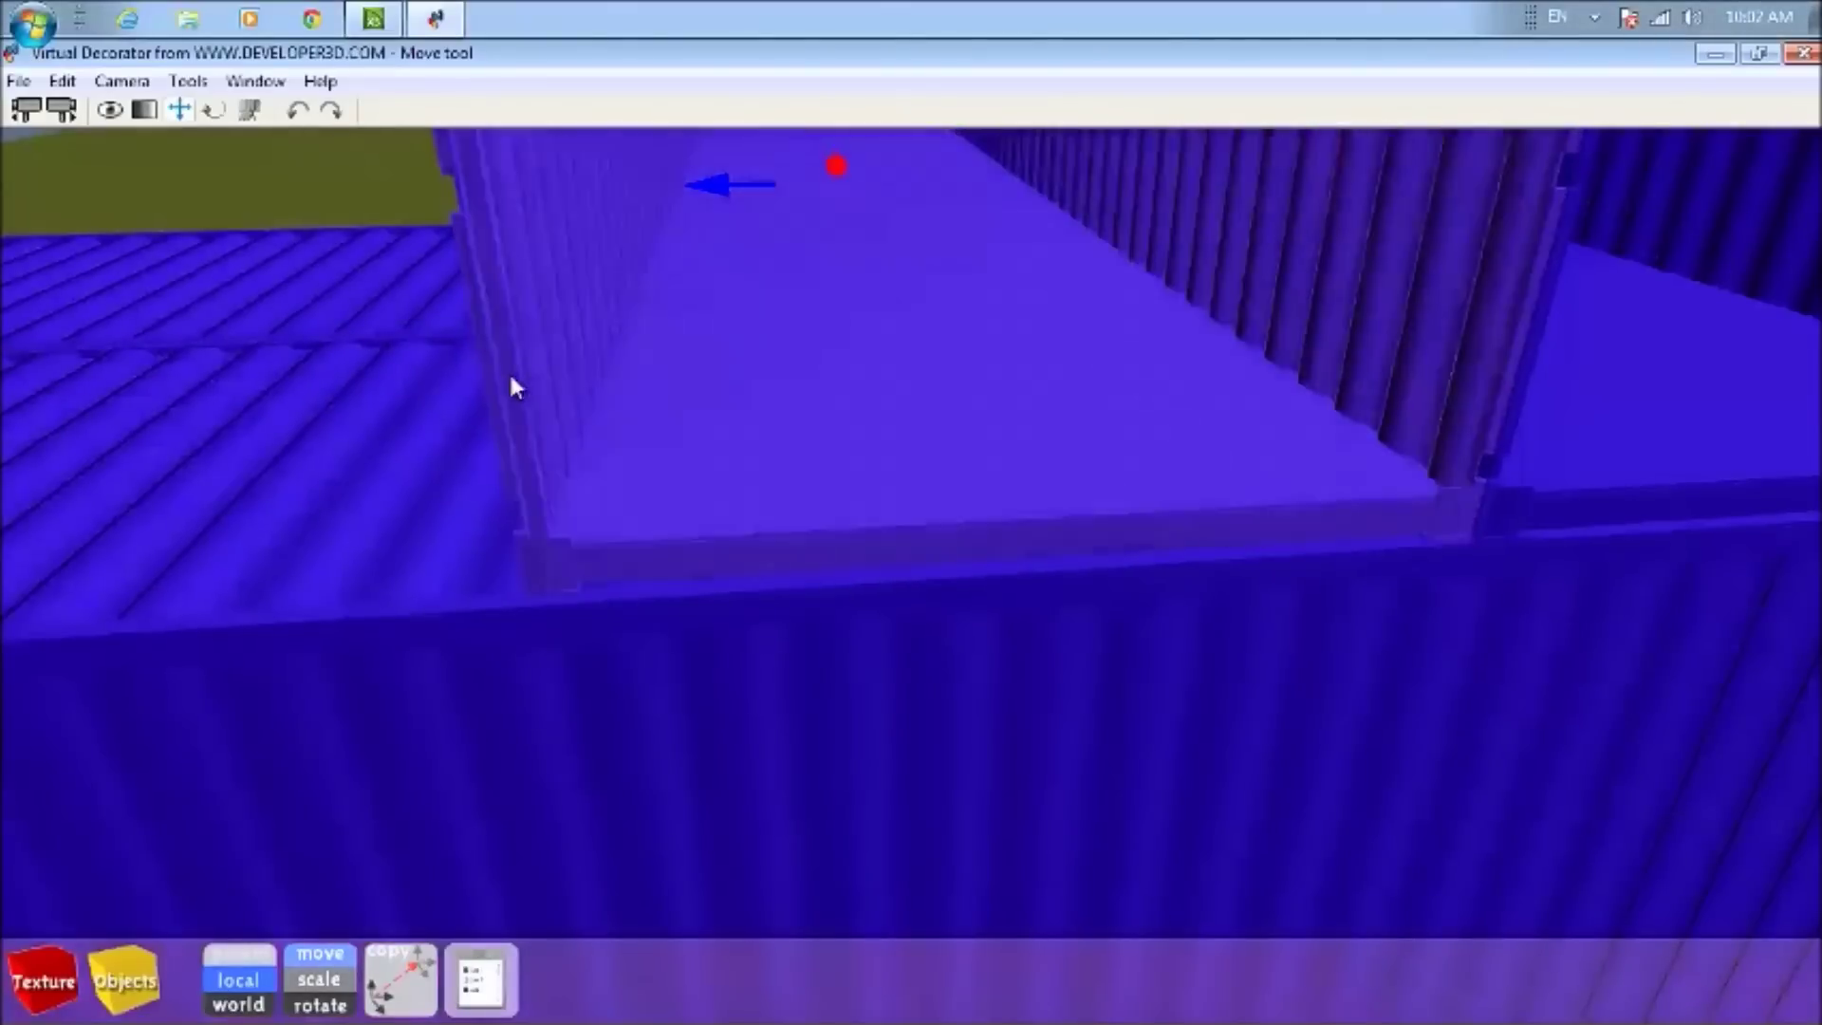
{"action": "left_click", "coordinate": [214, 110]}
{"action": "left_click_drag", "start_coordinate": [731, 392], "coordinate": [732, 395]}
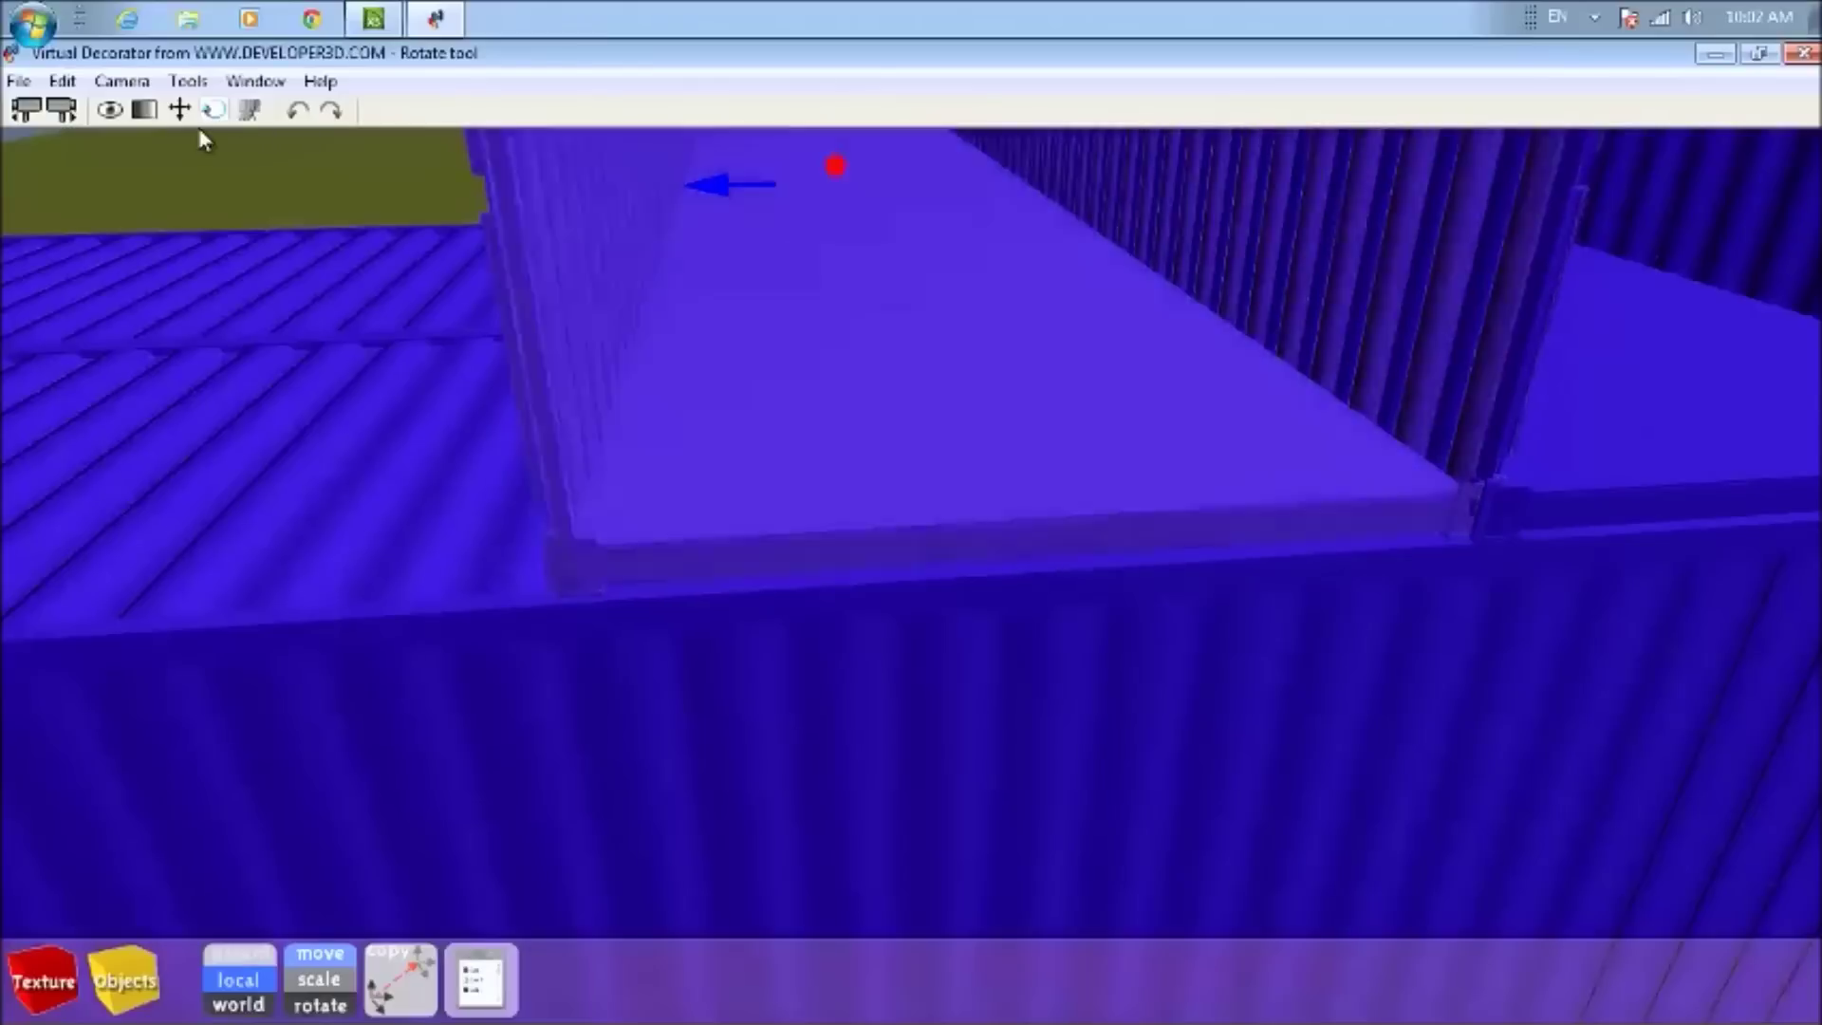
{"action": "left_click", "coordinate": [178, 110]}
{"action": "left_click_drag", "start_coordinate": [842, 434], "coordinate": [839, 440]}
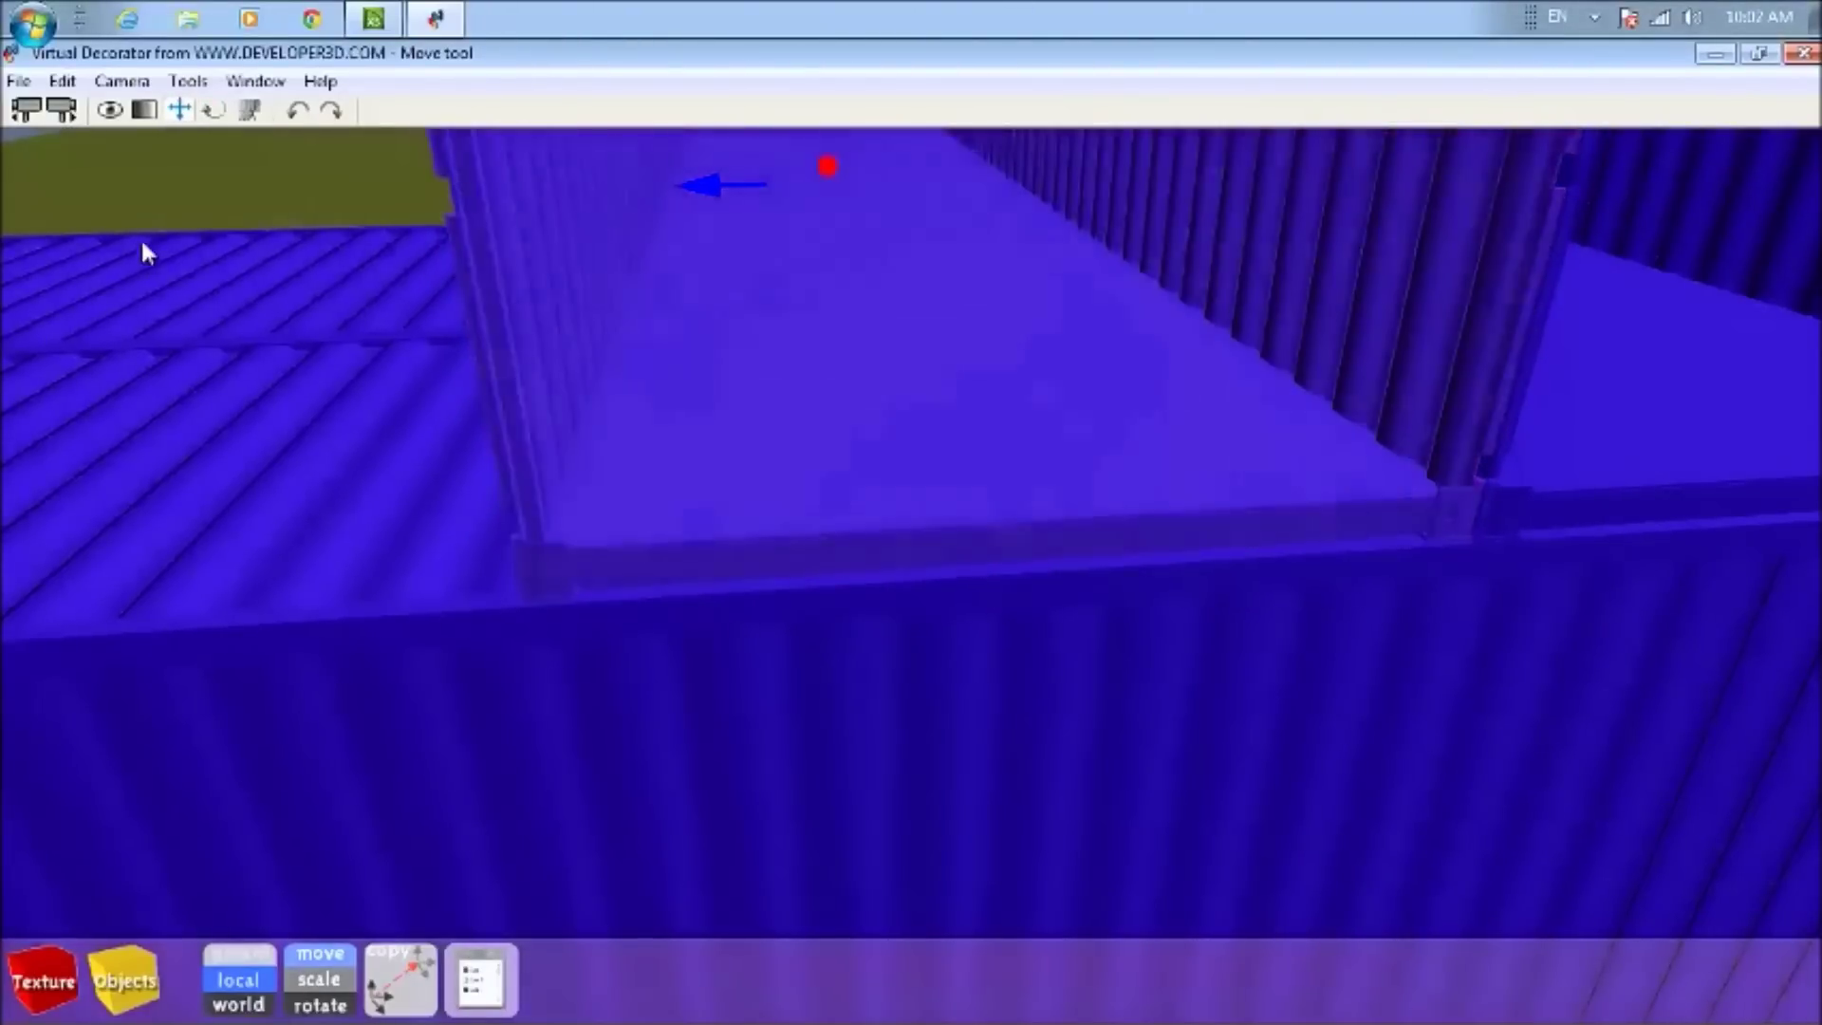
{"action": "left_click", "coordinate": [110, 111]}
{"action": "left_click_drag", "start_coordinate": [801, 386], "coordinate": [831, 403]}
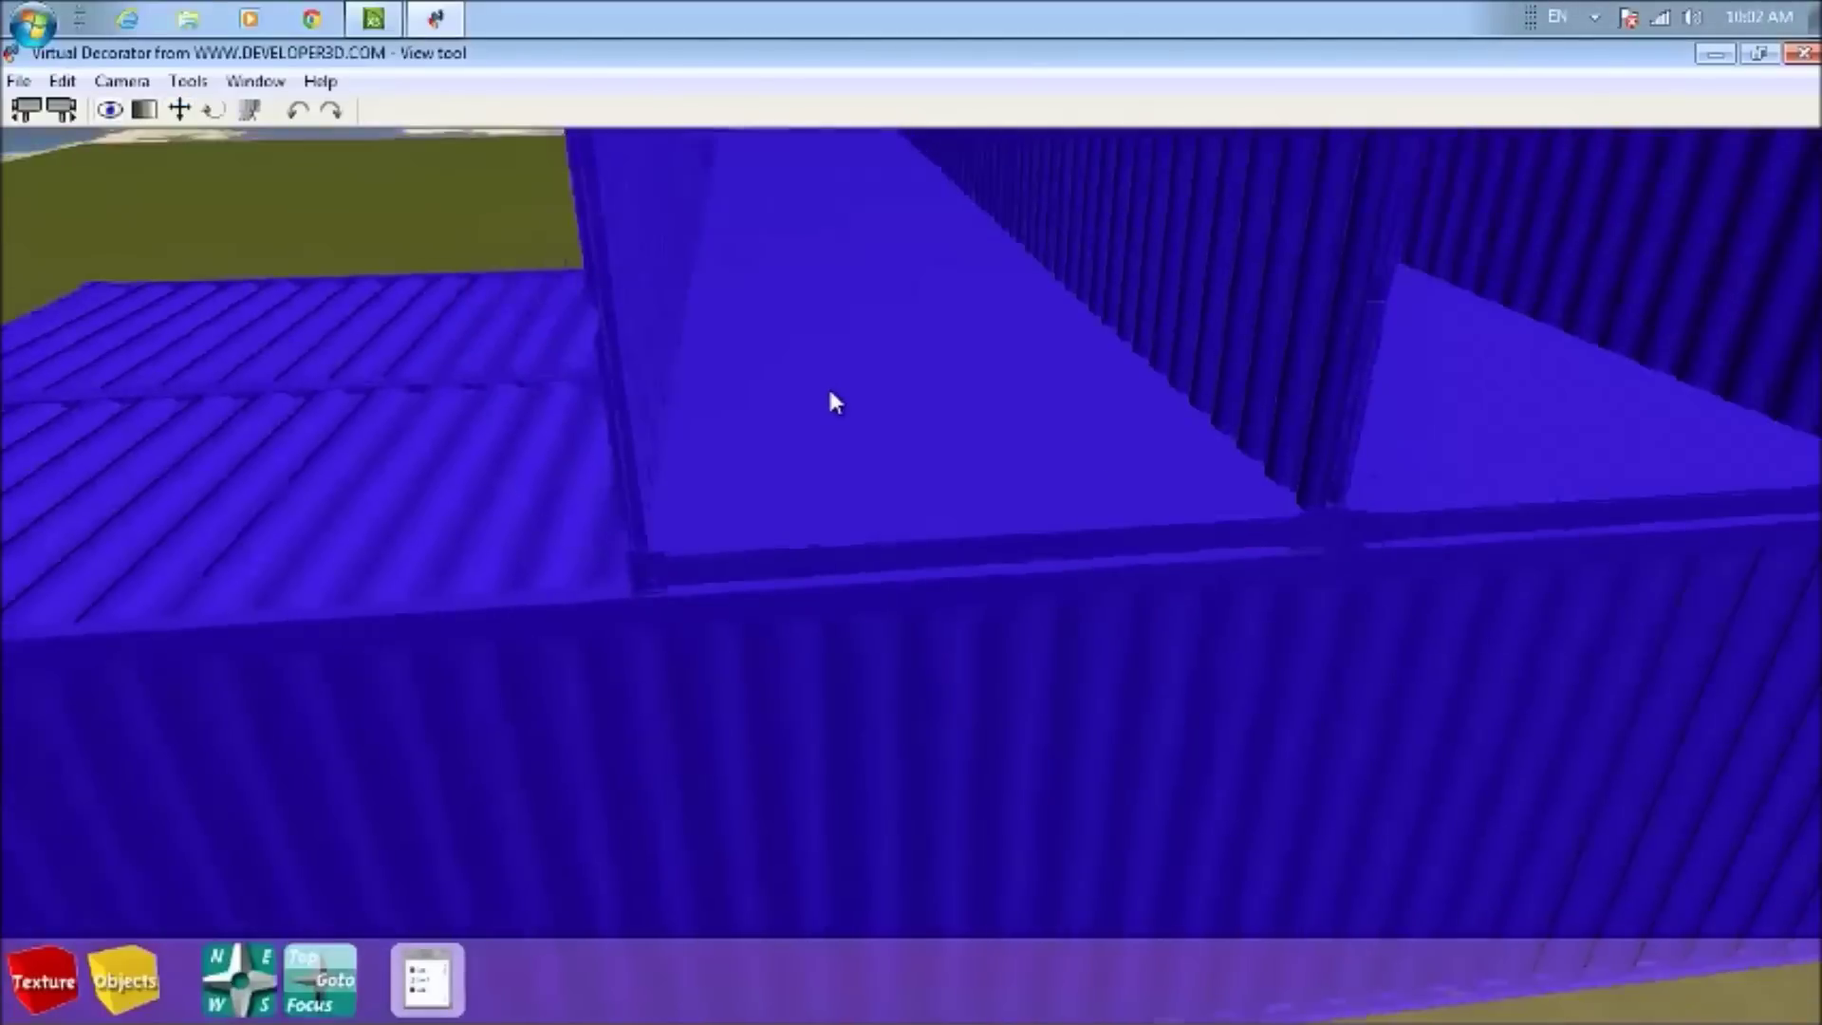
{"action": "scroll", "coordinate": [831, 392], "scroll_direction": "down", "scroll_amount": 5}
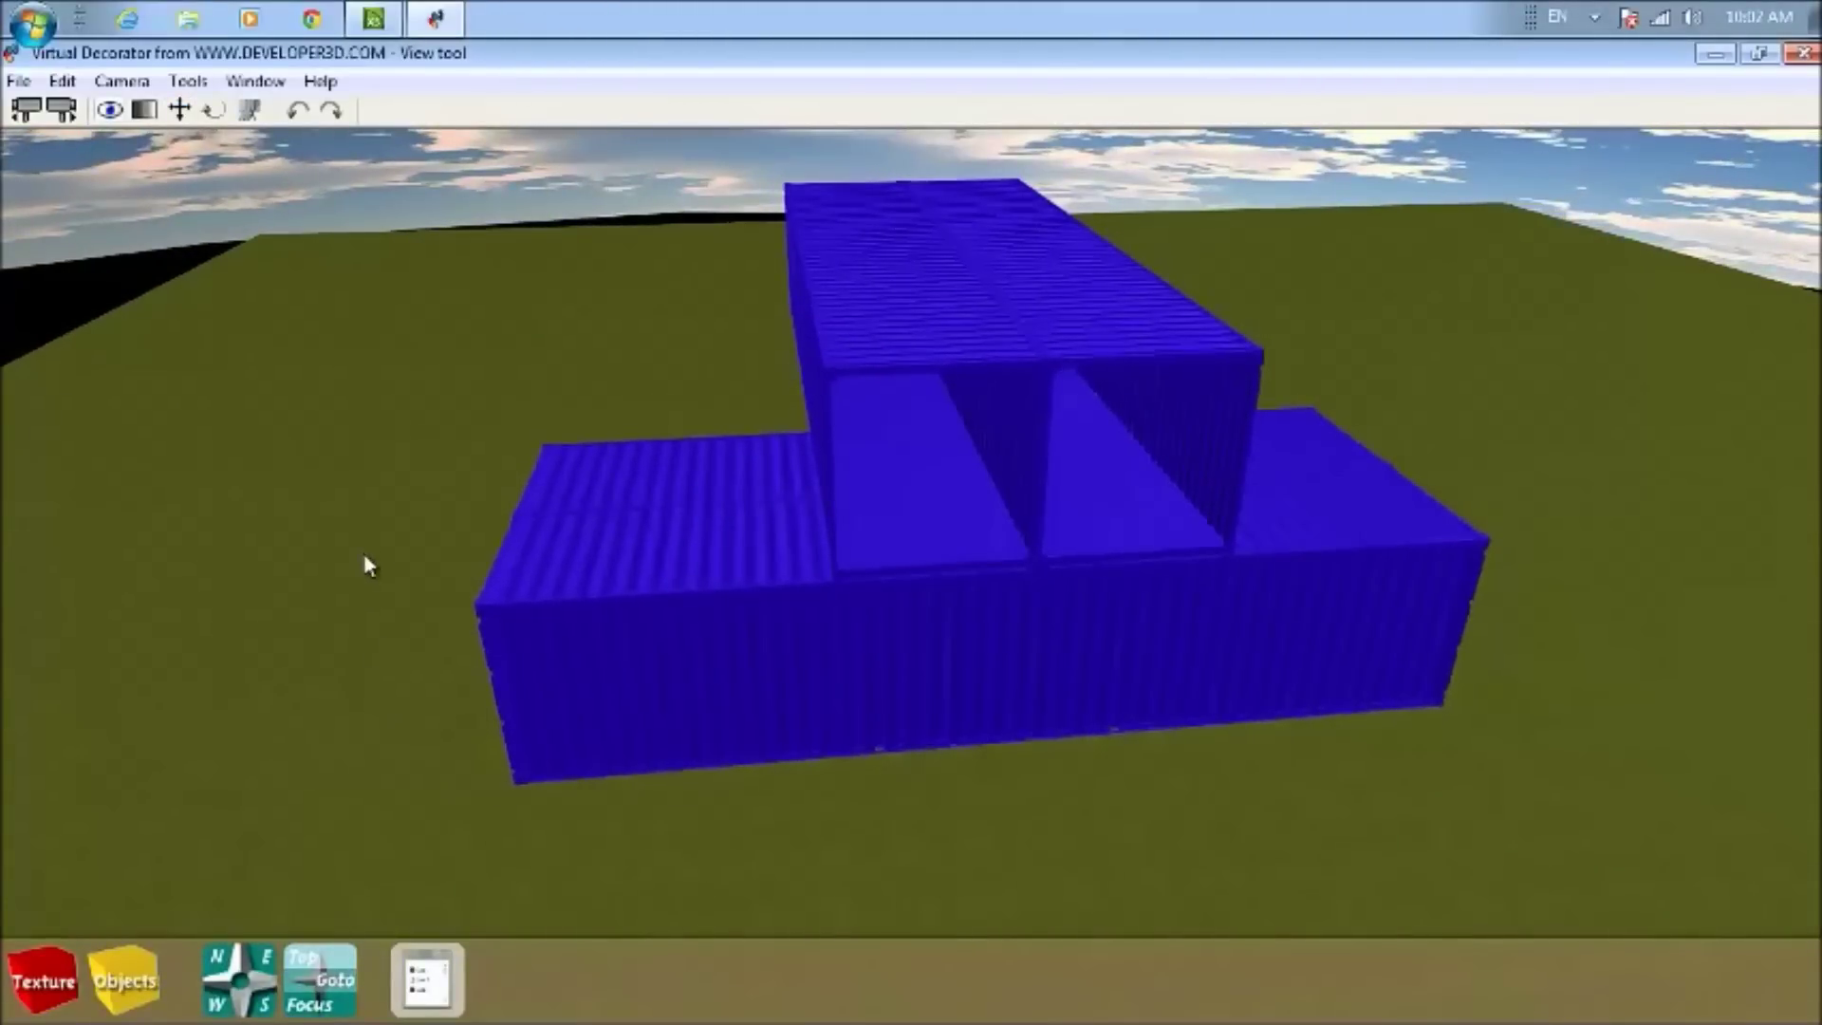
{"action": "mouse_move", "coordinate": [365, 556]}
{"action": "left_mouse_down"}
{"action": "mouse_move", "coordinate": [384, 533]}
{"action": "mouse_move", "coordinate": [350, 533]}
{"action": "mouse_move", "coordinate": [360, 556]}
{"action": "left_mouse_up"}
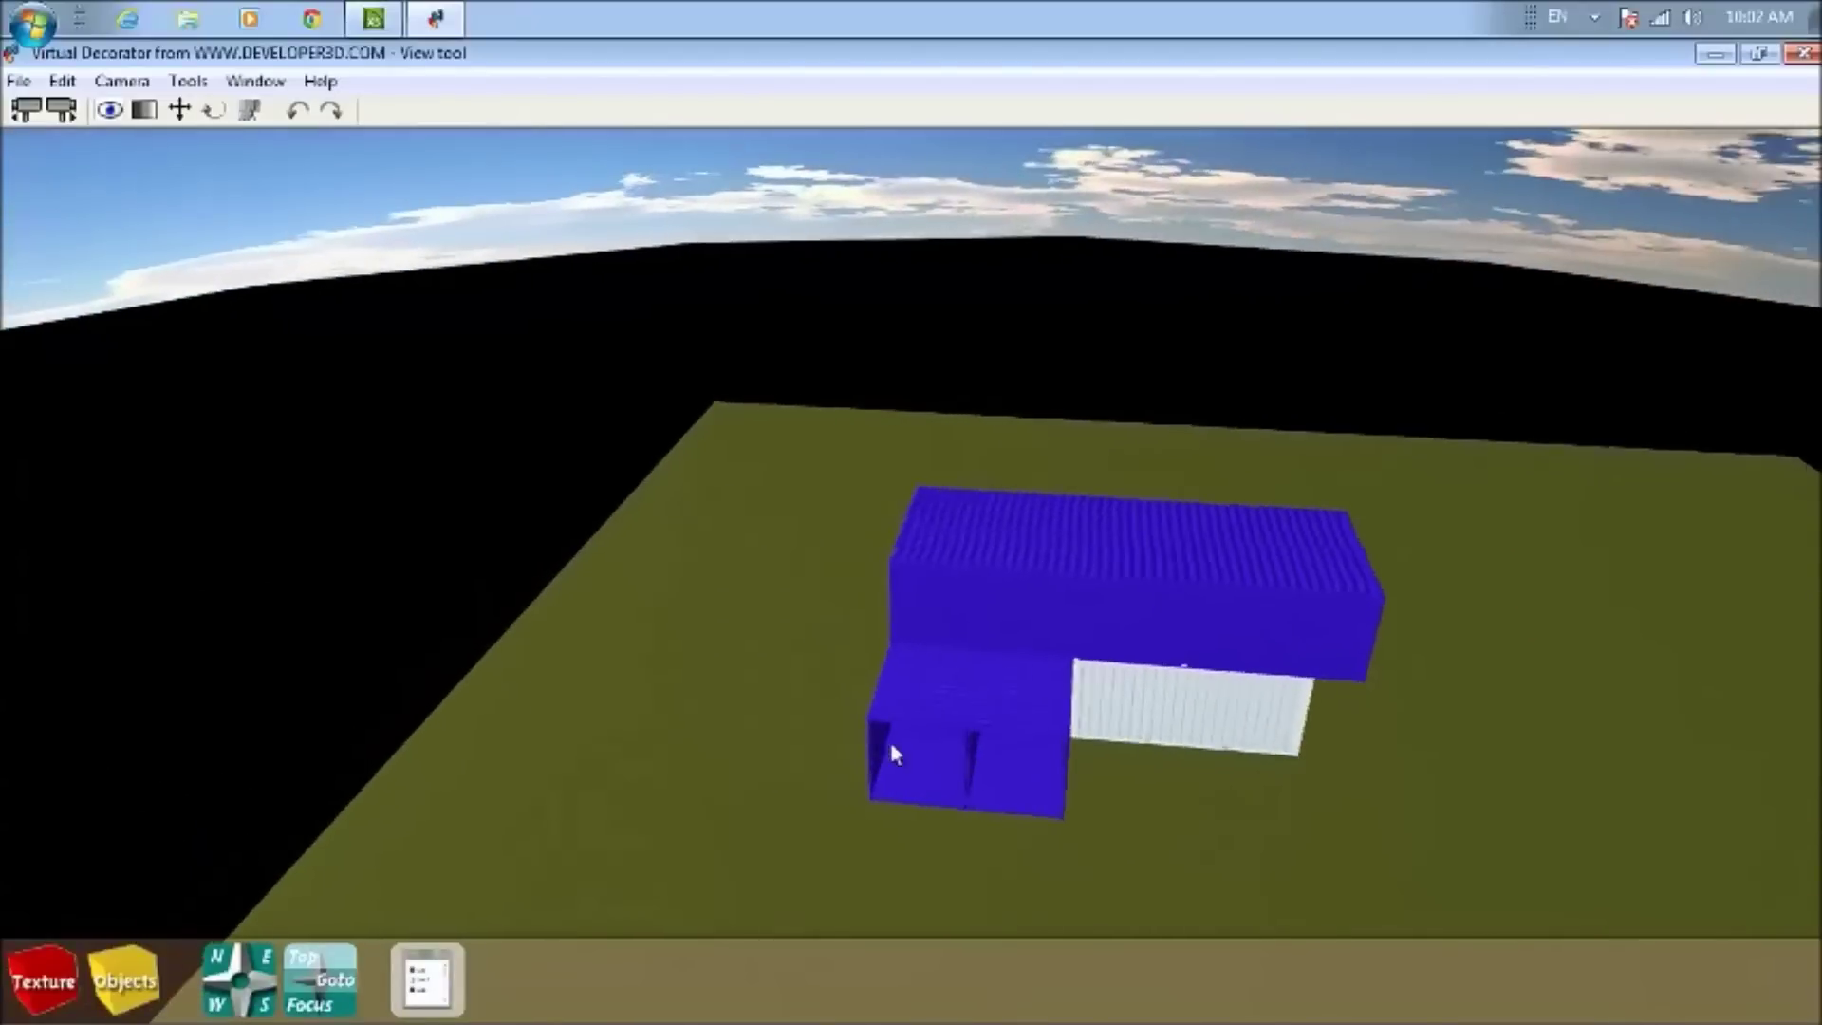
Add the 20 ft container with no doors from Container home modules and orbit toward it
{"action": "double_click", "coordinate": [1444, 771]}
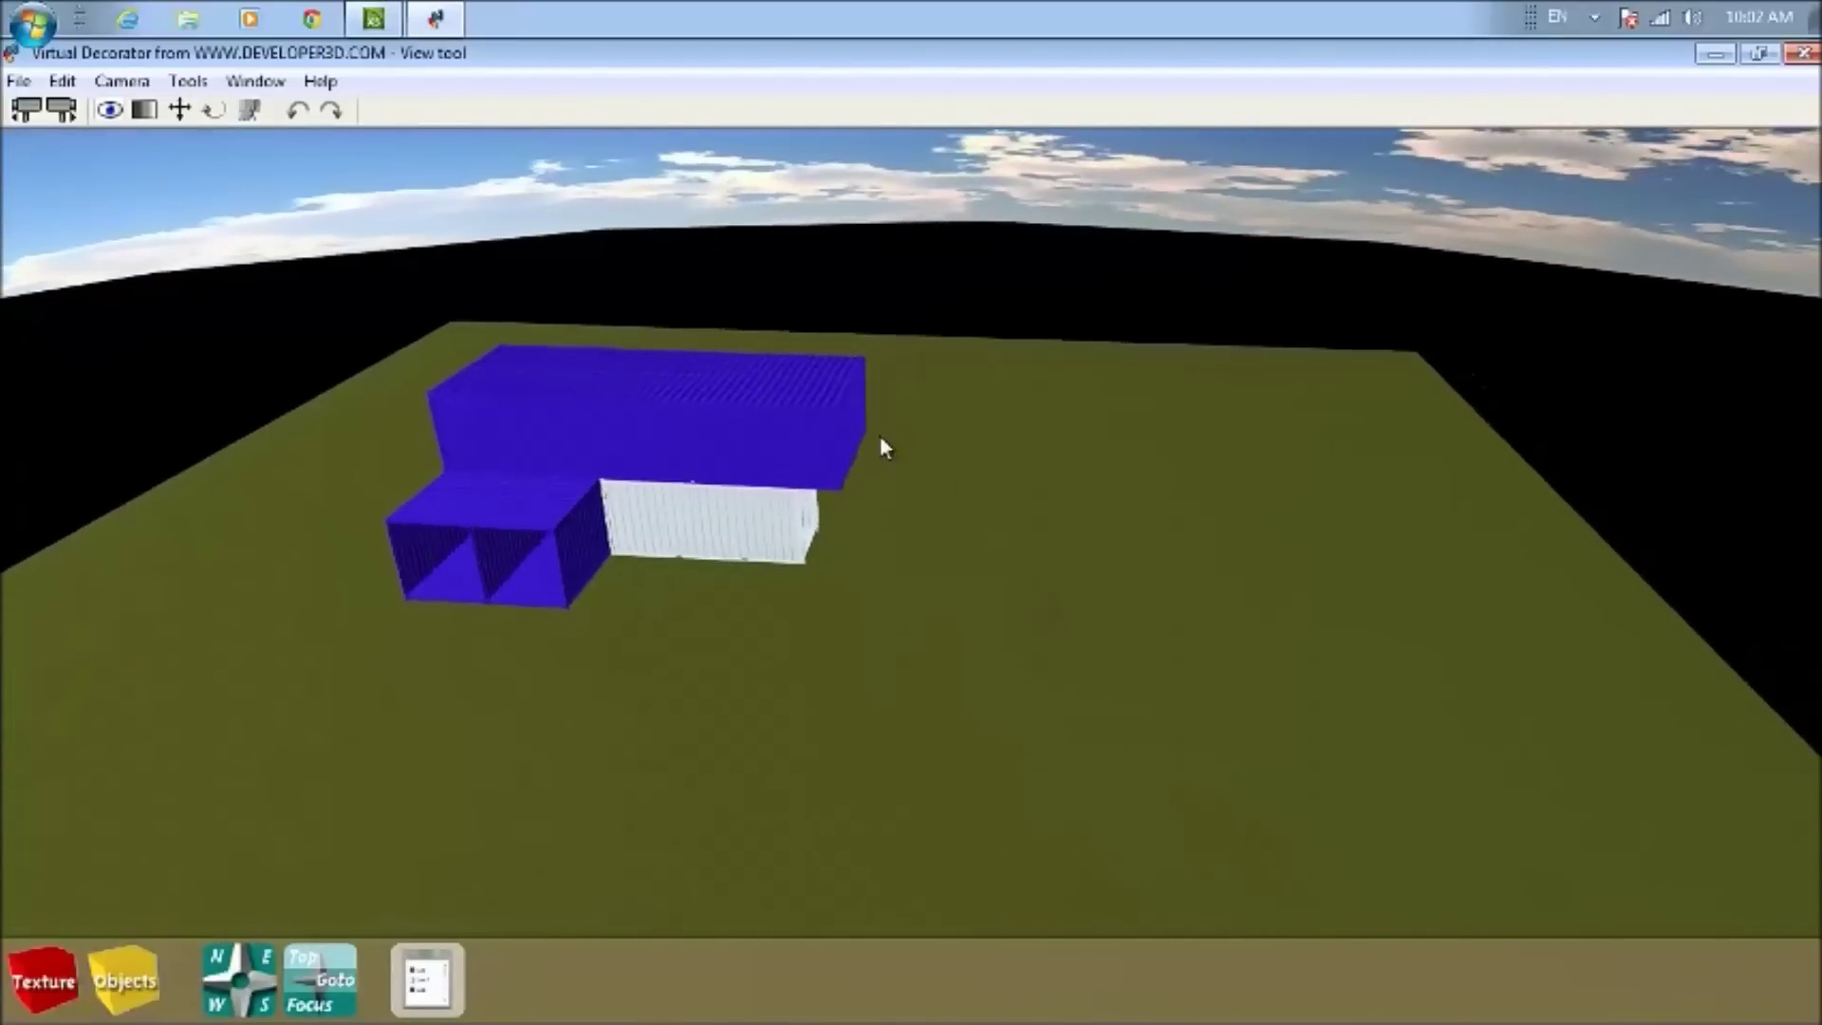
{"action": "scroll", "coordinate": [879, 451], "scroll_direction": "up", "scroll_amount": 3}
{"action": "scroll", "coordinate": [1044, 507], "scroll_direction": "up", "scroll_amount": 5}
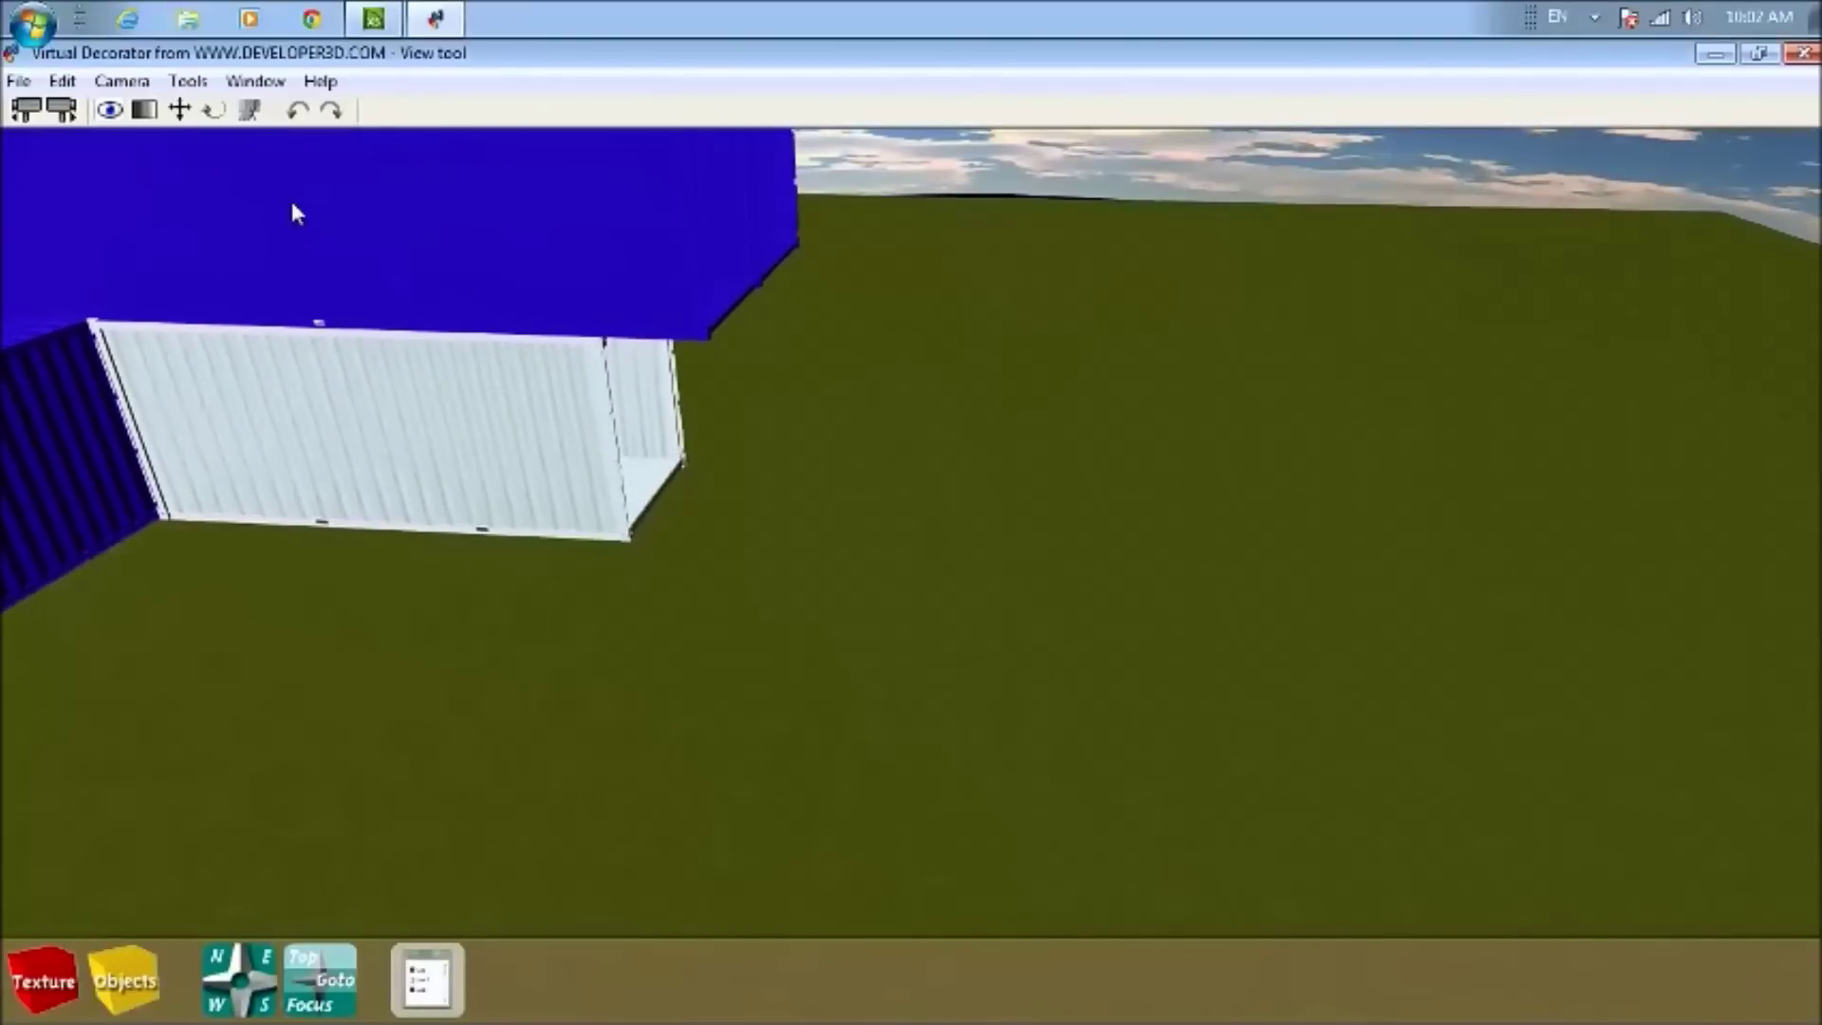
{"action": "scroll", "coordinate": [831, 610], "scroll_direction": "down", "scroll_amount": 2}
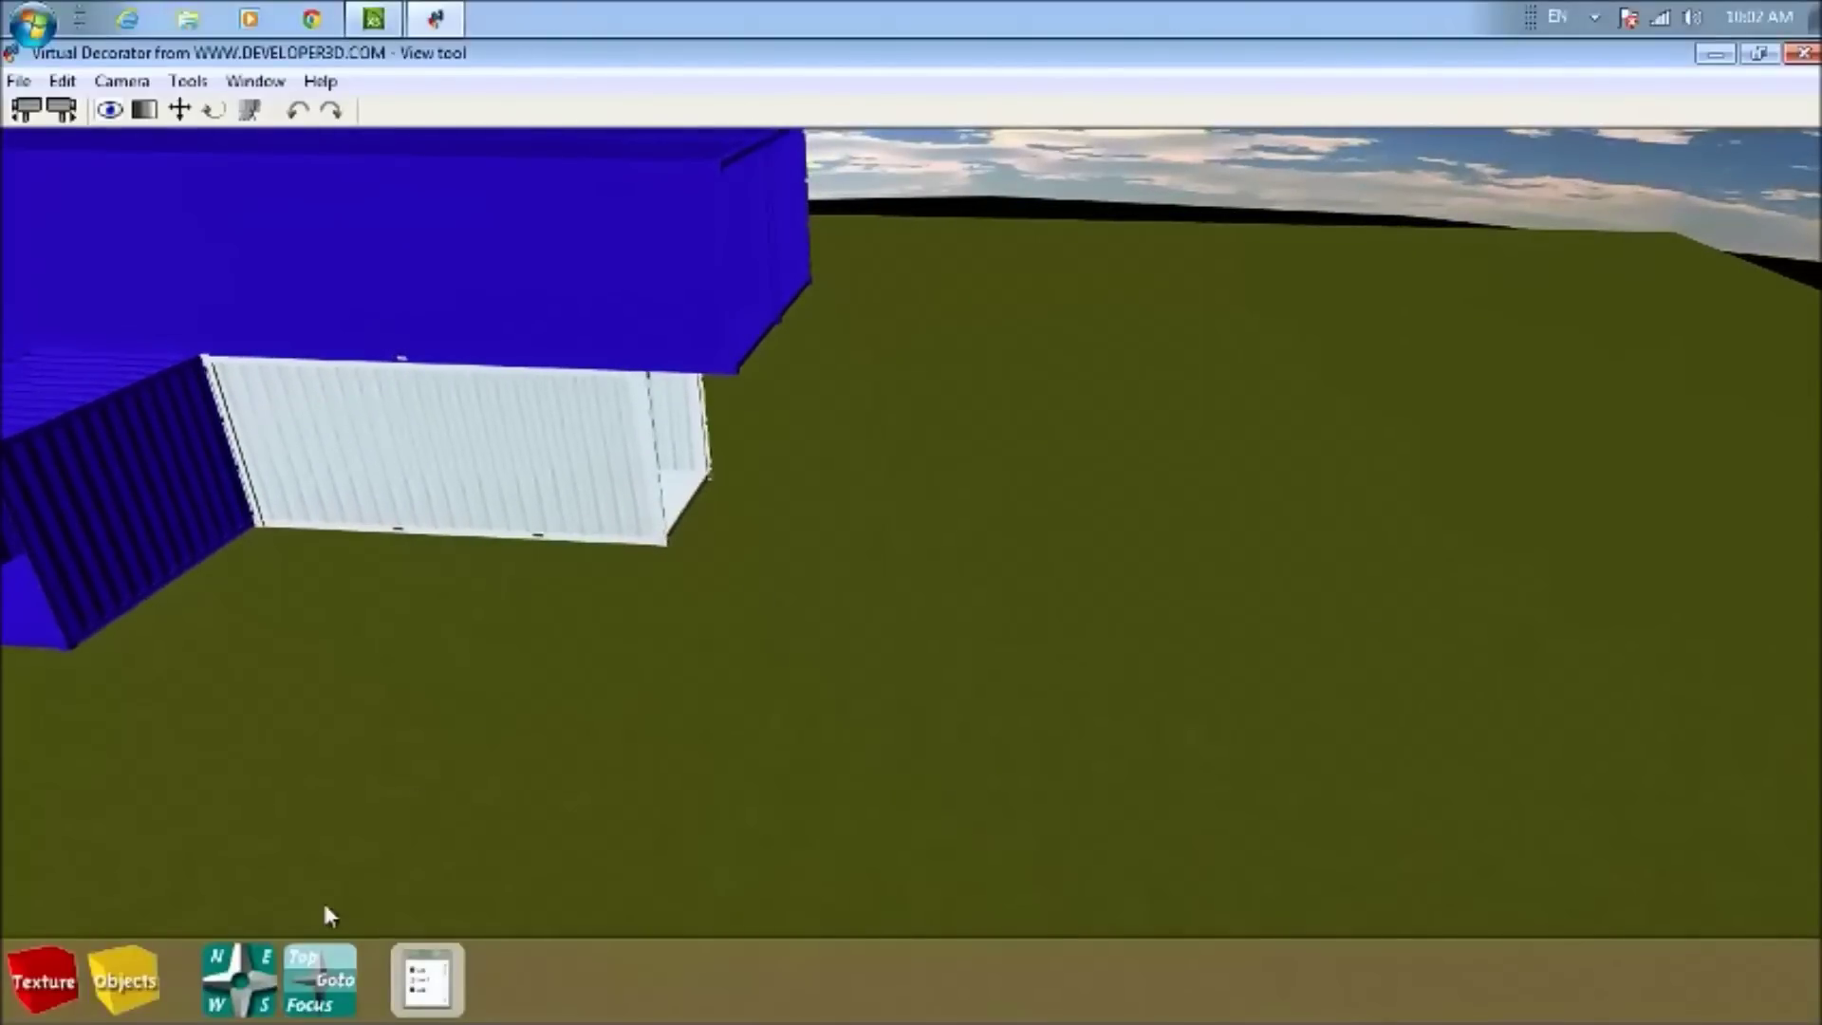
{"action": "left_click", "coordinate": [125, 982]}
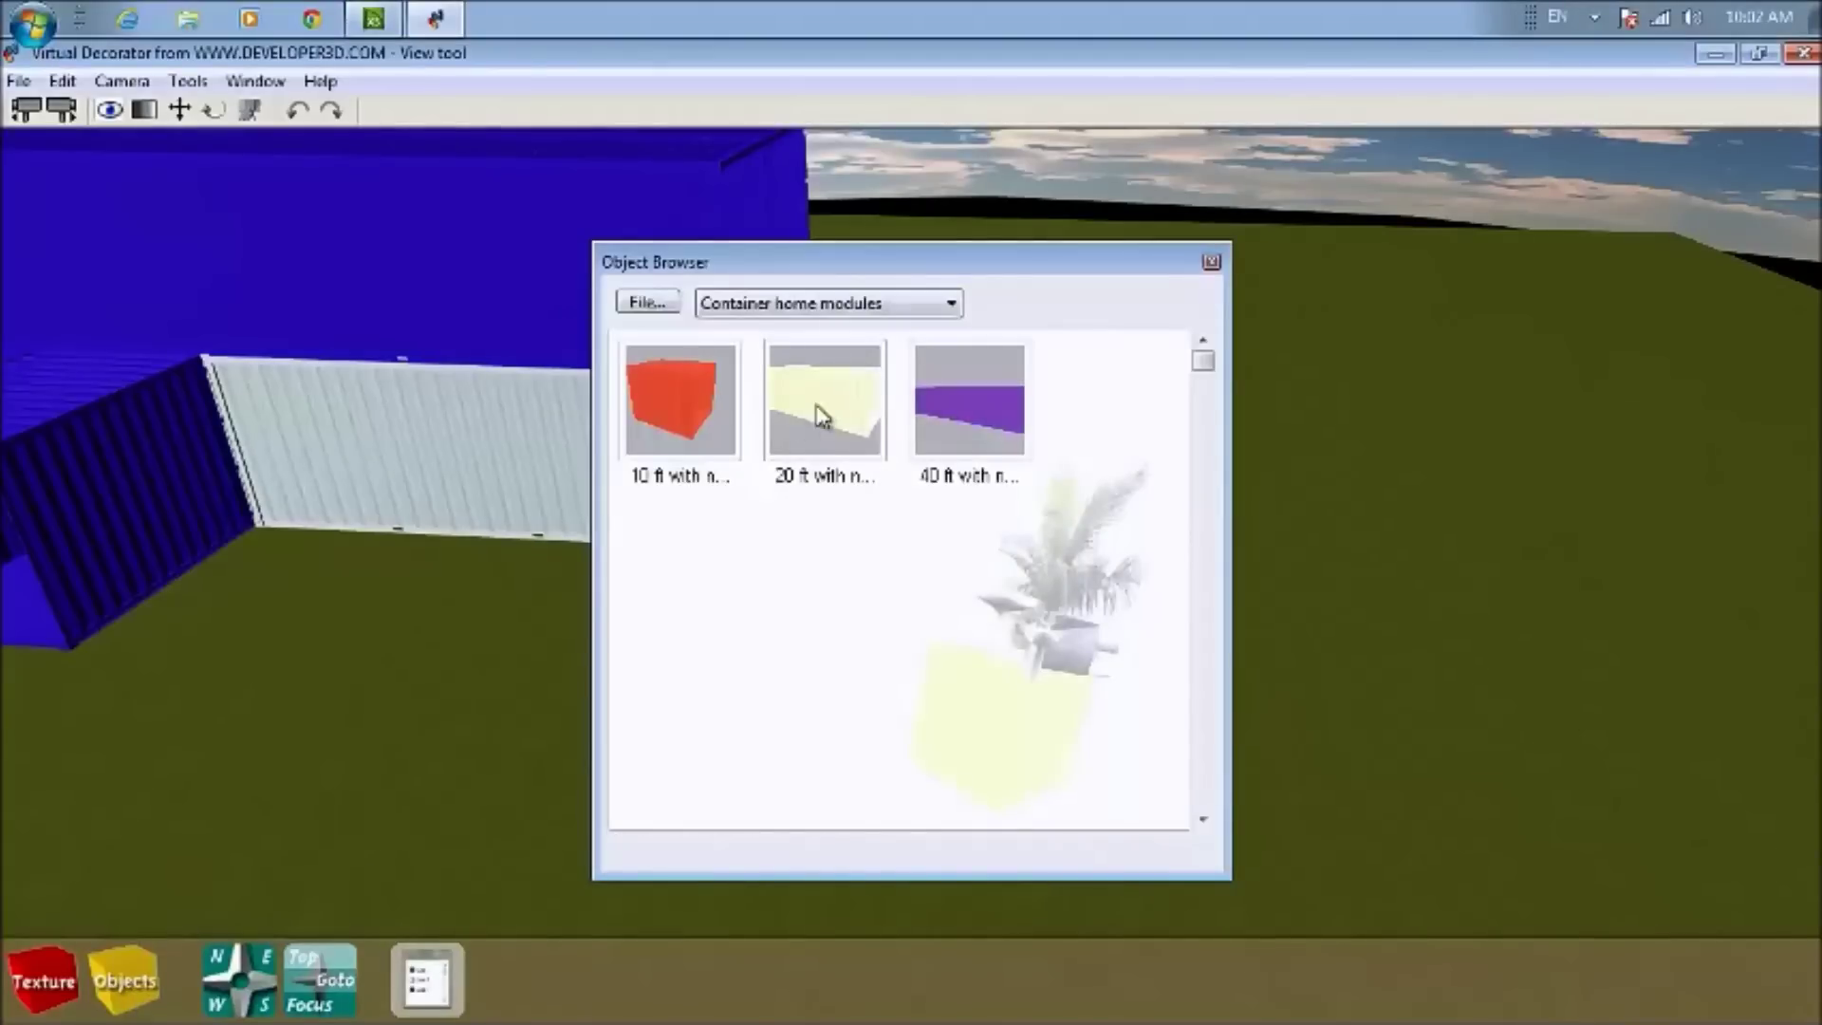
{"action": "left_click", "coordinate": [841, 404]}
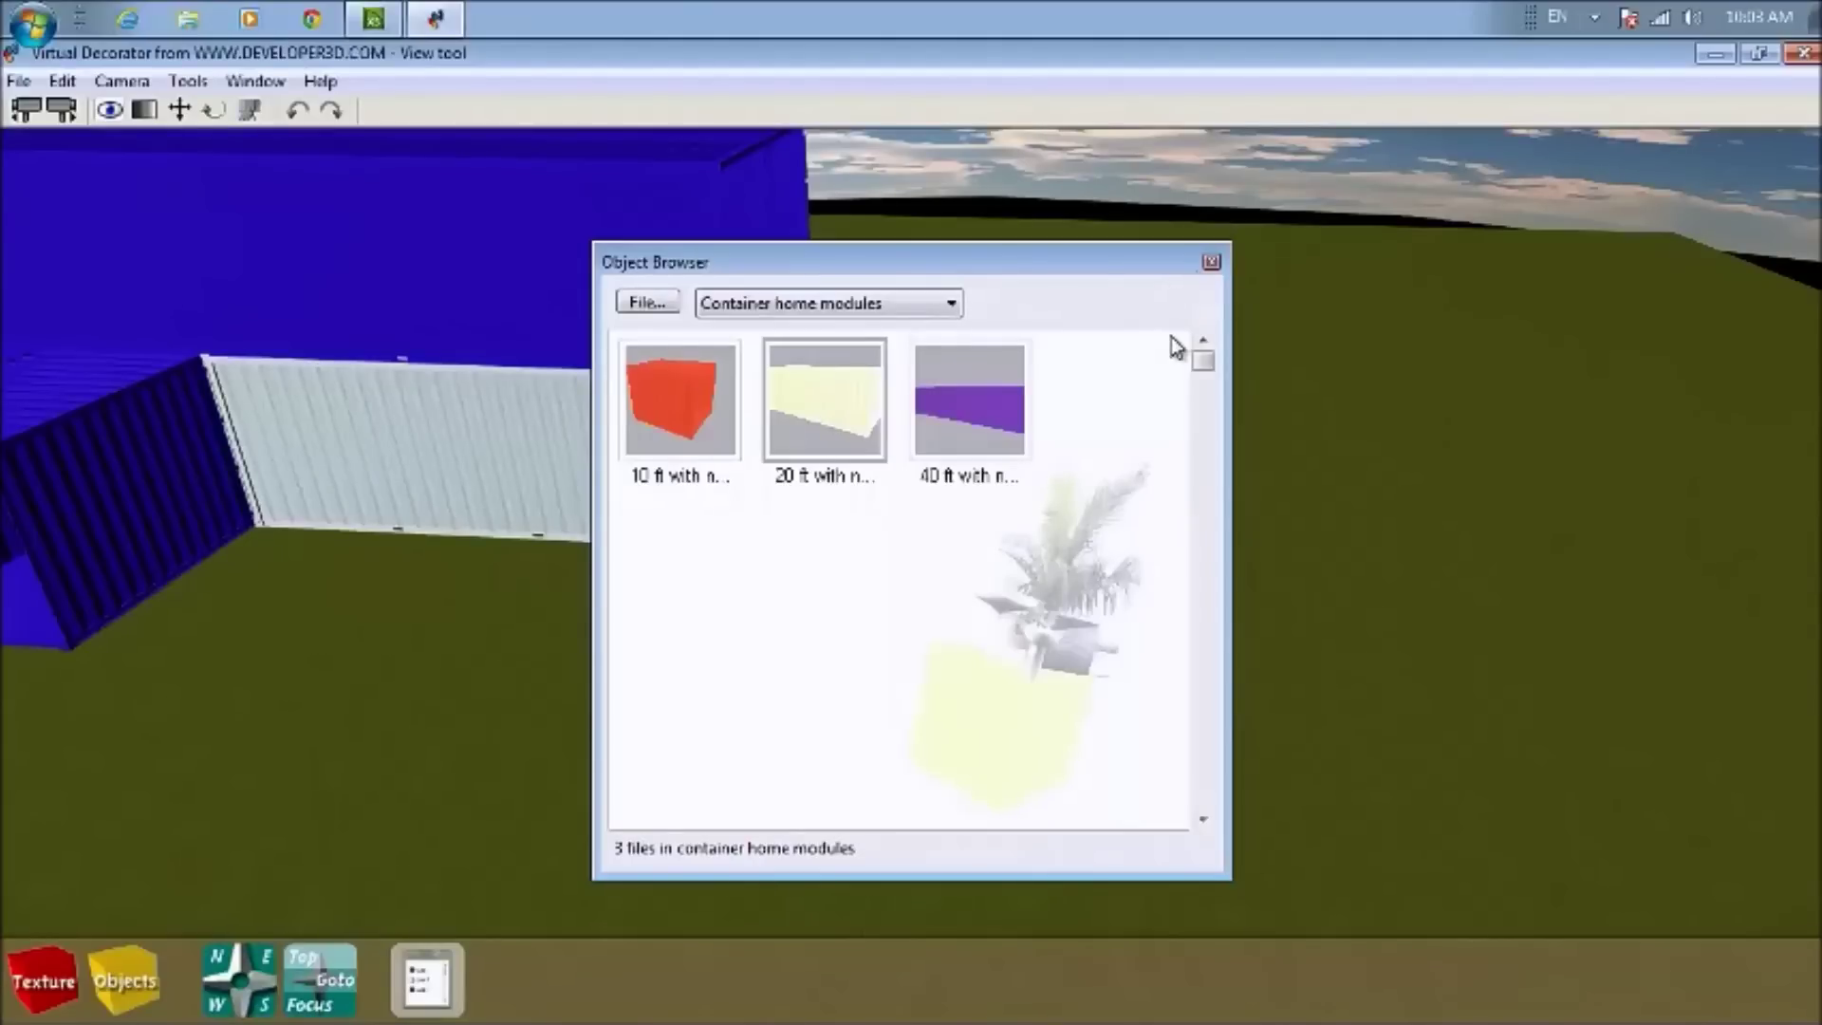
{"action": "left_click", "coordinate": [1211, 262]}
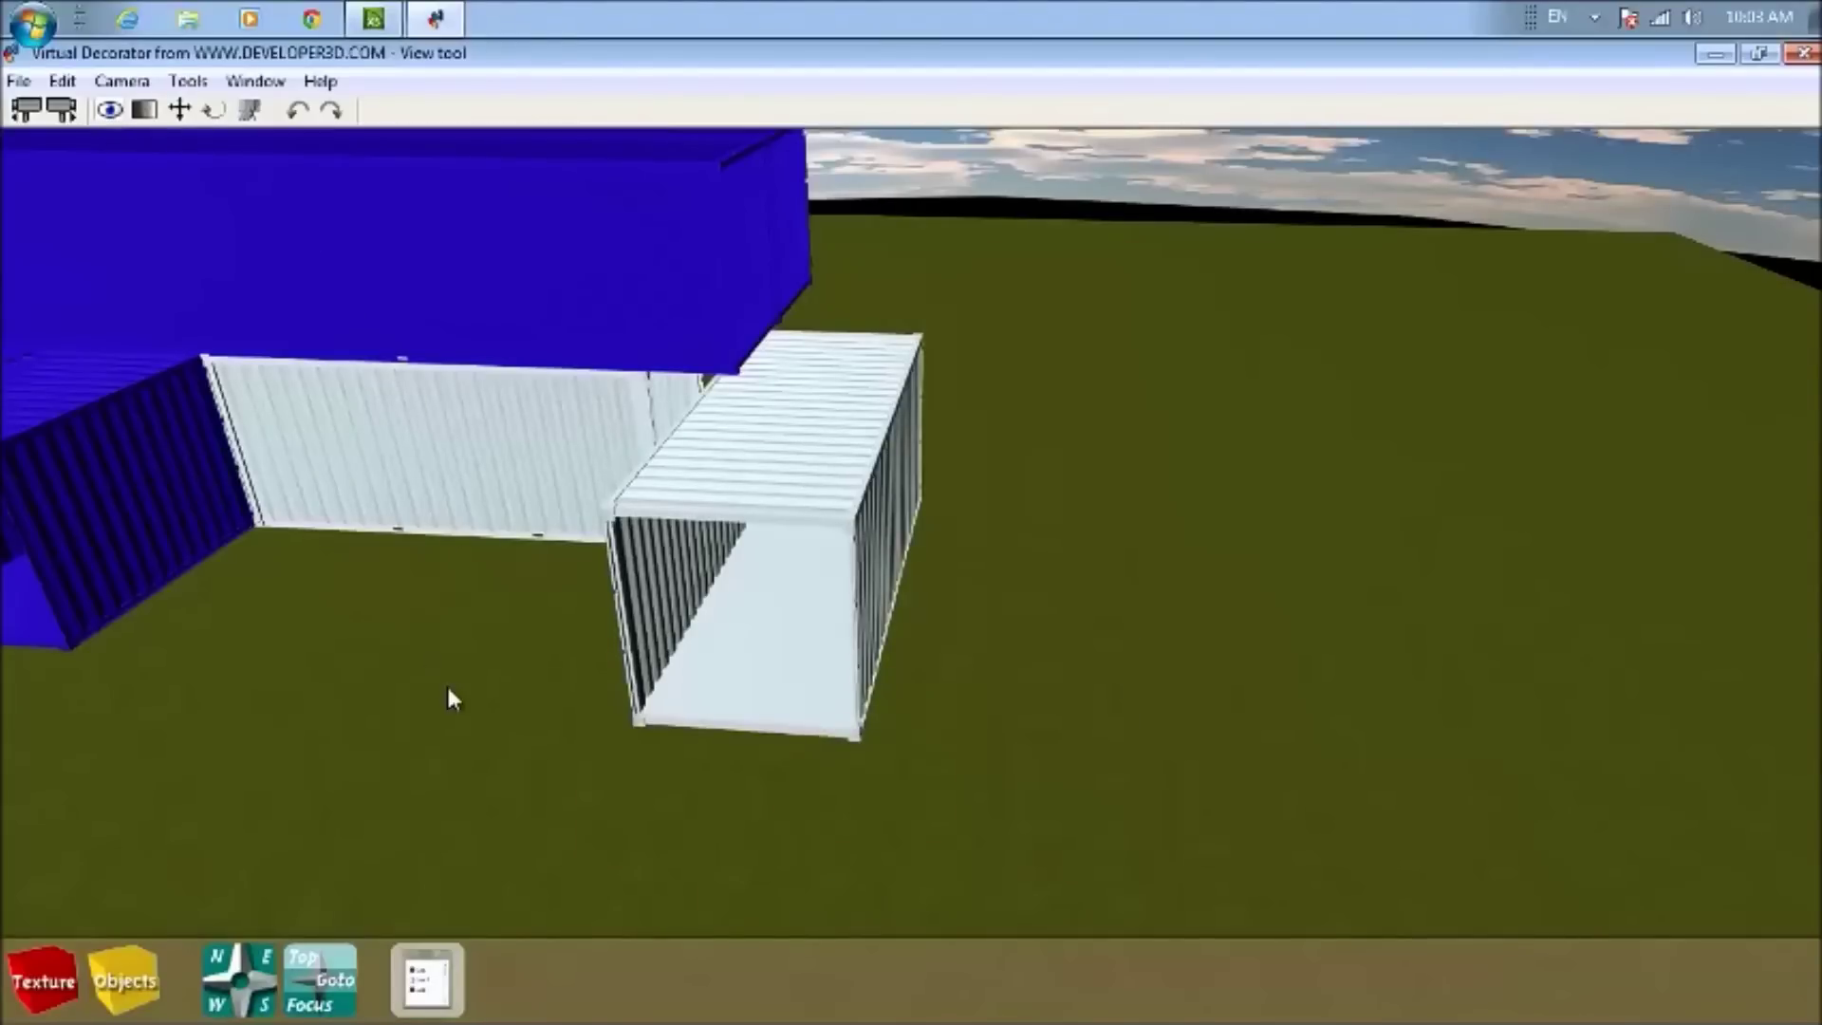
{"action": "left_click_drag", "start_coordinate": [448, 688], "coordinate": [454, 685]}
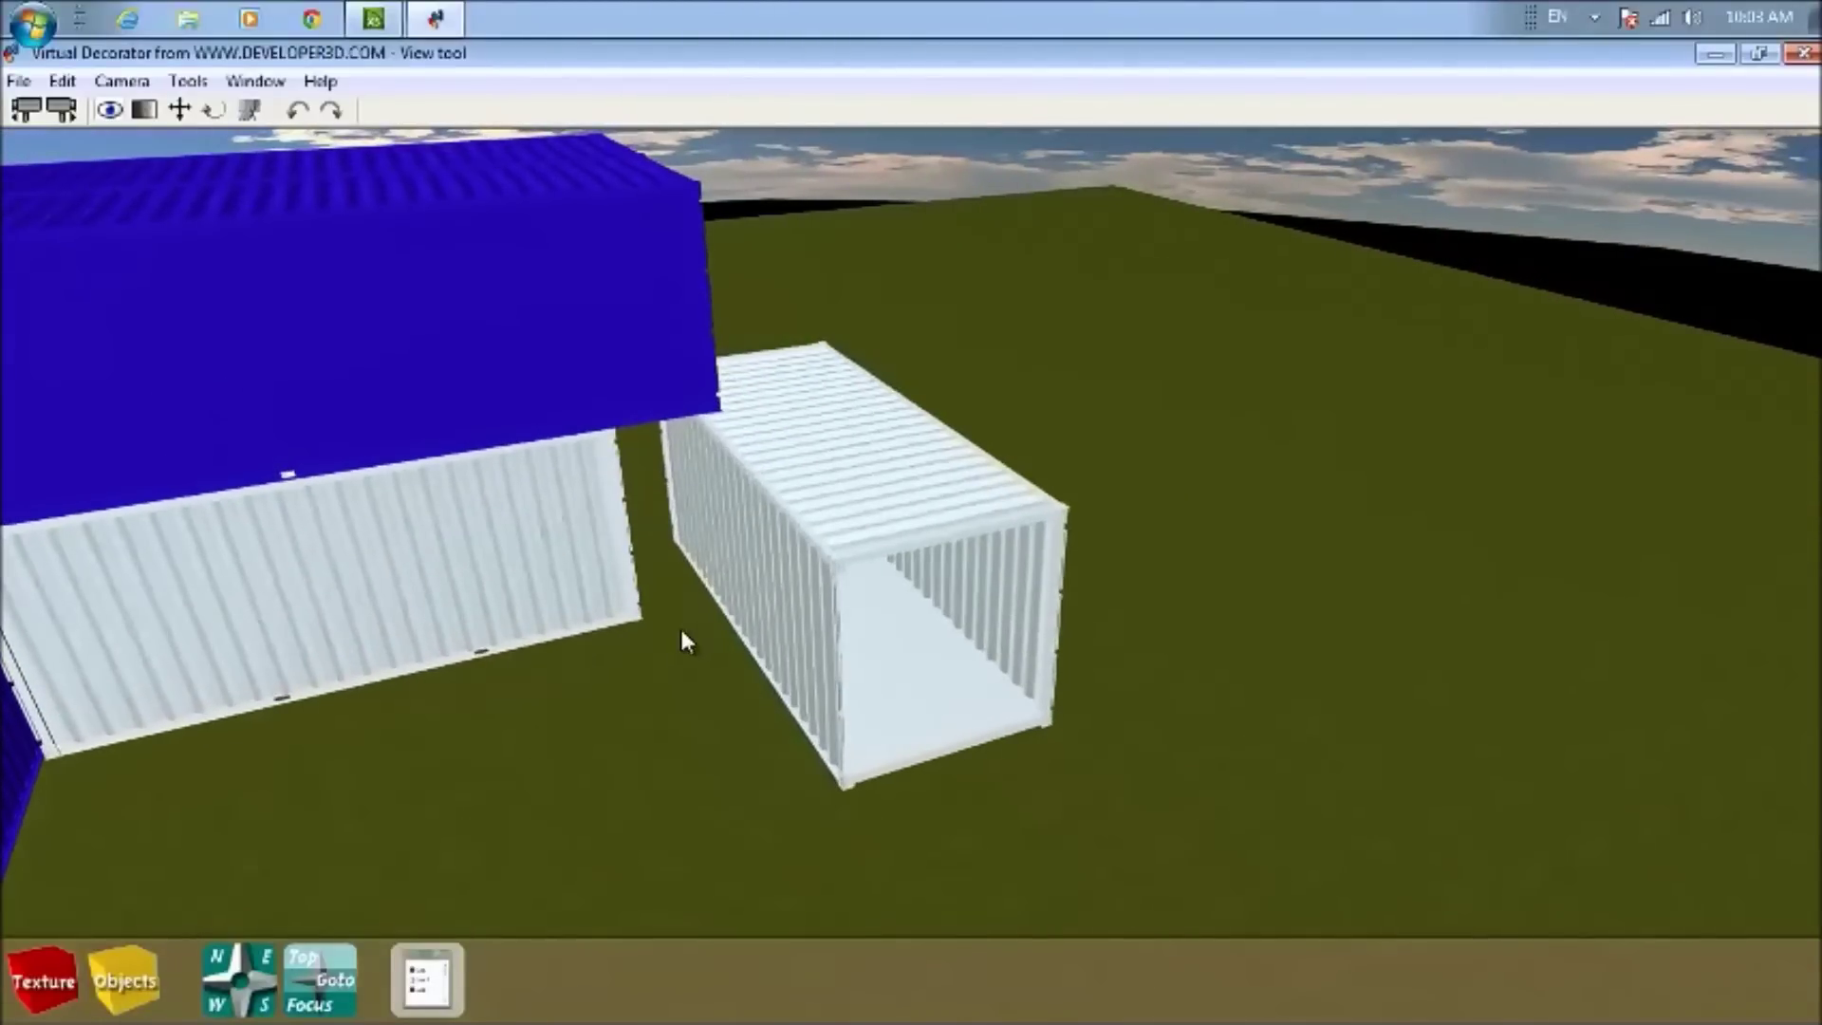
{"action": "middle_click_drag", "start_coordinate": [668, 630], "coordinate": [777, 639]}
{"action": "scroll", "coordinate": [934, 673], "scroll_direction": "up", "scroll_amount": 4}
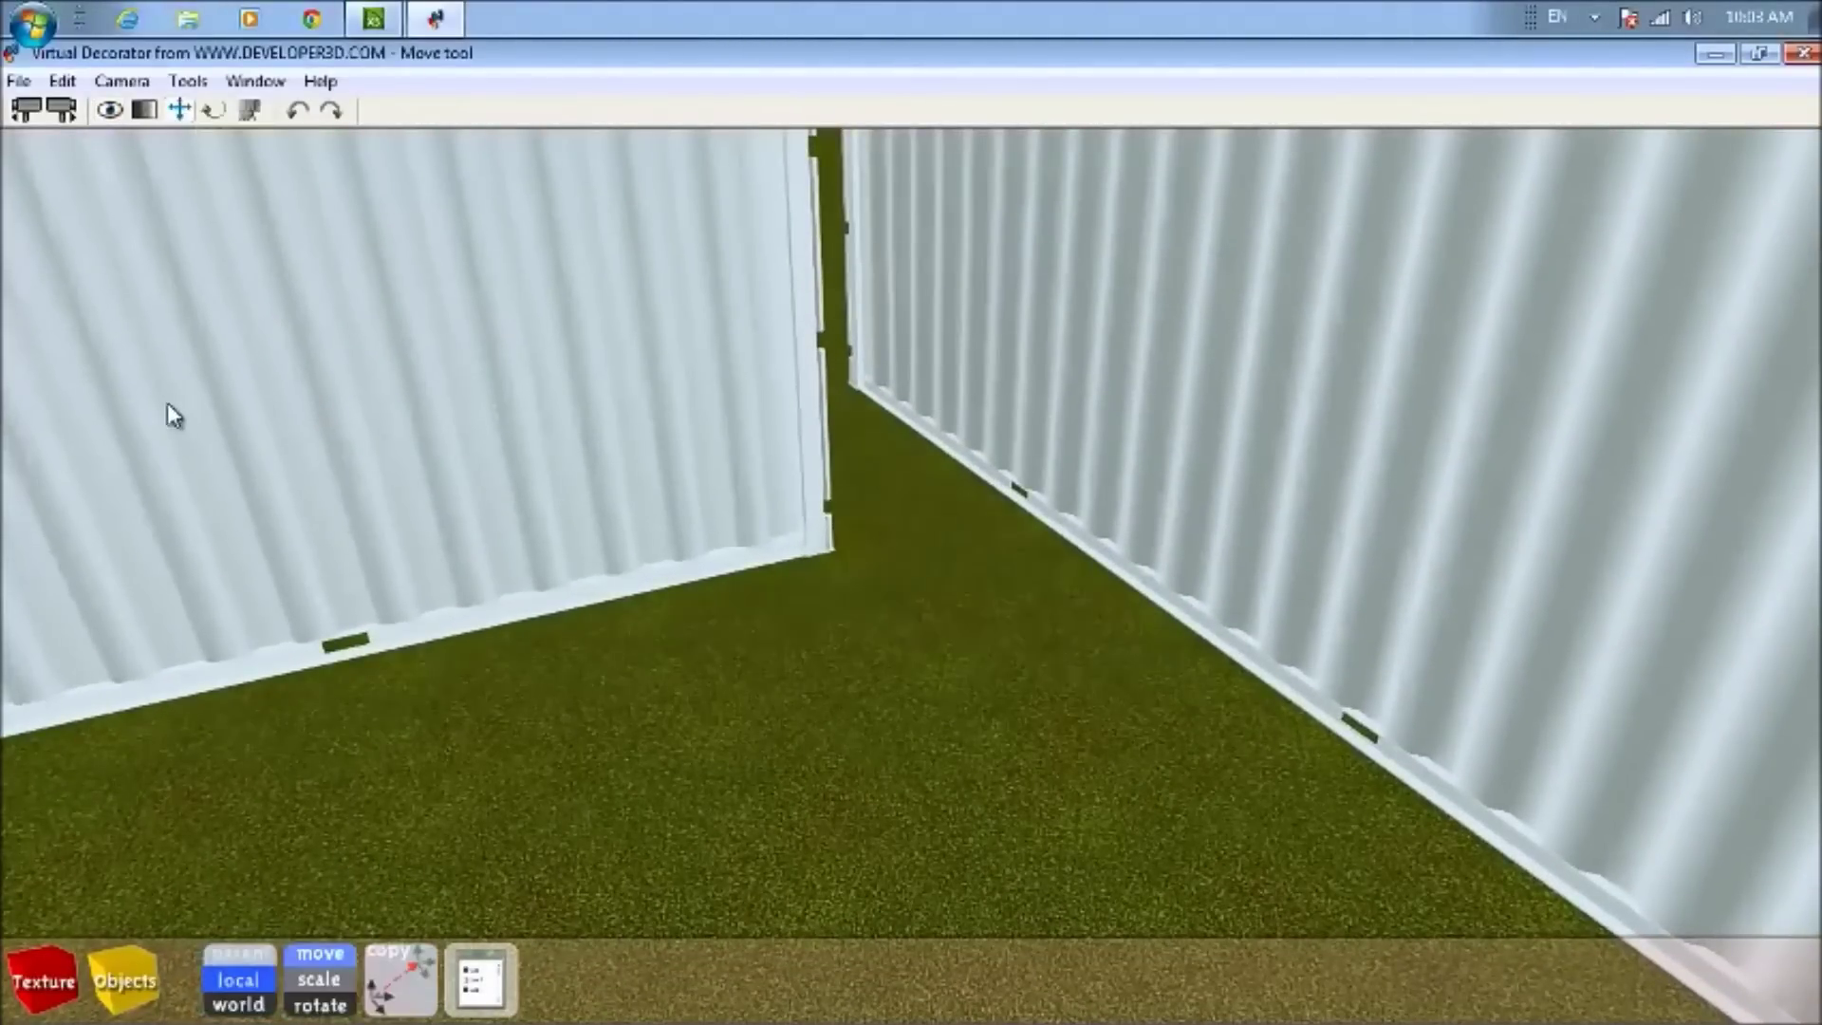
Drag the new 20 ft container toward the other white container and fly in to inspect the gap
{"action": "left_click_drag", "start_coordinate": [1421, 540], "coordinate": [935, 456]}
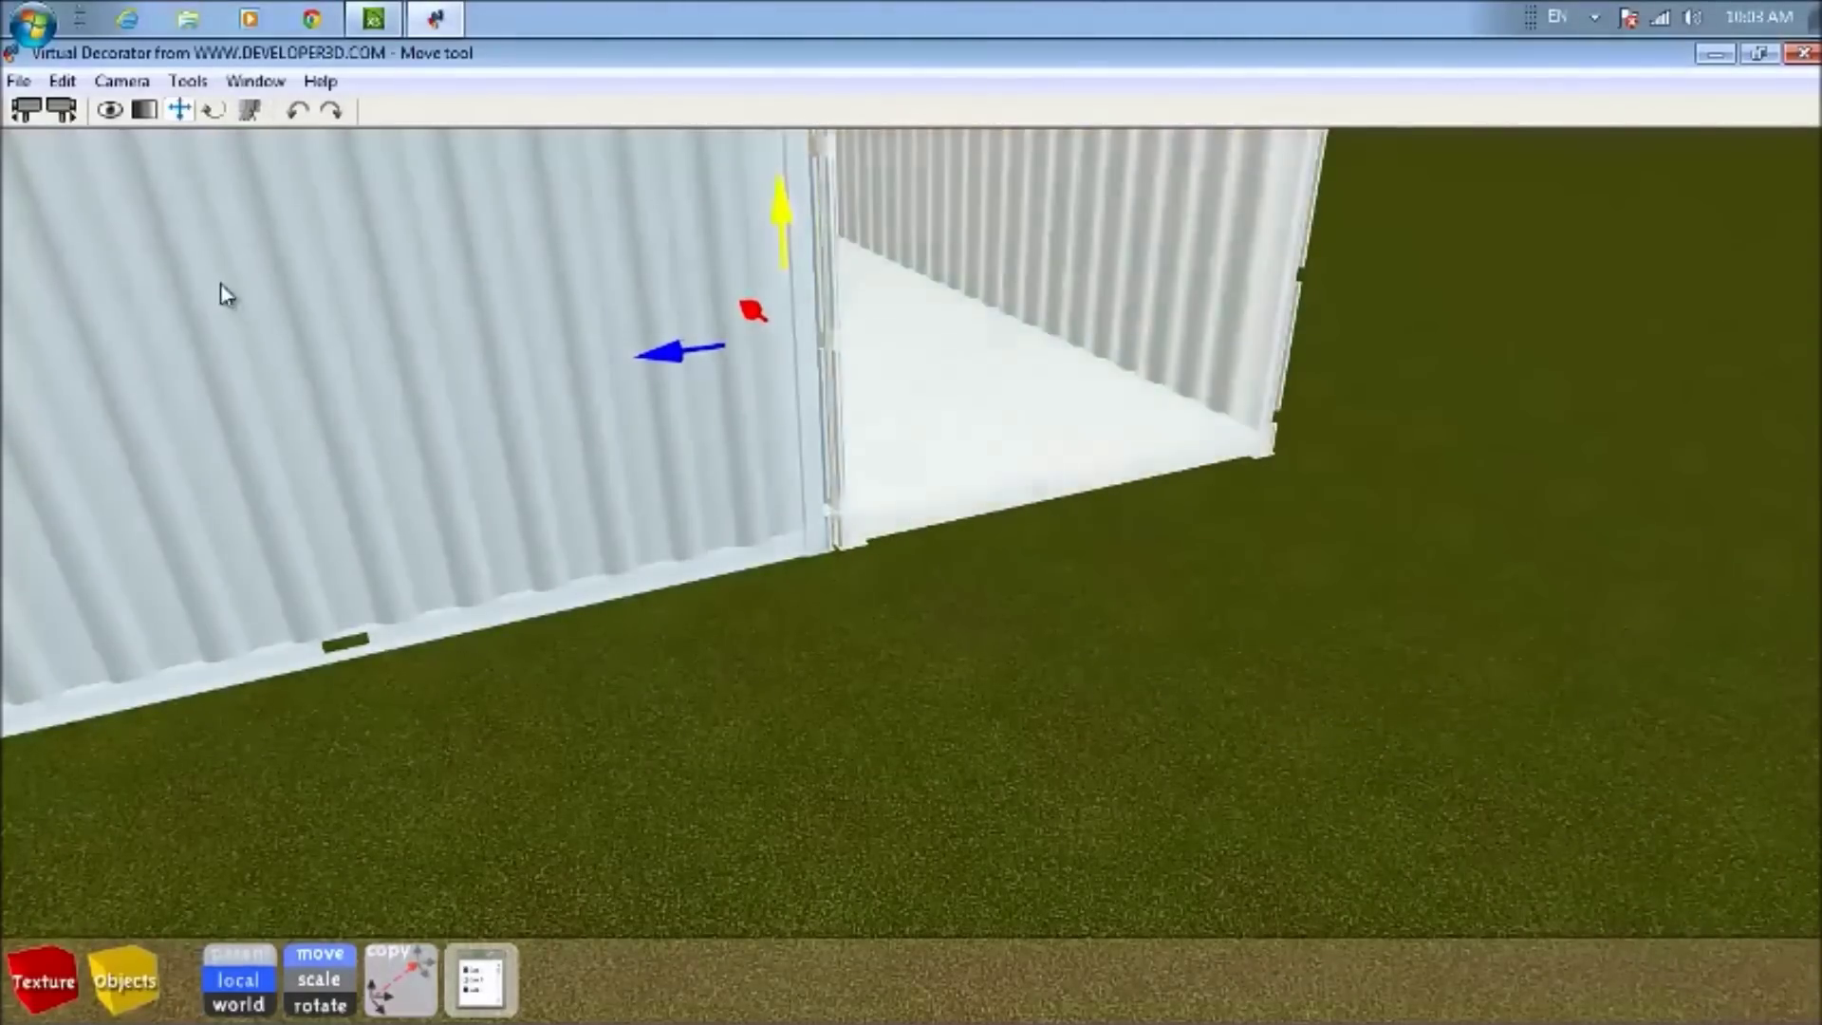
{"action": "left_click", "coordinate": [109, 110]}
{"action": "left_click_drag", "start_coordinate": [883, 559], "coordinate": [797, 739]}
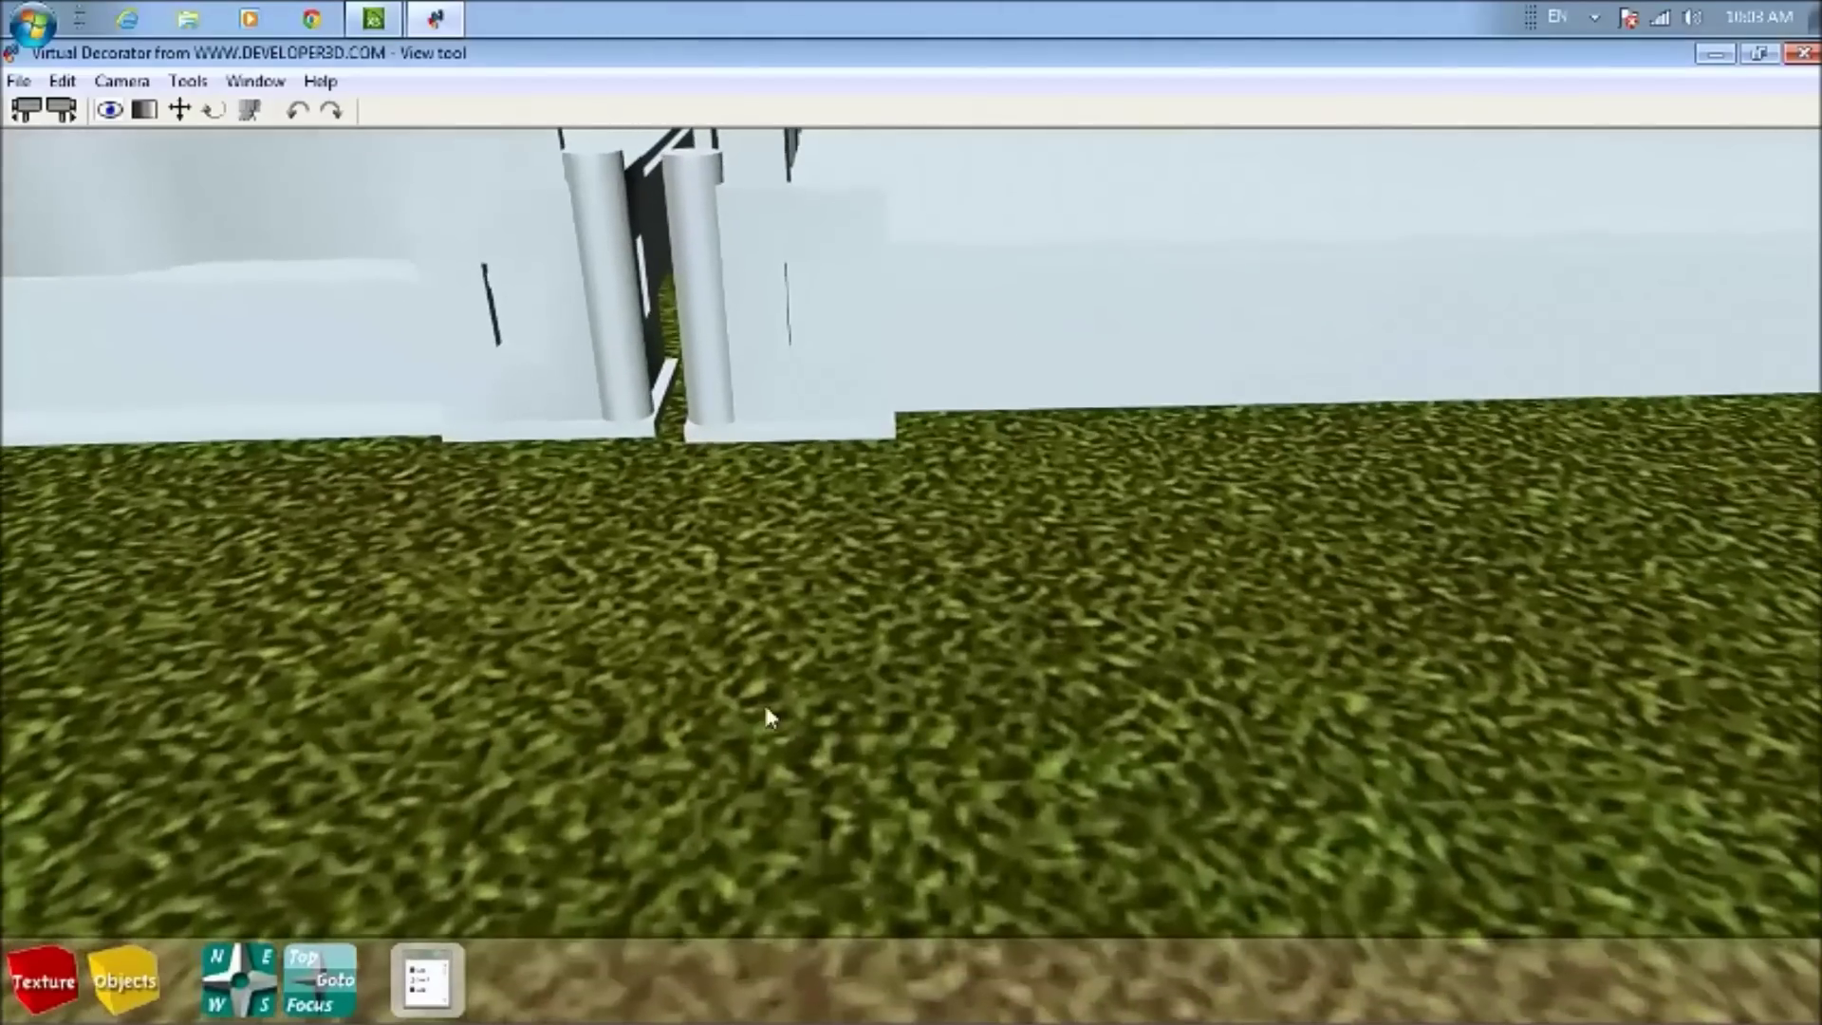
{"action": "left_click_drag", "start_coordinate": [665, 440], "coordinate": [726, 304]}
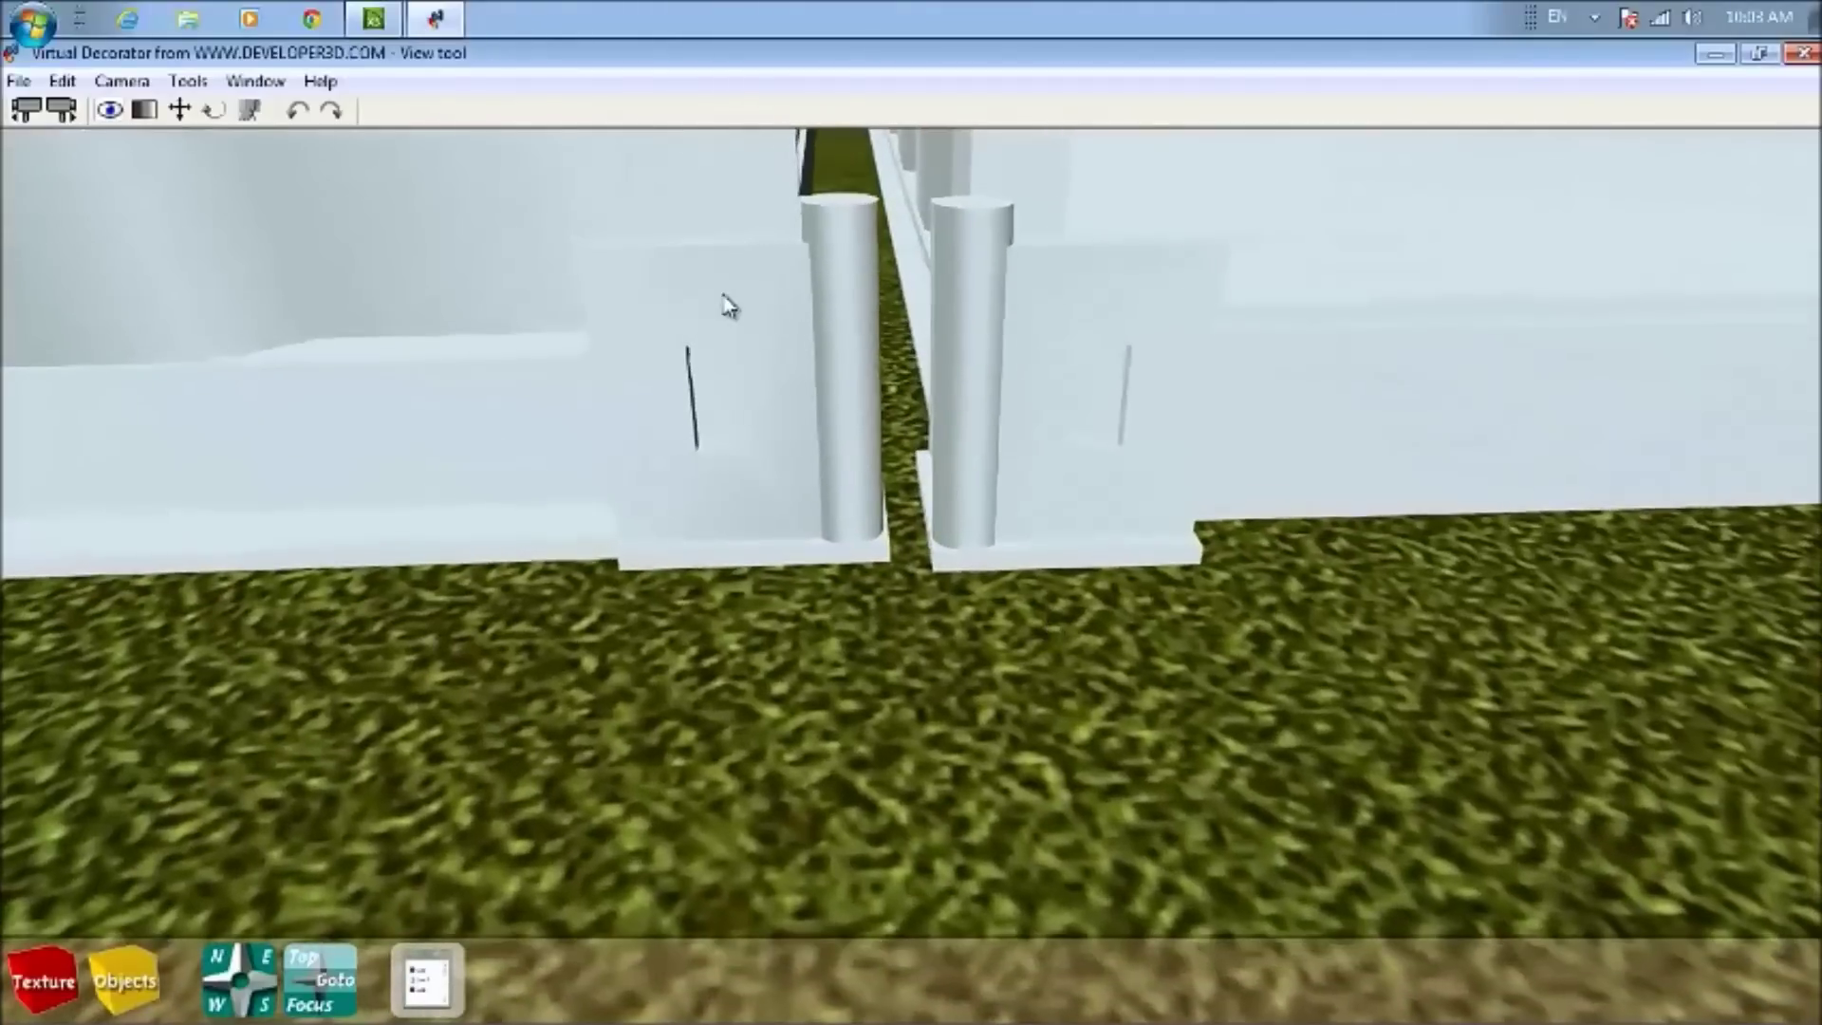
Close the remaining gap until the new container presses tight against its white neighbour
{"action": "left_click", "coordinate": [179, 110]}
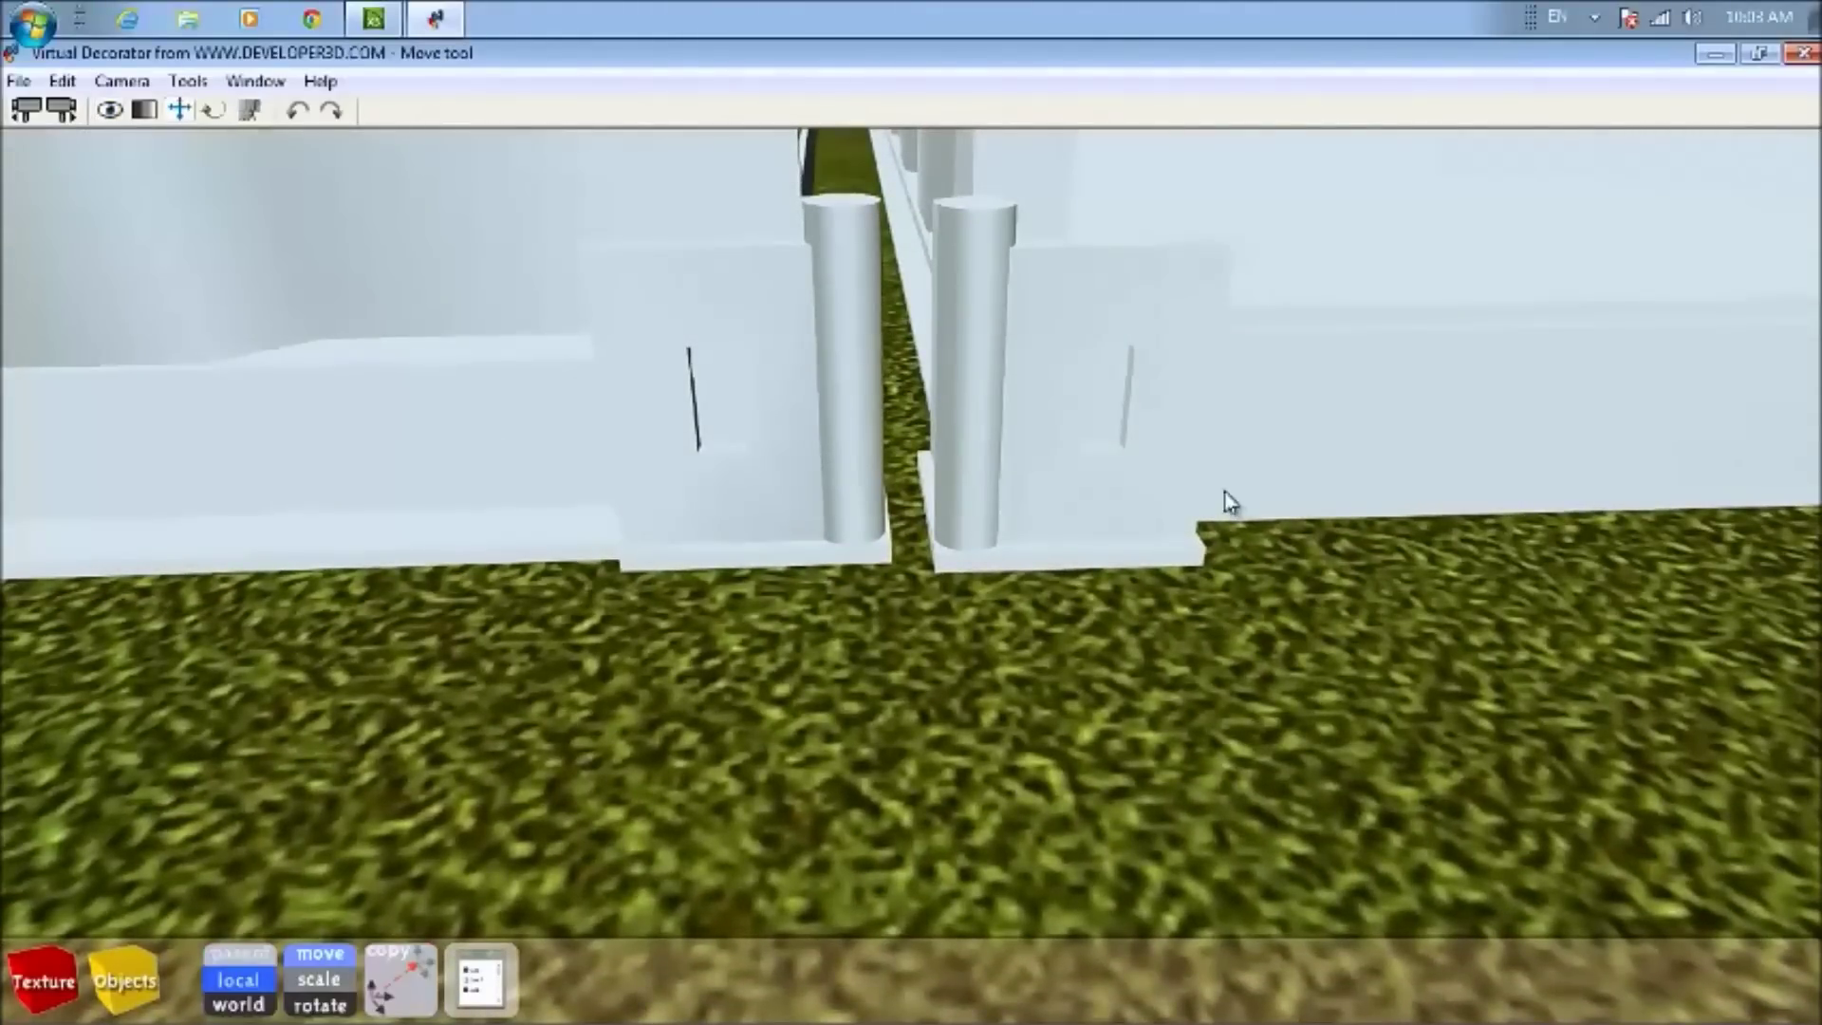
{"action": "left_click_drag", "start_coordinate": [1154, 470], "coordinate": [1113, 473]}
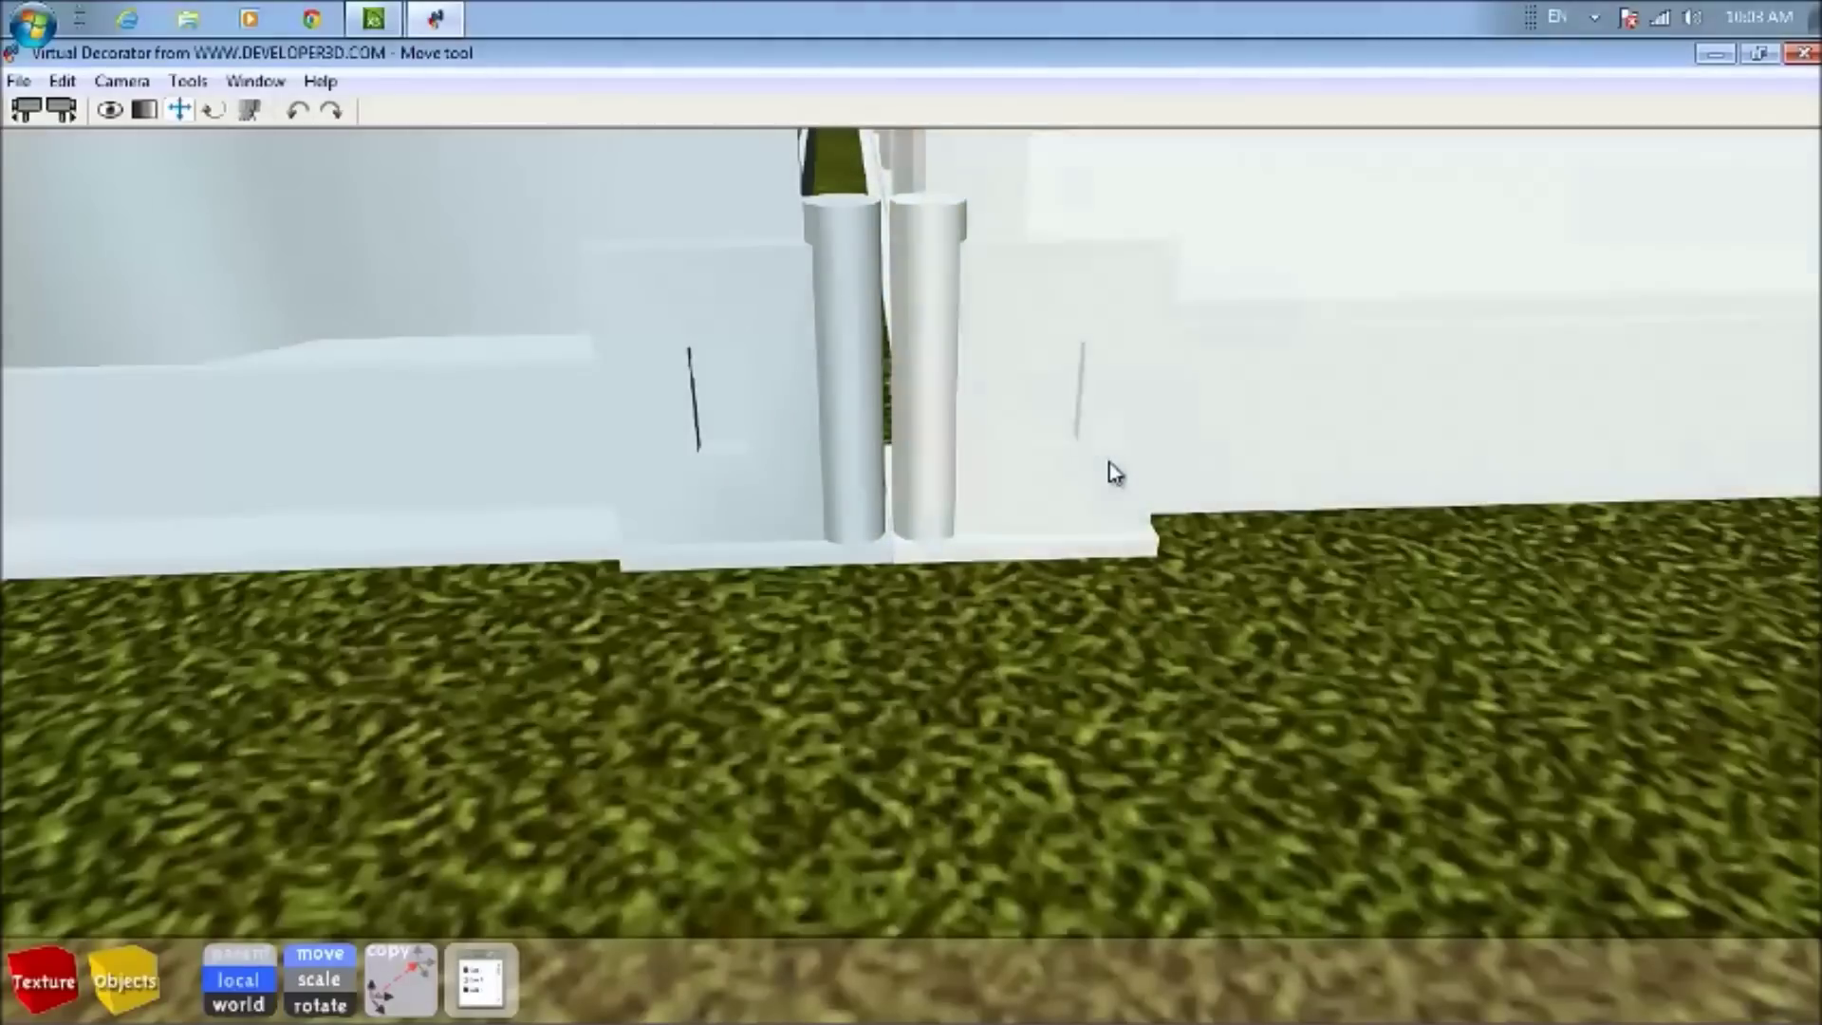
{"action": "left_click", "coordinate": [109, 111]}
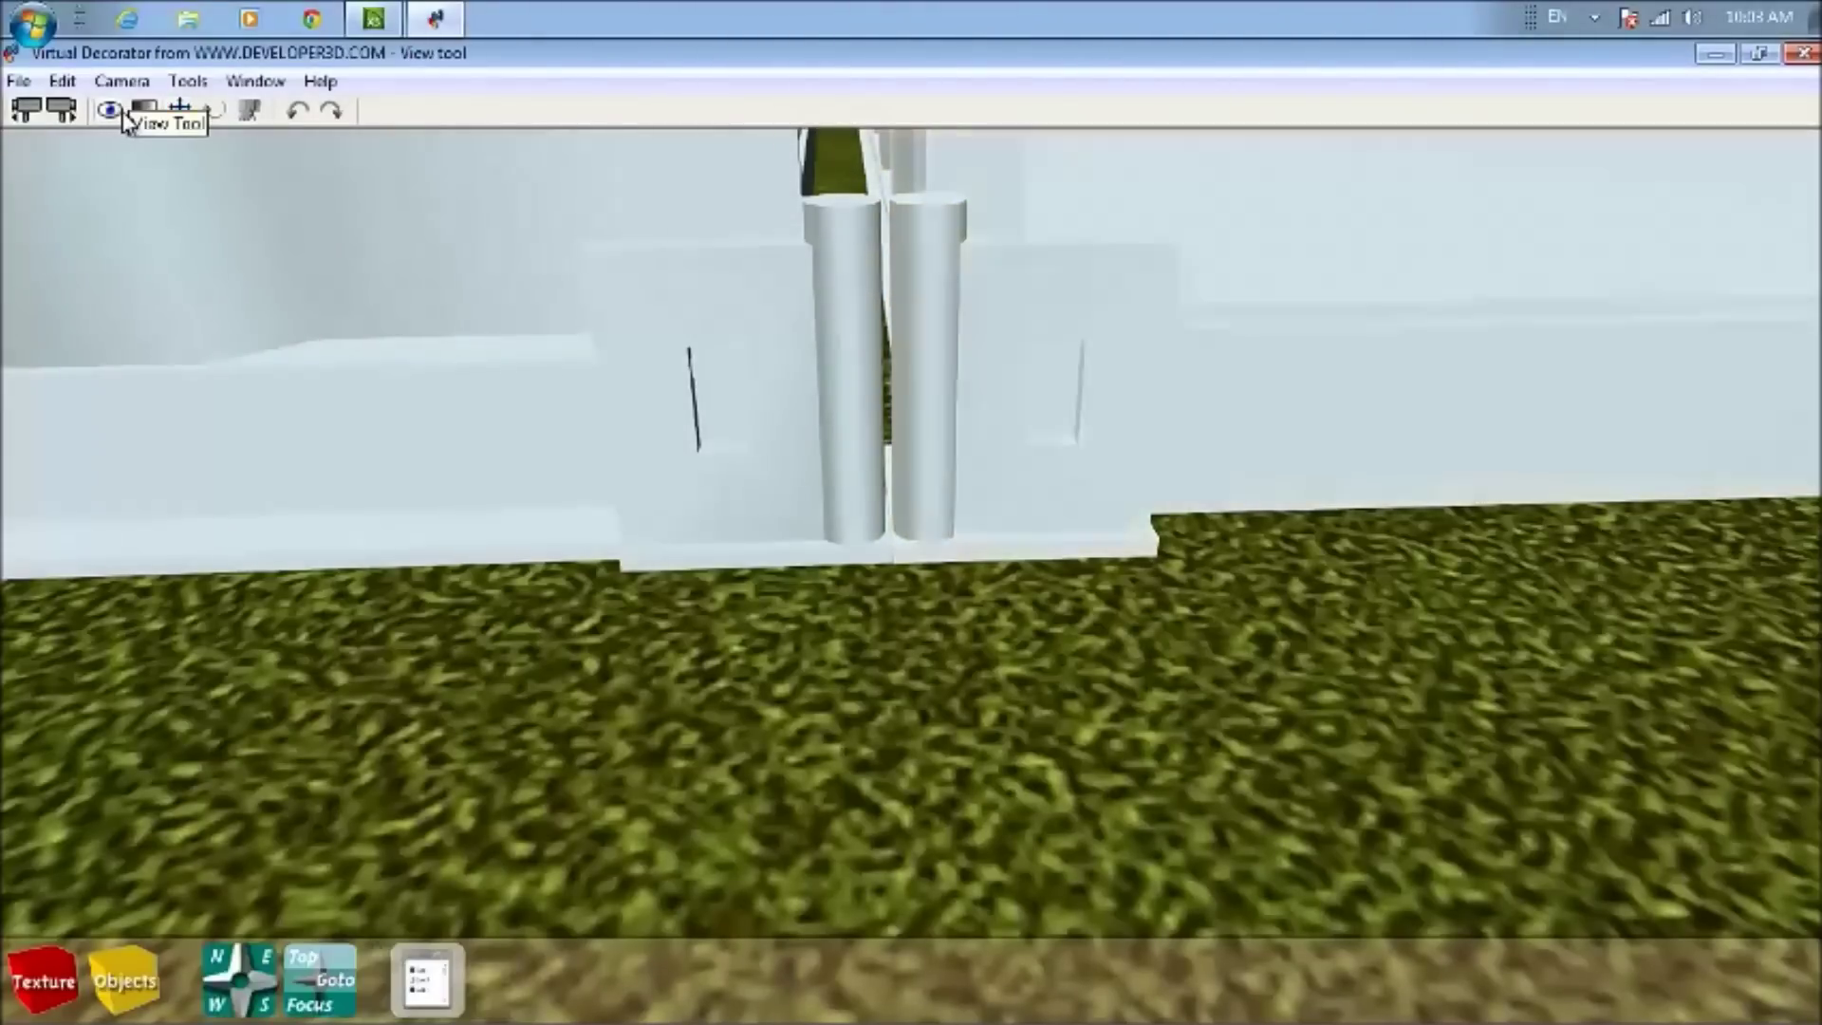
{"action": "scroll", "coordinate": [1114, 600], "scroll_direction": "down", "scroll_amount": 10}
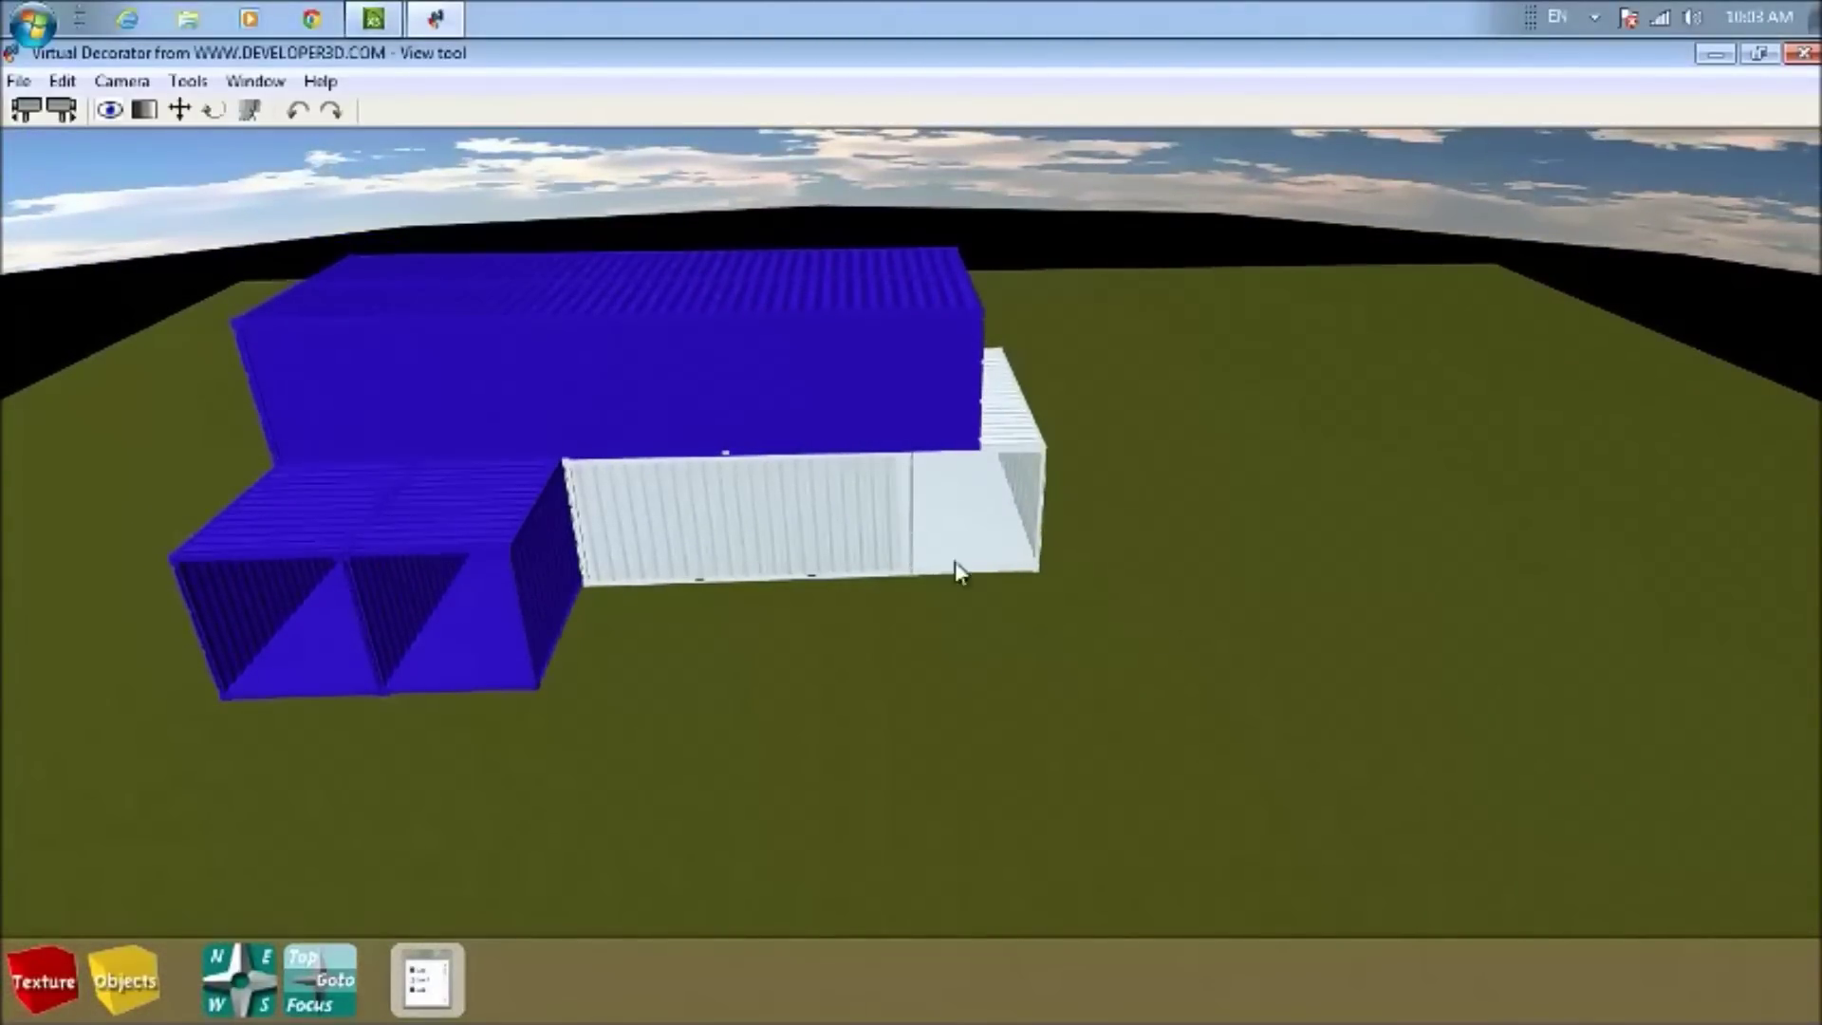
{"action": "scroll", "coordinate": [1002, 578], "scroll_direction": "up", "scroll_amount": 10}
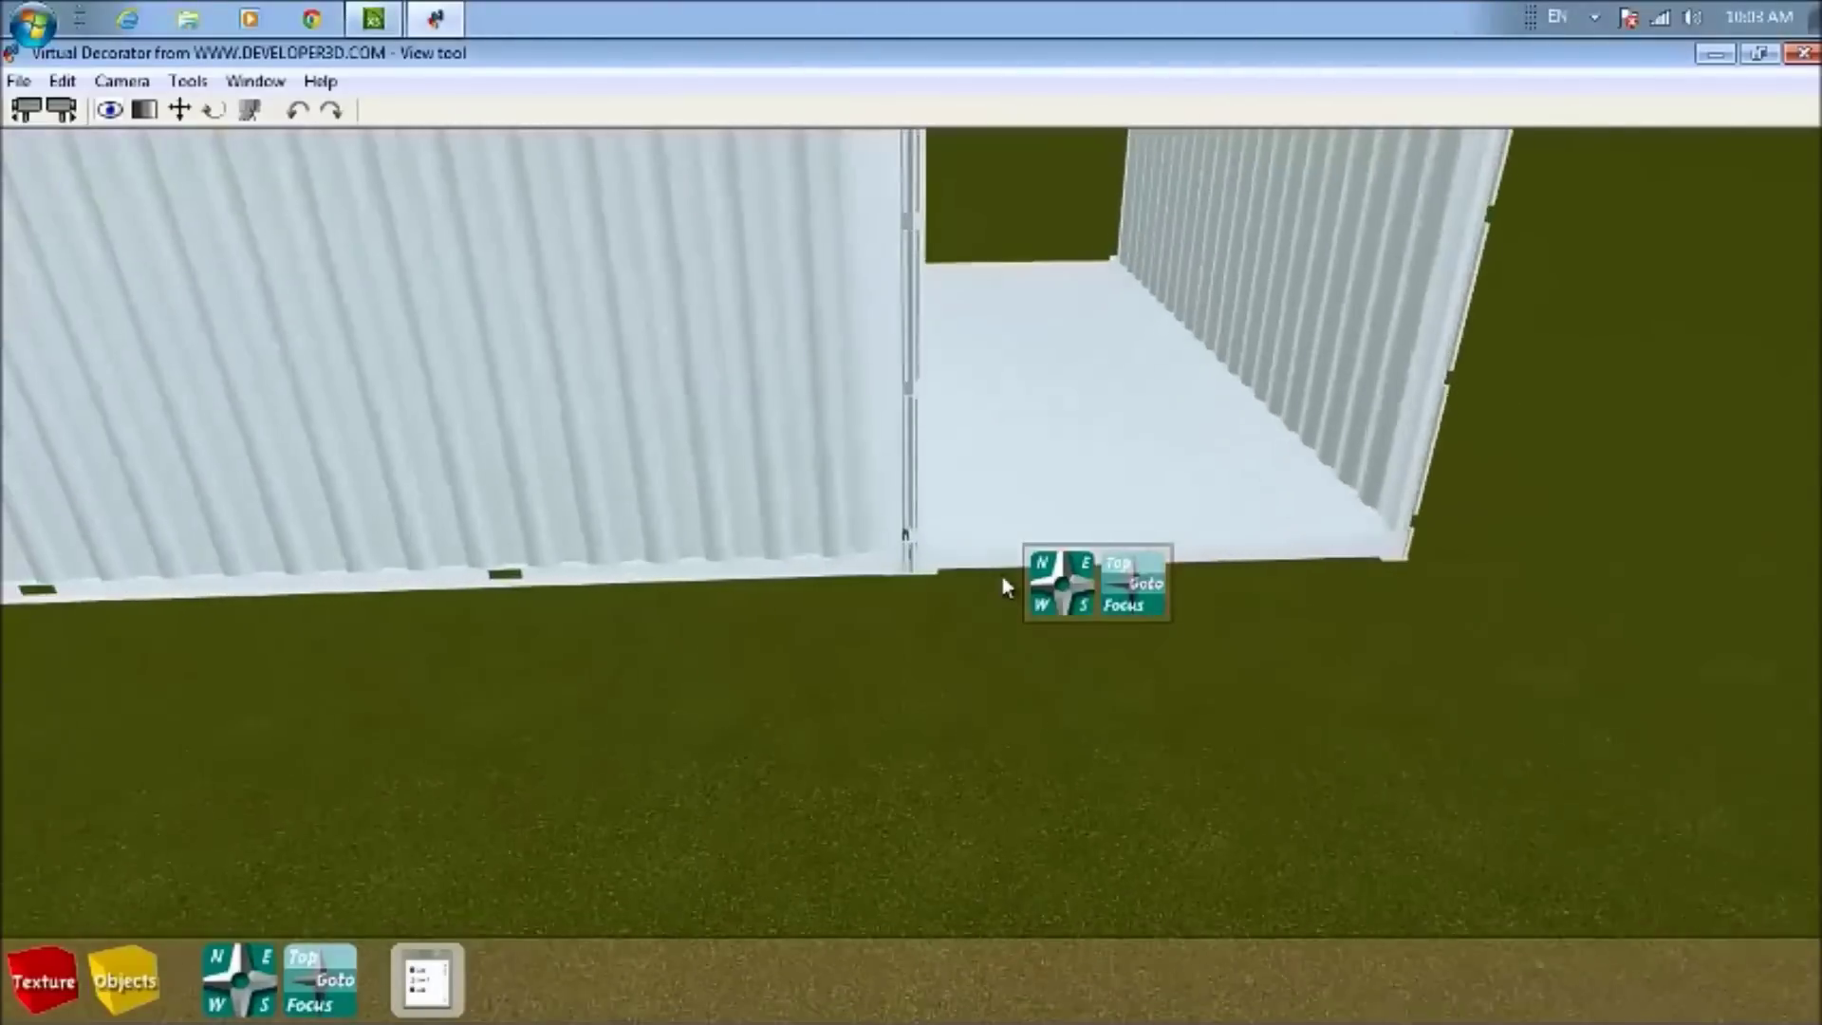
{"action": "left_click", "coordinate": [180, 111]}
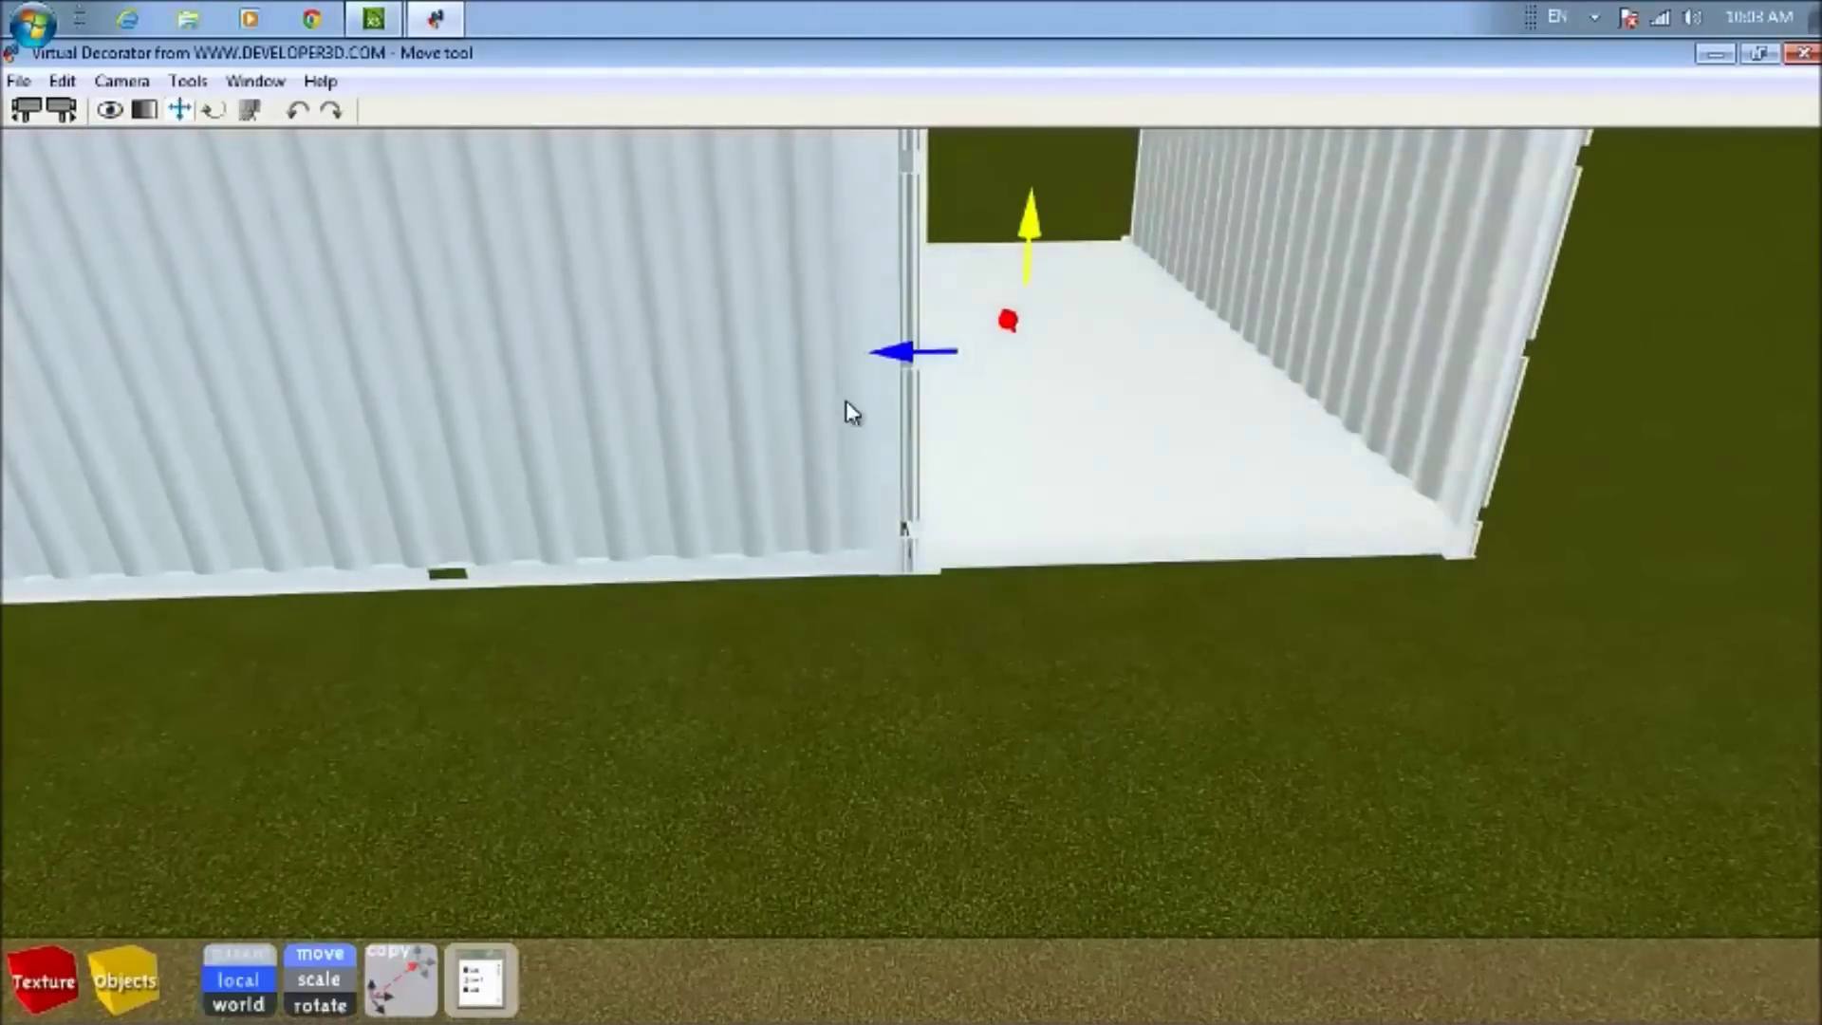
{"action": "left_click_drag", "start_coordinate": [1143, 463], "coordinate": [1226, 601]}
{"action": "left_click", "coordinate": [108, 112]}
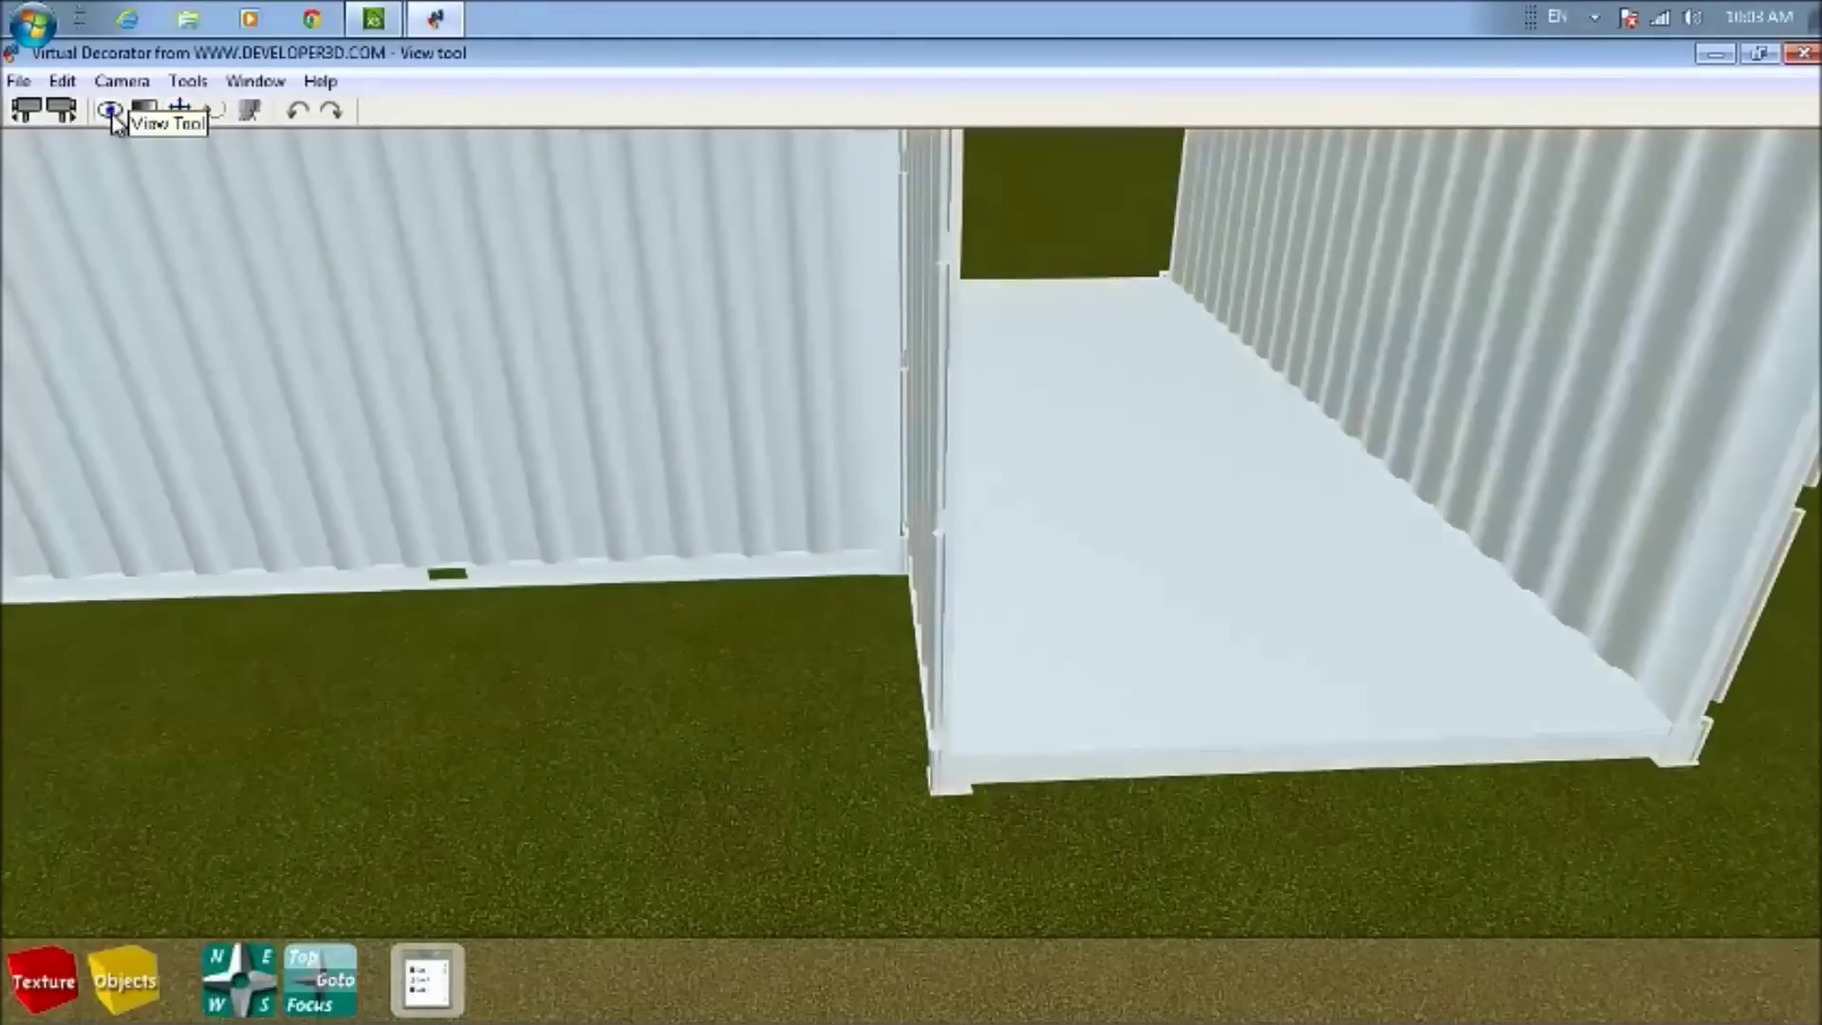
{"action": "scroll", "coordinate": [471, 761], "scroll_direction": "down", "scroll_amount": 5}
{"action": "left_click_drag", "start_coordinate": [1294, 625], "coordinate": [1547, 543]}
{"action": "left_click_drag", "start_coordinate": [1156, 525], "coordinate": [478, 741]}
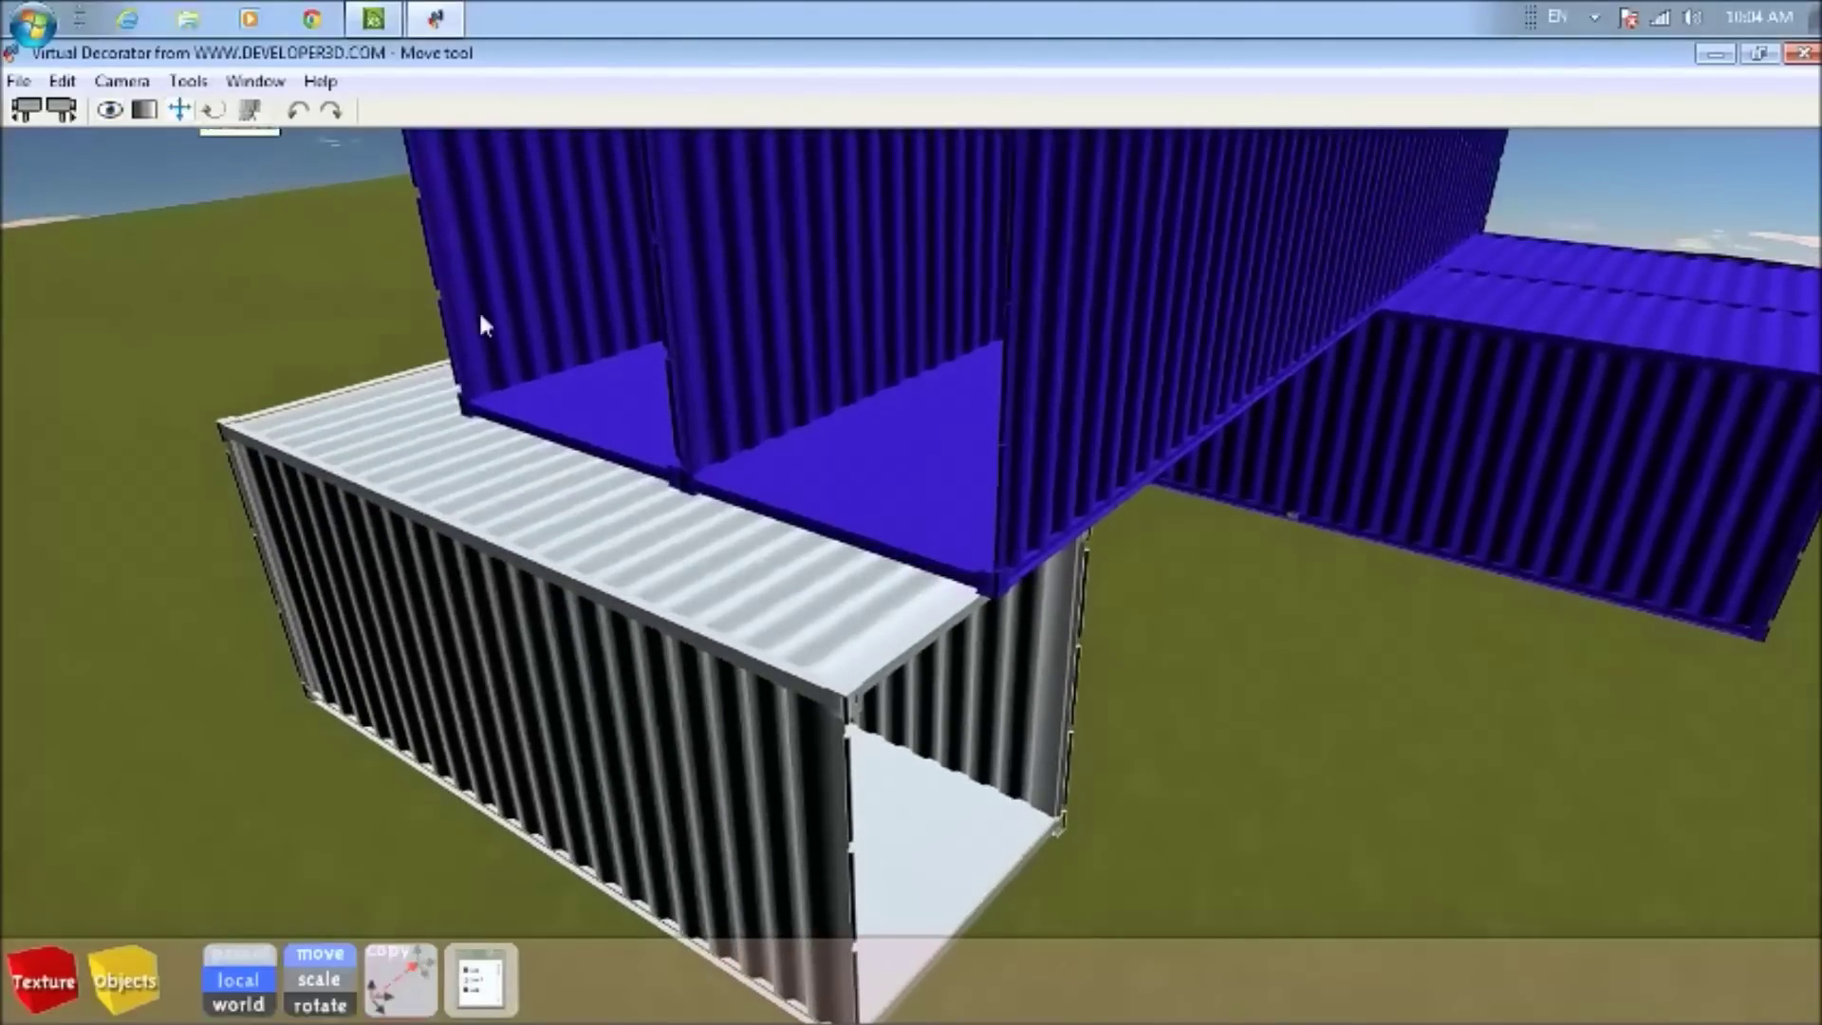
{"action": "left_click", "coordinate": [735, 579]}
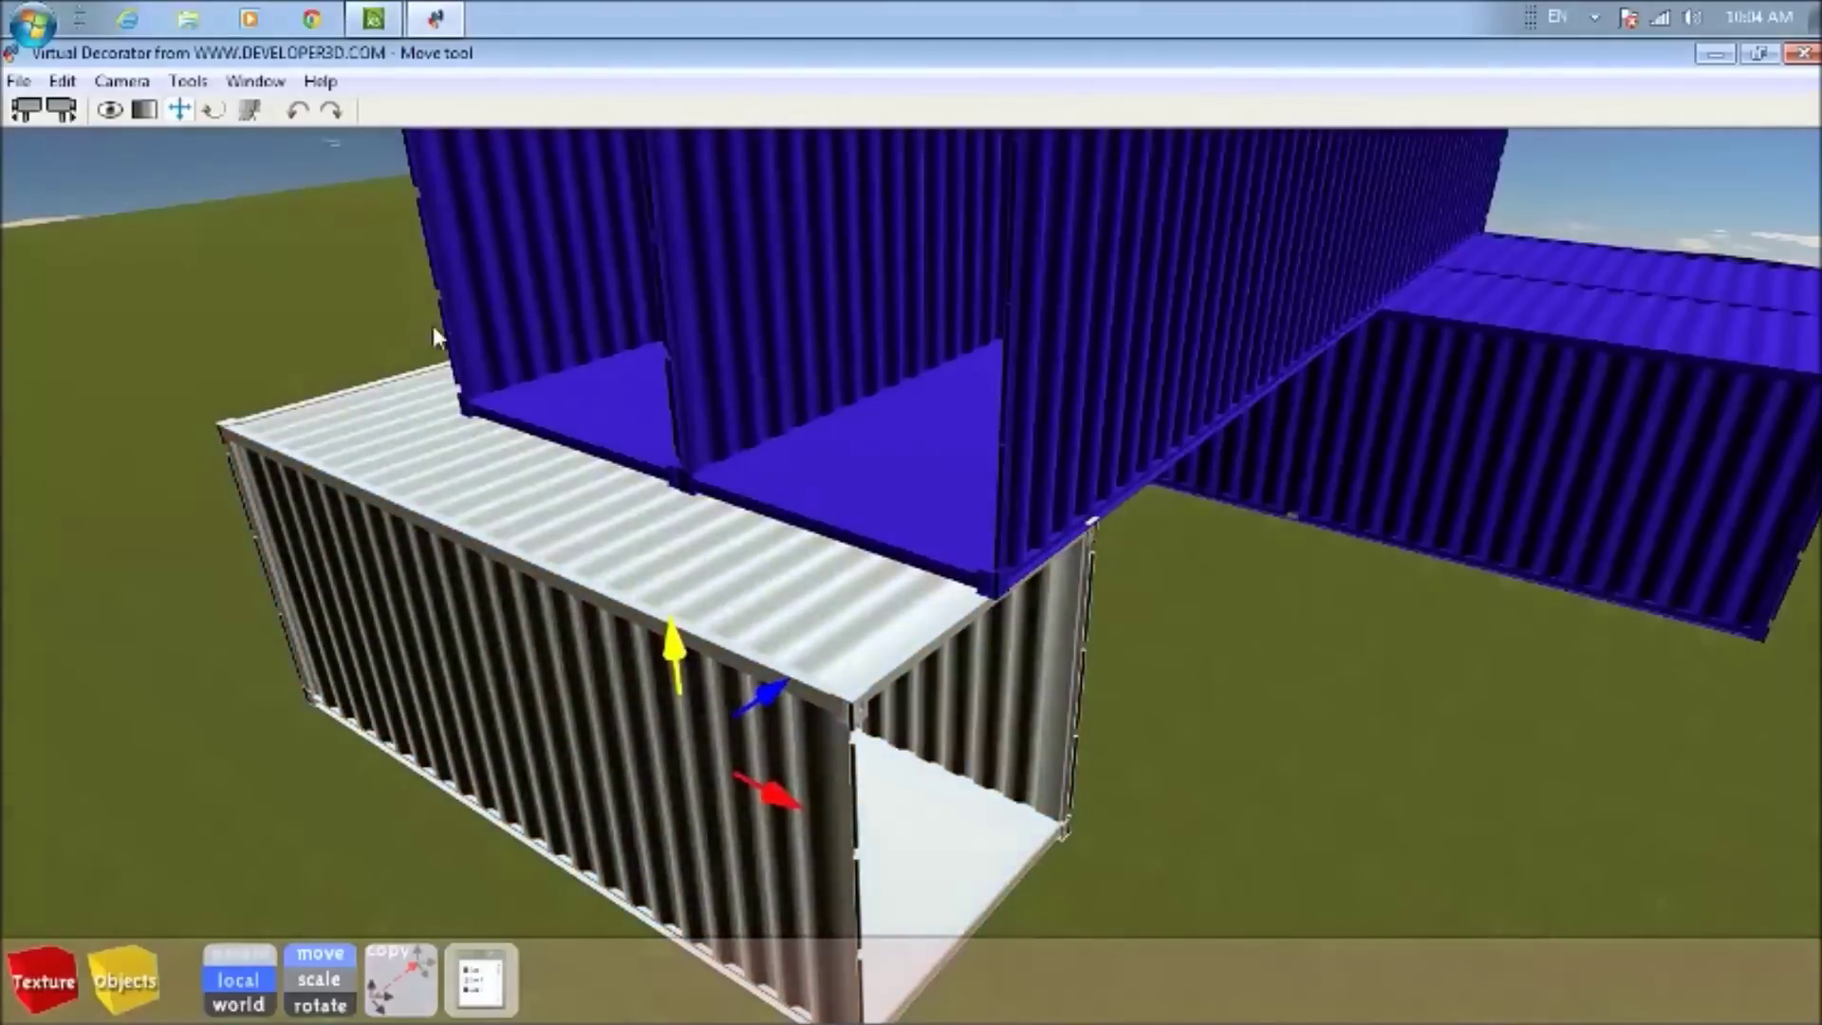
{"action": "left_click", "coordinate": [109, 109]}
{"action": "left_click_drag", "start_coordinate": [99, 530], "coordinate": [589, 736]}
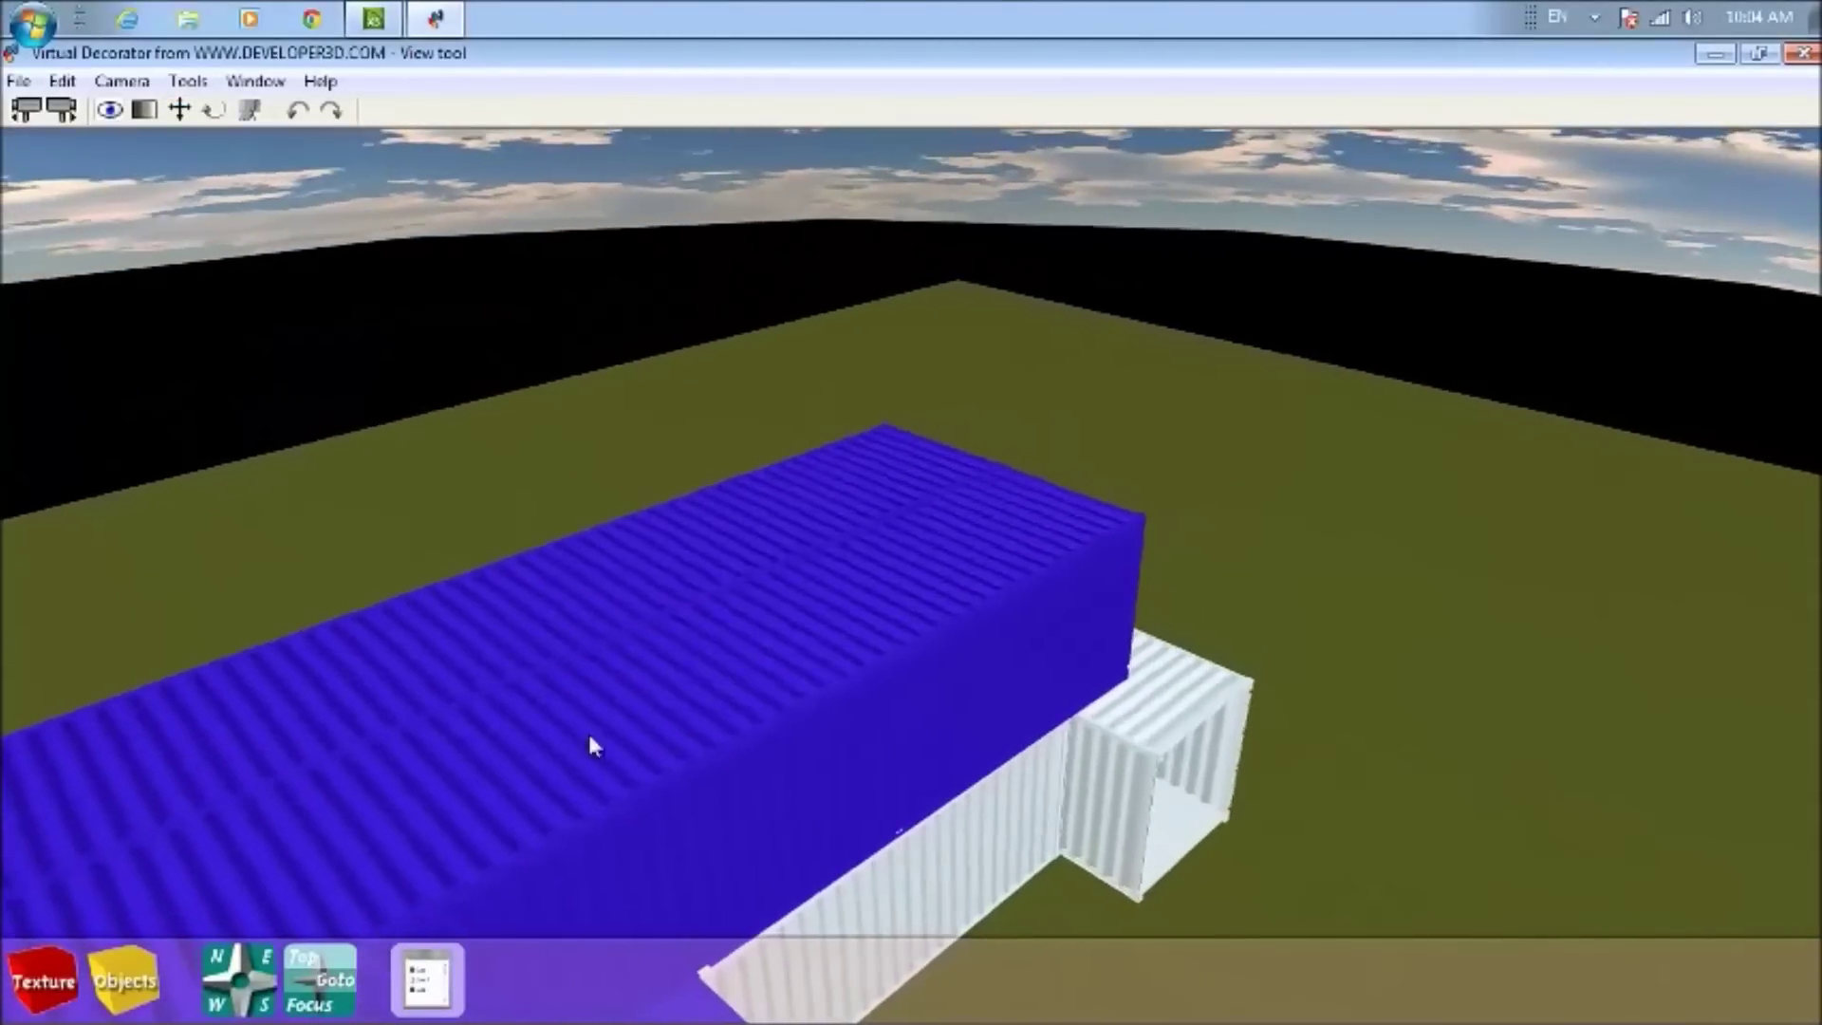
{"action": "left_click_drag", "start_coordinate": [1063, 885], "coordinate": [964, 479]}
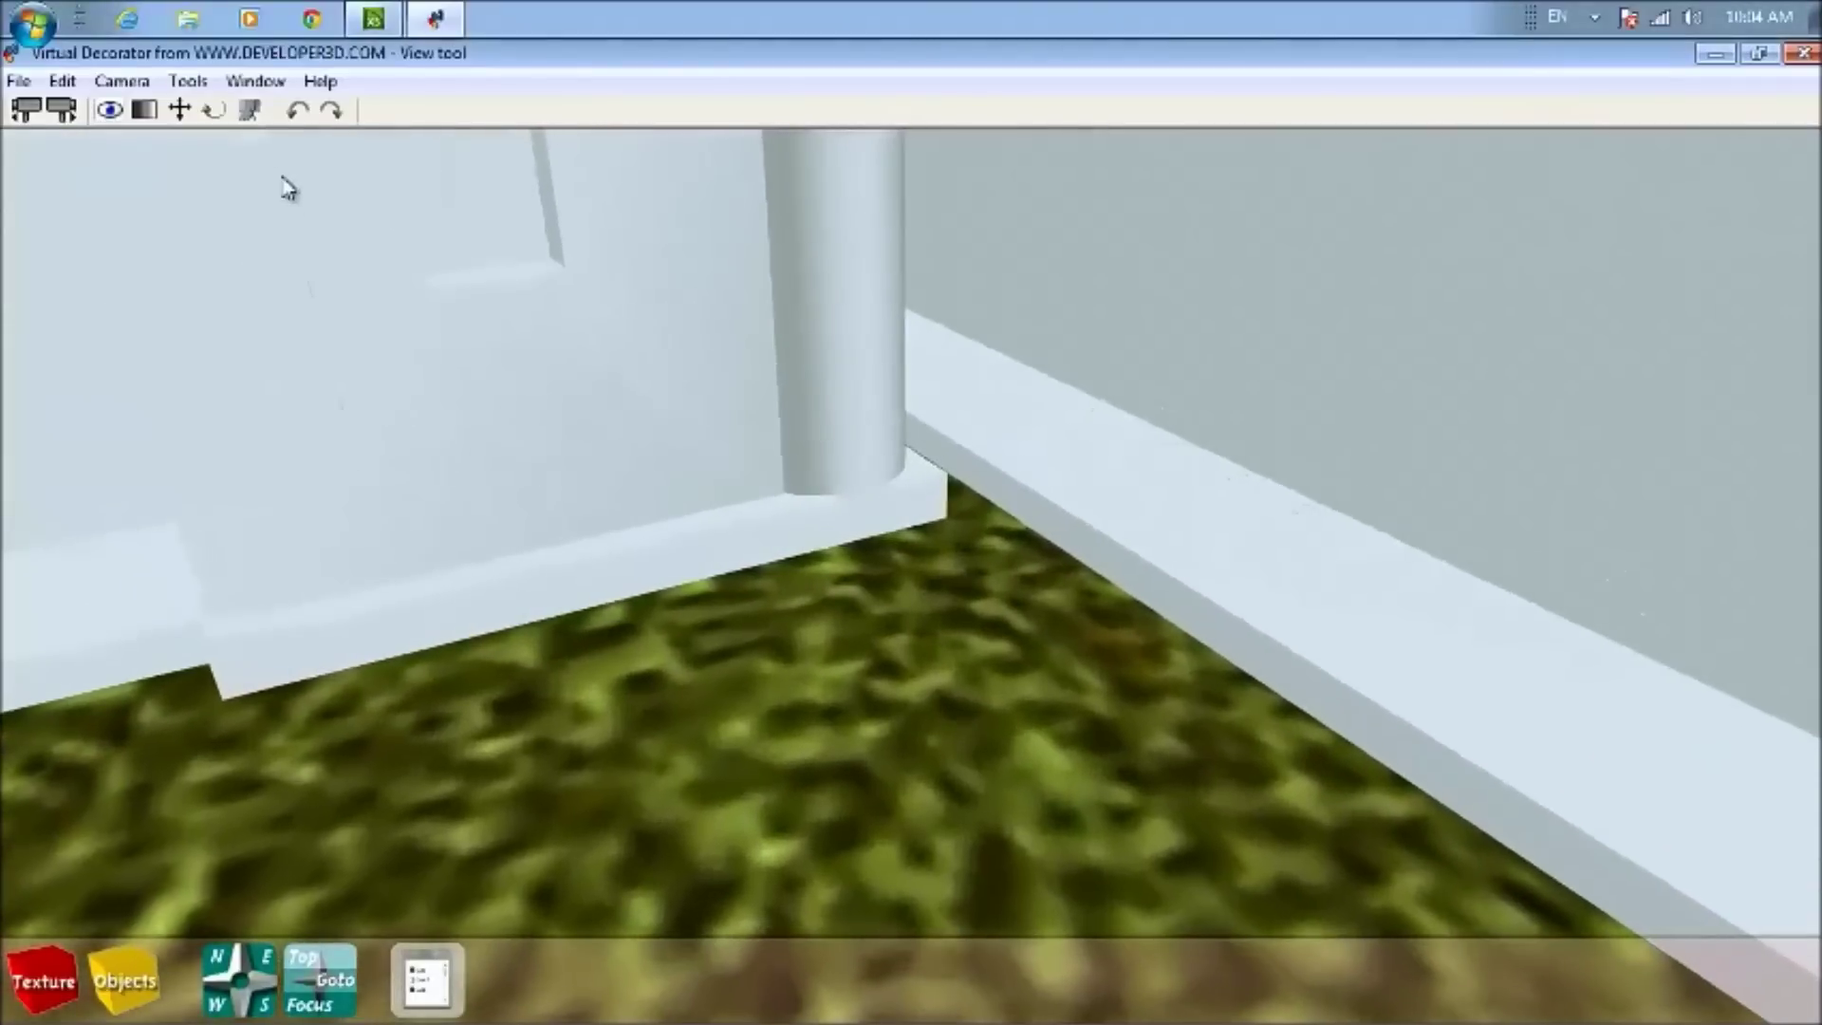
{"action": "left_click", "coordinate": [179, 112]}
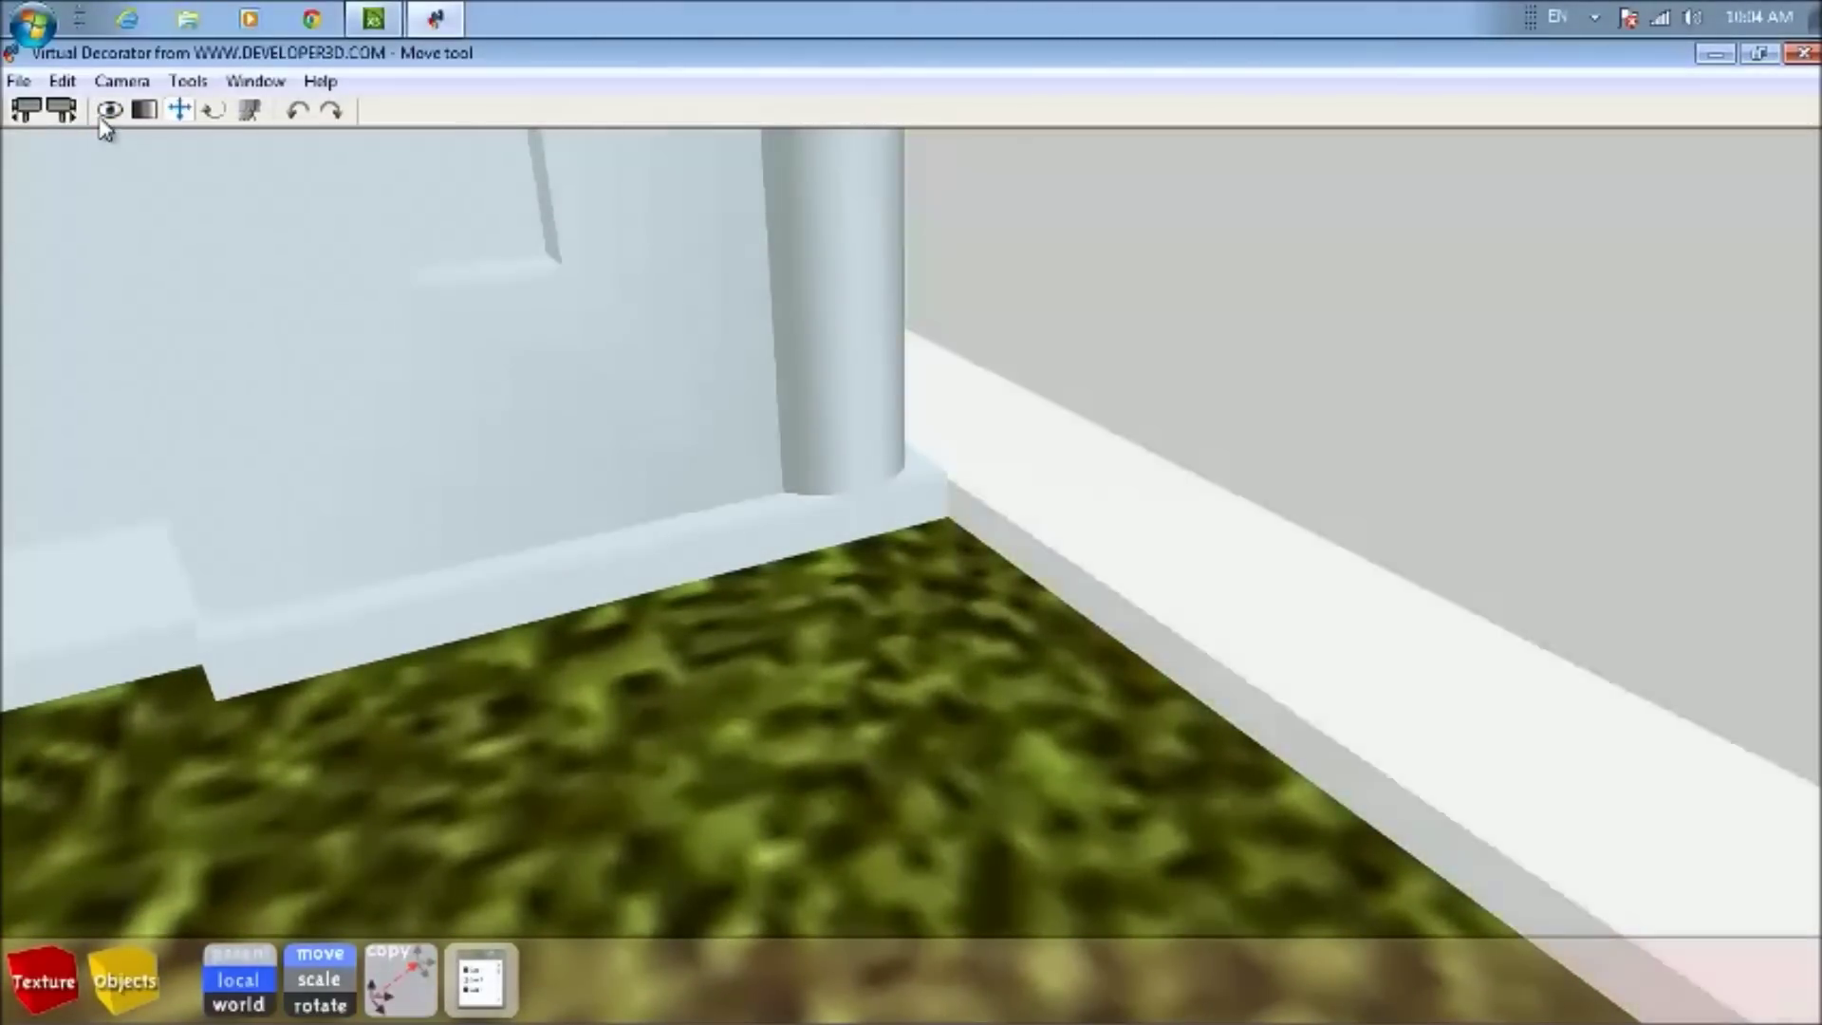
{"action": "left_click", "coordinate": [109, 110]}
{"action": "scroll", "coordinate": [648, 756], "scroll_direction": "down", "scroll_amount": 10}
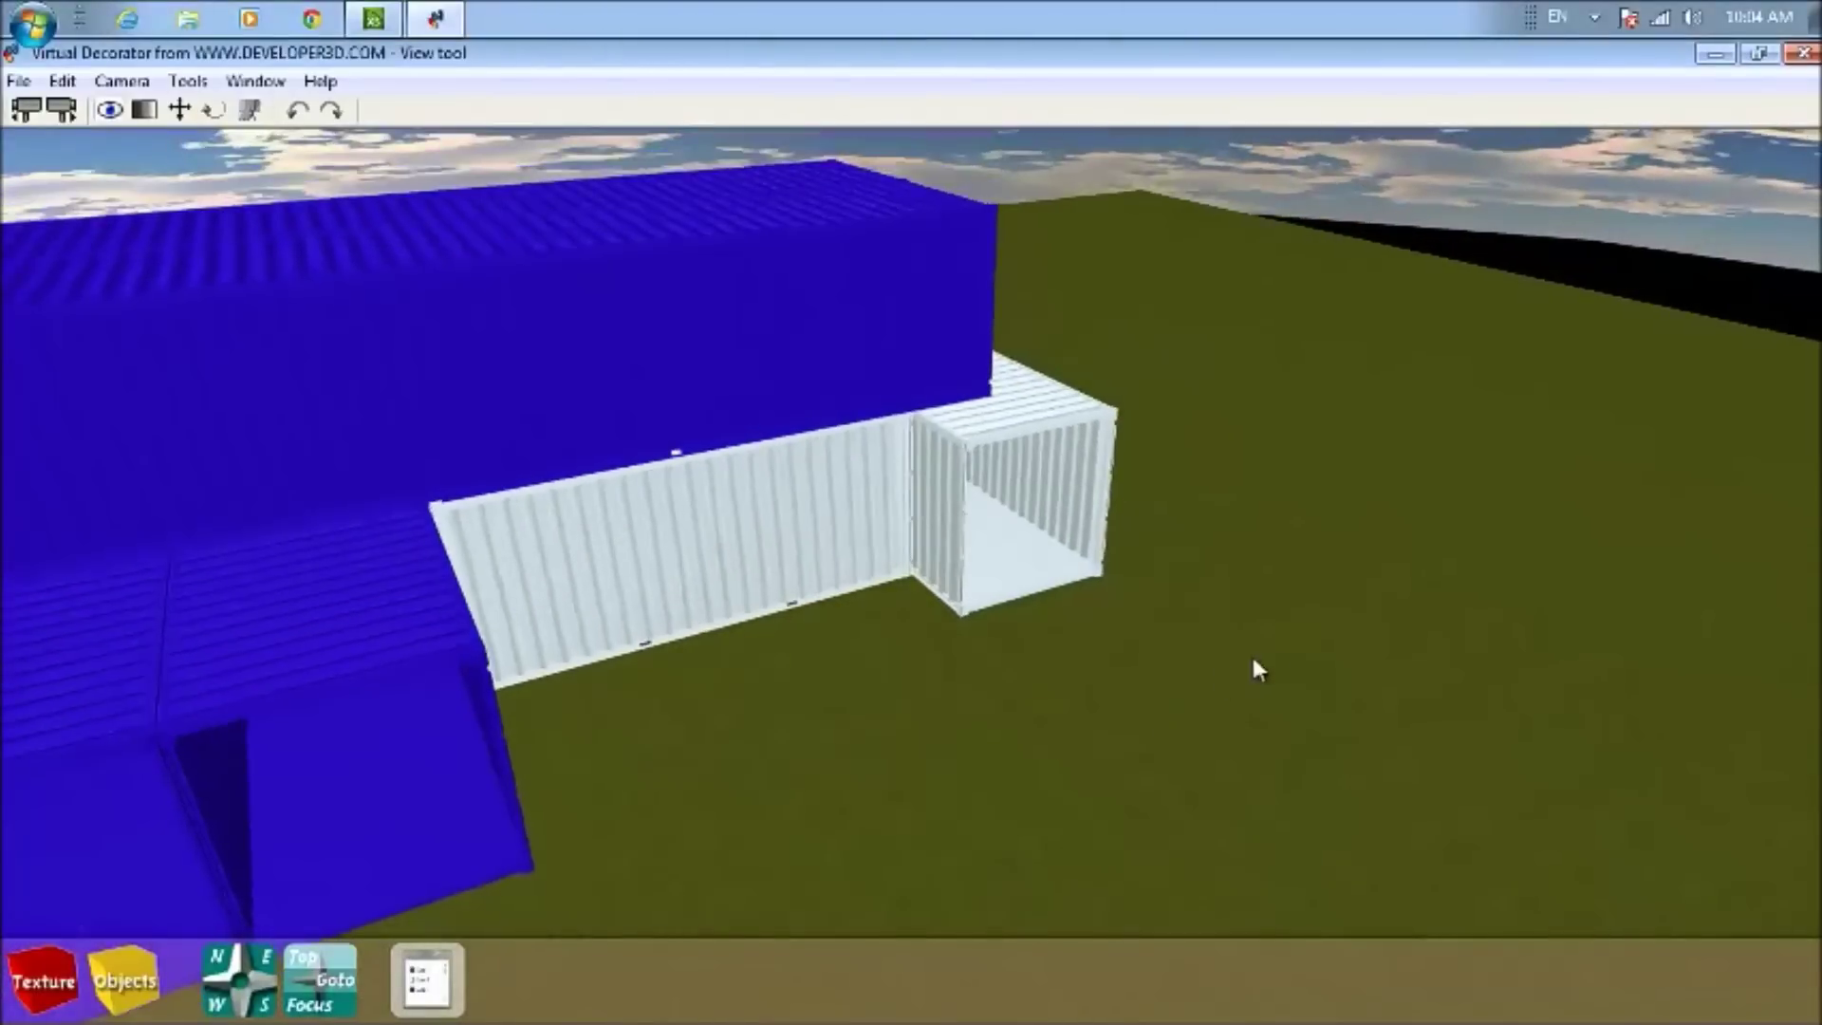
{"action": "left_click_drag", "start_coordinate": [1259, 648], "coordinate": [1260, 643]}
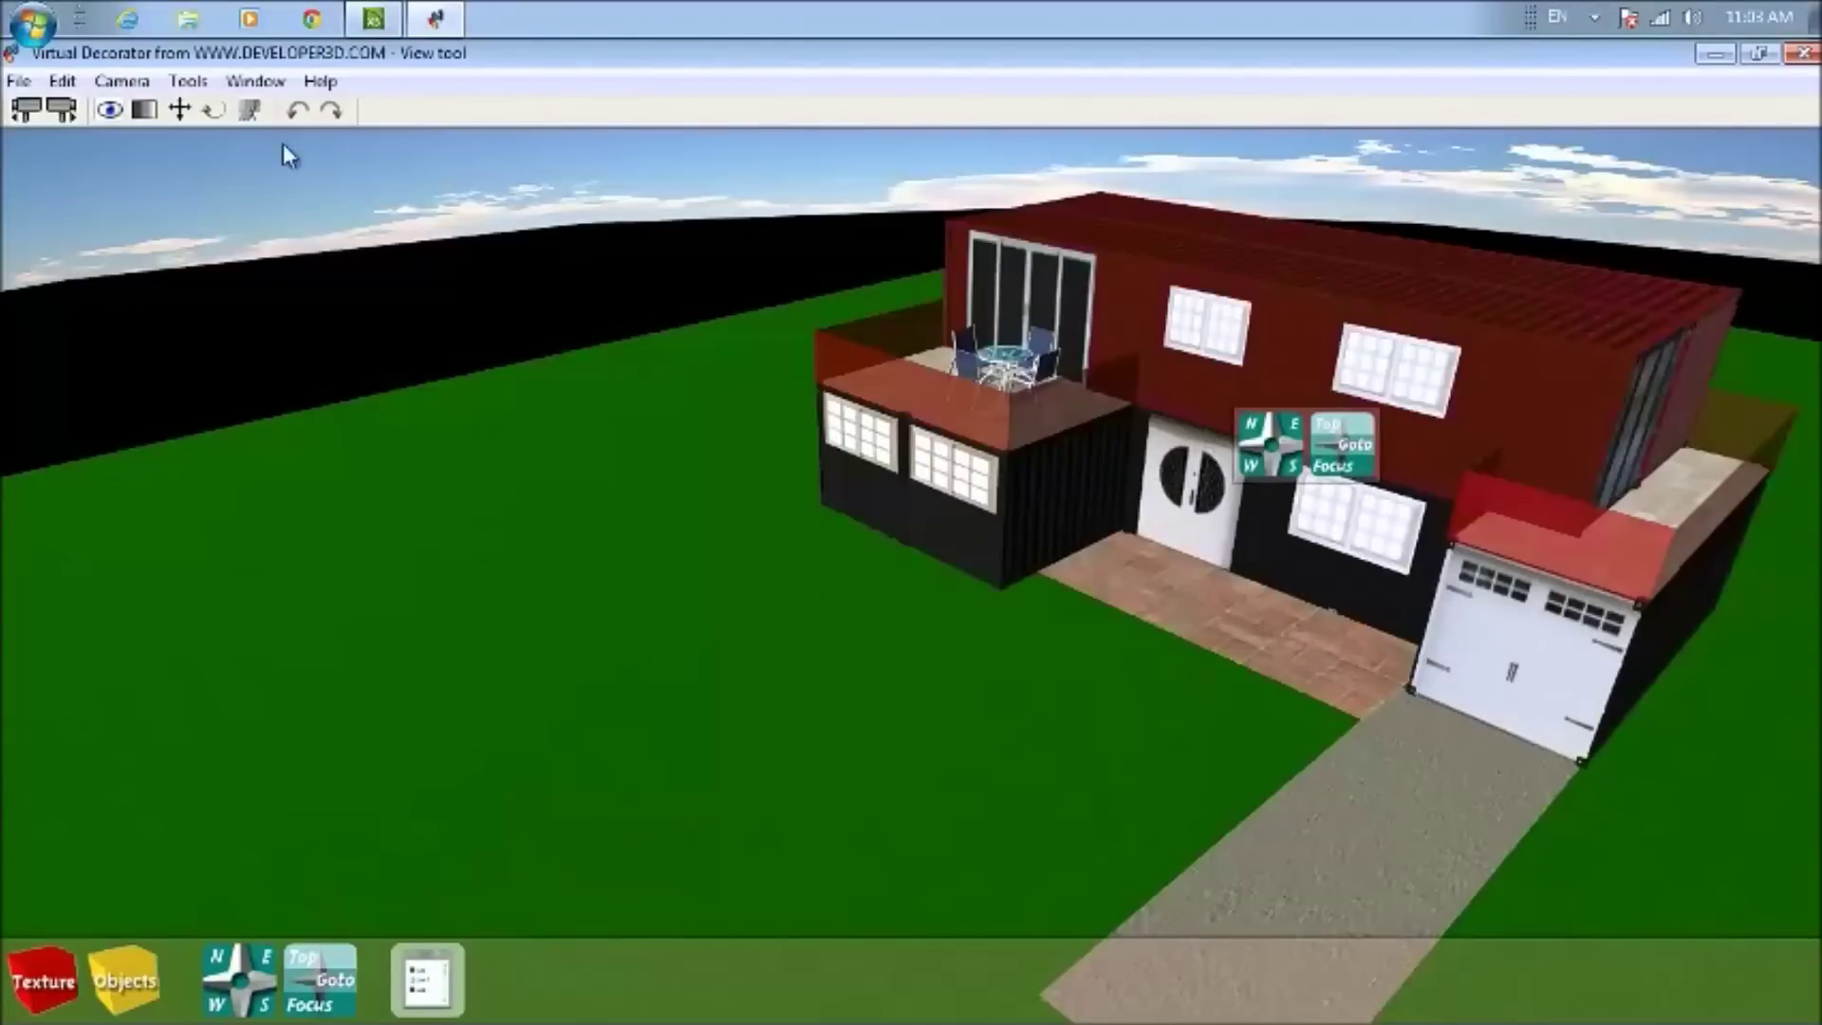
Orbit and zoom in on the container house's front entrance and garage
{"action": "mouse_move", "coordinate": [611, 709]}
{"action": "left_mouse_down"}
{"action": "mouse_move", "coordinate": [573, 718]}
{"action": "mouse_move", "coordinate": [605, 708]}
{"action": "left_mouse_up"}
{"action": "left_click_drag", "start_coordinate": [604, 708], "coordinate": [607, 708]}
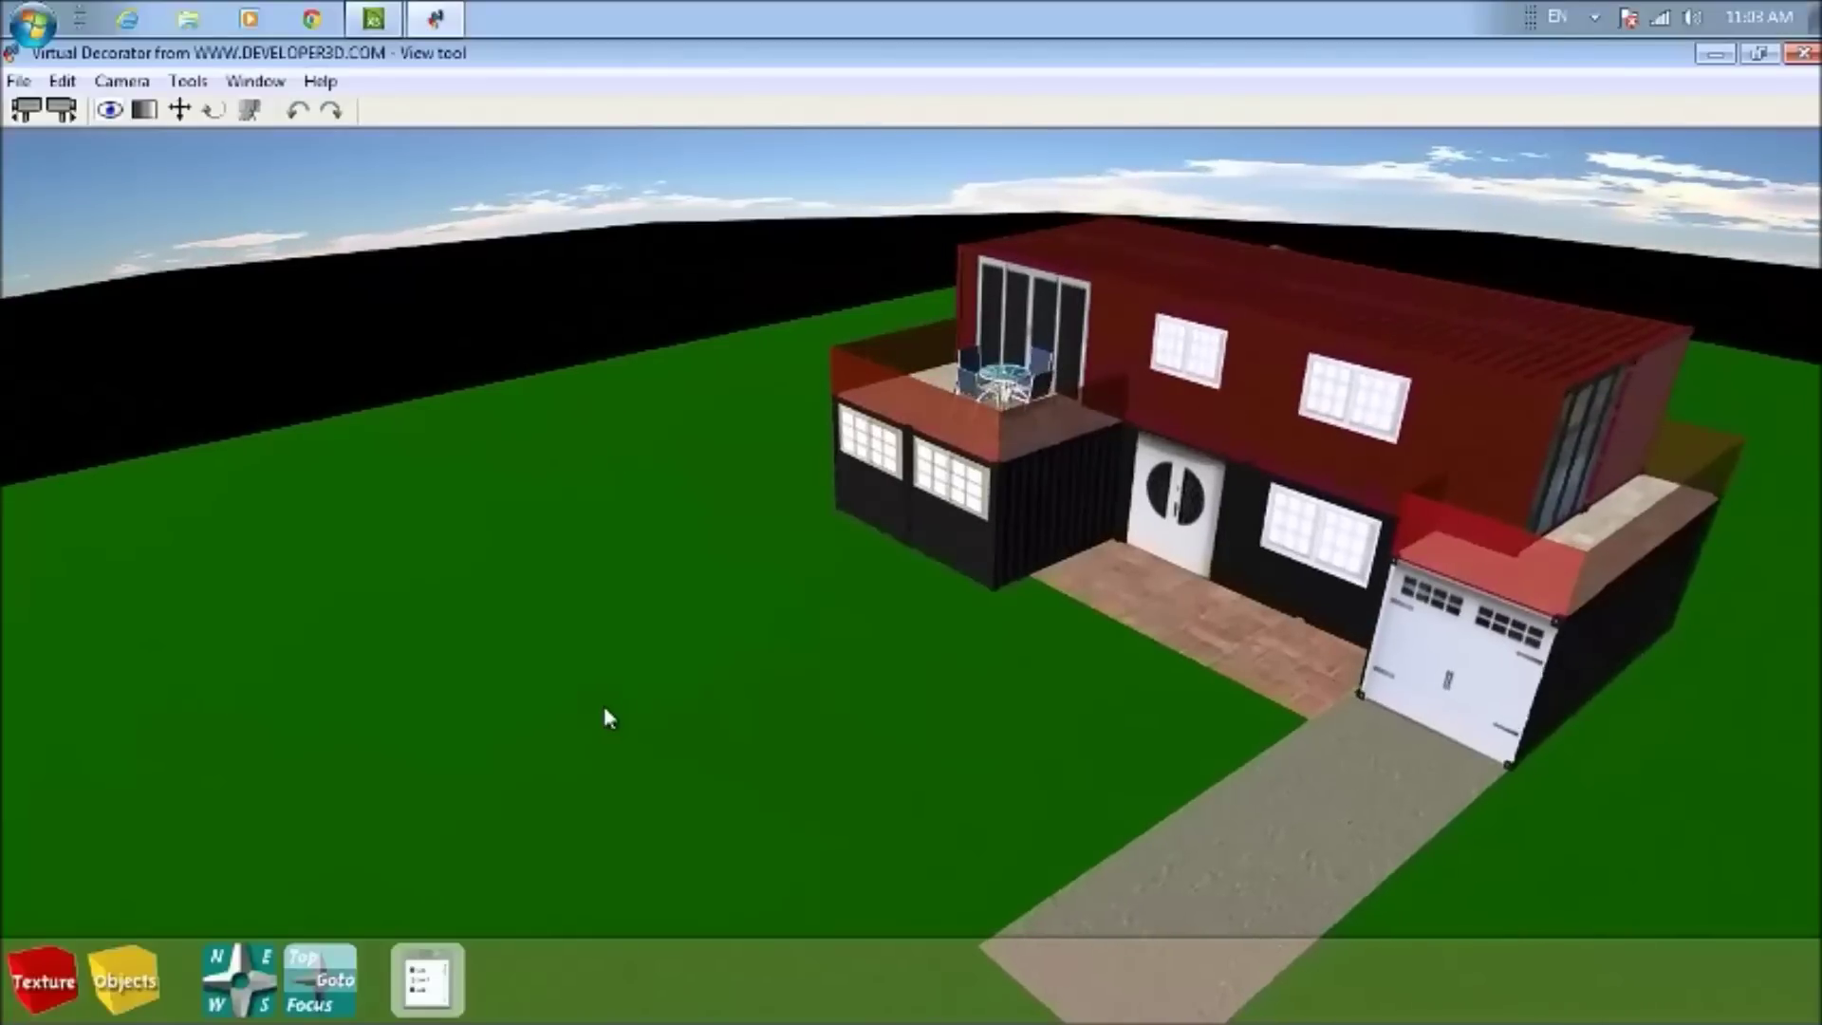
{"action": "left_click", "coordinate": [606, 707]}
{"action": "scroll", "coordinate": [608, 714], "scroll_direction": "up", "scroll_amount": 2}
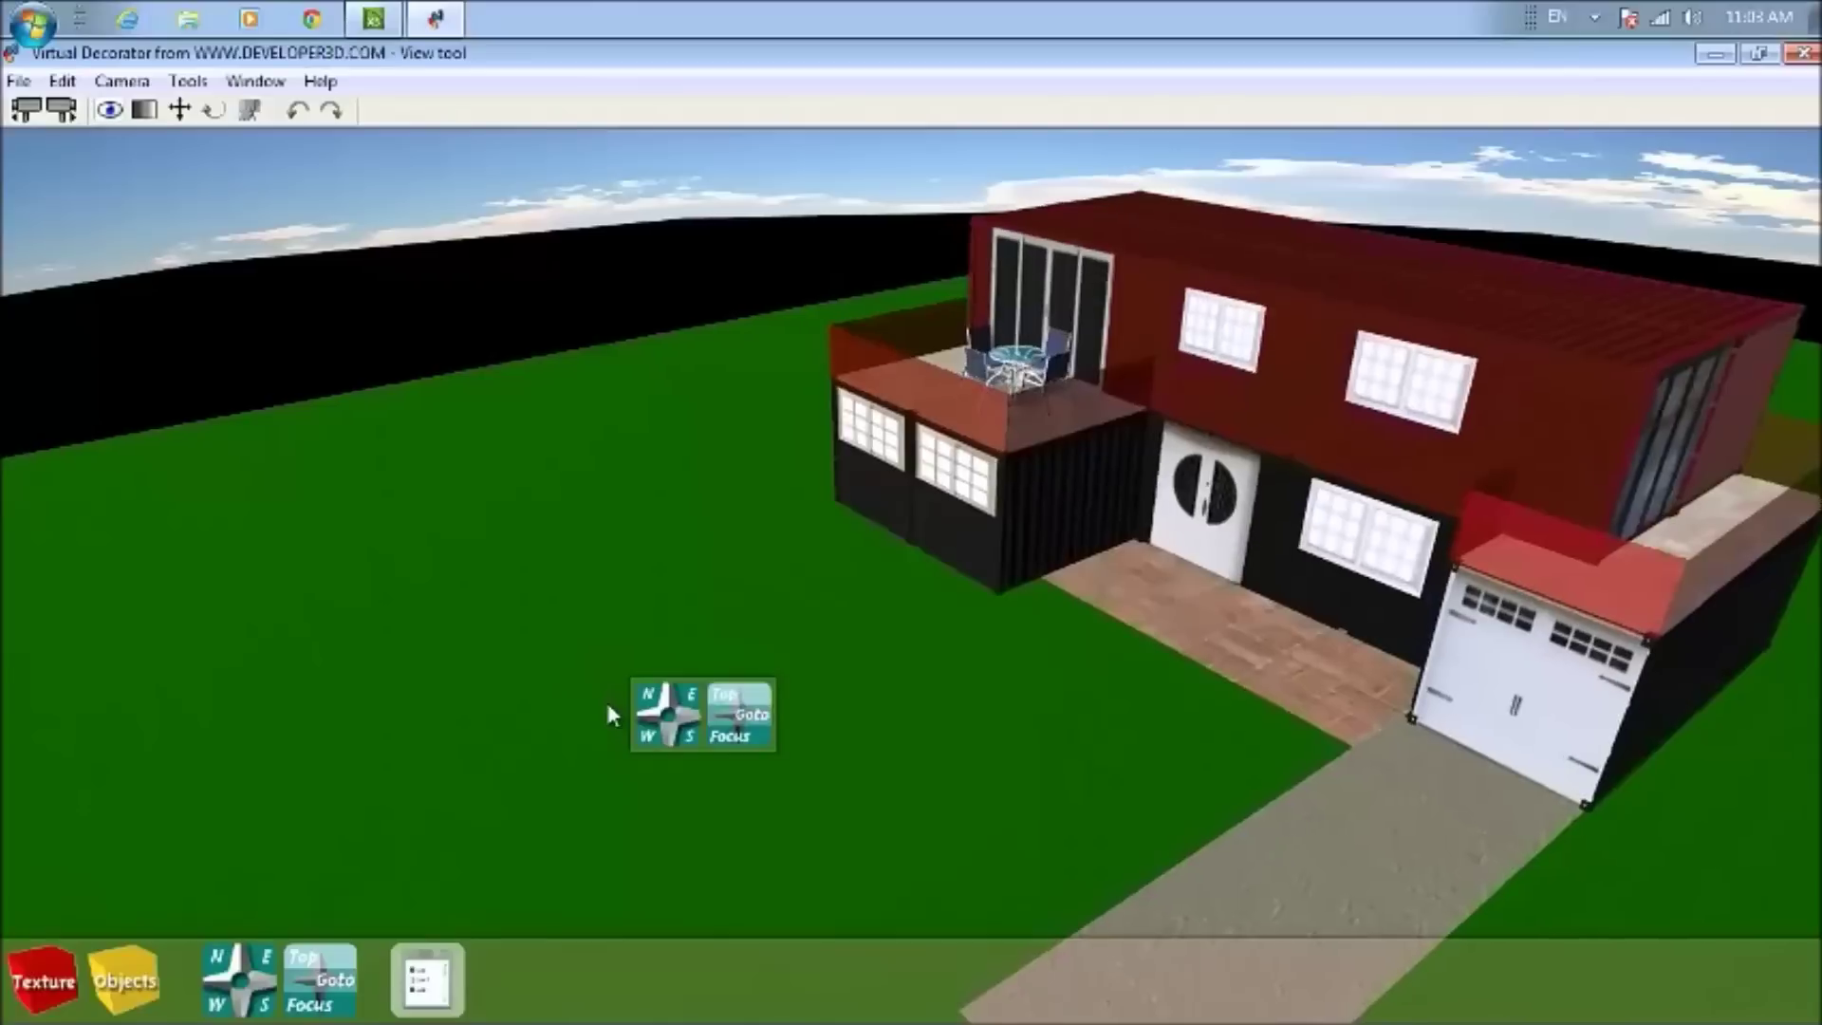
{"action": "scroll", "coordinate": [607, 715], "scroll_direction": "up", "scroll_amount": 1}
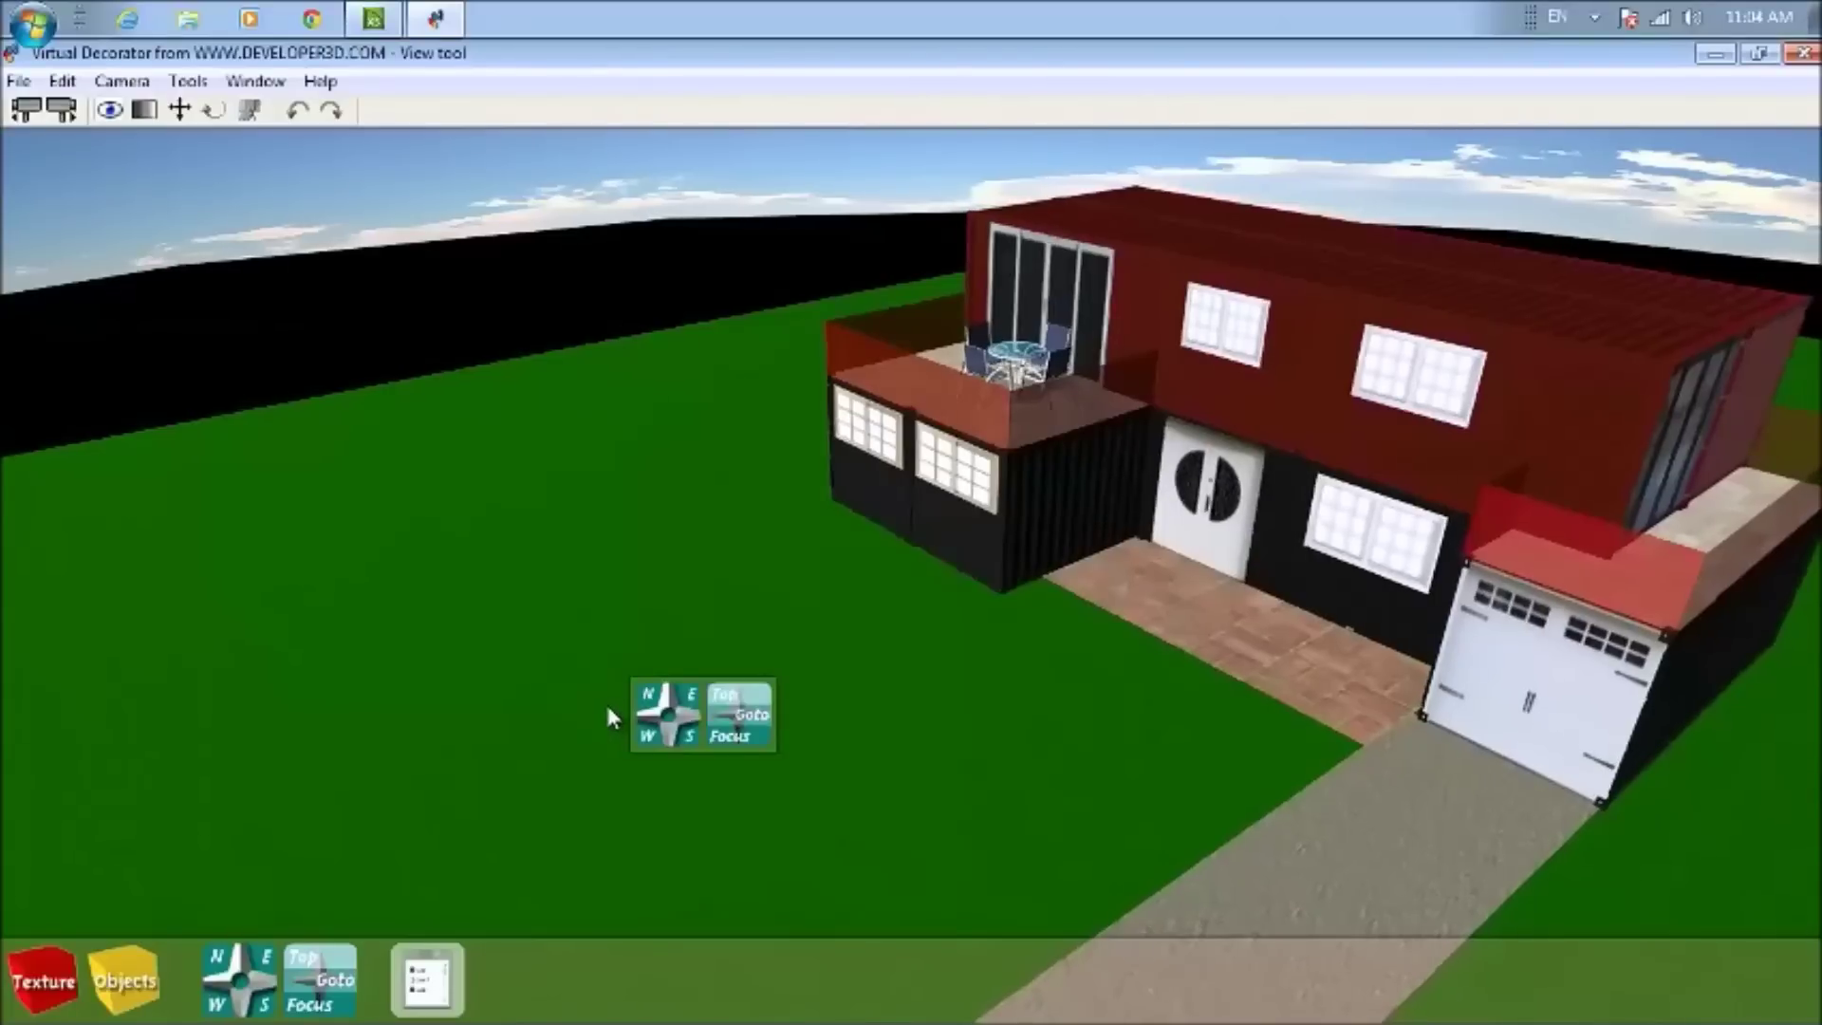
{"action": "mouse_move", "coordinate": [613, 711]}
{"action": "left_mouse_down"}
{"action": "mouse_move", "coordinate": [578, 723]}
{"action": "mouse_move", "coordinate": [604, 710]}
{"action": "left_mouse_up"}
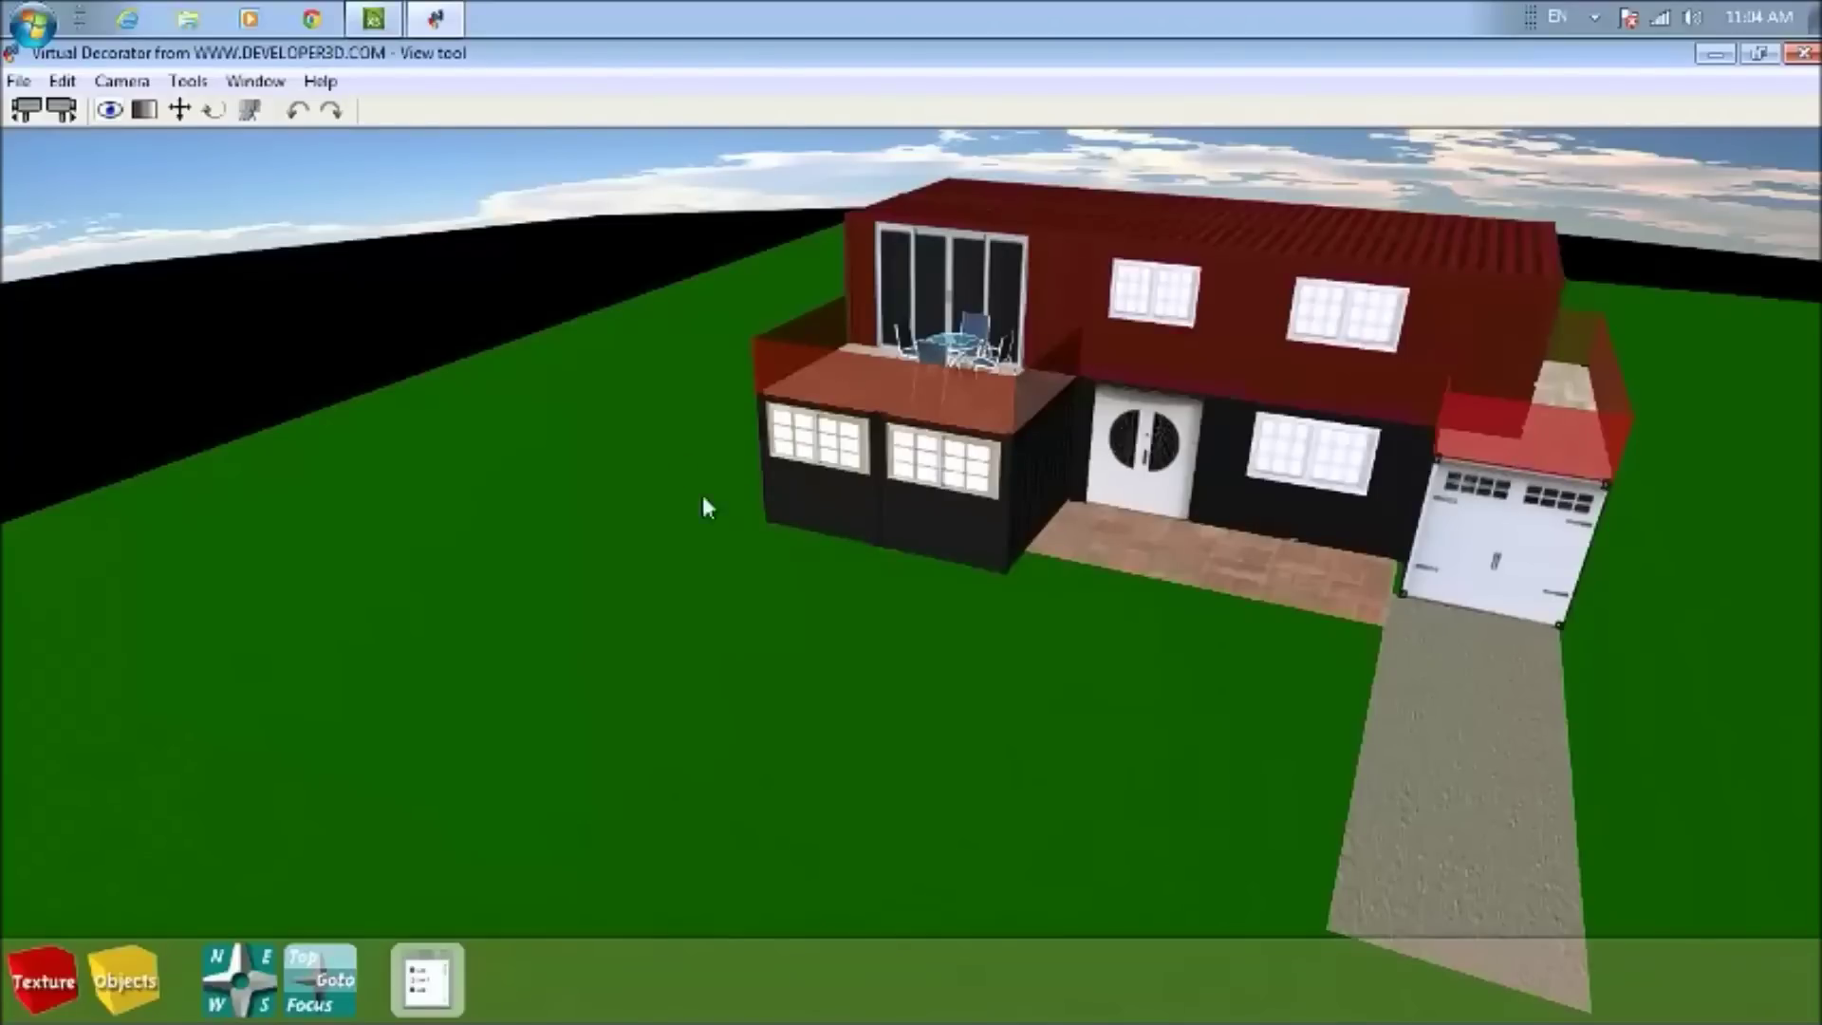
{"action": "scroll", "coordinate": [1111, 478], "scroll_direction": "up", "scroll_amount": 5}
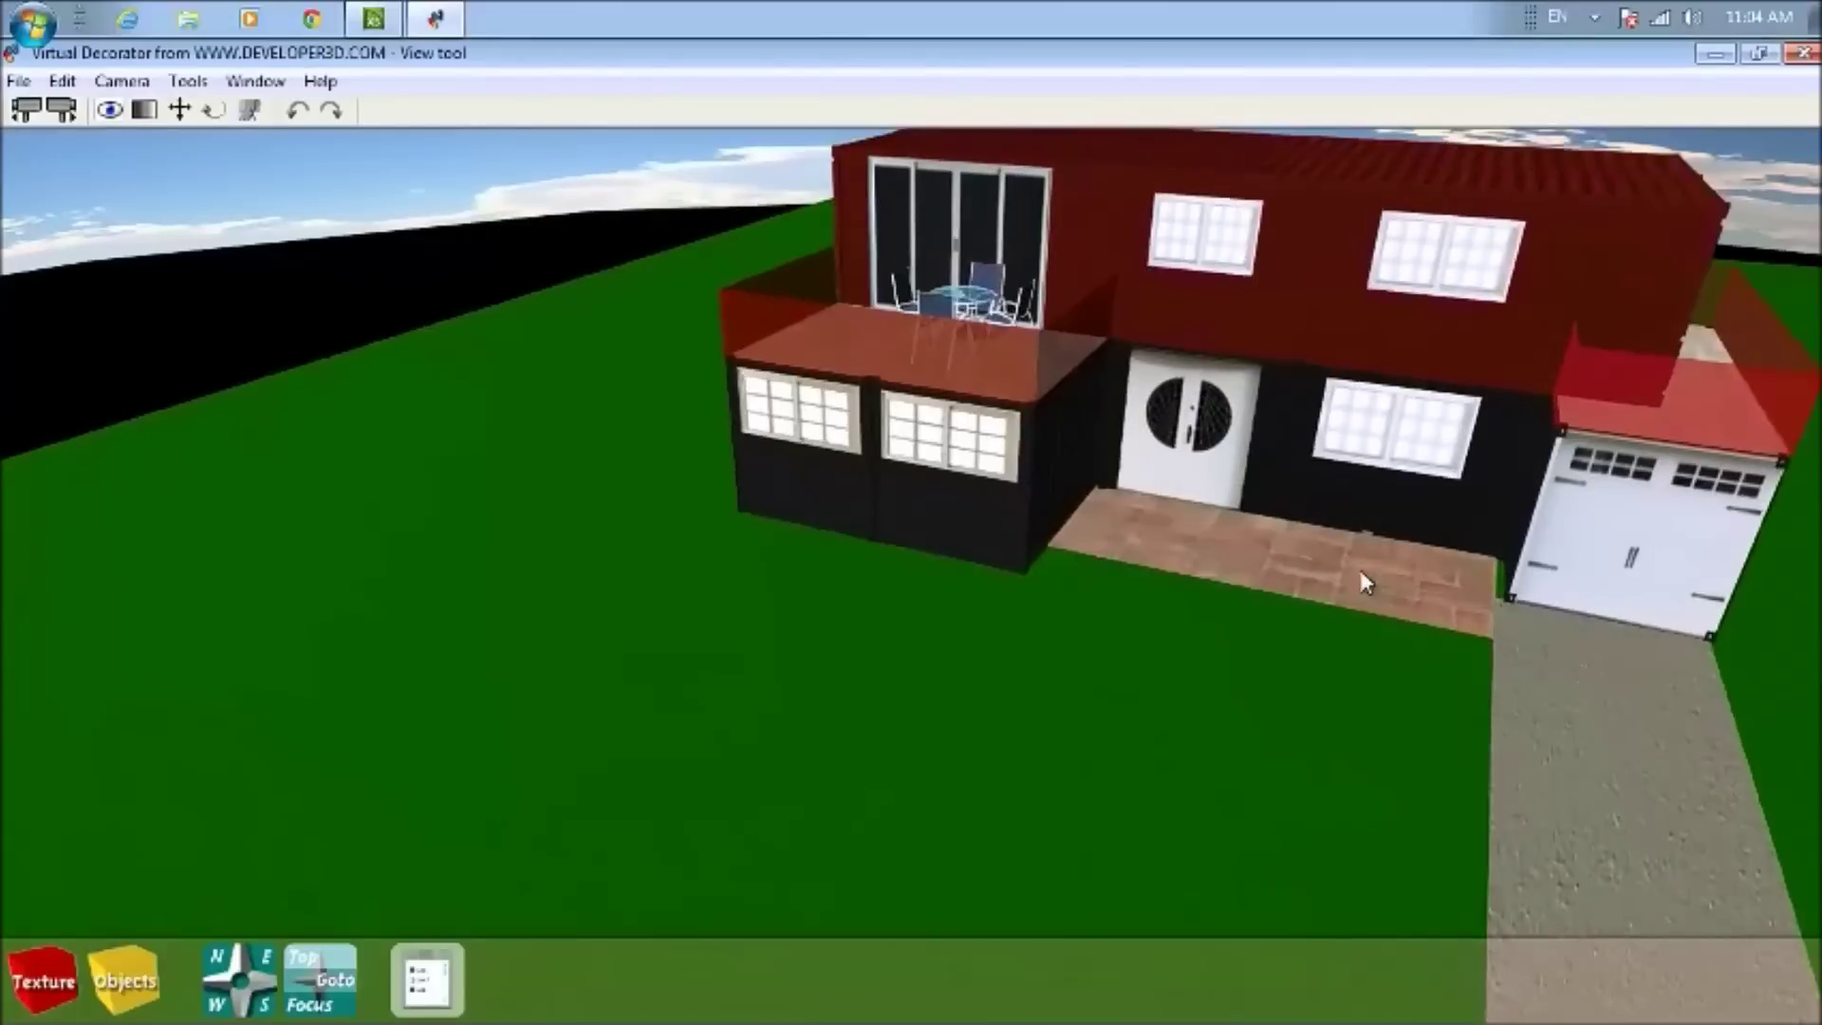
{"action": "scroll", "coordinate": [1339, 583], "scroll_direction": "up", "scroll_amount": 4}
{"action": "scroll", "coordinate": [1009, 492], "scroll_direction": "up", "scroll_amount": 2}
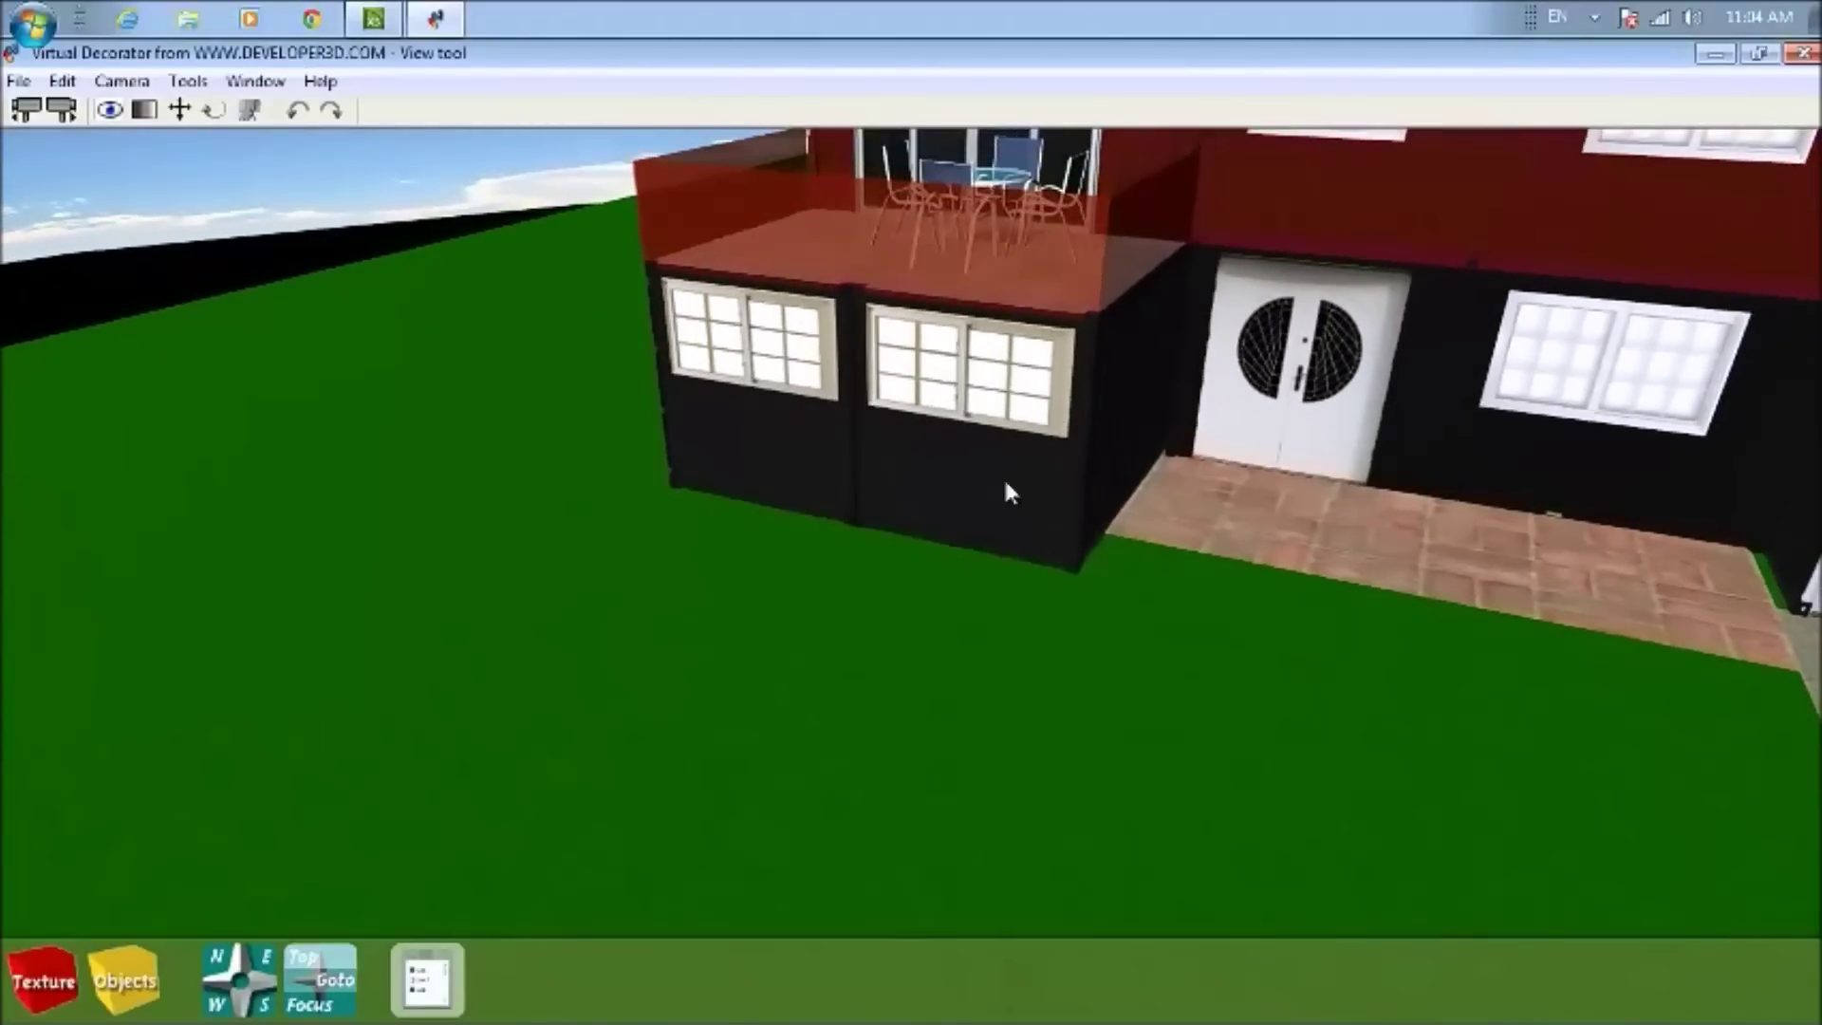
{"action": "scroll", "coordinate": [1646, 438], "scroll_direction": "down", "scroll_amount": 5}
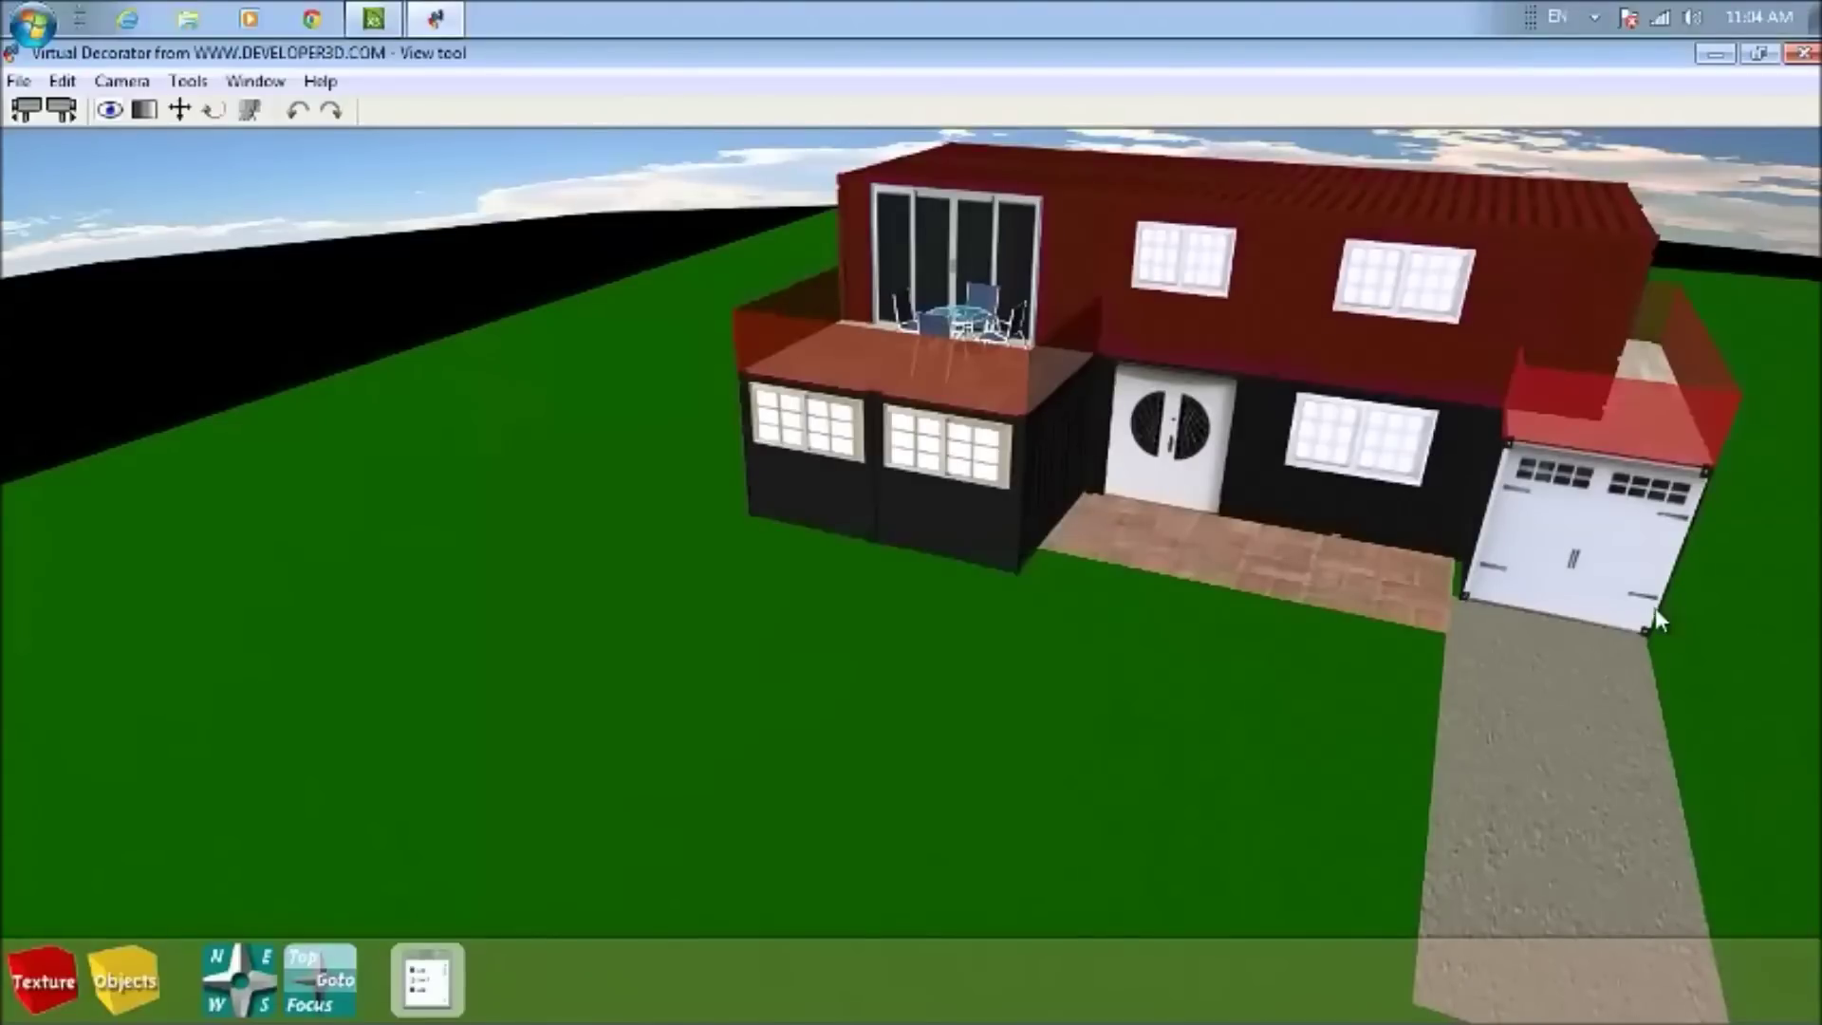
{"action": "scroll", "coordinate": [1643, 617], "scroll_direction": "down", "scroll_amount": 3}
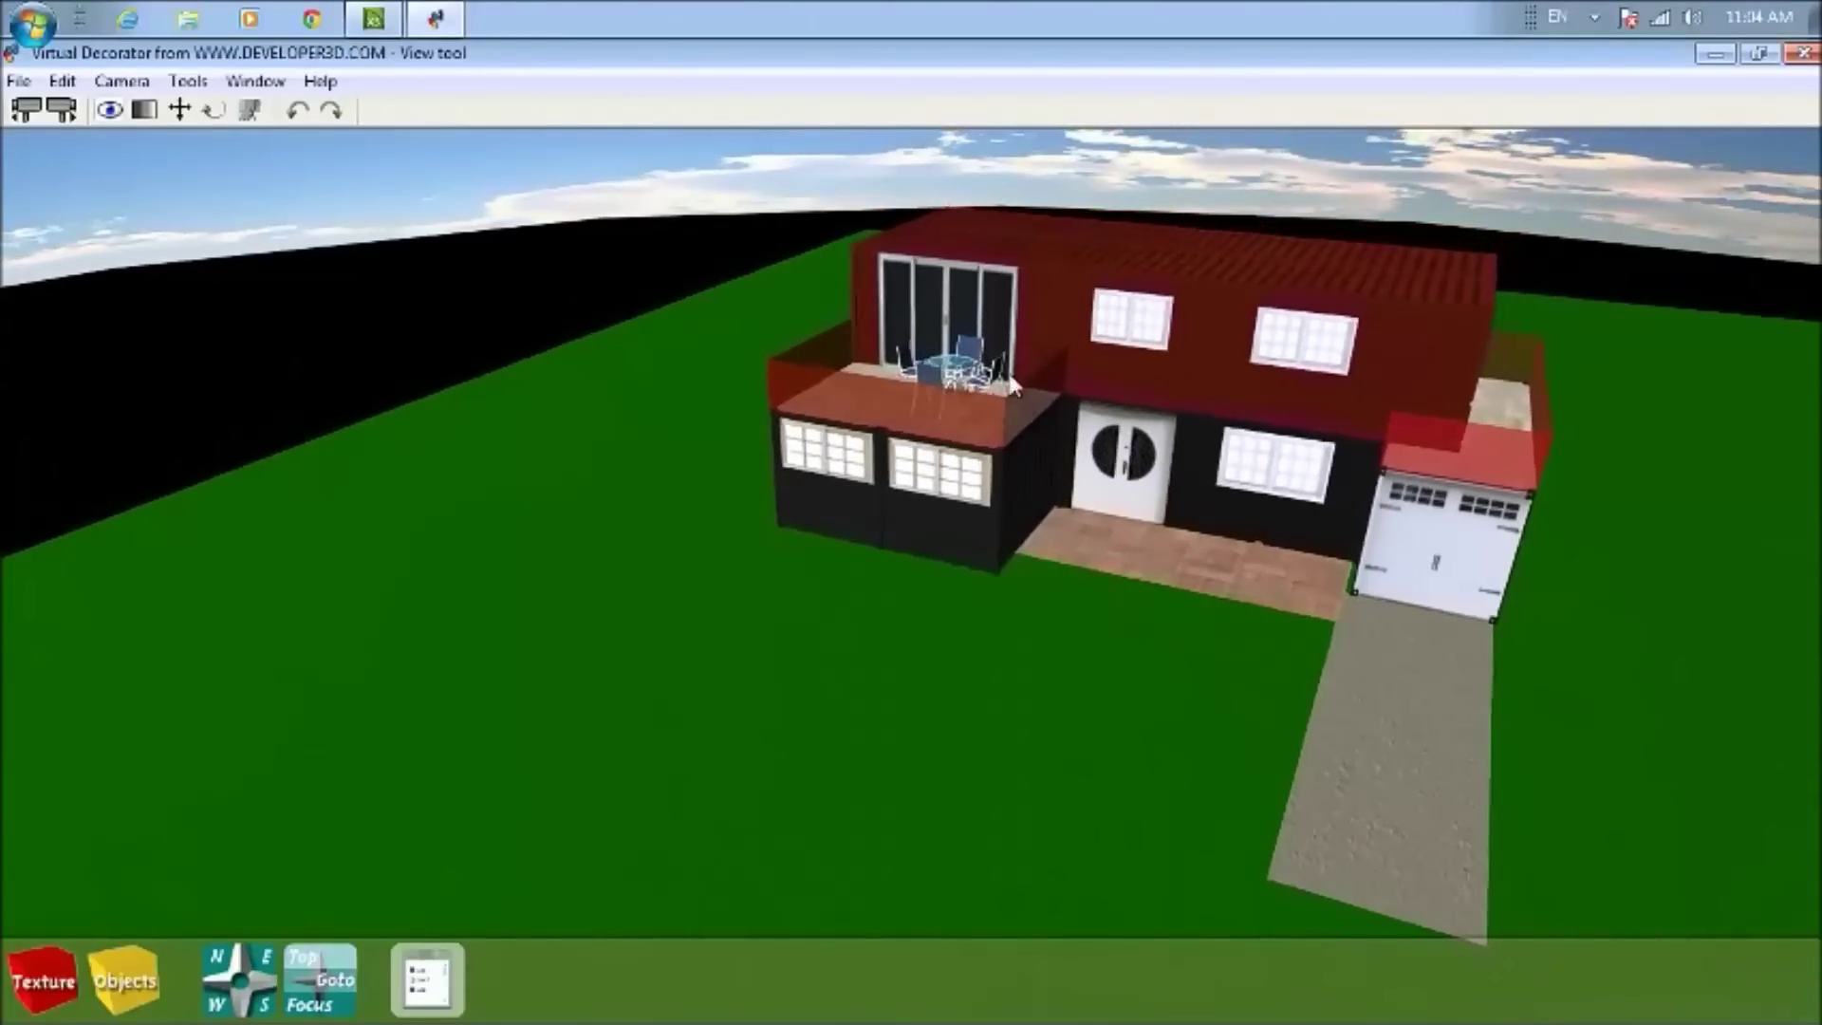
{"action": "scroll", "coordinate": [1012, 360], "scroll_direction": "up", "scroll_amount": 3}
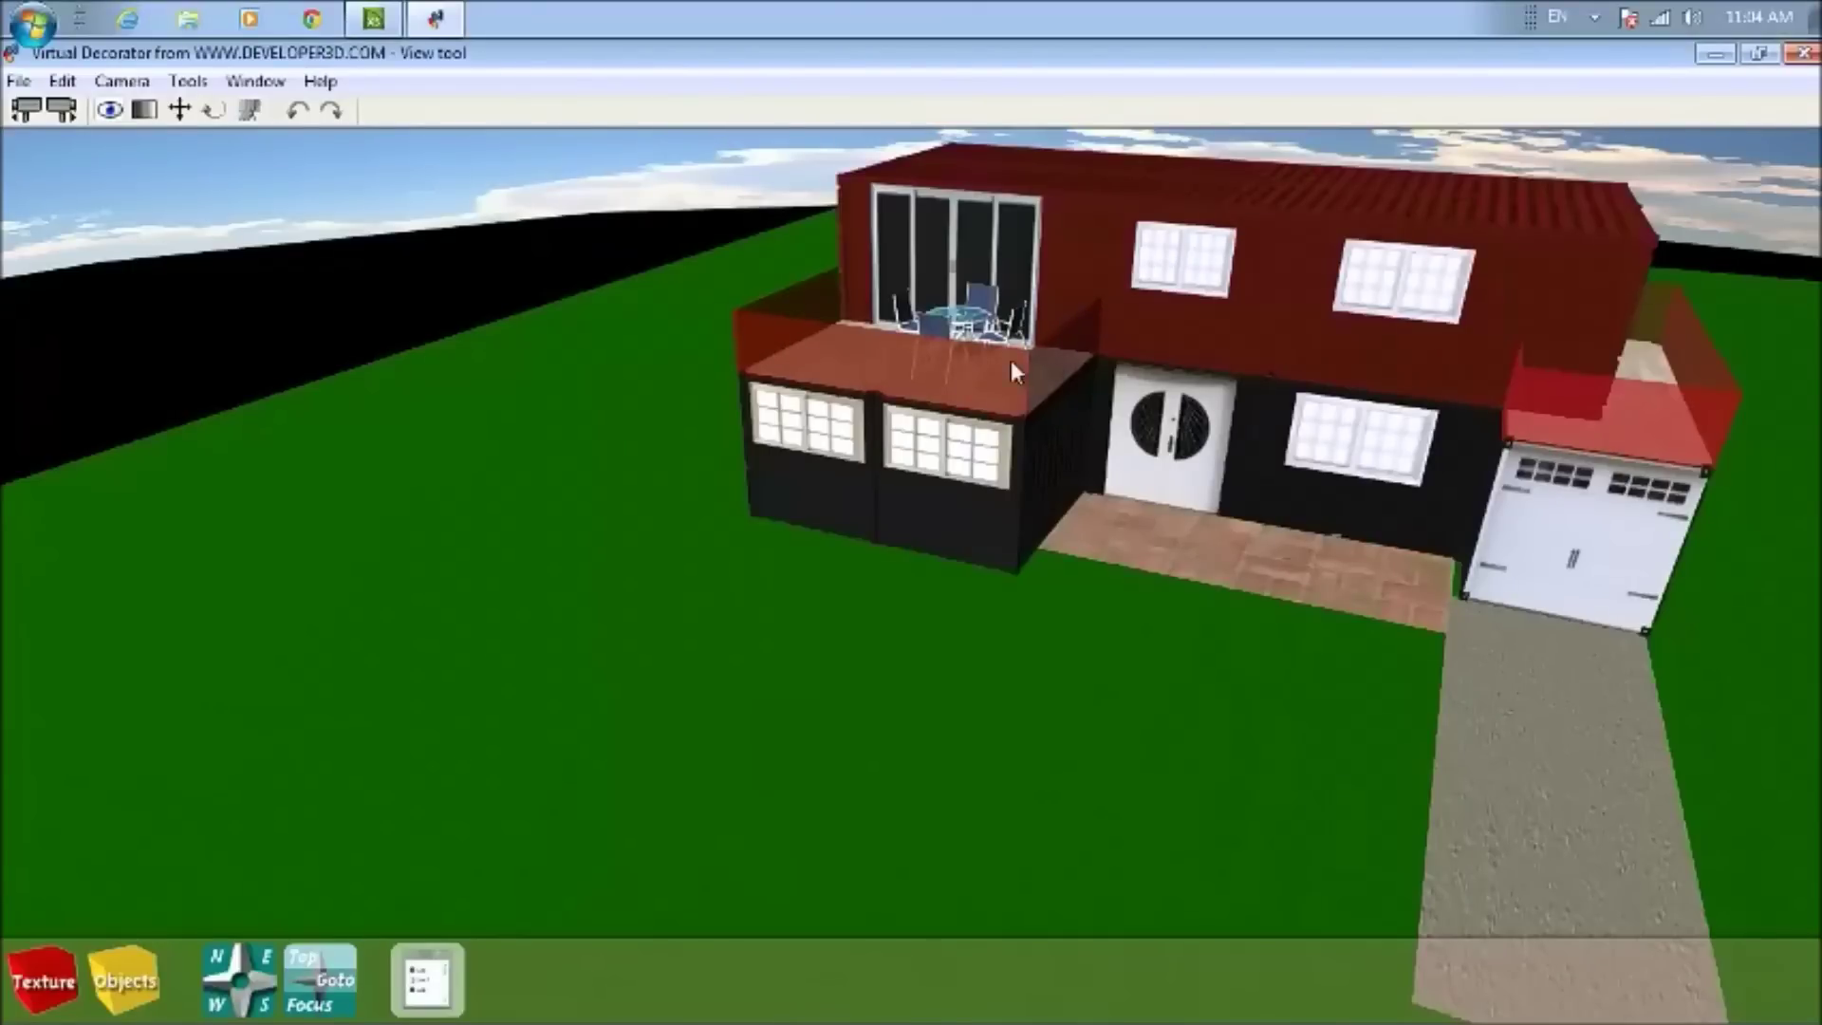
{"action": "scroll", "coordinate": [1604, 400], "scroll_direction": "down", "scroll_amount": 4}
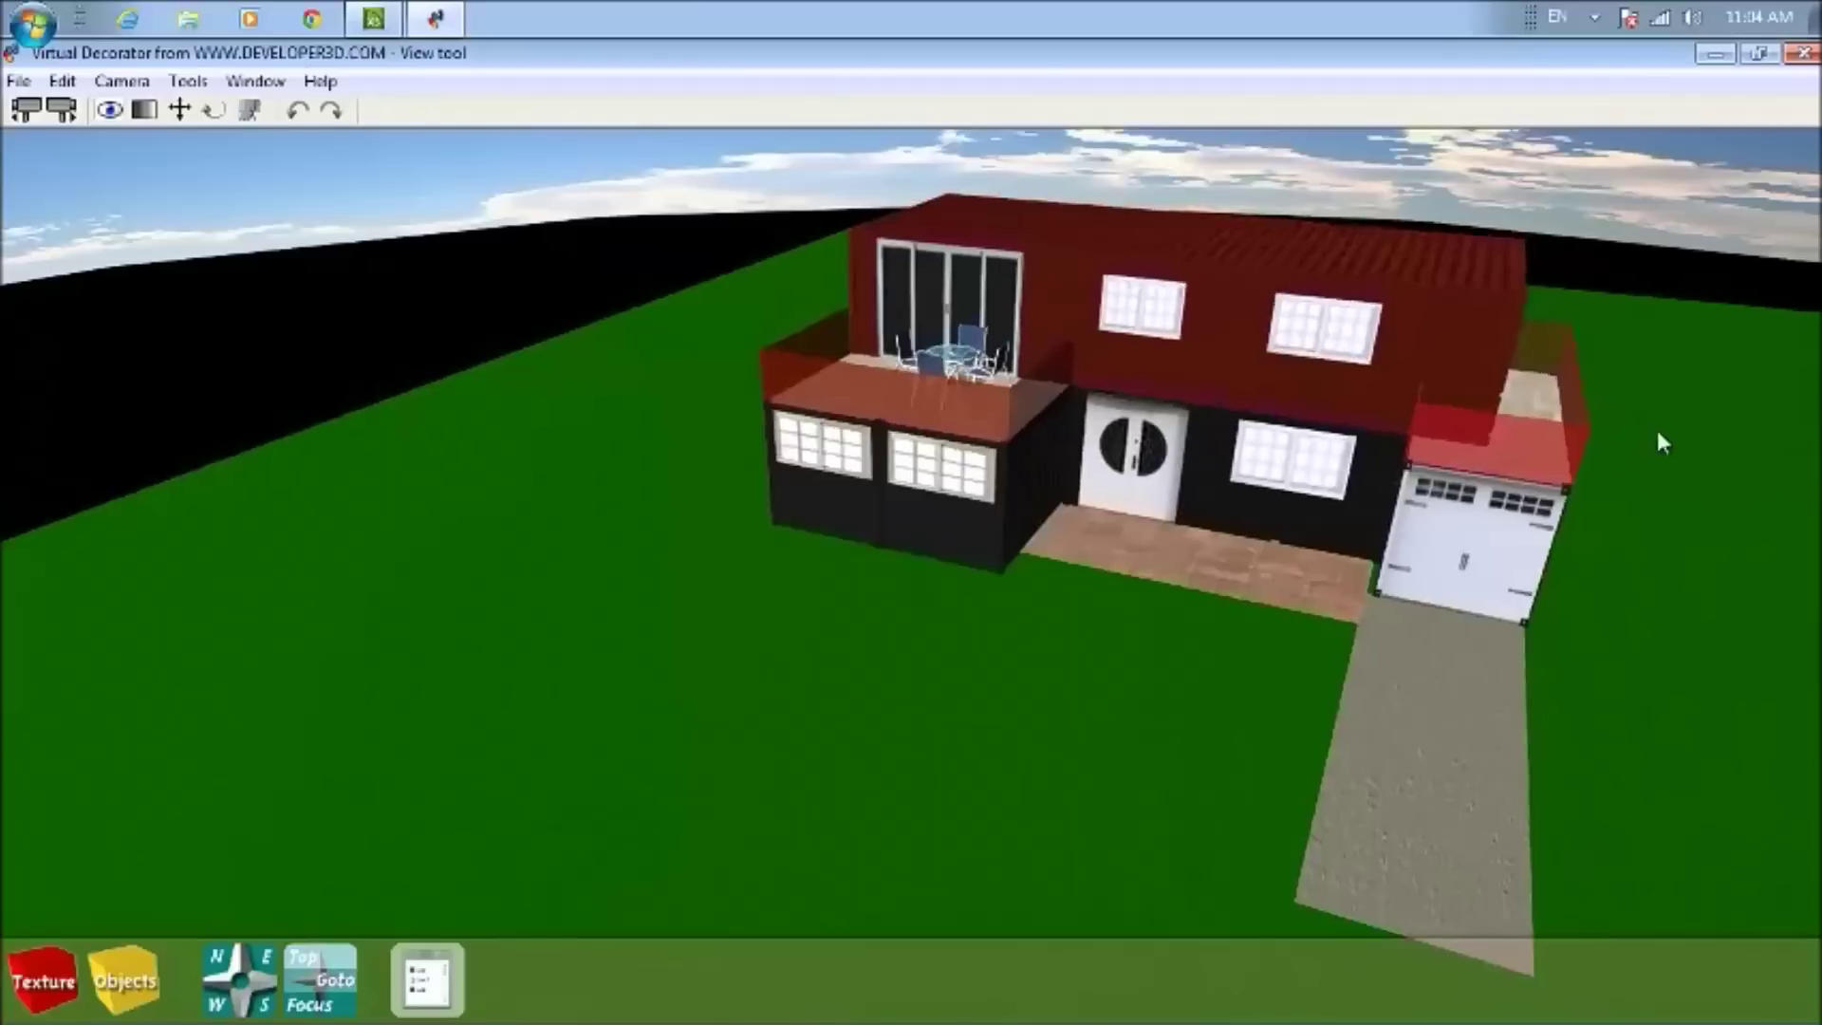
Orbit to the back patio and rooftop terrace, then circle the whole house
{"action": "mouse_move", "coordinate": [1676, 455]}
{"action": "left_mouse_down"}
{"action": "mouse_move", "coordinate": [1656, 484]}
{"action": "mouse_move", "coordinate": [1684, 465]}
{"action": "mouse_move", "coordinate": [1562, 481]}
{"action": "mouse_move", "coordinate": [1686, 460]}
{"action": "mouse_move", "coordinate": [1695, 367]}
{"action": "mouse_move", "coordinate": [1684, 454]}
{"action": "left_mouse_up"}
{"action": "scroll", "coordinate": [1686, 463], "scroll_direction": "down", "scroll_amount": 3}
{"action": "left_click_drag", "start_coordinate": [1552, 824], "coordinate": [870, 581]}
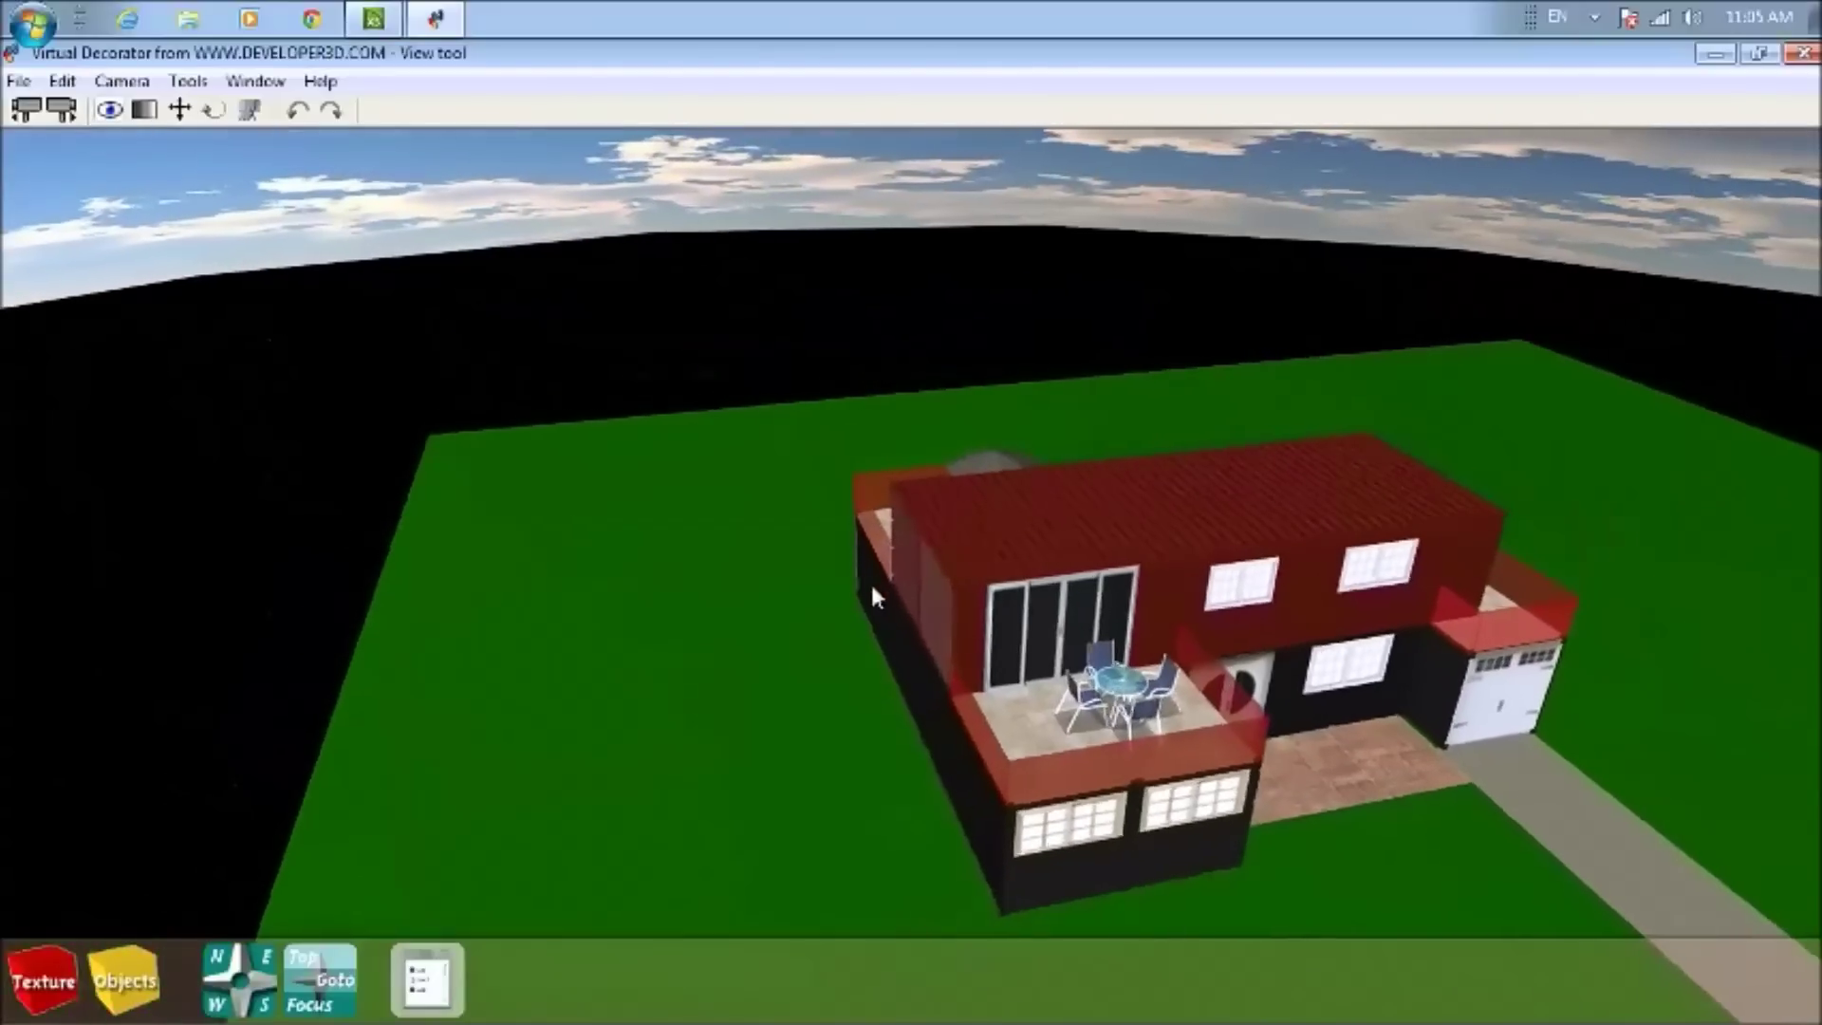
{"action": "scroll", "coordinate": [1433, 655], "scroll_direction": "down", "scroll_amount": 2}
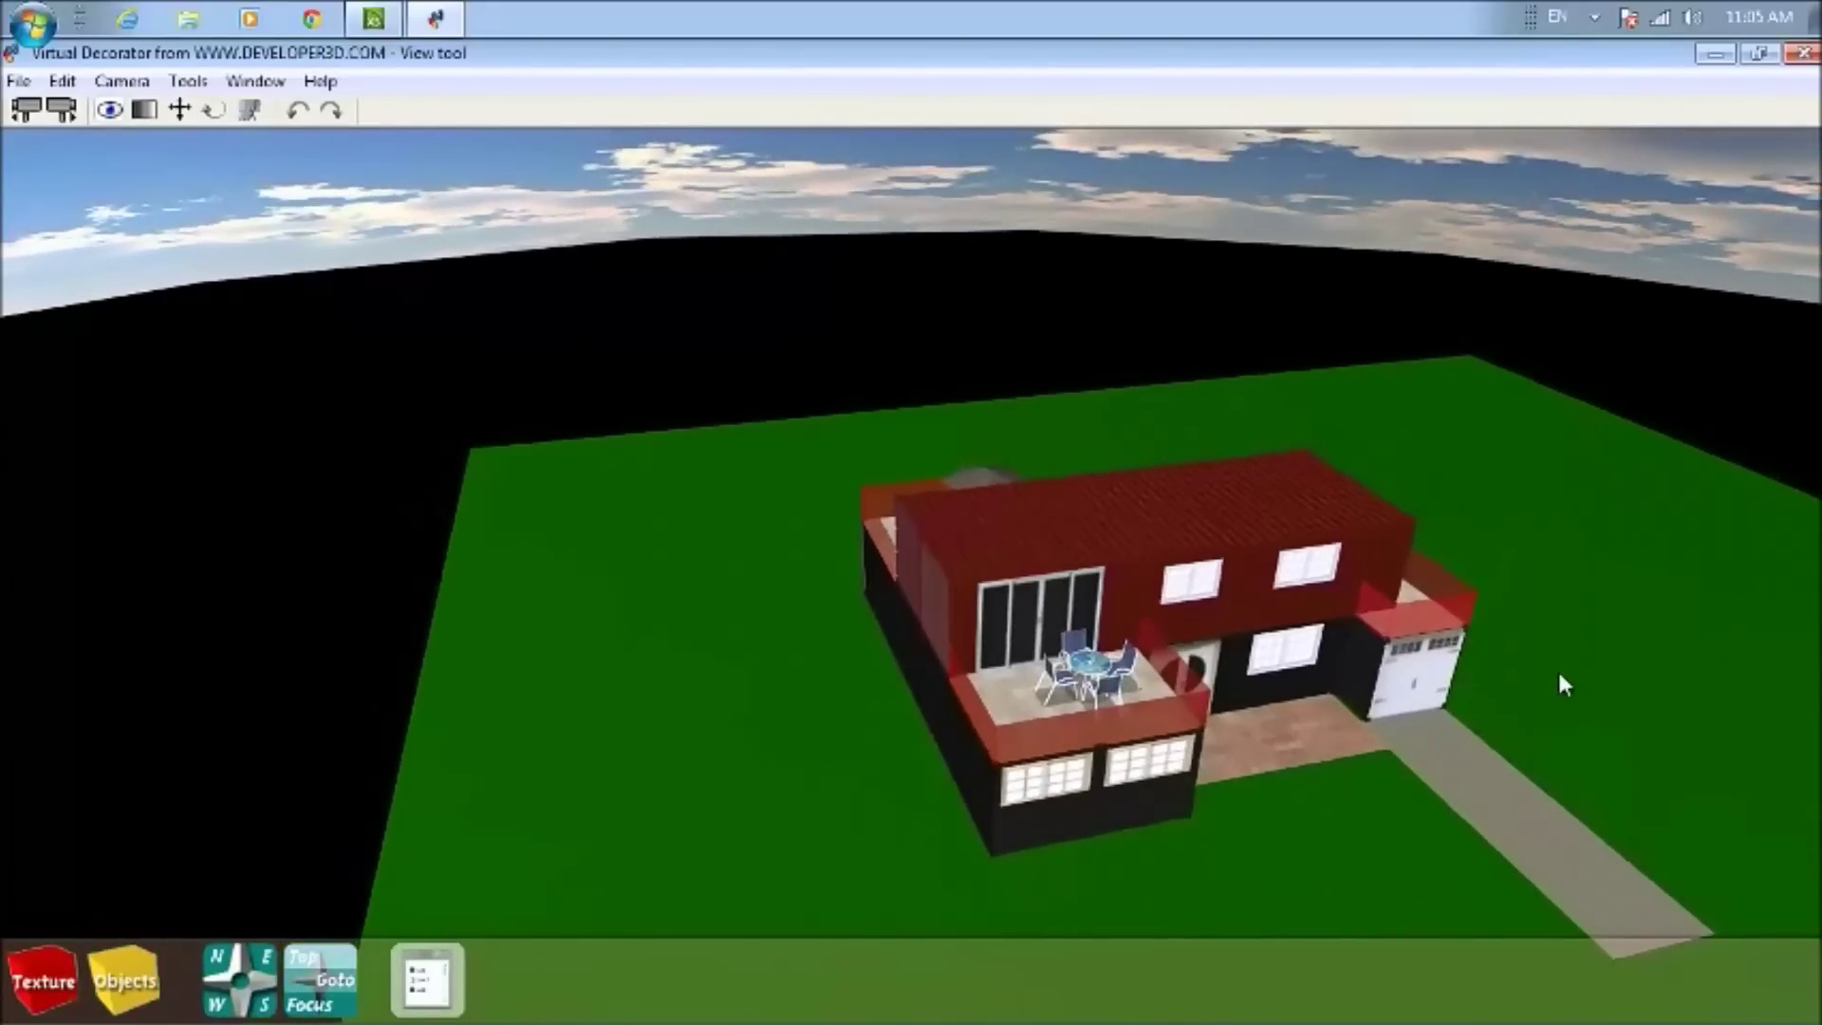
{"action": "mouse_move", "coordinate": [1551, 680]}
{"action": "left_mouse_down"}
{"action": "mouse_move", "coordinate": [1582, 664]}
{"action": "mouse_move", "coordinate": [1562, 670]}
{"action": "mouse_move", "coordinate": [1565, 710]}
{"action": "mouse_move", "coordinate": [1557, 680]}
{"action": "left_mouse_up"}
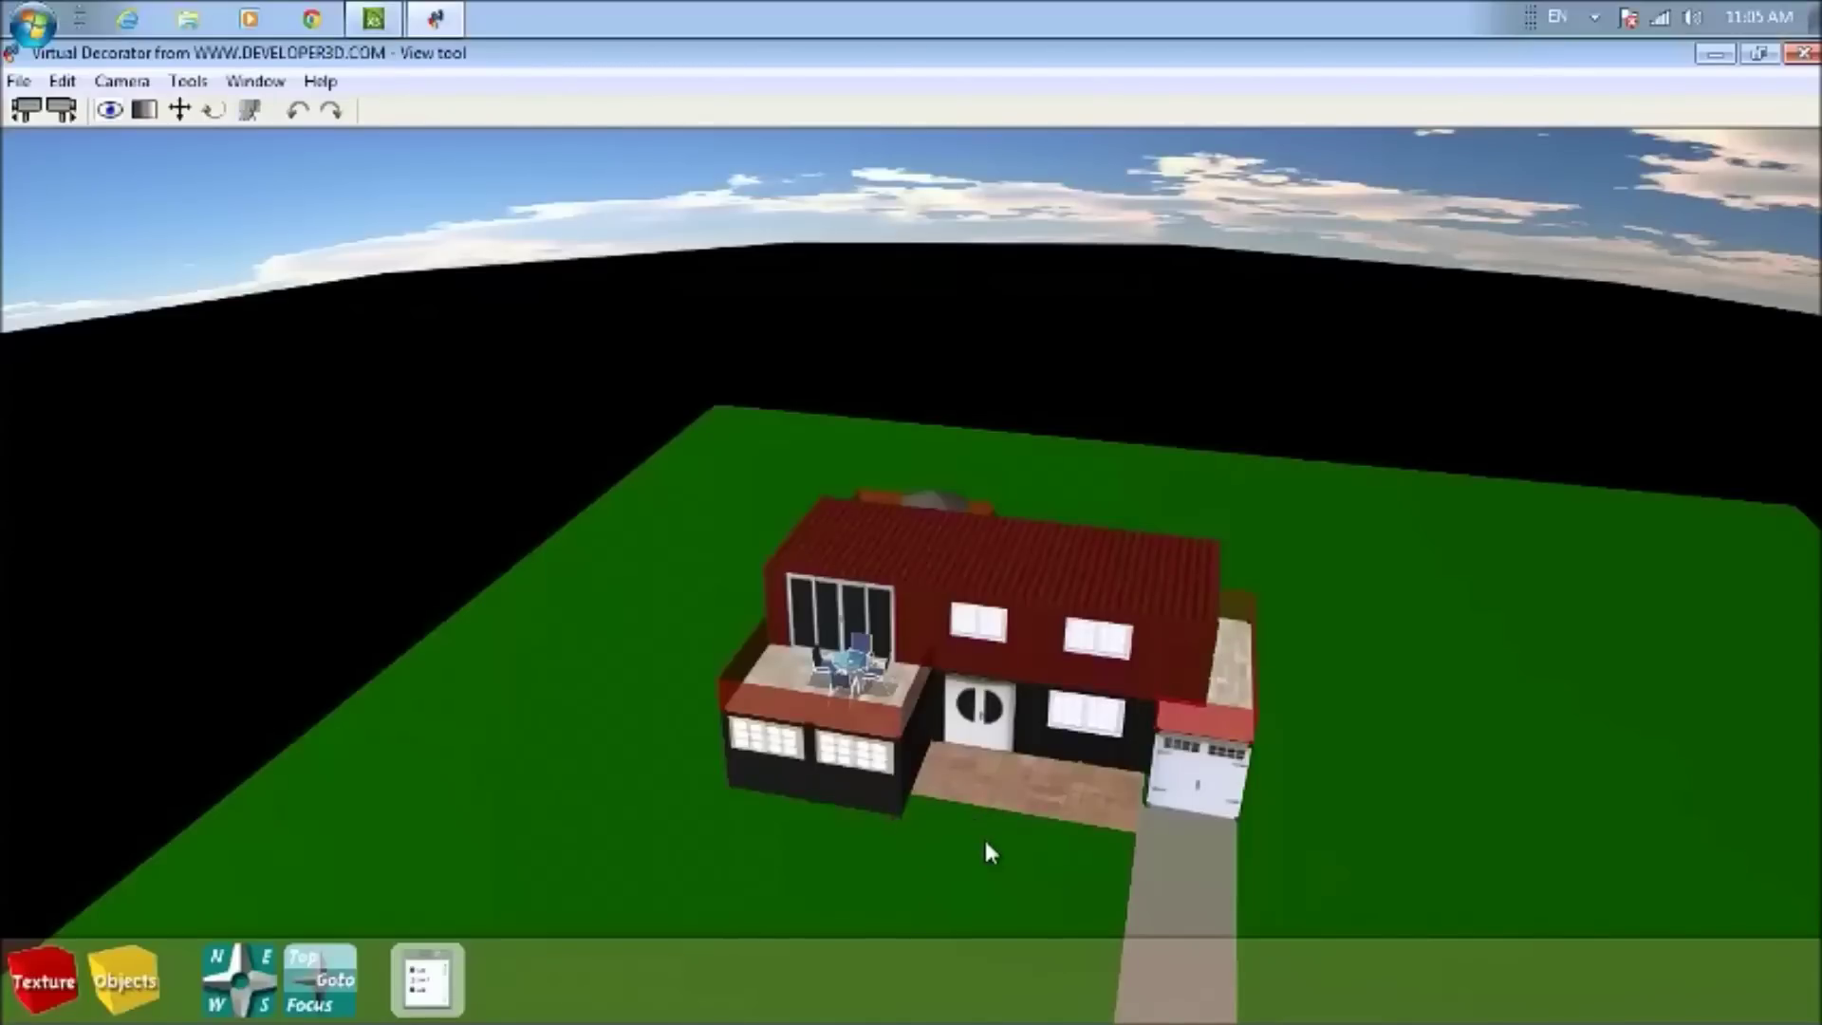
{"action": "scroll", "coordinate": [986, 843], "scroll_direction": "up", "scroll_amount": 2}
{"action": "scroll", "coordinate": [985, 843], "scroll_direction": "down", "scroll_amount": 3}
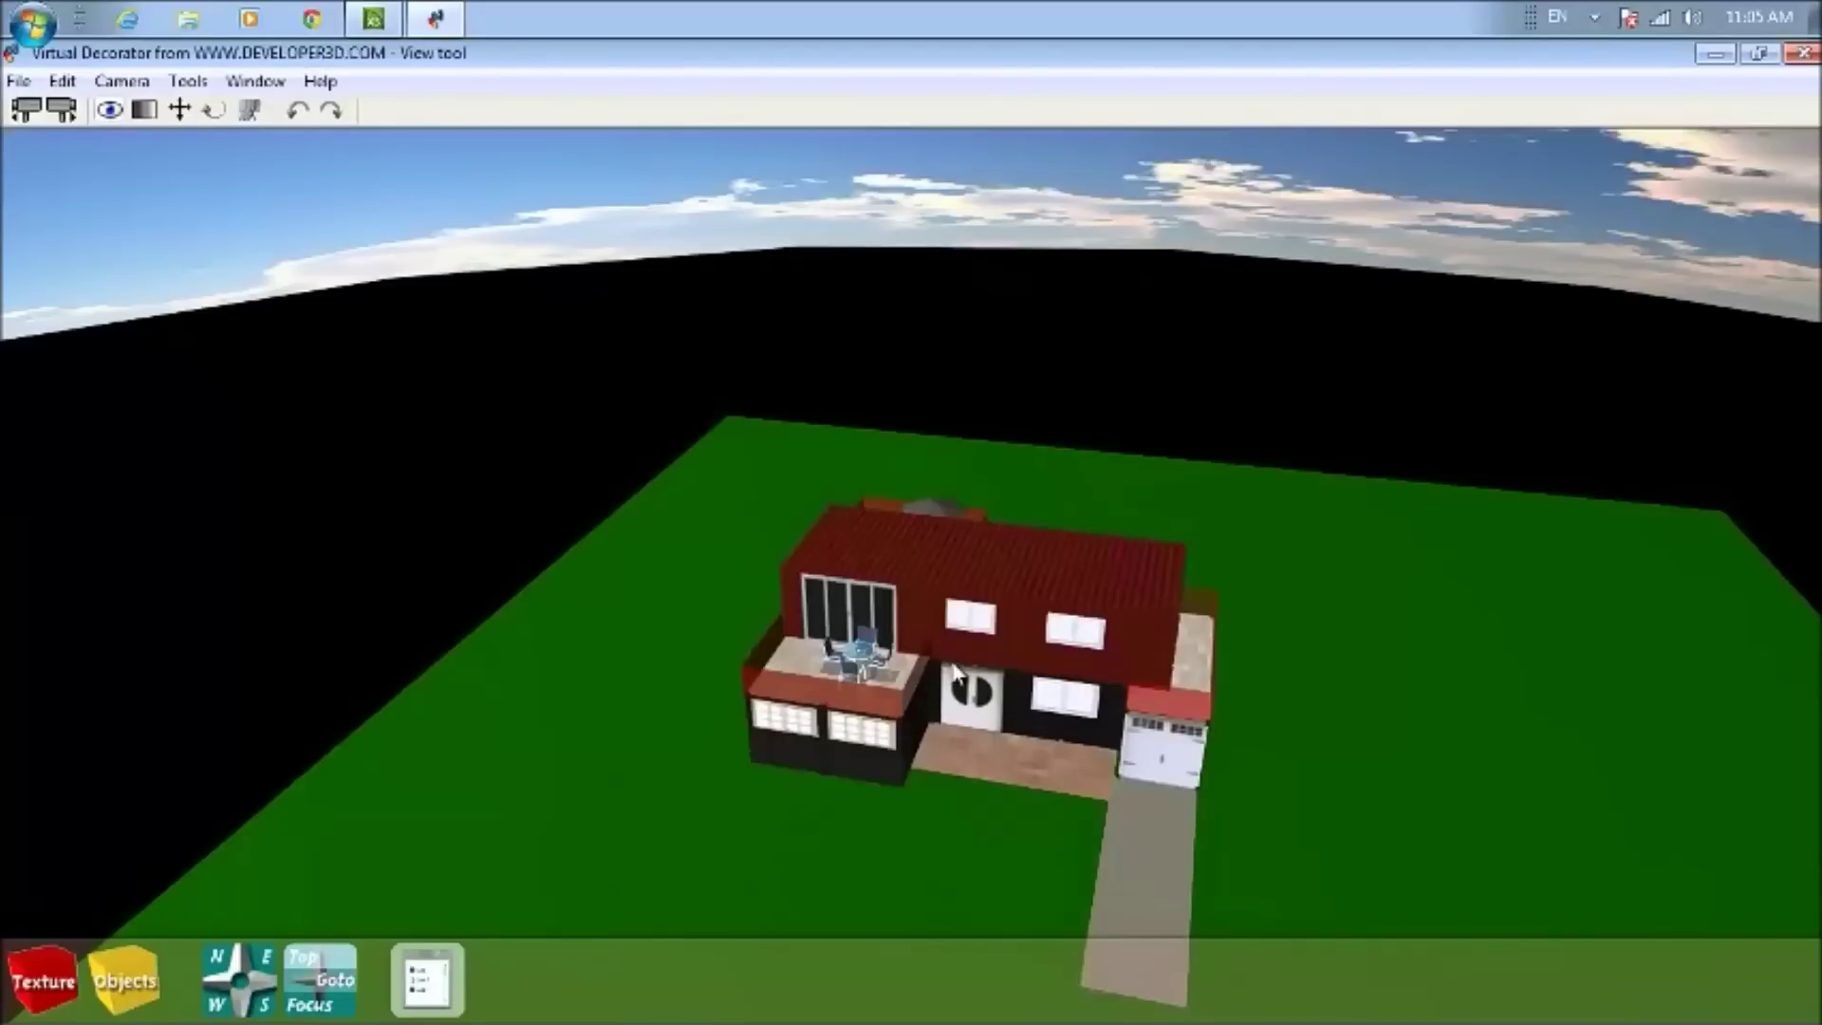
{"action": "scroll", "coordinate": [1028, 831], "scroll_direction": "up", "scroll_amount": 2}
{"action": "left_click_drag", "start_coordinate": [993, 850], "coordinate": [983, 676]}
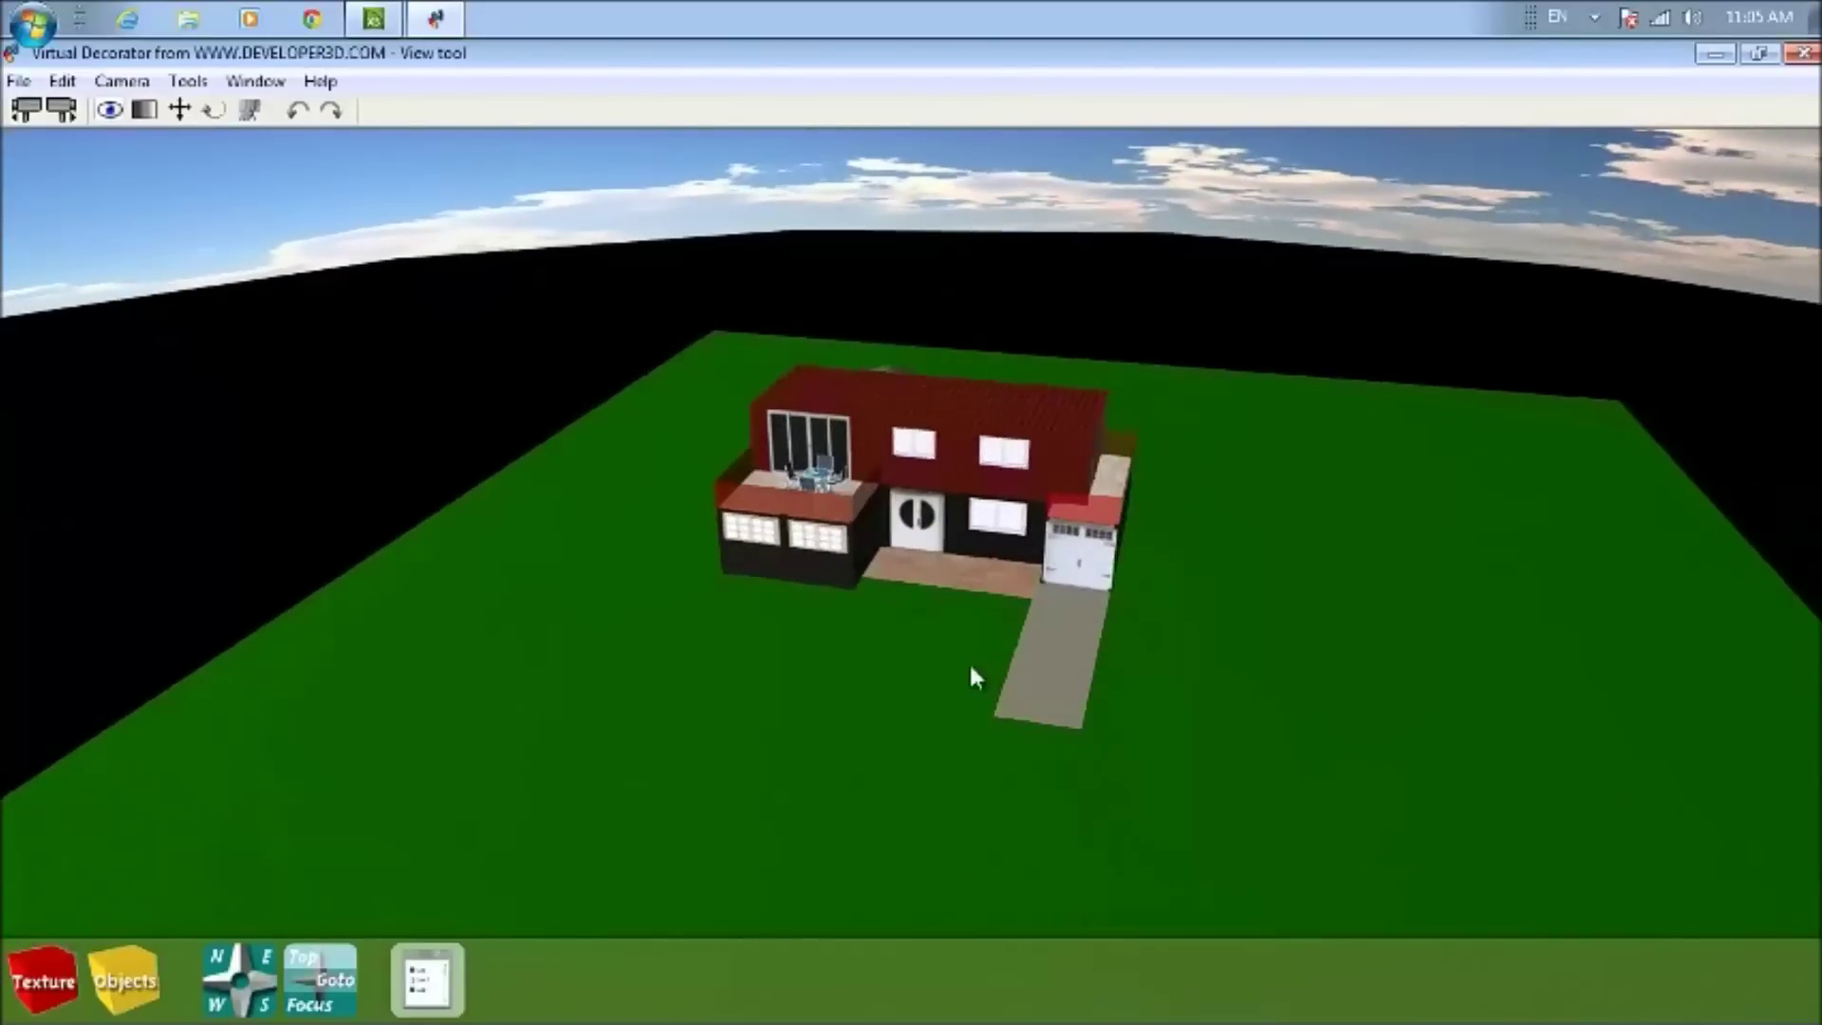
{"action": "key", "text": "Up"}
{"action": "key", "text": "Up"}
{"action": "key", "text": "Up"}
{"action": "key", "text": "Up"}
{"action": "scroll", "coordinate": [958, 430], "scroll_direction": "up", "scroll_amount": 1}
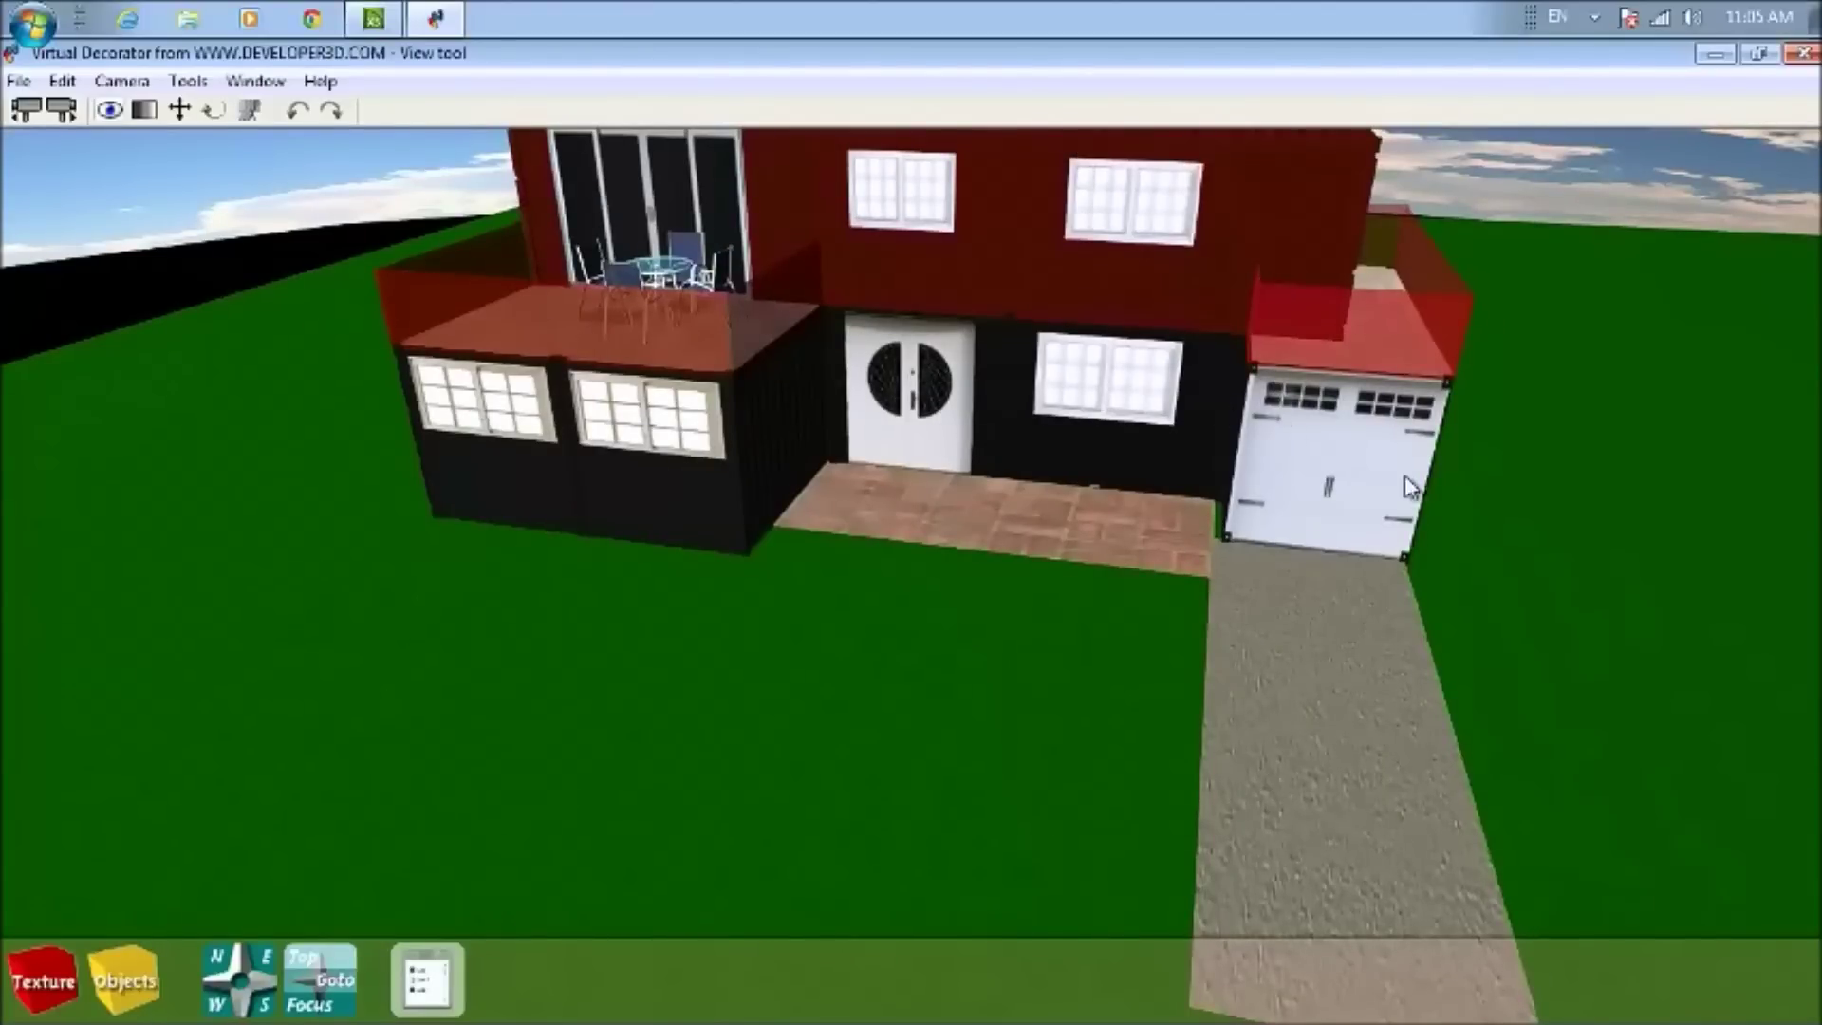
{"action": "mouse_move", "coordinate": [1570, 531]}
{"action": "left_mouse_down"}
{"action": "mouse_move", "coordinate": [1588, 517]}
{"action": "mouse_move", "coordinate": [1608, 573]}
{"action": "mouse_move", "coordinate": [1590, 525]}
{"action": "left_mouse_up"}
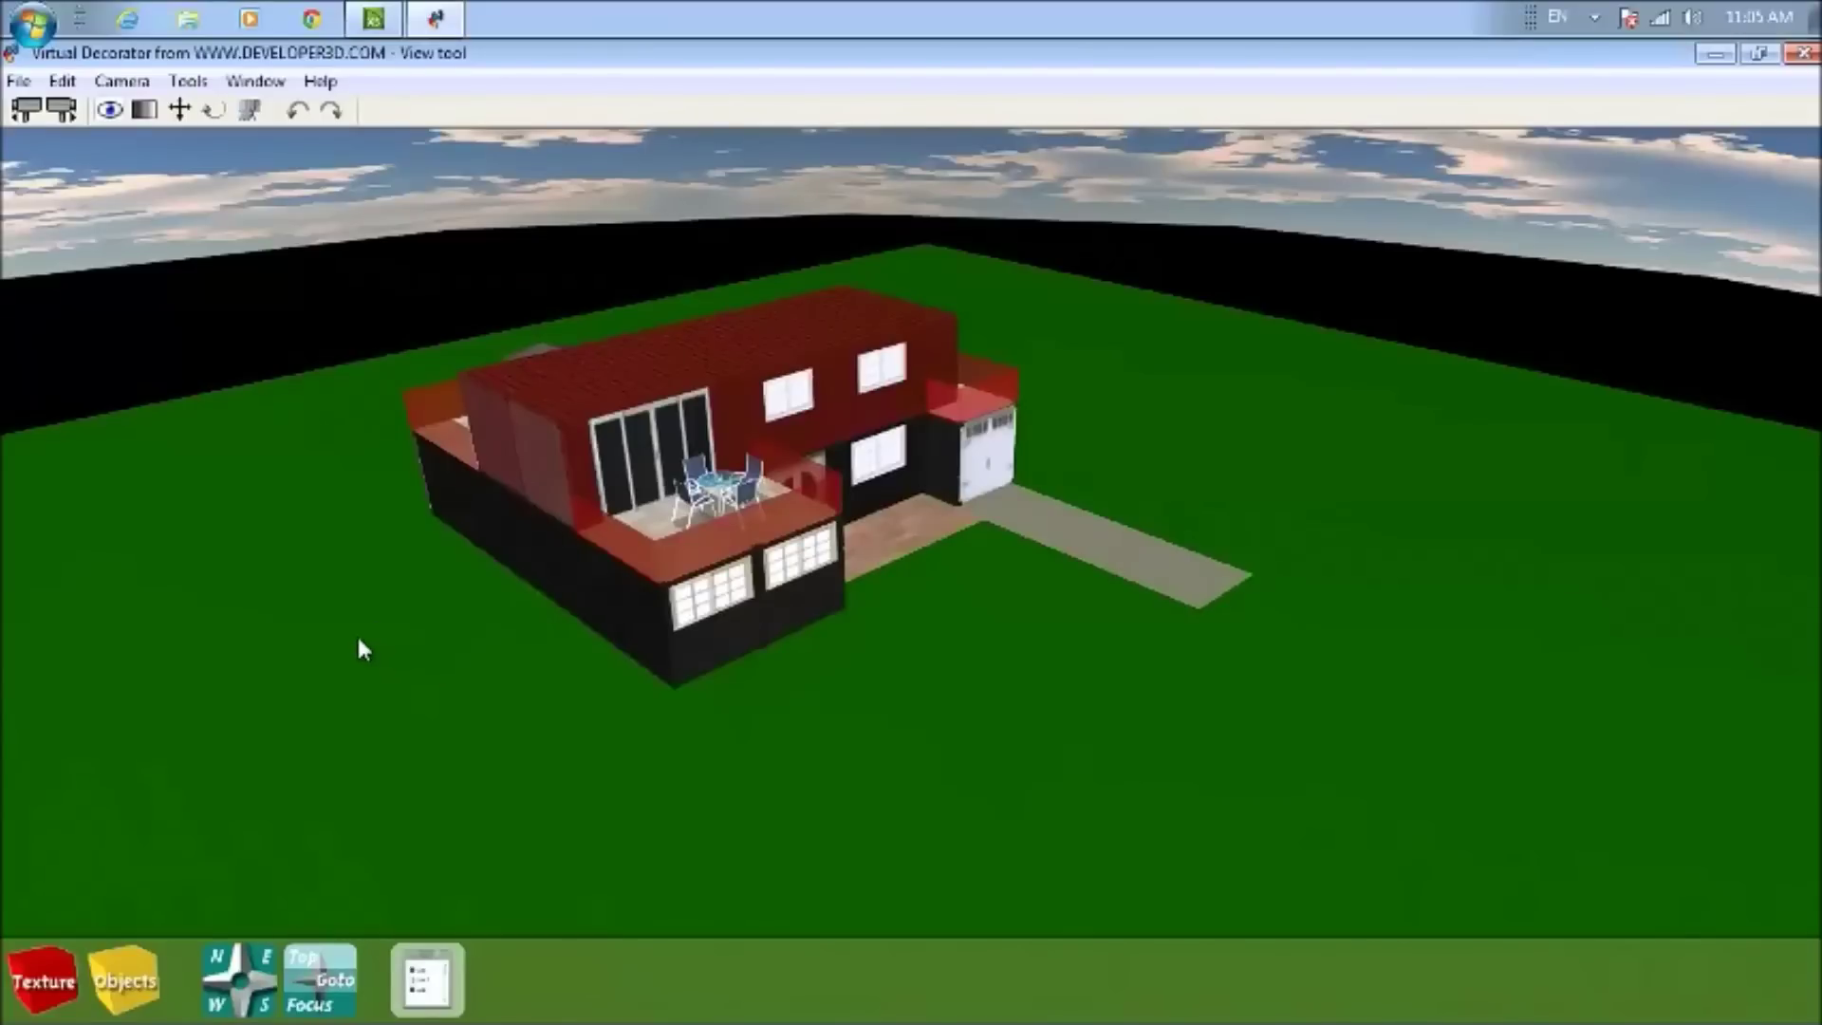
Use the compass popup and orbit drags to turn the view toward the rear patio
{"action": "right_click", "coordinate": [416, 639]}
{"action": "scroll", "coordinate": [393, 657], "scroll_direction": "down", "scroll_amount": 1}
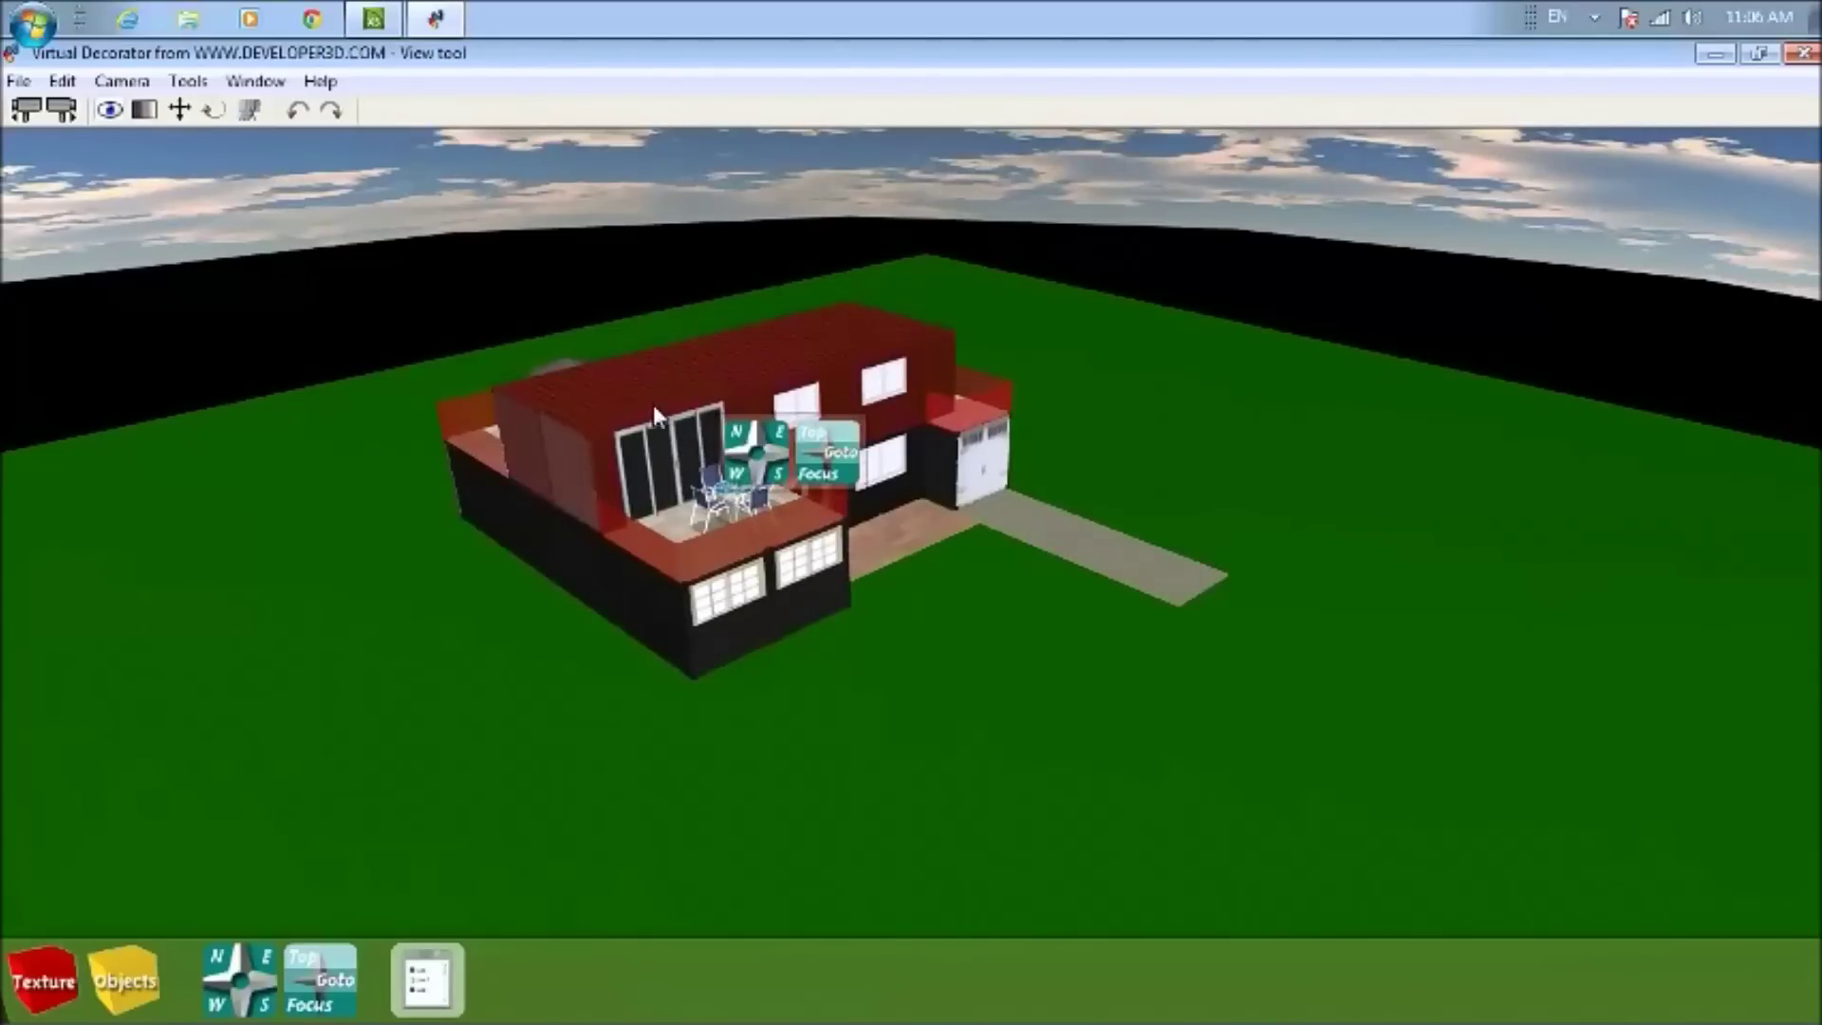
{"action": "scroll", "coordinate": [685, 501], "scroll_direction": "up", "scroll_amount": 1}
{"action": "left_click", "coordinate": [685, 501]}
{"action": "scroll", "coordinate": [685, 501], "scroll_direction": "down", "scroll_amount": 1}
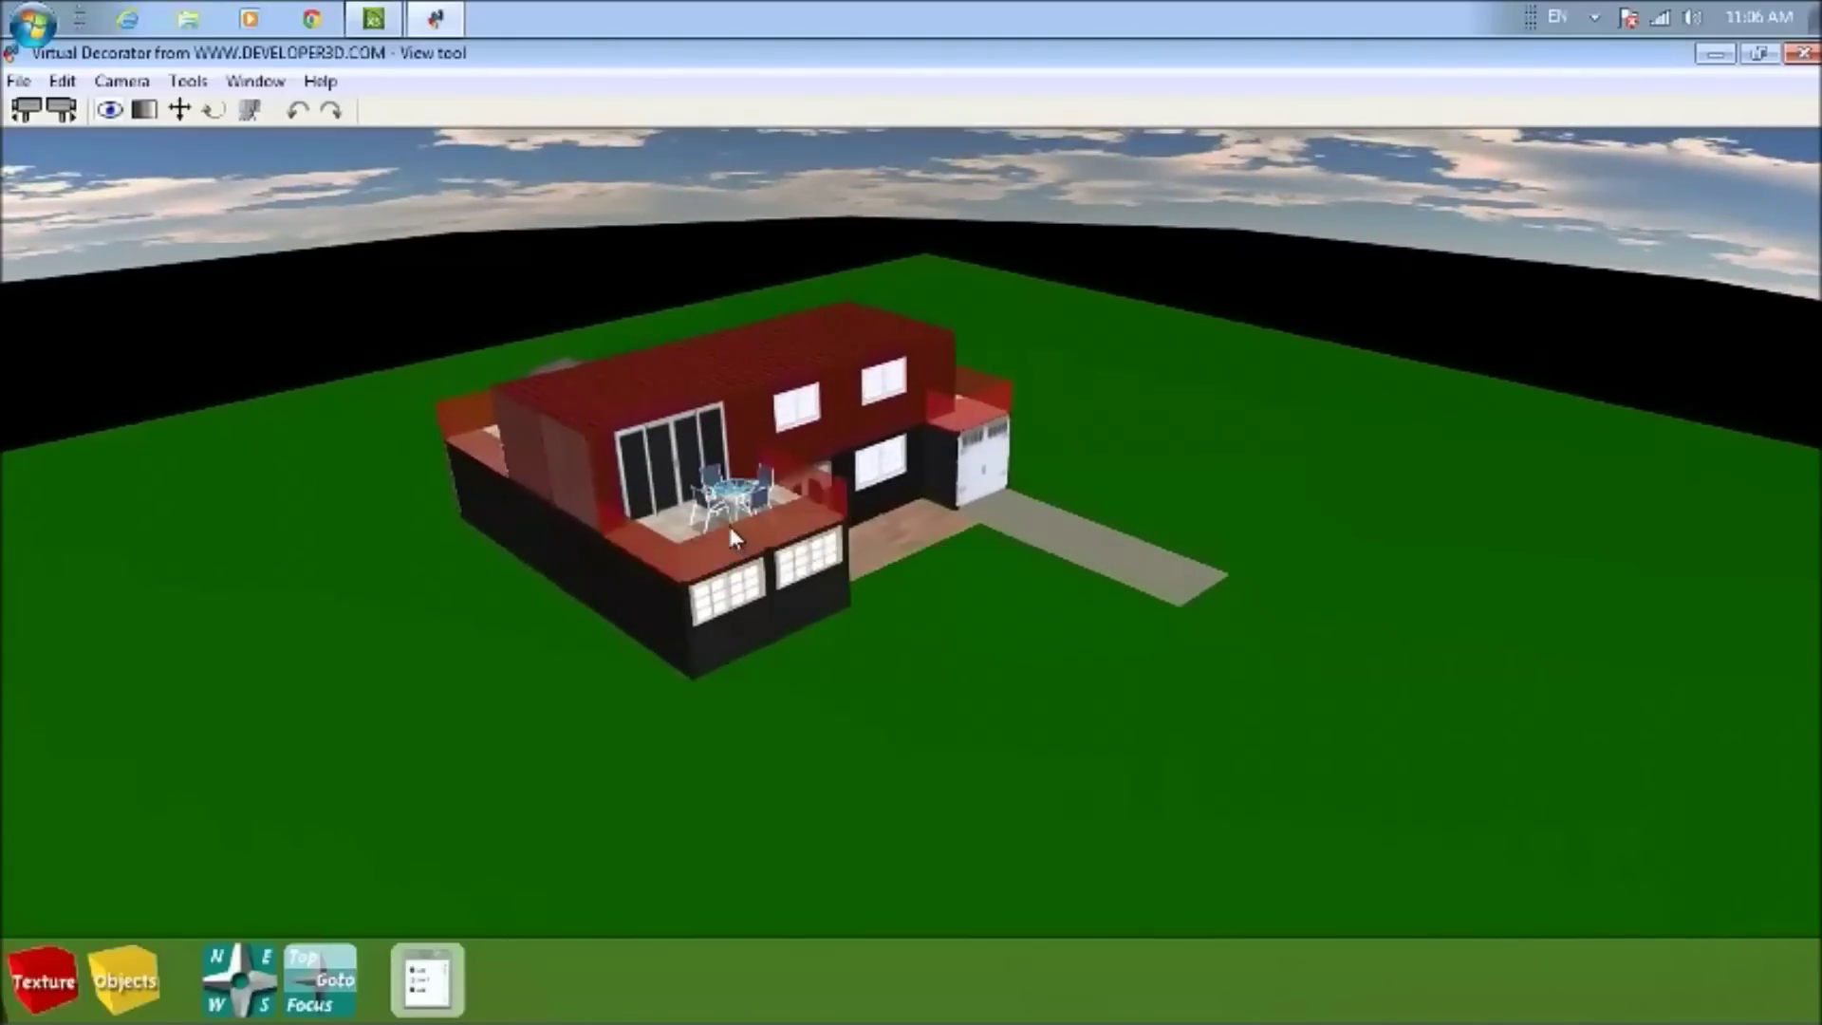
{"action": "left_click_drag", "start_coordinate": [663, 384], "coordinate": [581, 365]}
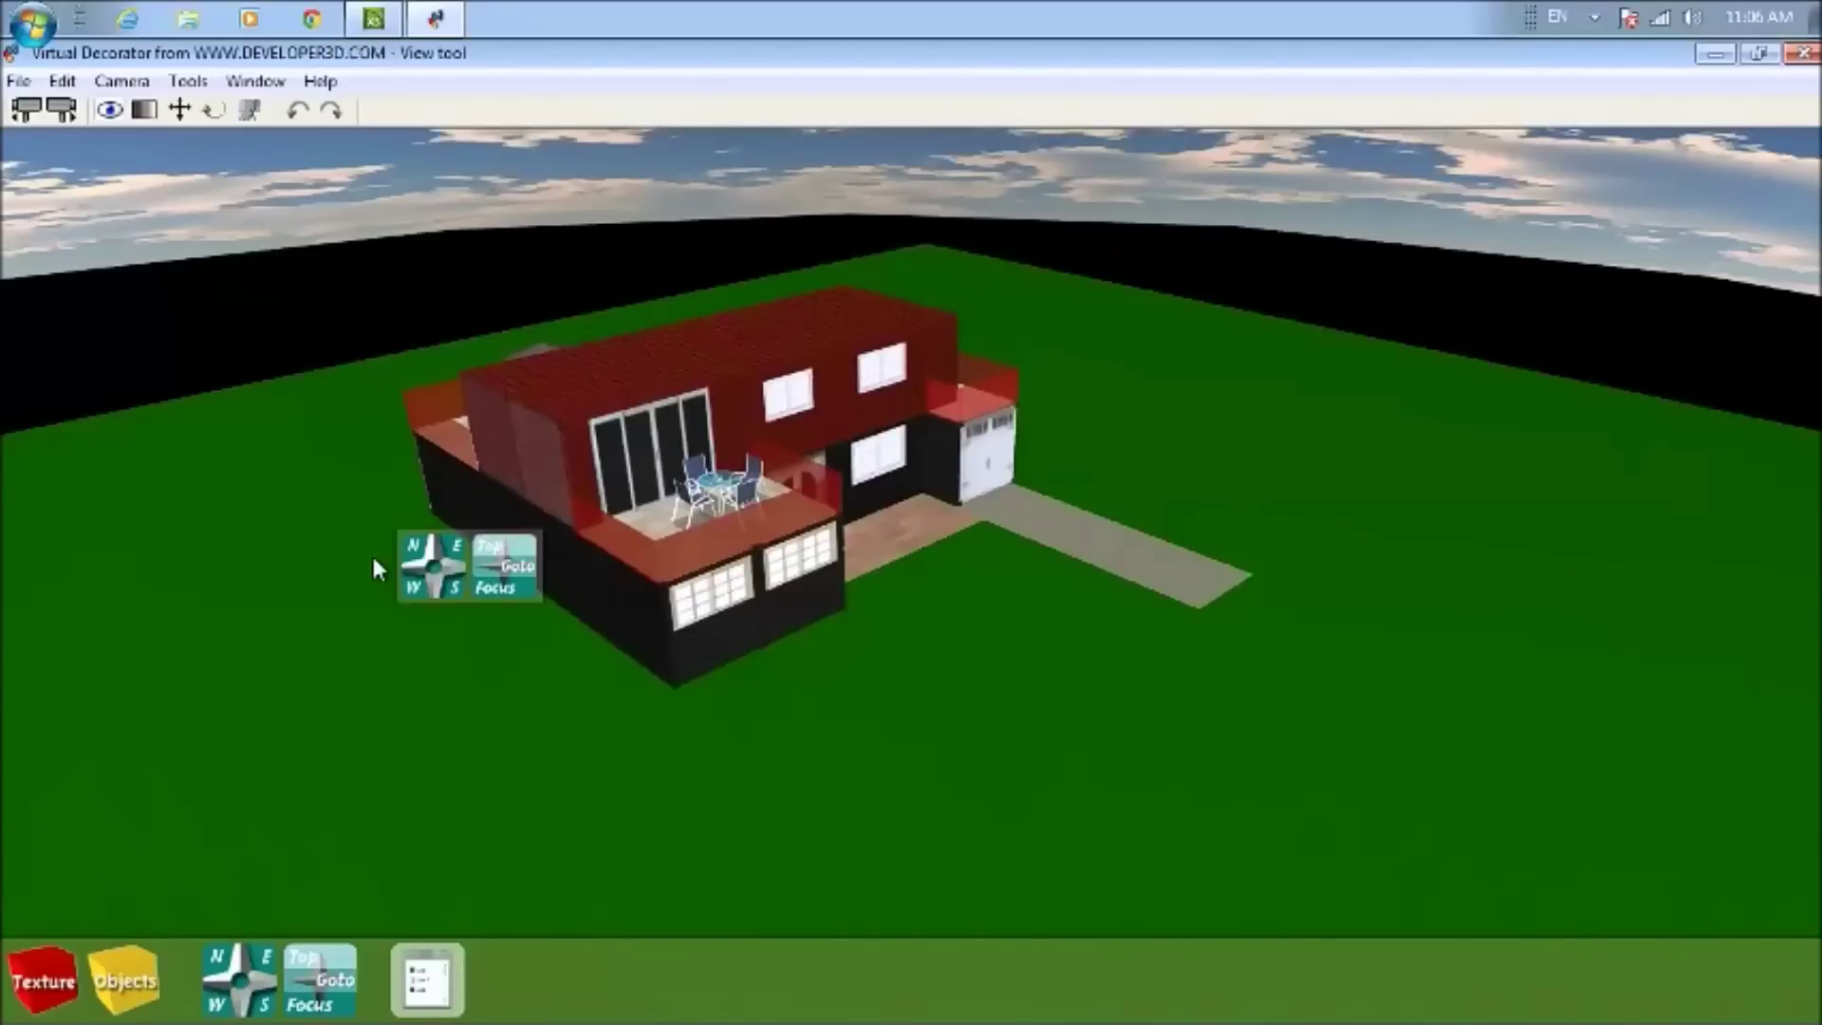
{"action": "left_click", "coordinate": [419, 575]}
{"action": "left_click_drag", "start_coordinate": [498, 558], "coordinate": [358, 561]}
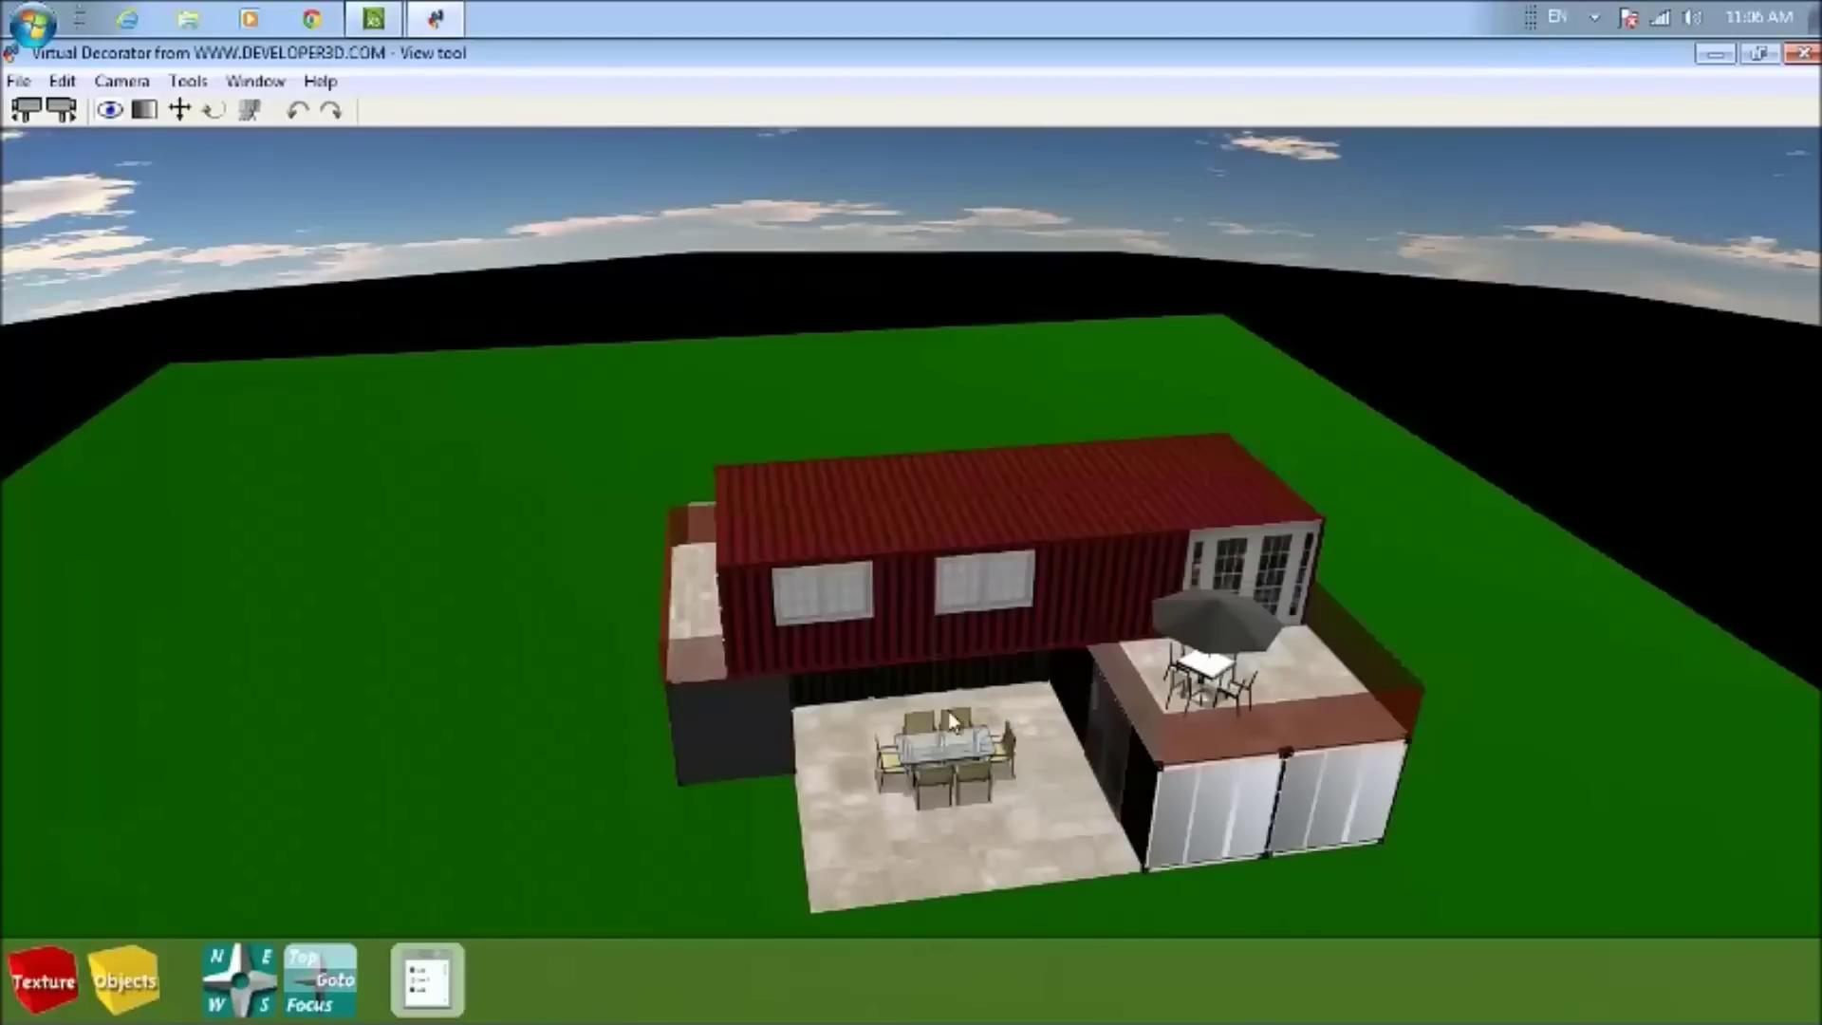
Move closer to the rear patio's glass doors, then orbit to the house's opposite corner
{"action": "scroll", "coordinate": [752, 843], "scroll_direction": "down", "scroll_amount": 2}
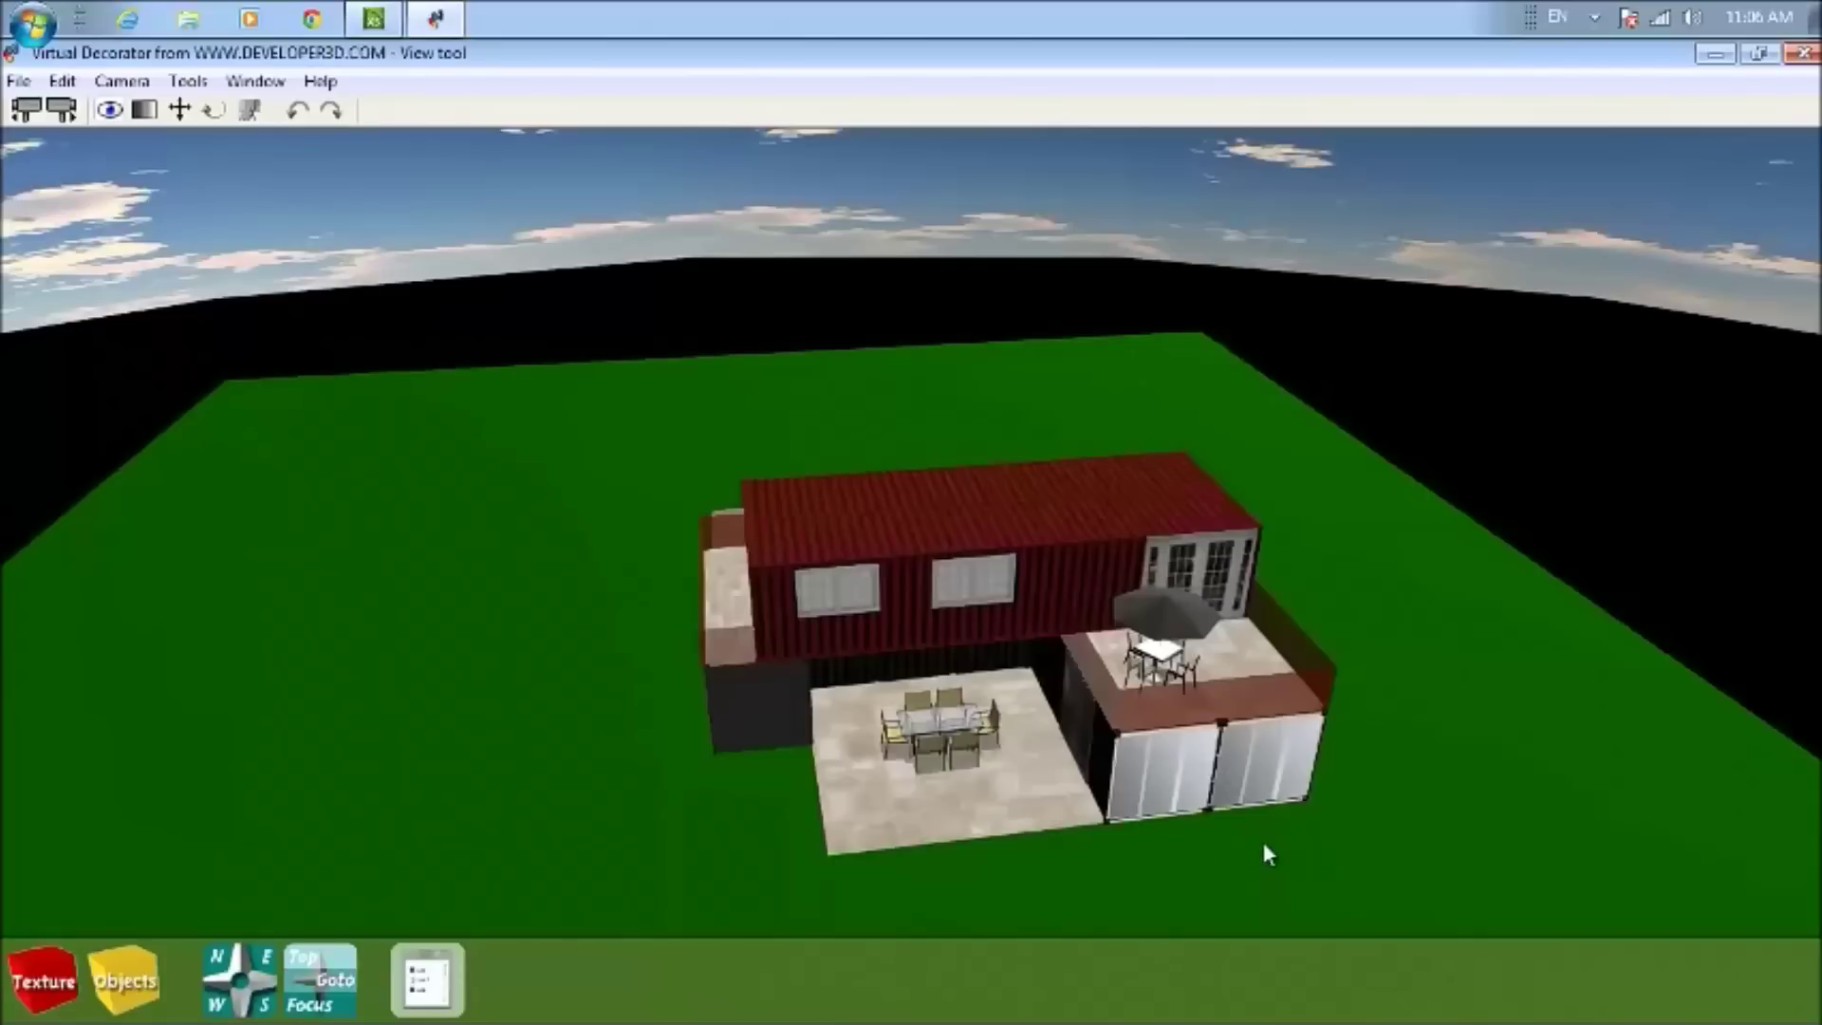
{"action": "left_click_drag", "start_coordinate": [1255, 840], "coordinate": [881, 506]}
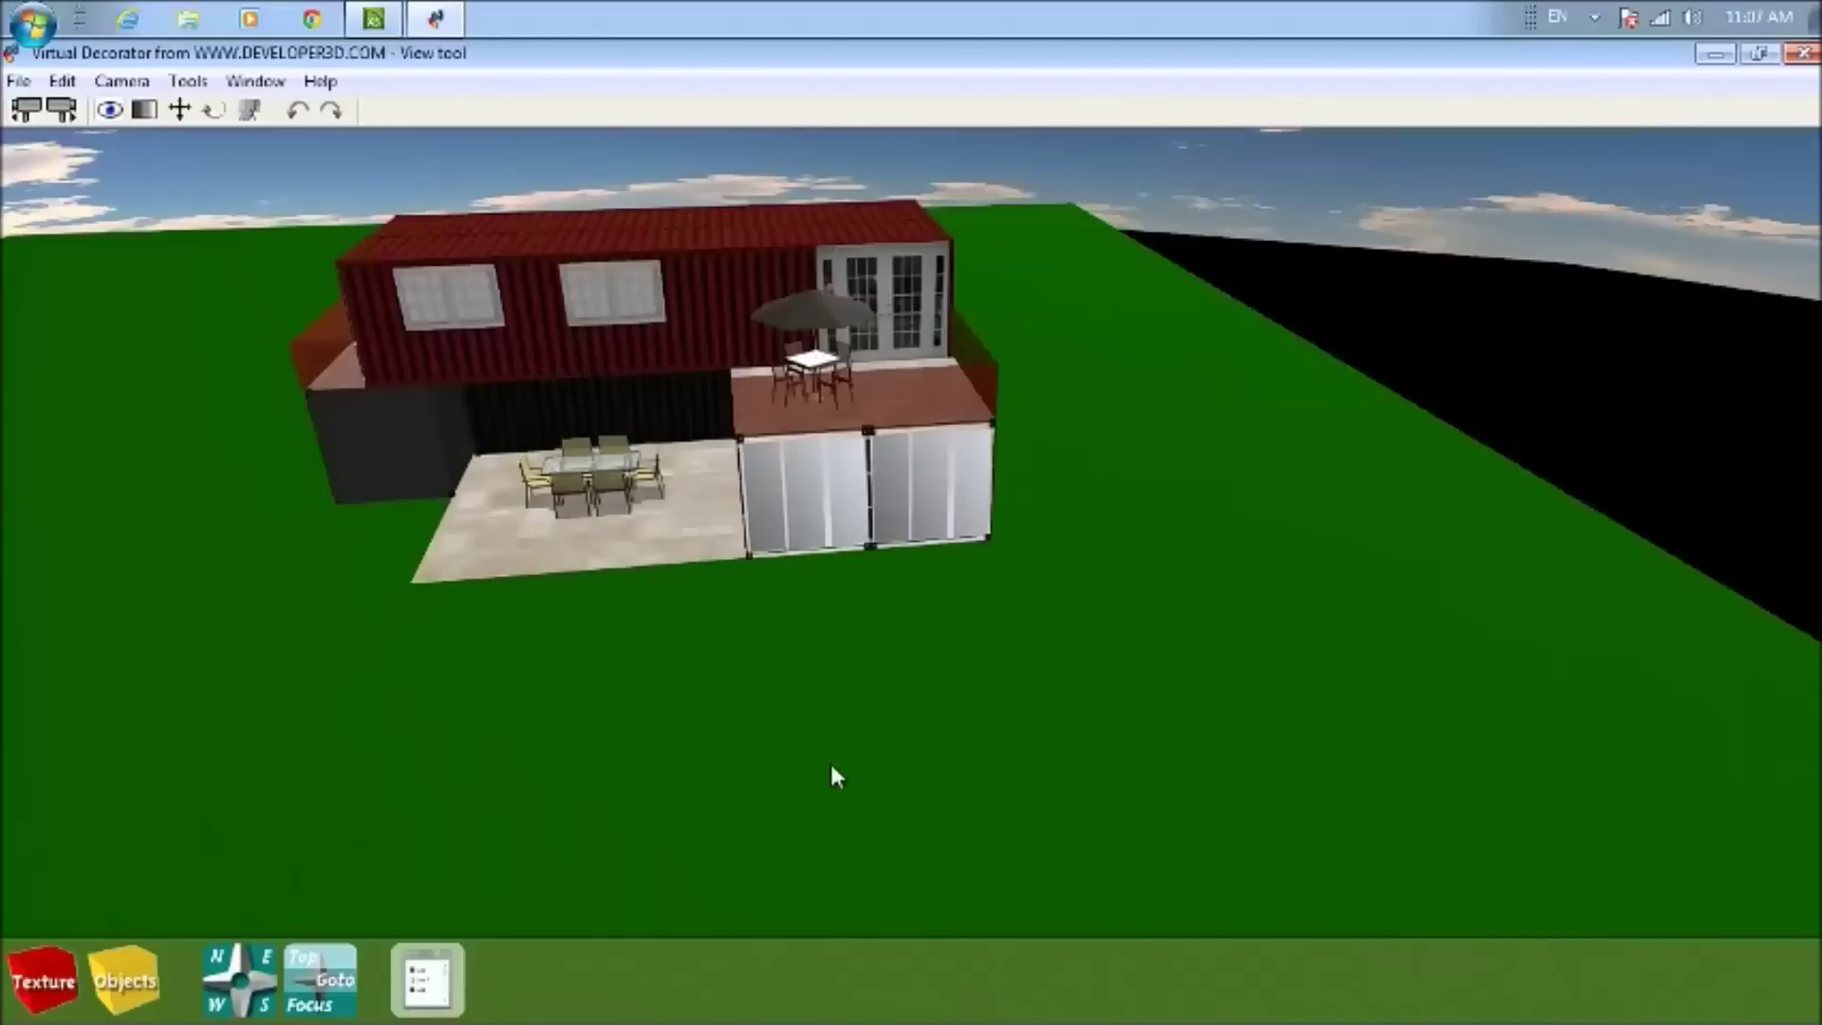
{"action": "mouse_move", "coordinate": [733, 747]}
{"action": "left_mouse_down"}
{"action": "mouse_move", "coordinate": [748, 746]}
{"action": "mouse_move", "coordinate": [728, 756]}
{"action": "left_mouse_up"}
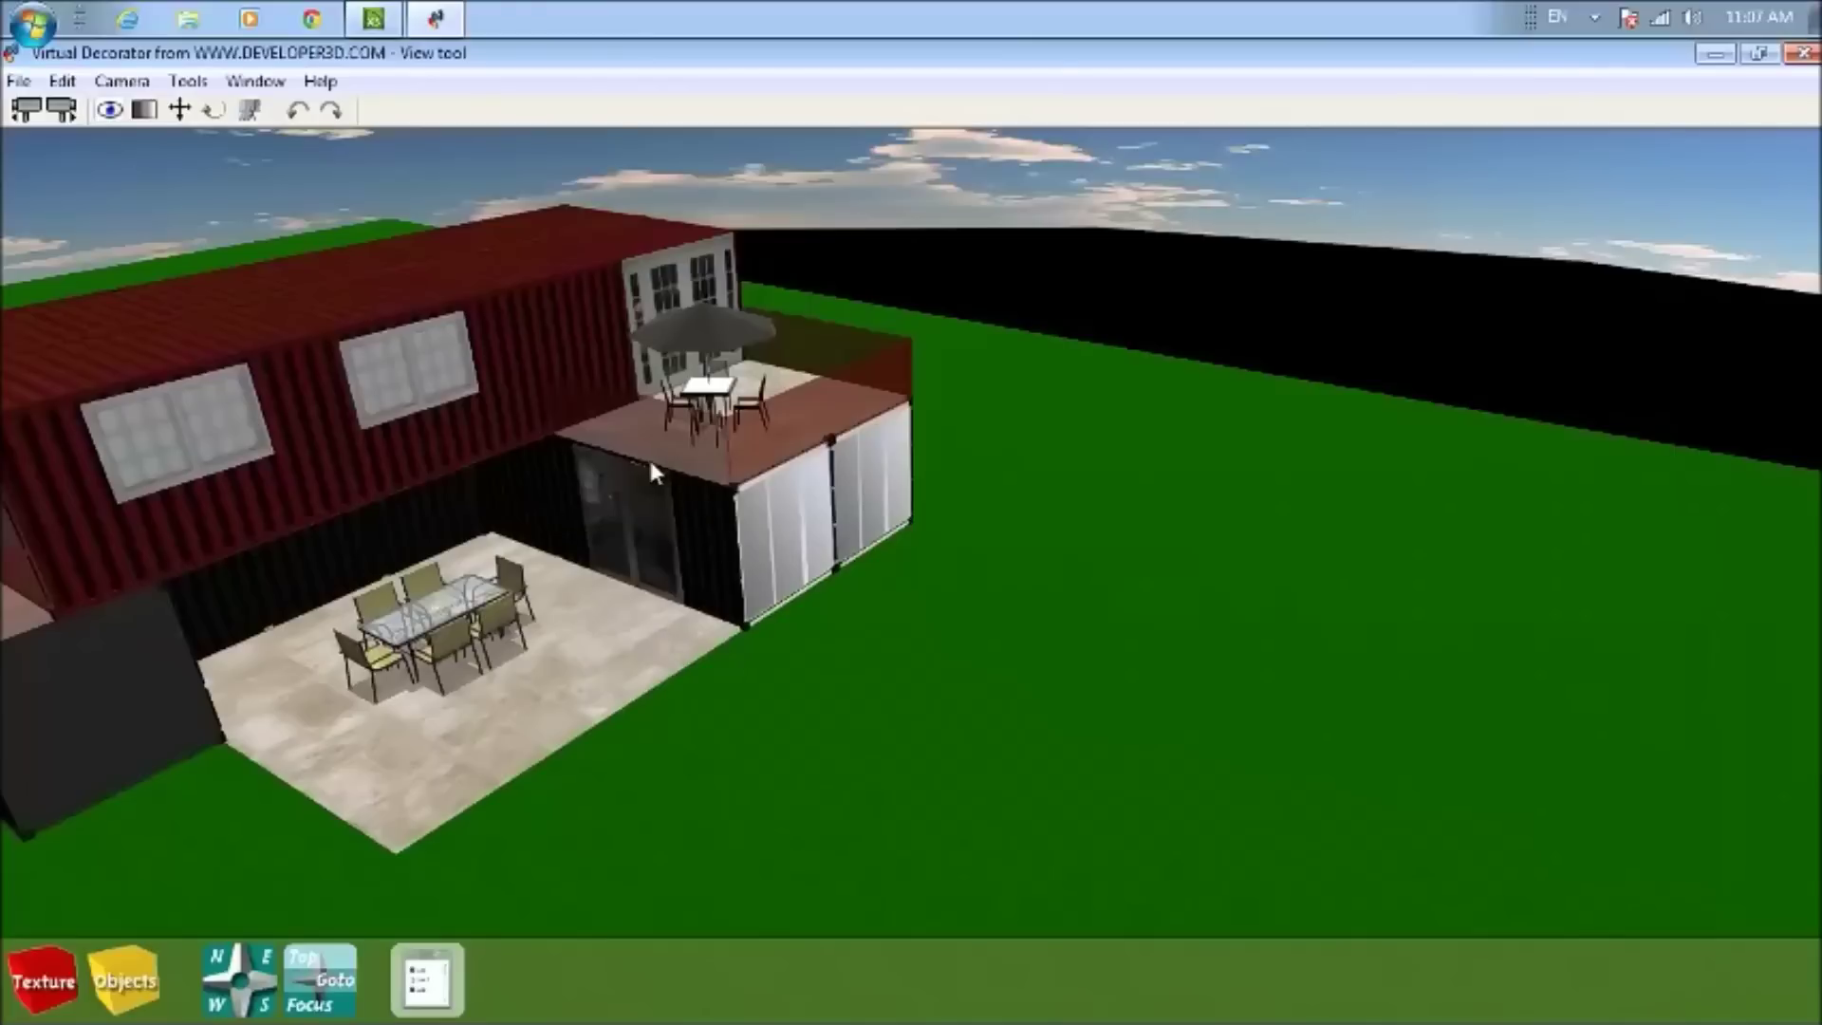
{"action": "left_click", "coordinate": [647, 535]}
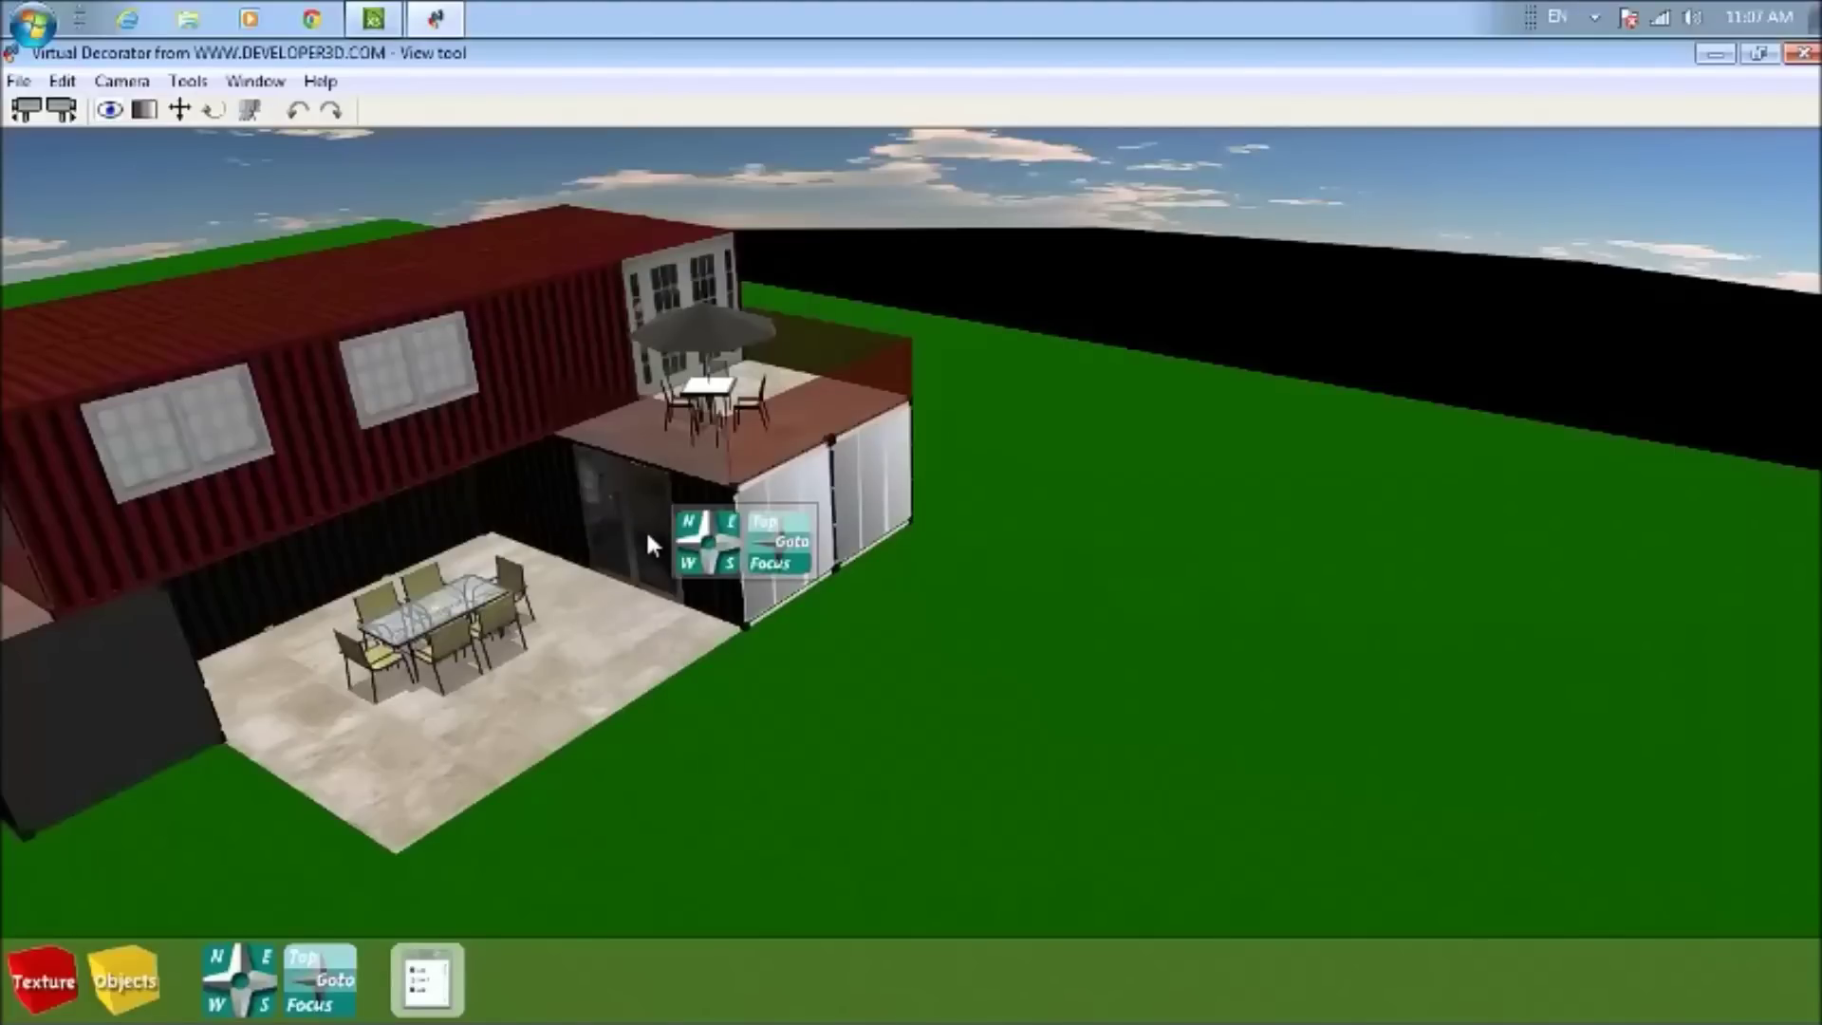
{"action": "left_click", "coordinate": [625, 545]}
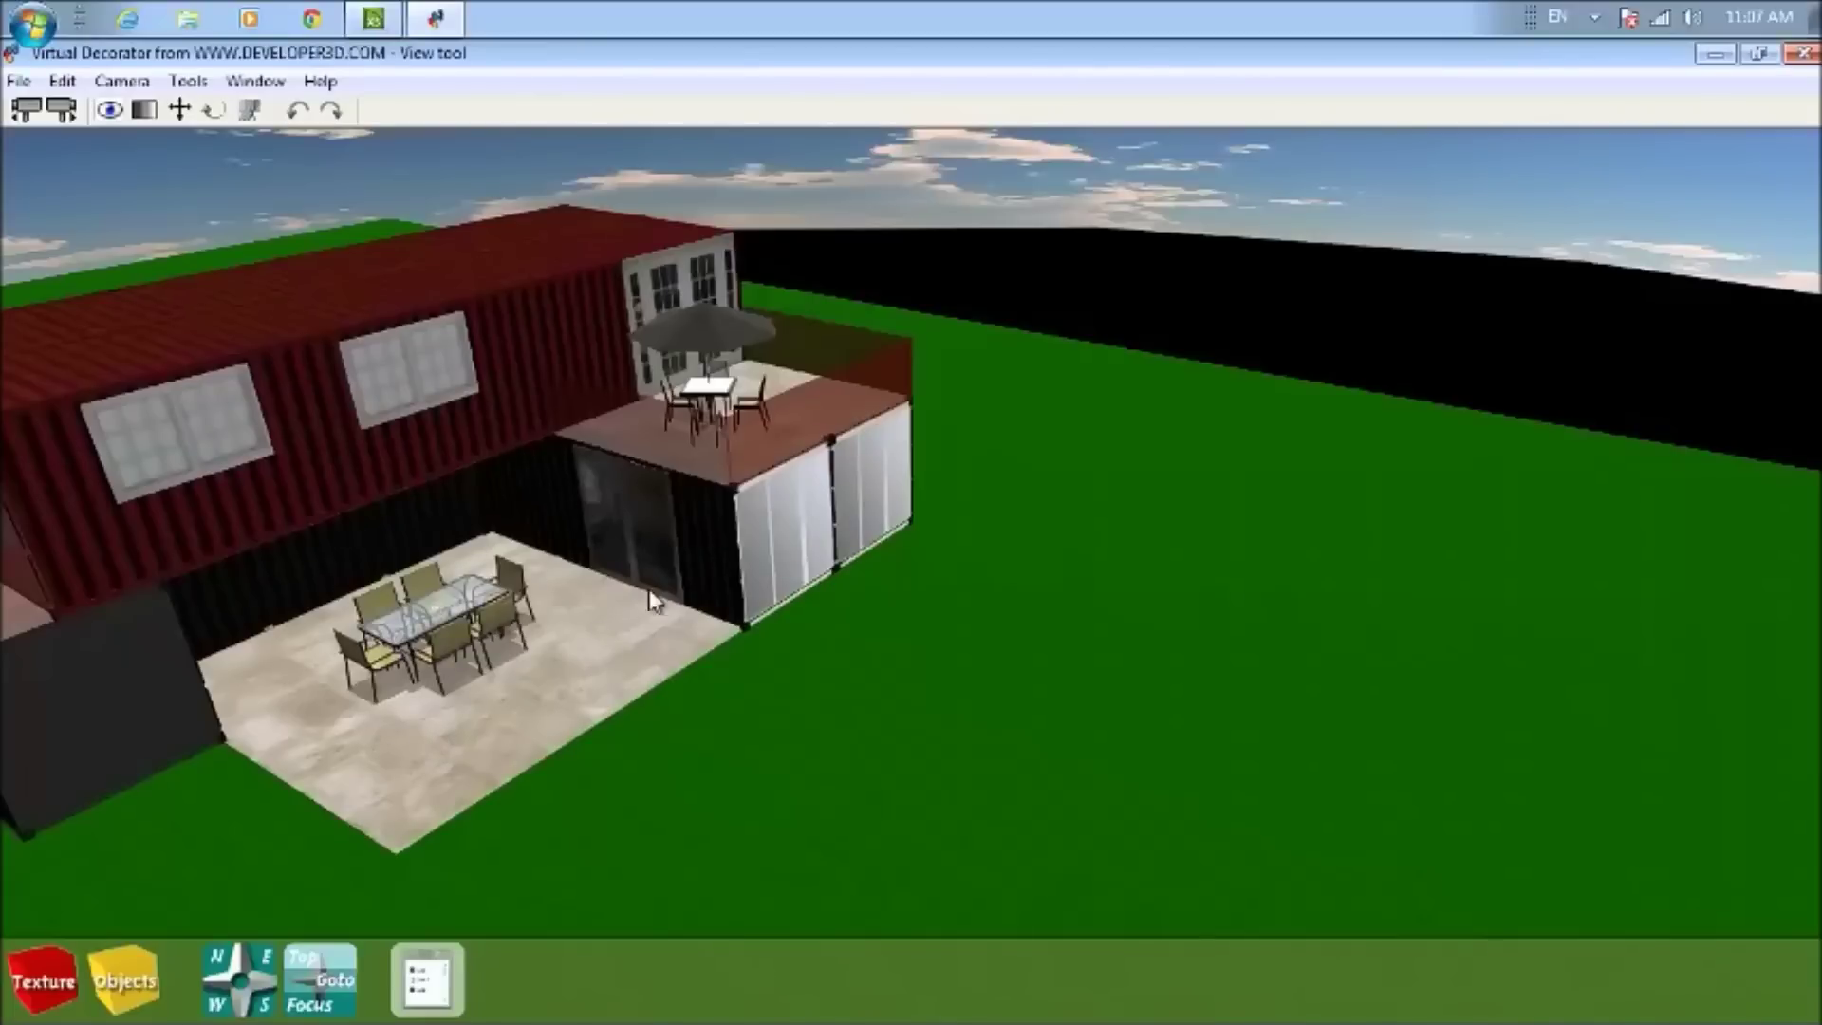
{"action": "scroll", "coordinate": [254, 854], "scroll_direction": "down", "scroll_amount": 2}
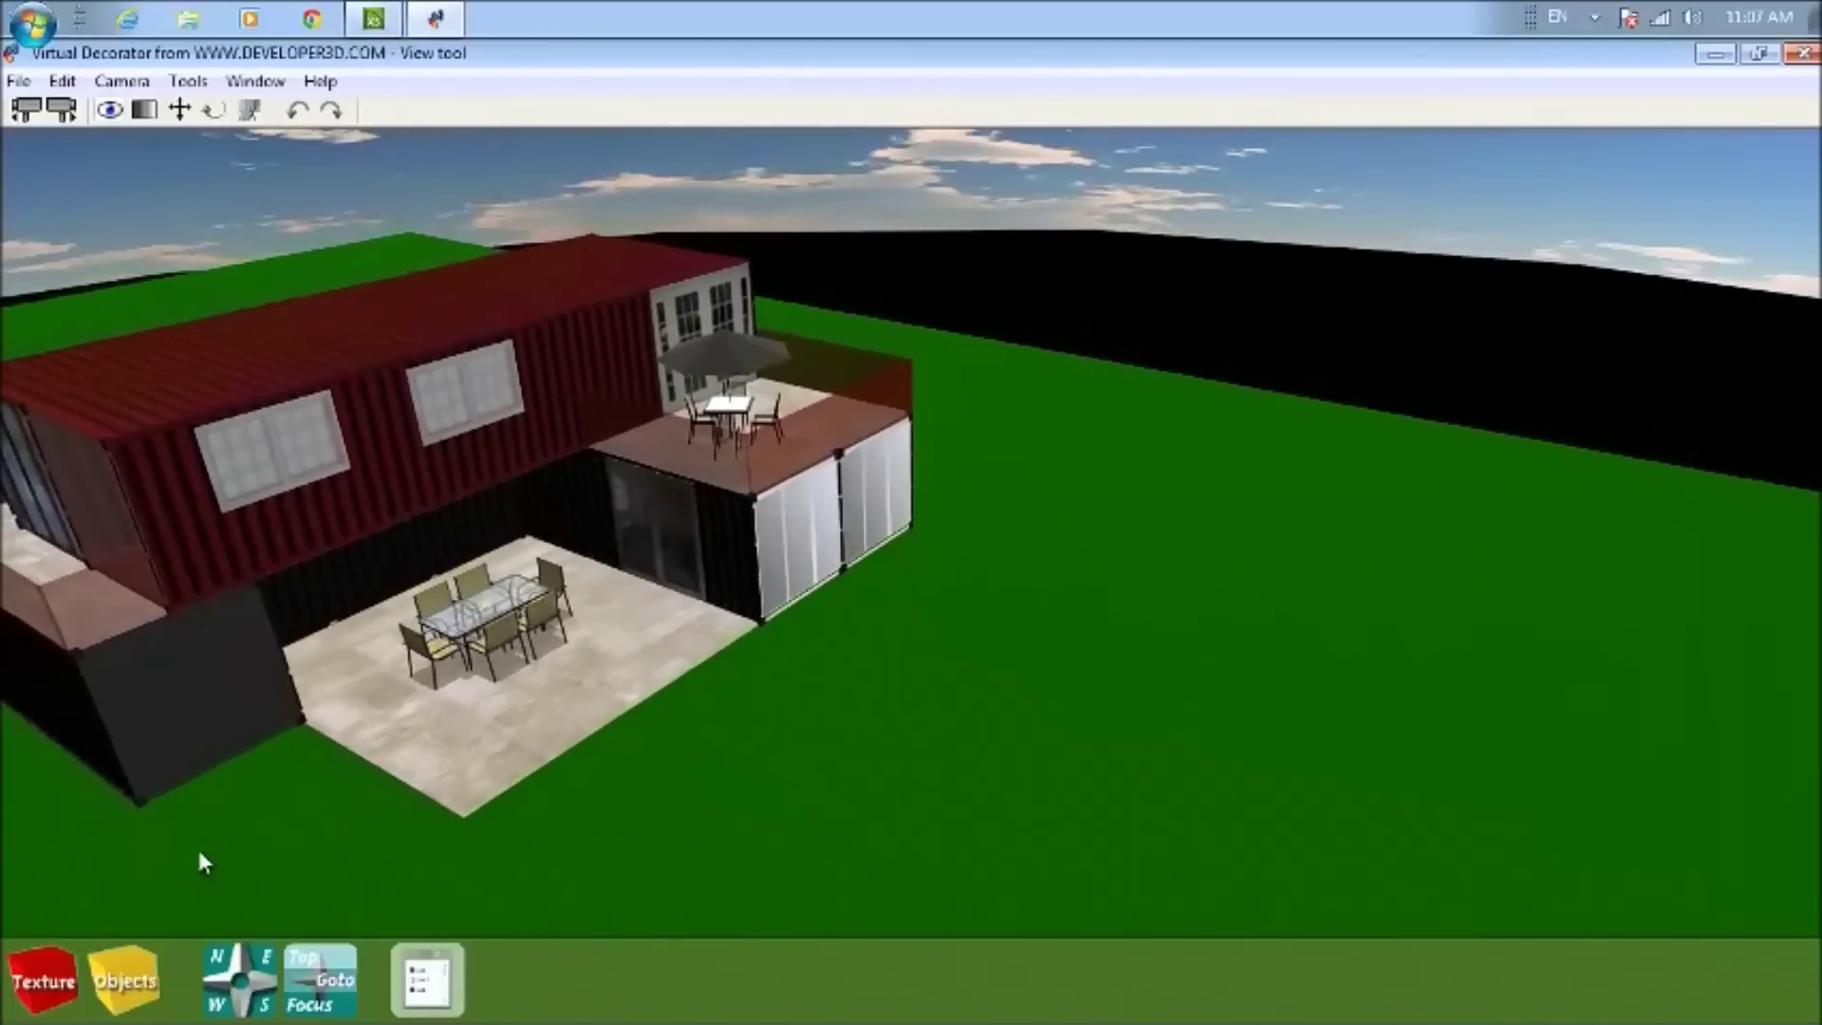
{"action": "scroll", "coordinate": [194, 853], "scroll_direction": "down", "scroll_amount": 3}
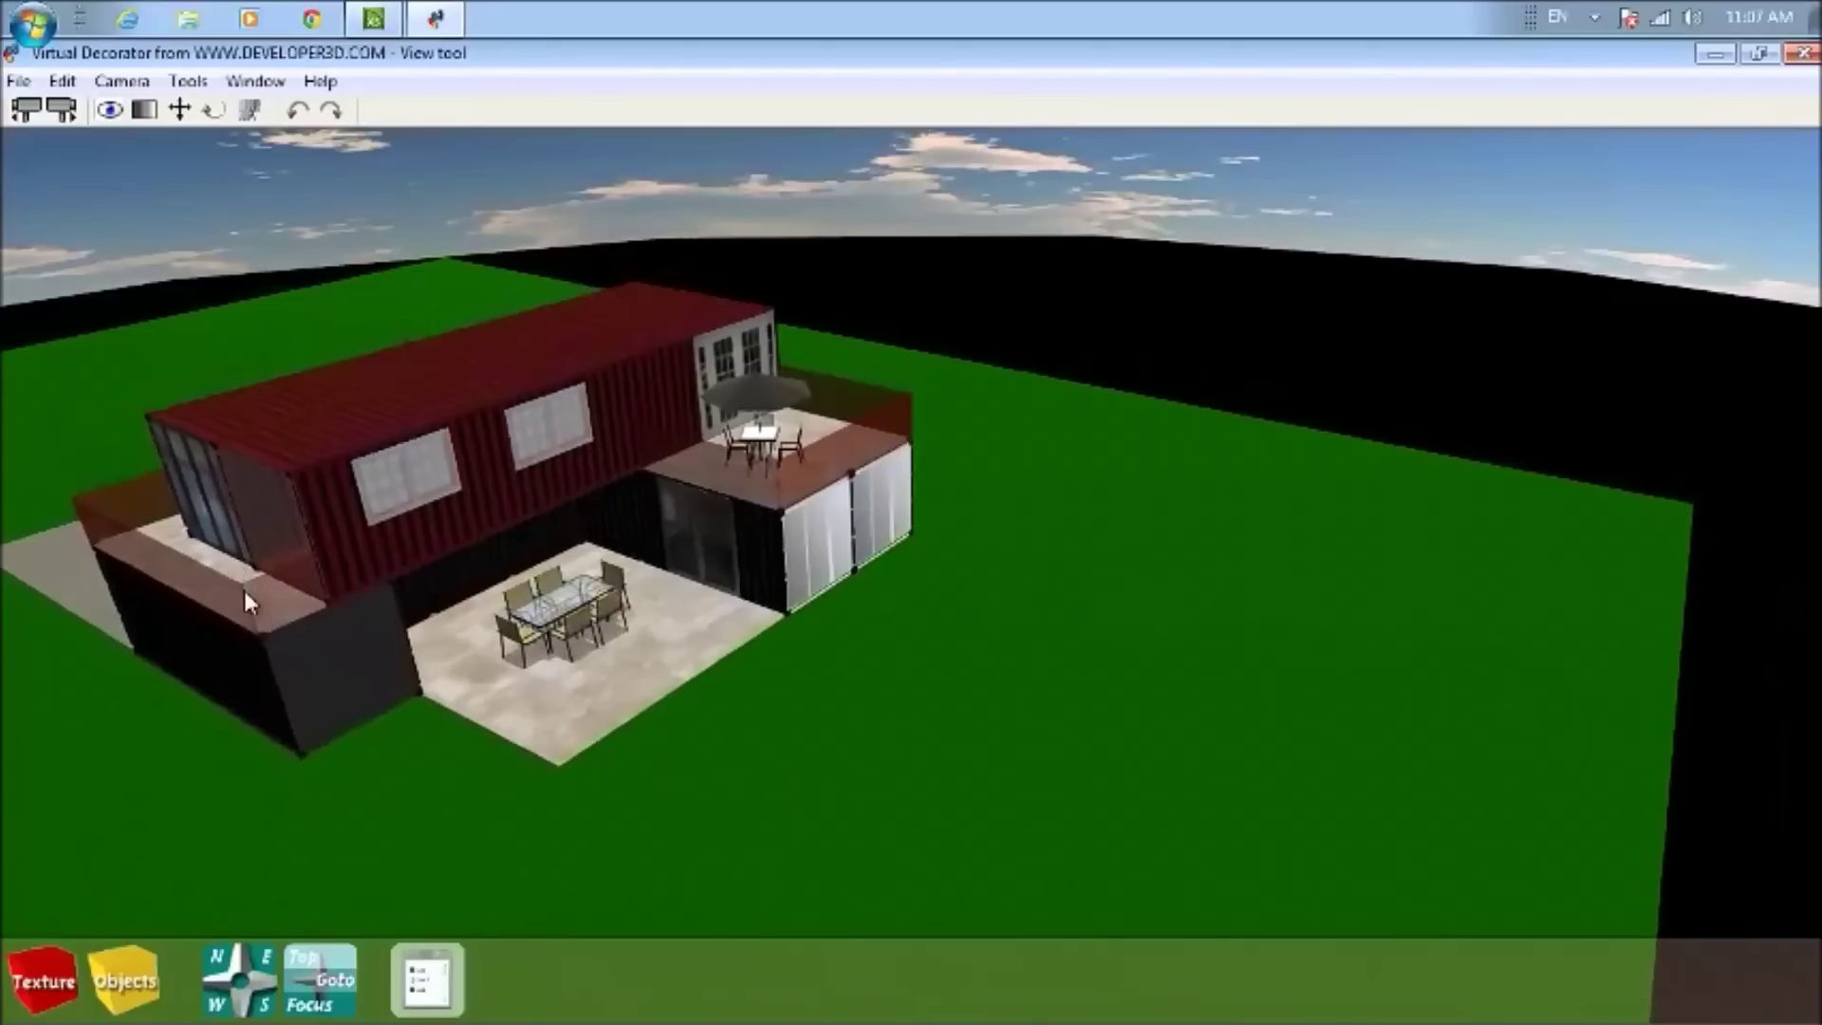
{"action": "scroll", "coordinate": [259, 610], "scroll_direction": "up", "scroll_amount": 3}
{"action": "mouse_move", "coordinate": [262, 608]}
{"action": "left_mouse_down"}
{"action": "mouse_move", "coordinate": [333, 600]}
{"action": "mouse_move", "coordinate": [246, 609]}
{"action": "left_mouse_up"}
Orbit past the front door and garage side to the house's other side
{"action": "key", "text": "Left"}
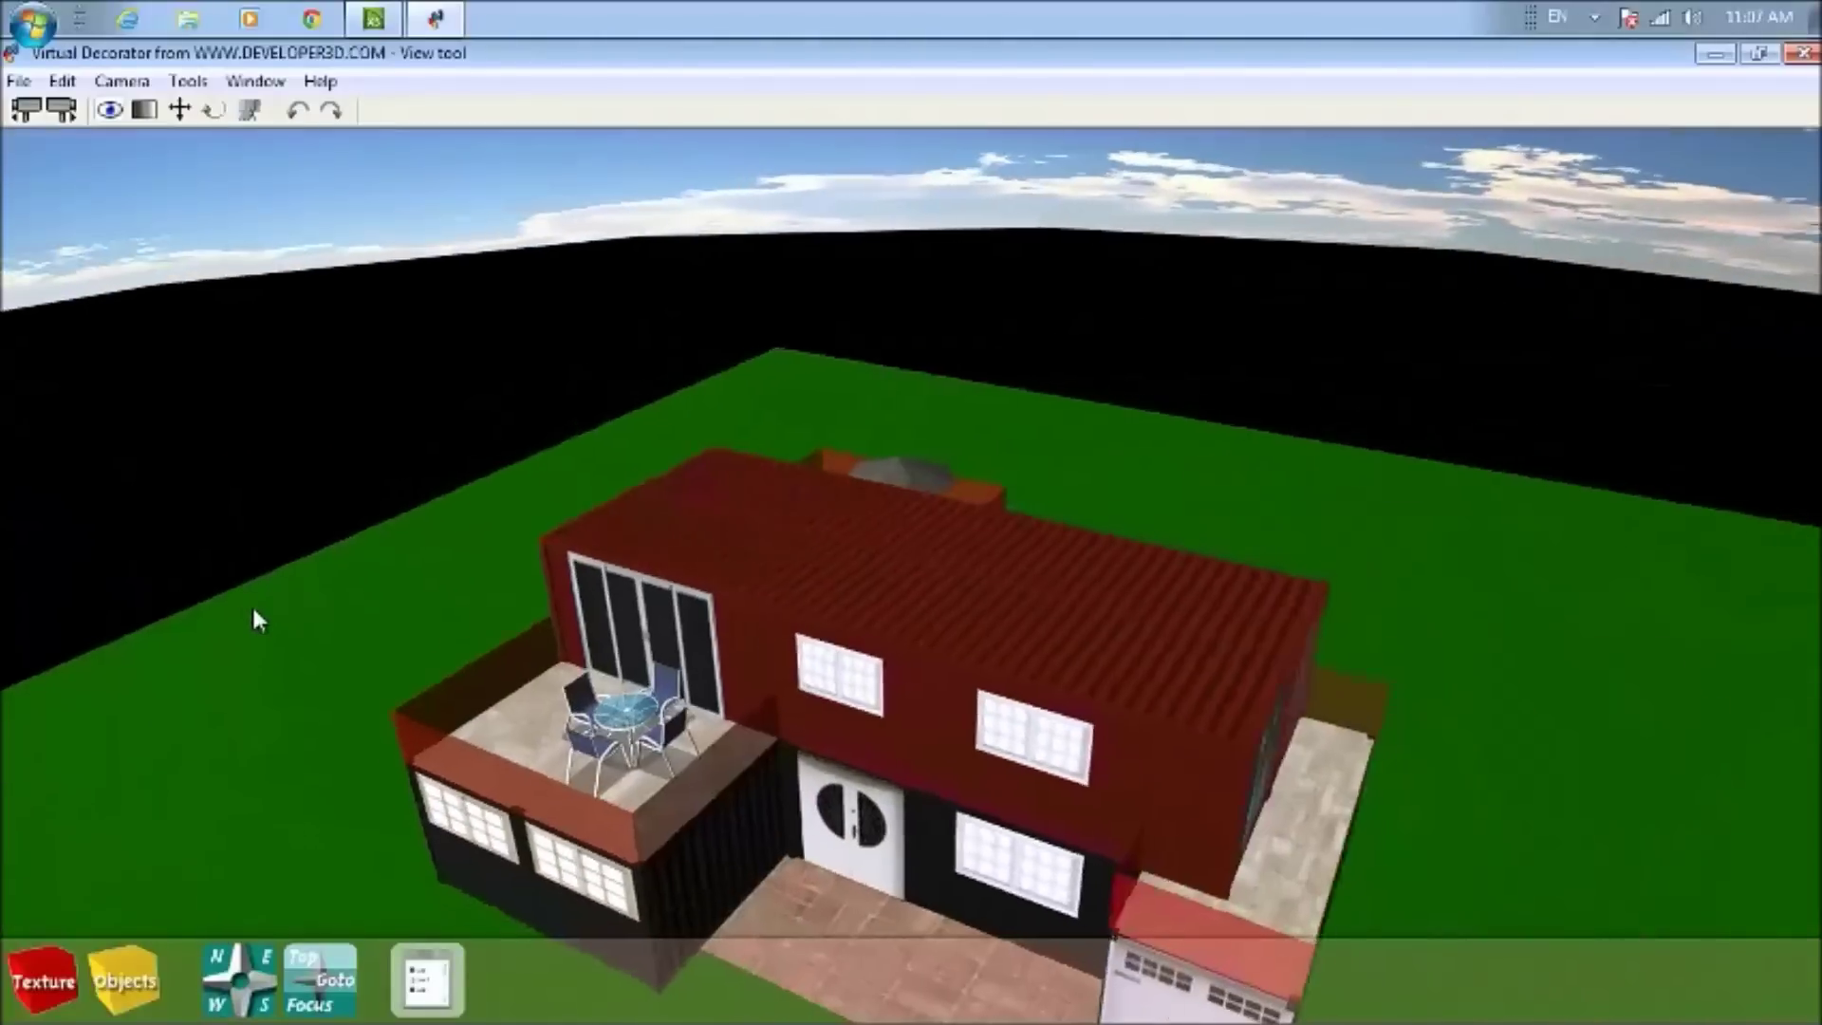
{"action": "key", "text": "Left"}
{"action": "key", "text": "Down"}
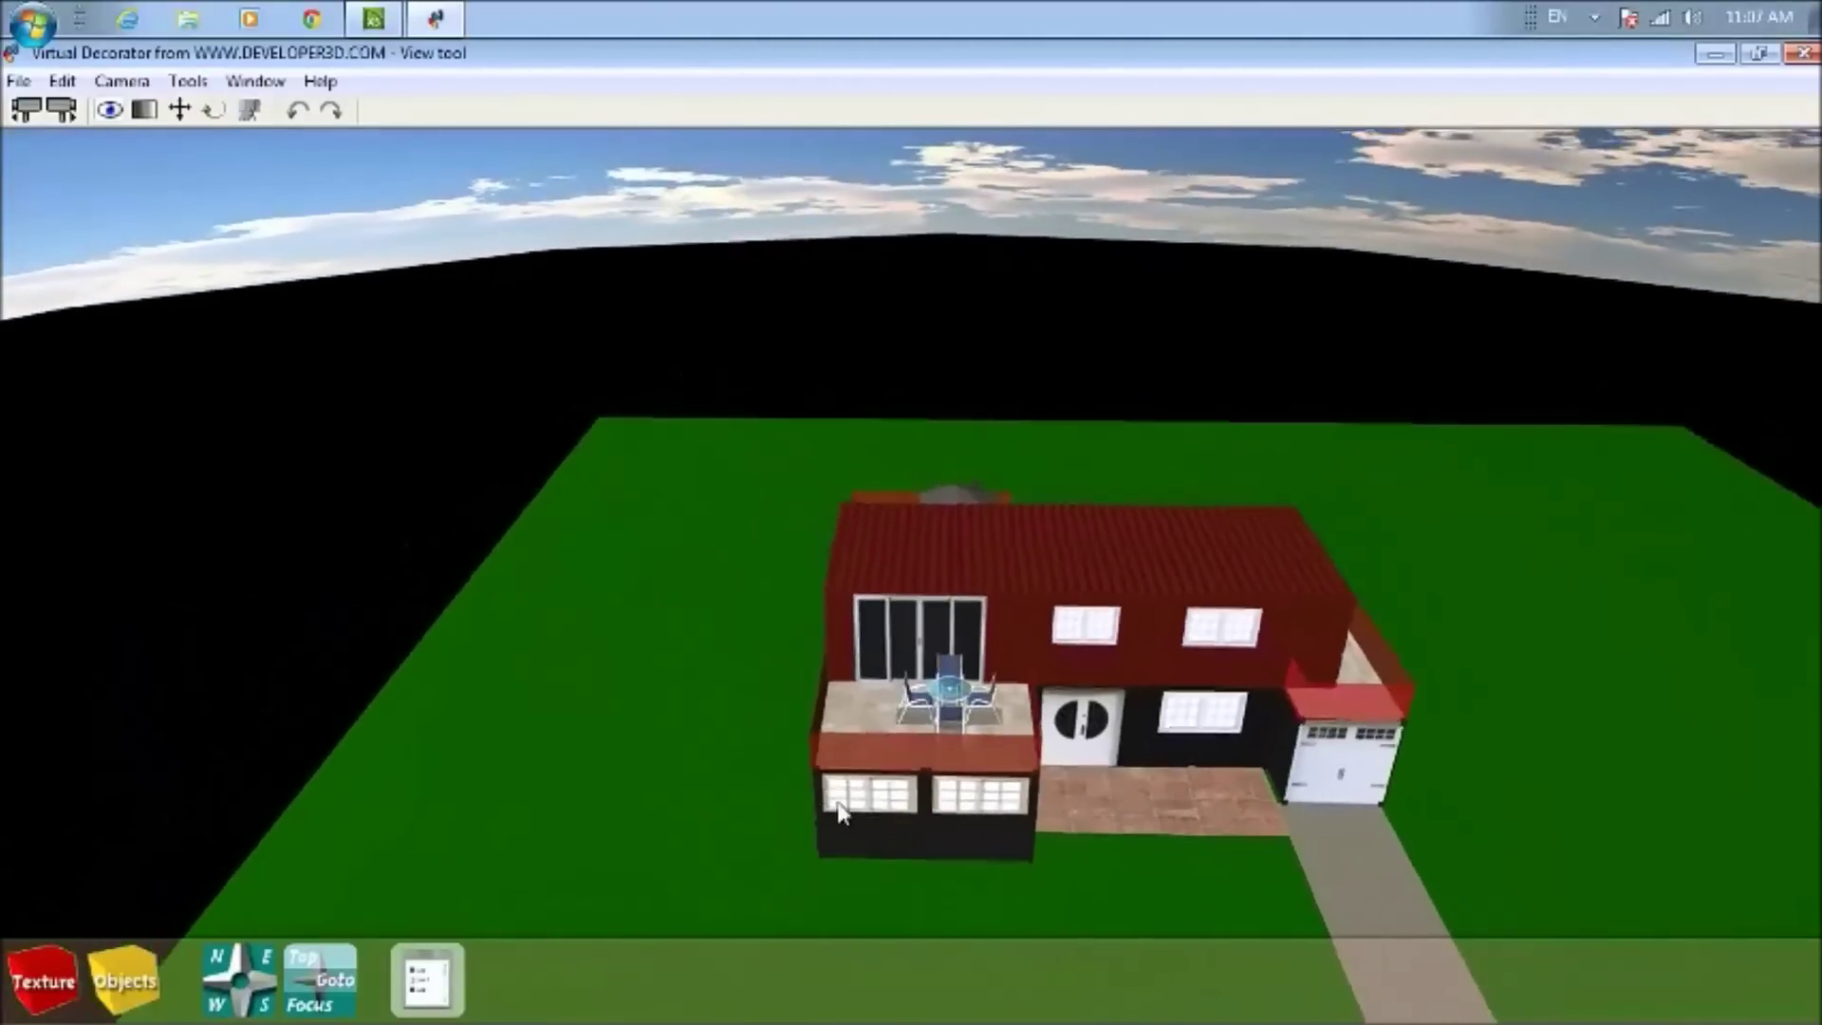
{"action": "left_click_drag", "start_coordinate": [1086, 865], "coordinate": [1057, 611]}
{"action": "scroll", "coordinate": [1090, 569], "scroll_direction": "up", "scroll_amount": 3}
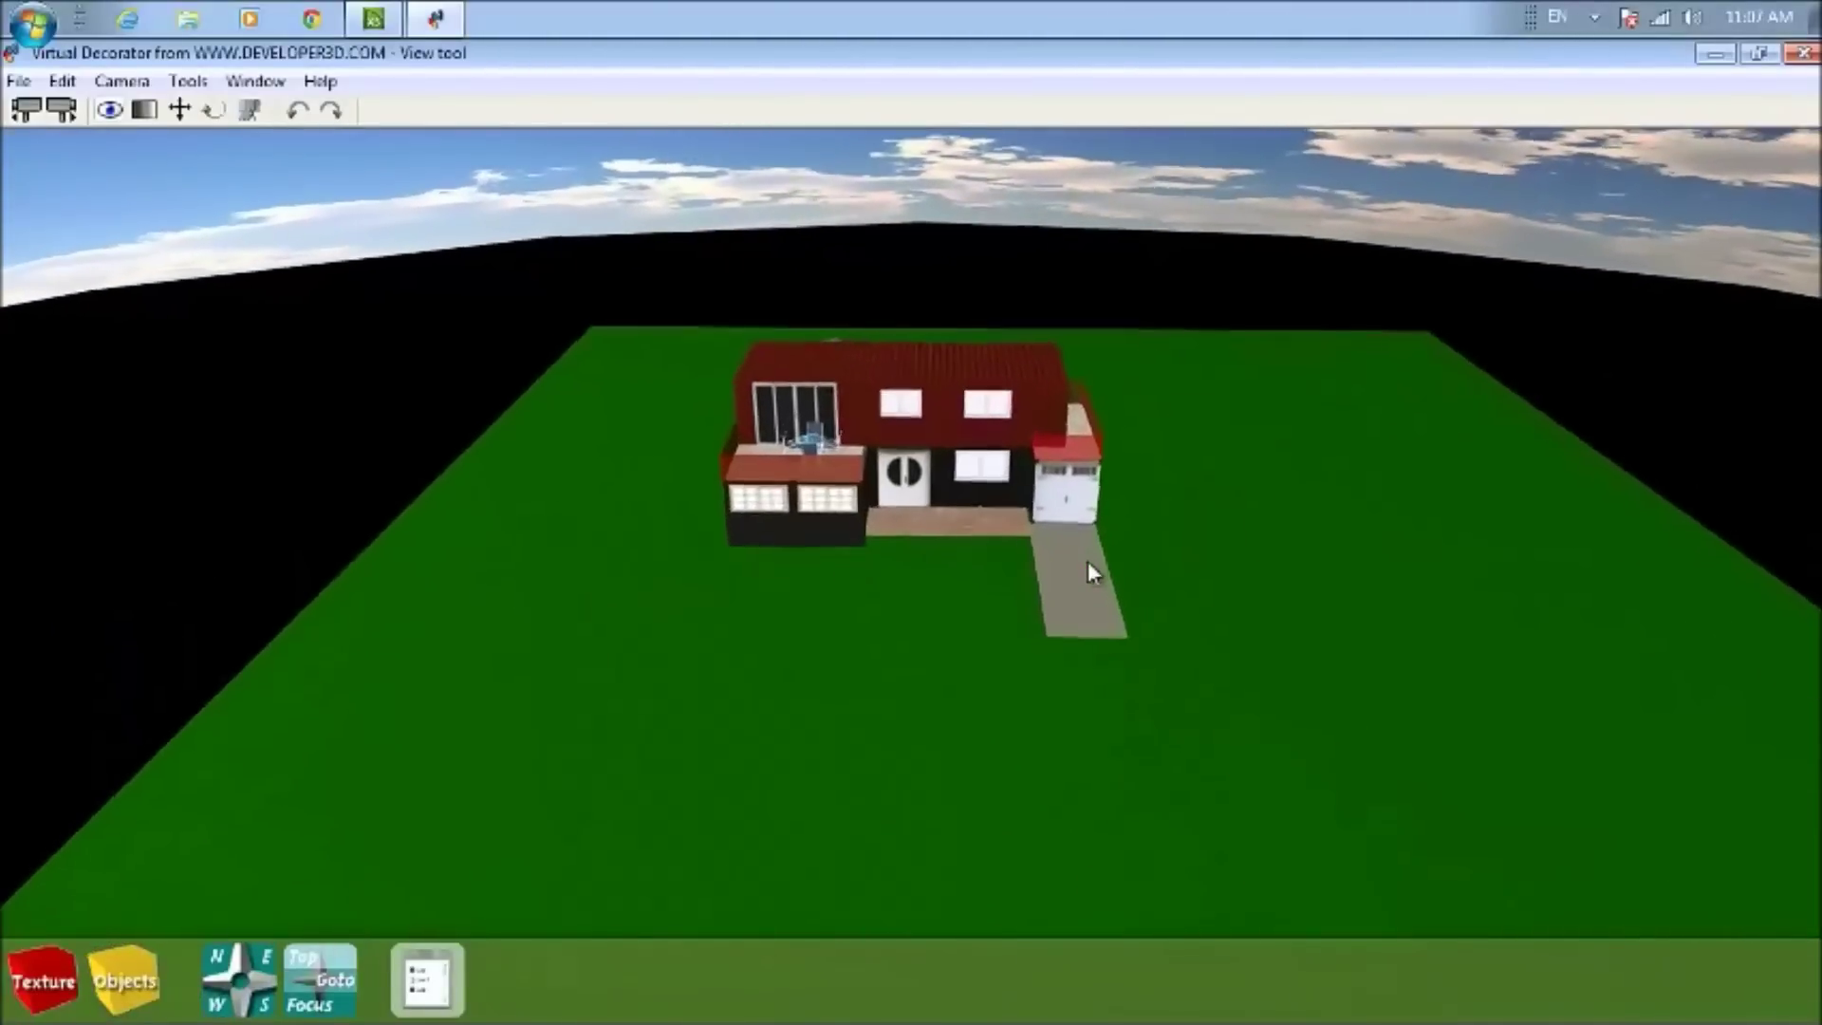
{"action": "key", "text": "Left"}
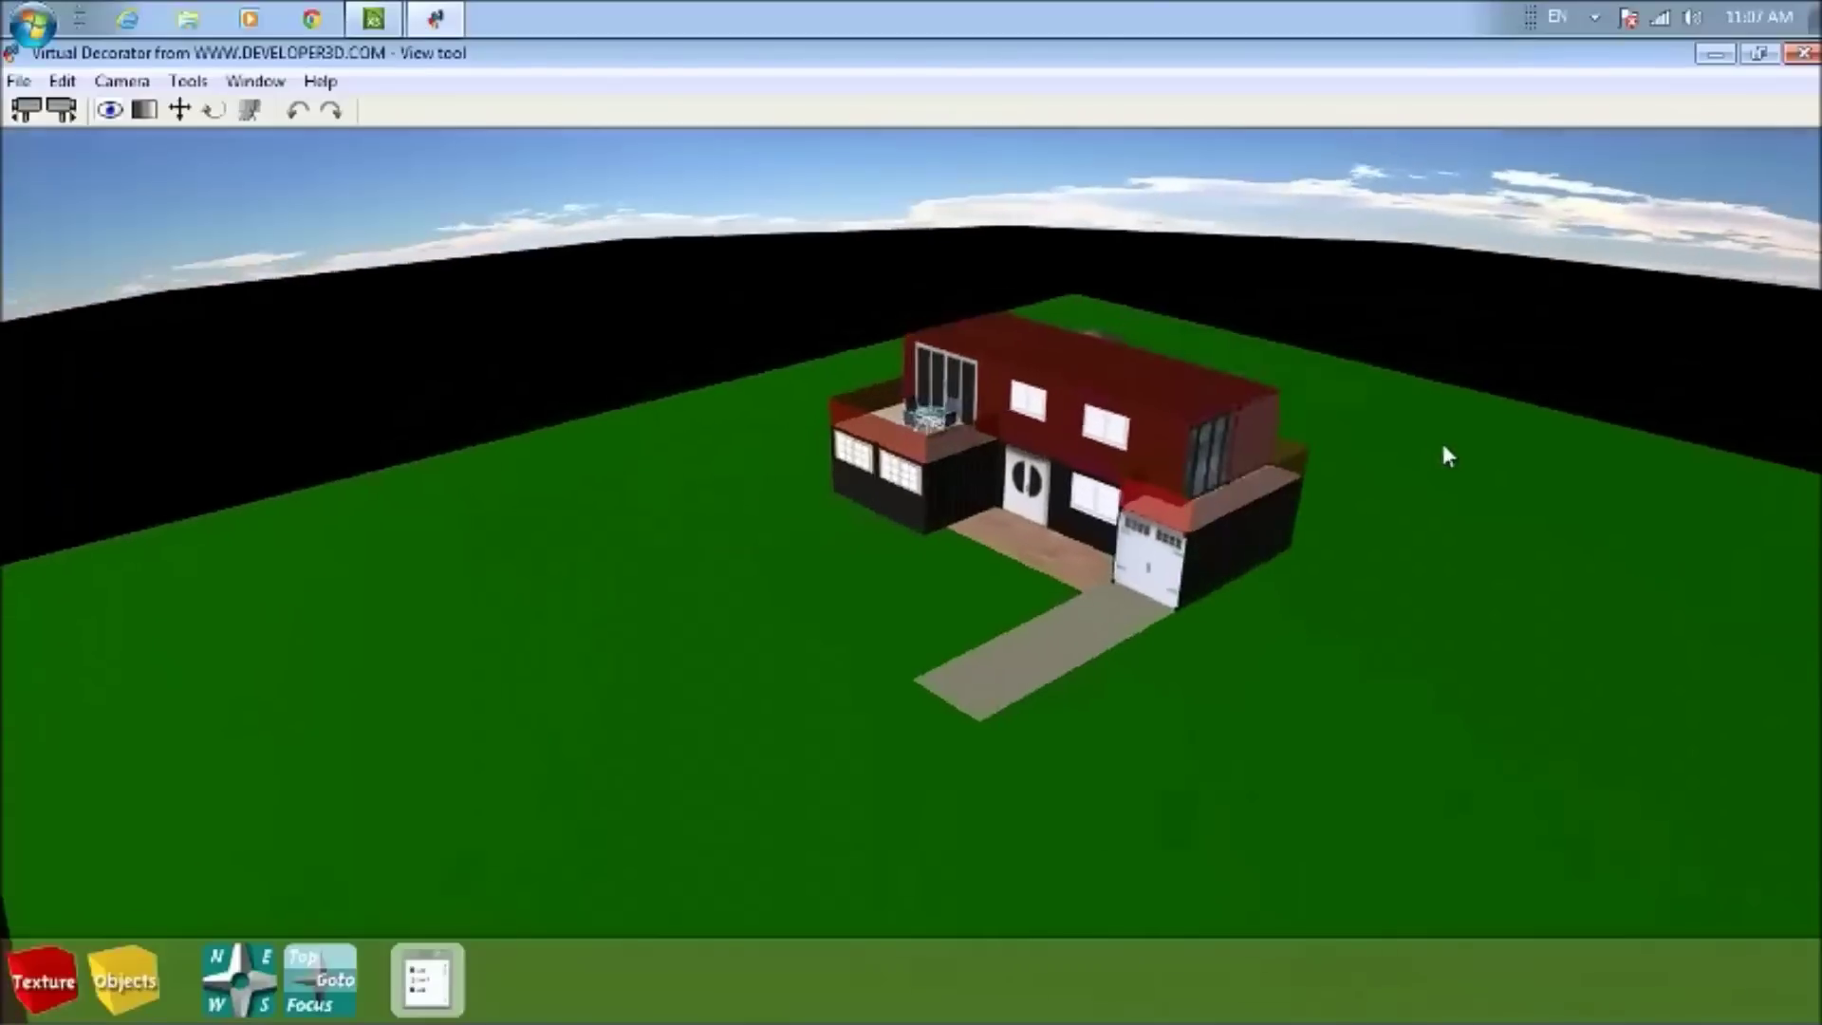
{"action": "key", "text": "Left"}
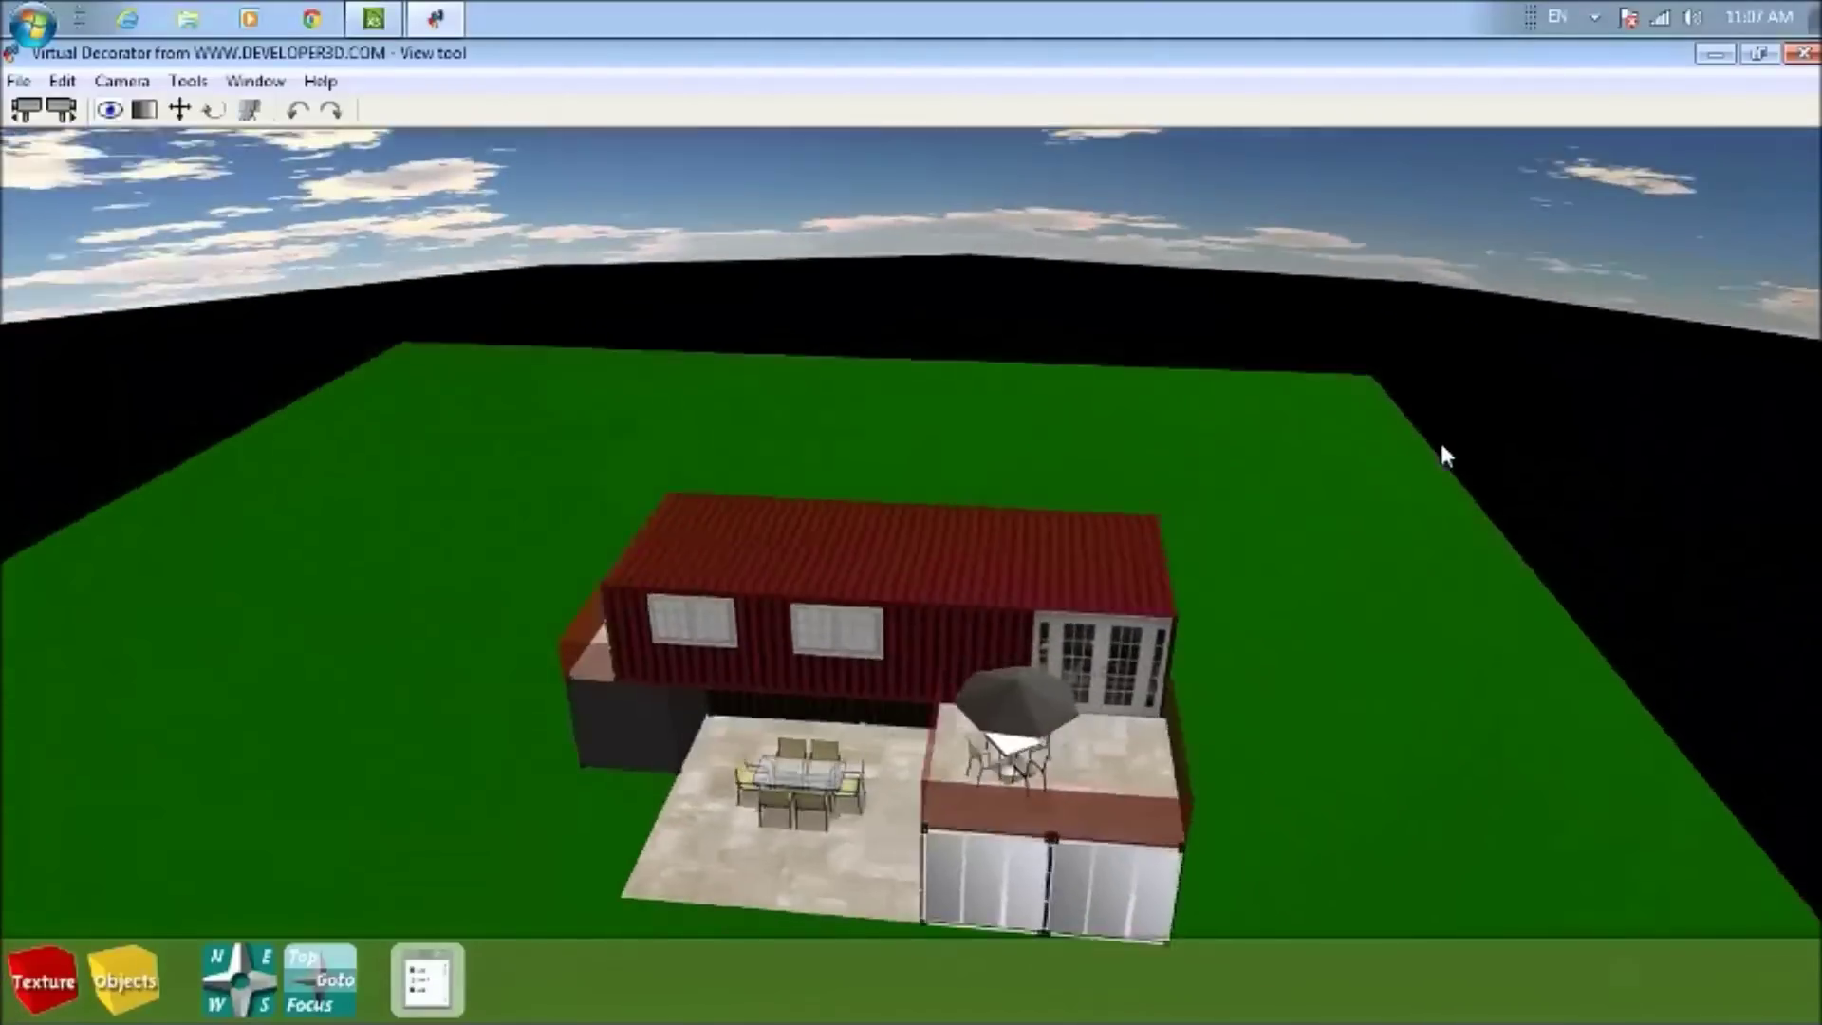
{"action": "mouse_move", "coordinate": [1427, 443]}
{"action": "left_mouse_down"}
{"action": "mouse_move", "coordinate": [1383, 417]}
{"action": "mouse_move", "coordinate": [1444, 445]}
{"action": "left_mouse_up"}
Zoom in on the rear side and left patio, then orbit back to the front
{"action": "key", "text": "Left"}
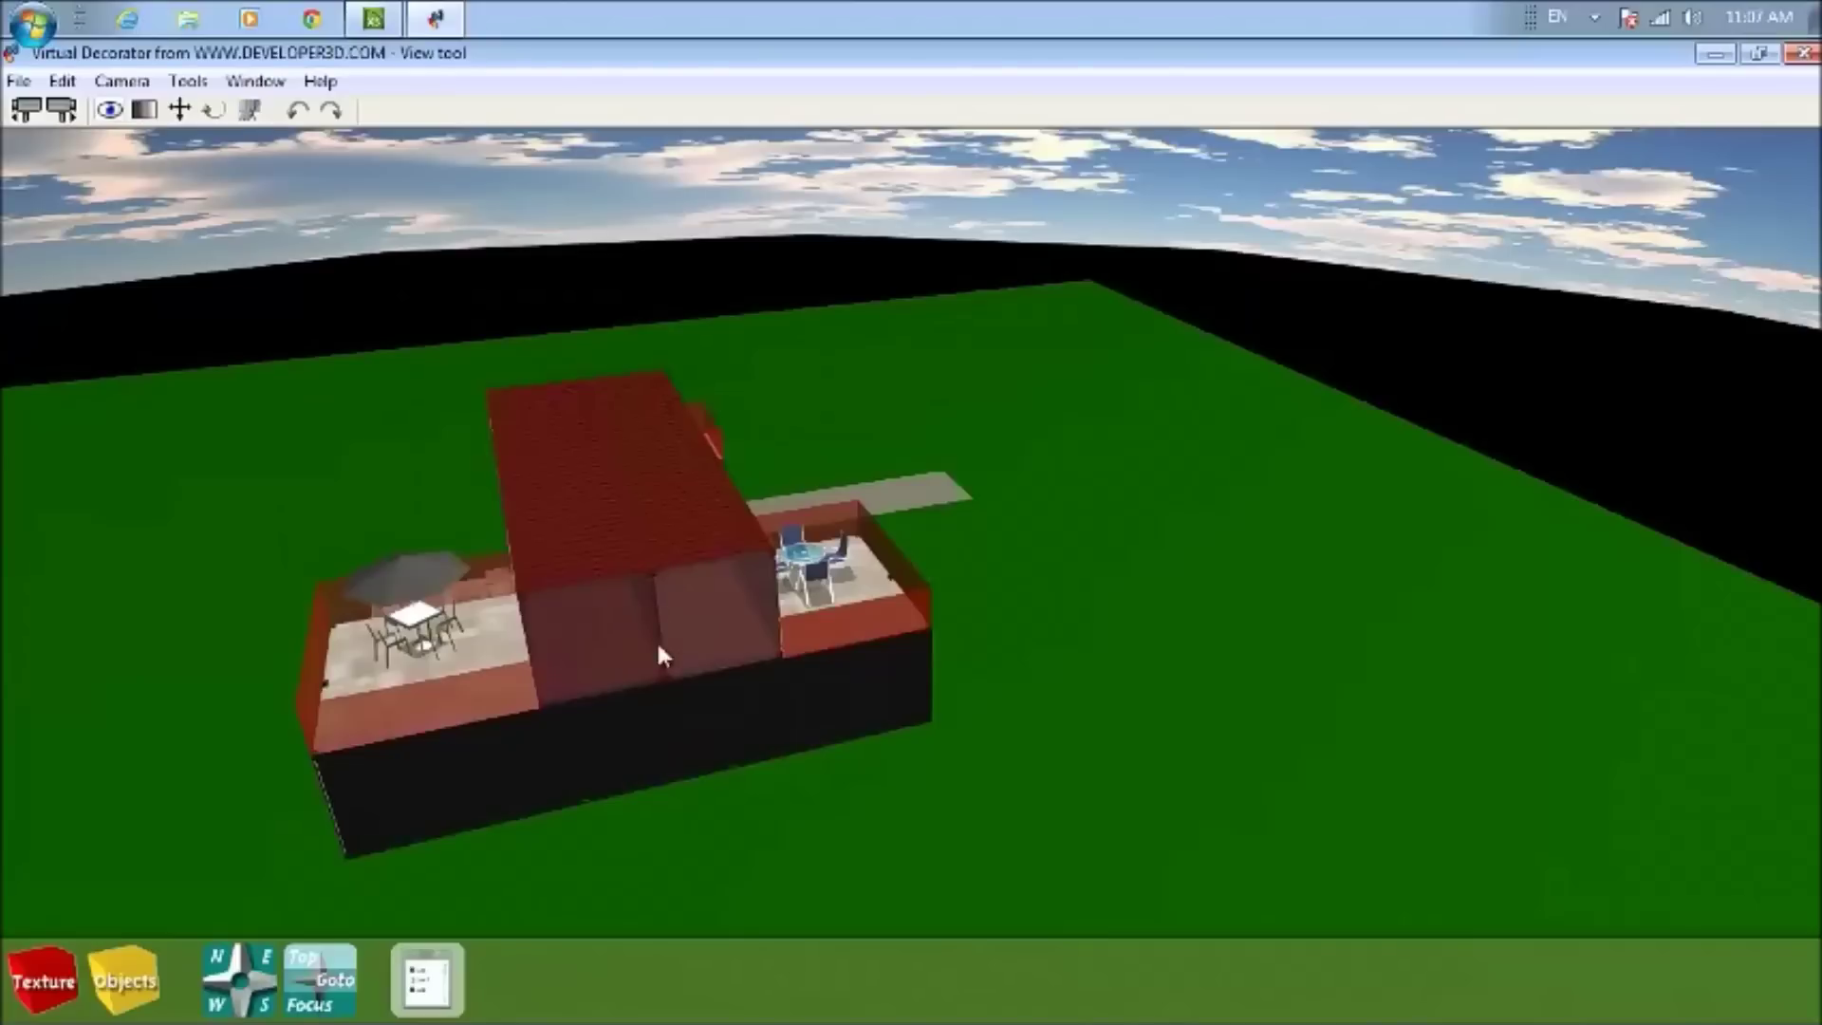
{"action": "scroll", "coordinate": [700, 680], "scroll_direction": "up", "scroll_amount": 3}
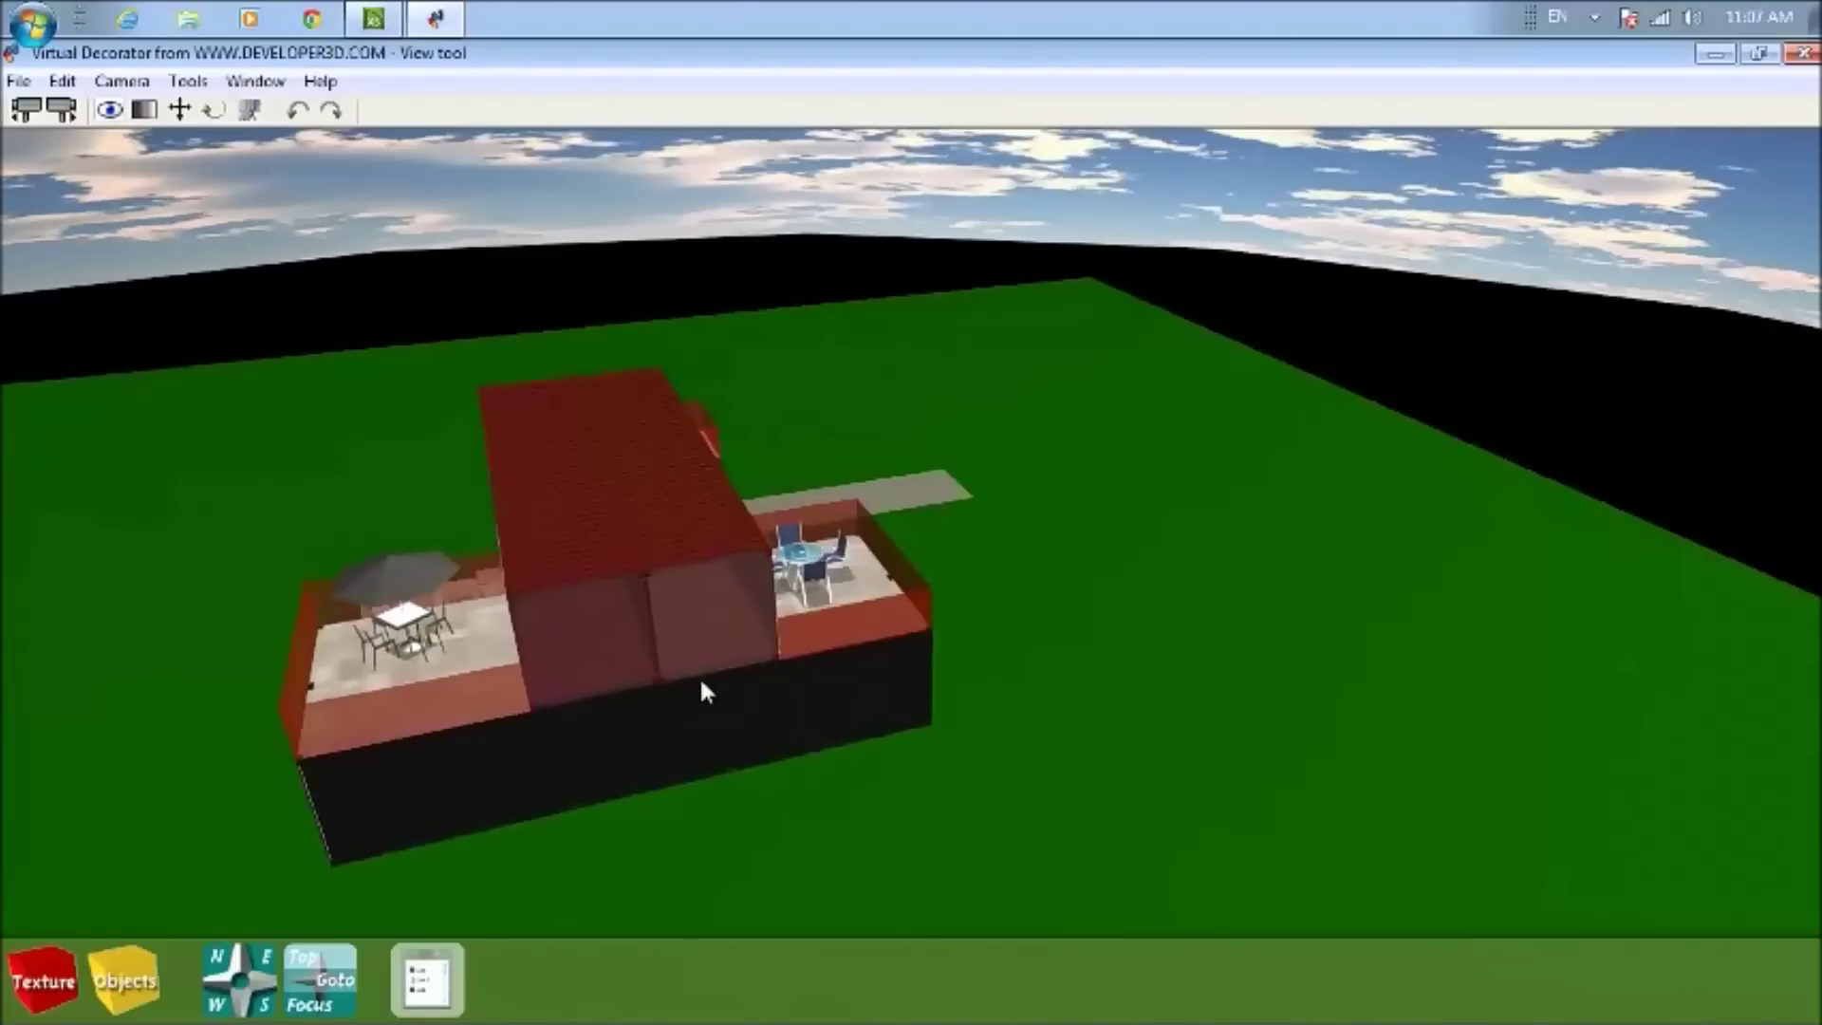
{"action": "scroll", "coordinate": [626, 687], "scroll_direction": "up", "scroll_amount": 2}
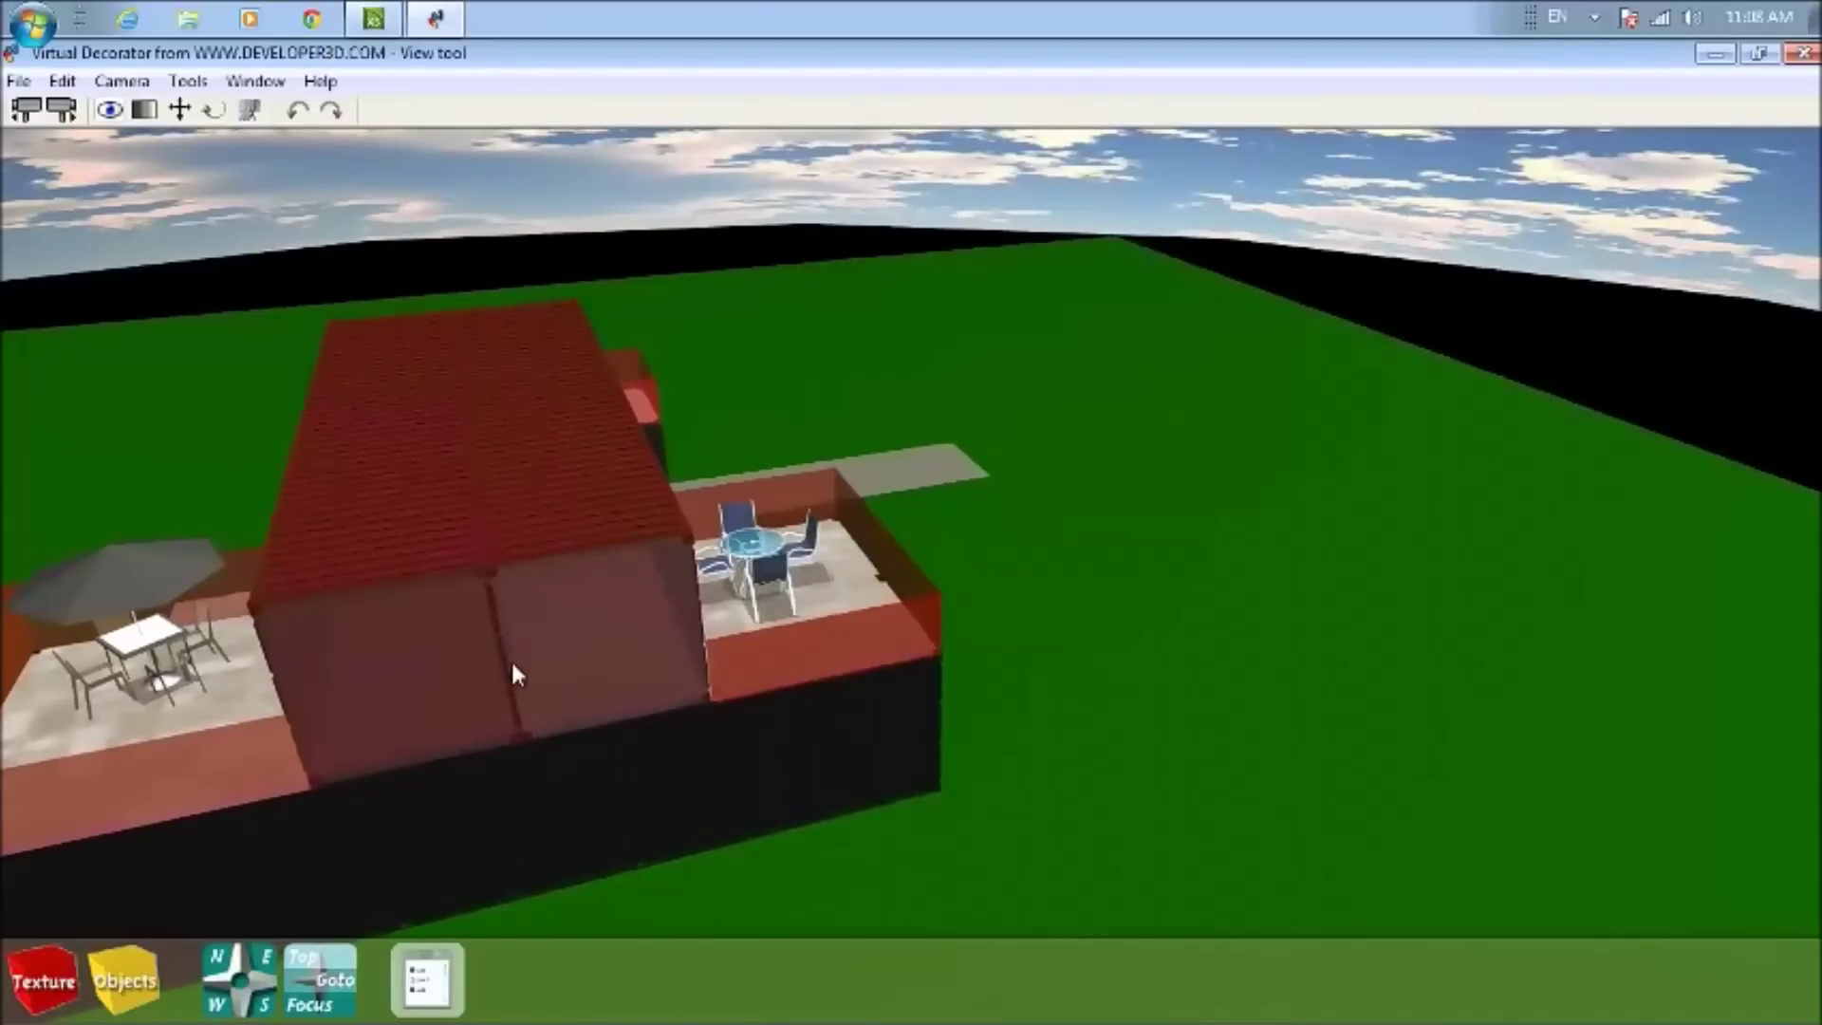
{"action": "scroll", "coordinate": [509, 664], "scroll_direction": "up", "scroll_amount": 2}
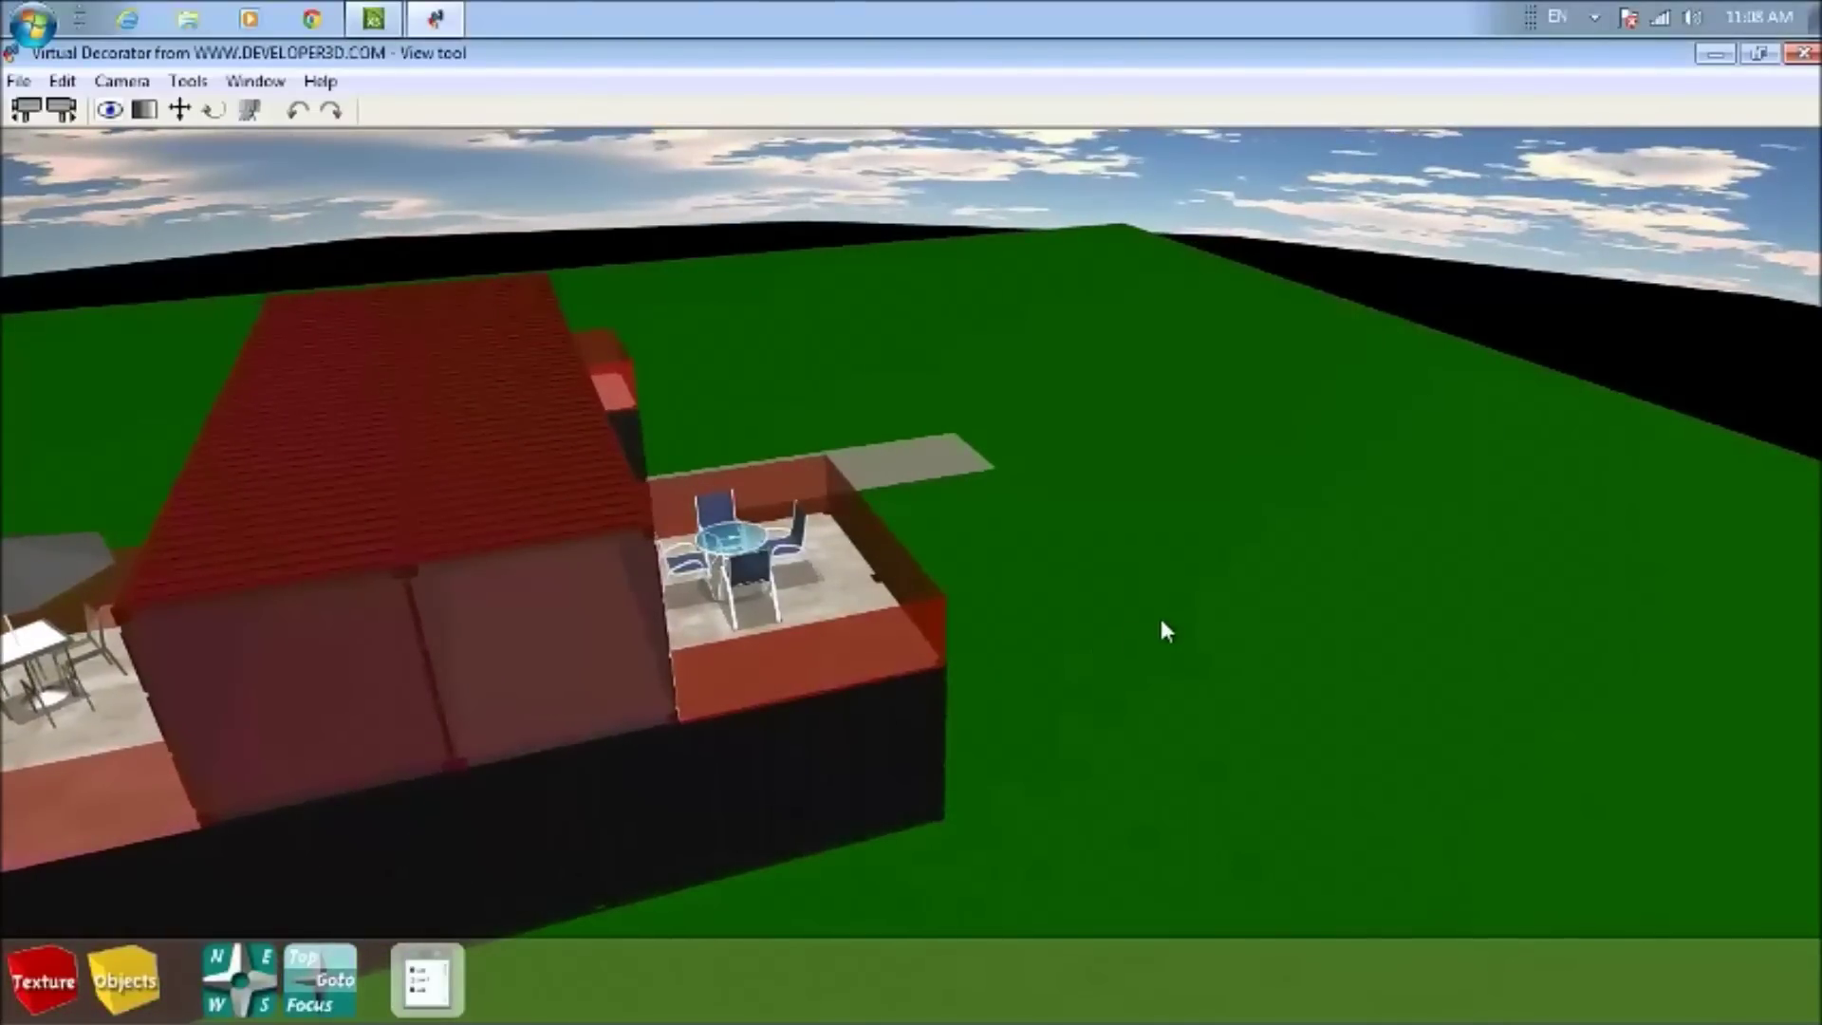
{"action": "key", "text": "Down"}
{"action": "mouse_move", "coordinate": [1164, 598]}
{"action": "left_mouse_down"}
{"action": "mouse_move", "coordinate": [1143, 598]}
{"action": "mouse_move", "coordinate": [1156, 614]}
{"action": "mouse_move", "coordinate": [1167, 591]}
{"action": "left_mouse_up"}
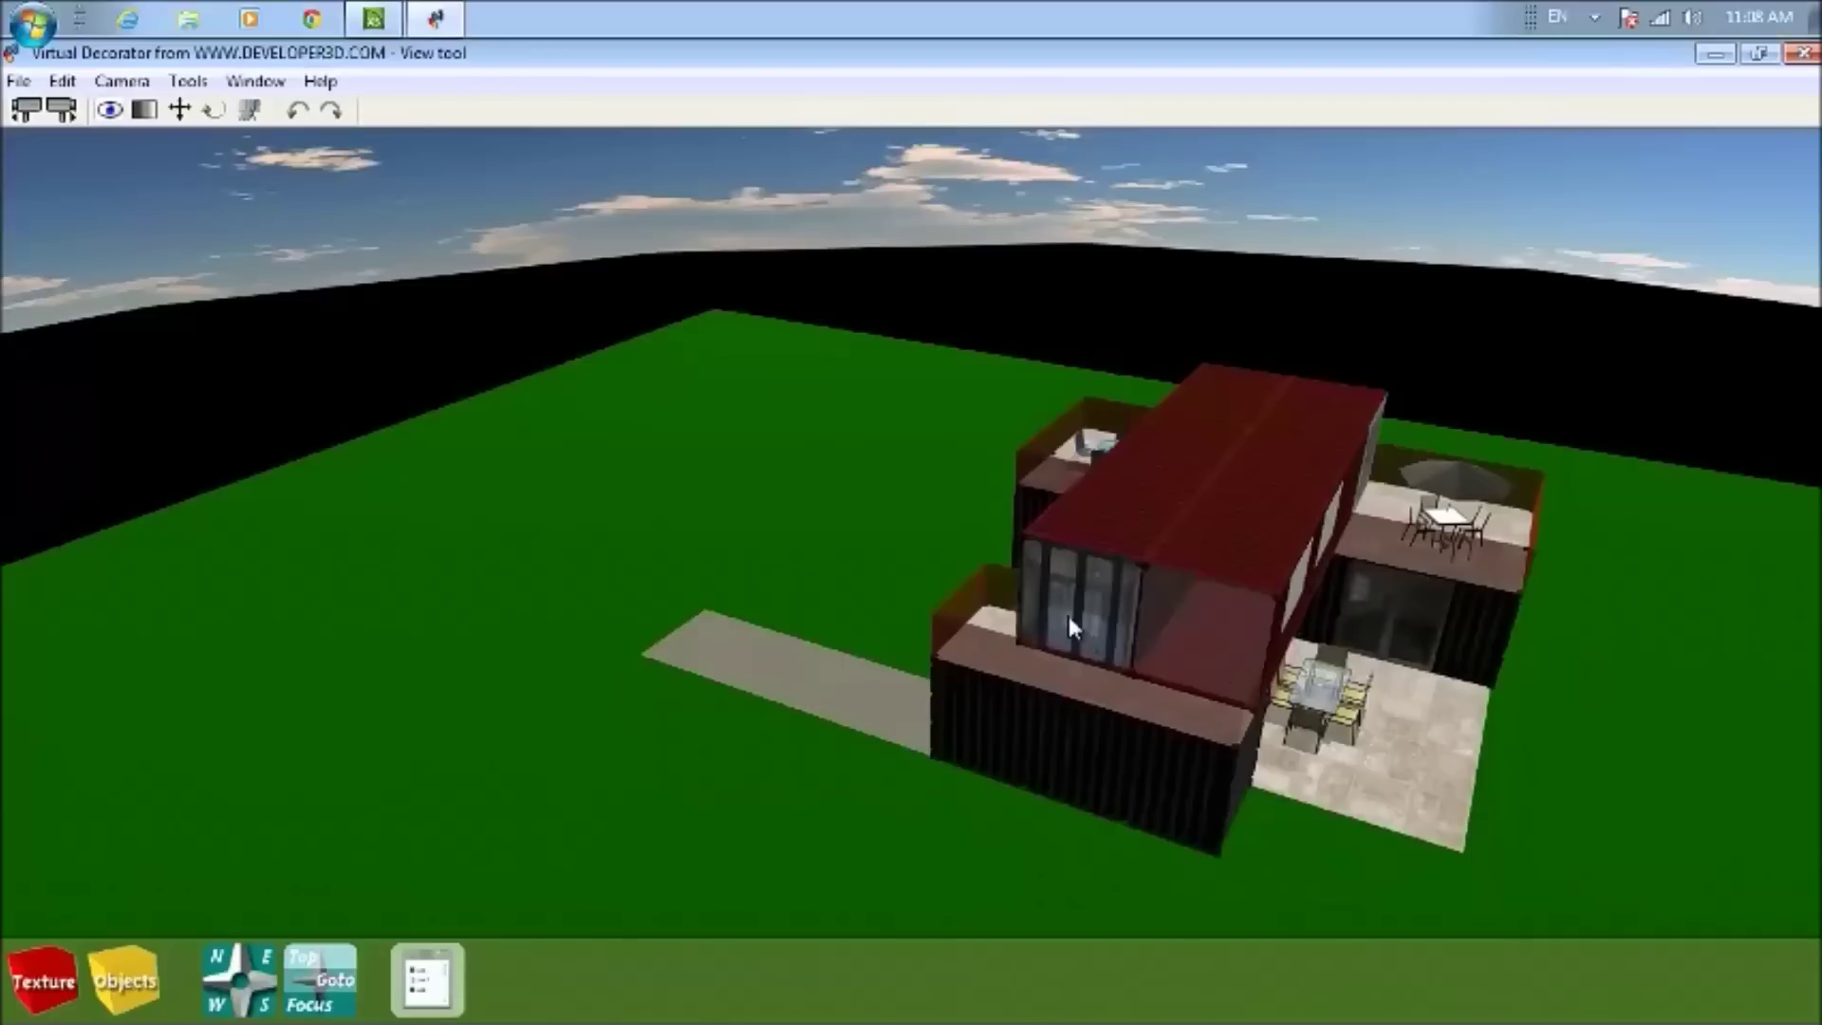
{"action": "left_click_drag", "start_coordinate": [683, 571], "coordinate": [684, 564]}
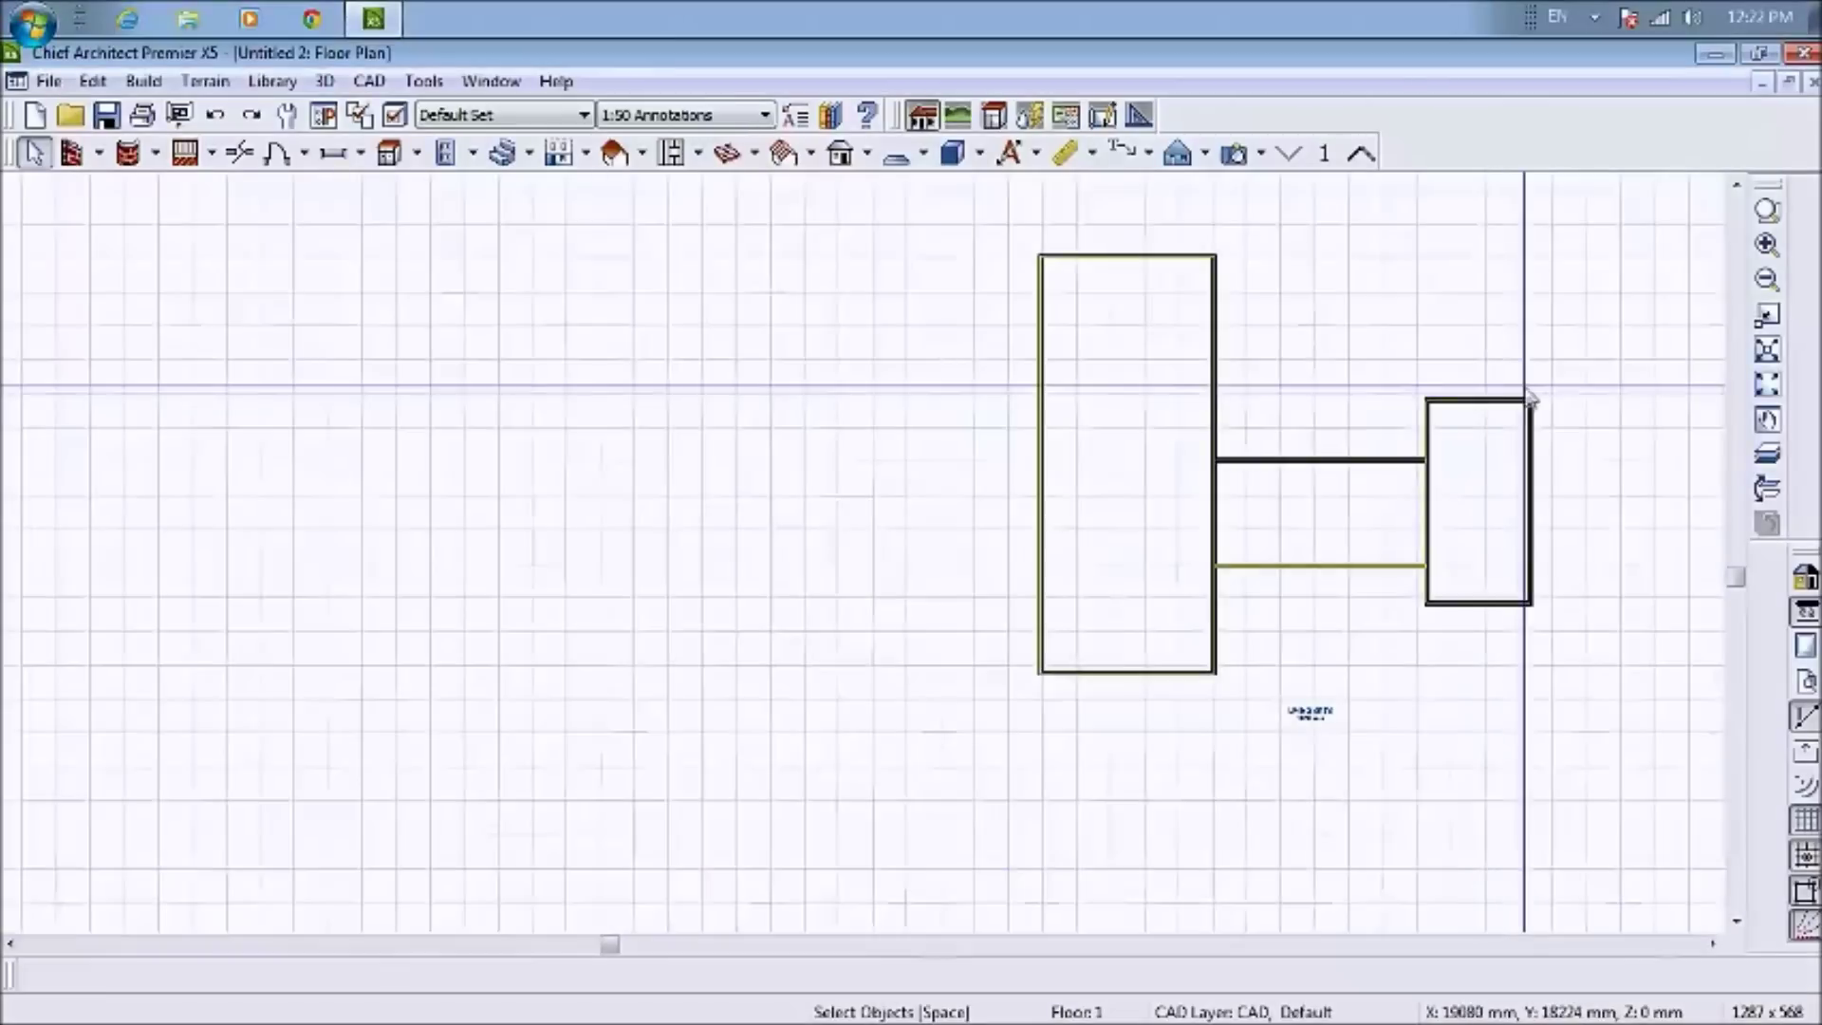
Switch to Floor 2 and open a Perspective Full Overview camera of the house
{"action": "scroll", "coordinate": [1633, 408], "scroll_direction": "up", "scroll_amount": 4}
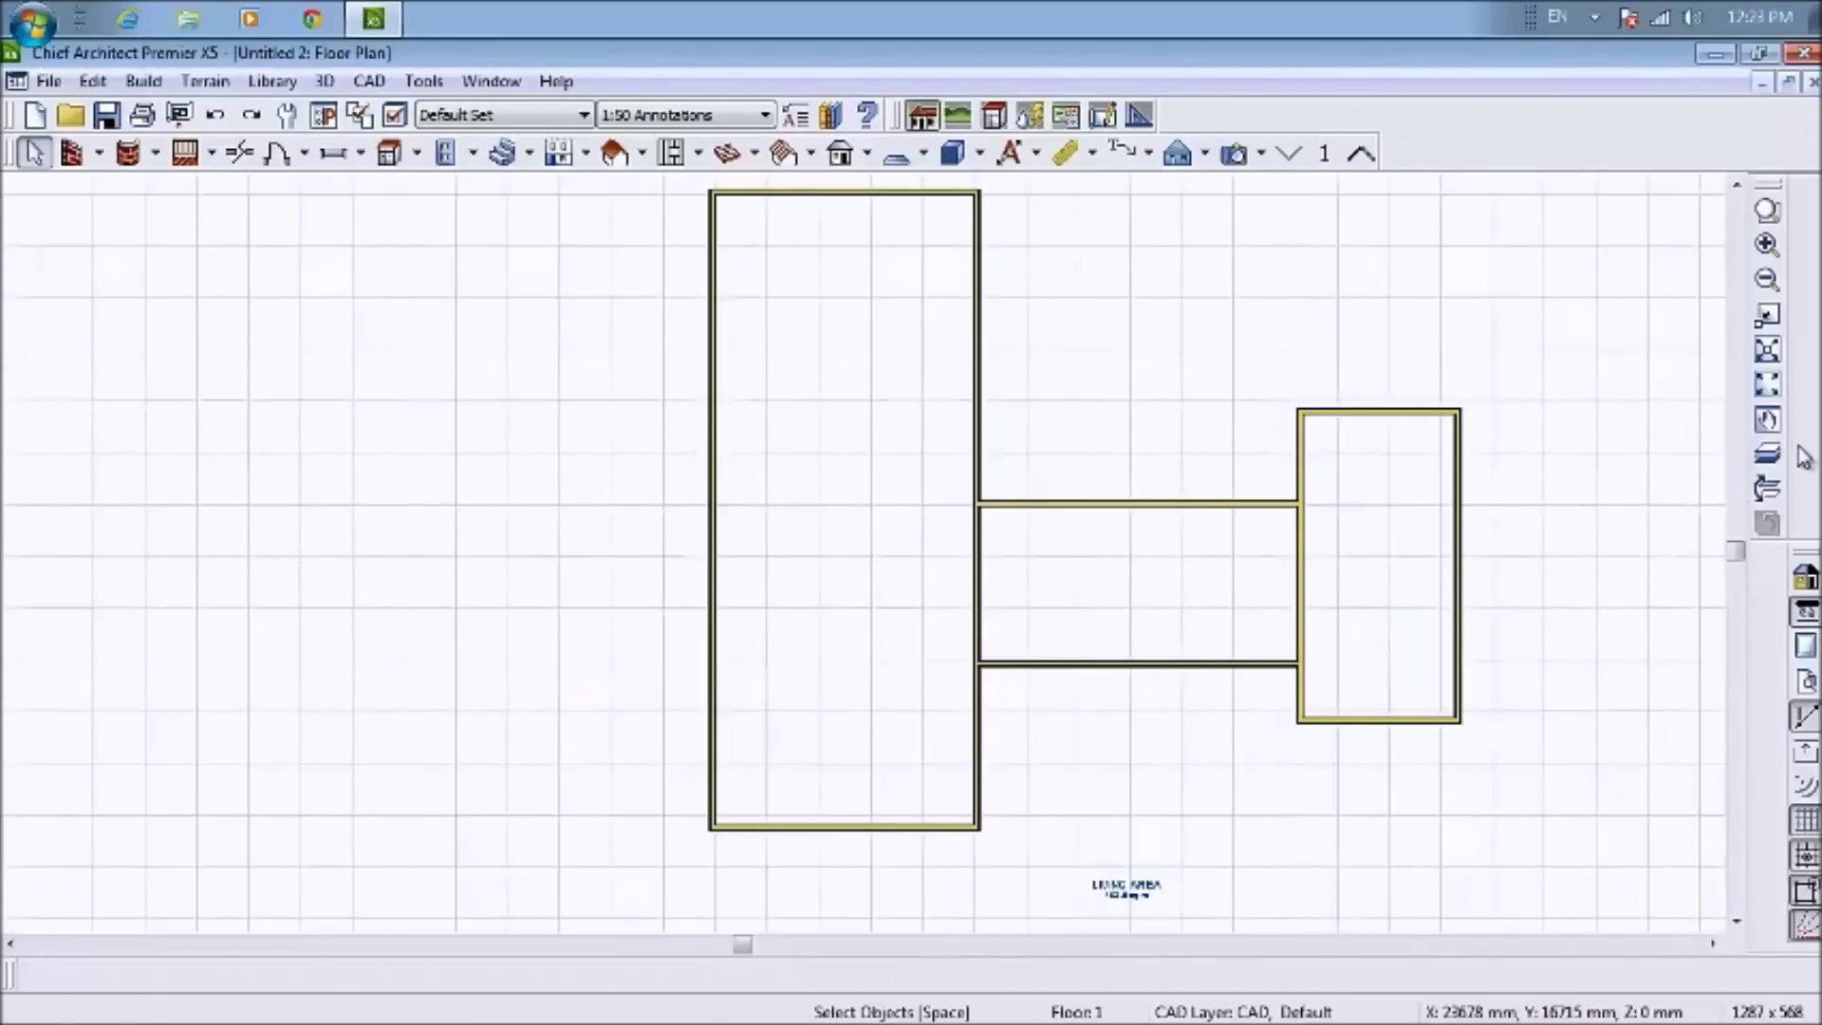
{"action": "left_click", "coordinate": [1768, 501]}
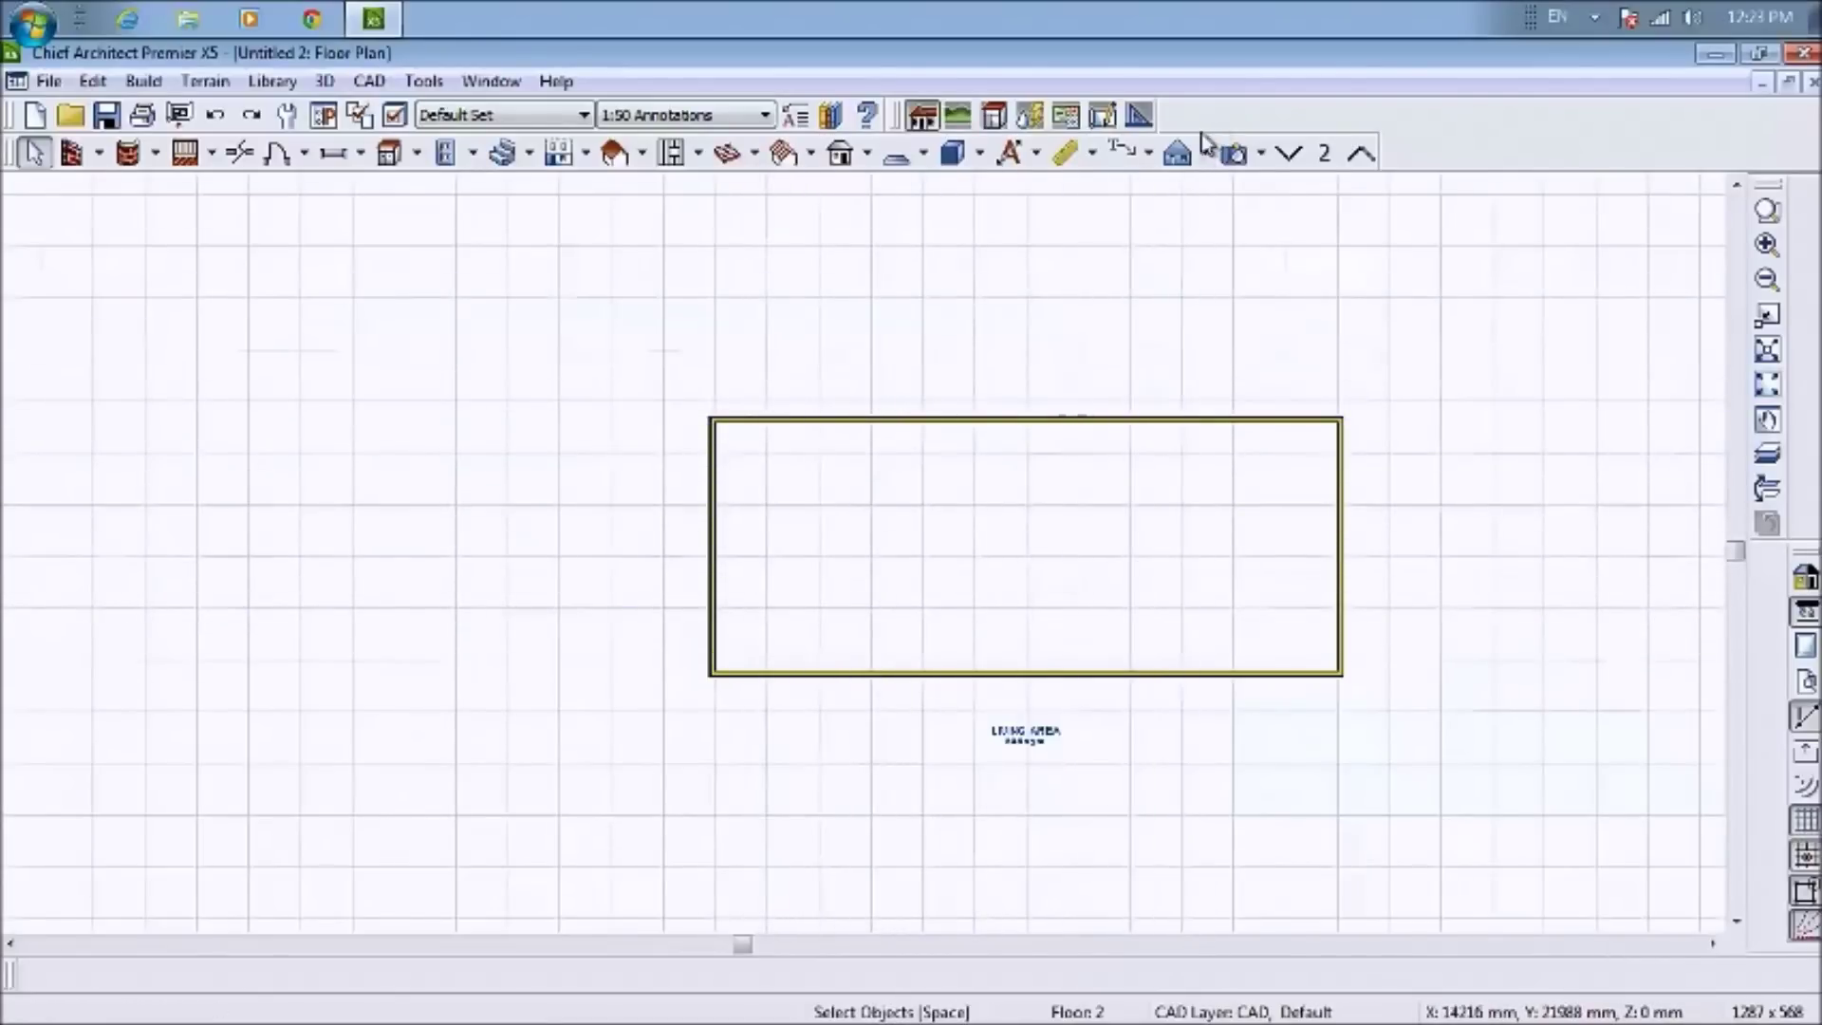
{"action": "left_click", "coordinate": [1264, 155]}
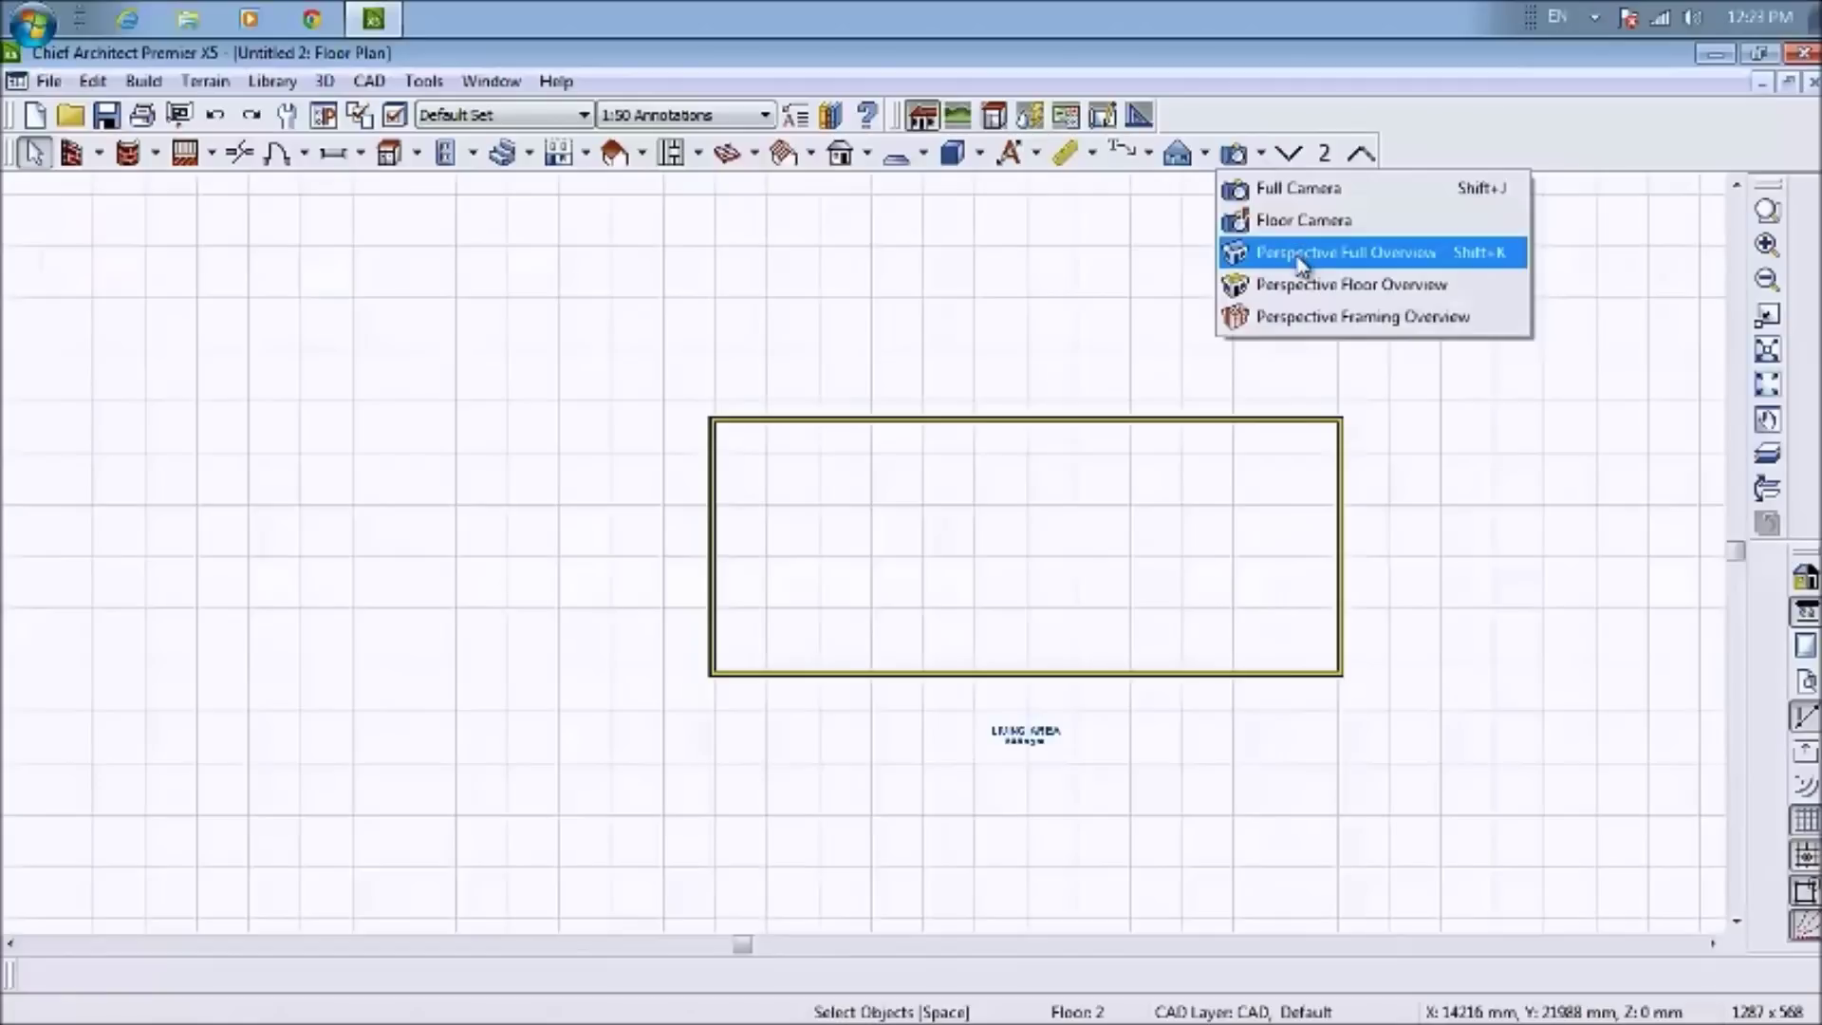
{"action": "left_click", "coordinate": [1301, 253]}
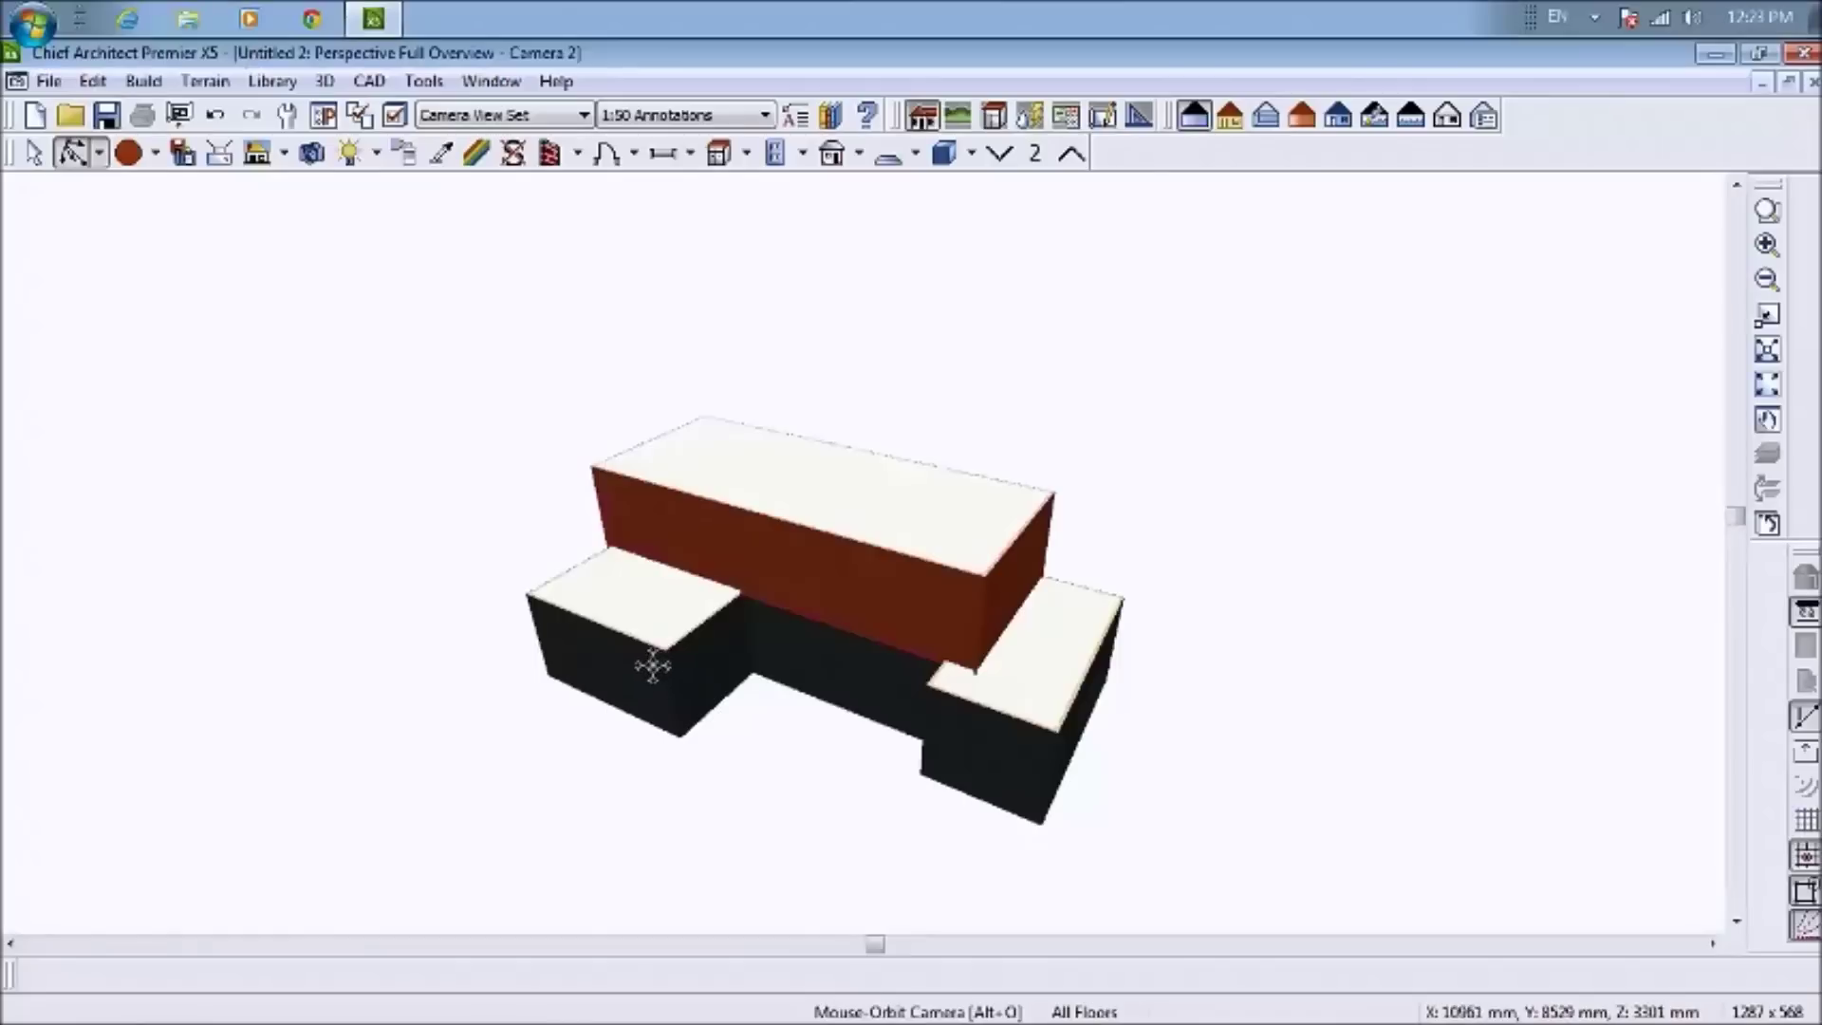
Orbit the overview with Mouse-Orbit Camera to a straight-on front view and zoom in
{"action": "left_click_drag", "start_coordinate": [619, 681], "coordinate": [598, 541]}
{"action": "left_click_drag", "start_coordinate": [941, 649], "coordinate": [36, 161]}
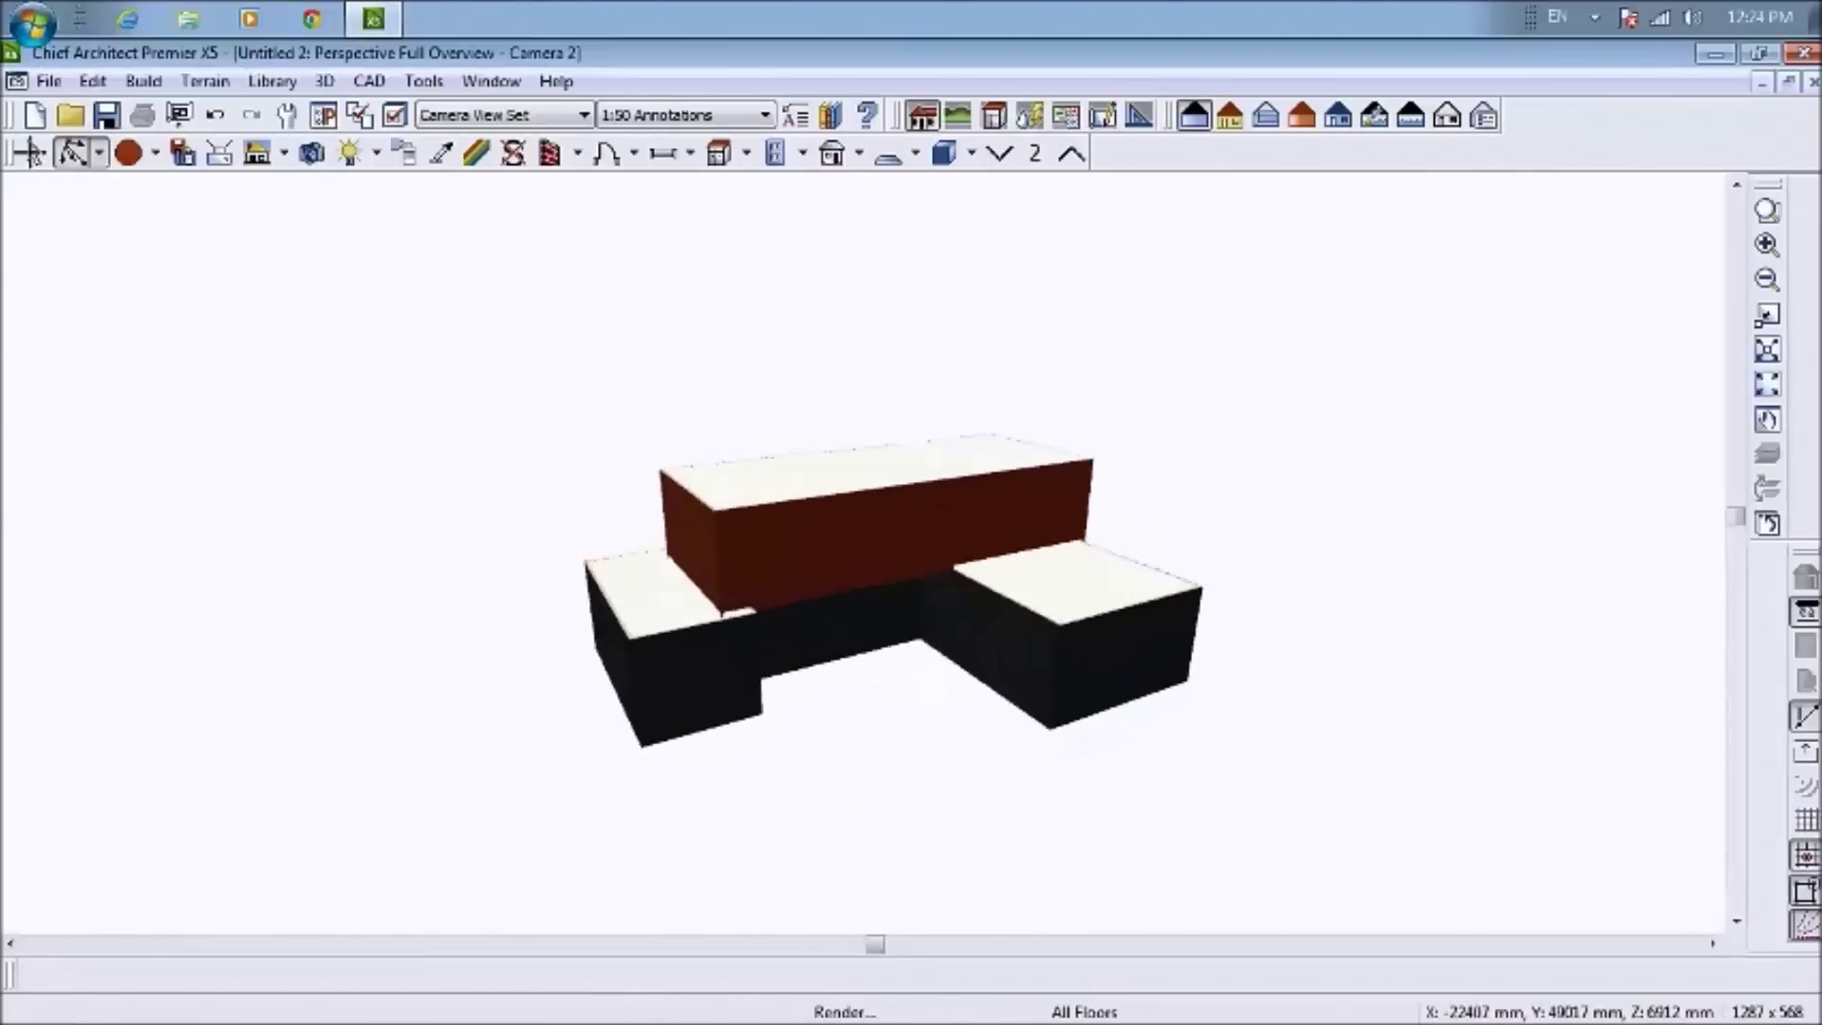
{"action": "left_click", "coordinate": [35, 154]}
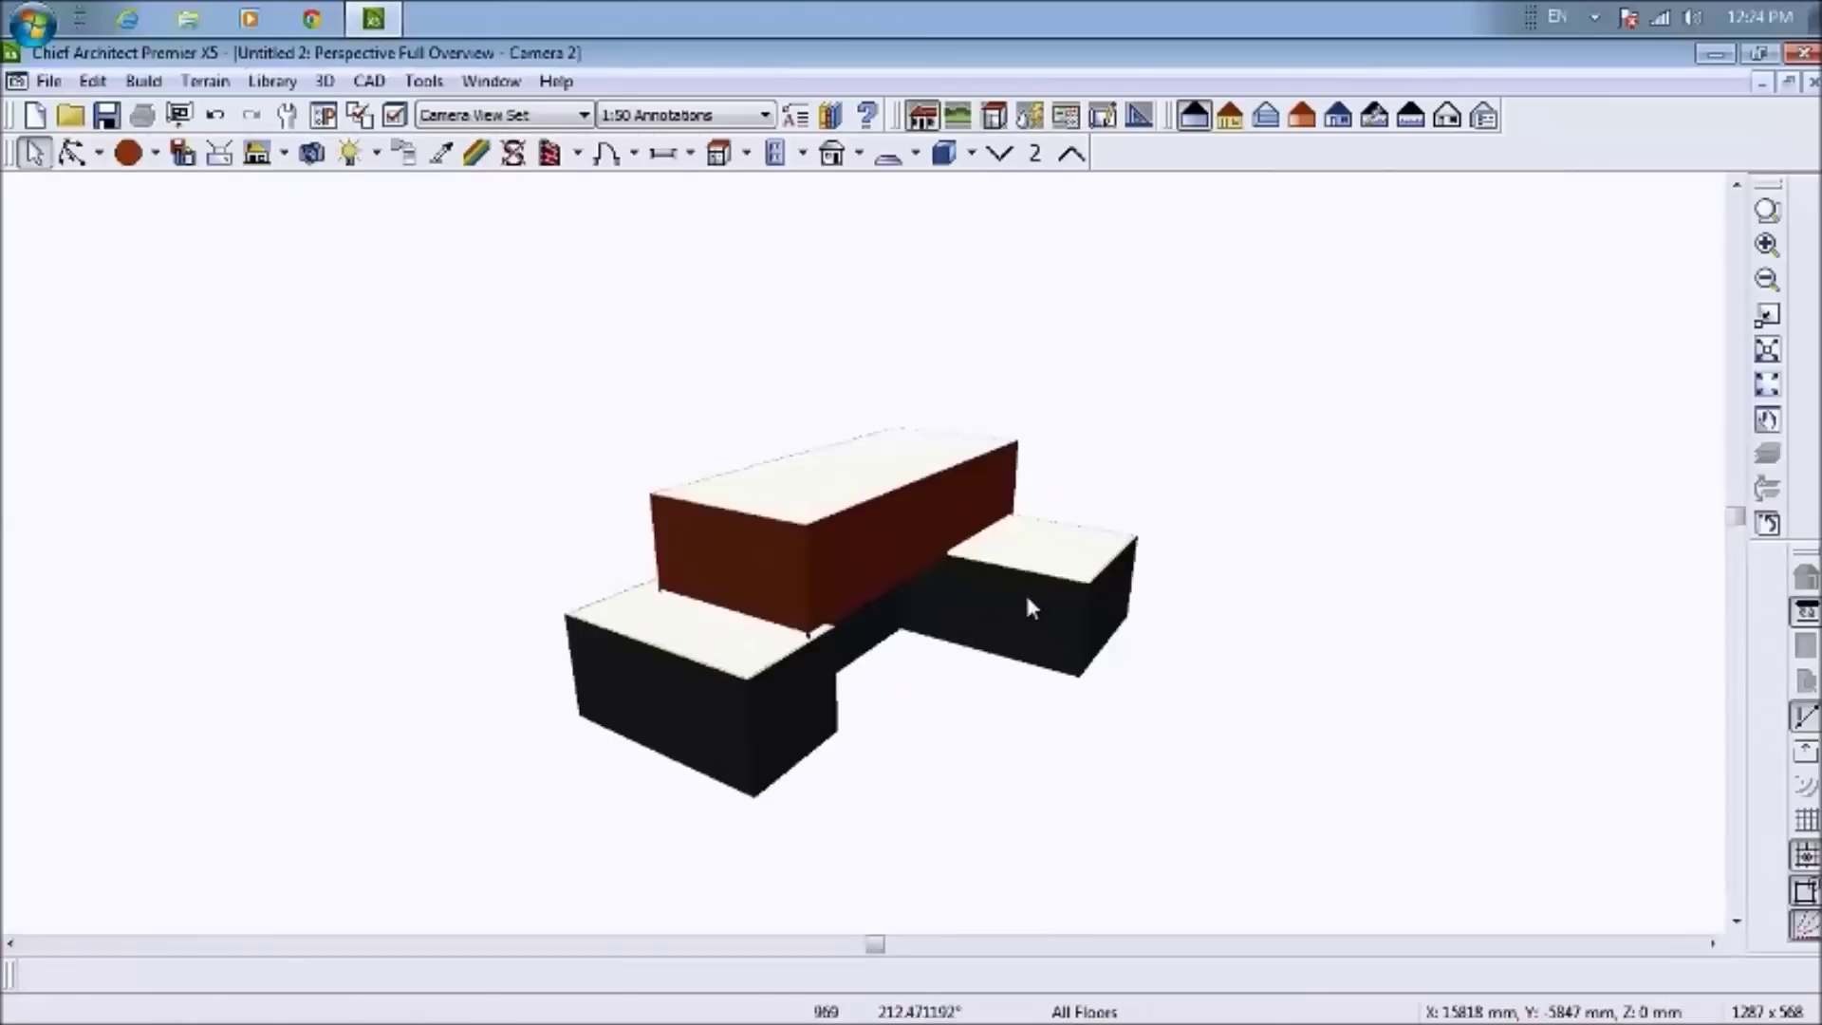
{"action": "left_click", "coordinate": [69, 152]}
{"action": "left_click_drag", "start_coordinate": [415, 671], "coordinate": [972, 637]}
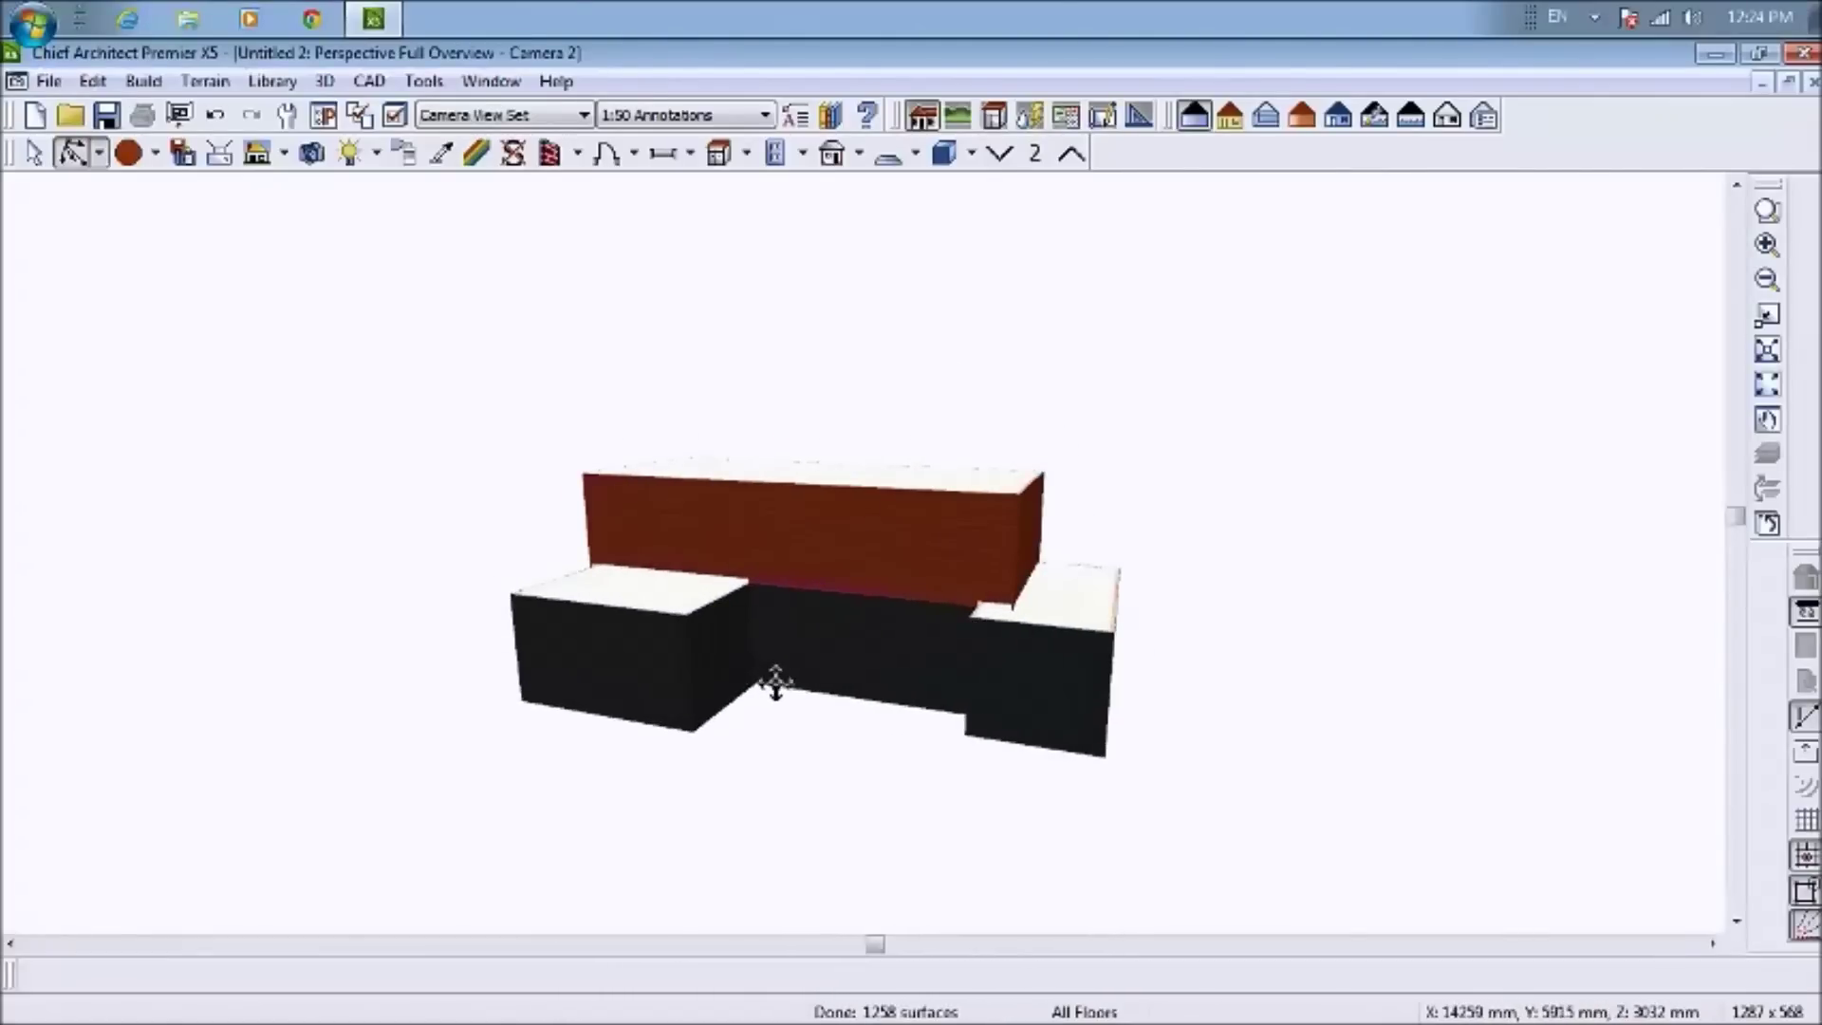
{"action": "scroll", "coordinate": [775, 683], "scroll_direction": "up", "scroll_amount": 7}
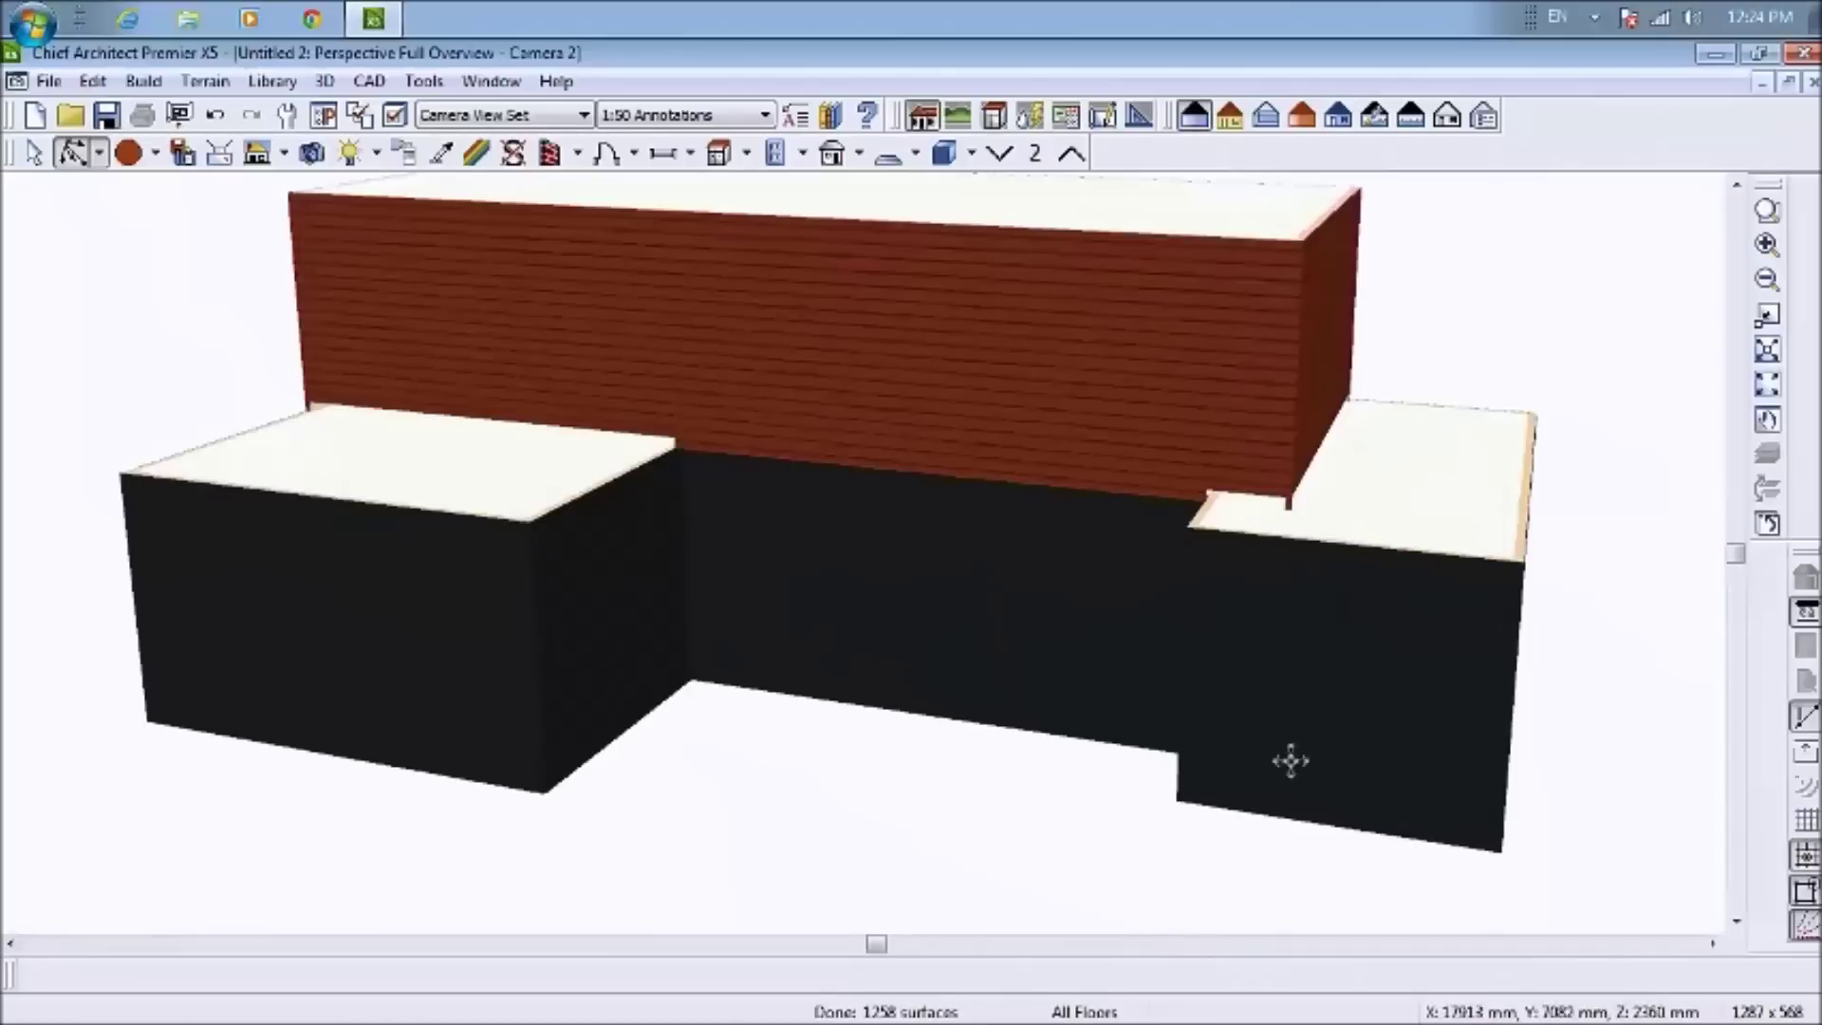
{"action": "left_click_drag", "start_coordinate": [1291, 761], "coordinate": [1379, 727]}
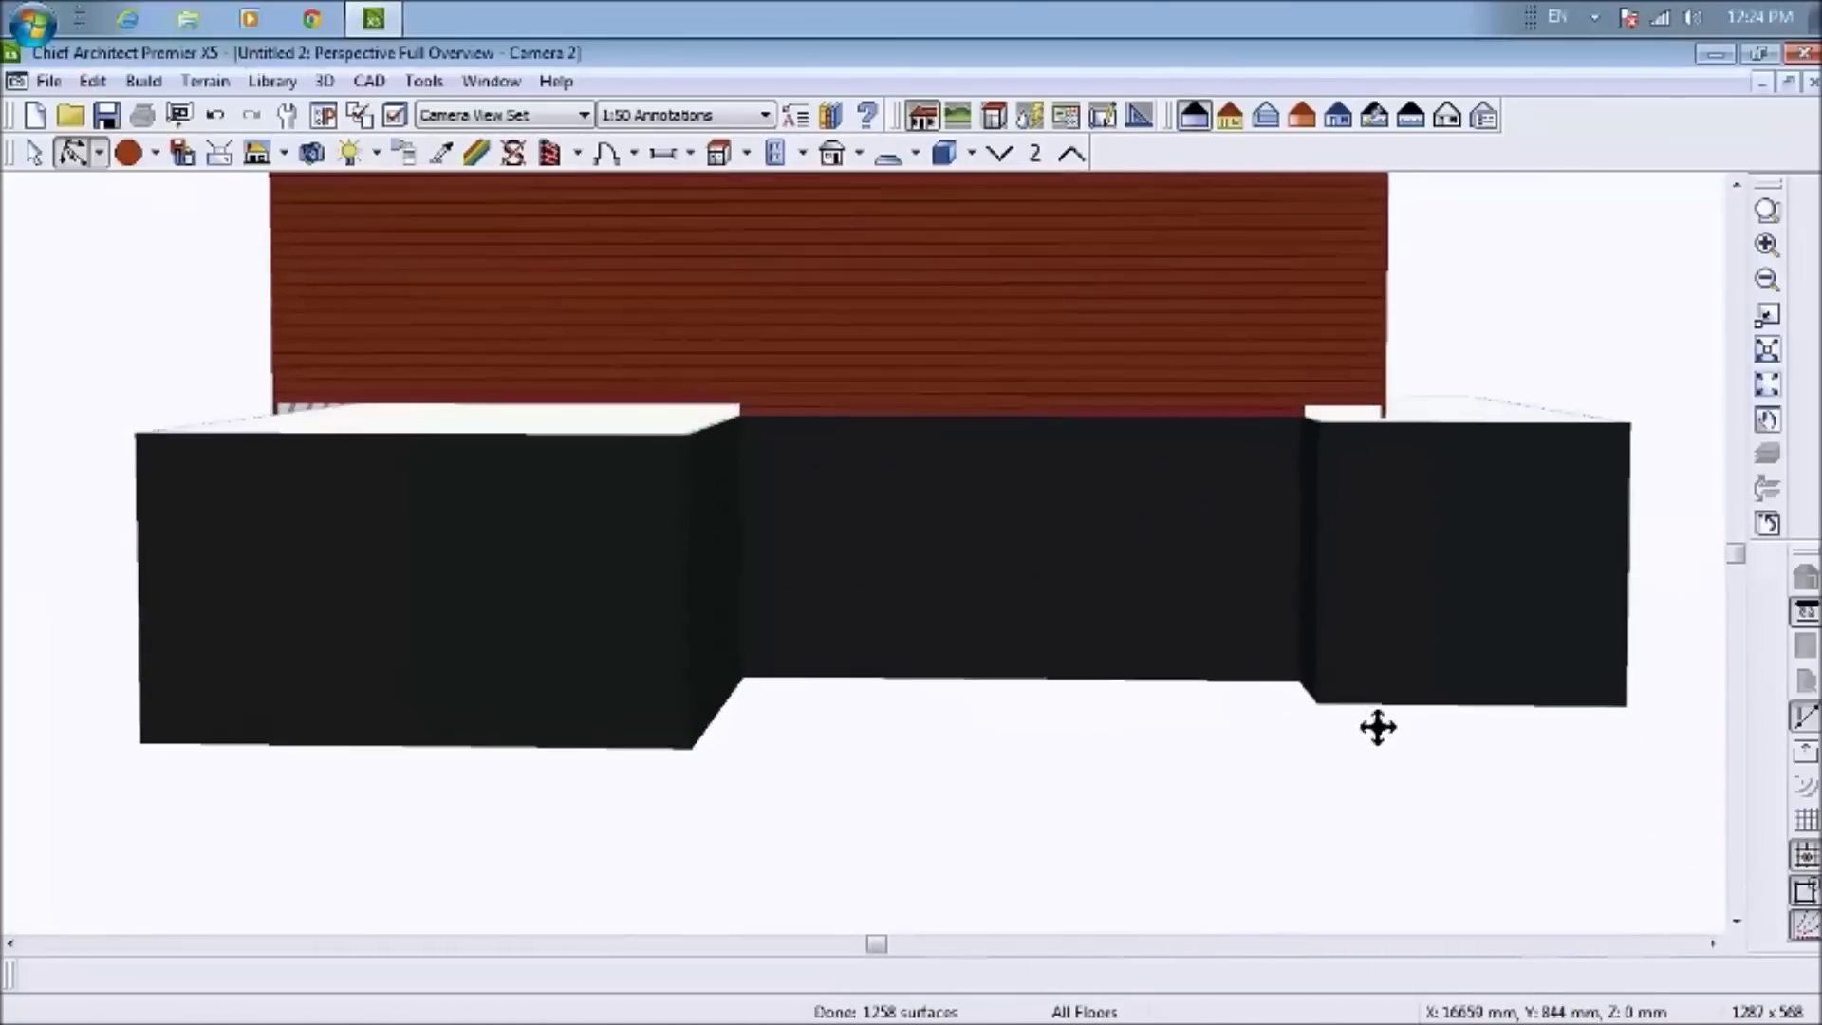
Place a hinged door in the middle section's front wall
{"action": "left_click", "coordinate": [634, 154]}
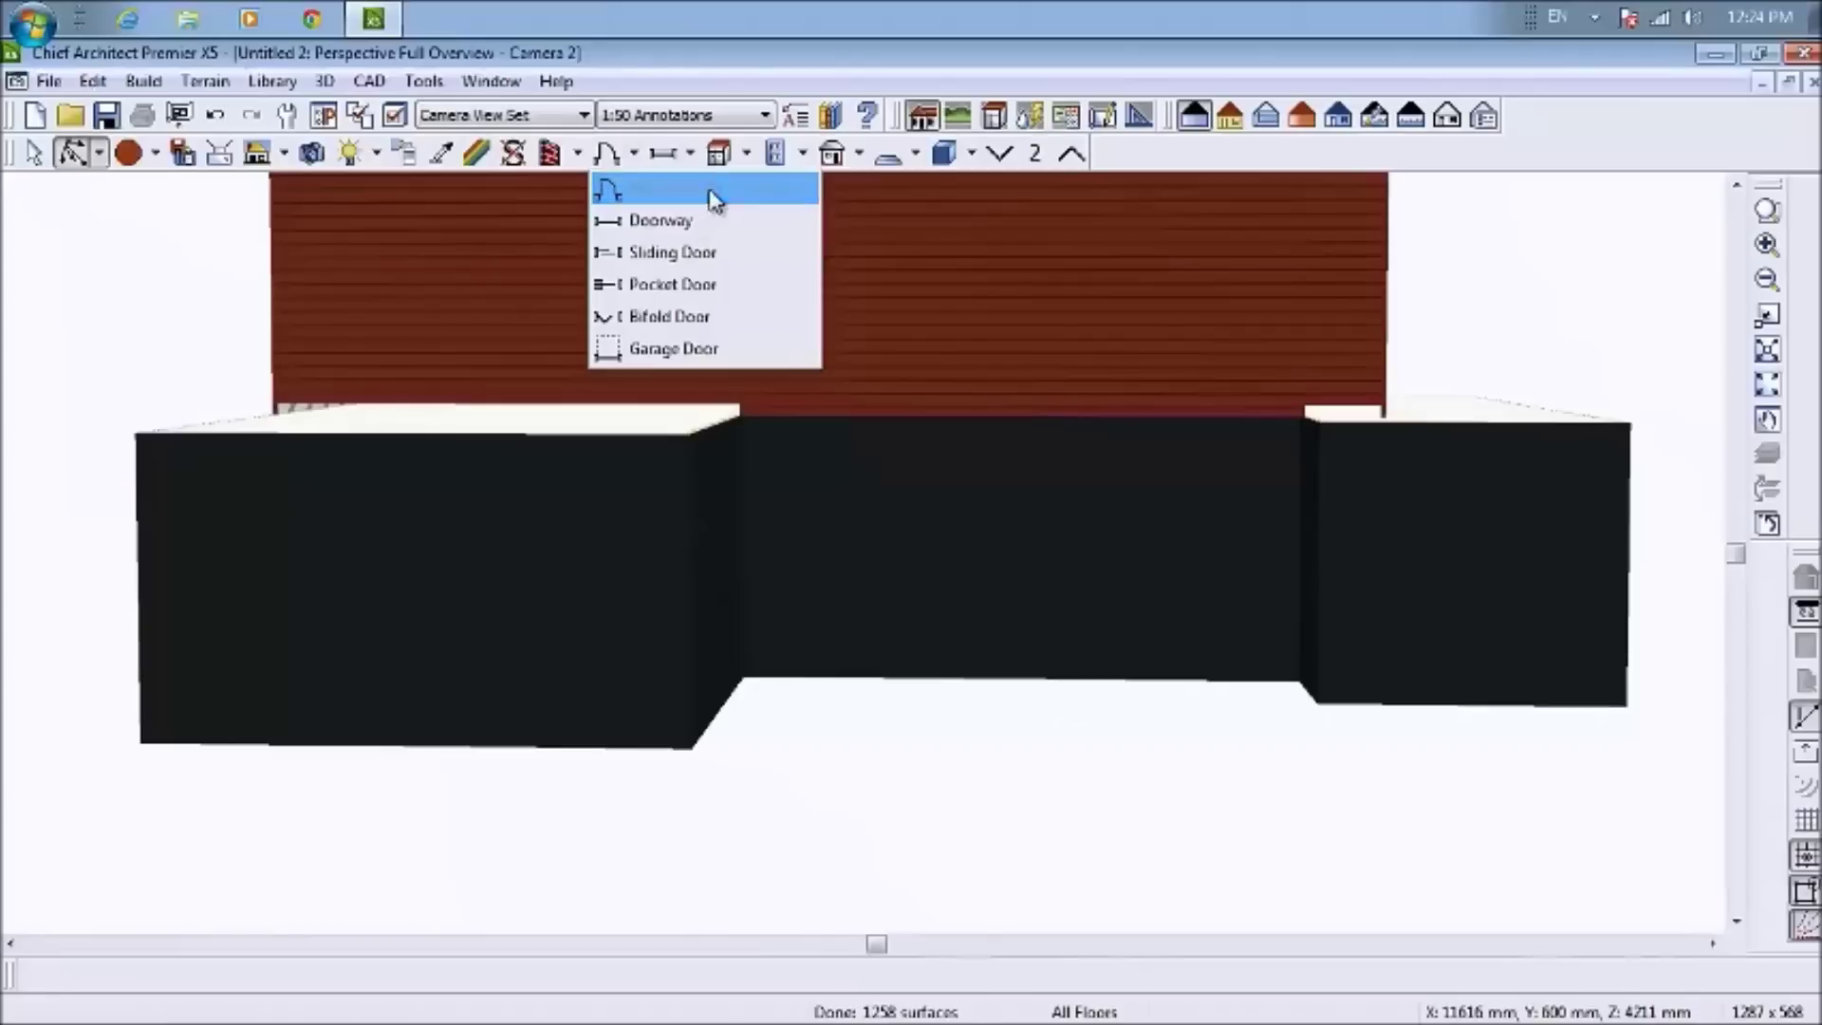
{"action": "left_click", "coordinate": [714, 193]}
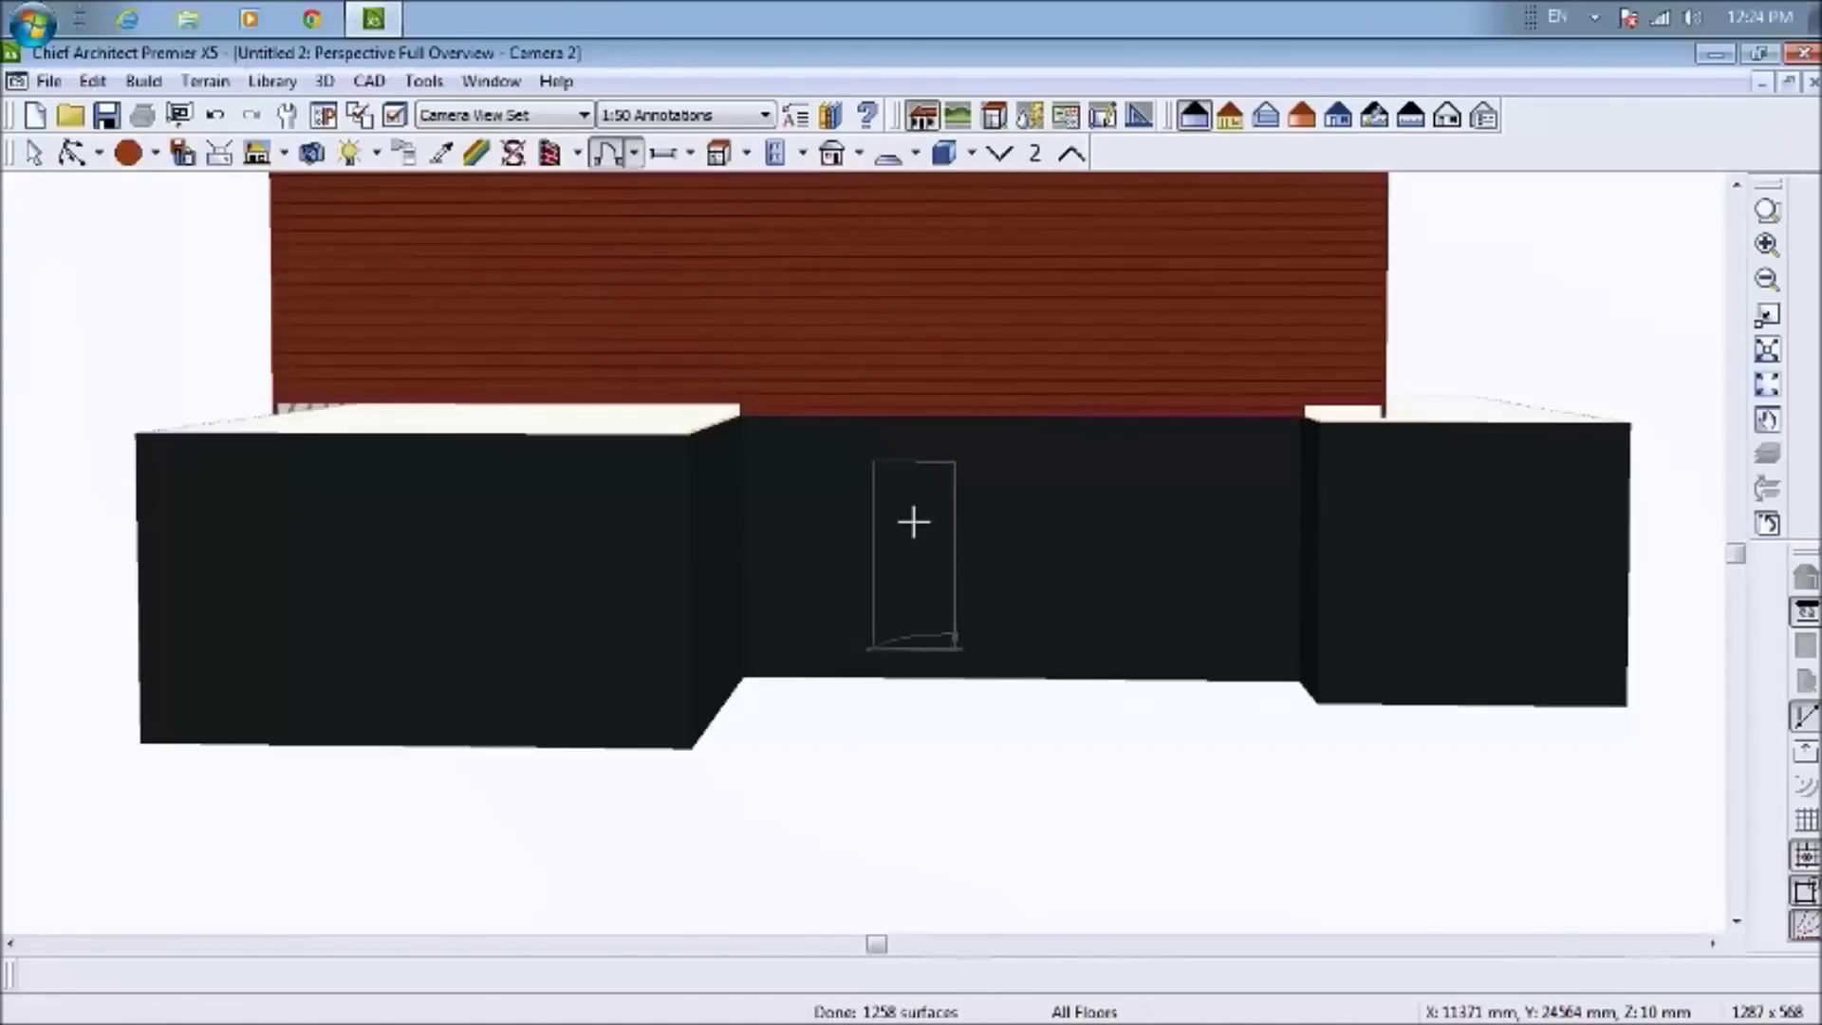
{"action": "left_click", "coordinate": [913, 521]}
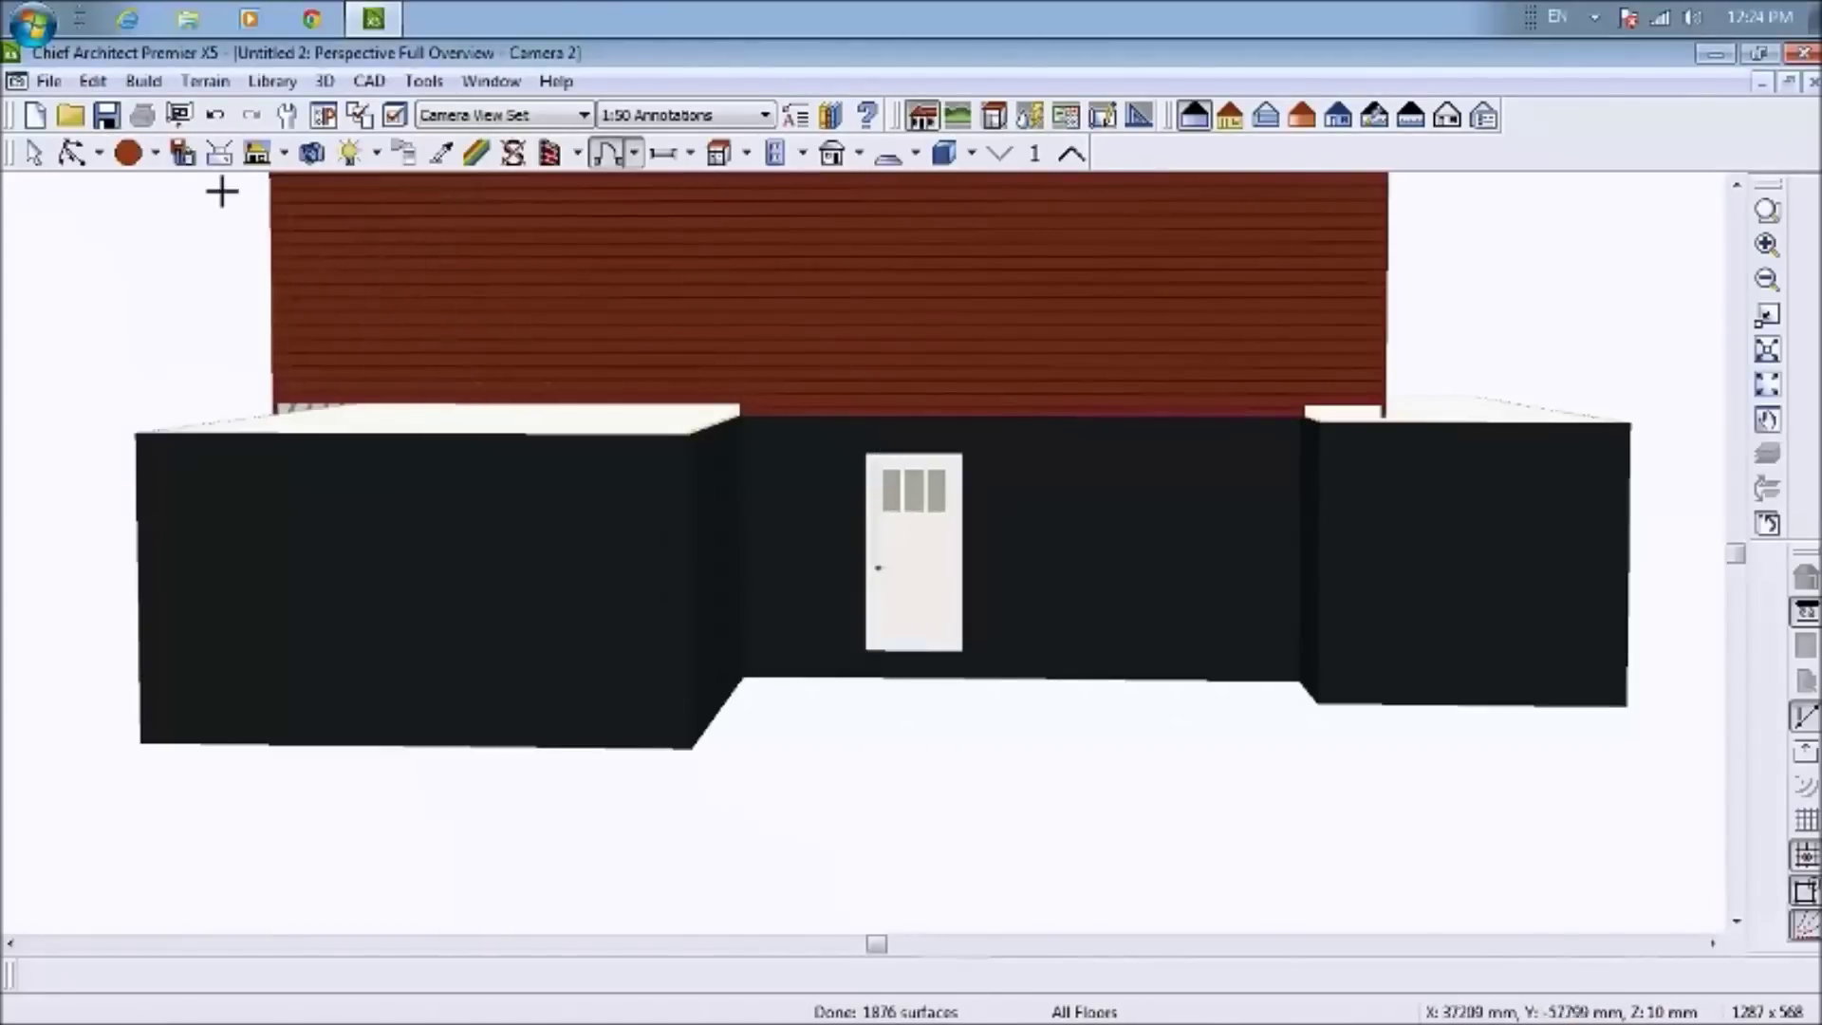
{"action": "left_click", "coordinate": [949, 489]}
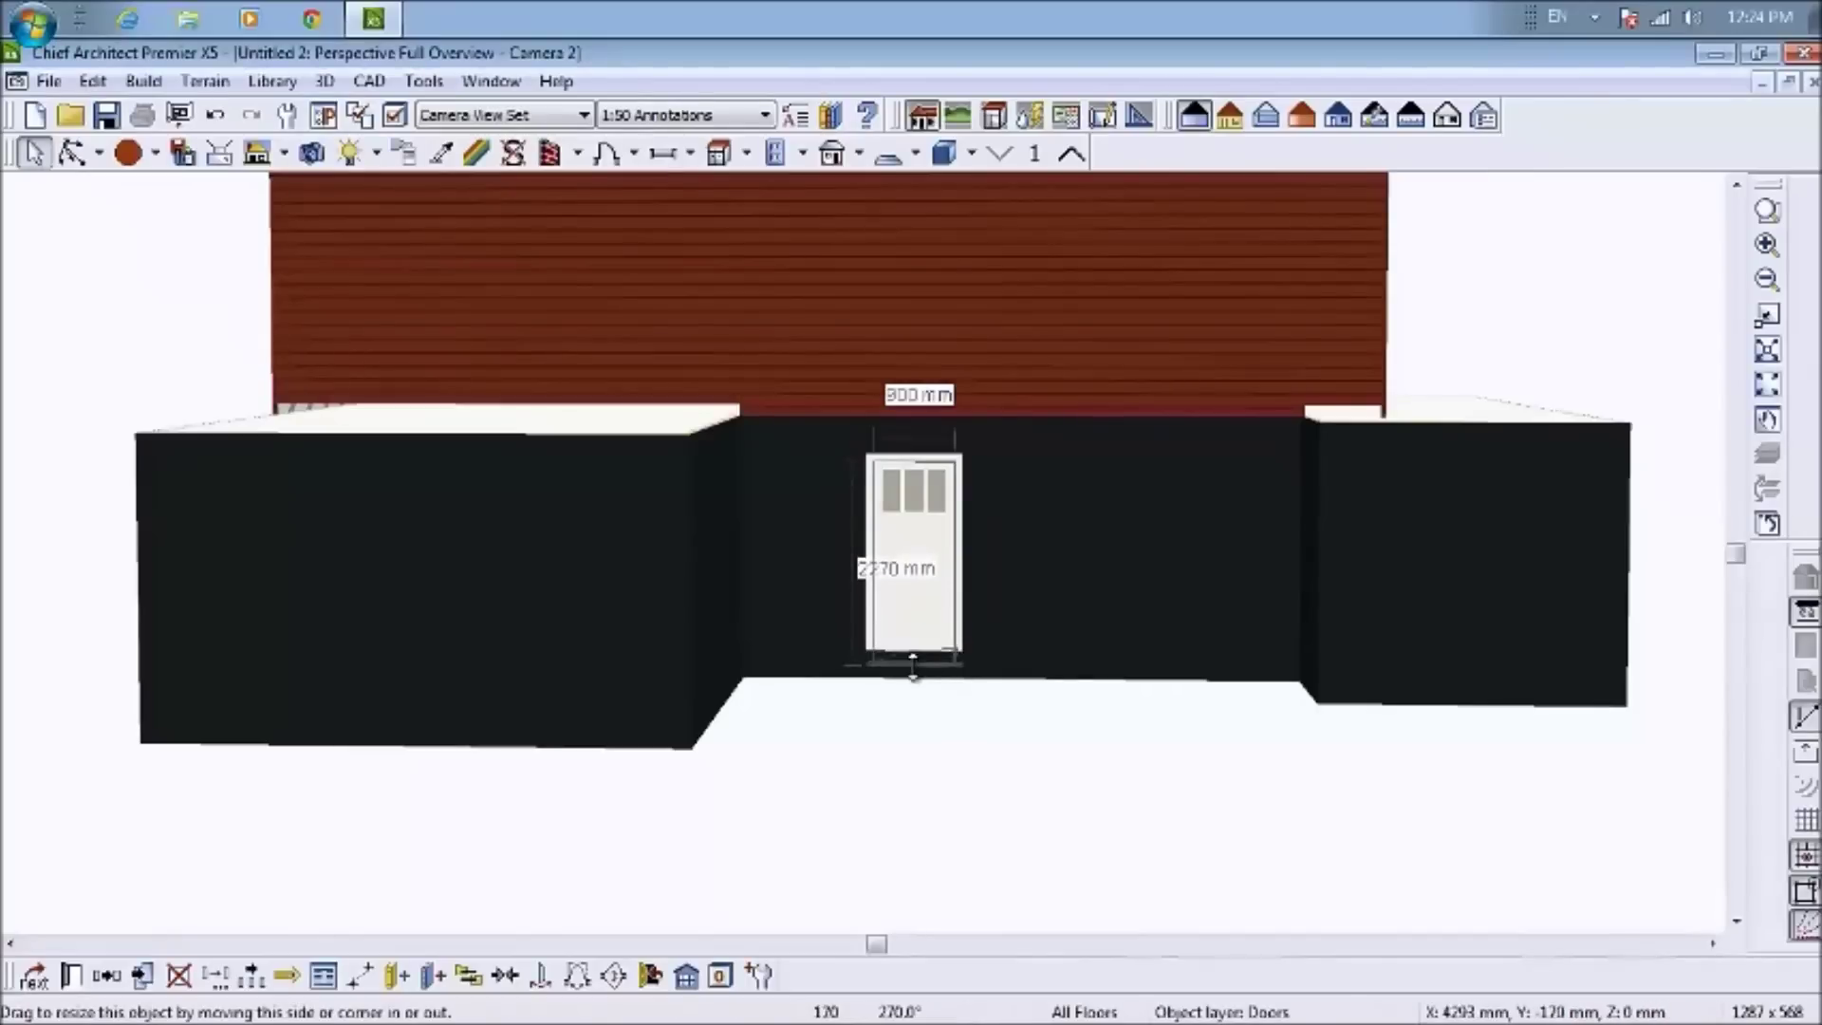
Widen the door to 1780 mm and extend it, then minimise the 3D view
{"action": "left_click_drag", "start_coordinate": [911, 670], "coordinate": [912, 672]}
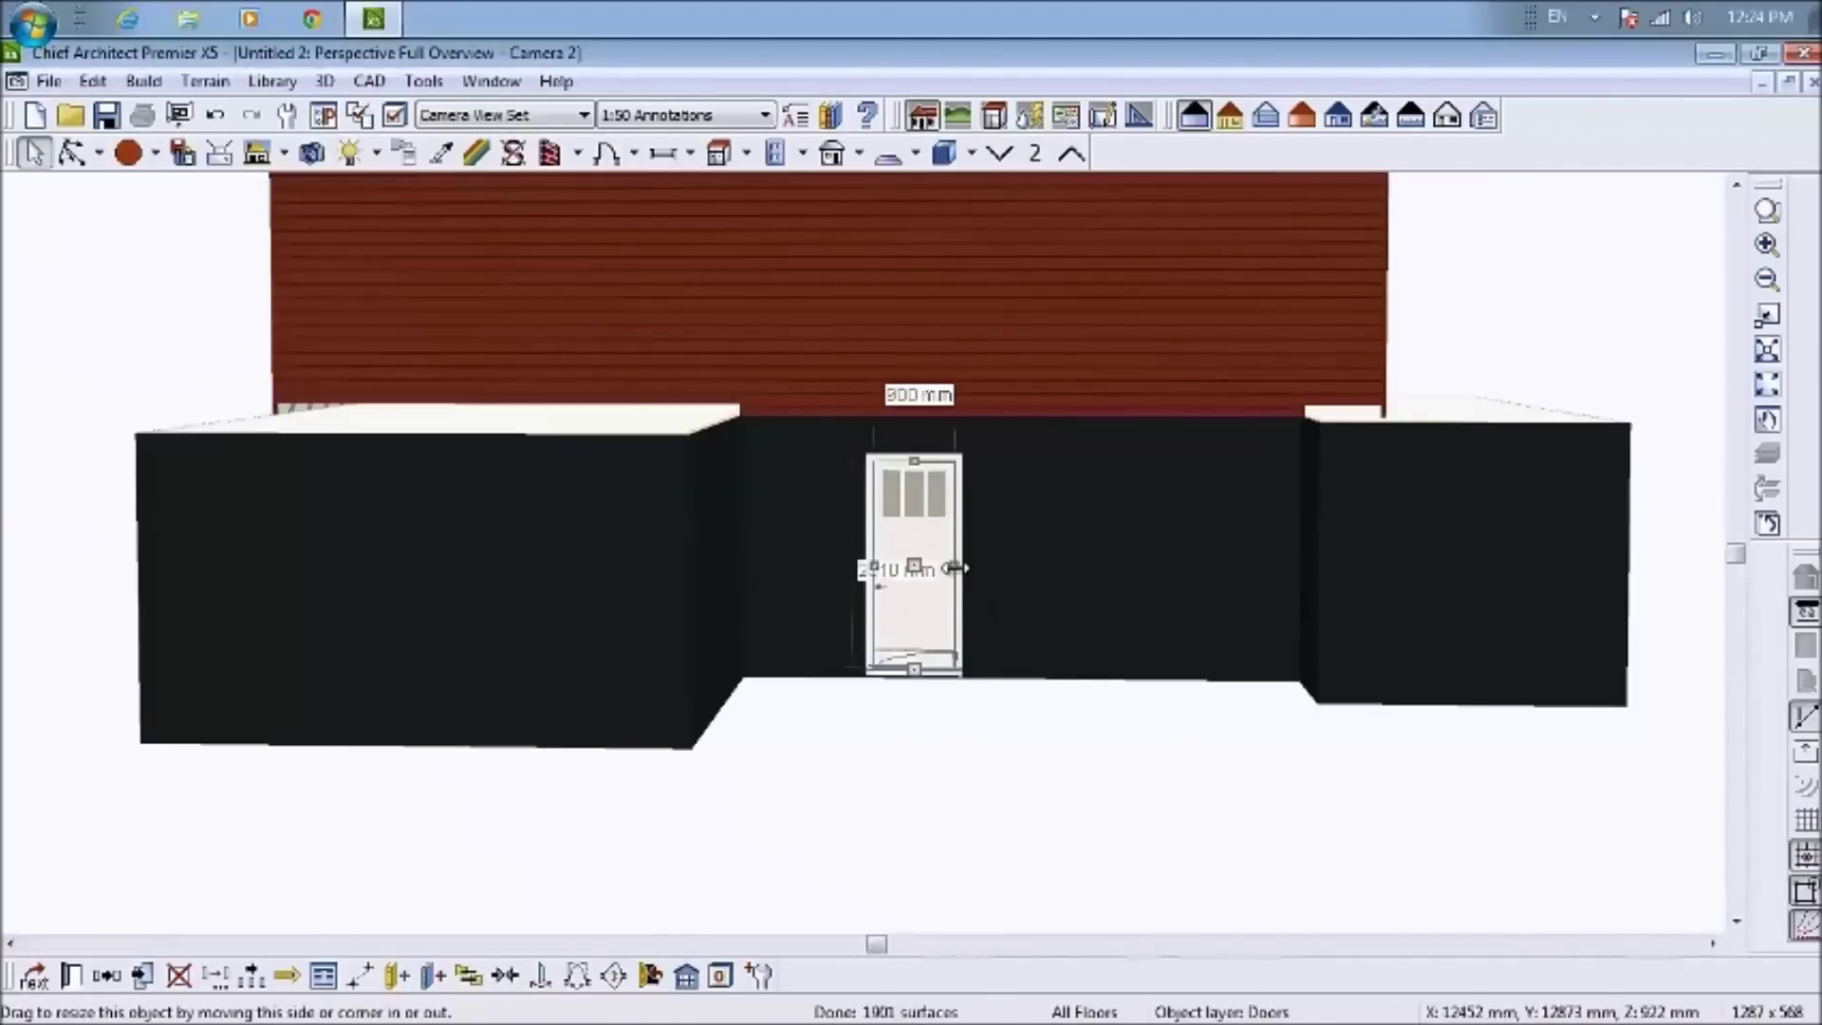
{"action": "left_click_drag", "start_coordinate": [988, 570], "coordinate": [988, 570]}
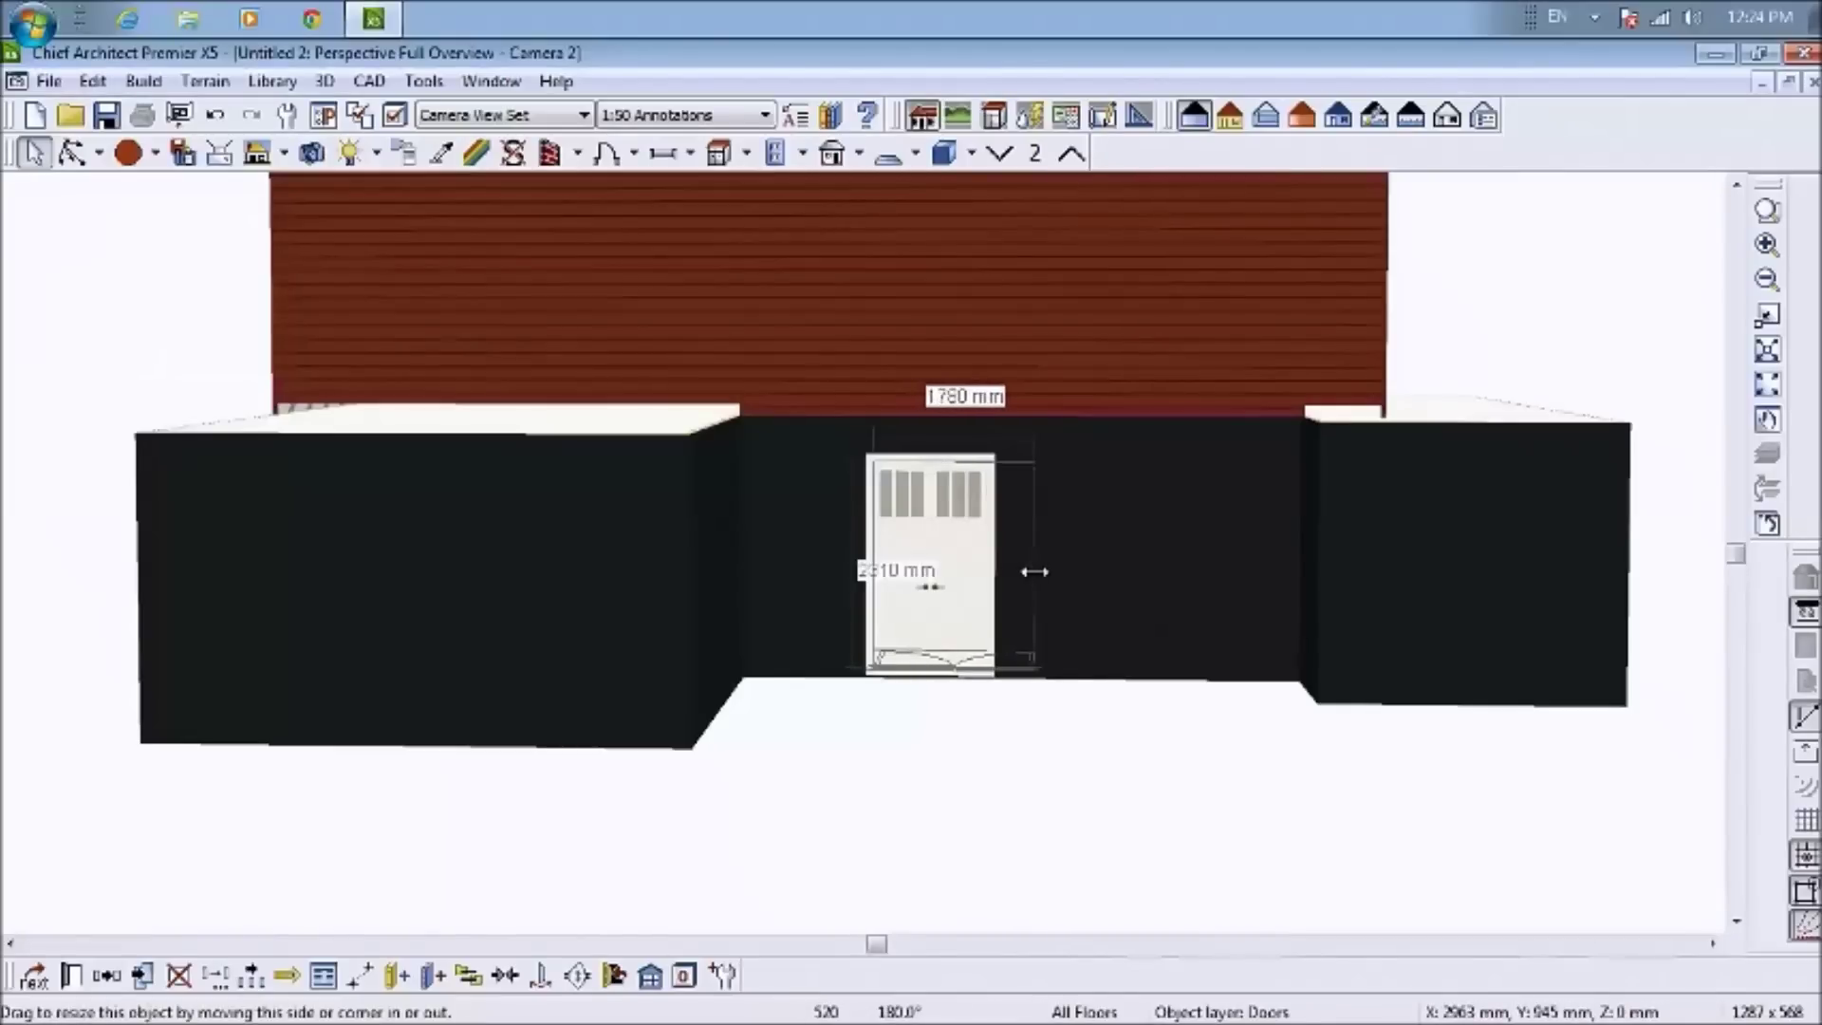
{"action": "left_click_drag", "start_coordinate": [1034, 571], "coordinate": [1035, 571]}
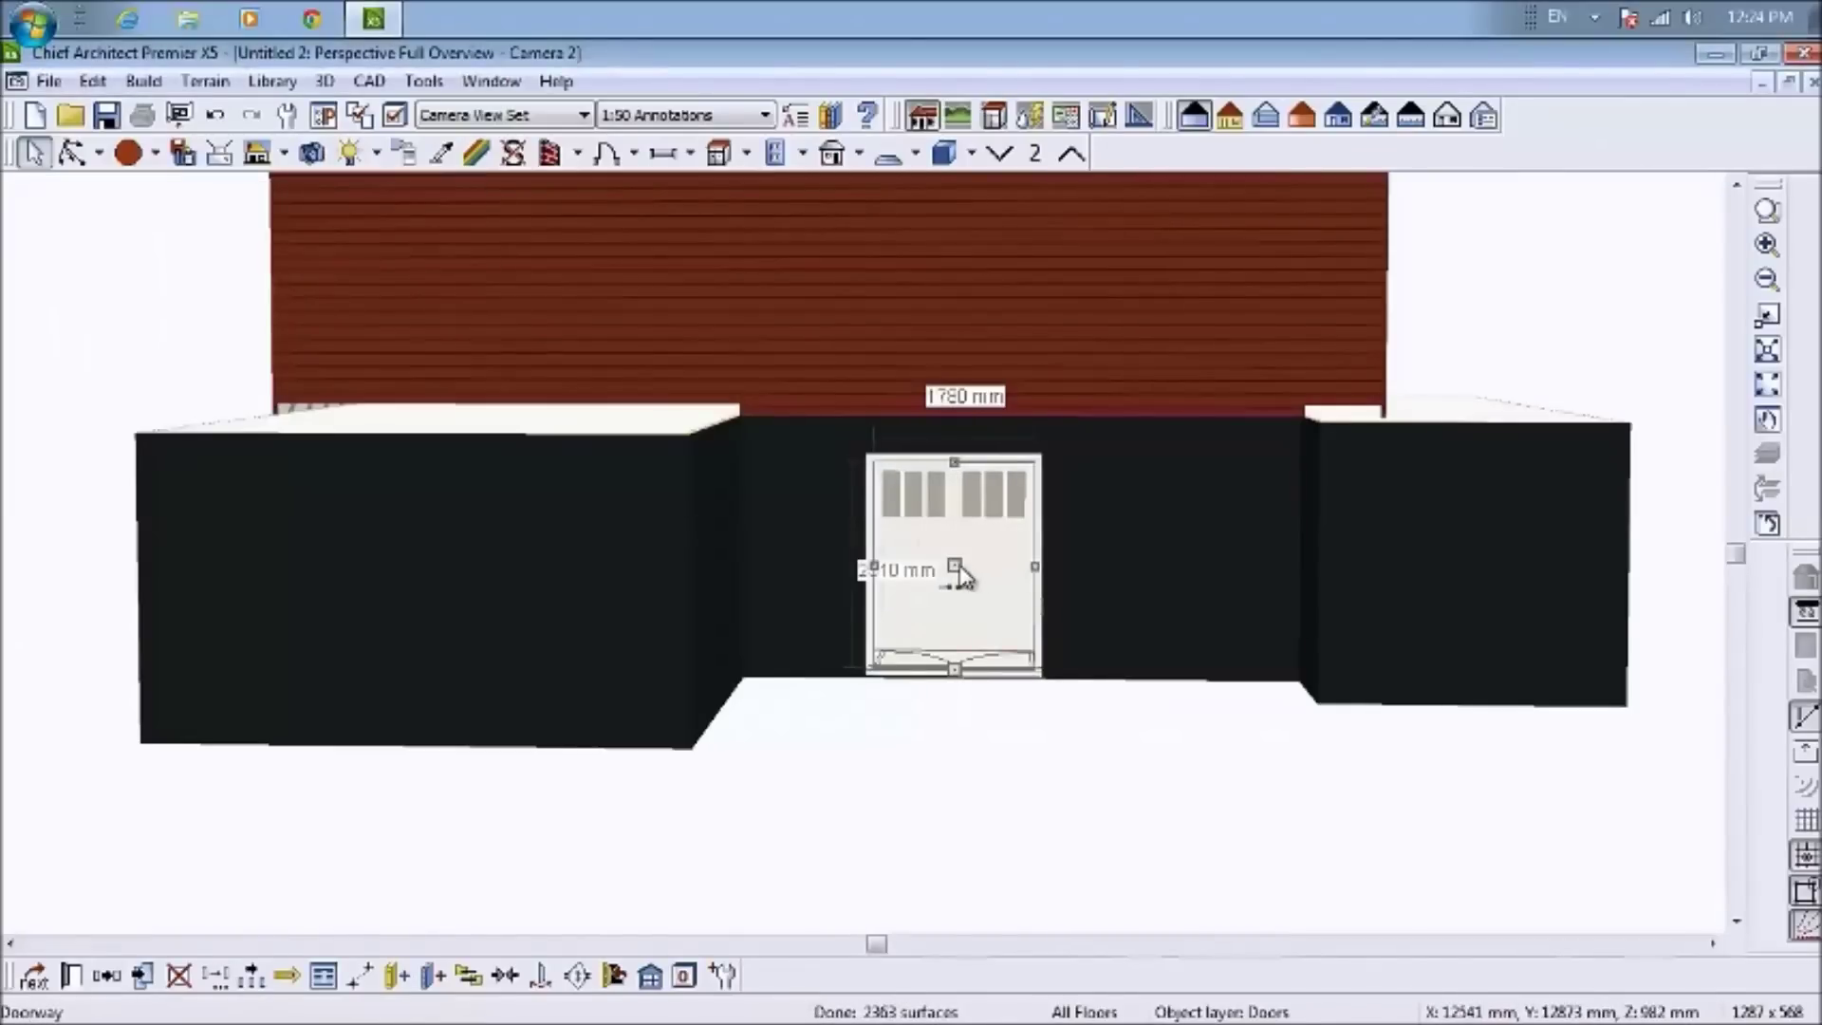
{"action": "left_click_drag", "start_coordinate": [954, 565], "coordinate": [914, 568]}
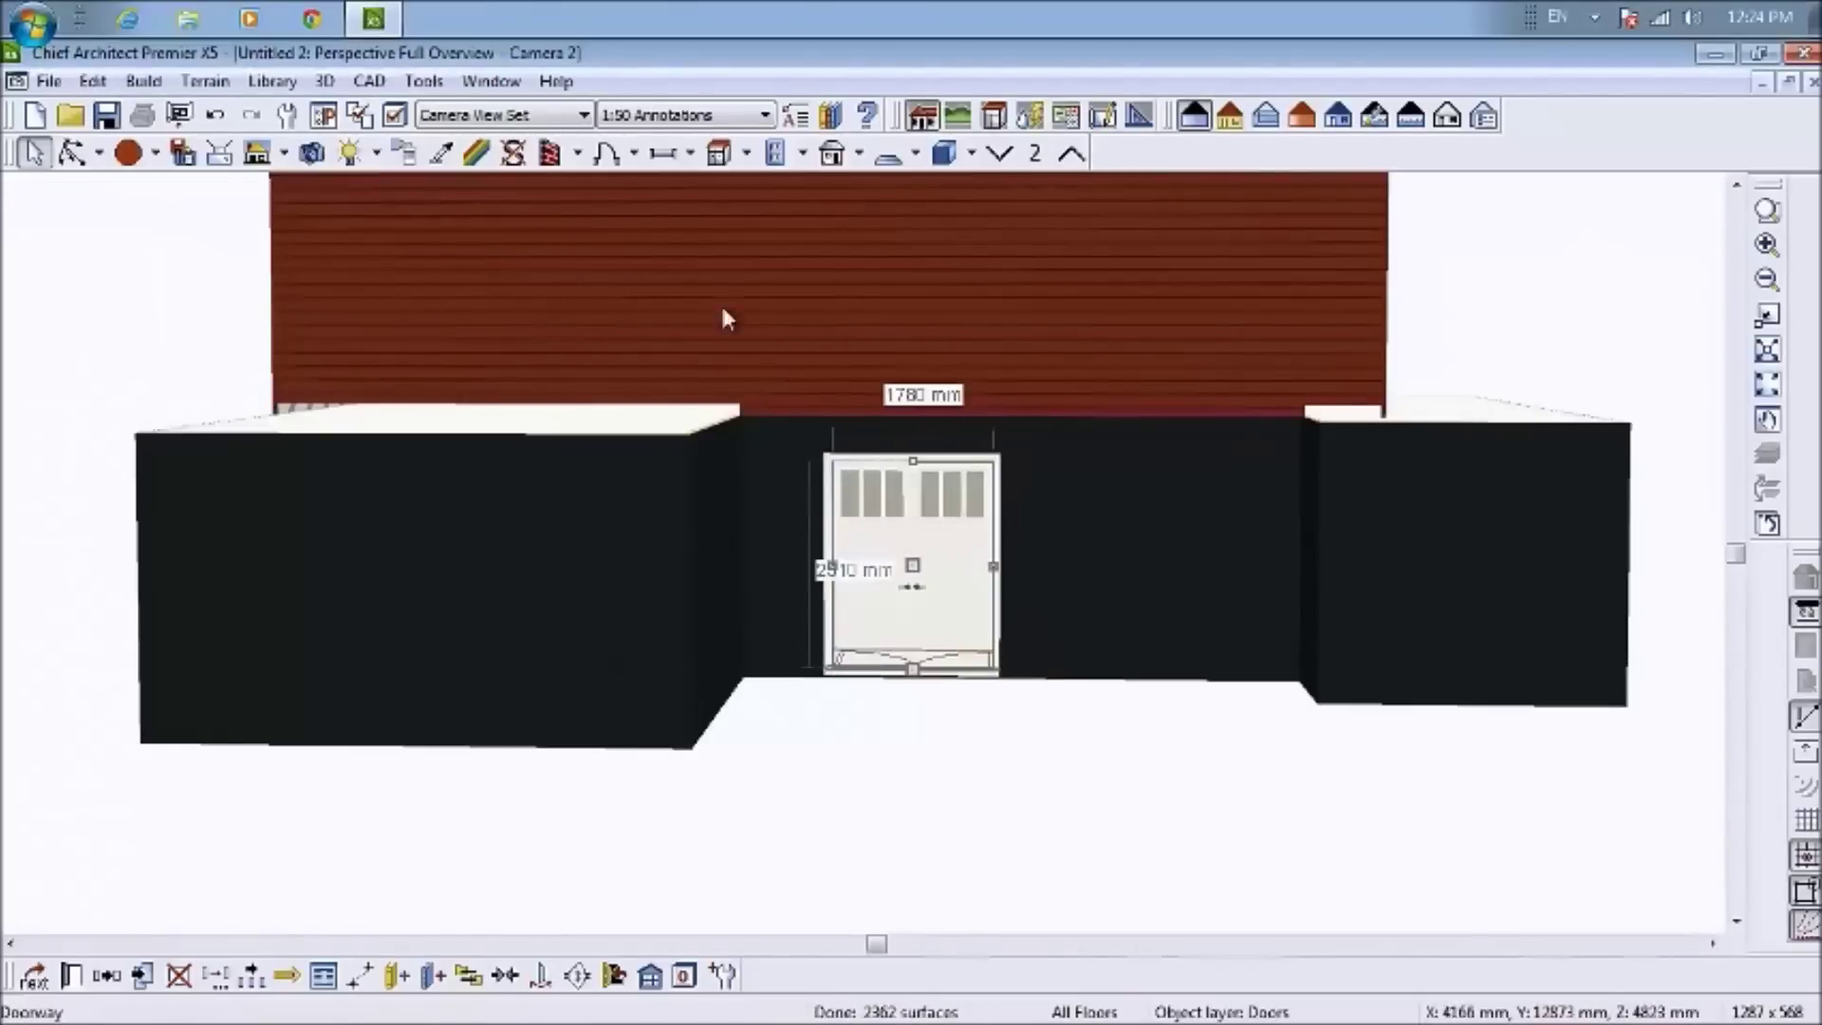
{"action": "left_click", "coordinate": [911, 565]}
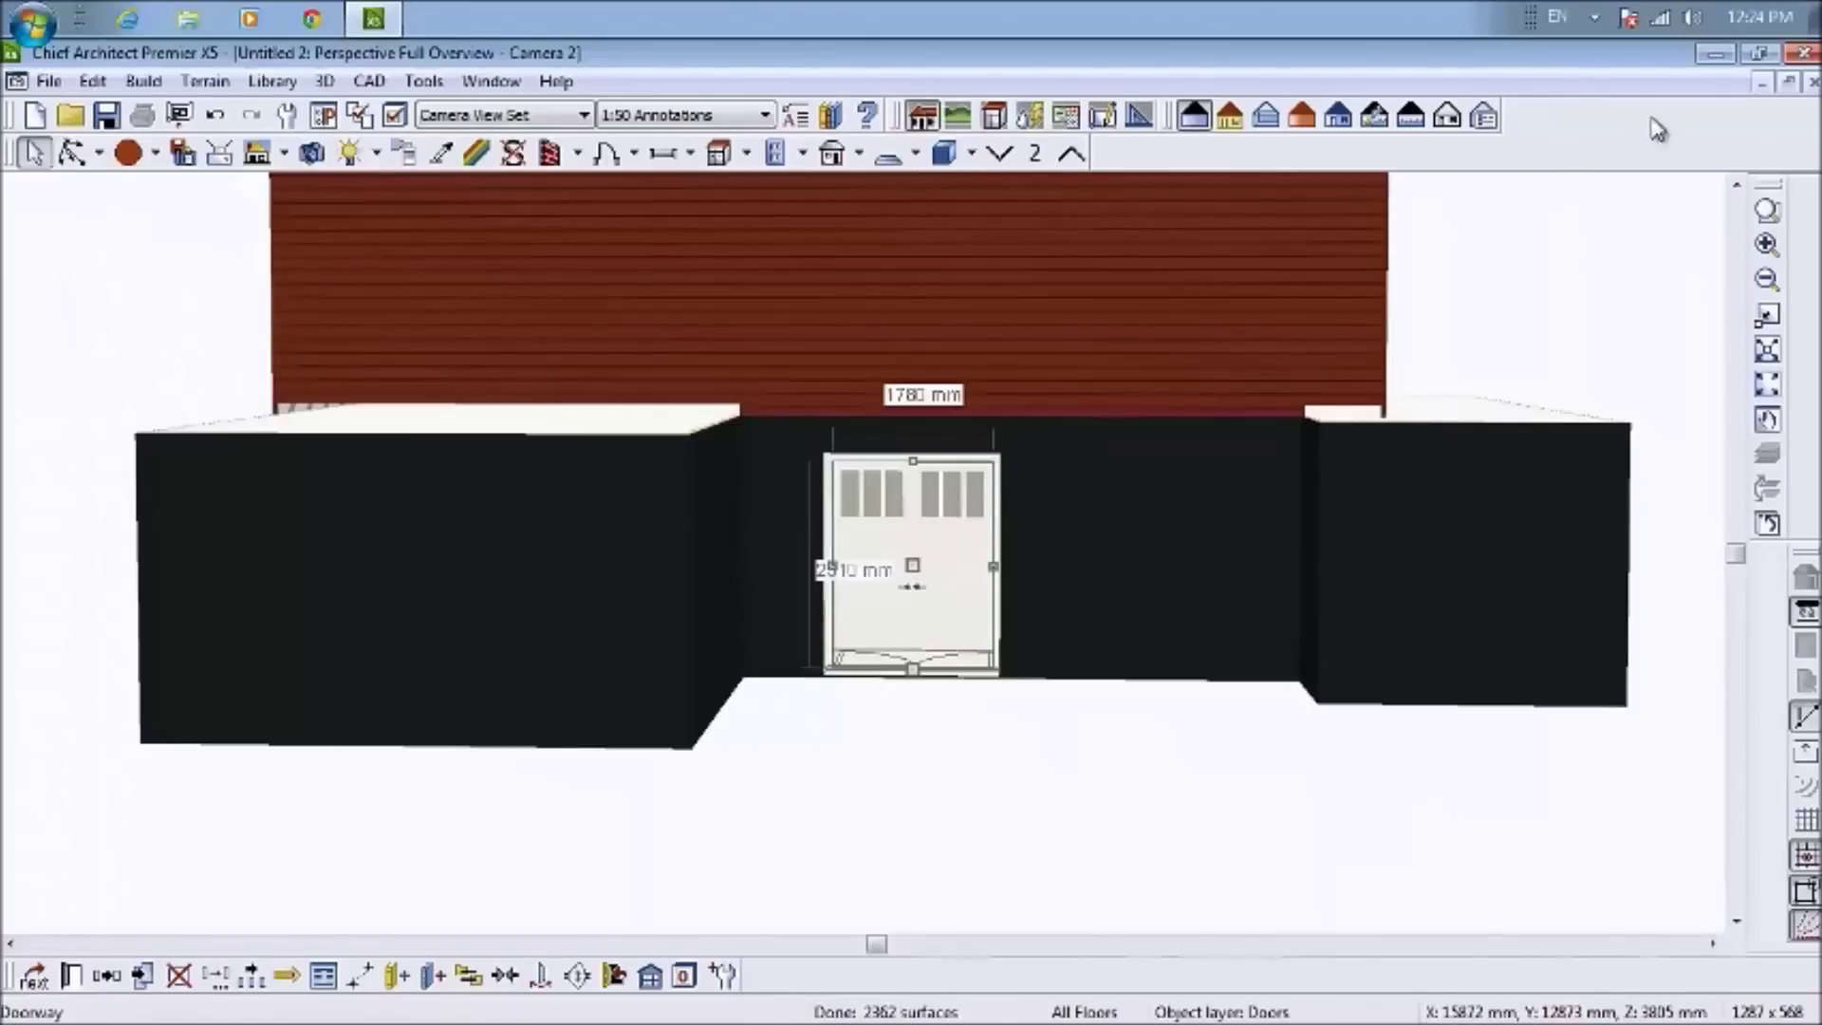
{"action": "left_click", "coordinate": [1766, 83]}
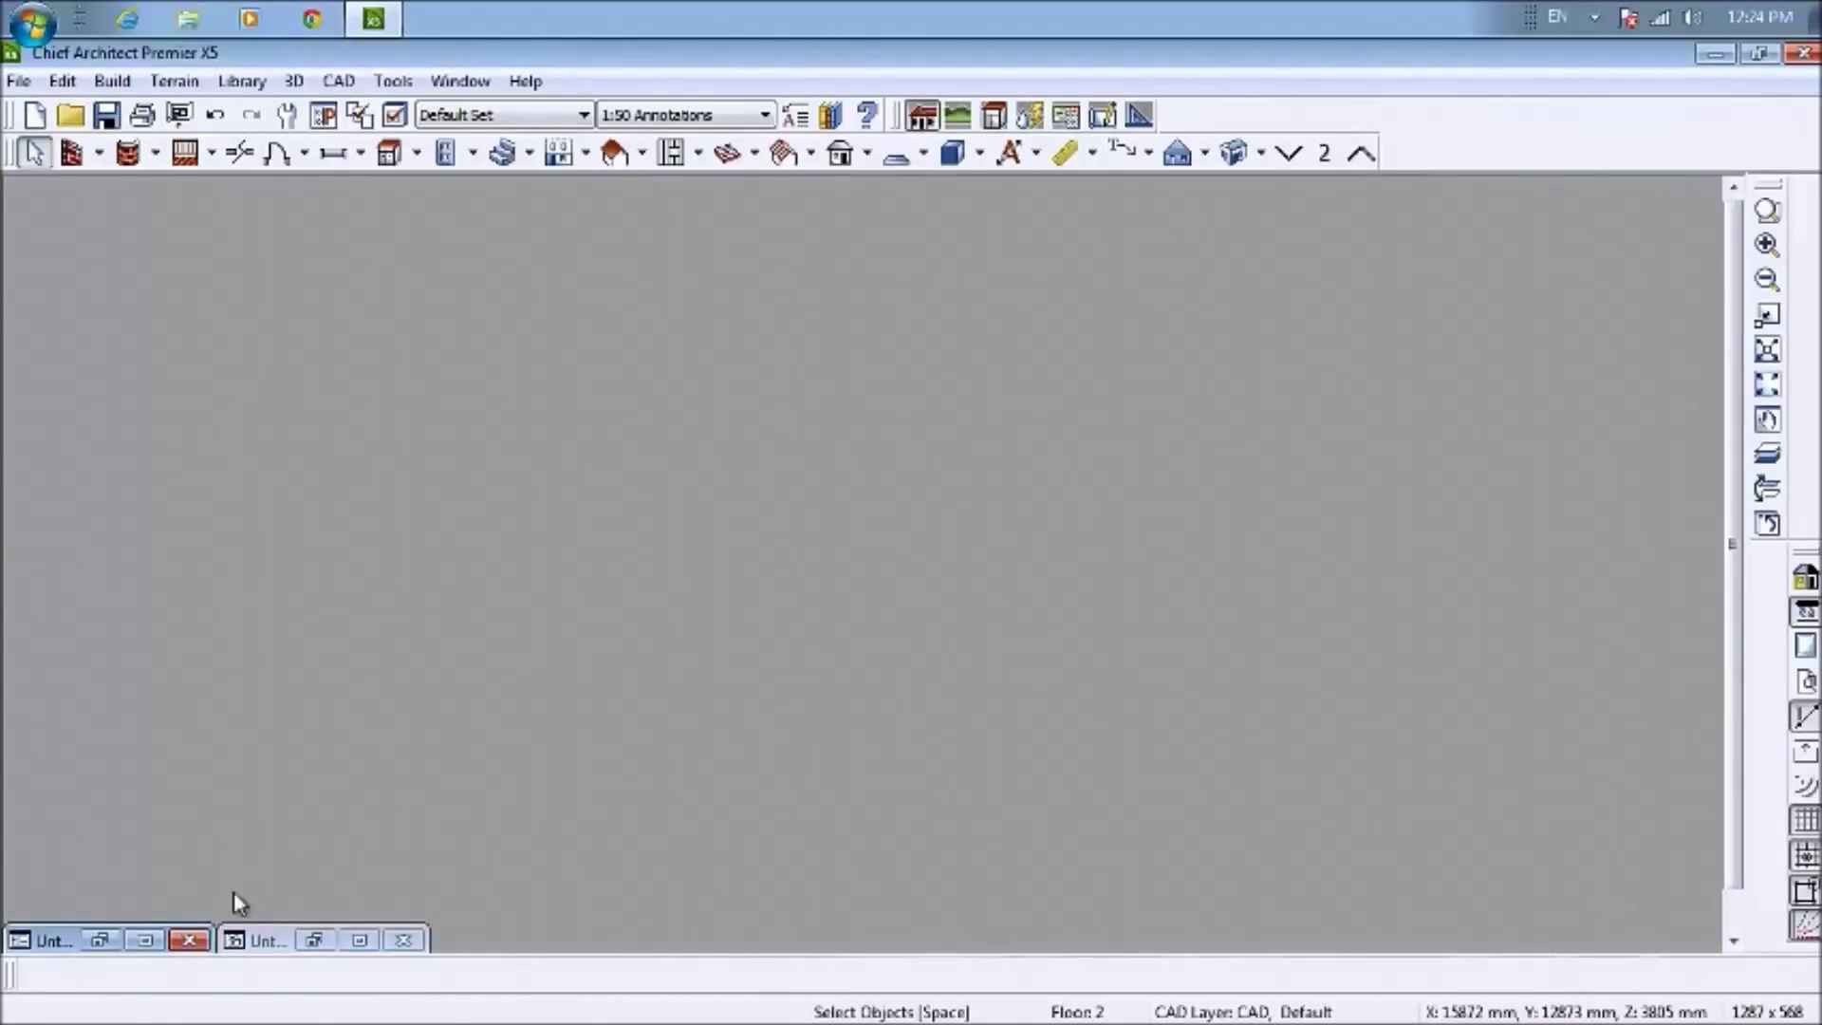
Restore the Floor 1 plan and confirm the door's 1780 × 2310 mm specification
{"action": "double_click", "coordinate": [287, 944]}
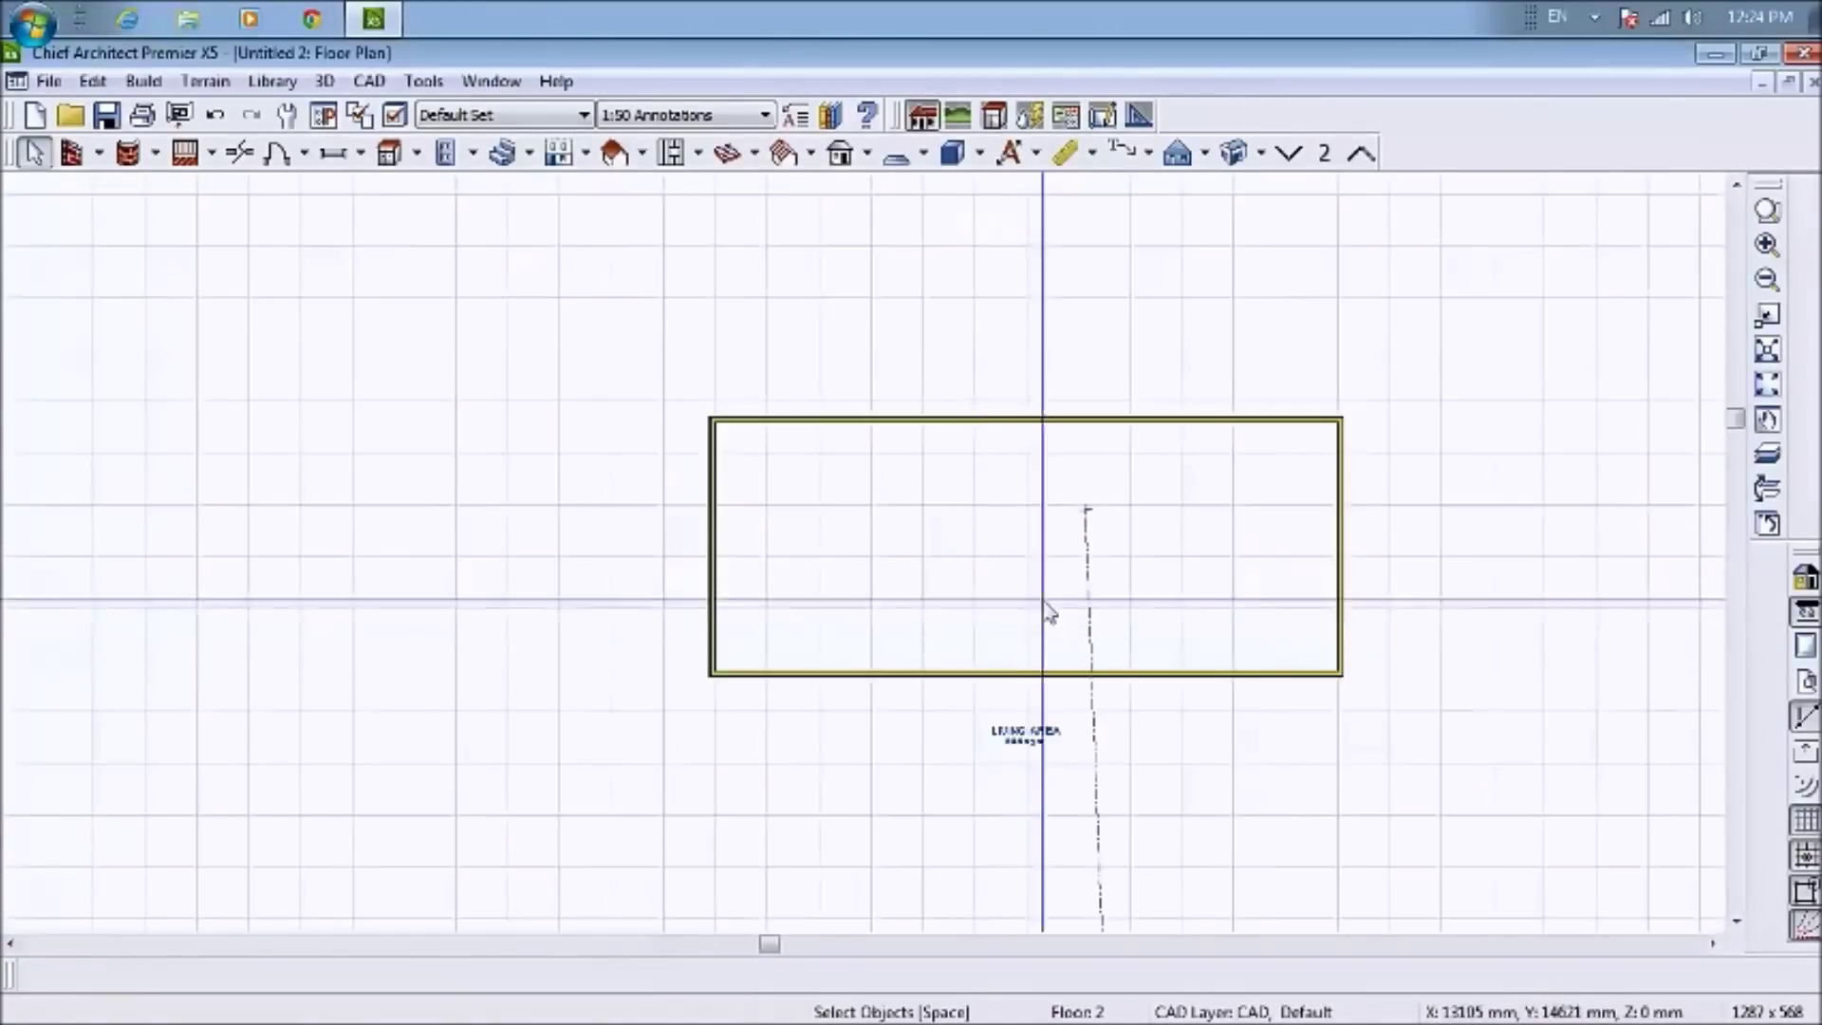
{"action": "left_click", "coordinate": [1762, 488]}
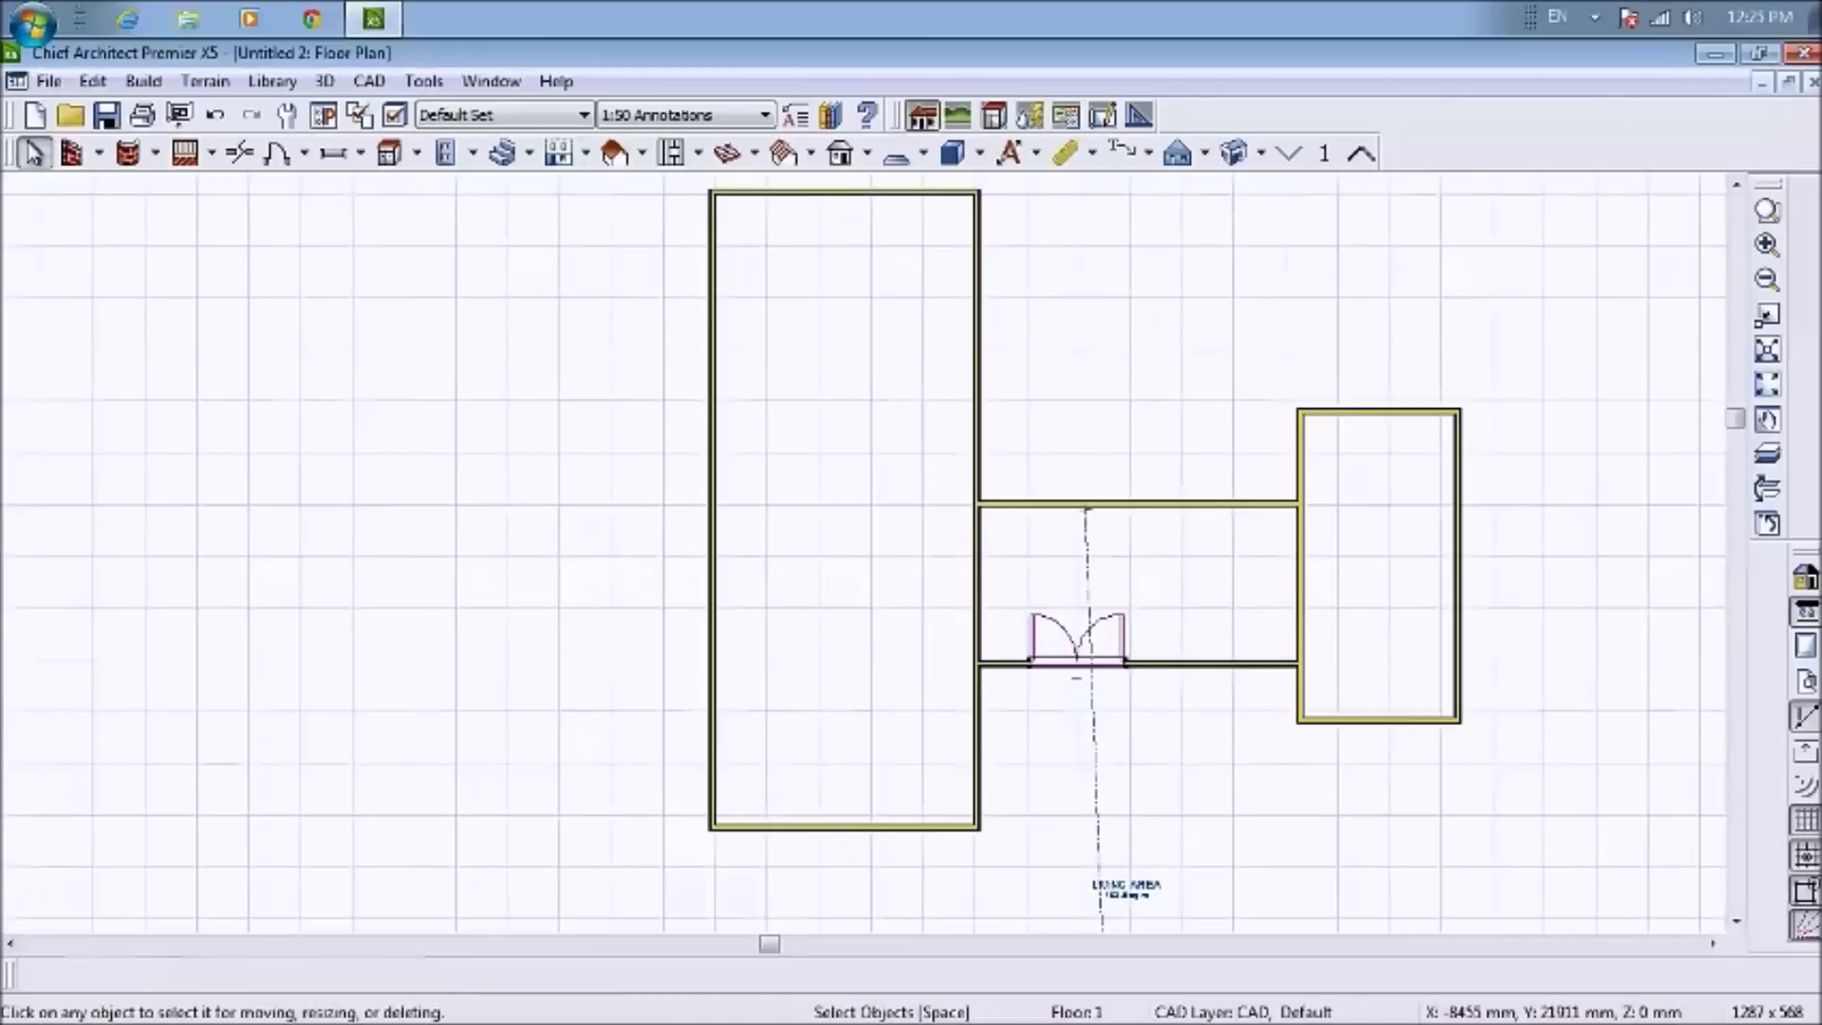
{"action": "double_click", "coordinate": [1075, 658]}
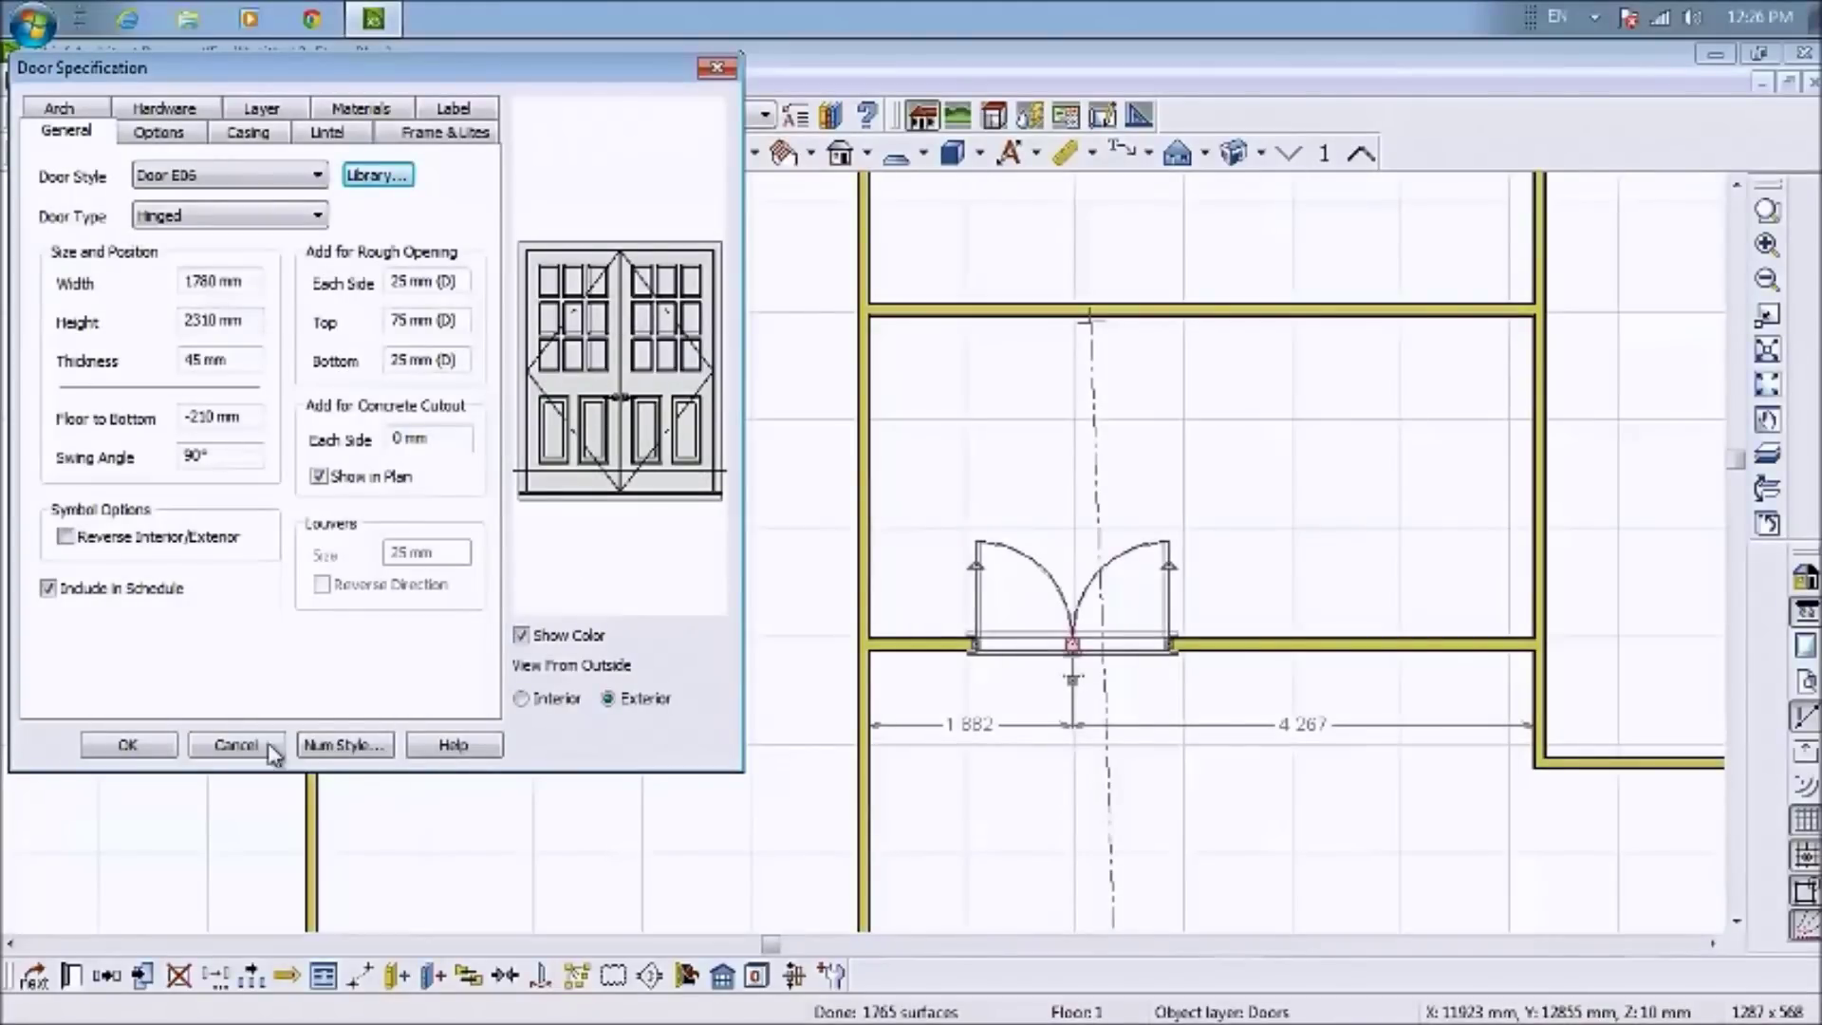
{"action": "left_click", "coordinate": [129, 745]}
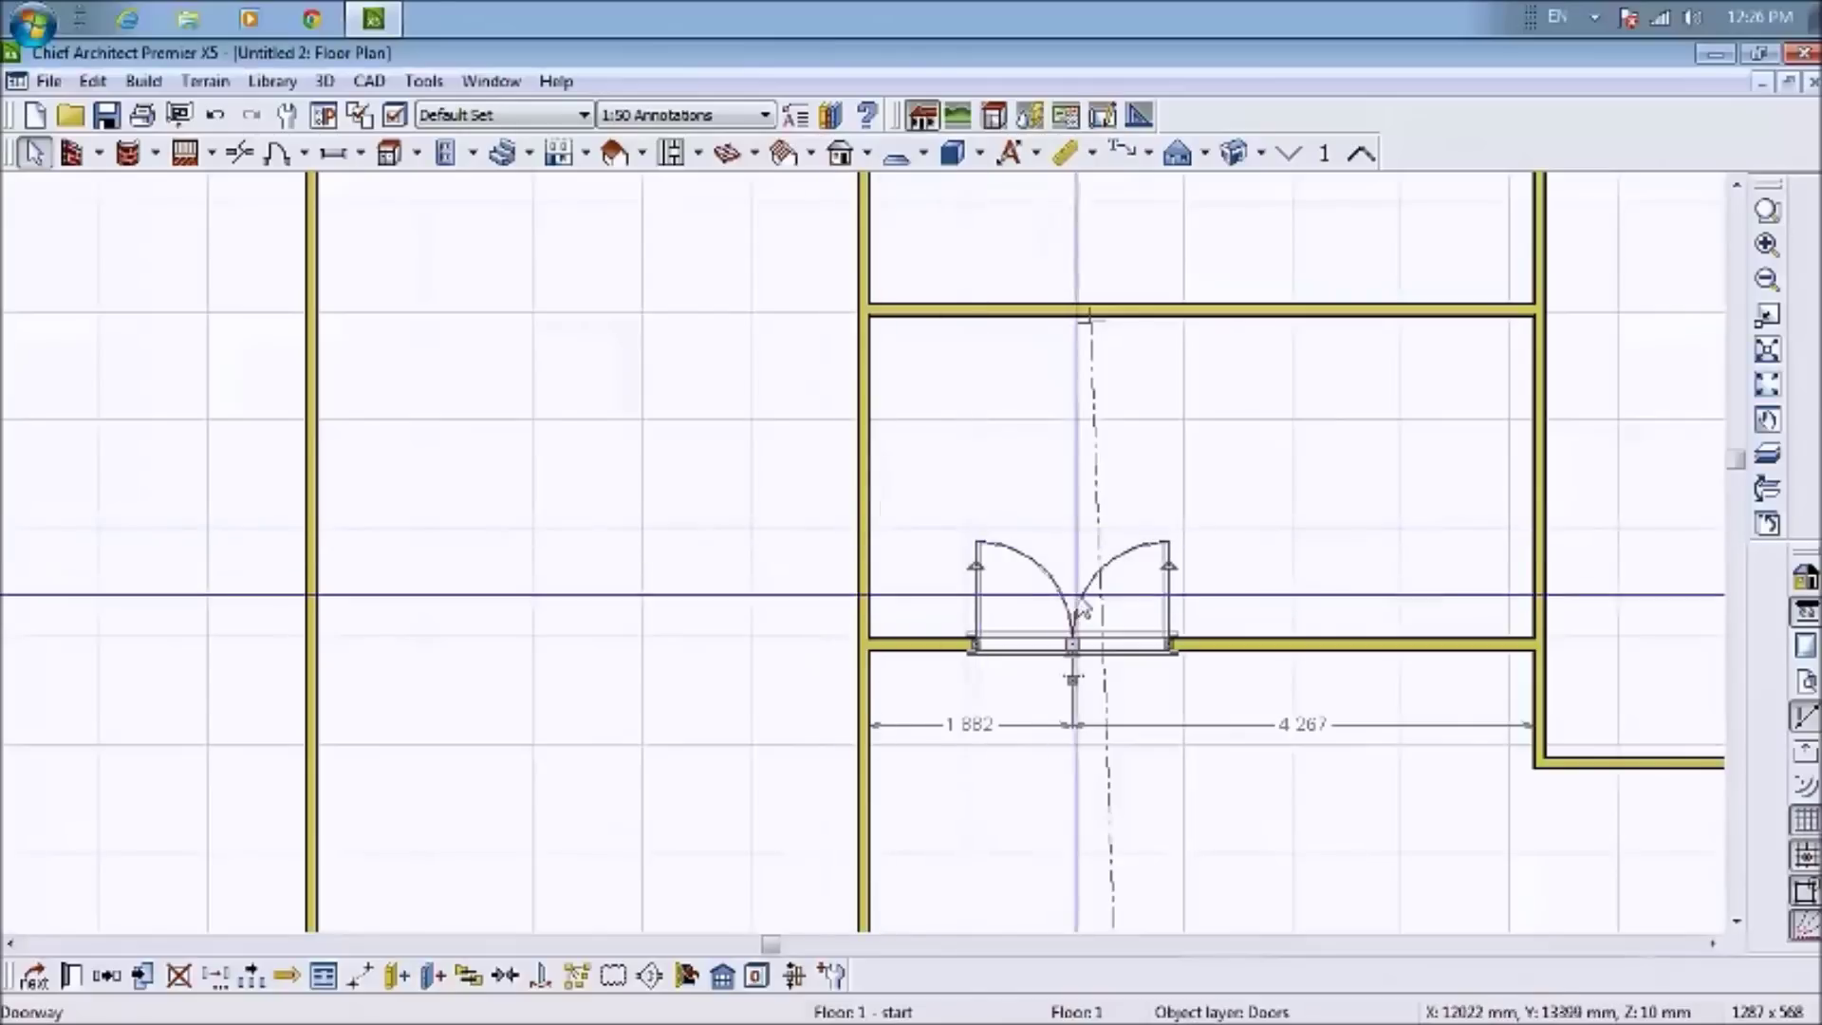
Select the double door and flip its swing so both leaves open outward
{"action": "left_click", "coordinate": [36, 155]}
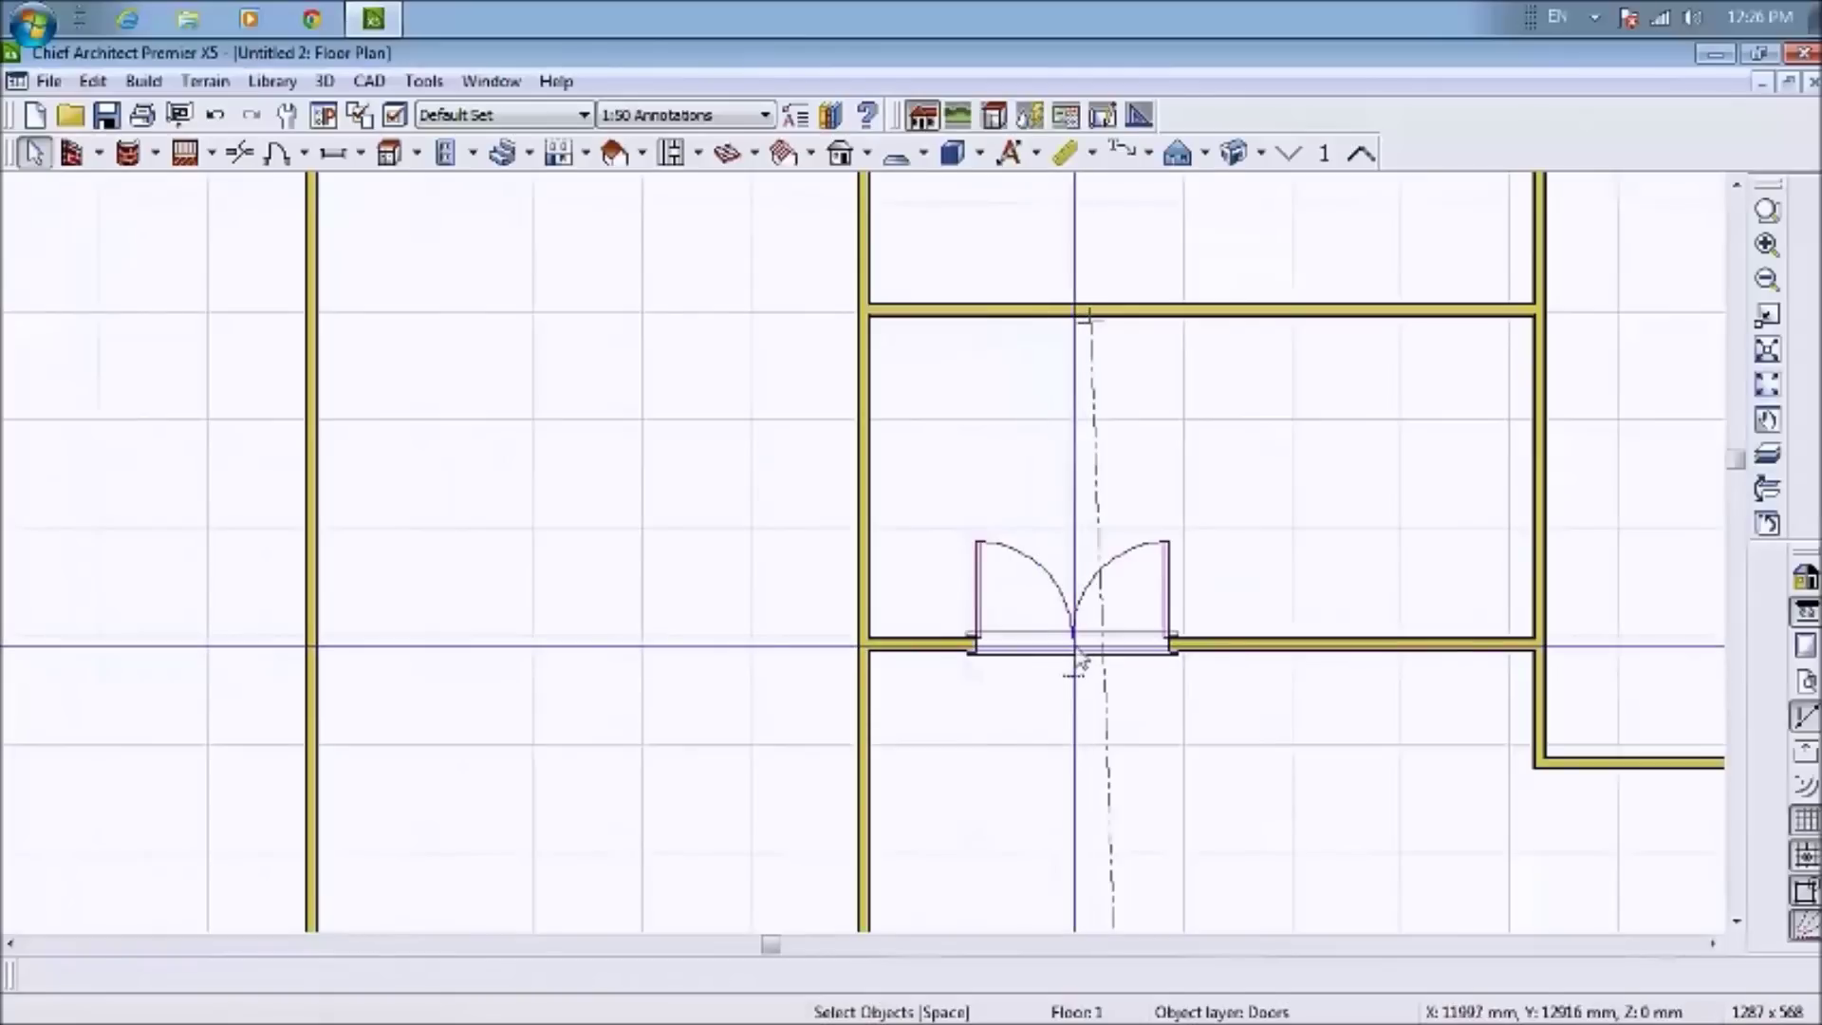
{"action": "left_click", "coordinate": [1076, 646]}
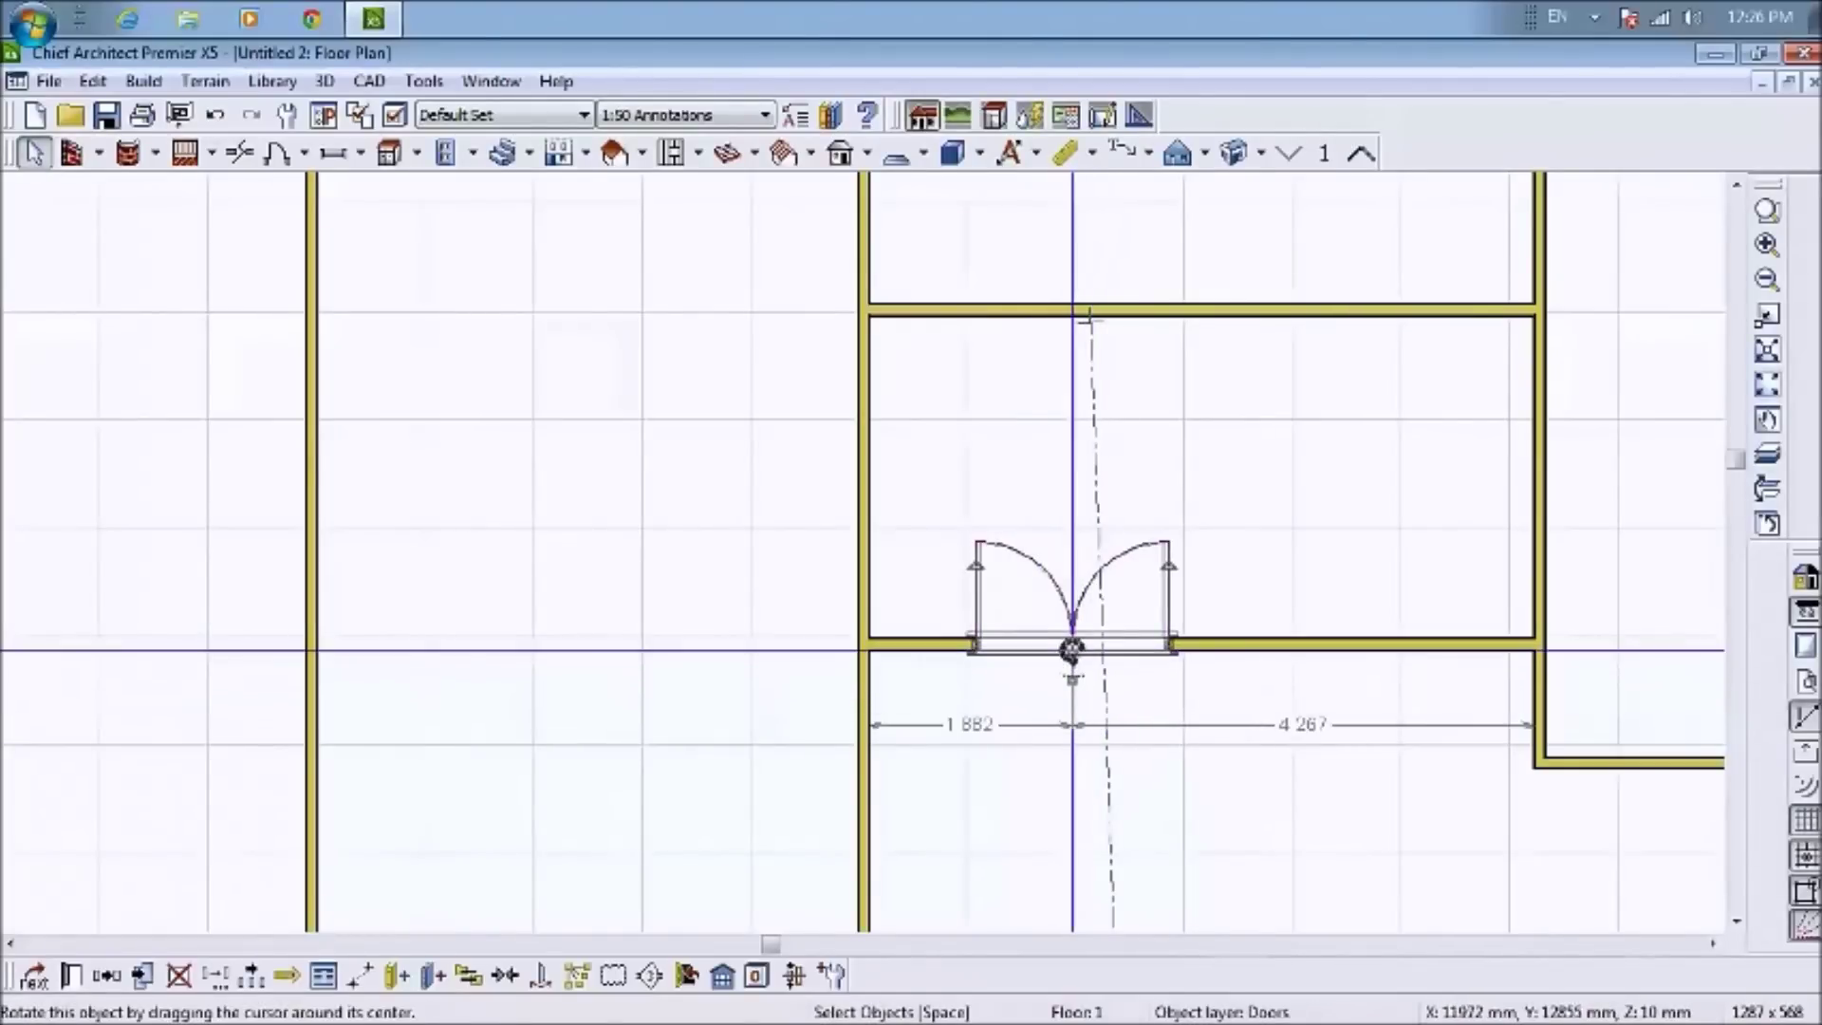
{"action": "left_click_drag", "start_coordinate": [1065, 653], "coordinate": [1072, 739]}
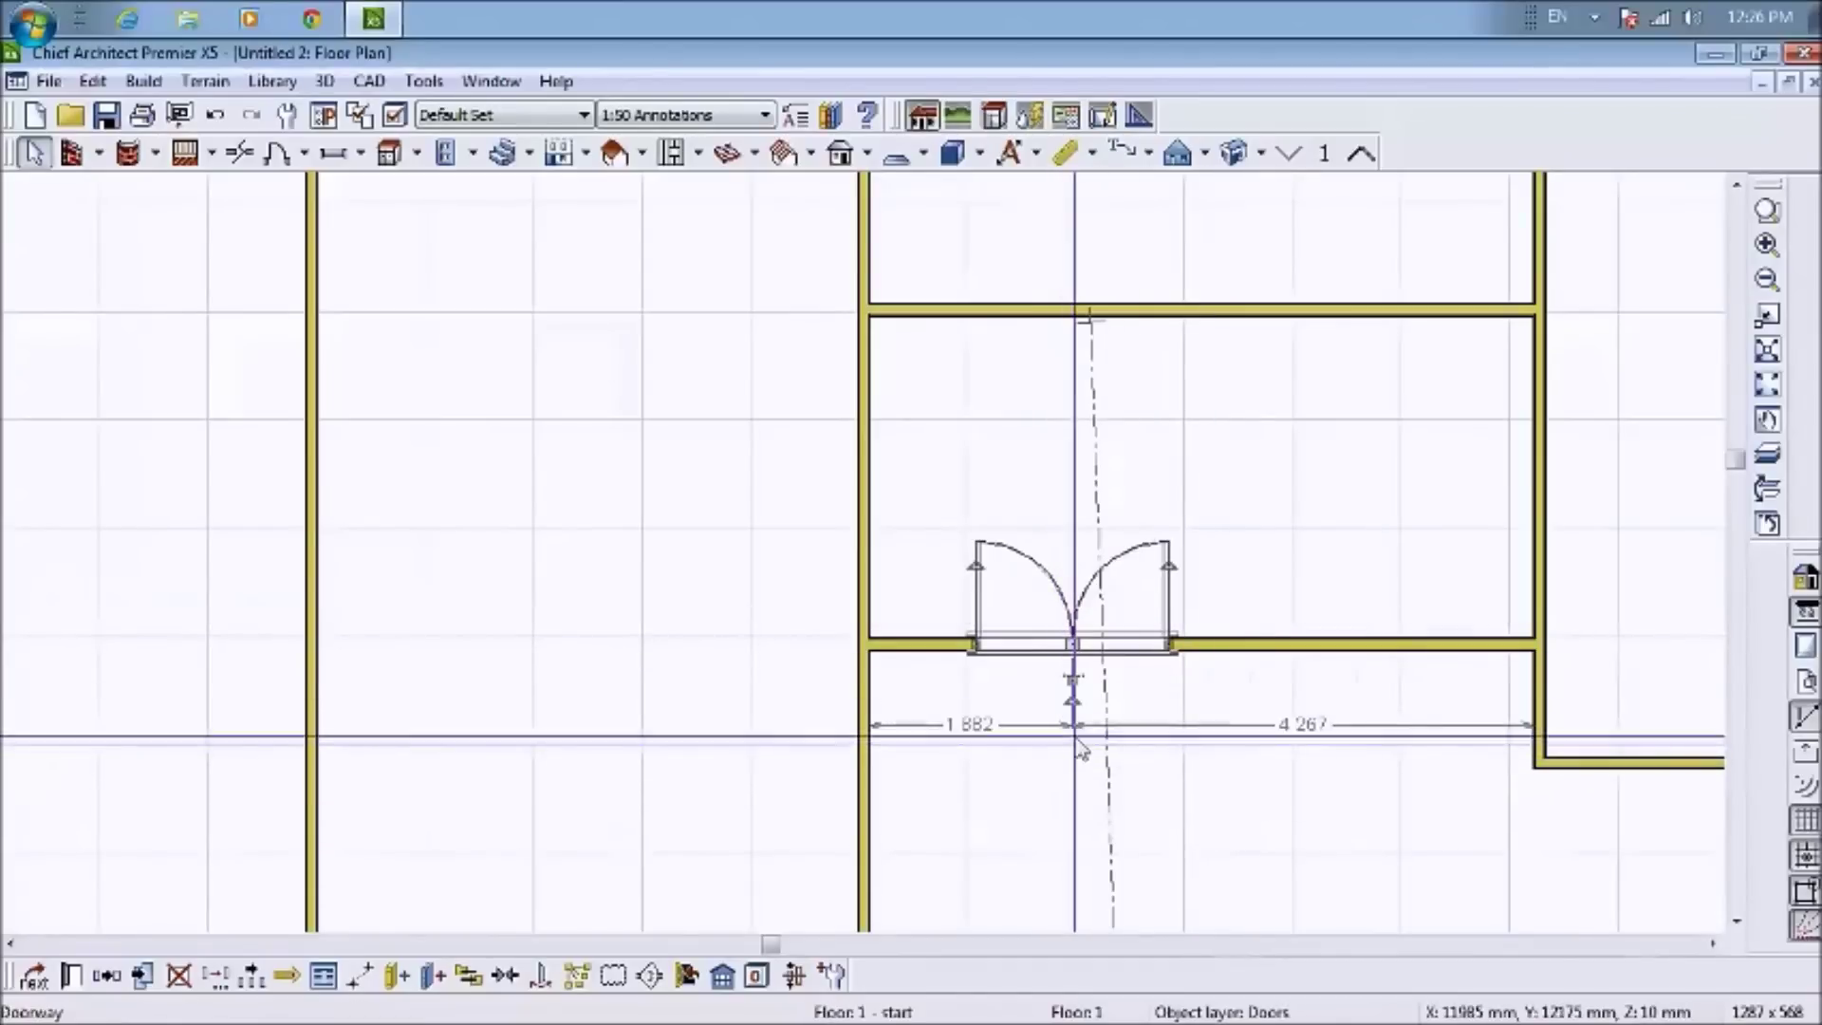
{"action": "mouse_move", "coordinate": [1066, 704]}
{"action": "left_mouse_down"}
{"action": "mouse_move", "coordinate": [1016, 674]}
{"action": "mouse_move", "coordinate": [939, 566]}
{"action": "mouse_move", "coordinate": [1086, 475]}
{"action": "mouse_move", "coordinate": [1131, 488]}
{"action": "mouse_move", "coordinate": [1124, 700]}
{"action": "mouse_move", "coordinate": [1050, 737]}
{"action": "mouse_move", "coordinate": [1074, 720]}
{"action": "left_mouse_up"}
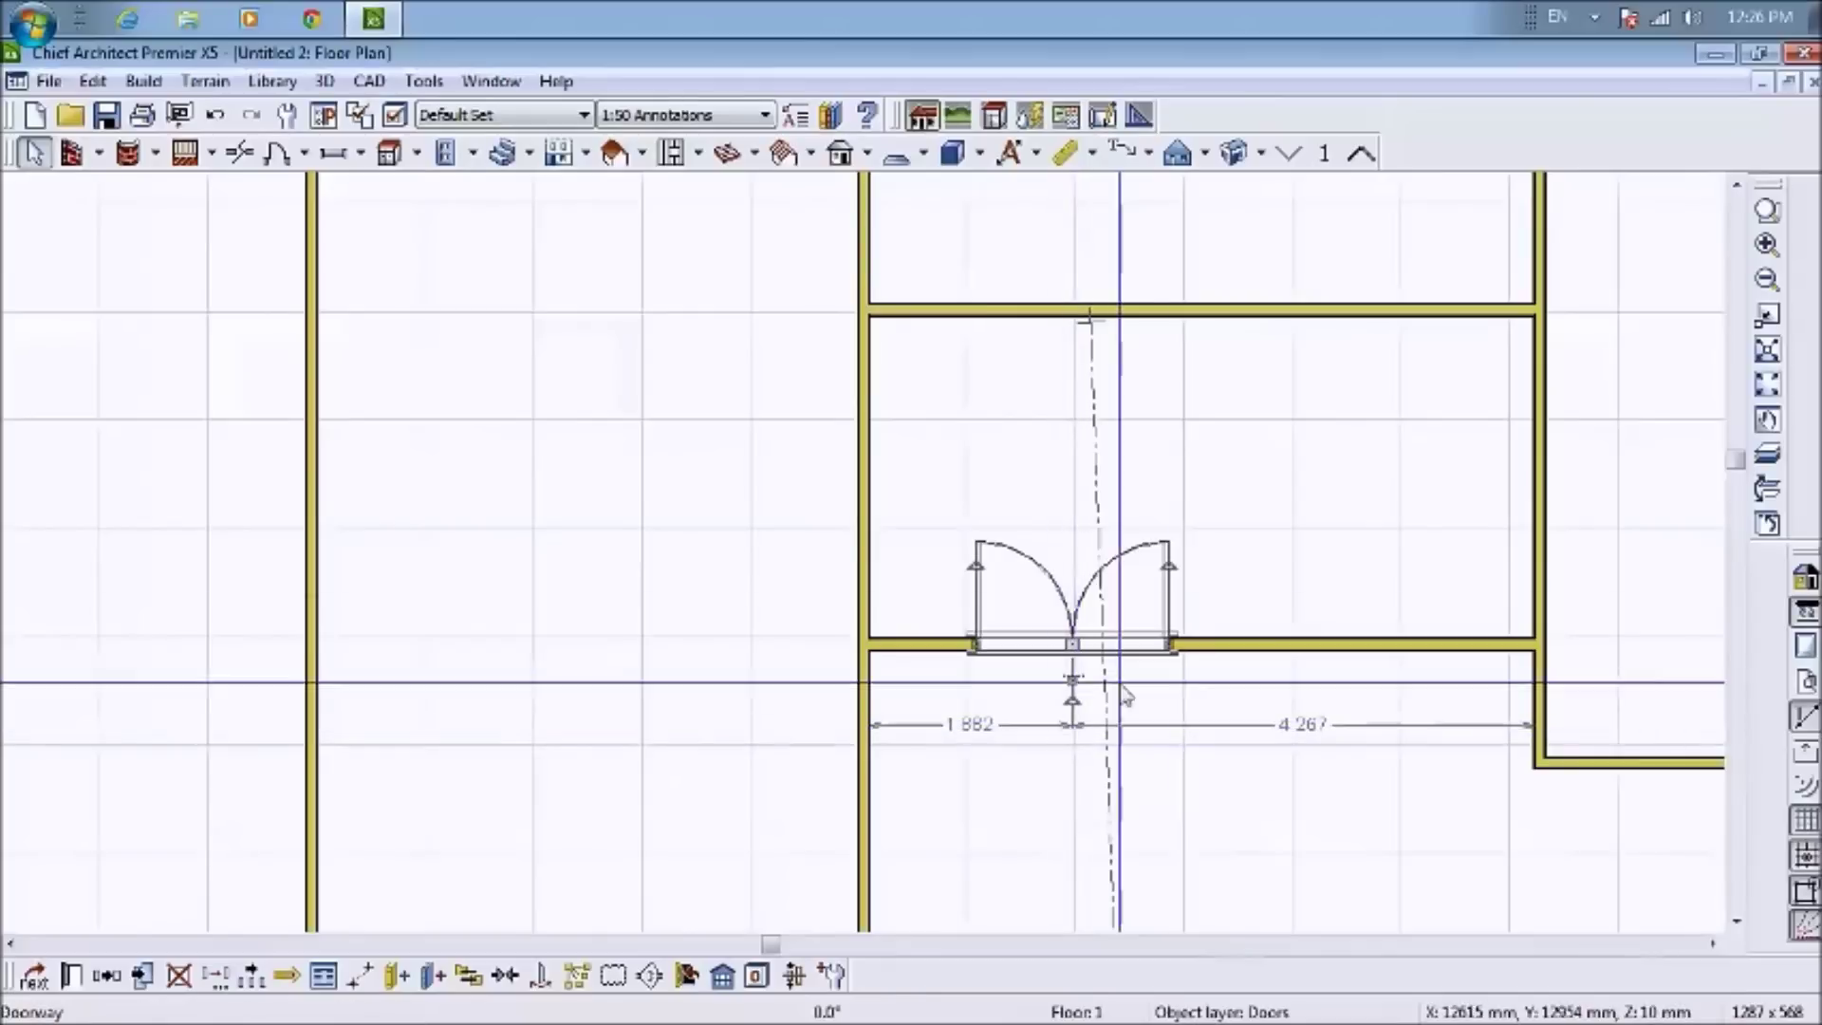
{"action": "left_click_drag", "start_coordinate": [1168, 567], "coordinate": [1168, 759]}
{"action": "left_click", "coordinate": [34, 153]}
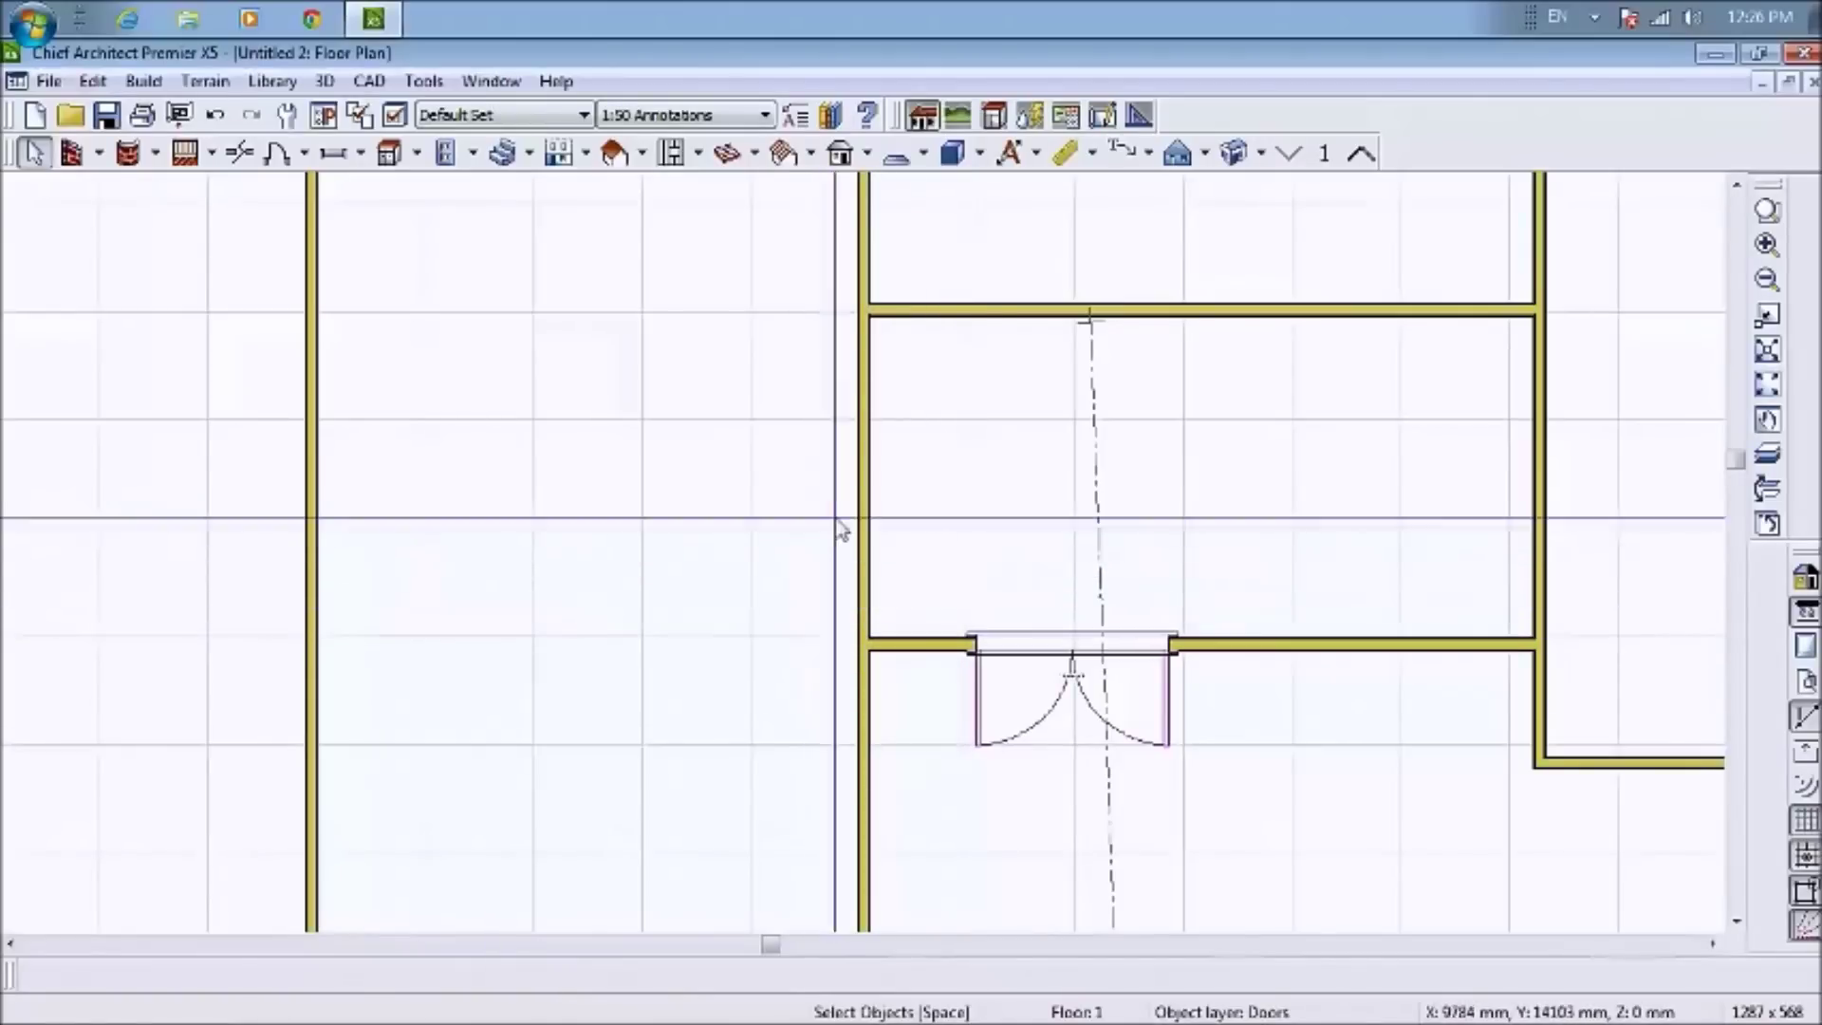
{"action": "scroll", "coordinate": [1062, 509], "scroll_direction": "down", "scroll_amount": 4}
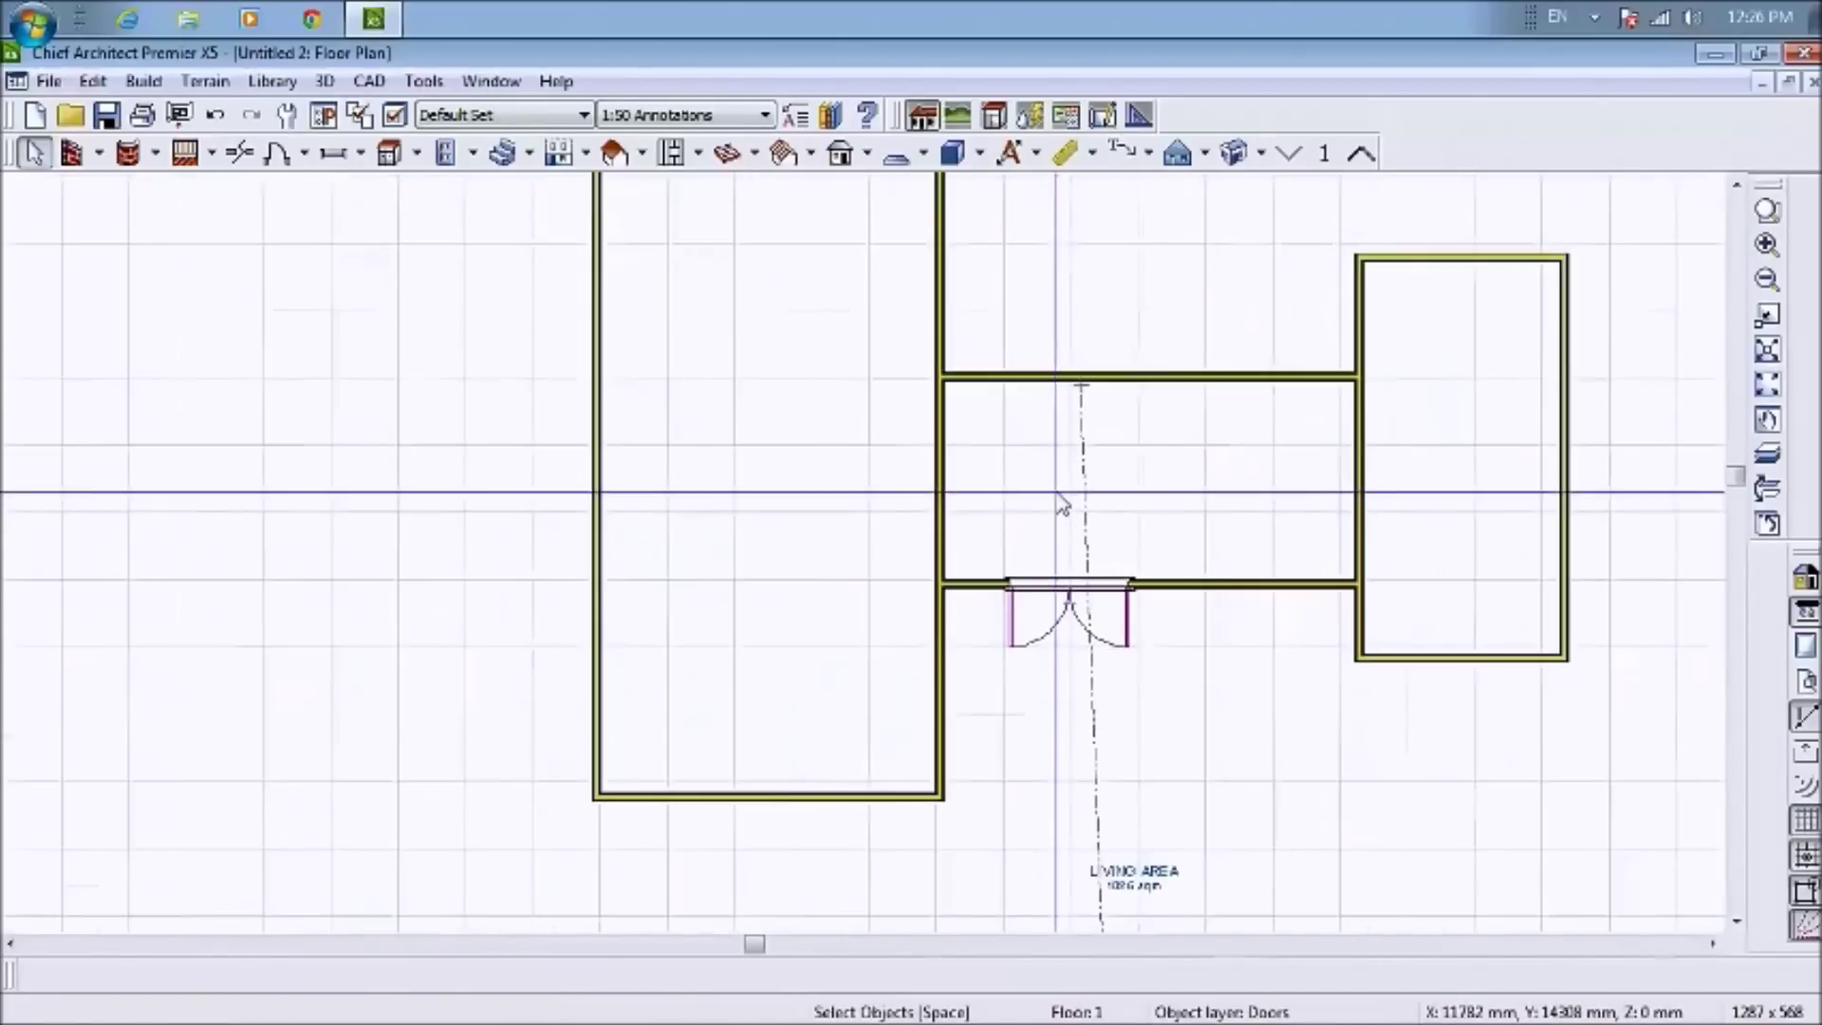
{"action": "scroll", "coordinate": [1062, 504], "scroll_direction": "up", "scroll_amount": 3}
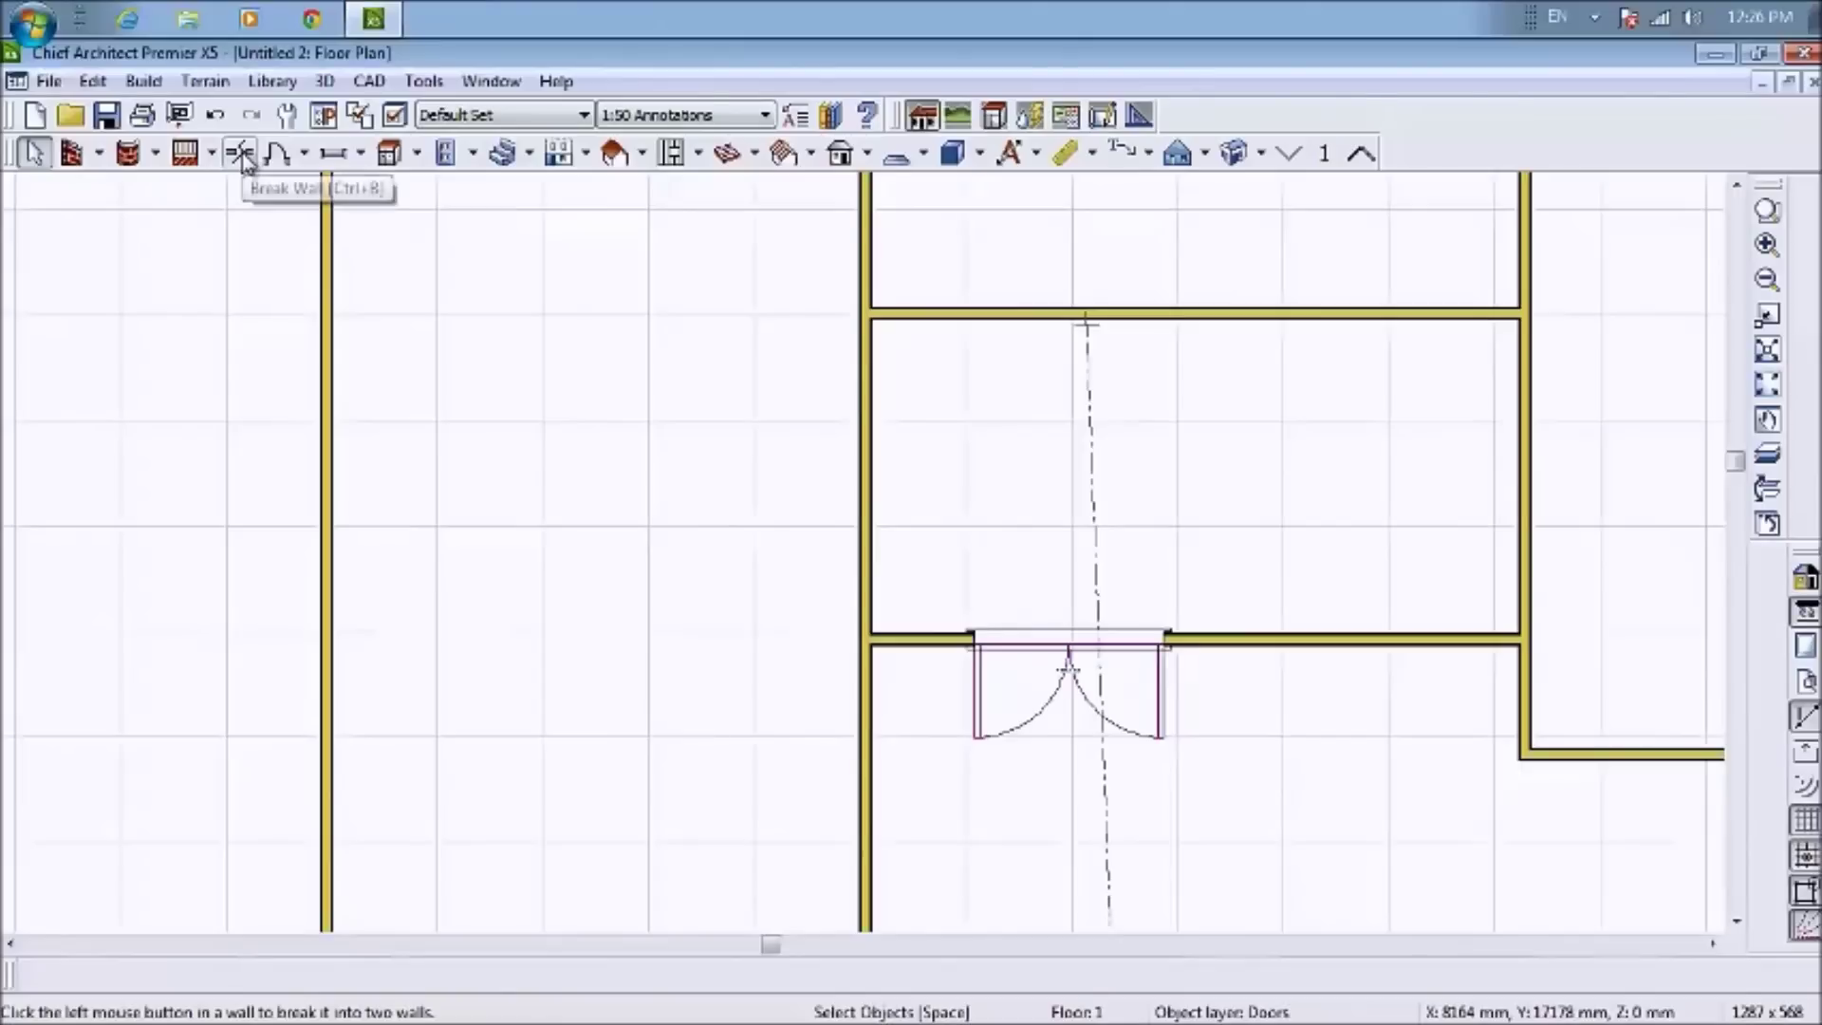
Break the middle section's left vertical wall into two pieces
{"action": "left_click", "coordinate": [244, 154]}
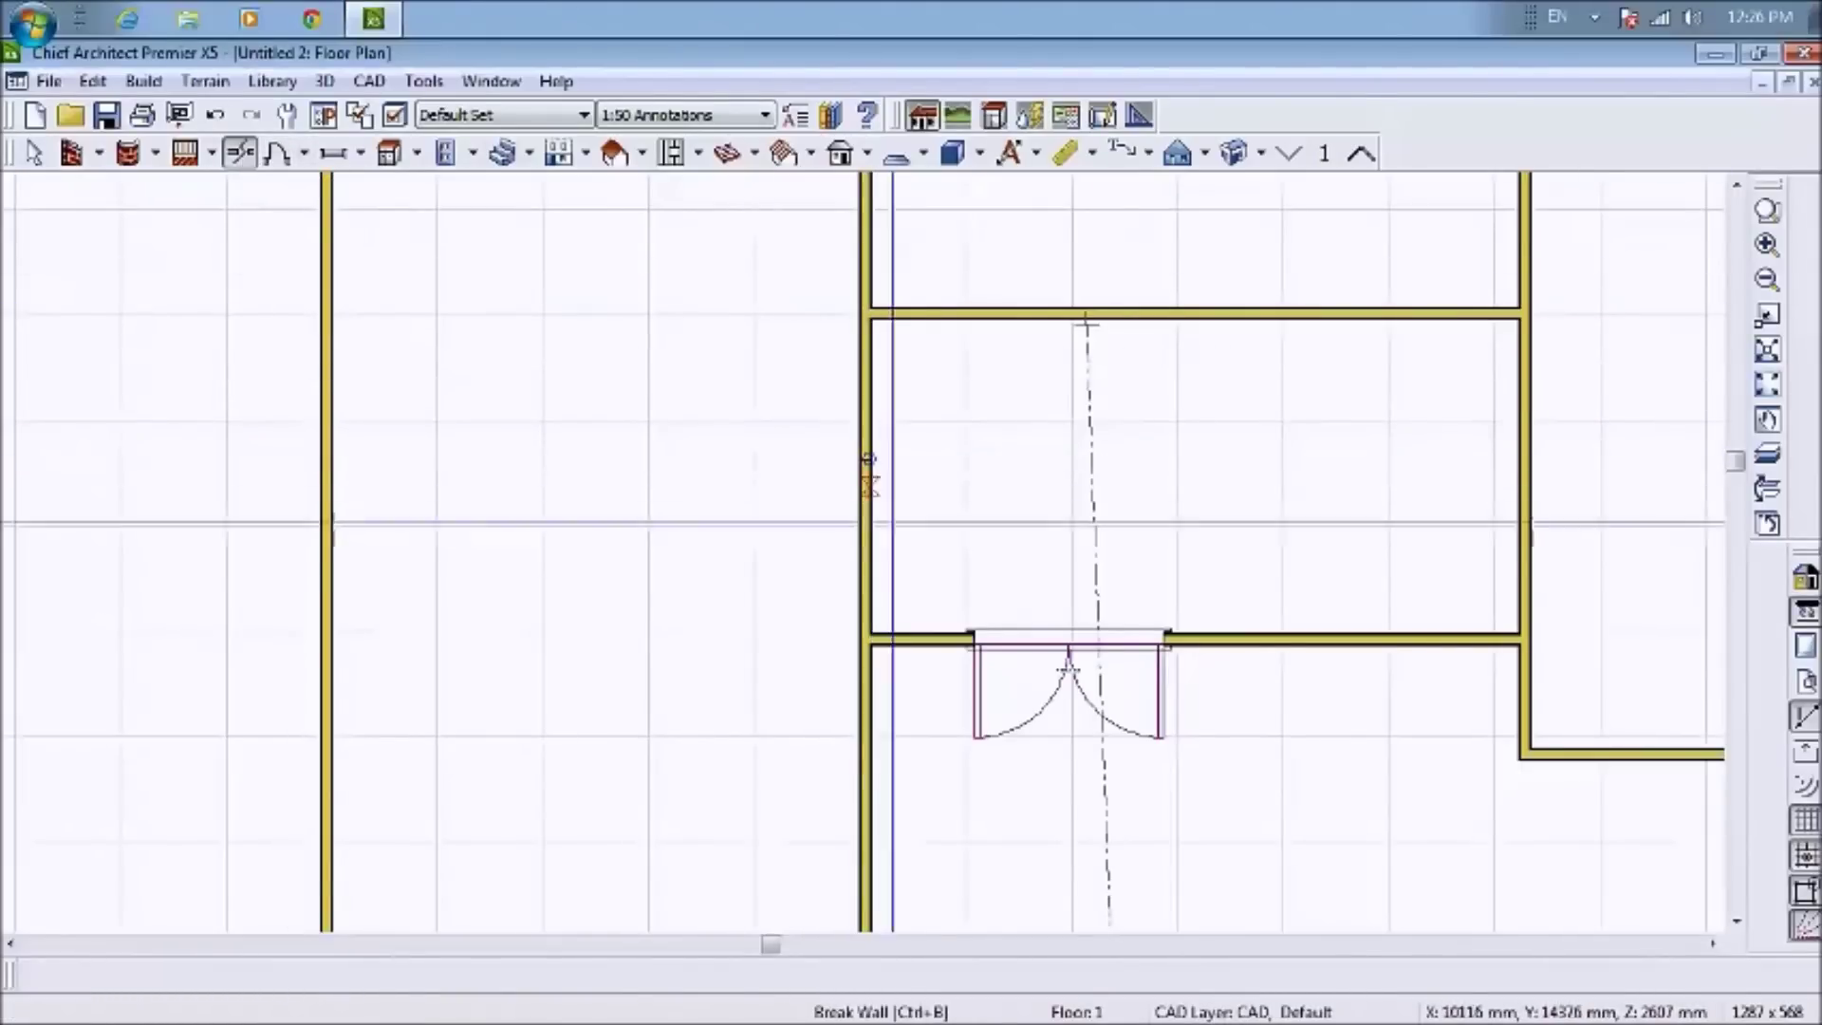
{"action": "left_click", "coordinate": [869, 458]}
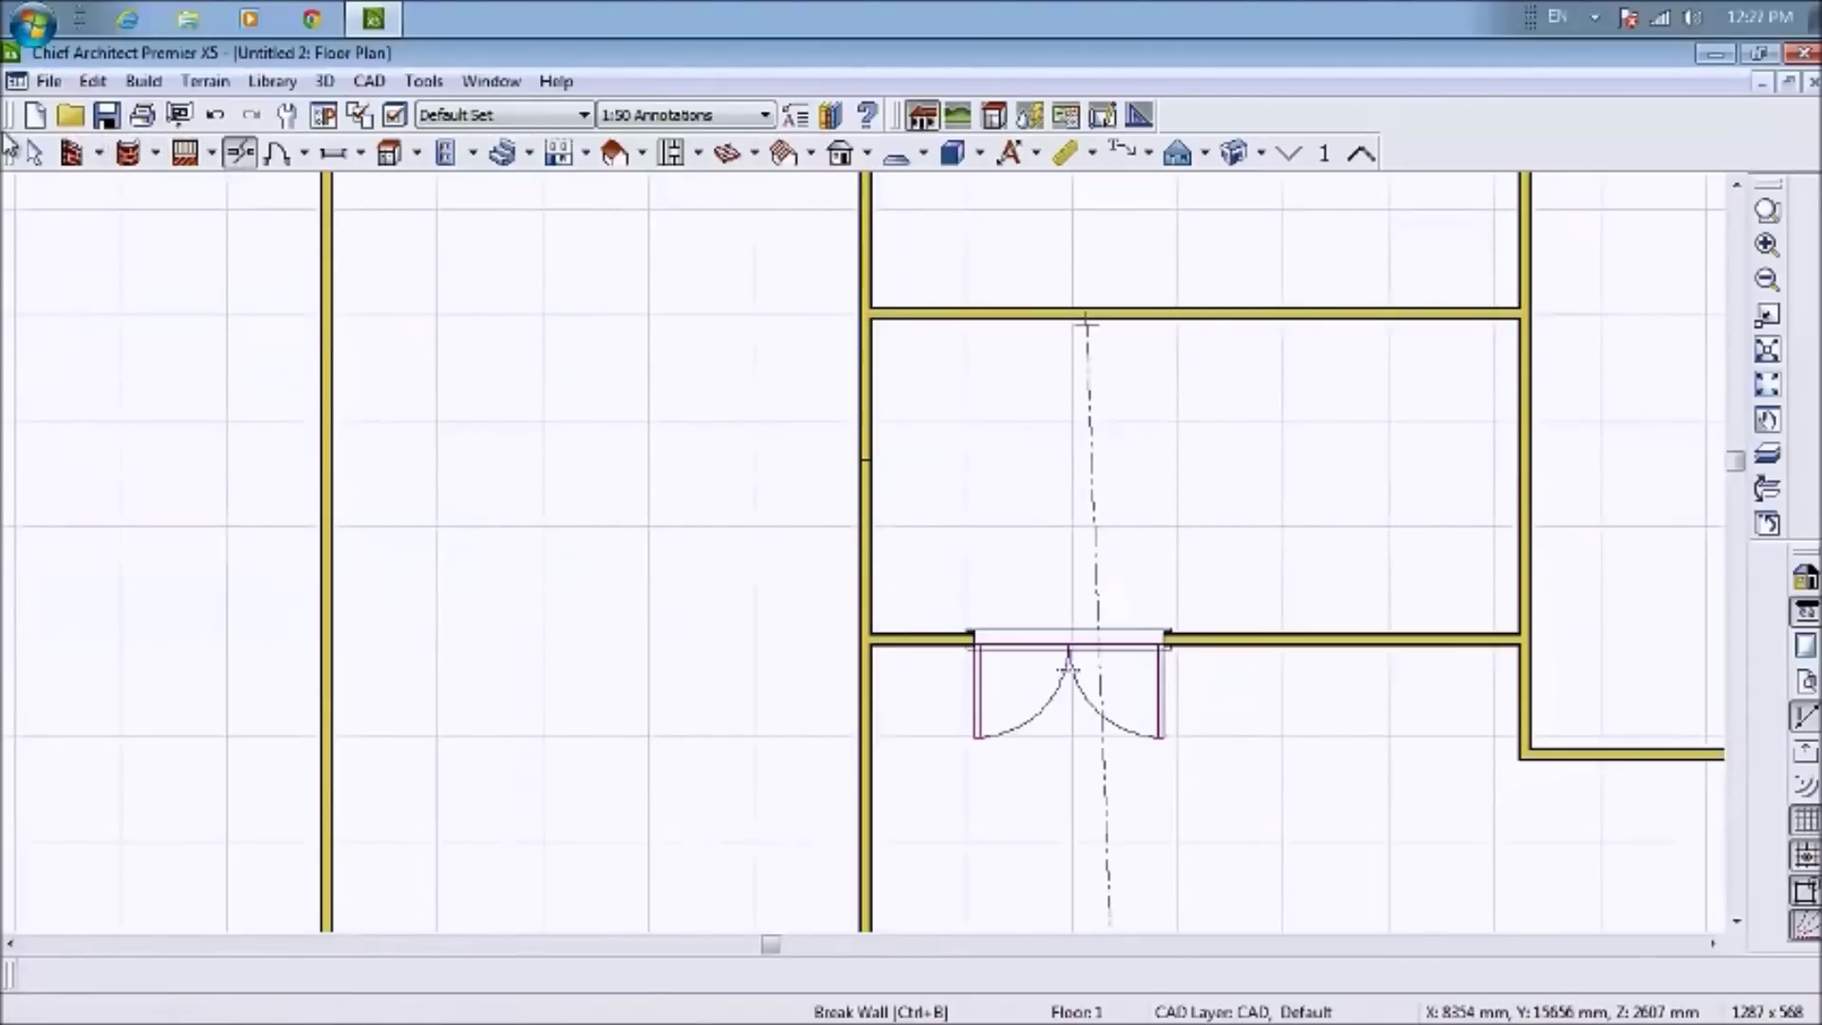
{"action": "left_click", "coordinate": [35, 155]}
Shorten the upper and lower wall pieces to open the left room into the passage
{"action": "left_click", "coordinate": [866, 410]}
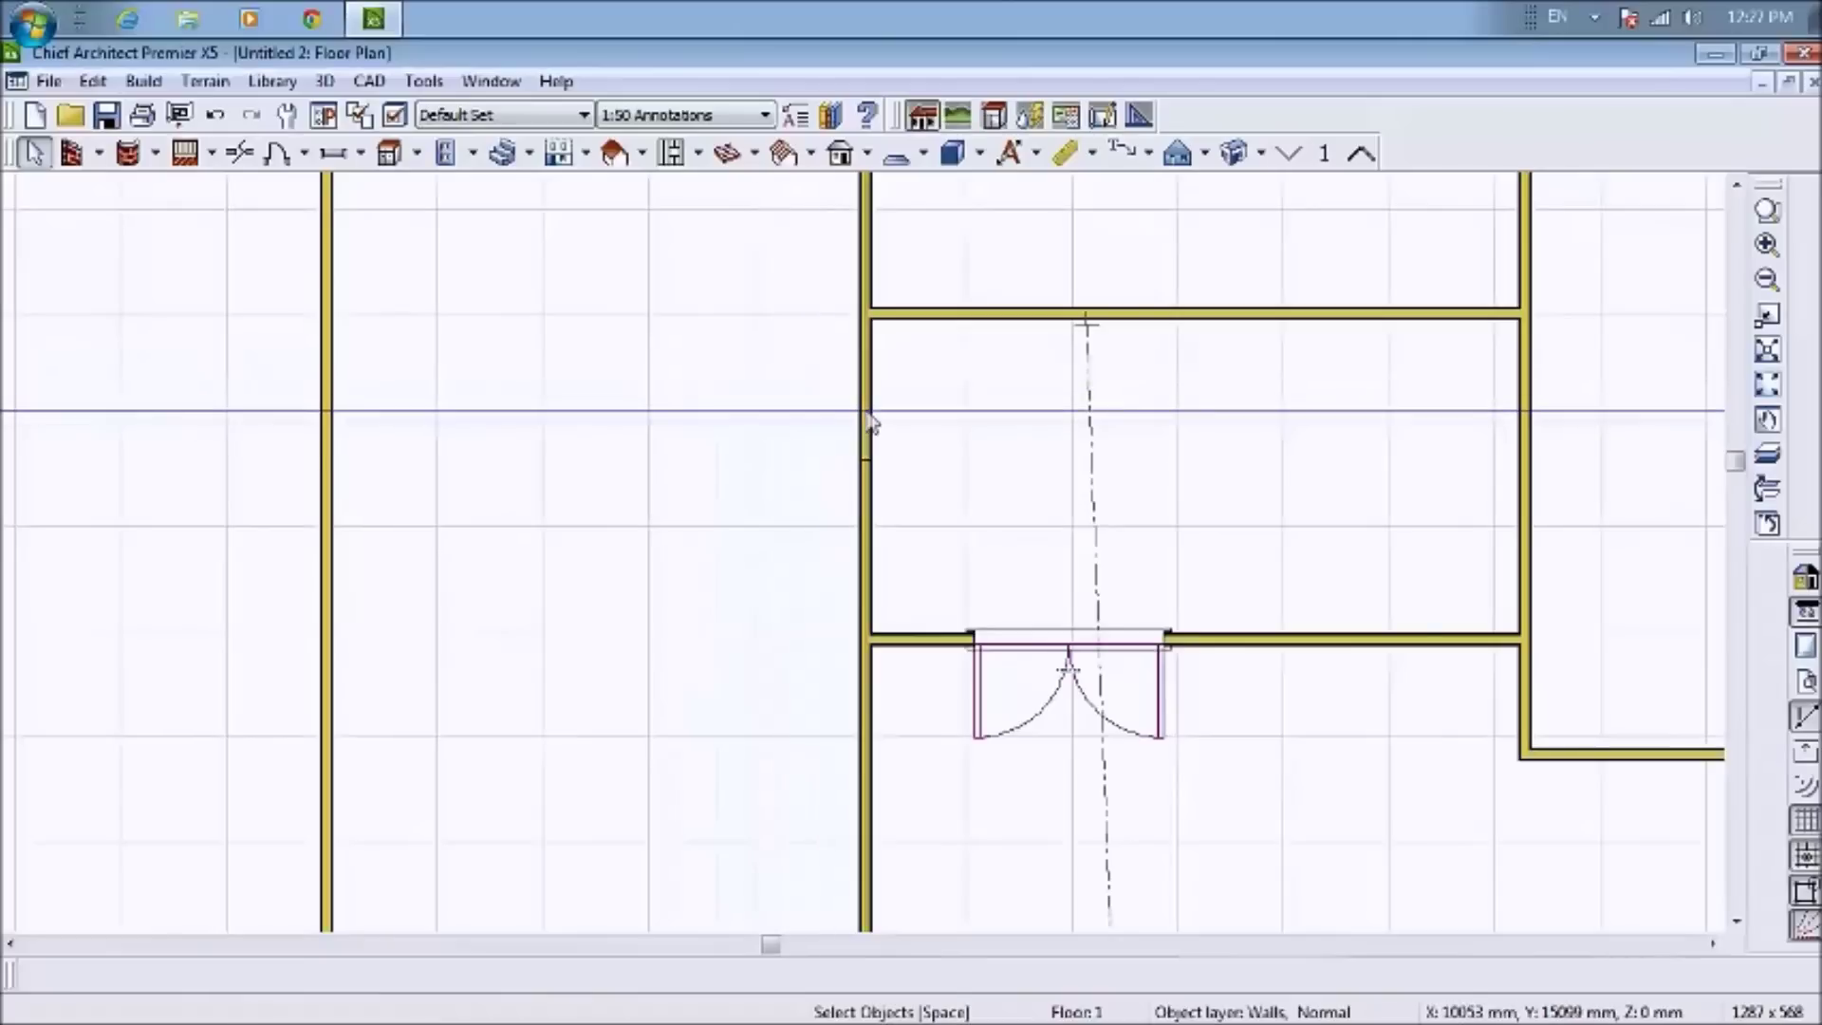
{"action": "left_click_drag", "start_coordinate": [870, 460], "coordinate": [868, 310]}
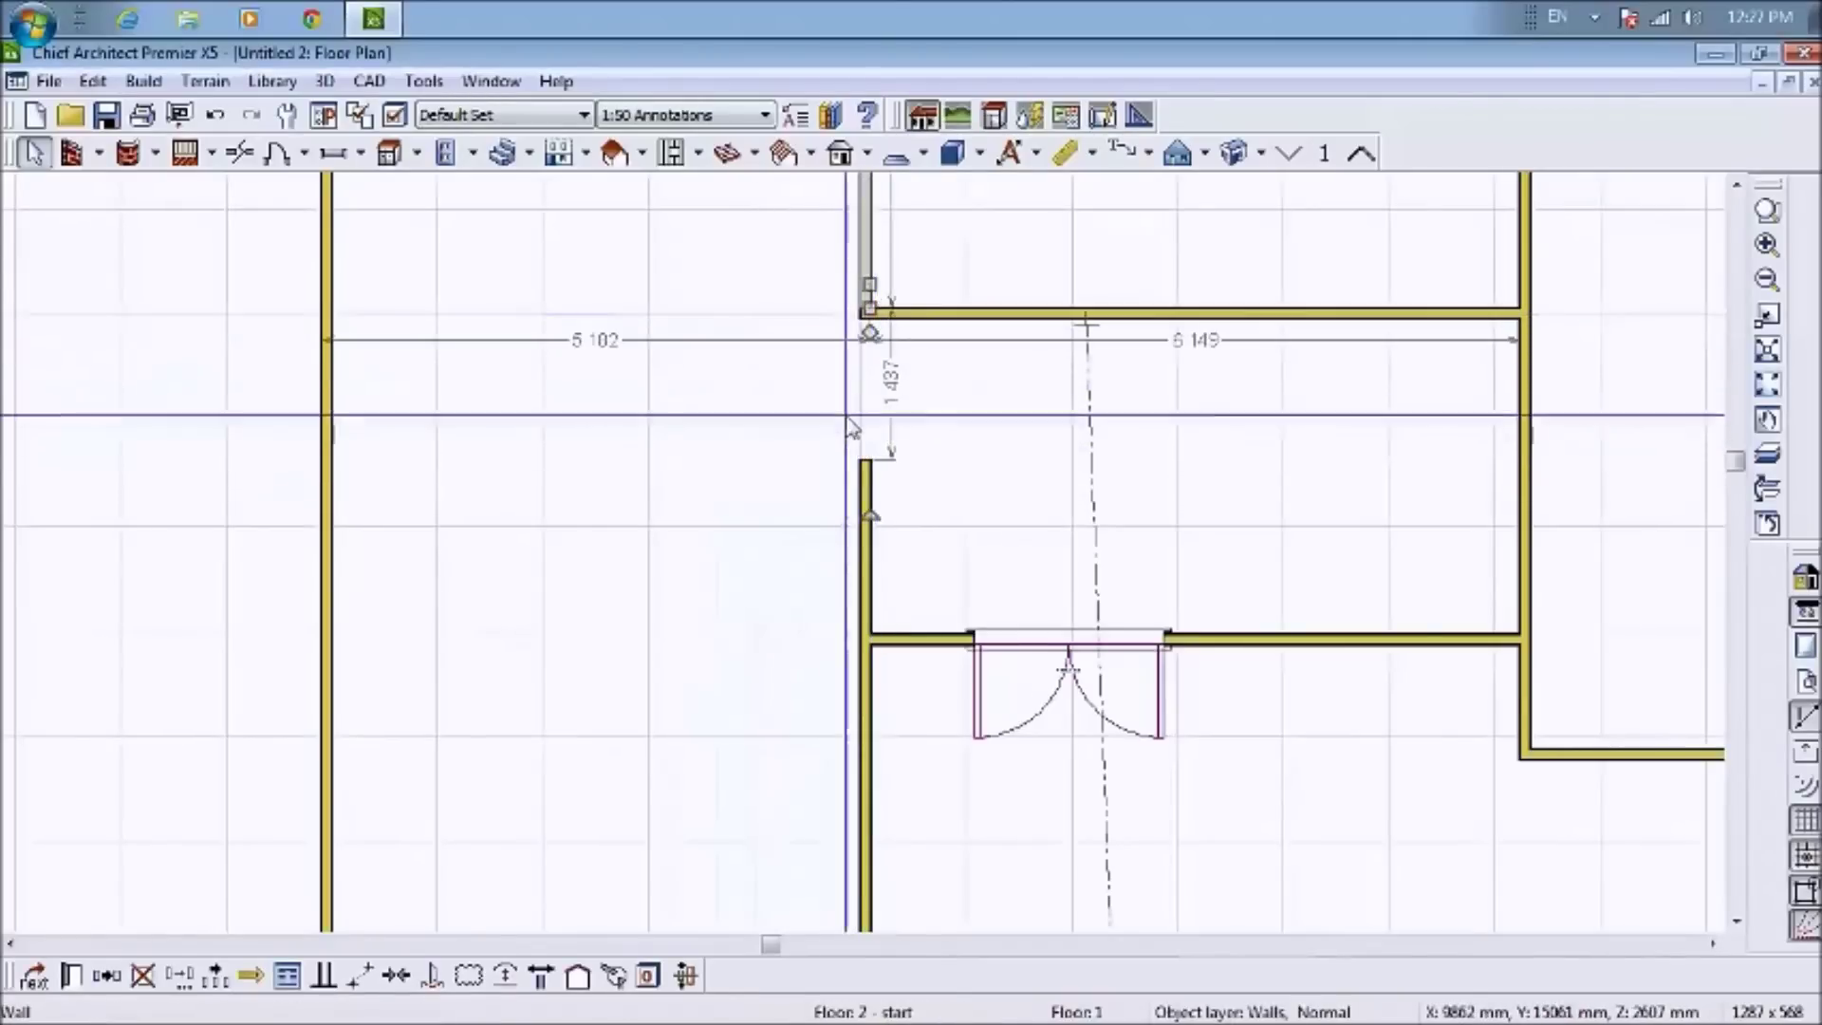
{"action": "left_click", "coordinate": [866, 469]}
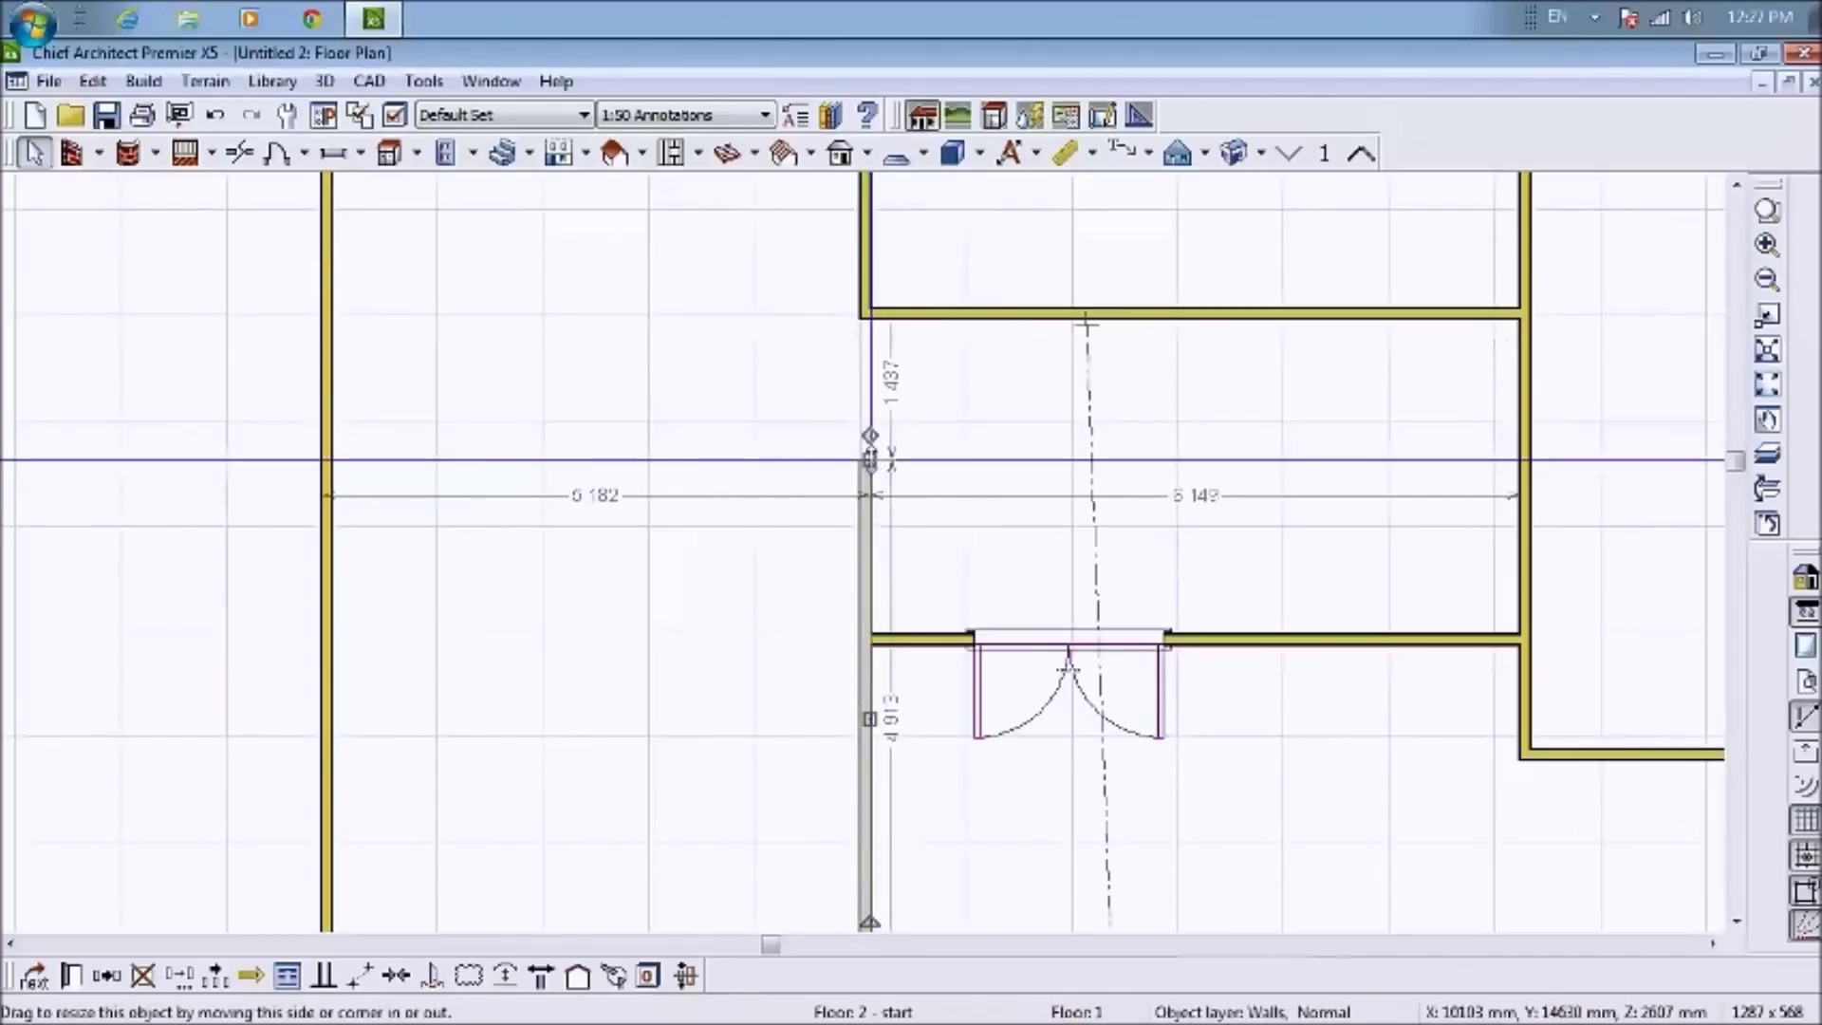
{"action": "left_click_drag", "start_coordinate": [870, 462], "coordinate": [867, 639]}
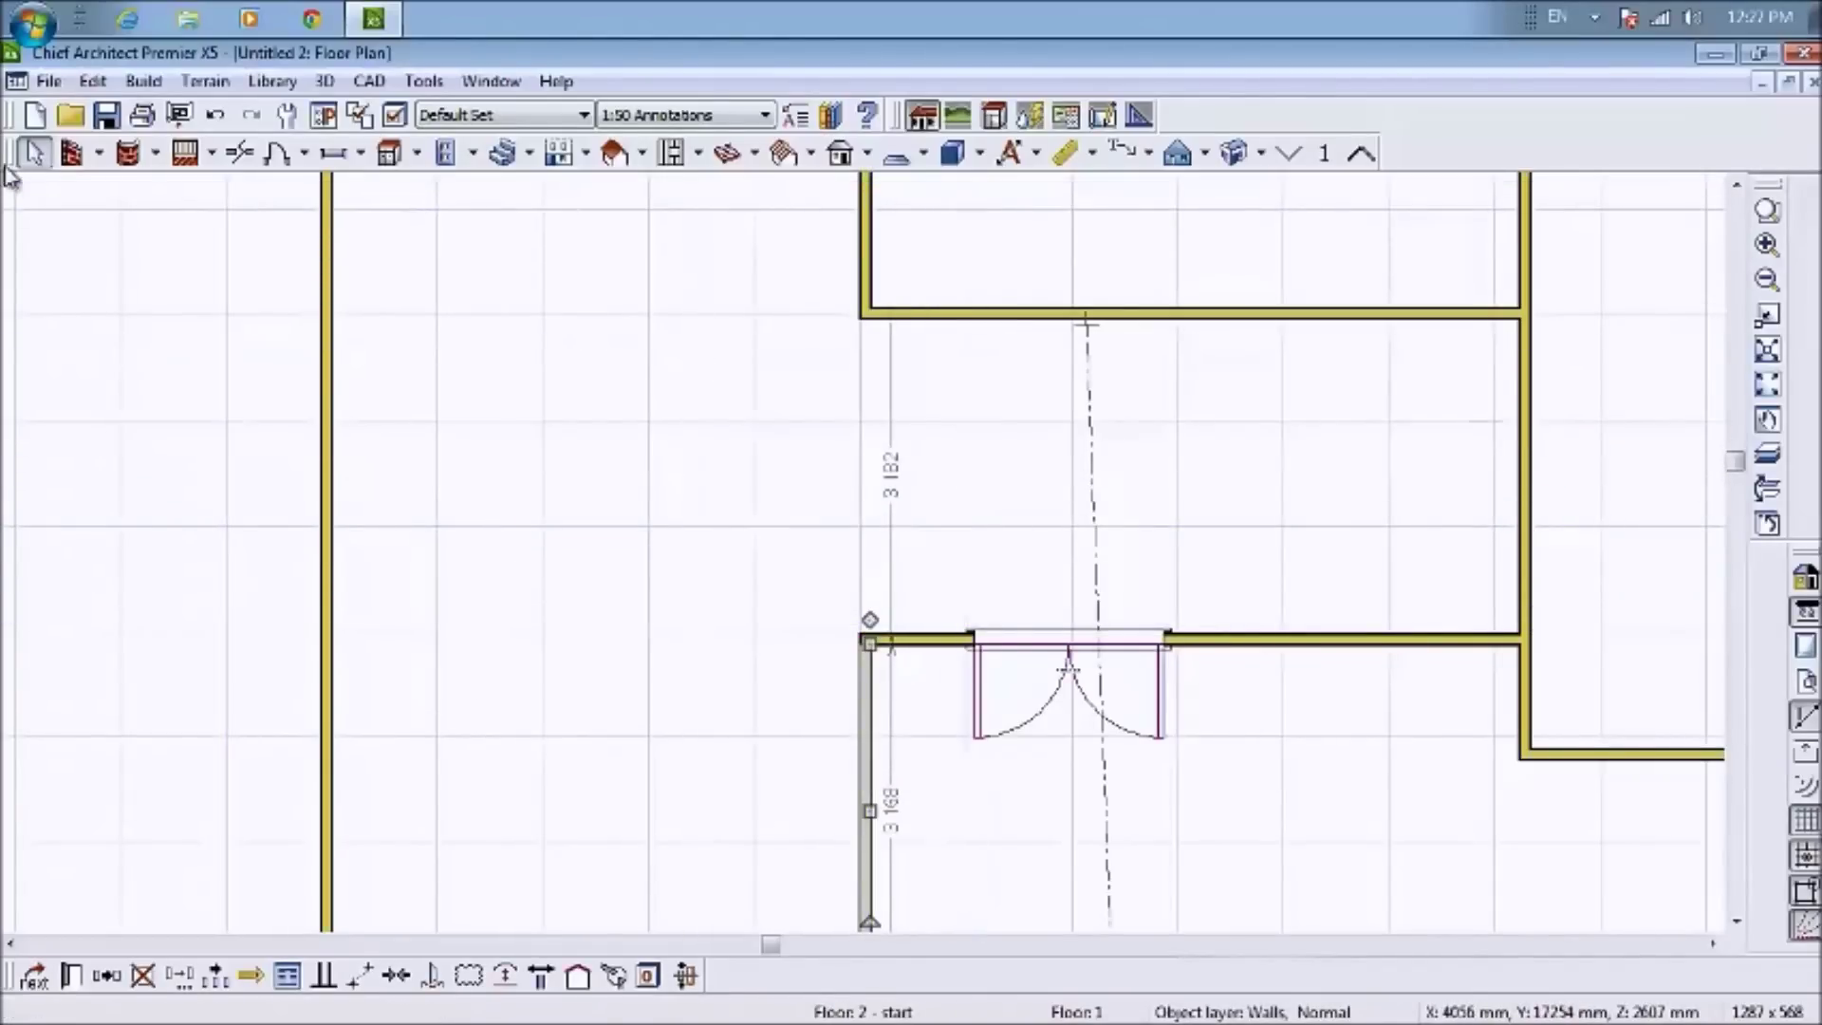
{"action": "left_click", "coordinate": [34, 155]}
{"action": "scroll", "coordinate": [771, 399], "scroll_direction": "down", "scroll_amount": 5}
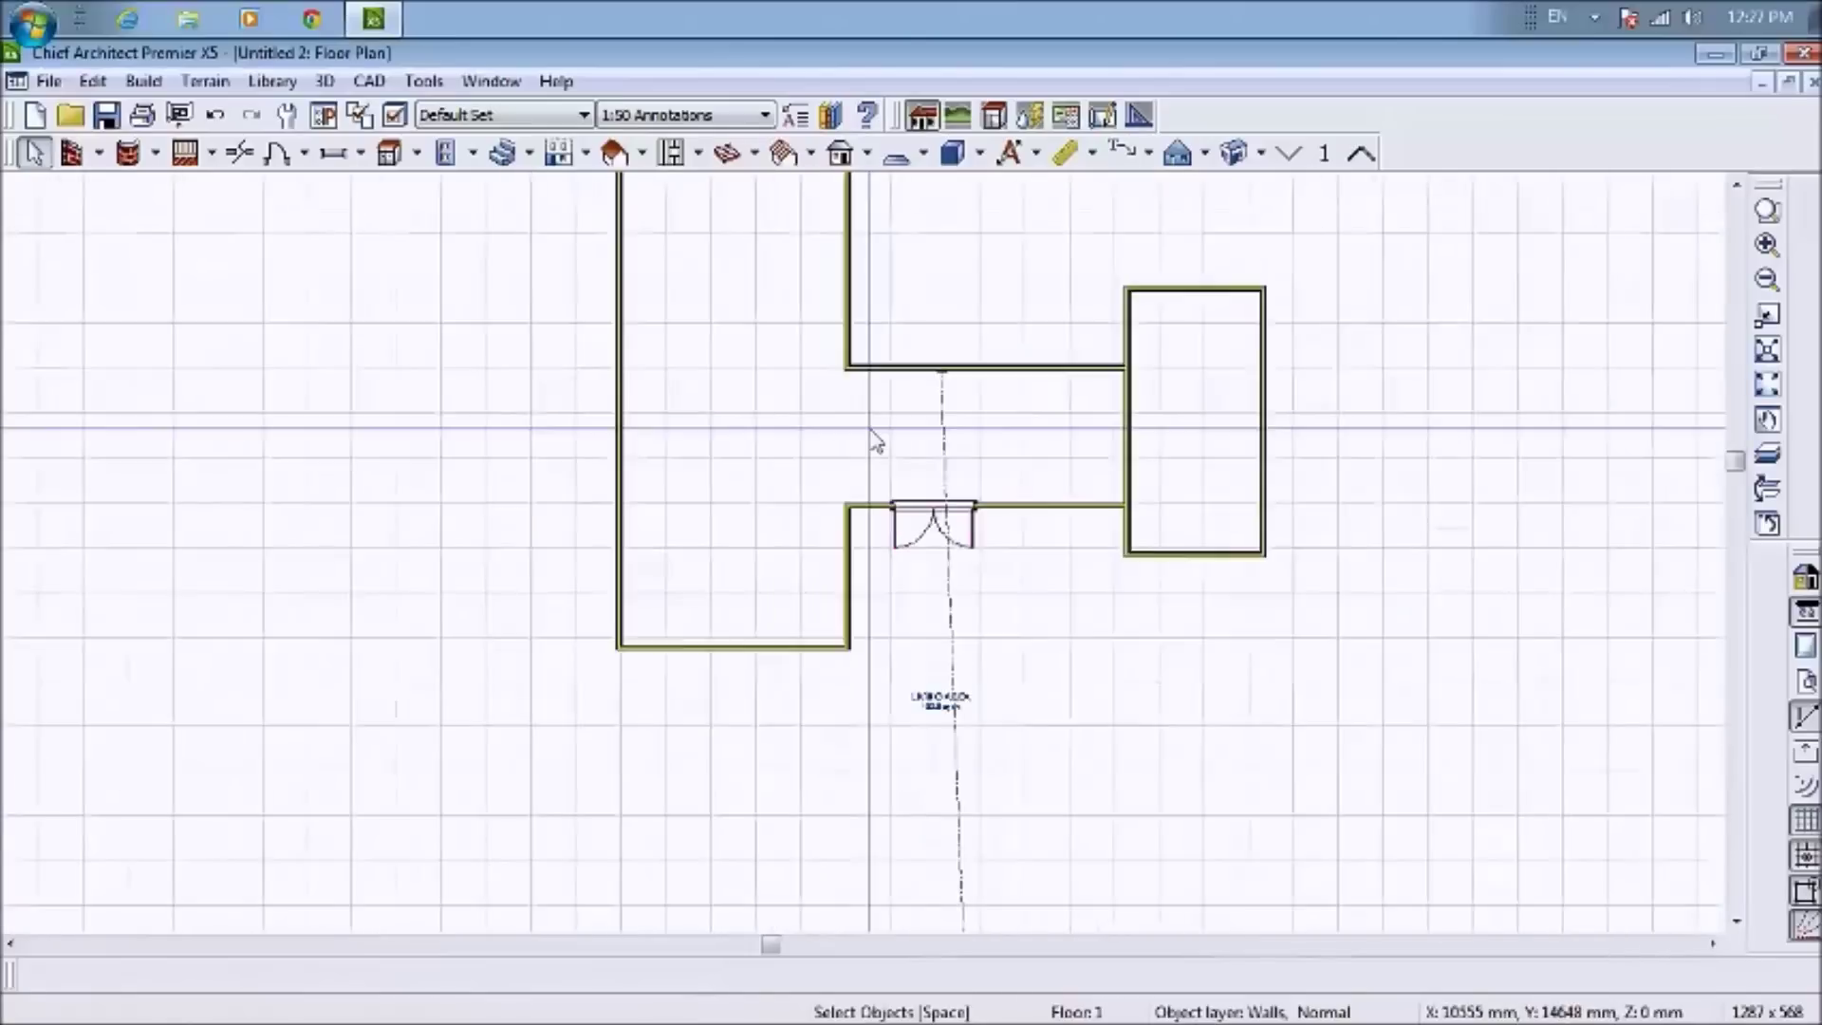
{"action": "scroll", "coordinate": [939, 427], "scroll_direction": "down", "scroll_amount": 2}
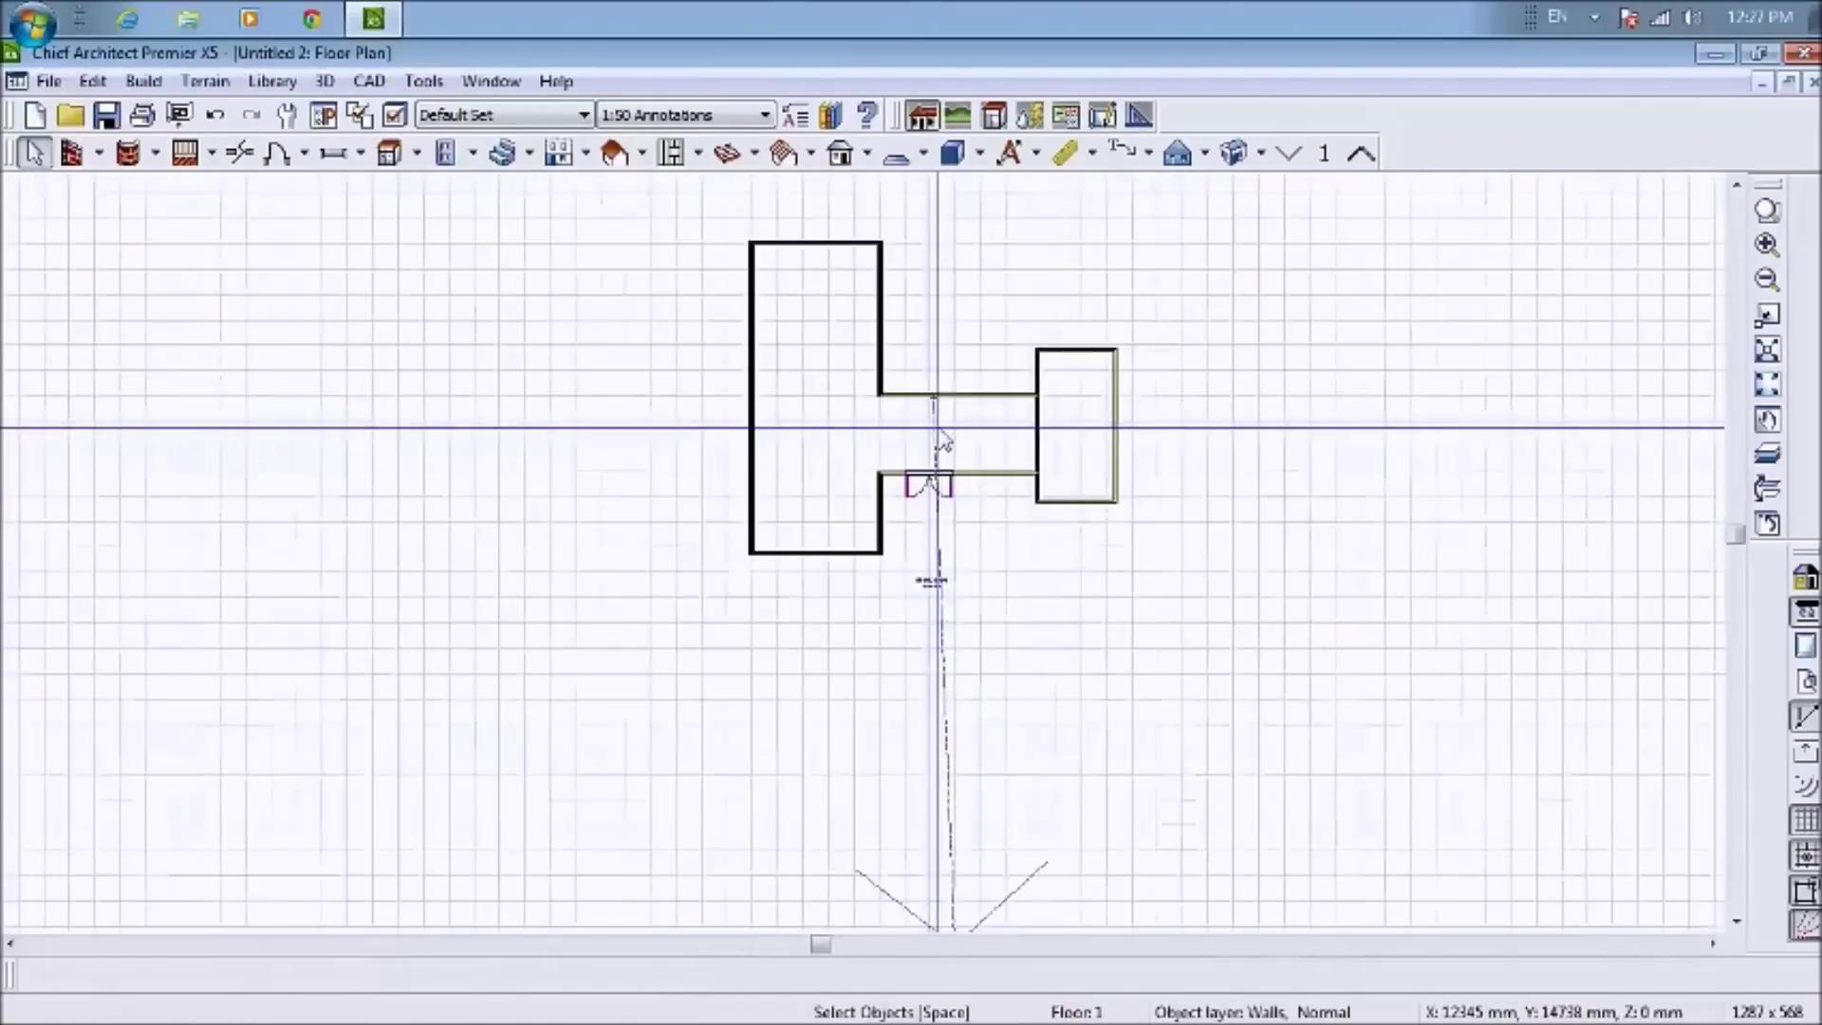
{"action": "scroll", "coordinate": [945, 442], "scroll_direction": "up", "scroll_amount": 3}
{"action": "scroll", "coordinate": [942, 438], "scroll_direction": "up", "scroll_amount": 3}
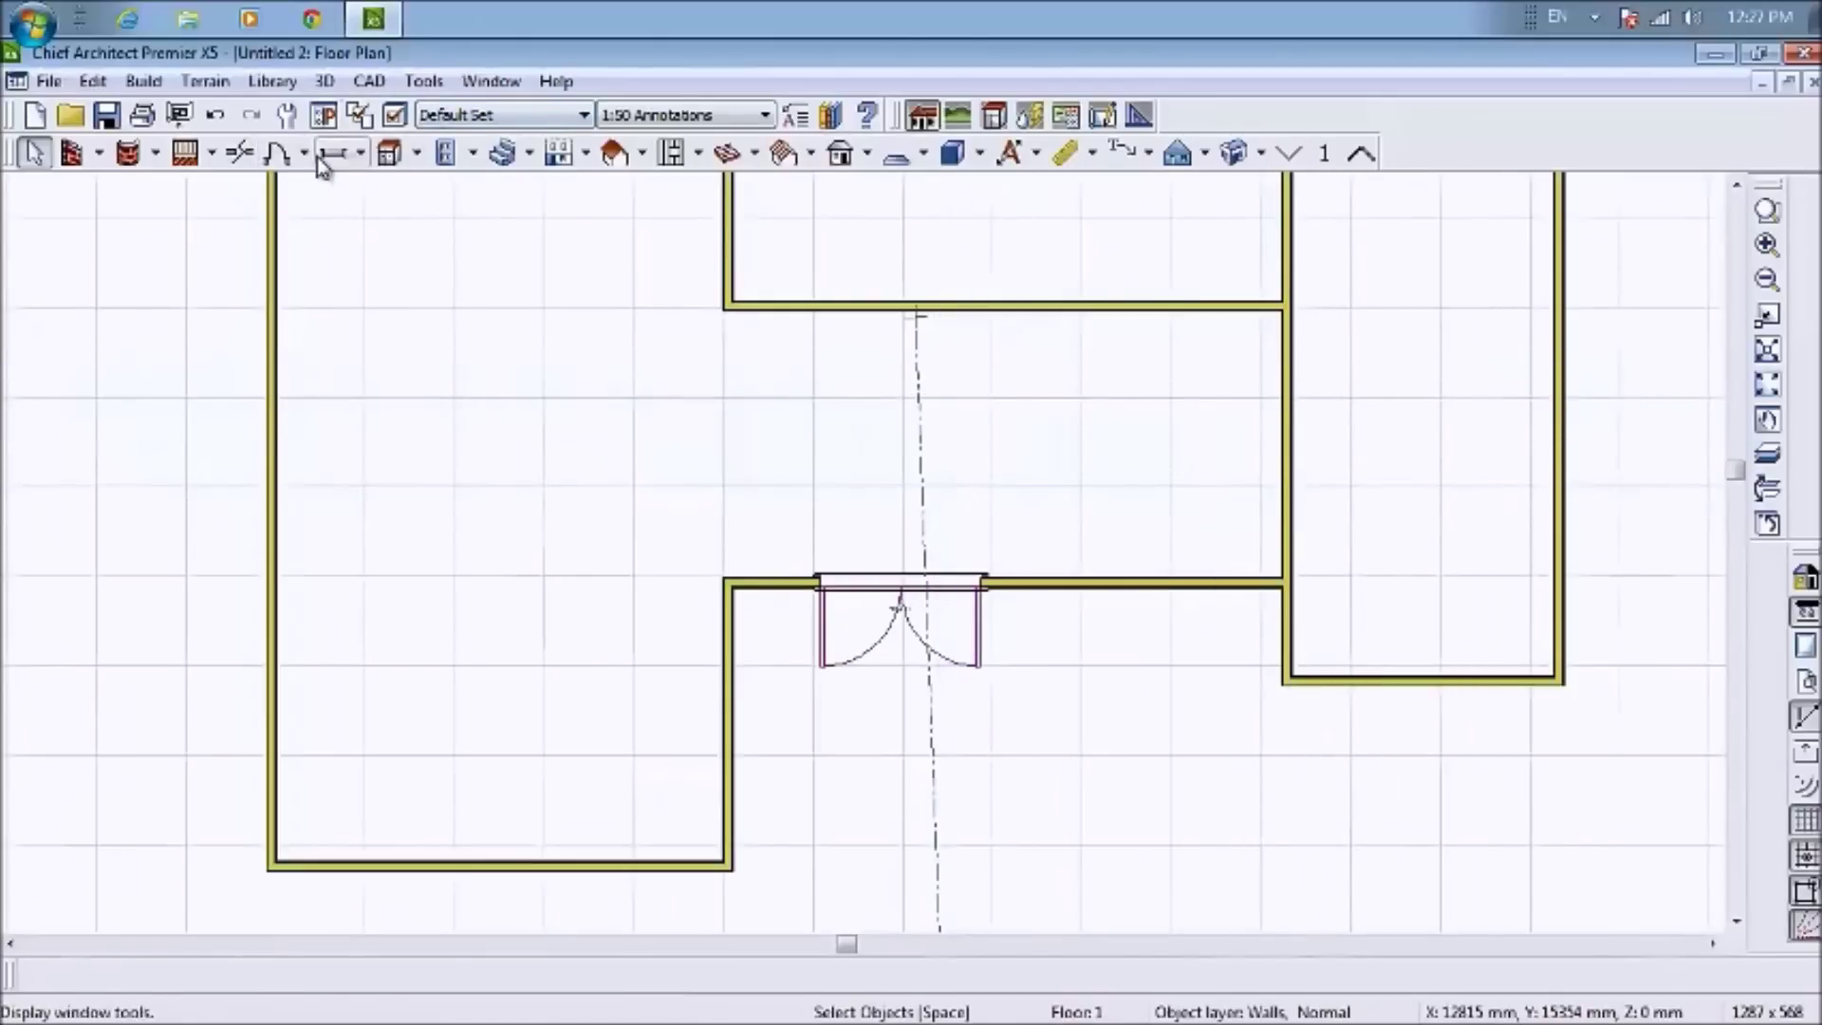
Place a hinged door between the passage and the right-hand room, and choose a standard window
{"action": "left_click", "coordinate": [337, 189]}
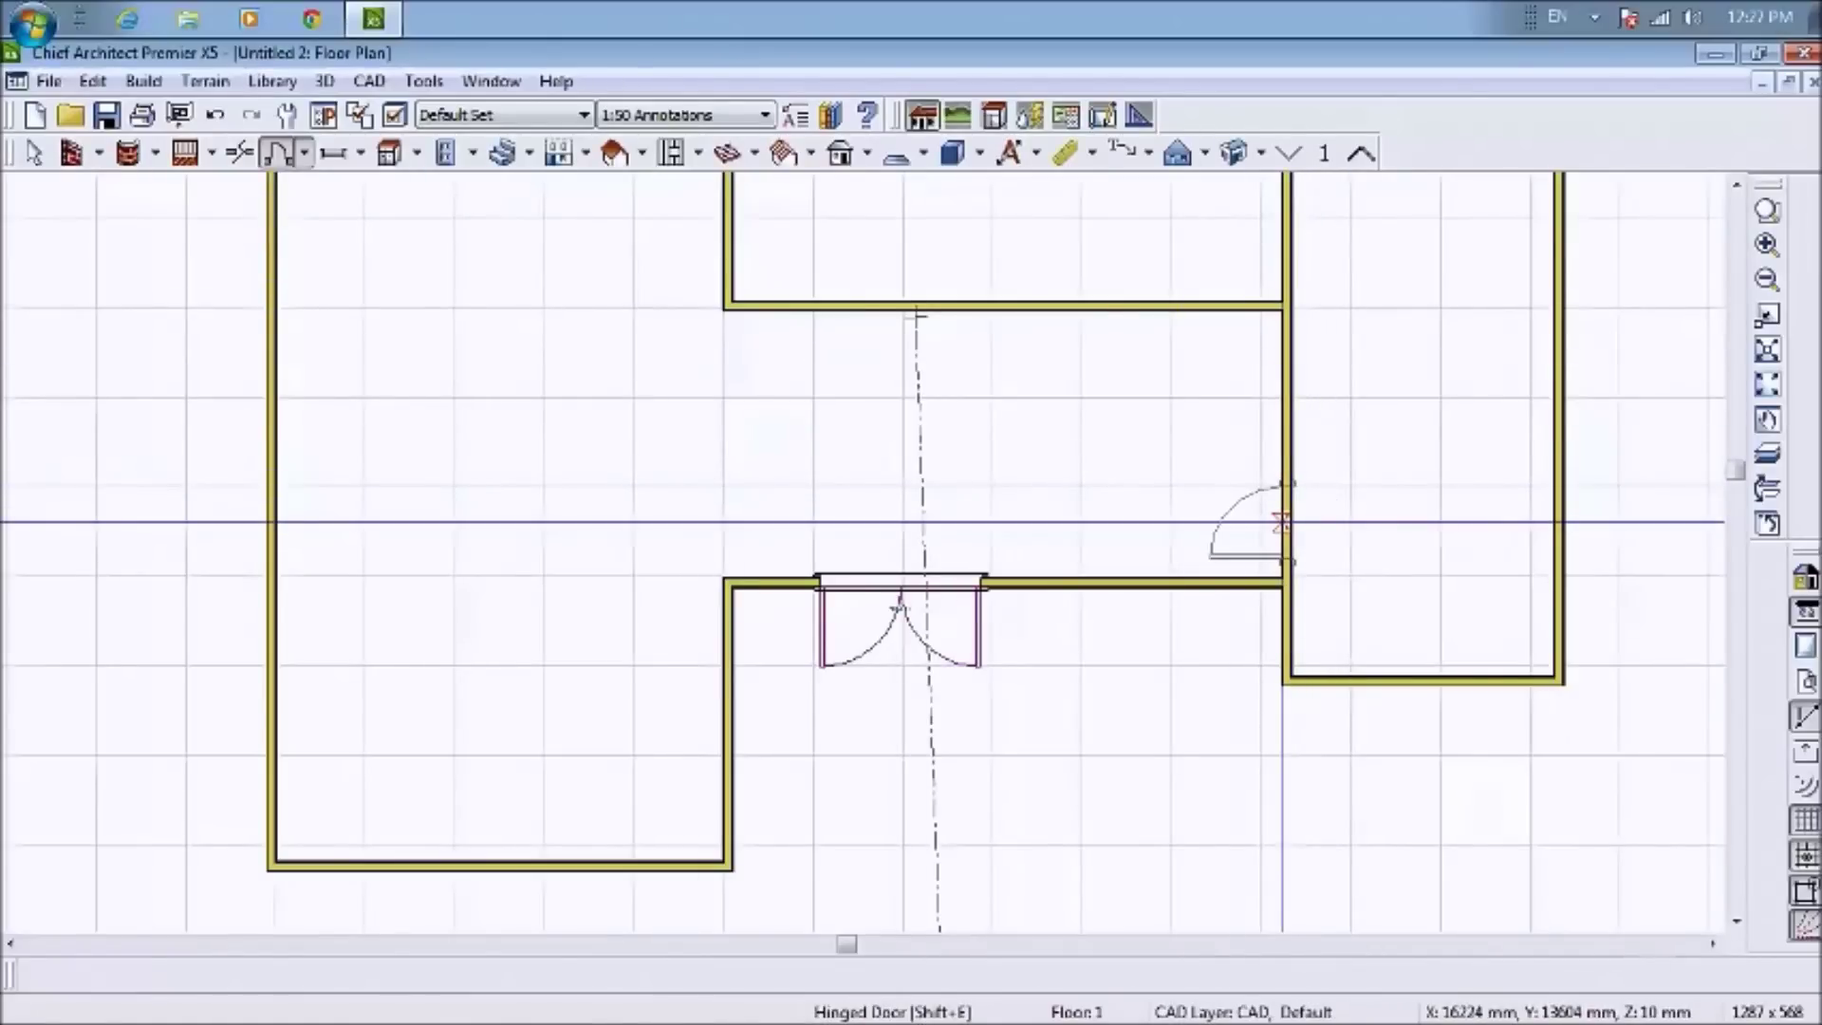
{"action": "left_click", "coordinate": [1283, 521]}
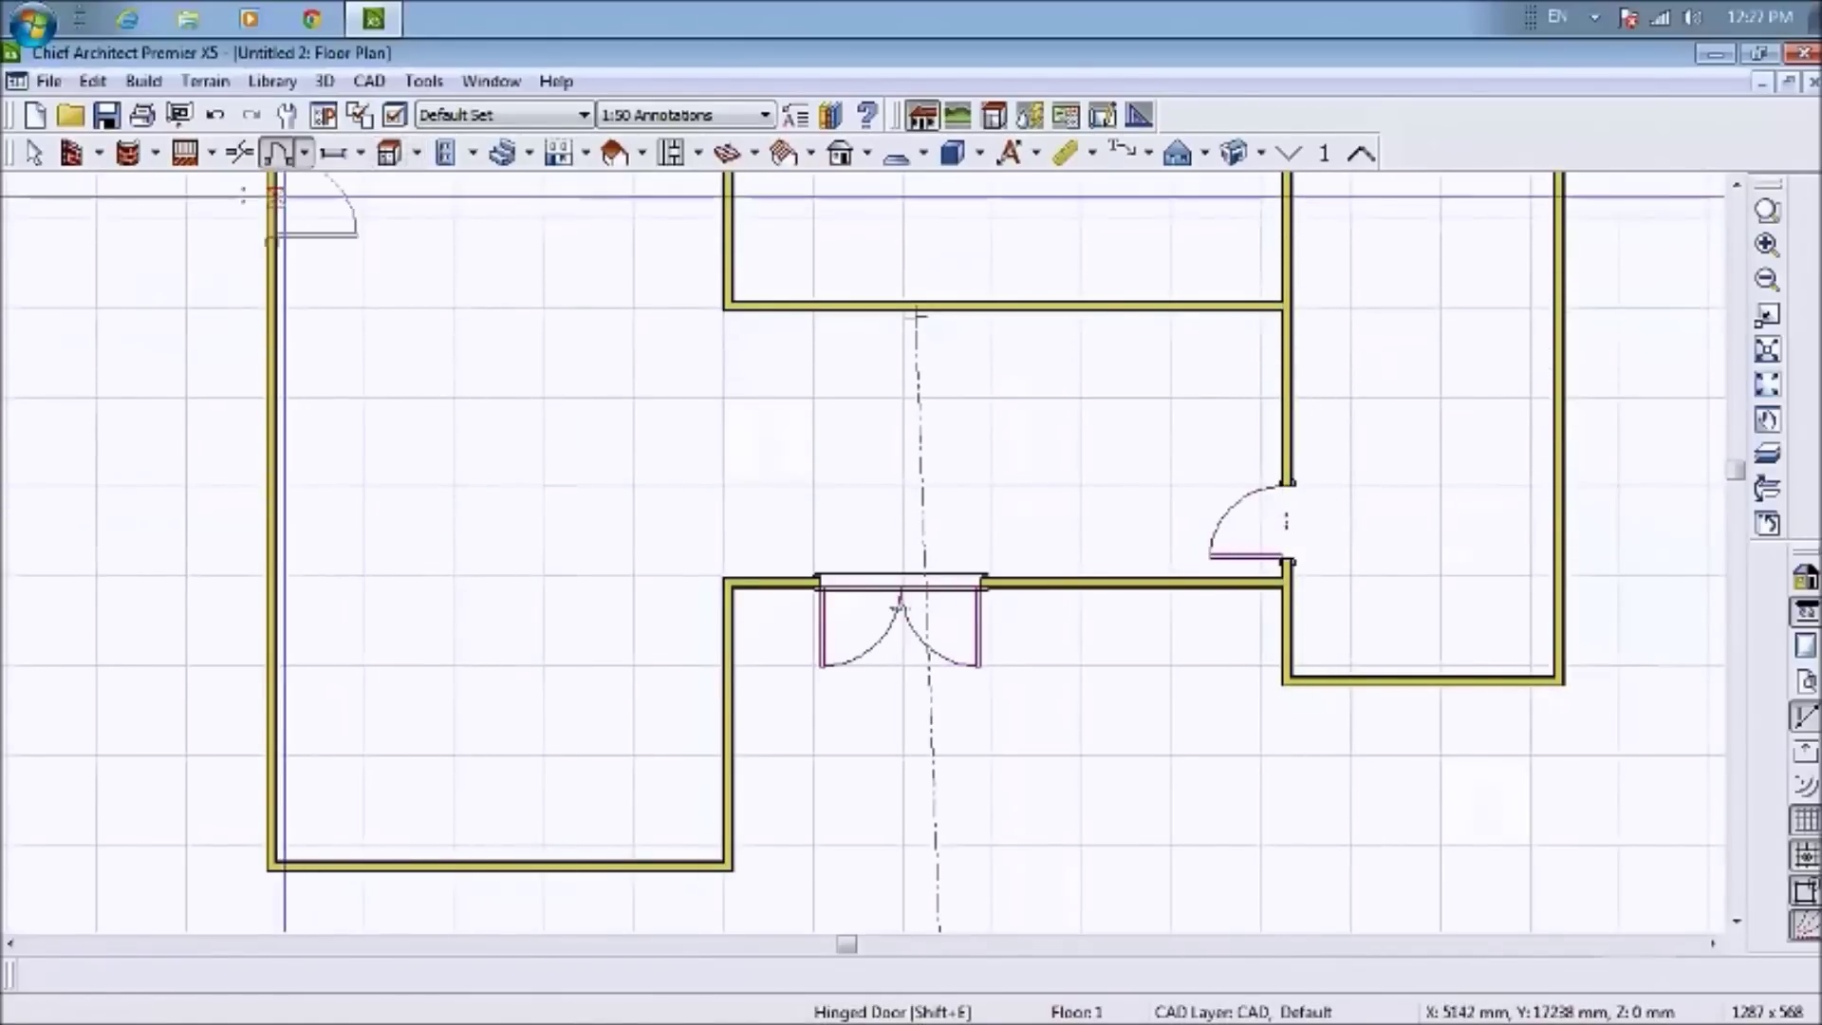
{"action": "left_click", "coordinate": [362, 157]}
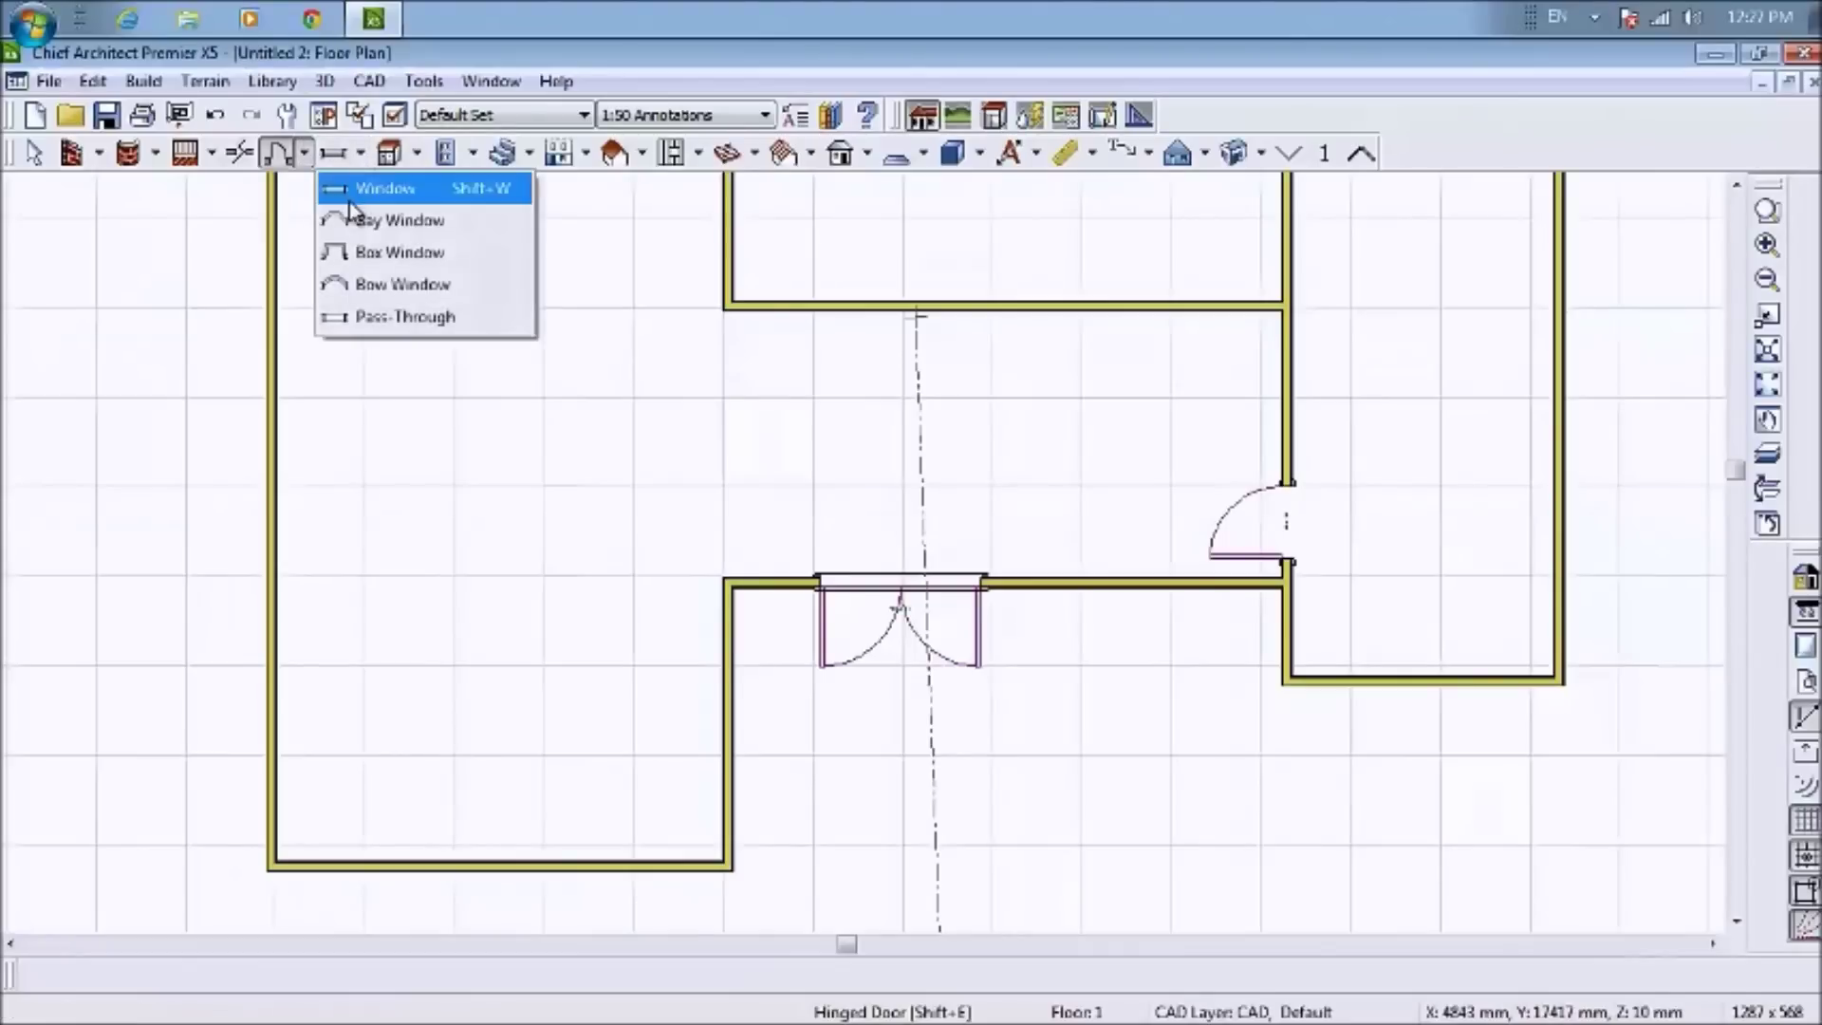
{"action": "left_click", "coordinate": [383, 189]}
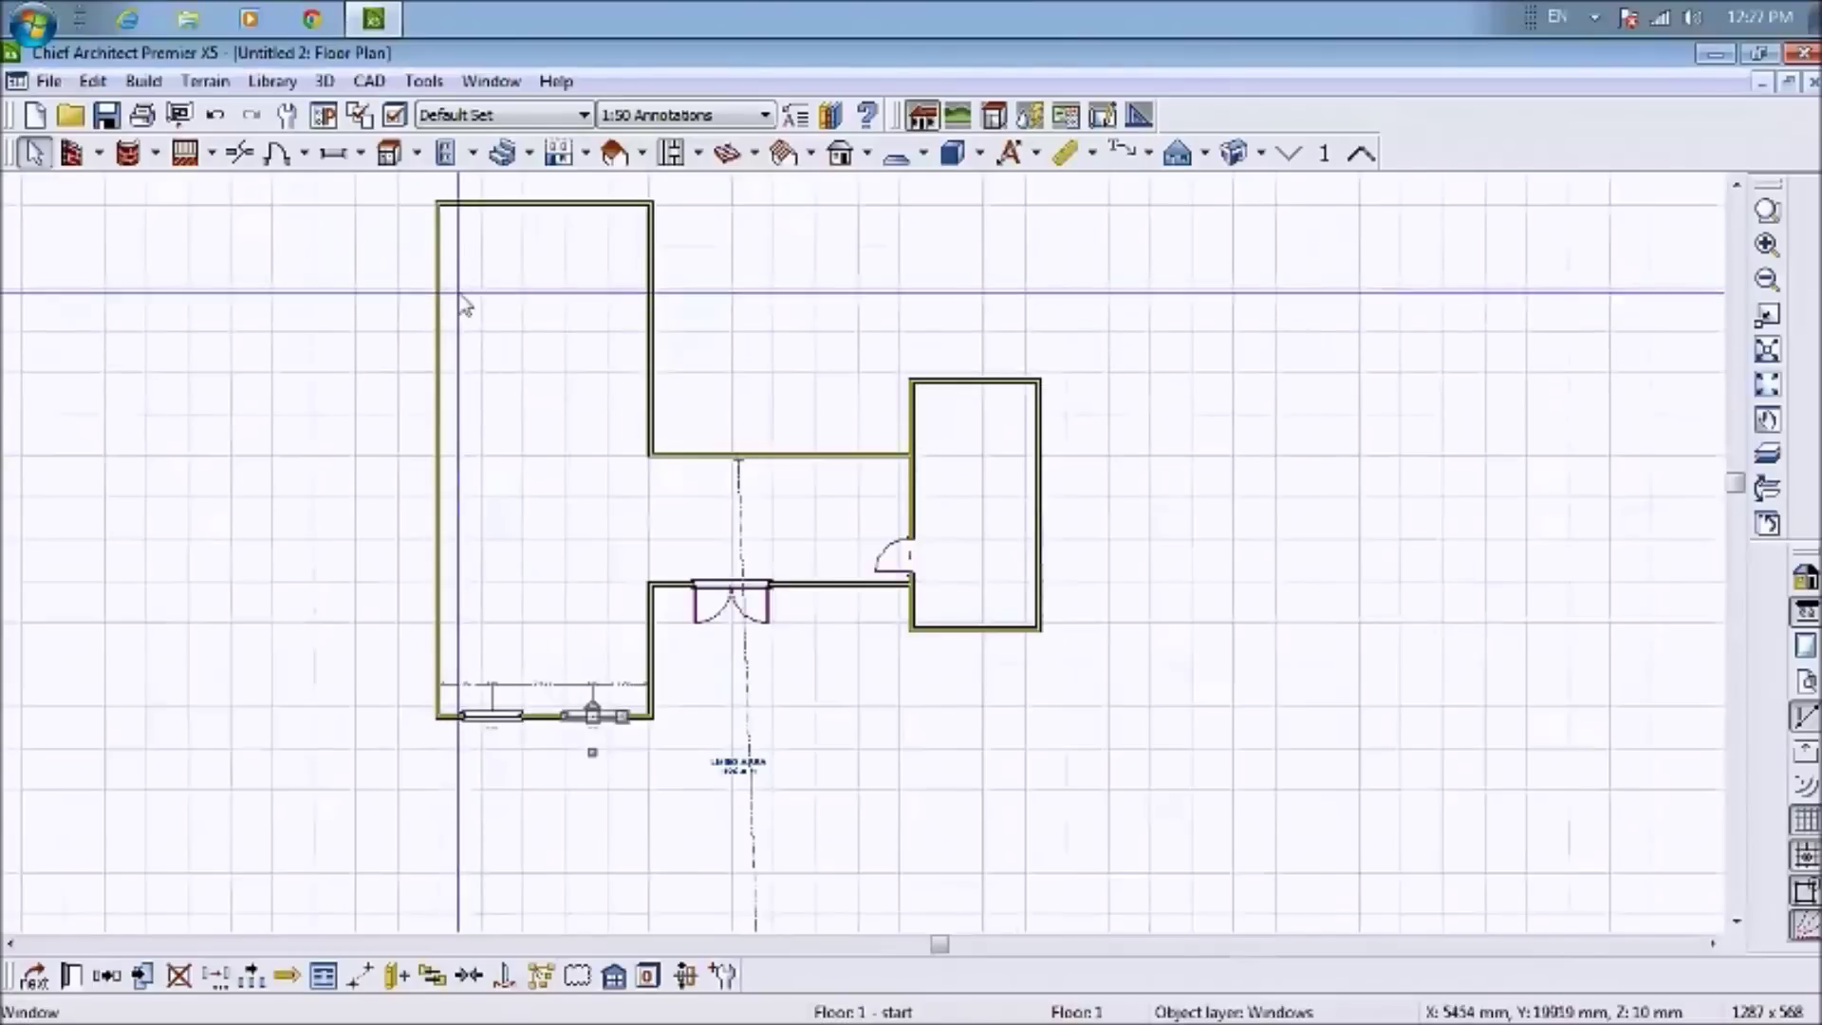
{"action": "left_click", "coordinate": [31, 154]}
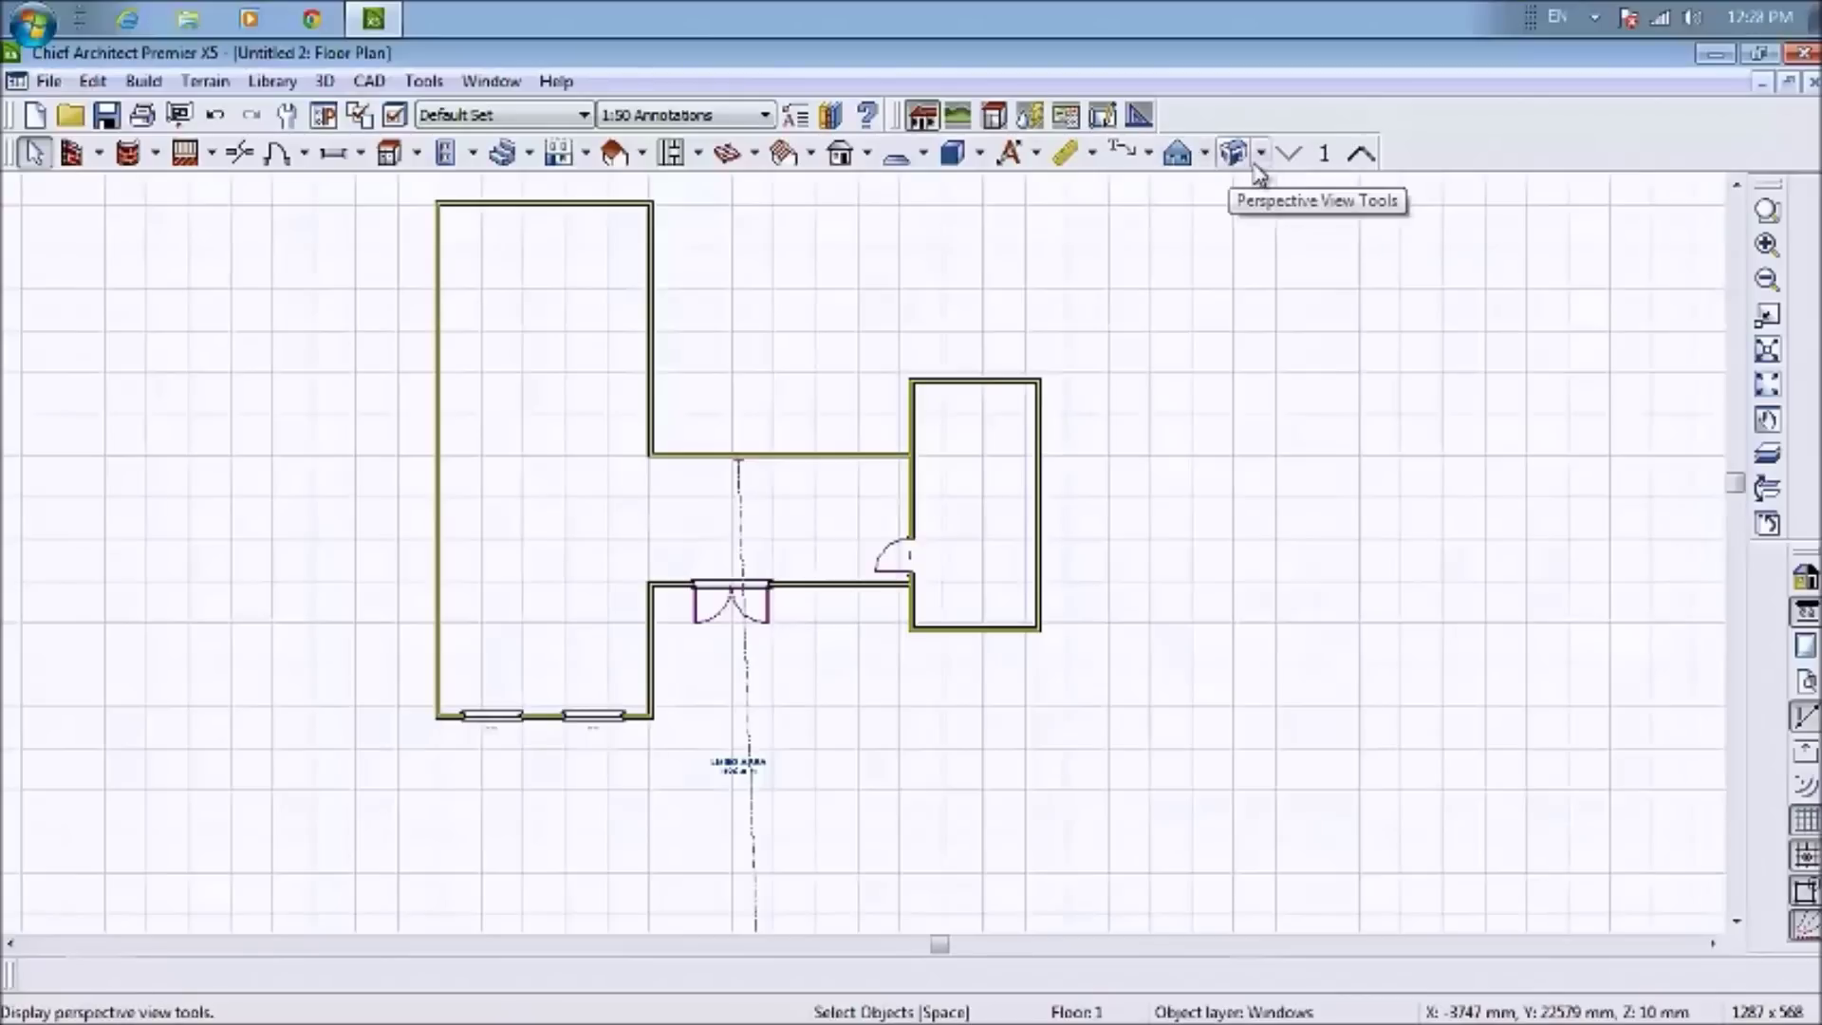
Place a floor-level 3D camera in the room and turn it to face the corridor
{"action": "left_click", "coordinate": [1260, 156]}
{"action": "left_click", "coordinate": [1234, 216]}
{"action": "left_click_drag", "start_coordinate": [568, 424], "coordinate": [566, 485]}
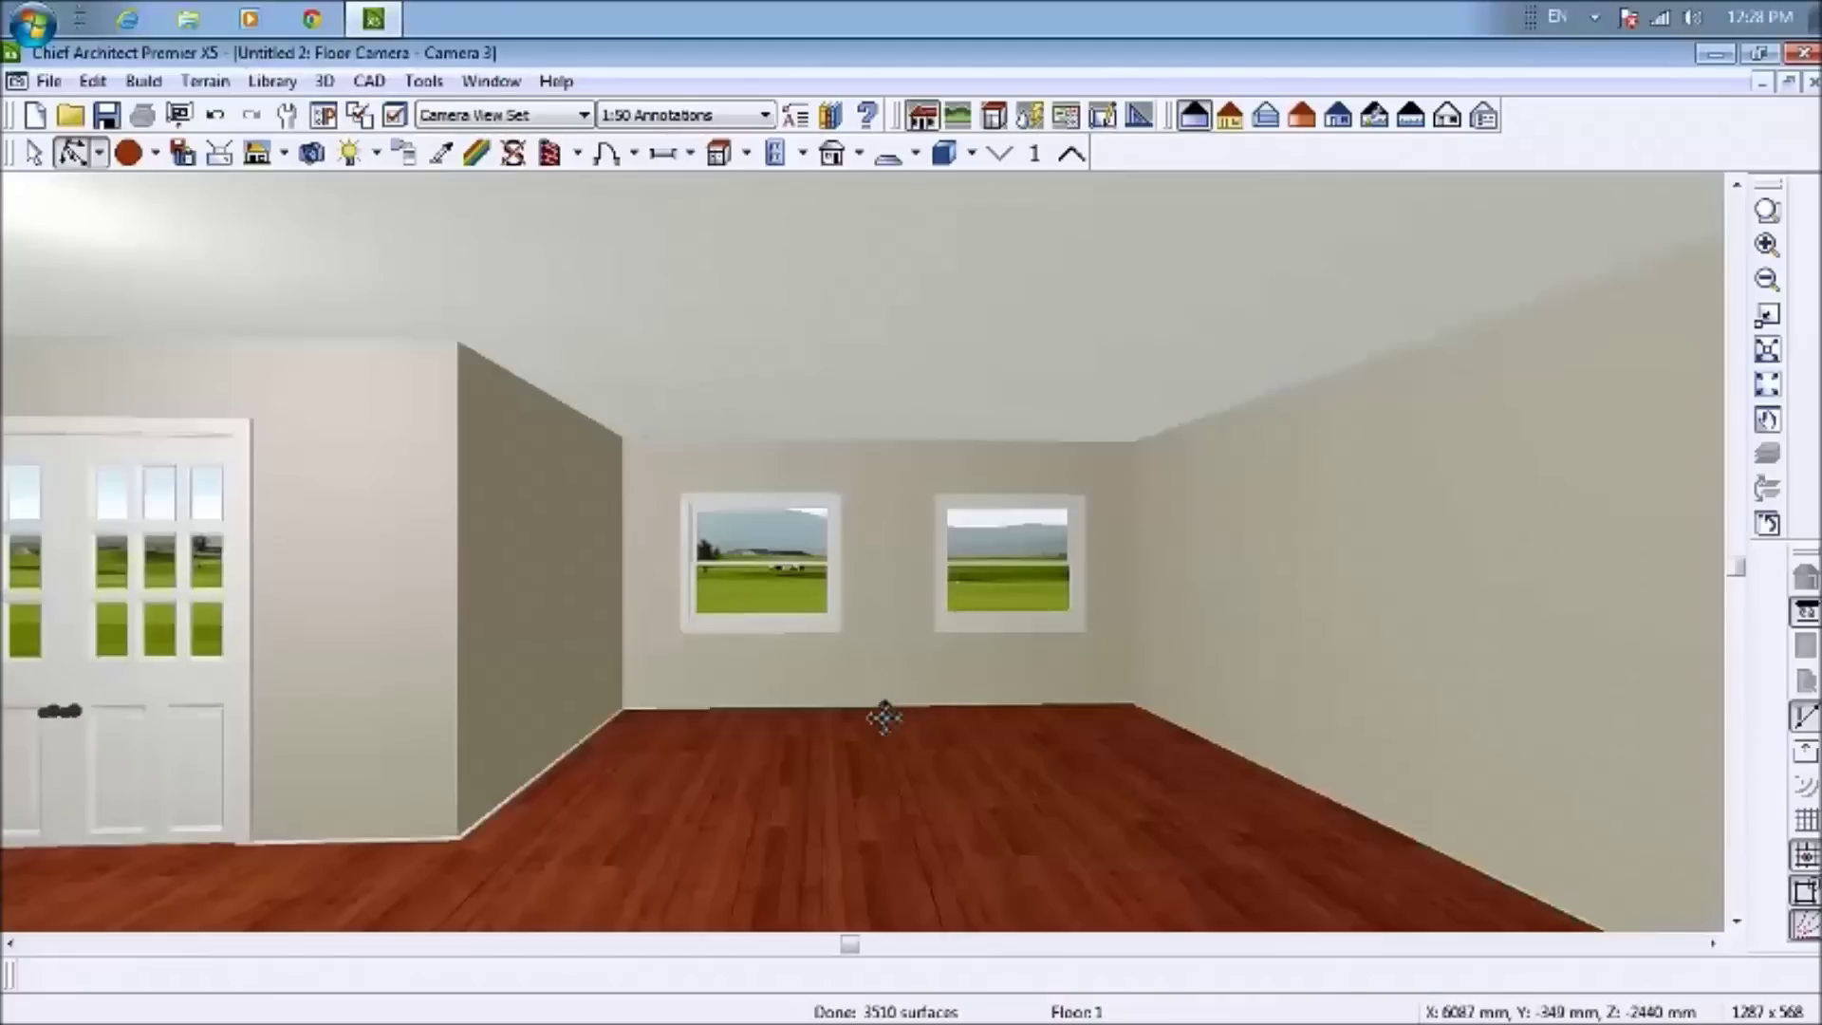
{"action": "left_click_drag", "start_coordinate": [885, 718], "coordinate": [693, 757]}
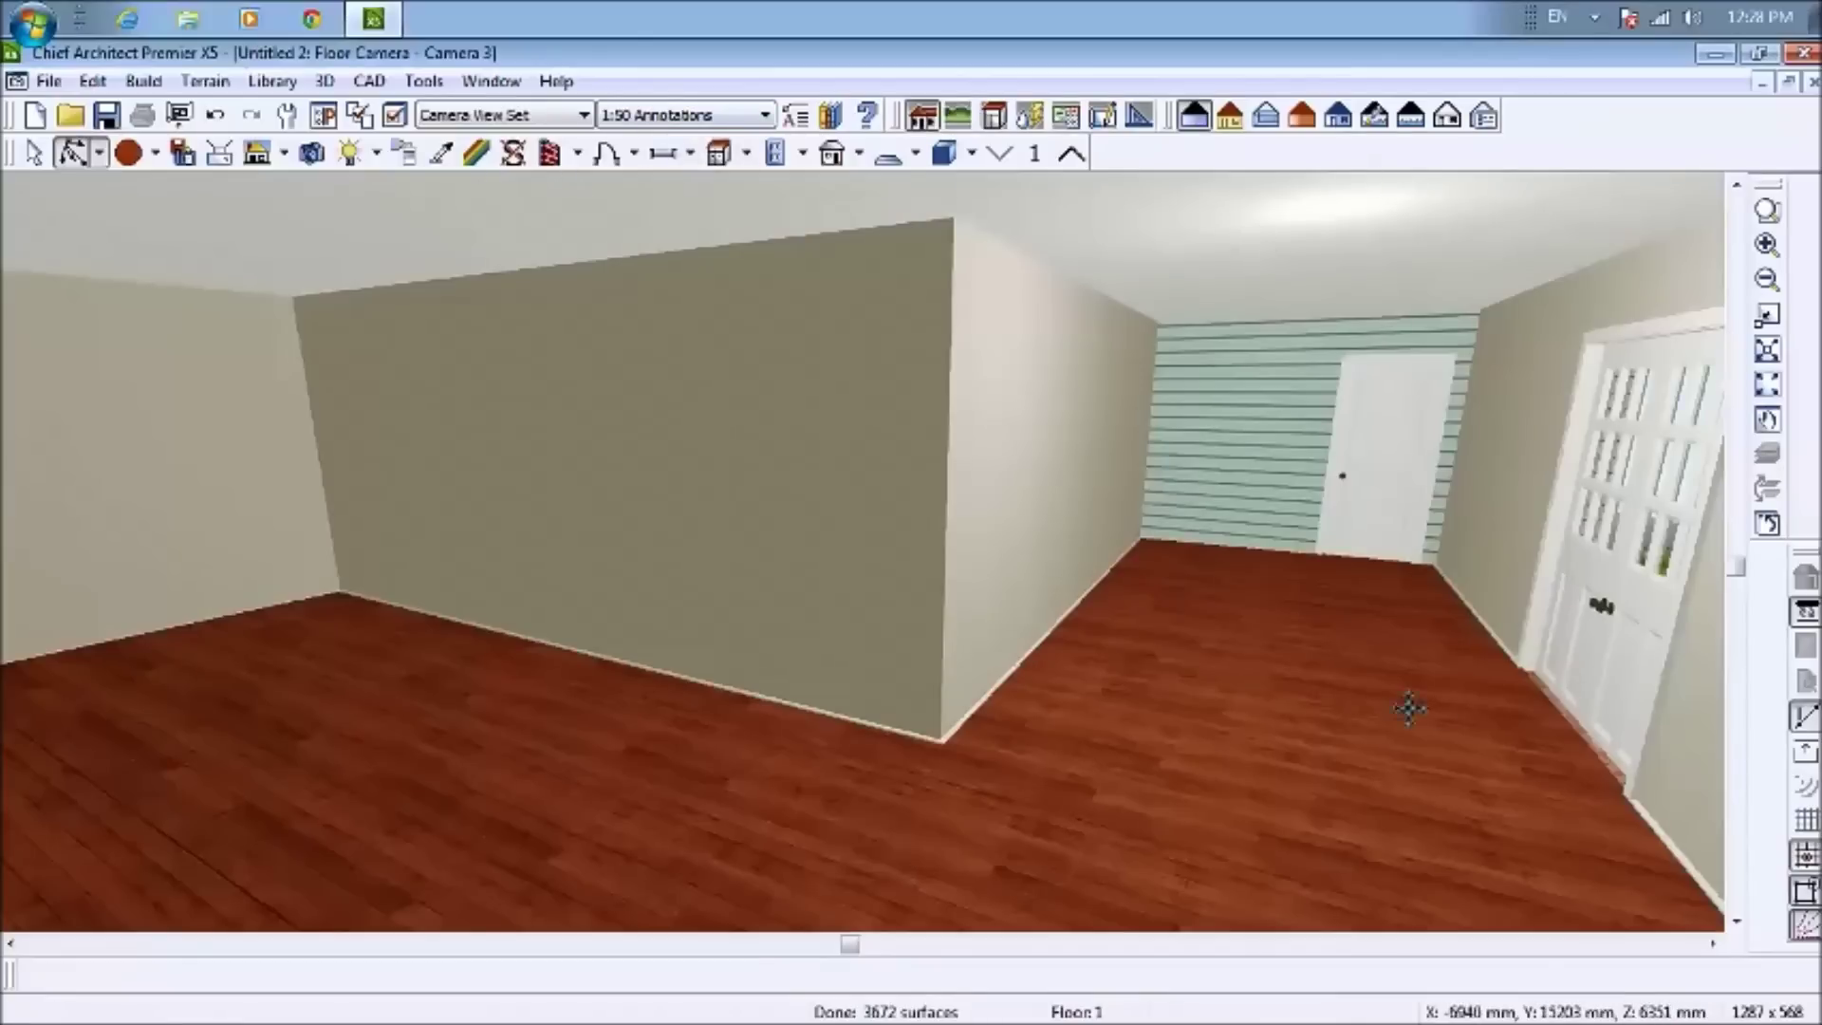
{"action": "left_click_drag", "start_coordinate": [1281, 767], "coordinate": [1347, 638]}
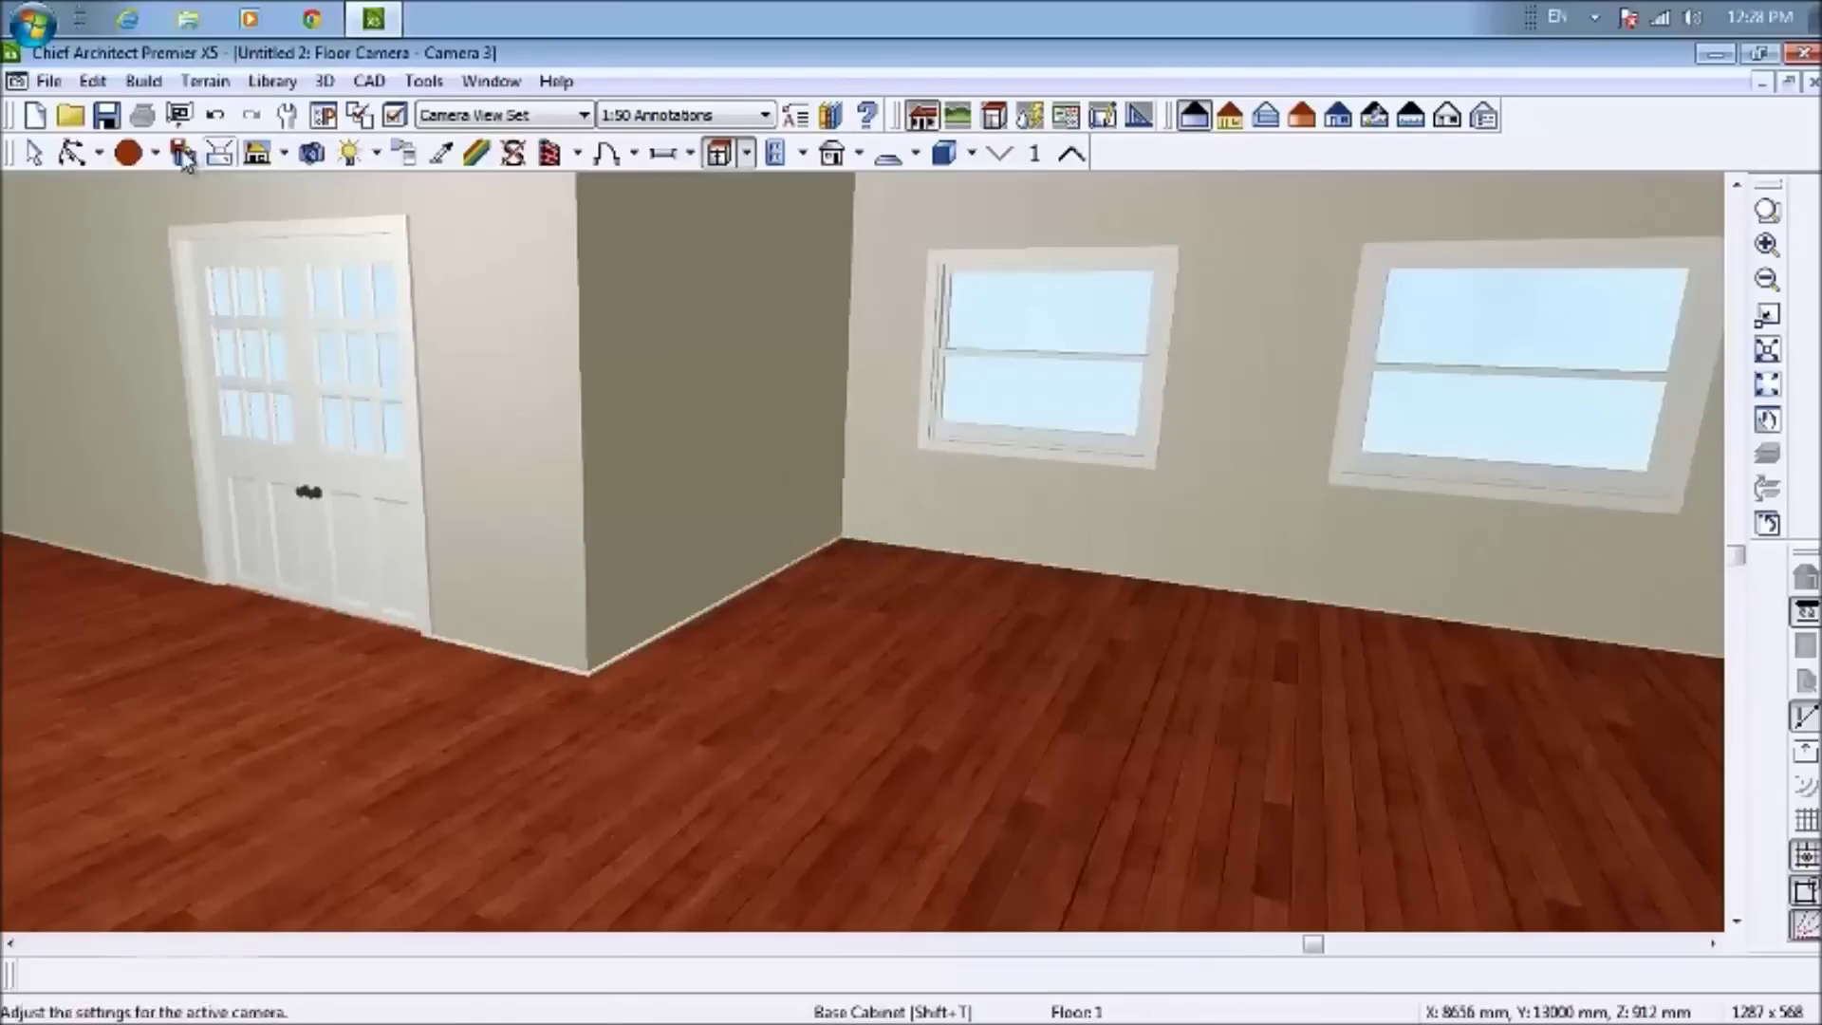
Raise both back-wall windows higher on the wall to matching heights
{"action": "left_click", "coordinate": [35, 154]}
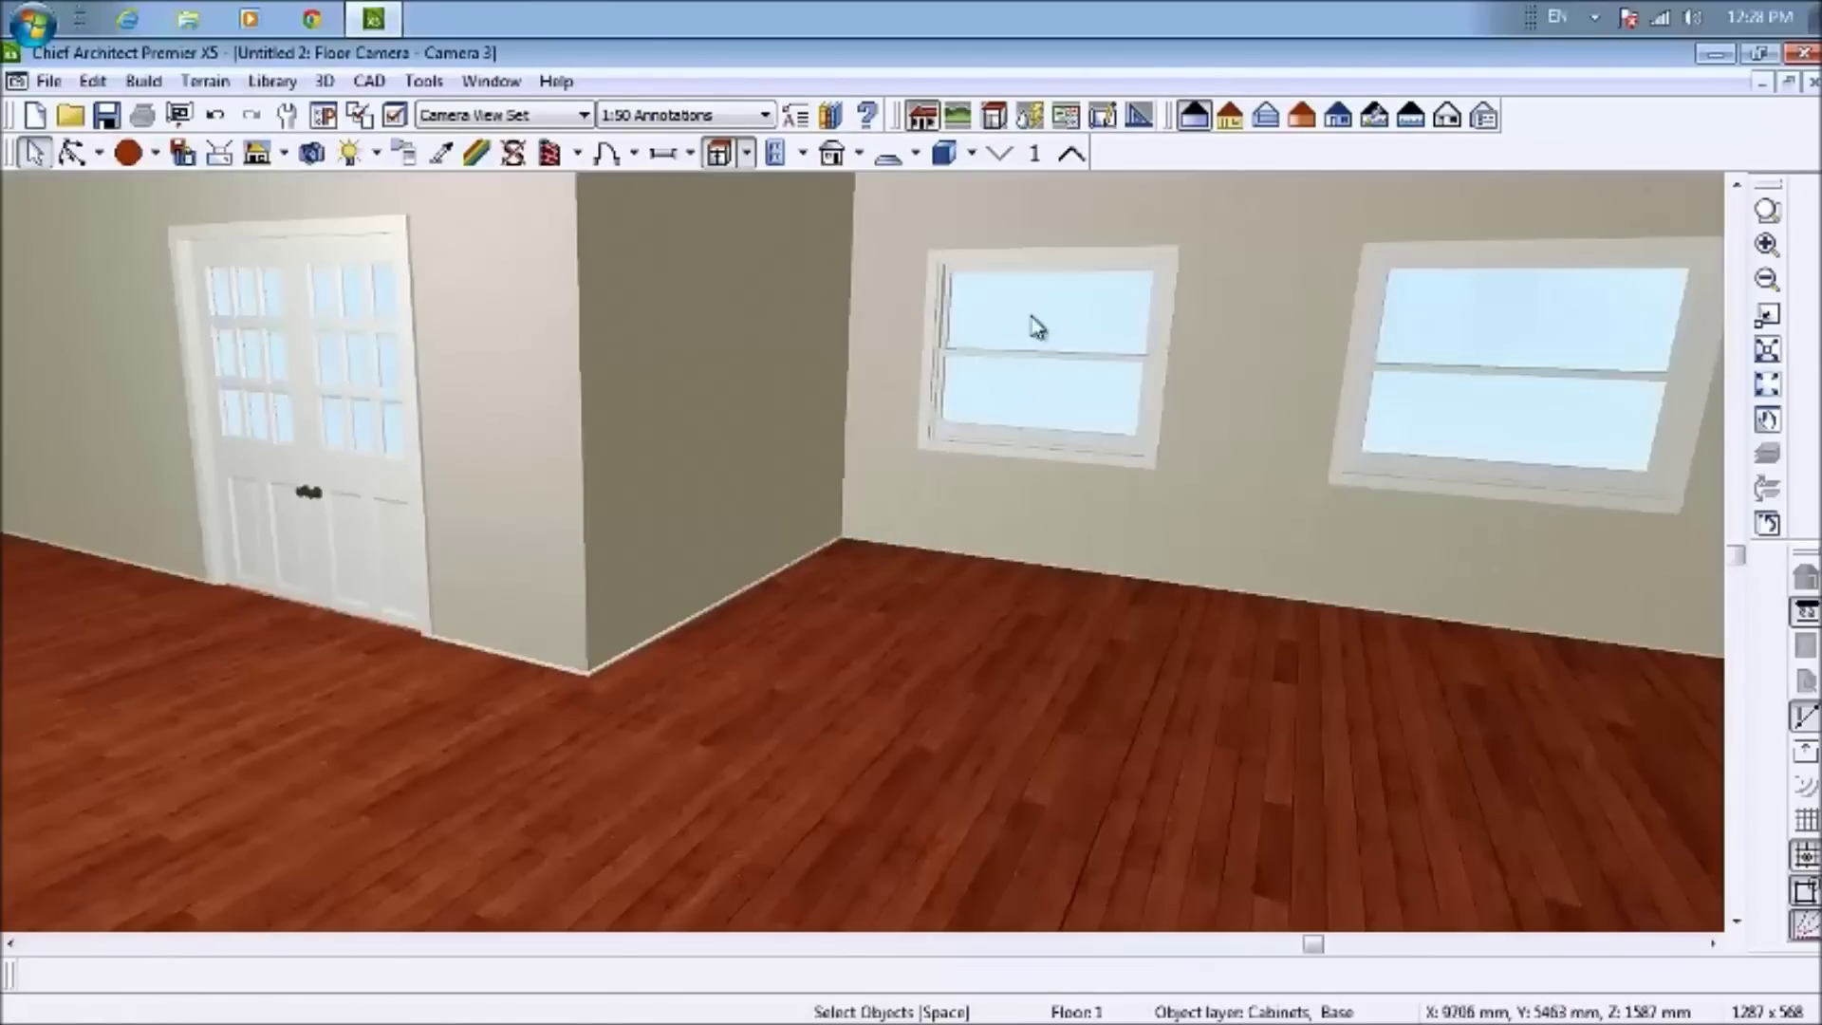
{"action": "left_click", "coordinate": [1045, 350]}
{"action": "left_click_drag", "start_coordinate": [1041, 356], "coordinate": [1046, 295]}
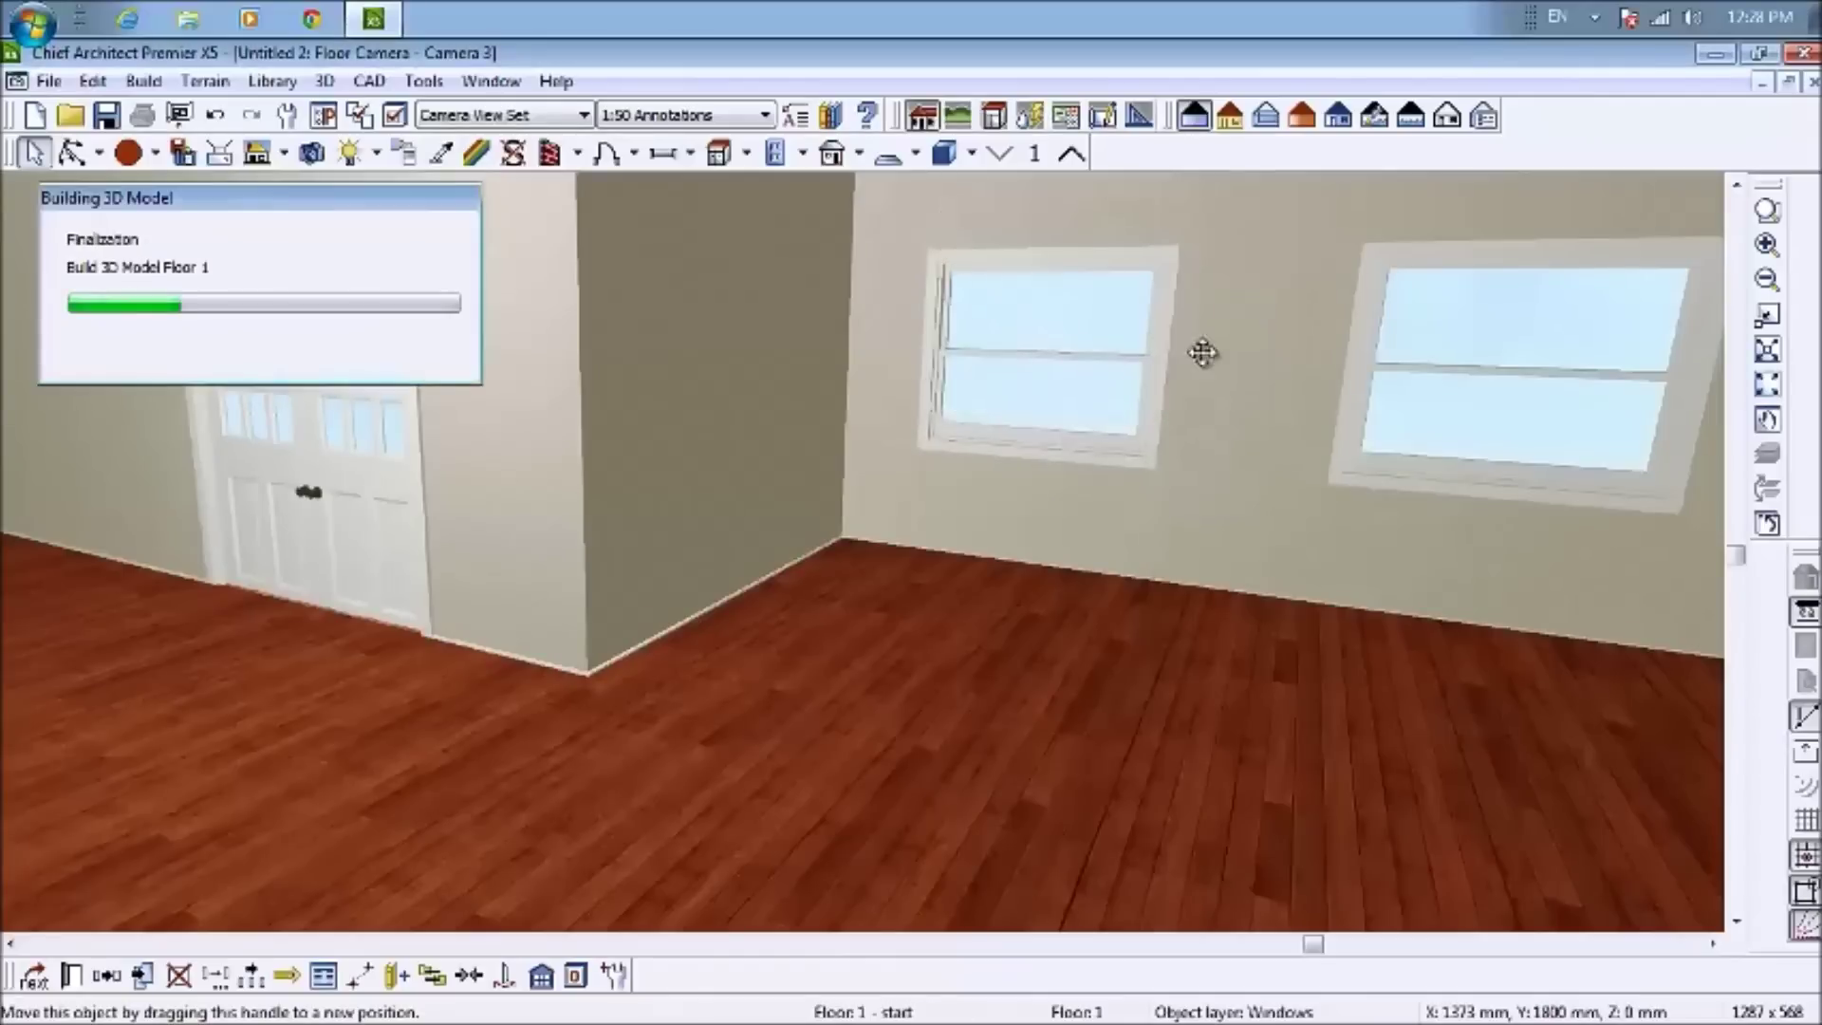
{"action": "left_click", "coordinate": [1519, 424]}
{"action": "left_click_drag", "start_coordinate": [1515, 373], "coordinate": [1505, 293]}
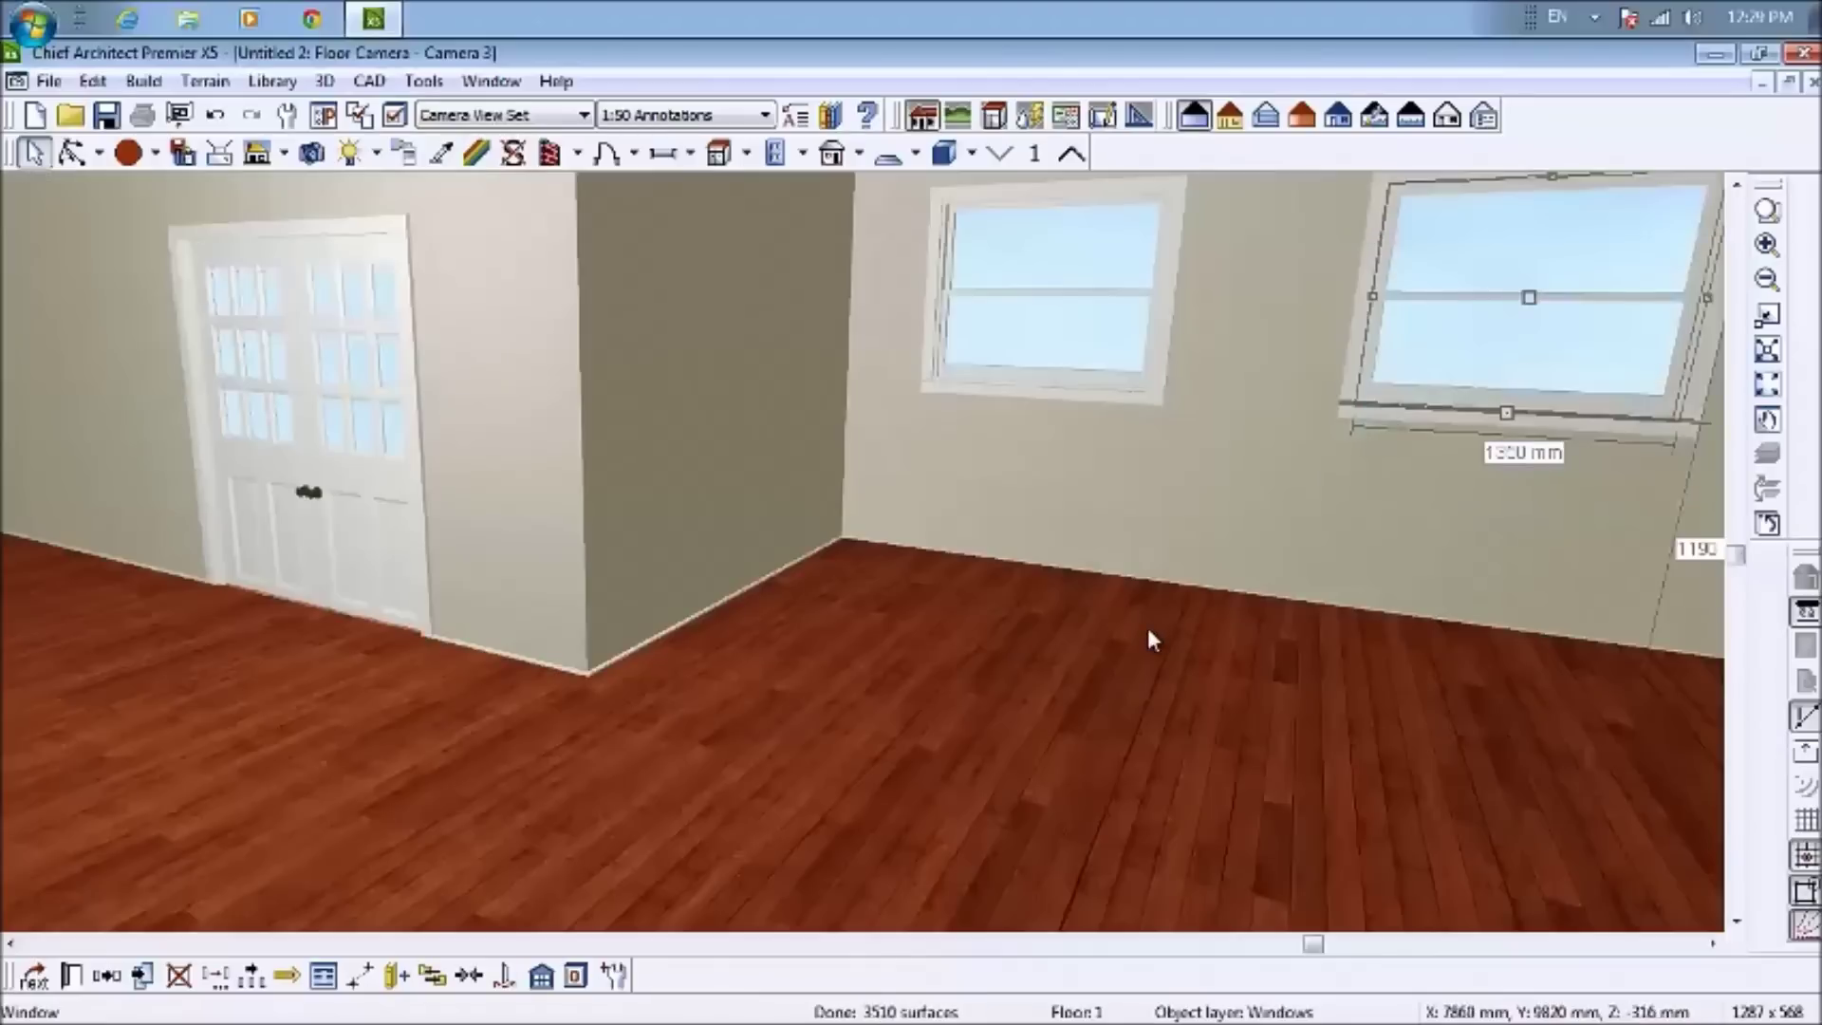
Place base cabinets in the left alcove corner and along the back wall
{"action": "left_click", "coordinate": [747, 153]}
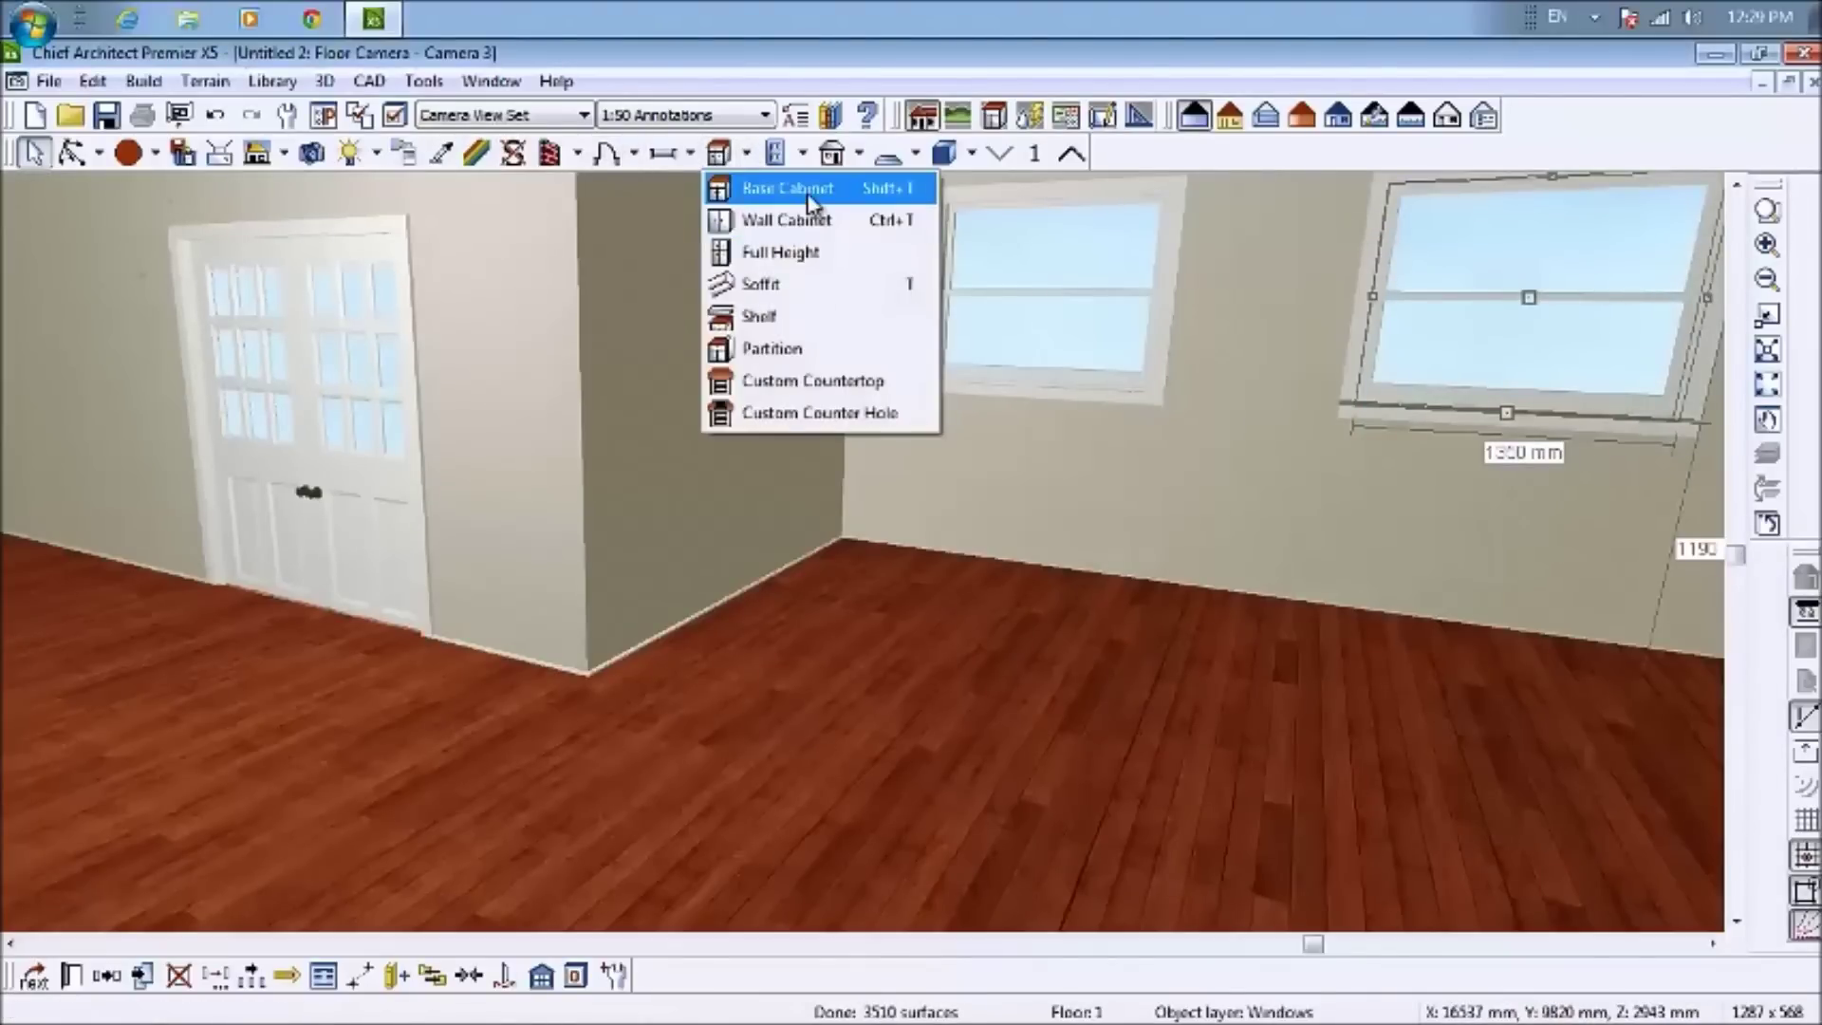
{"action": "left_click", "coordinate": [811, 189]}
{"action": "left_click", "coordinate": [636, 618]}
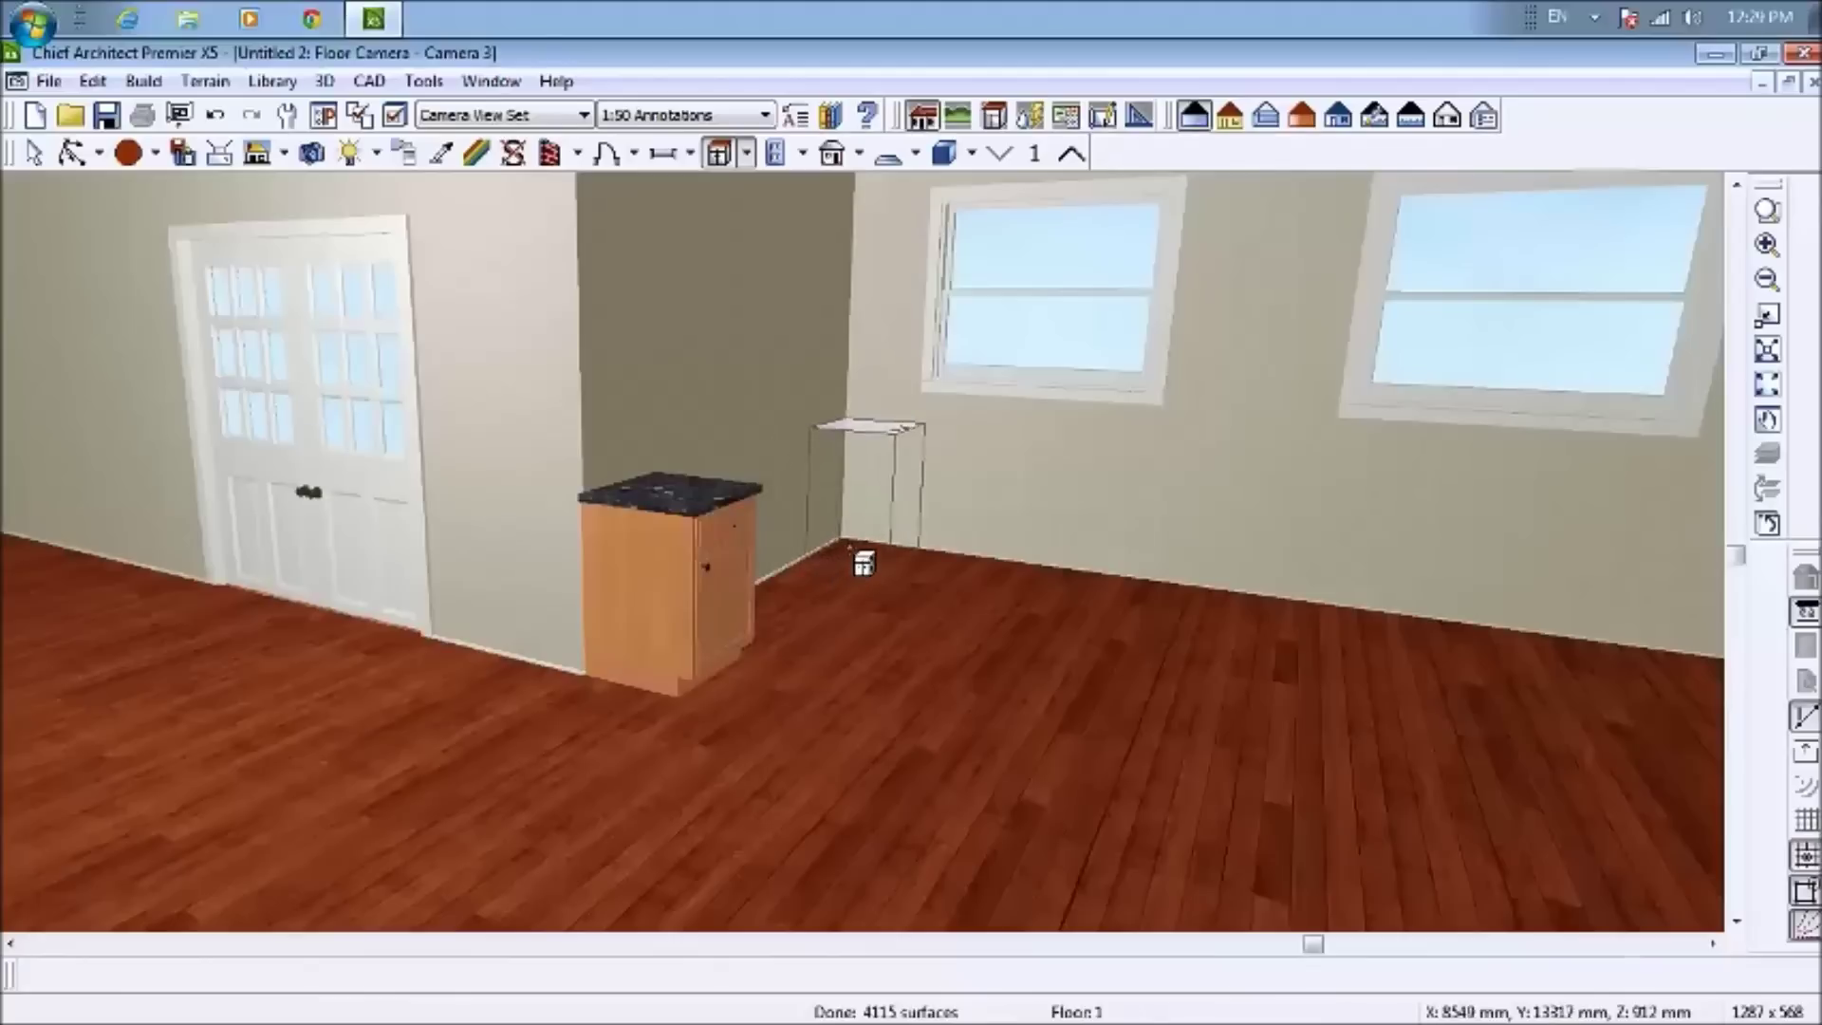
{"action": "left_click", "coordinate": [857, 566]}
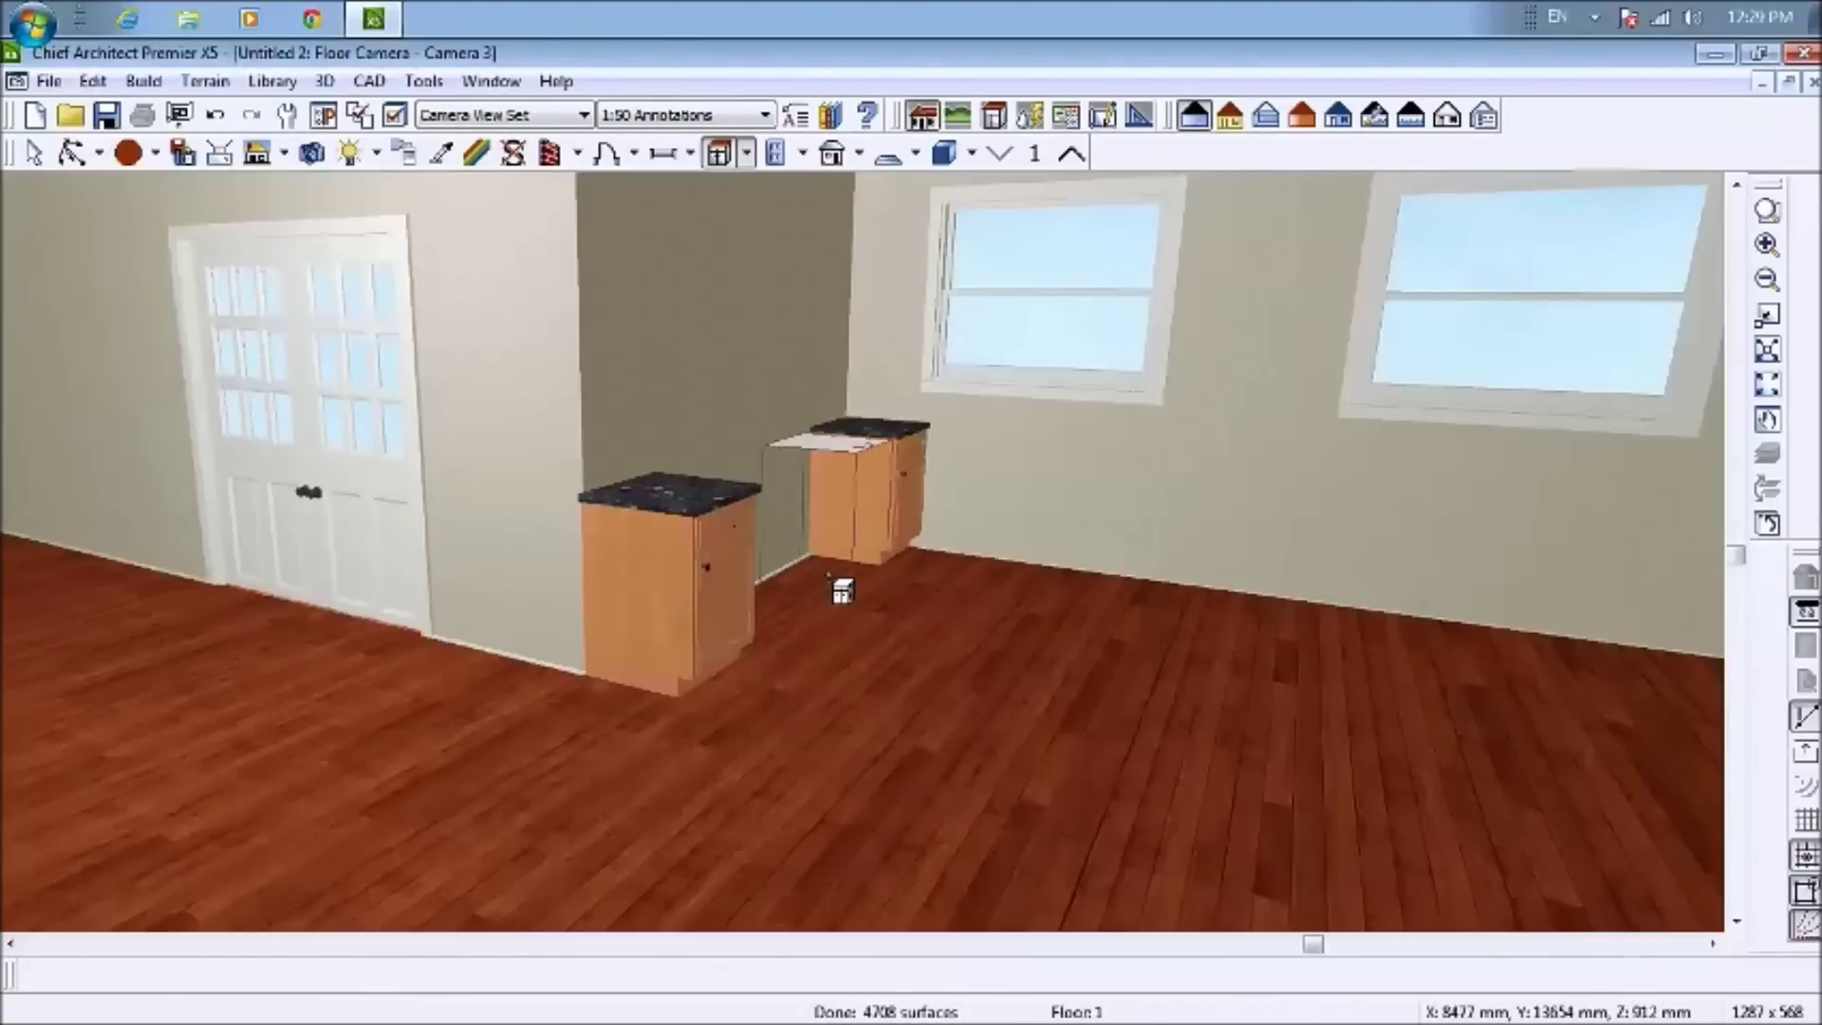
{"action": "left_click", "coordinate": [839, 592]}
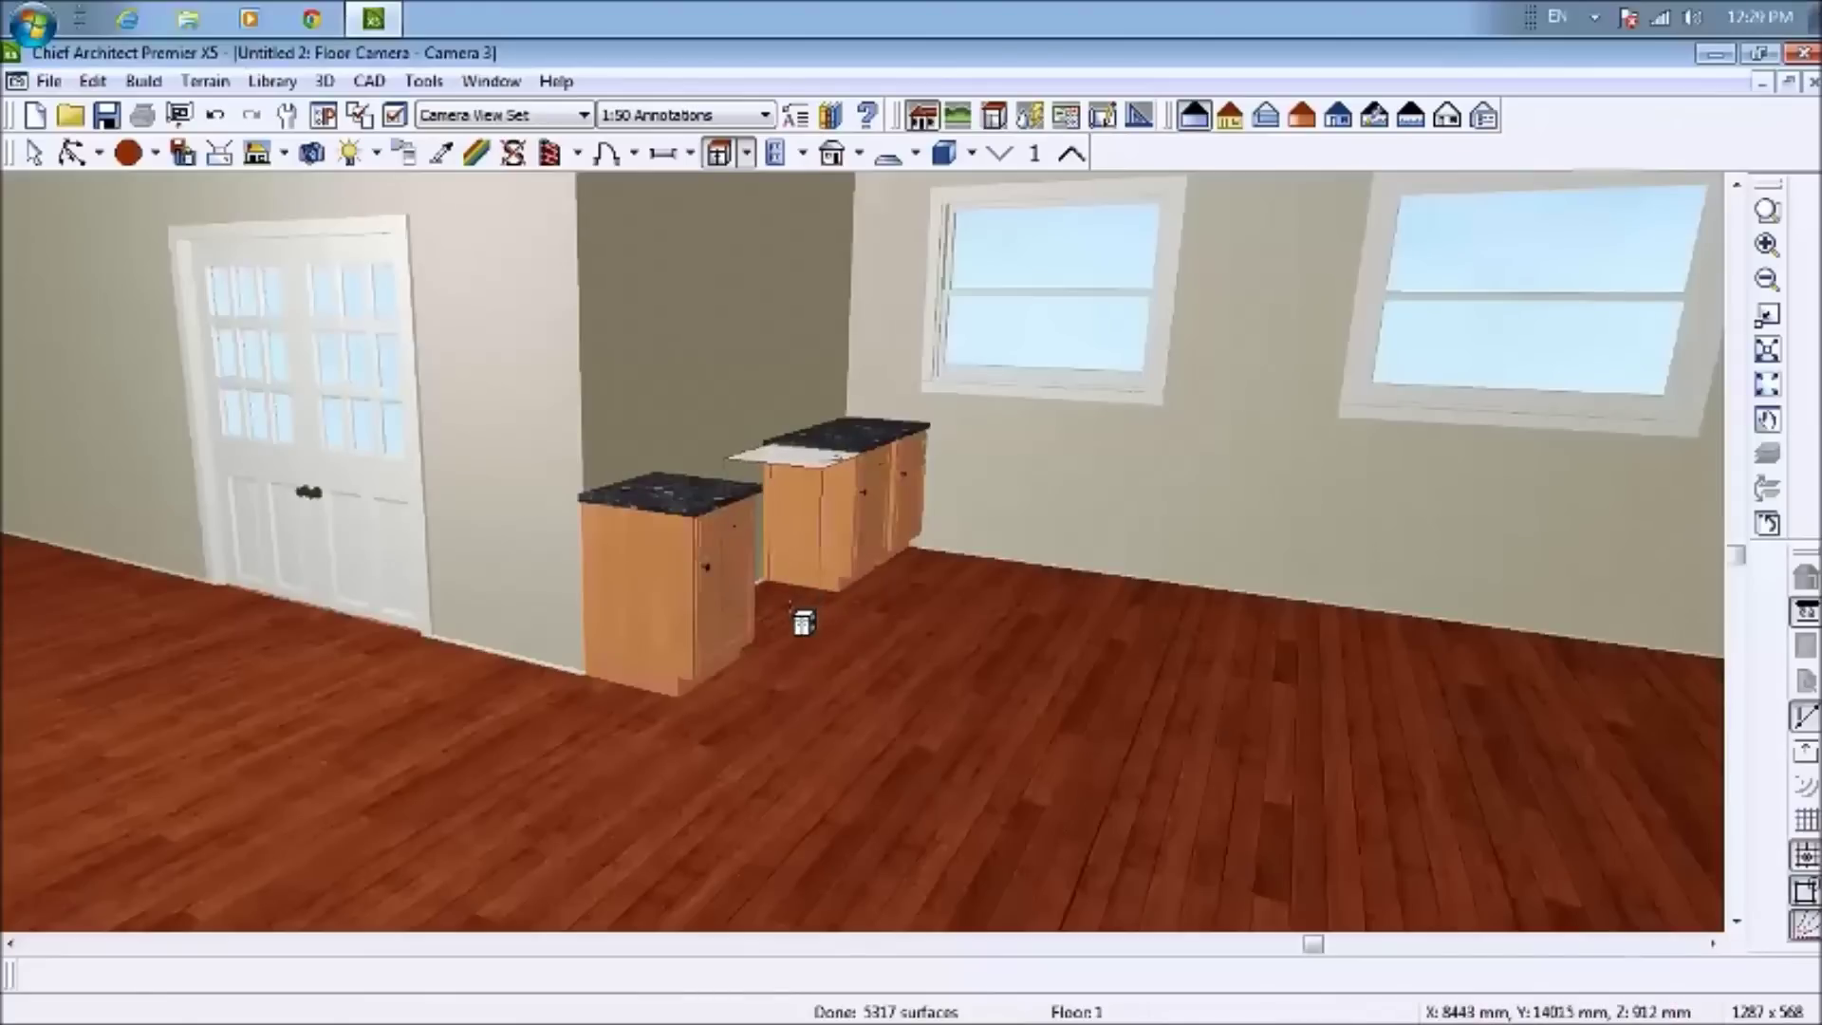
{"action": "left_click", "coordinate": [788, 616]}
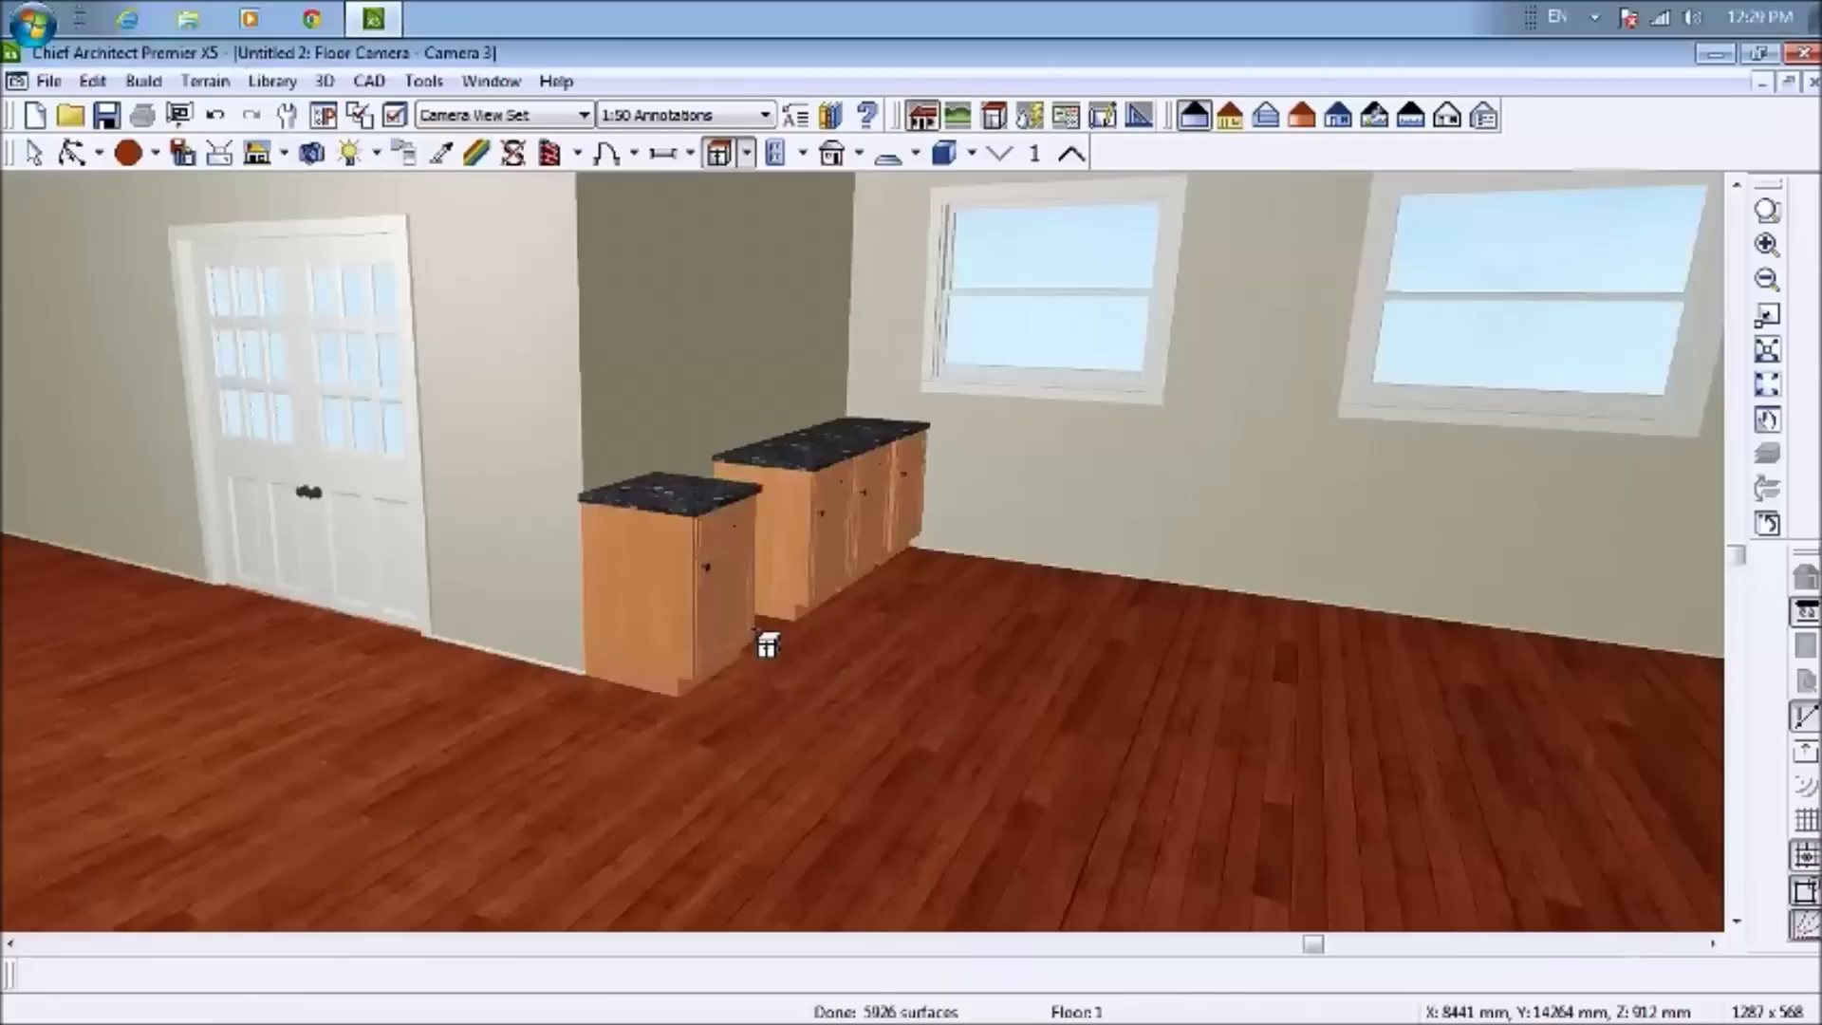
{"action": "left_click", "coordinate": [755, 625]}
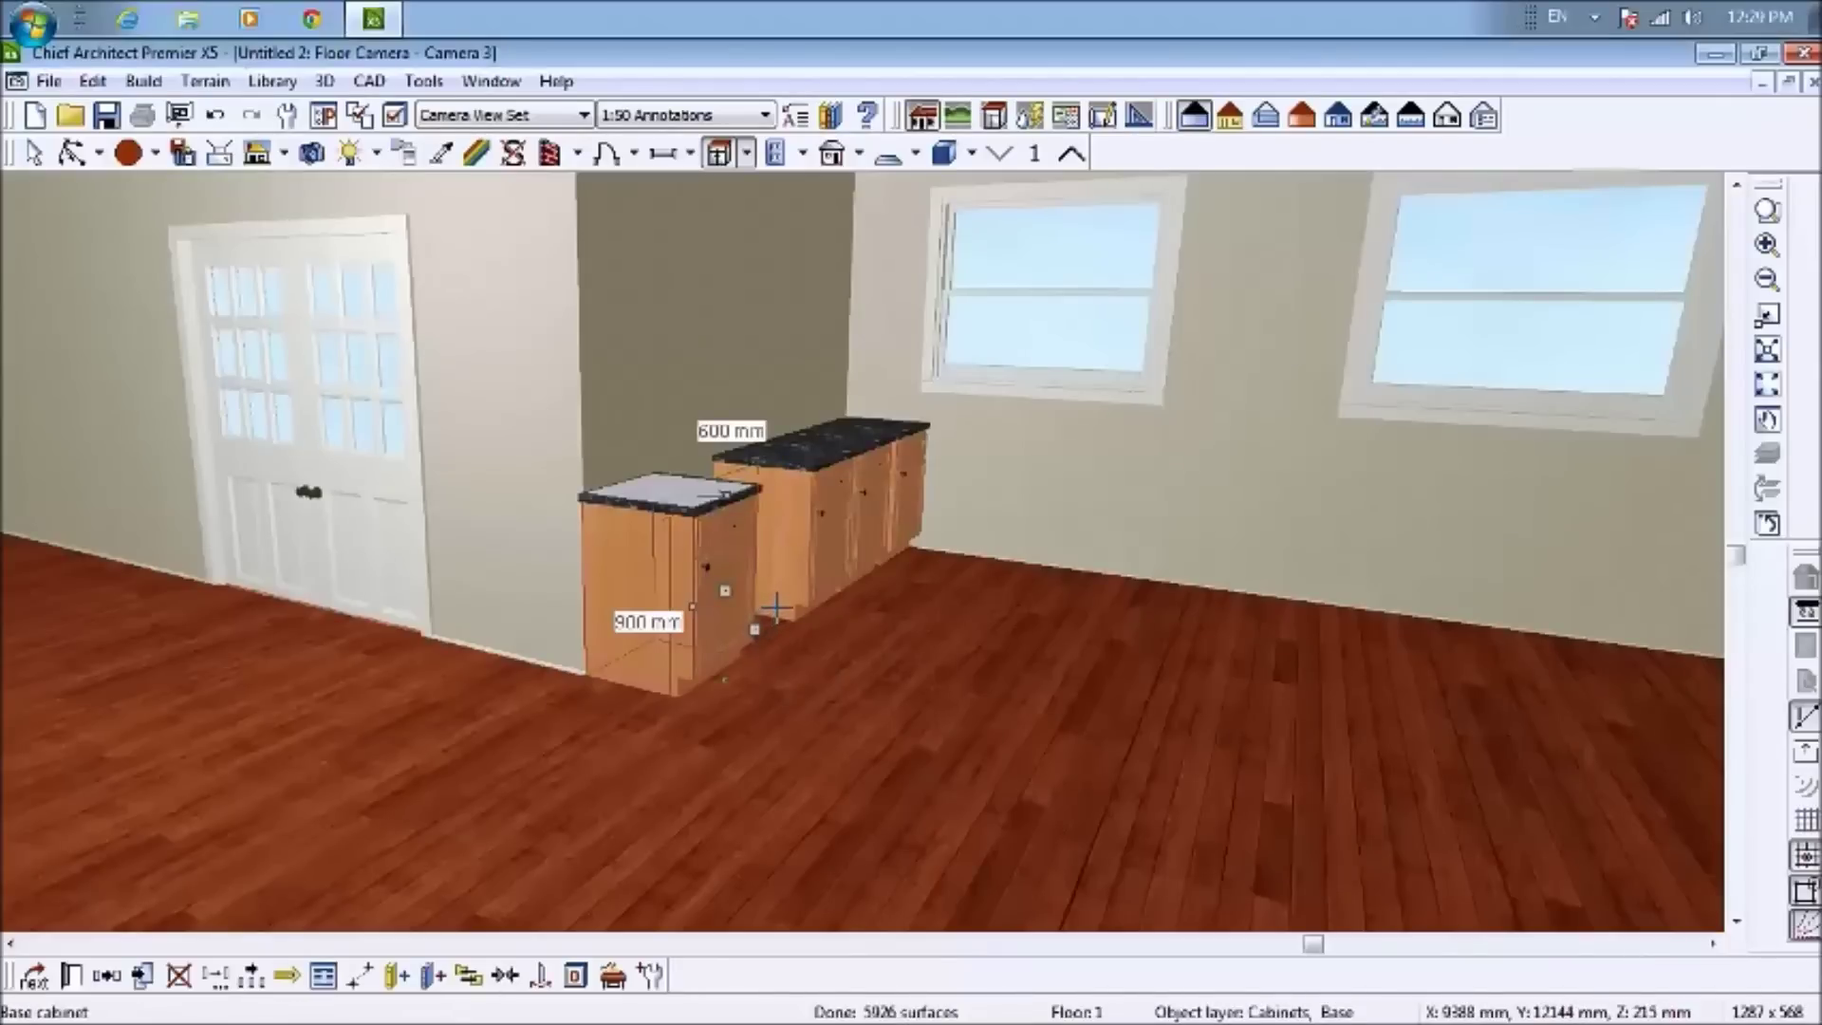
{"action": "left_click", "coordinate": [784, 599]}
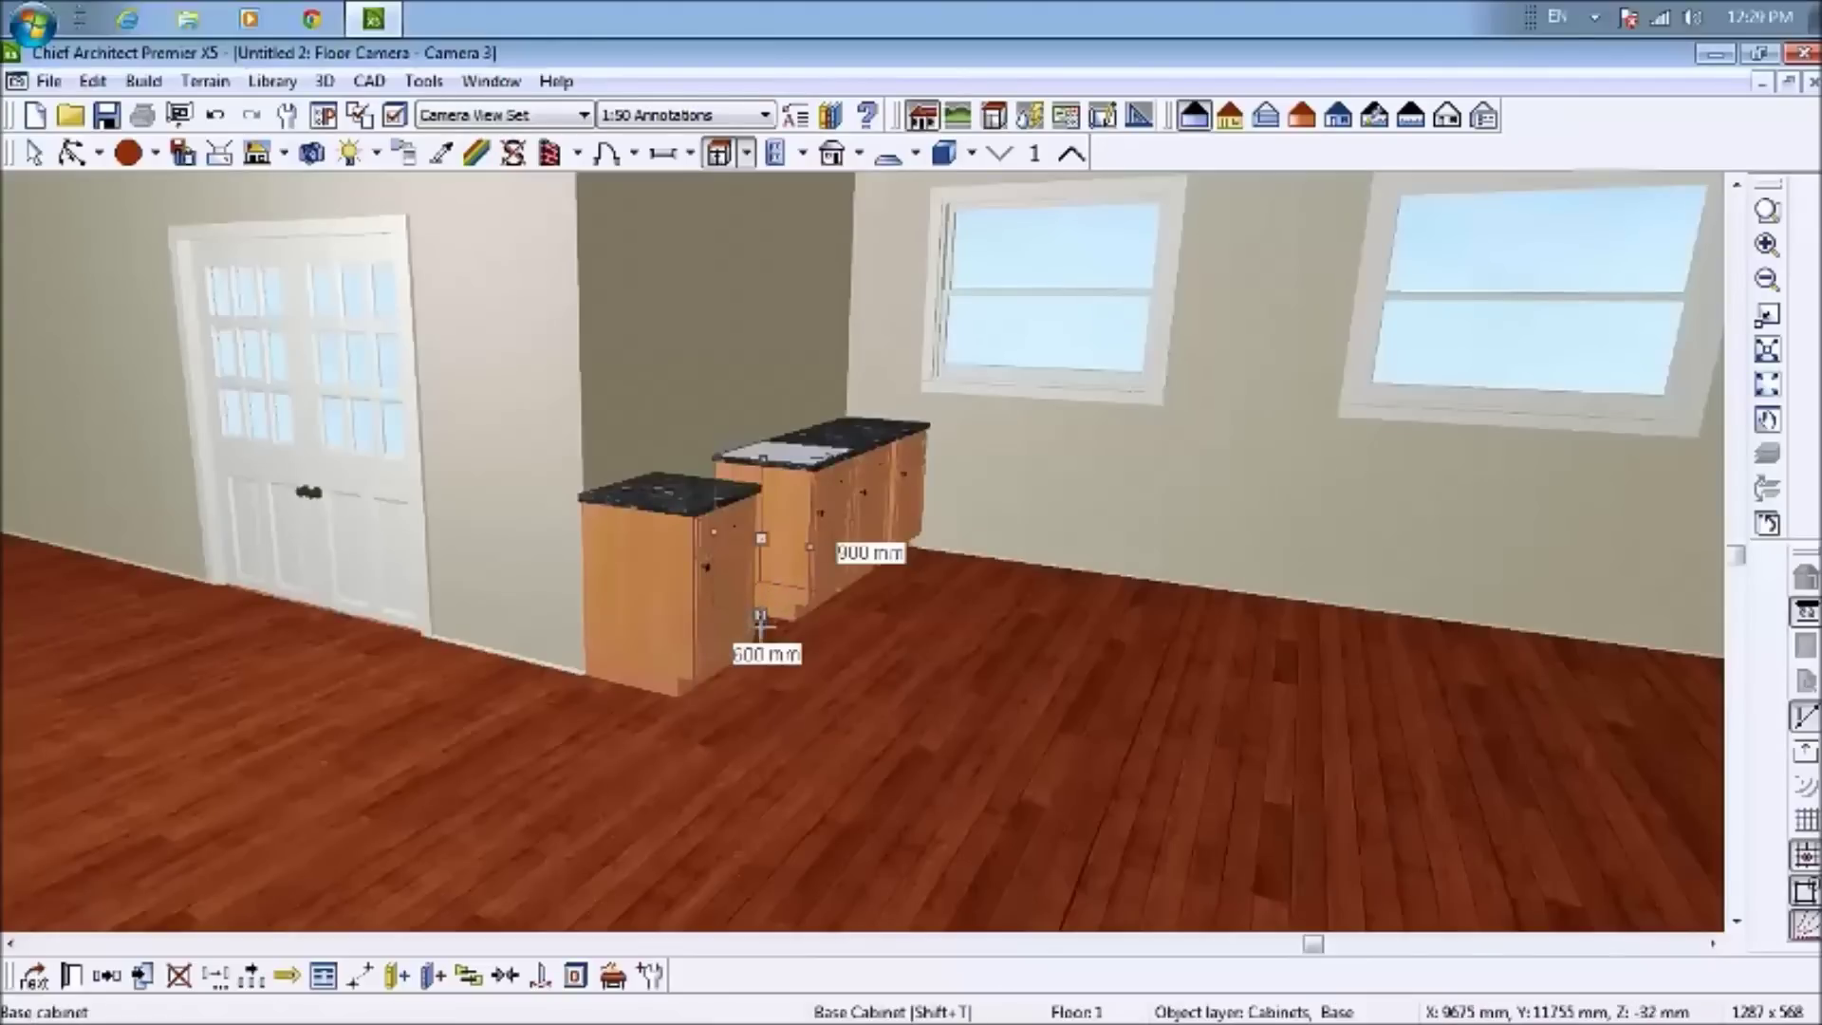
{"action": "left_click", "coordinate": [763, 634]}
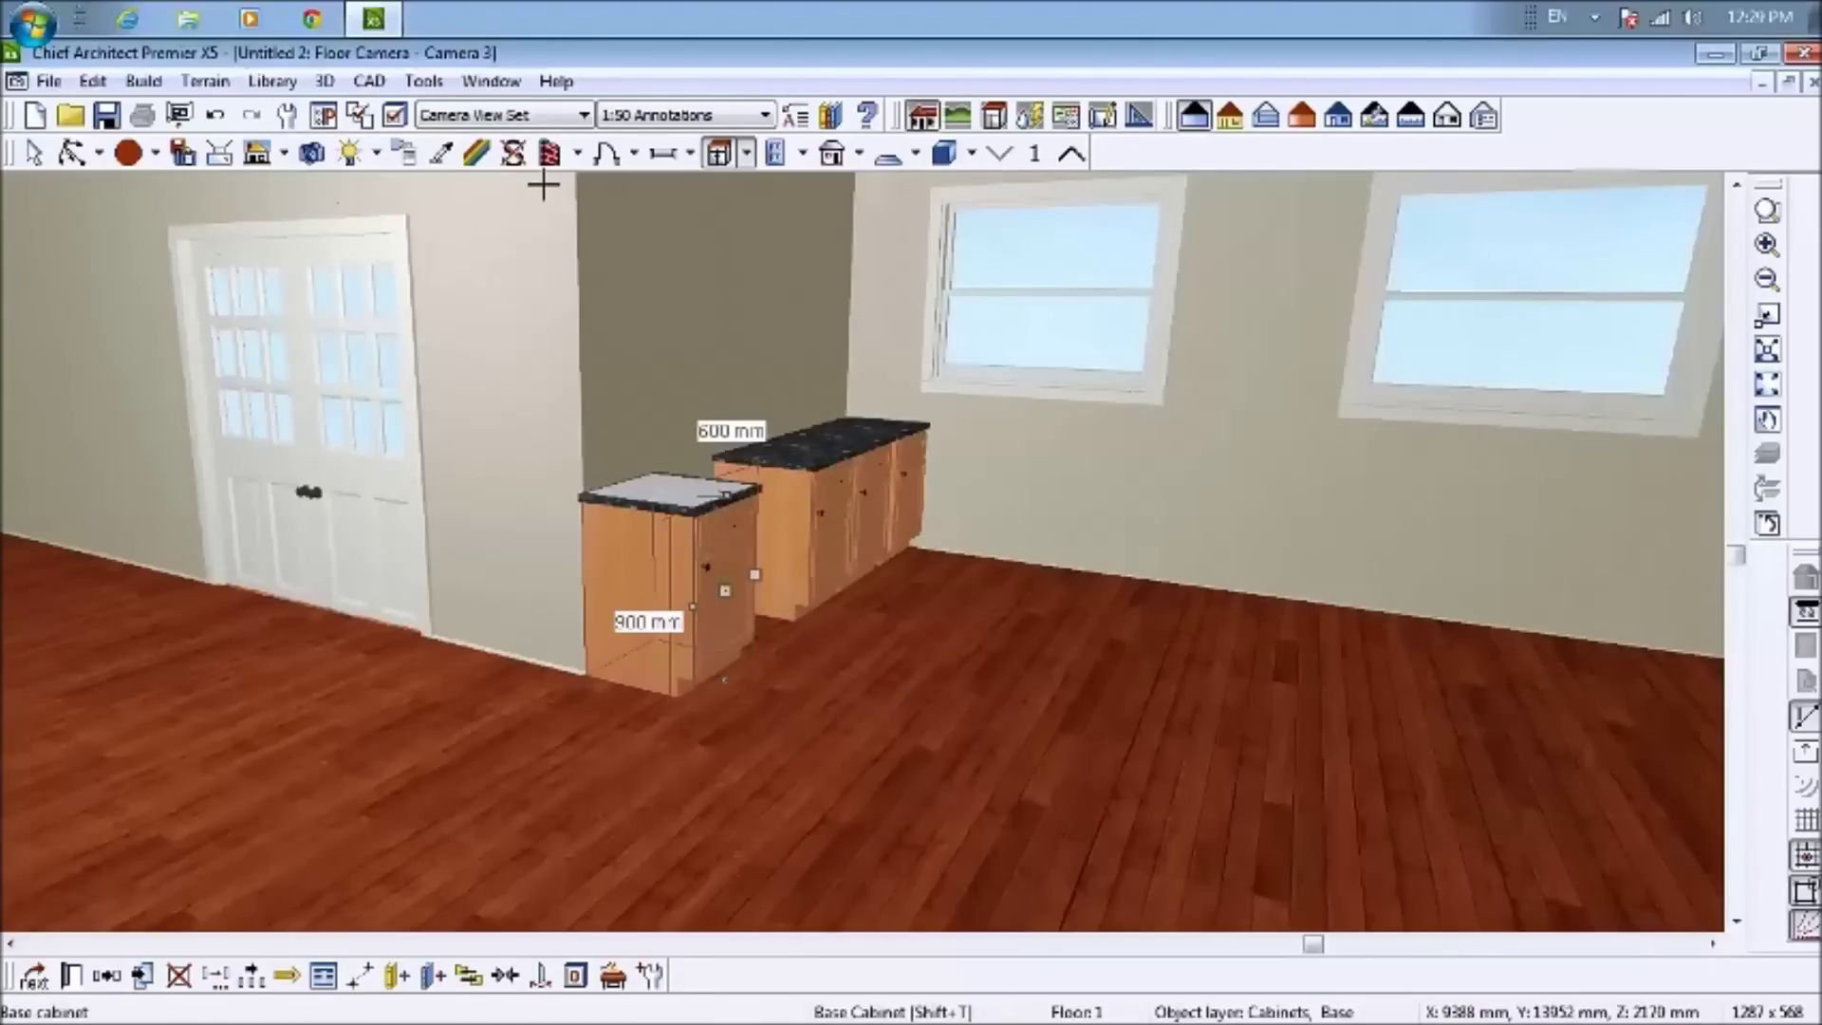
Fill the gap with a corner cabinet and run base cabinets along the window wall
{"action": "left_click", "coordinate": [719, 156]}
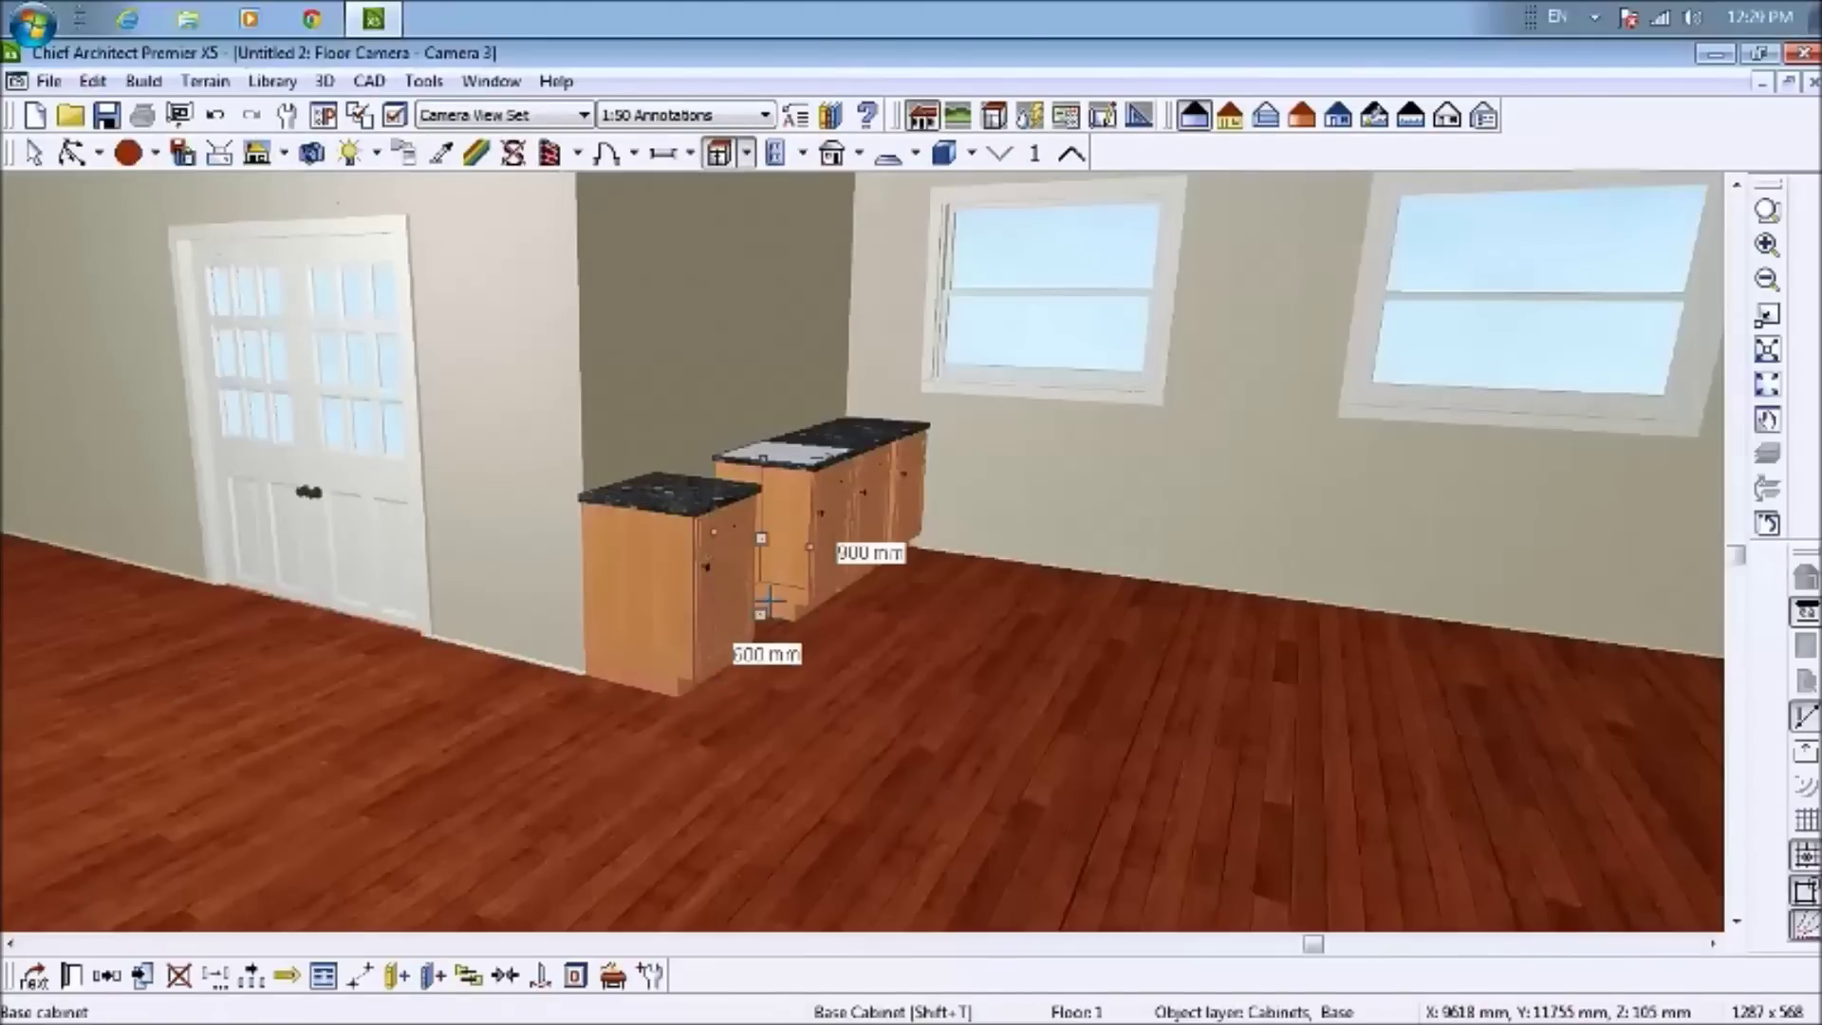
{"action": "left_click", "coordinate": [718, 155]}
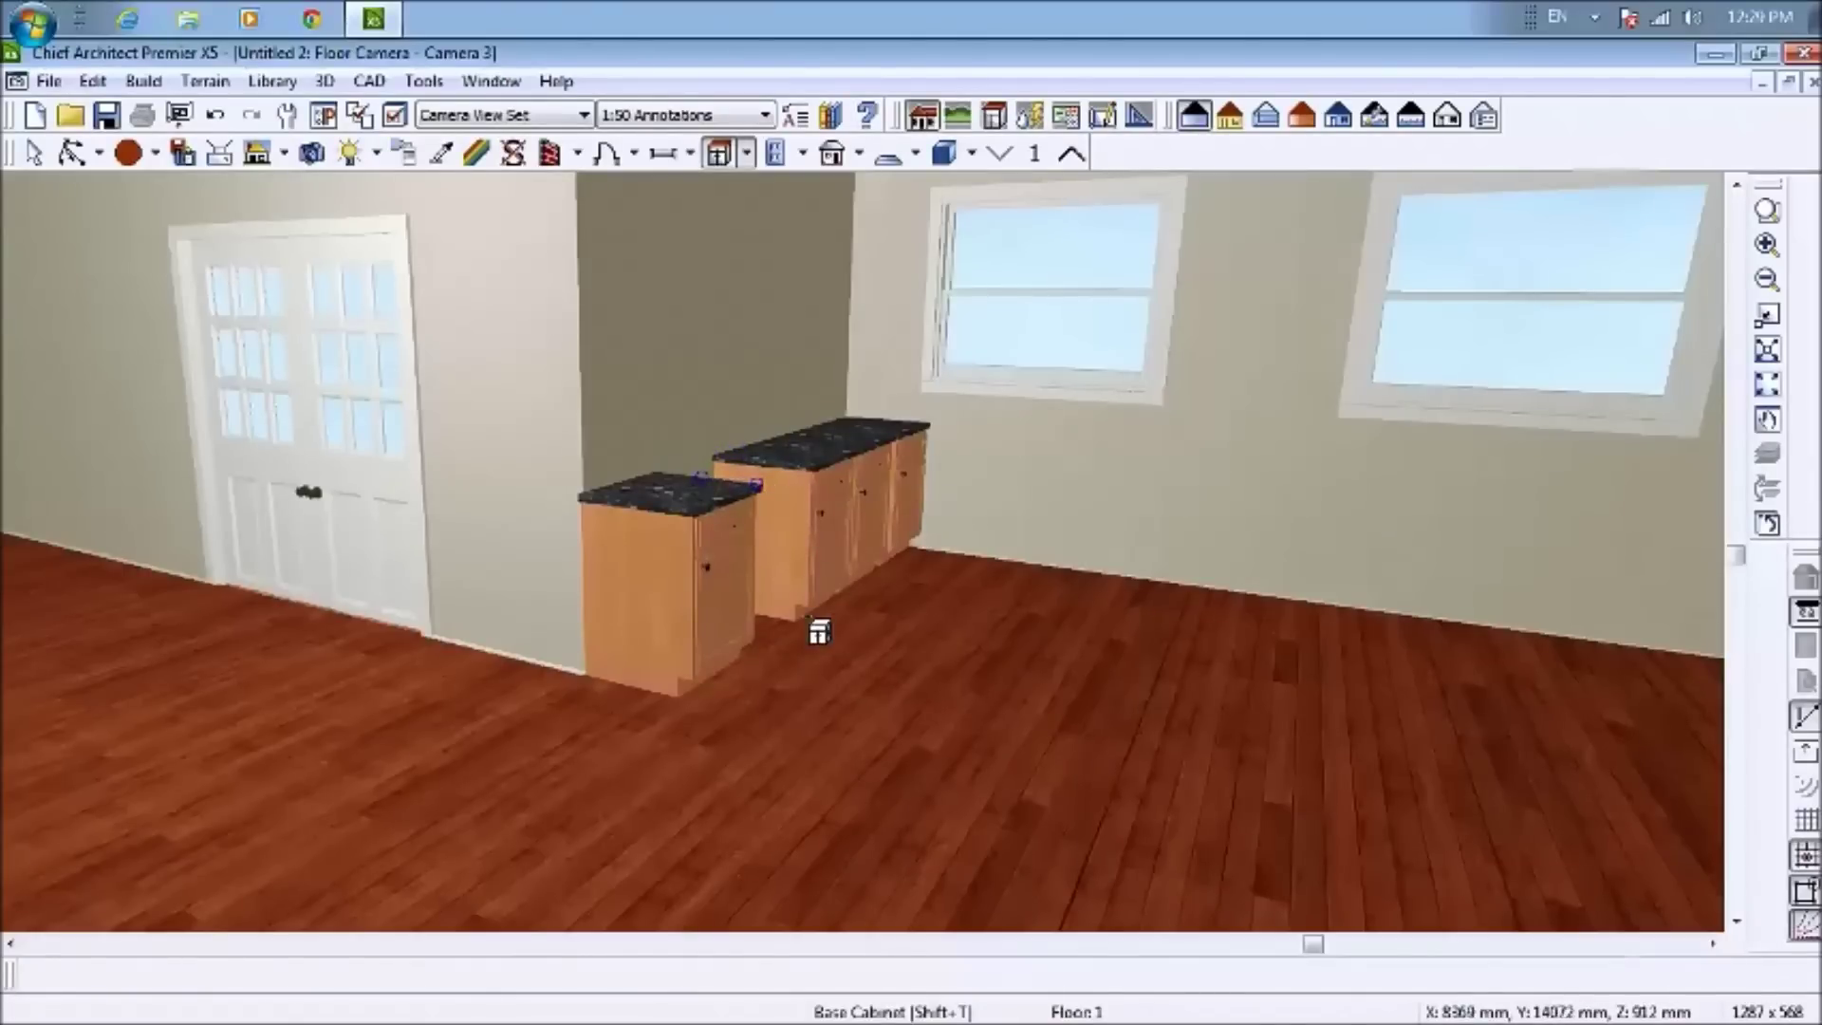
{"action": "left_click", "coordinate": [721, 155]}
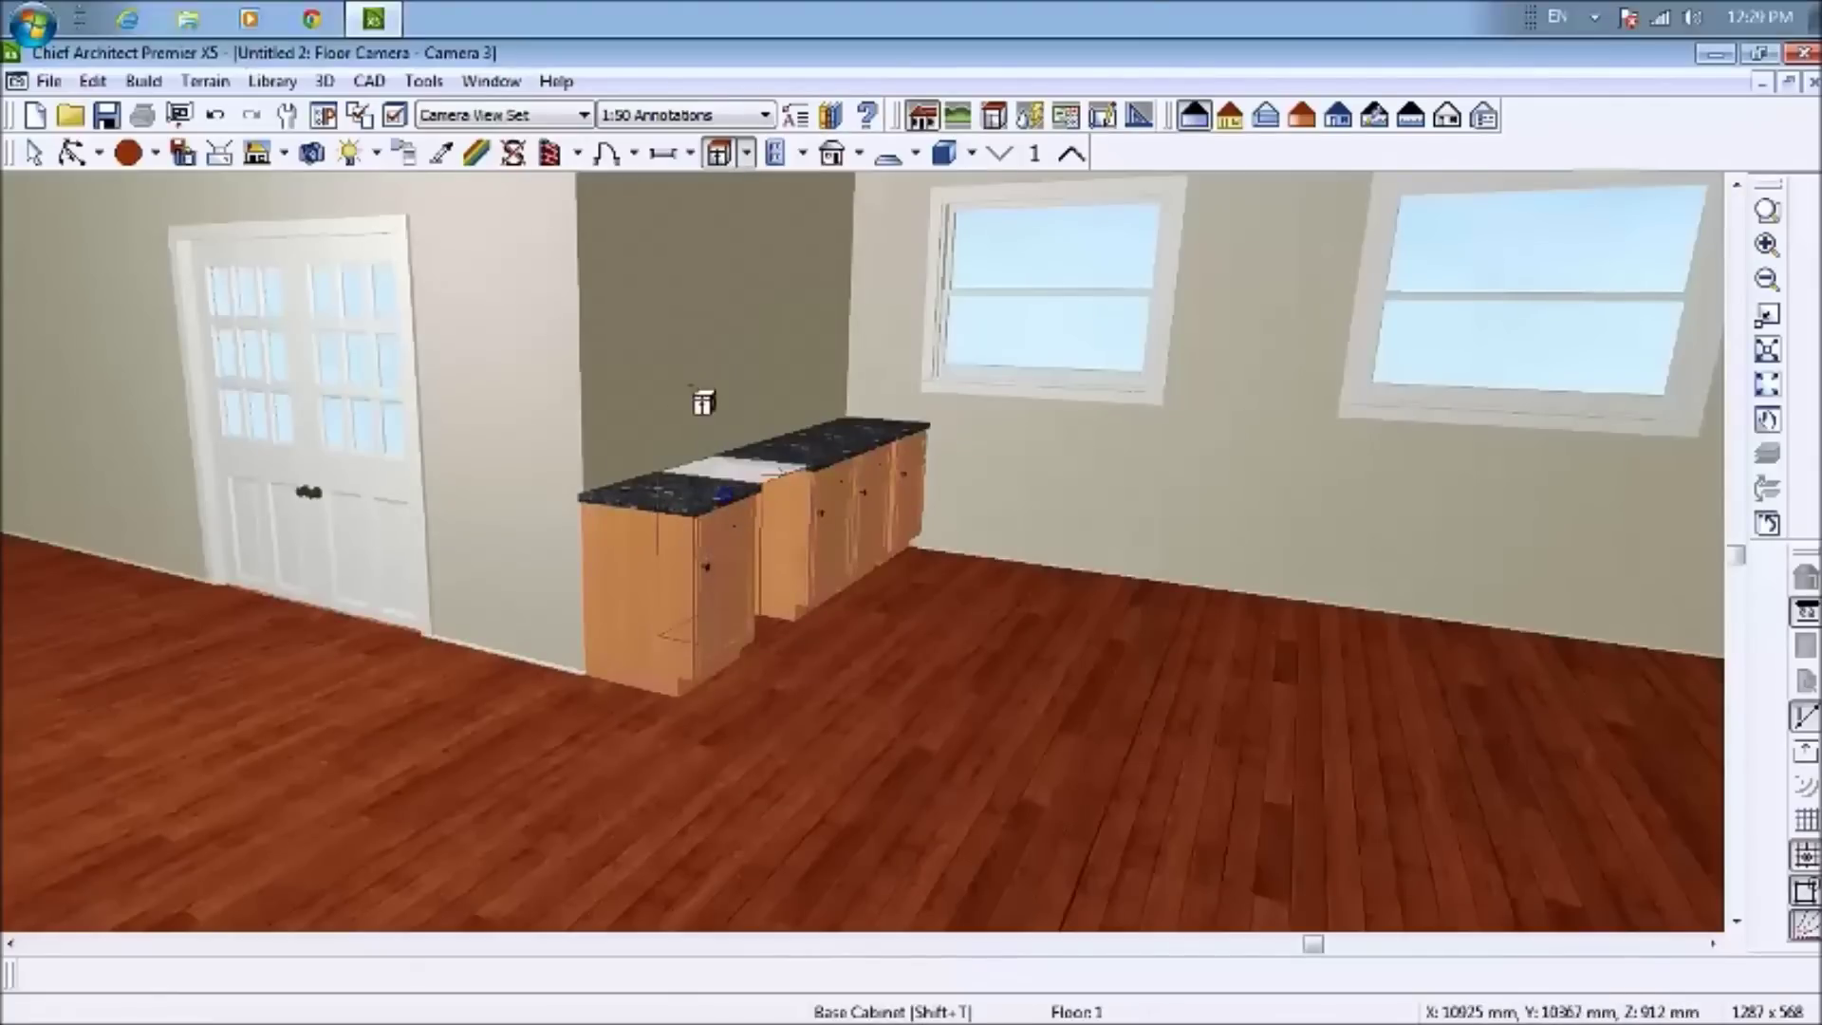
{"action": "left_click", "coordinate": [676, 323]}
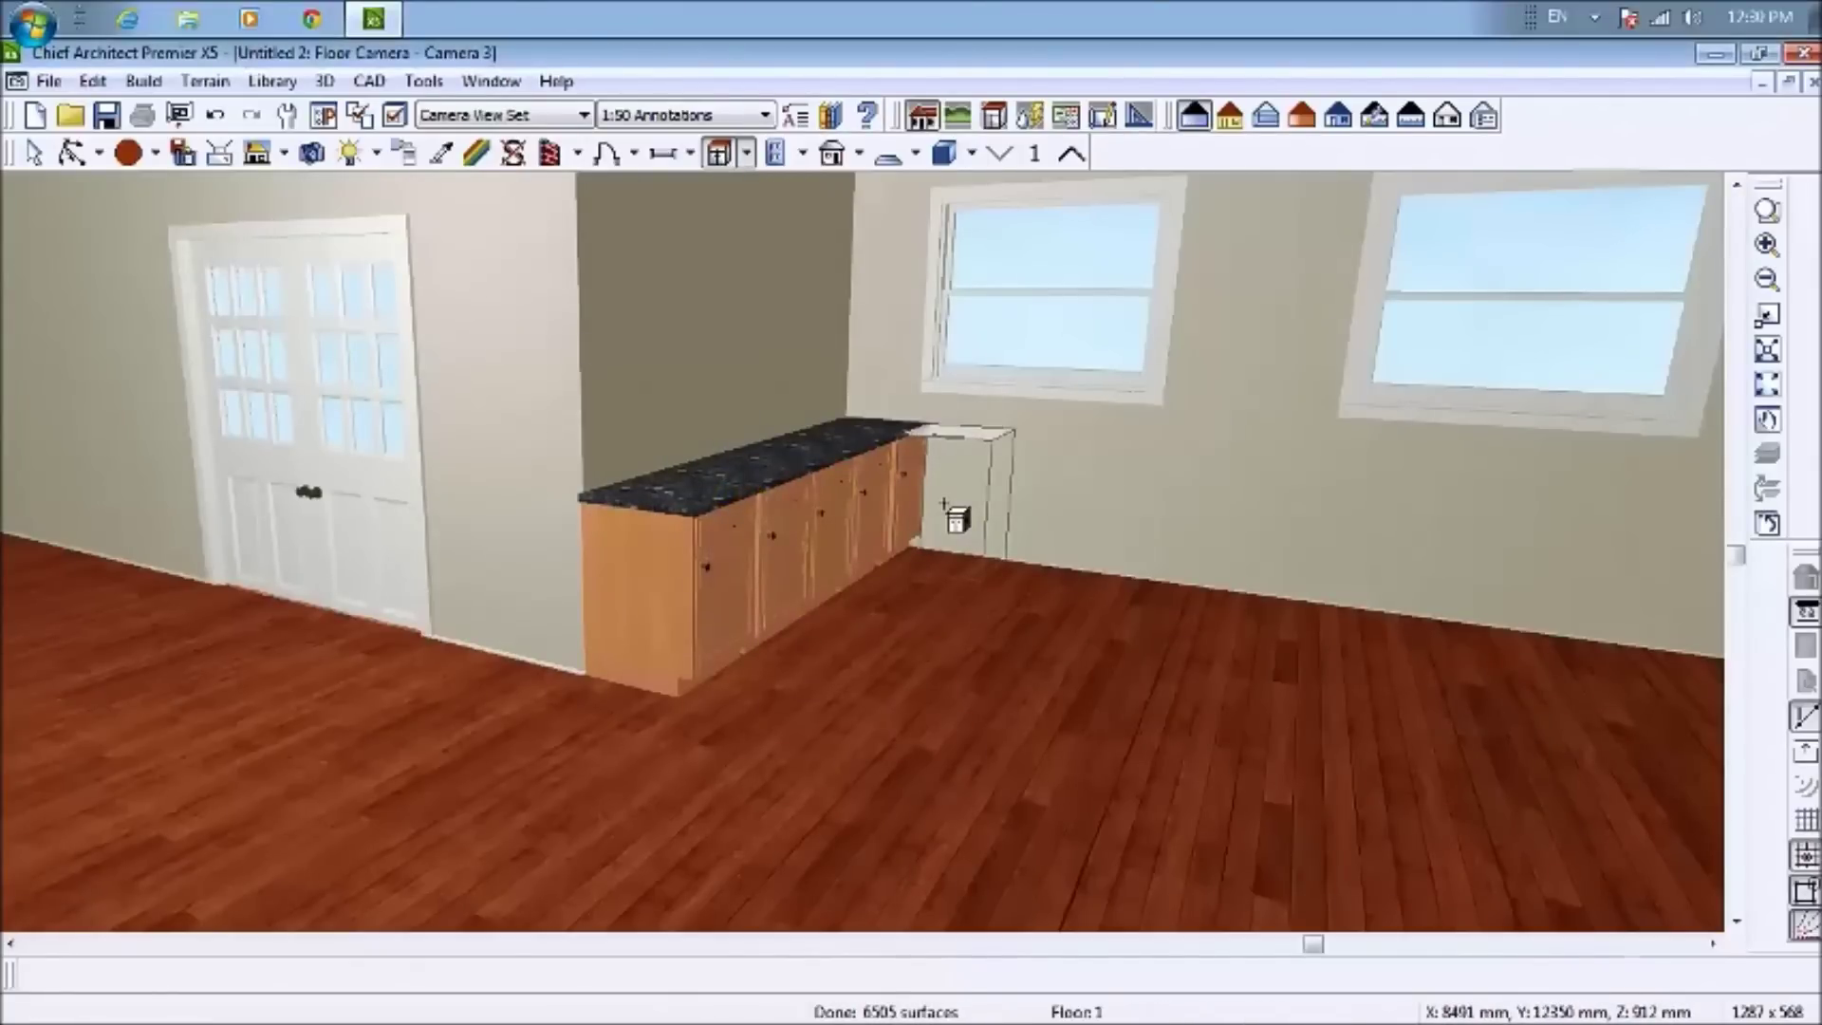
{"action": "left_click", "coordinate": [945, 505]}
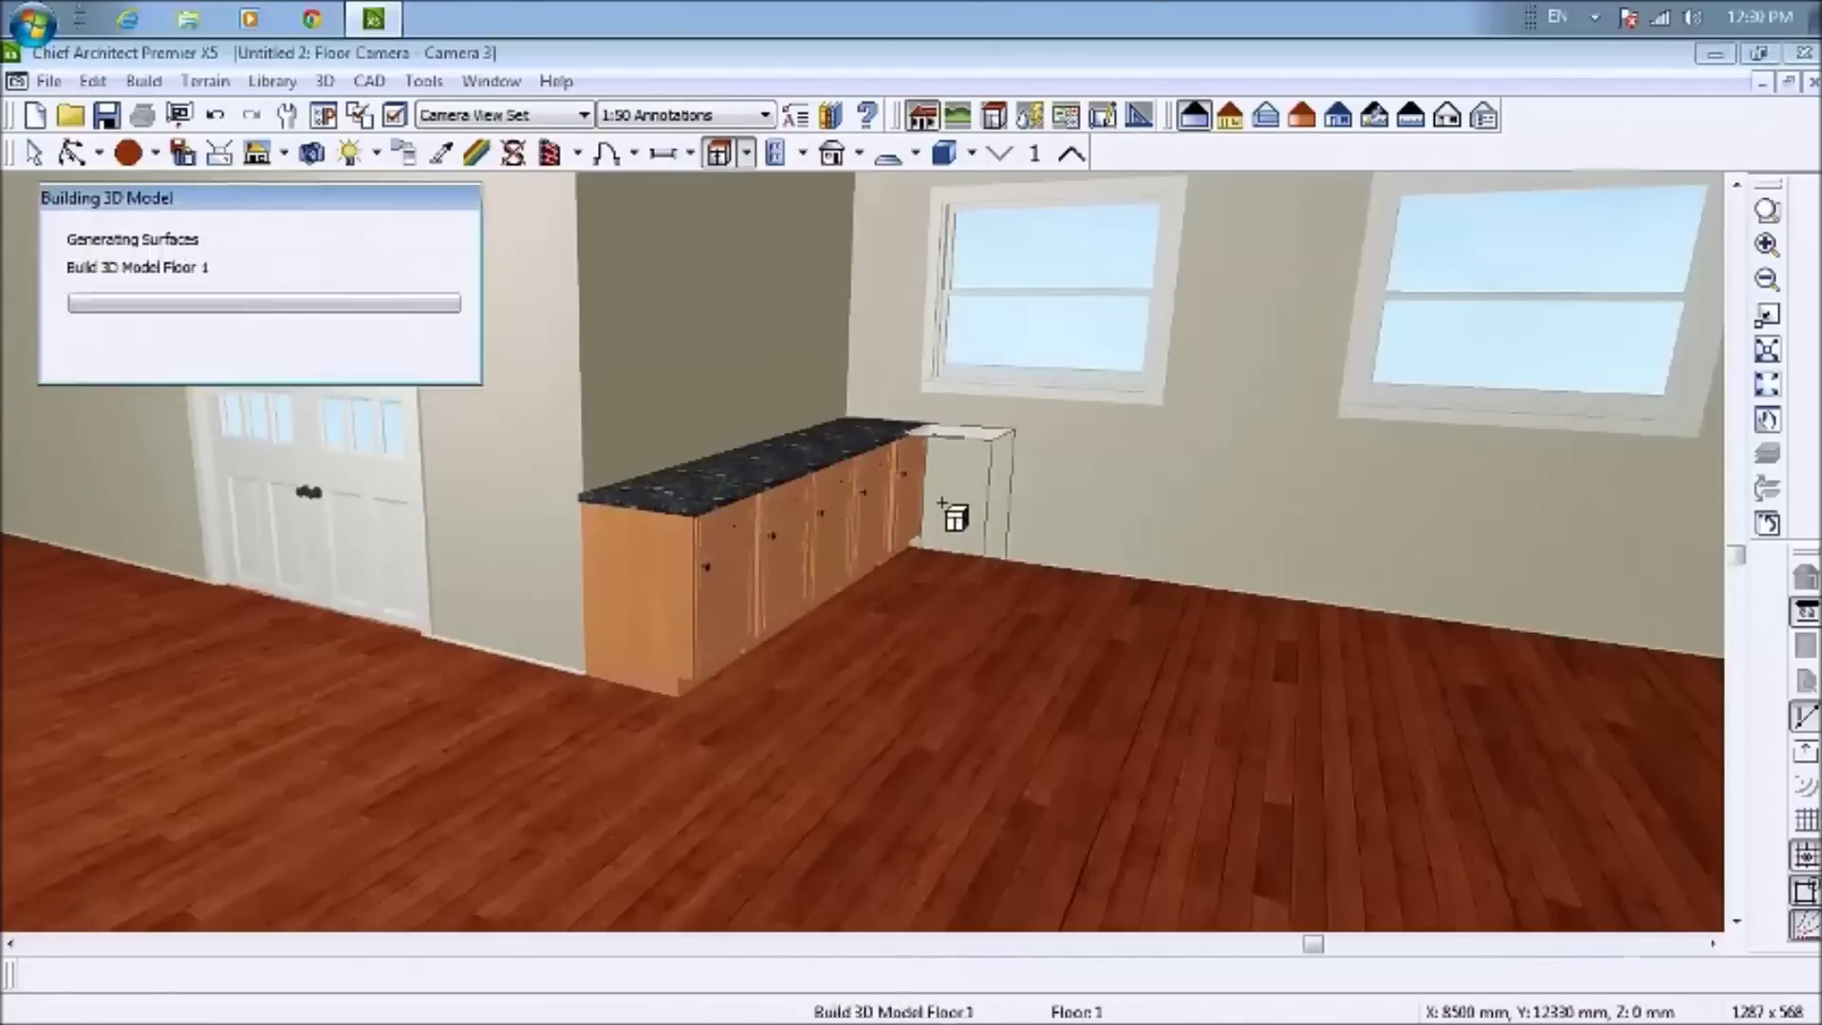
{"action": "left_click", "coordinate": [1027, 513]}
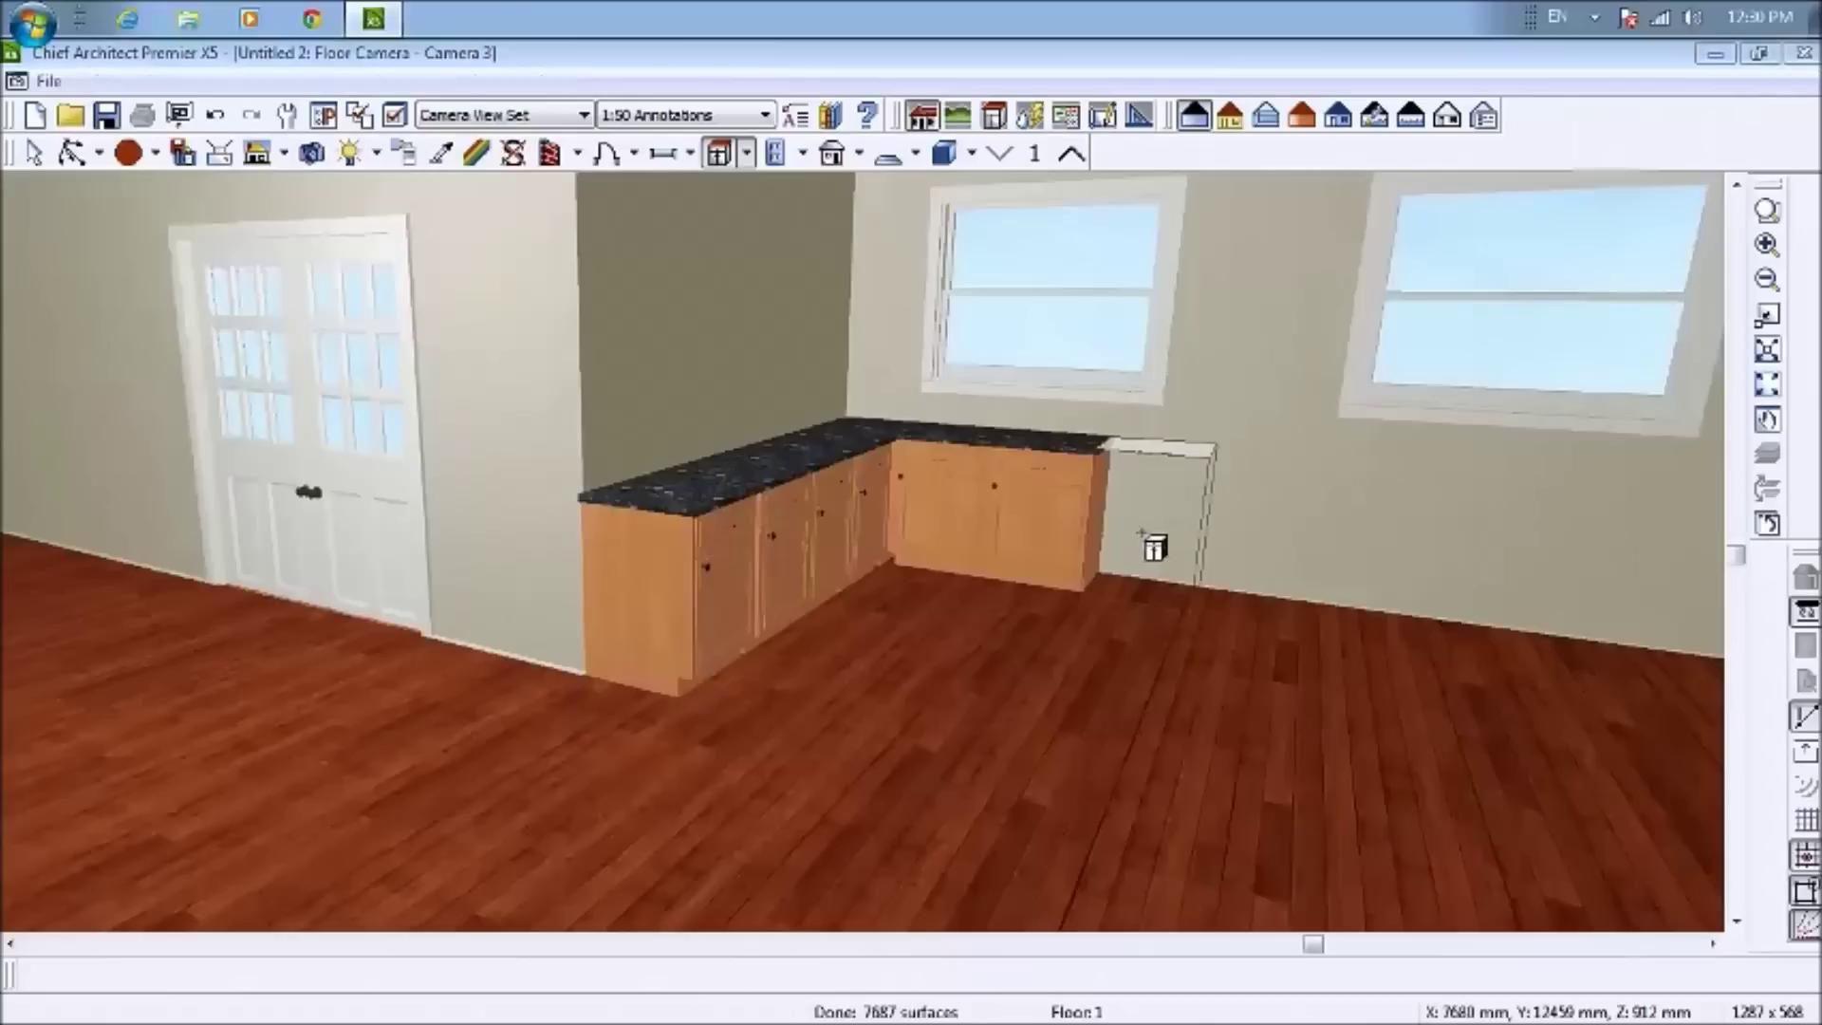
{"action": "left_click", "coordinate": [1140, 534]}
{"action": "left_click", "coordinate": [1234, 538]}
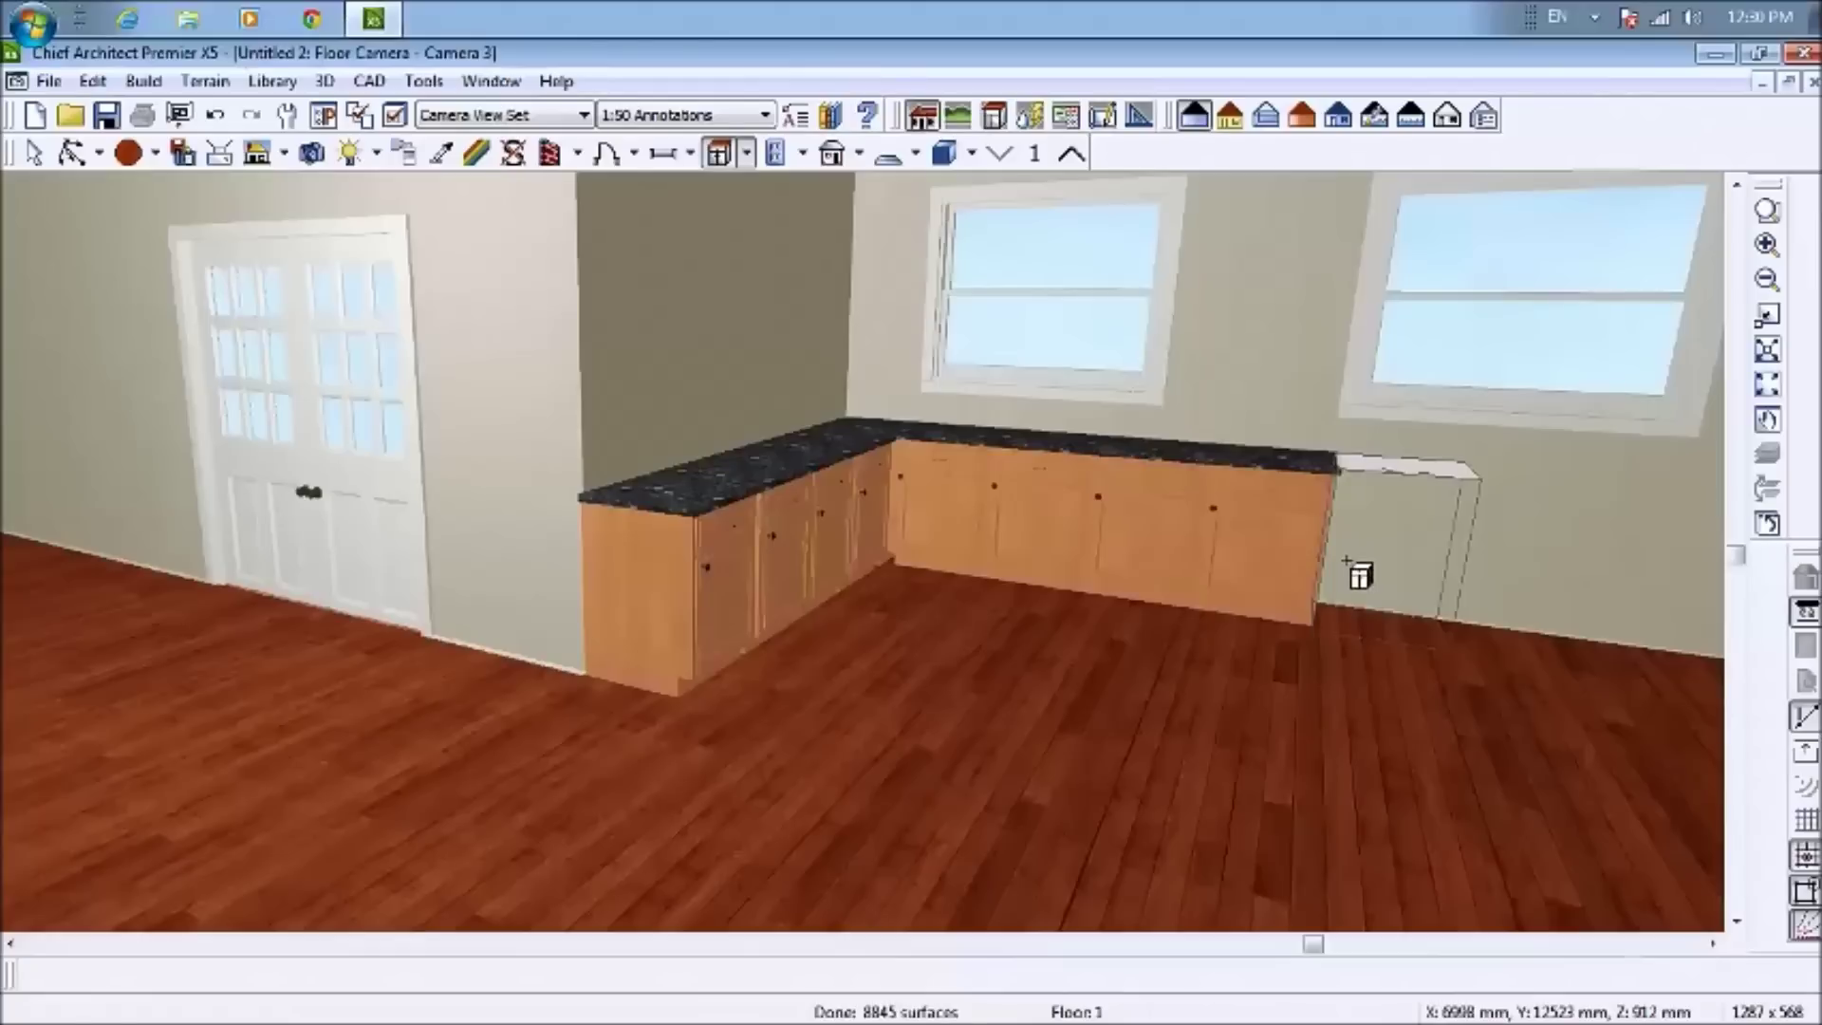
{"action": "left_click", "coordinate": [1346, 562]}
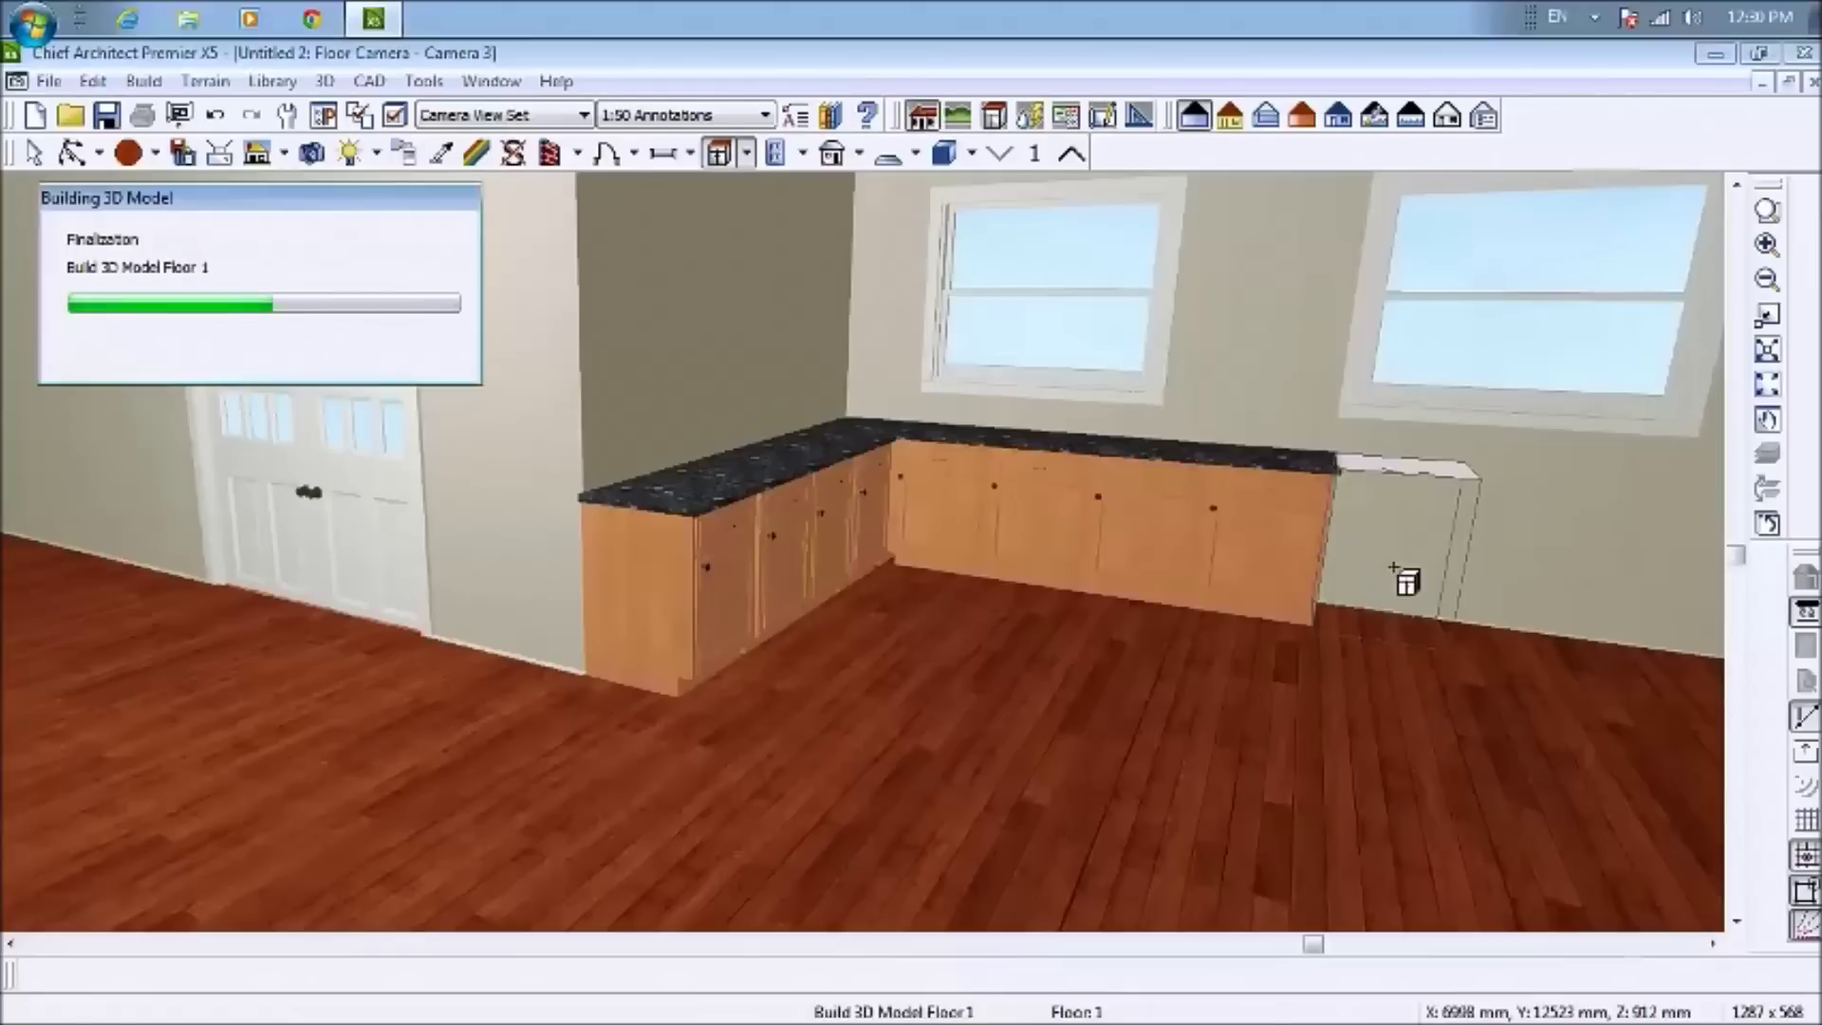
{"action": "left_click", "coordinate": [1506, 596]}
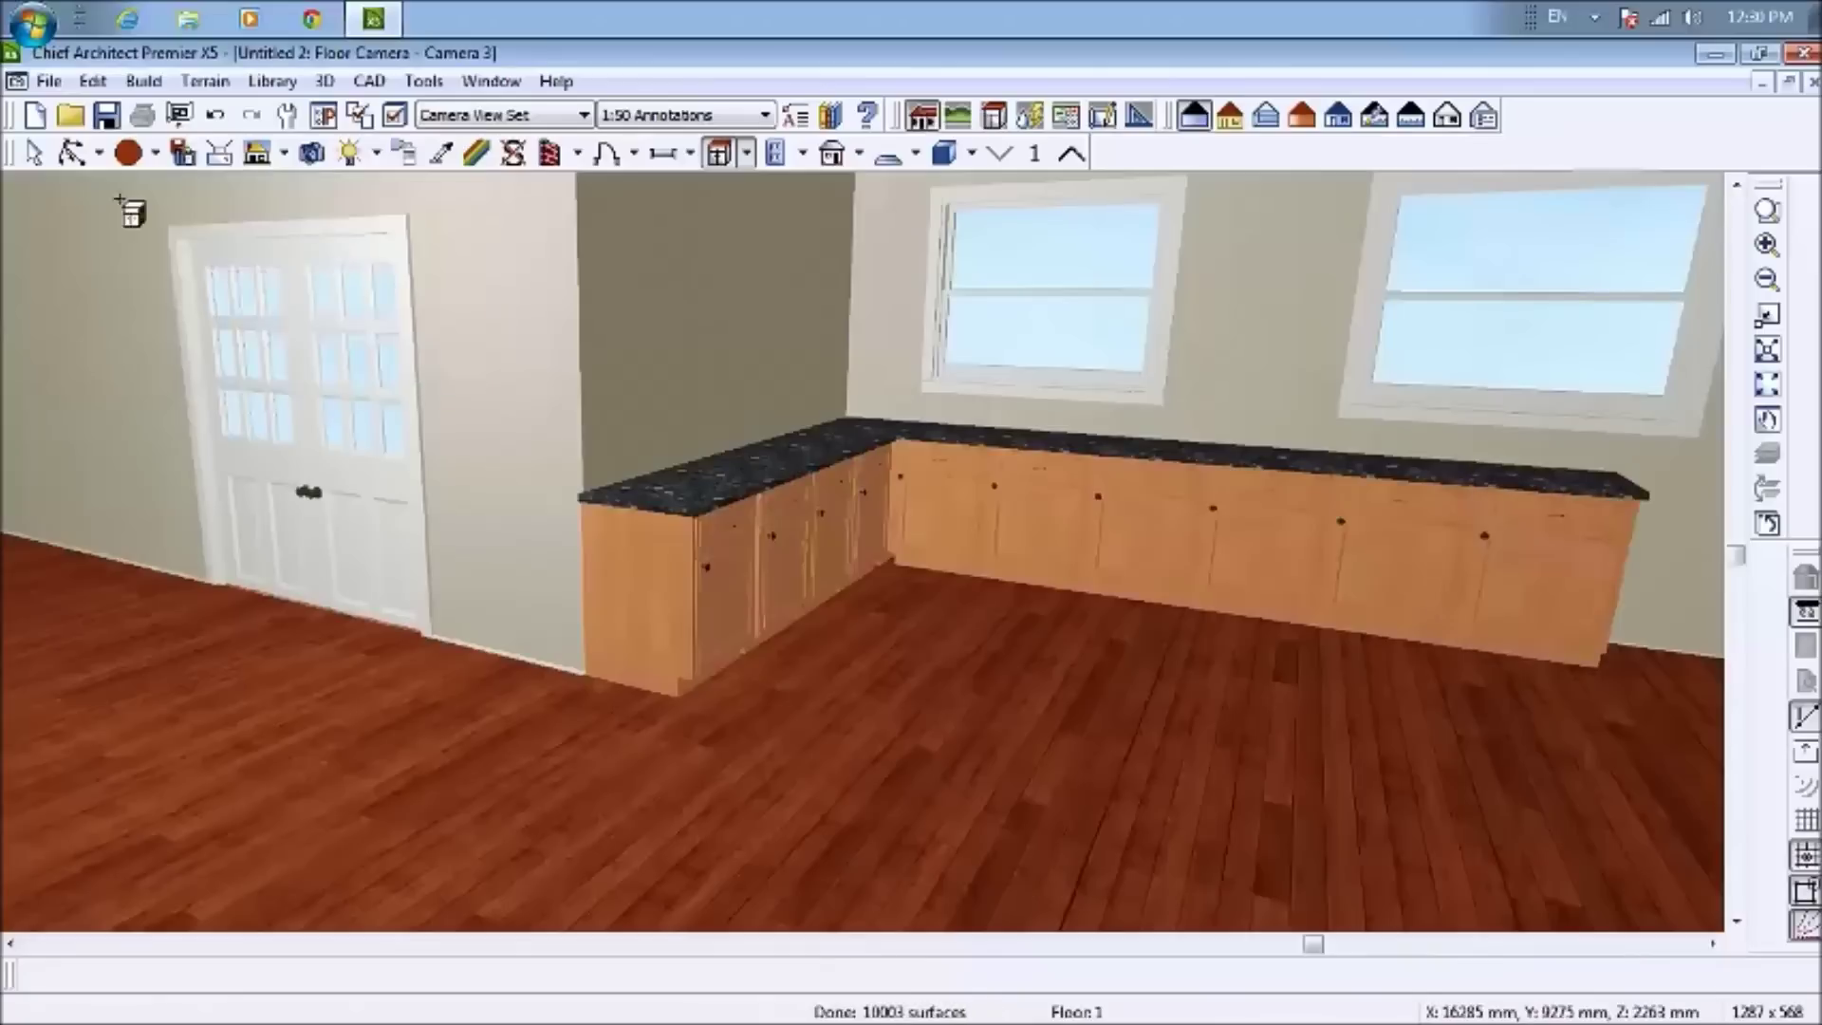
{"action": "key", "text": "space"}
Delete the end base cabinets beside the door to shorten the short leg
{"action": "scroll", "coordinate": [1357, 706], "scroll_direction": "down", "scroll_amount": 2}
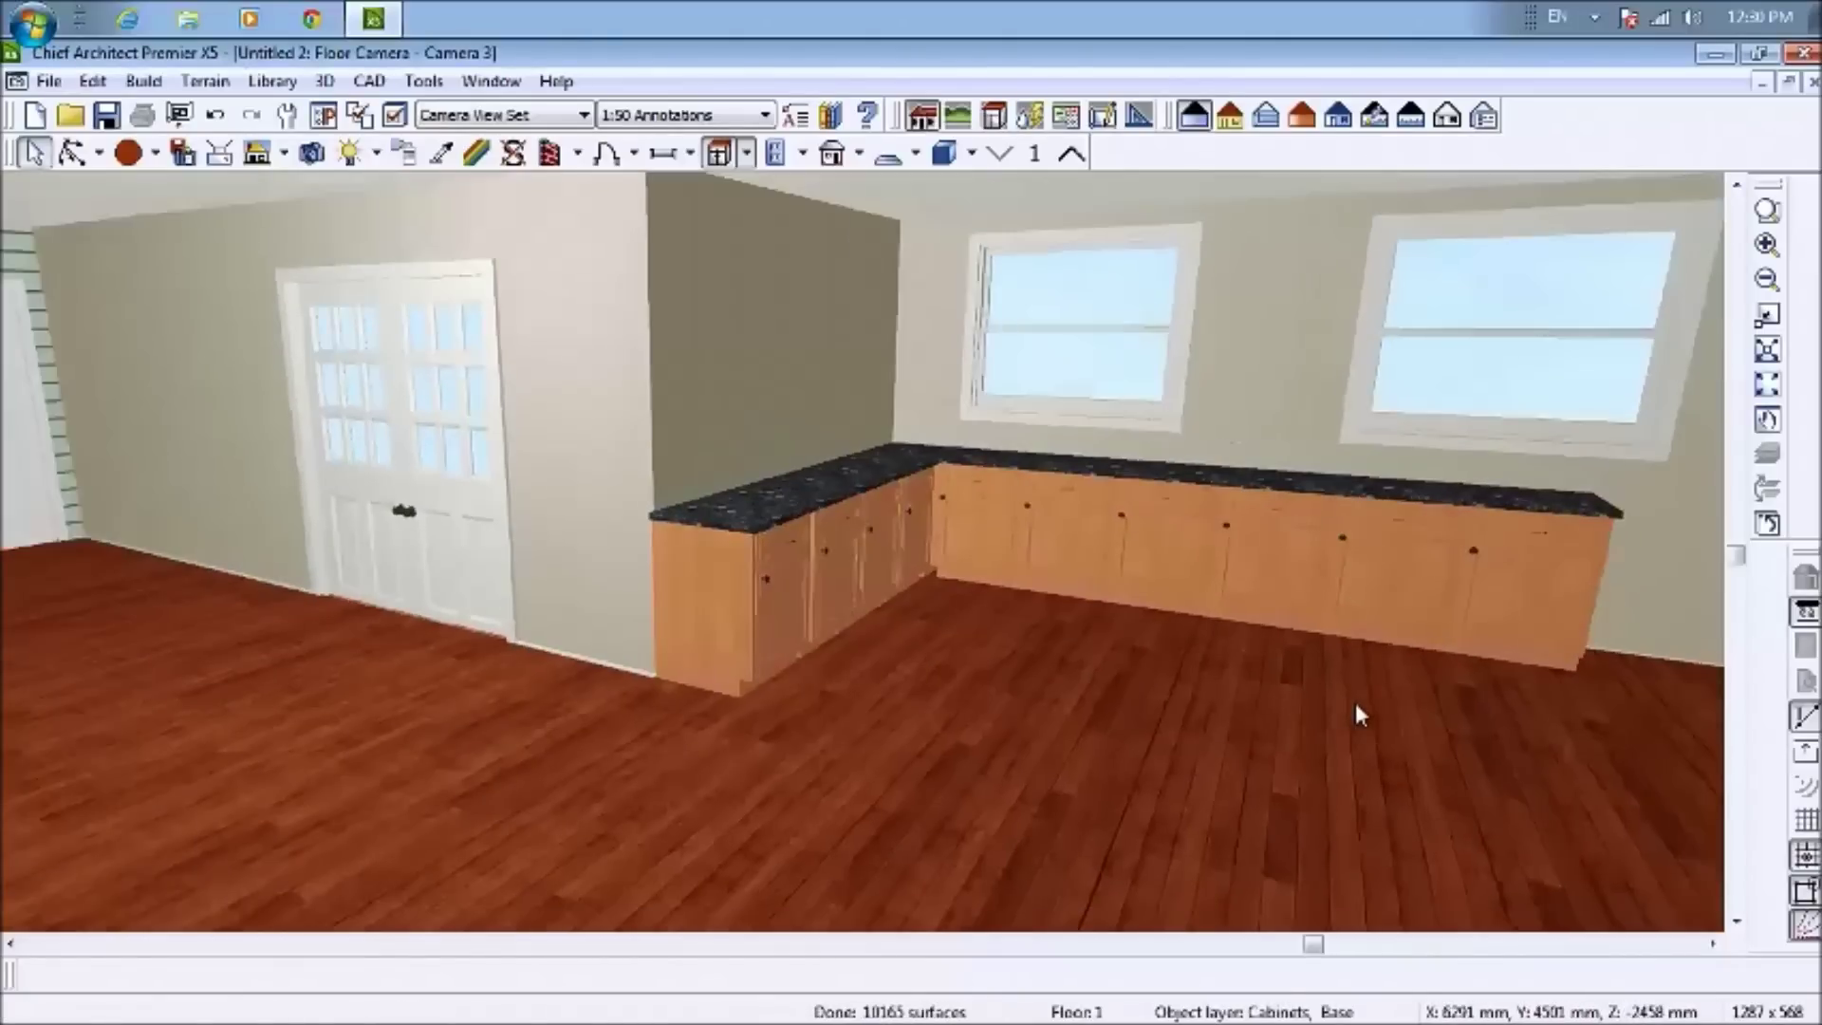
{"action": "scroll", "coordinate": [1355, 702], "scroll_direction": "down", "scroll_amount": 1}
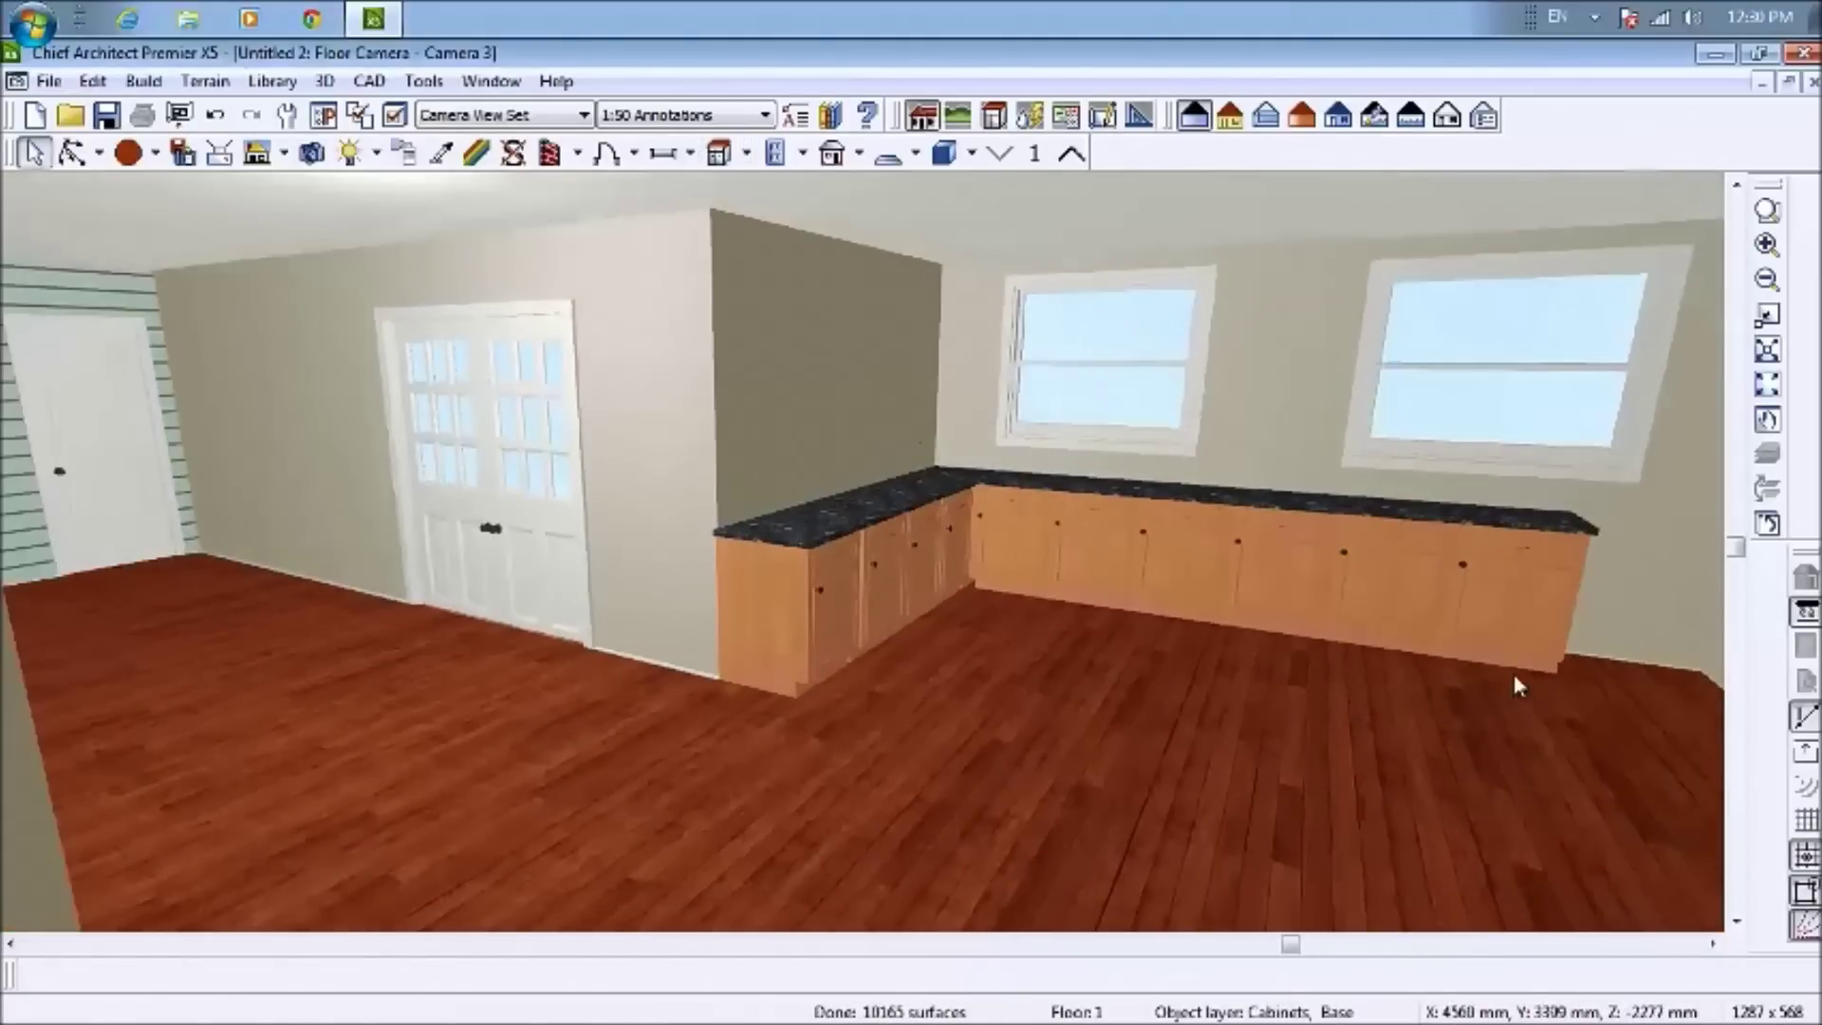
{"action": "left_click", "coordinate": [71, 153]}
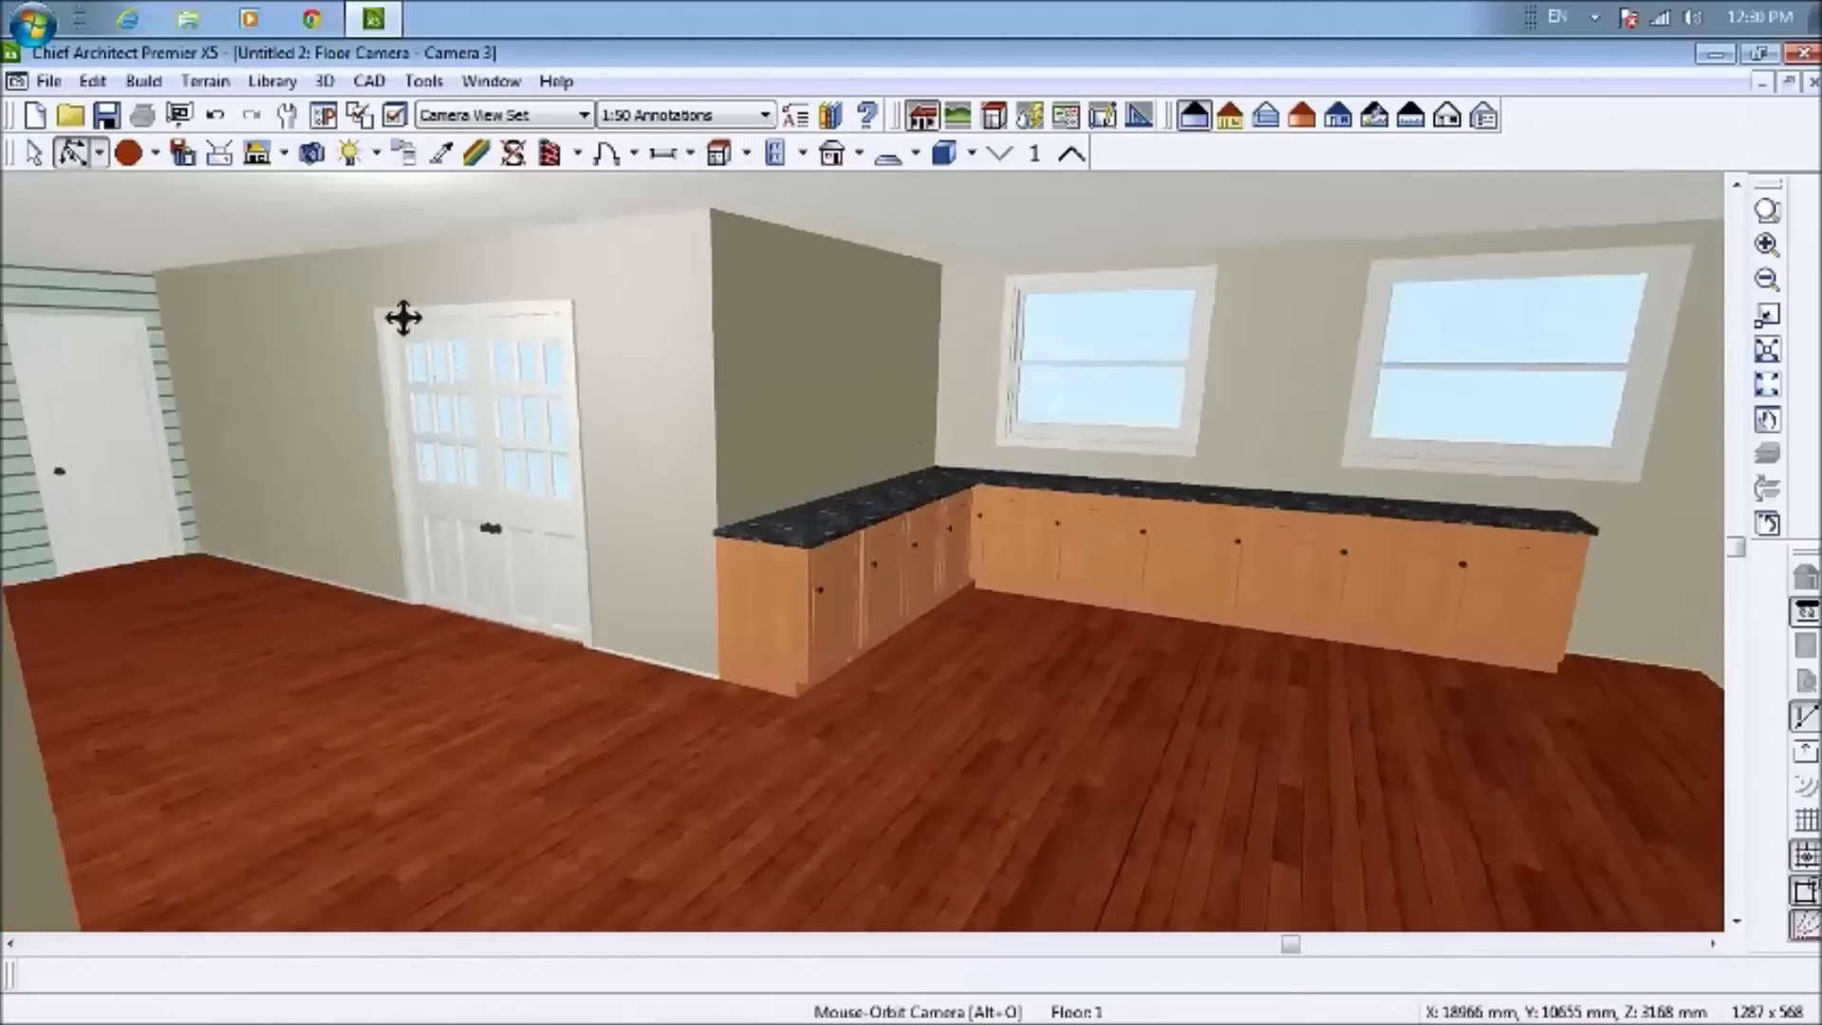
{"action": "left_click_drag", "start_coordinate": [1310, 725], "coordinate": [1387, 721]}
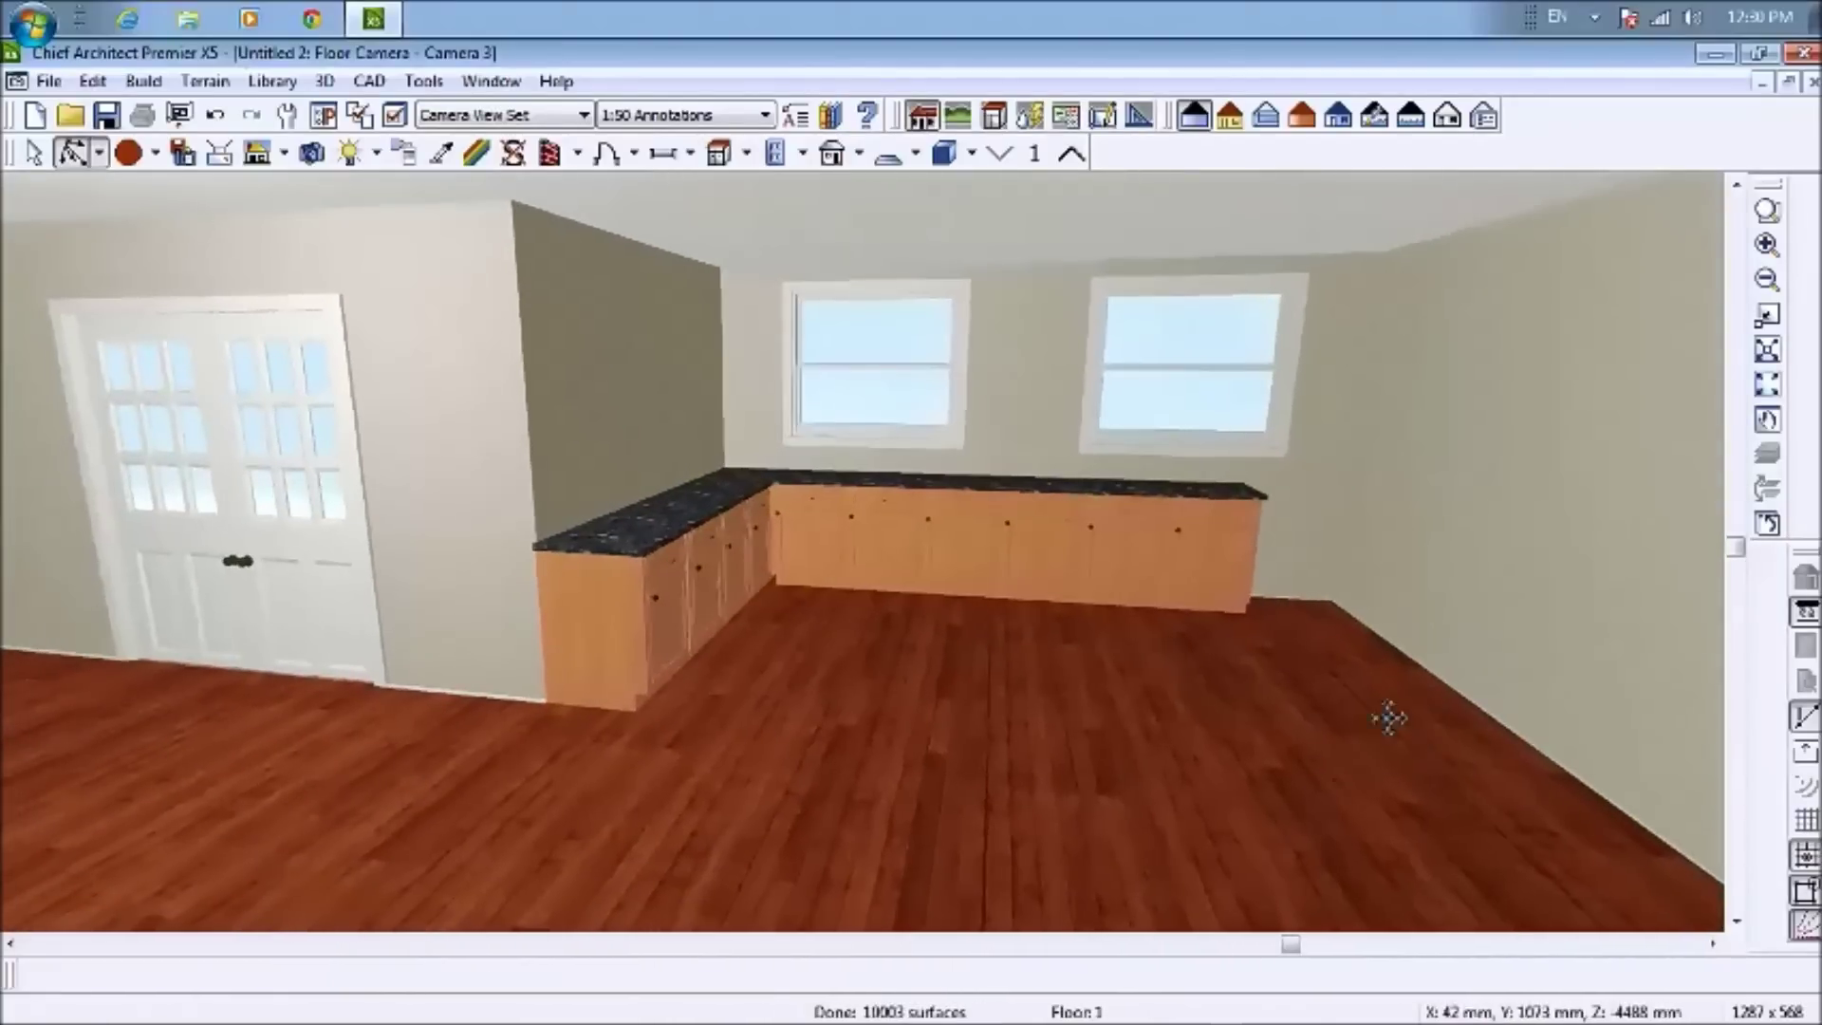
{"action": "left_click", "coordinate": [33, 153]}
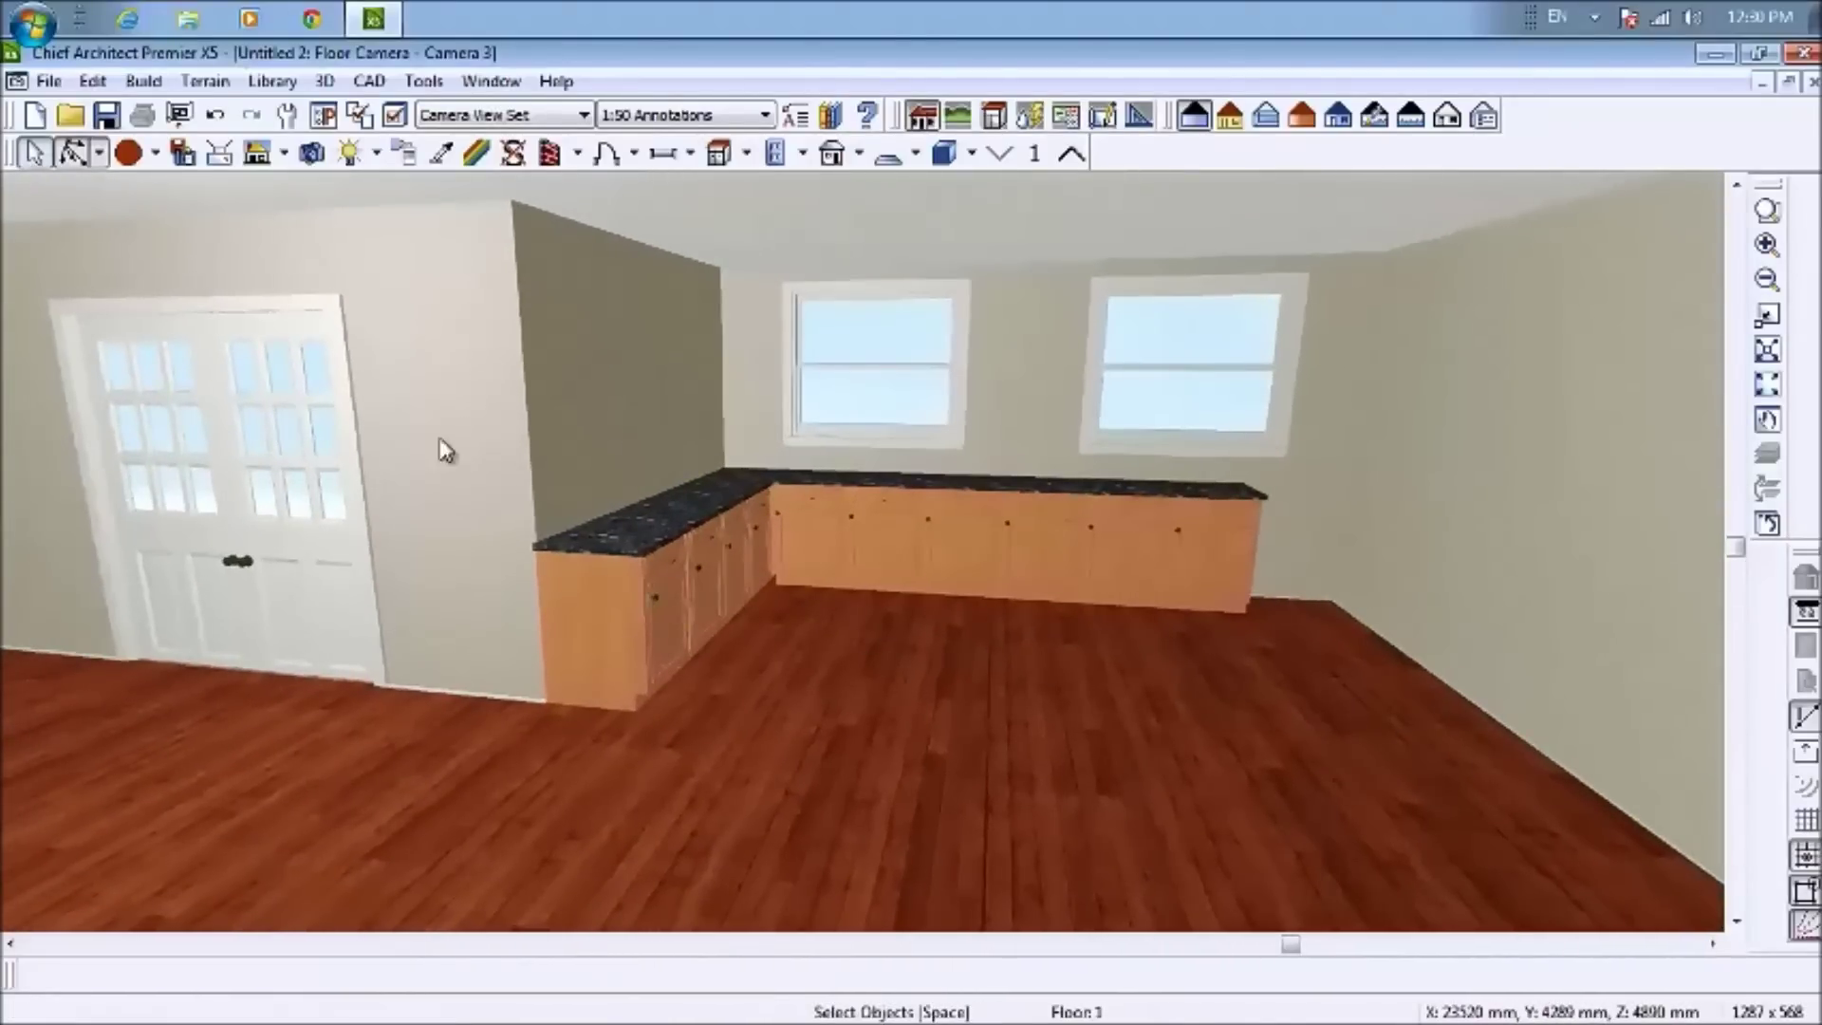
{"action": "left_click", "coordinate": [640, 624]}
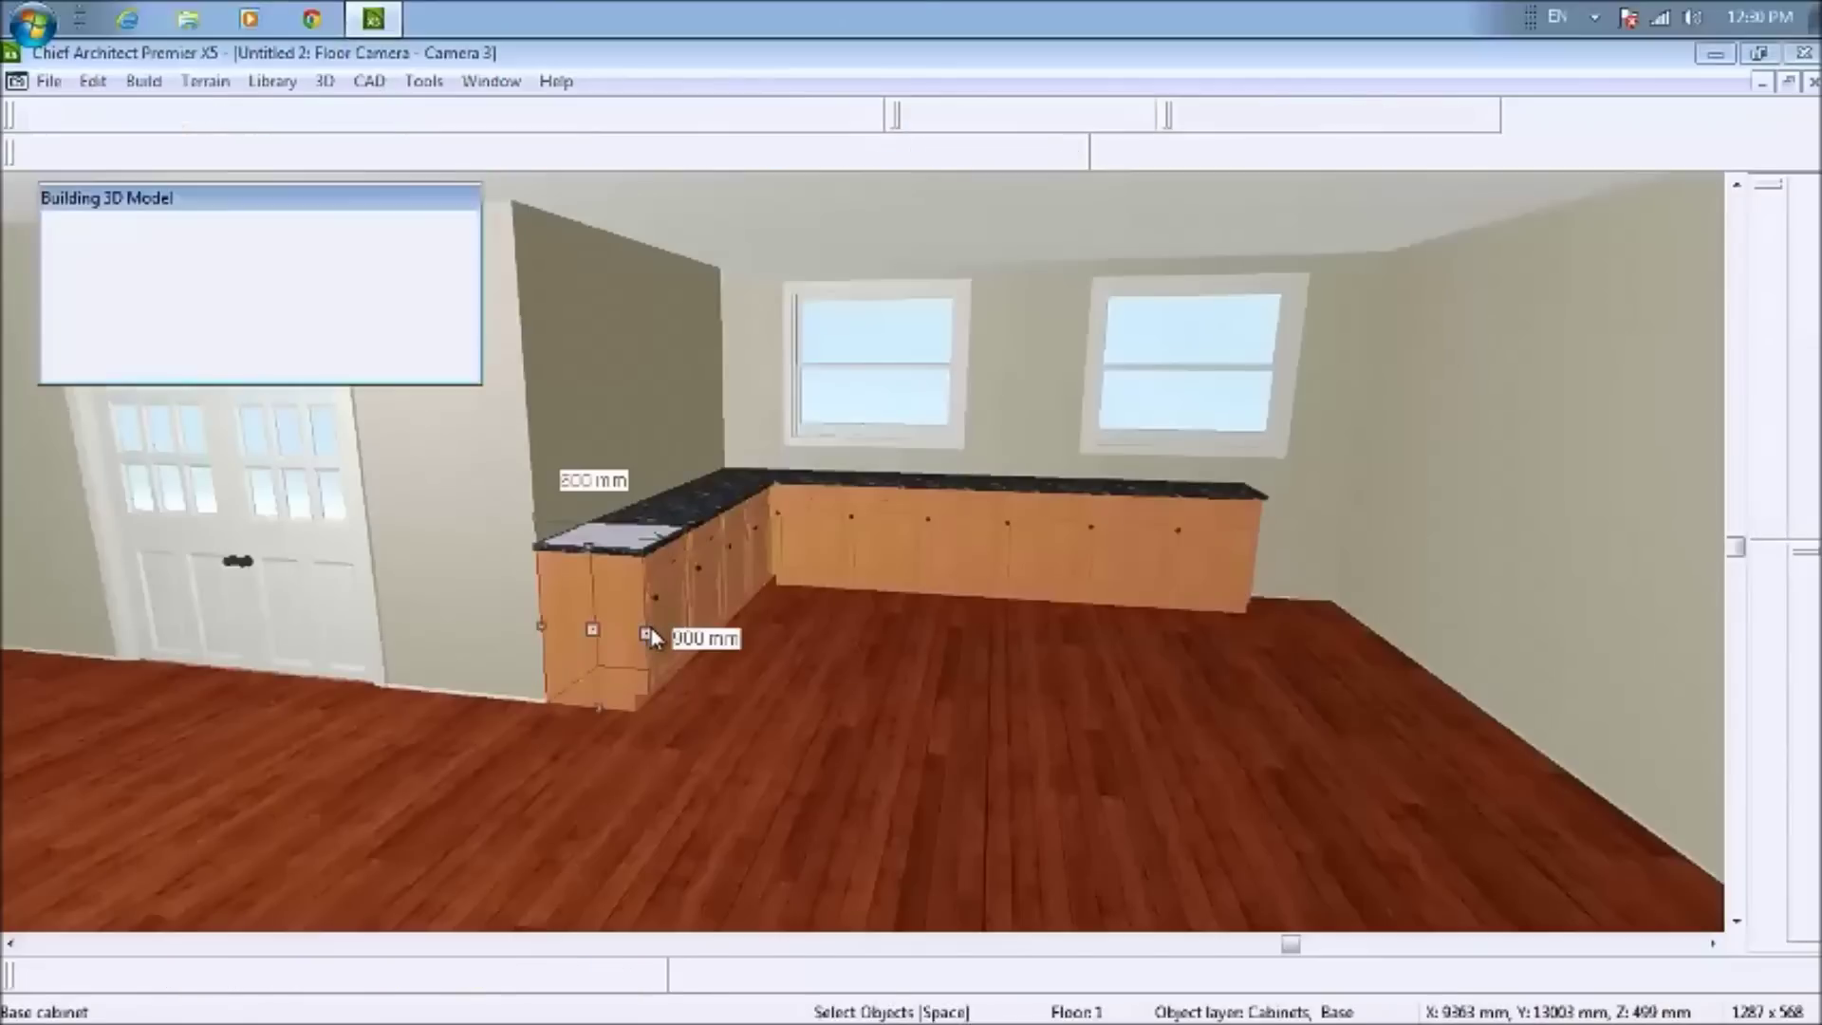
{"action": "left_click", "coordinate": [691, 563]}
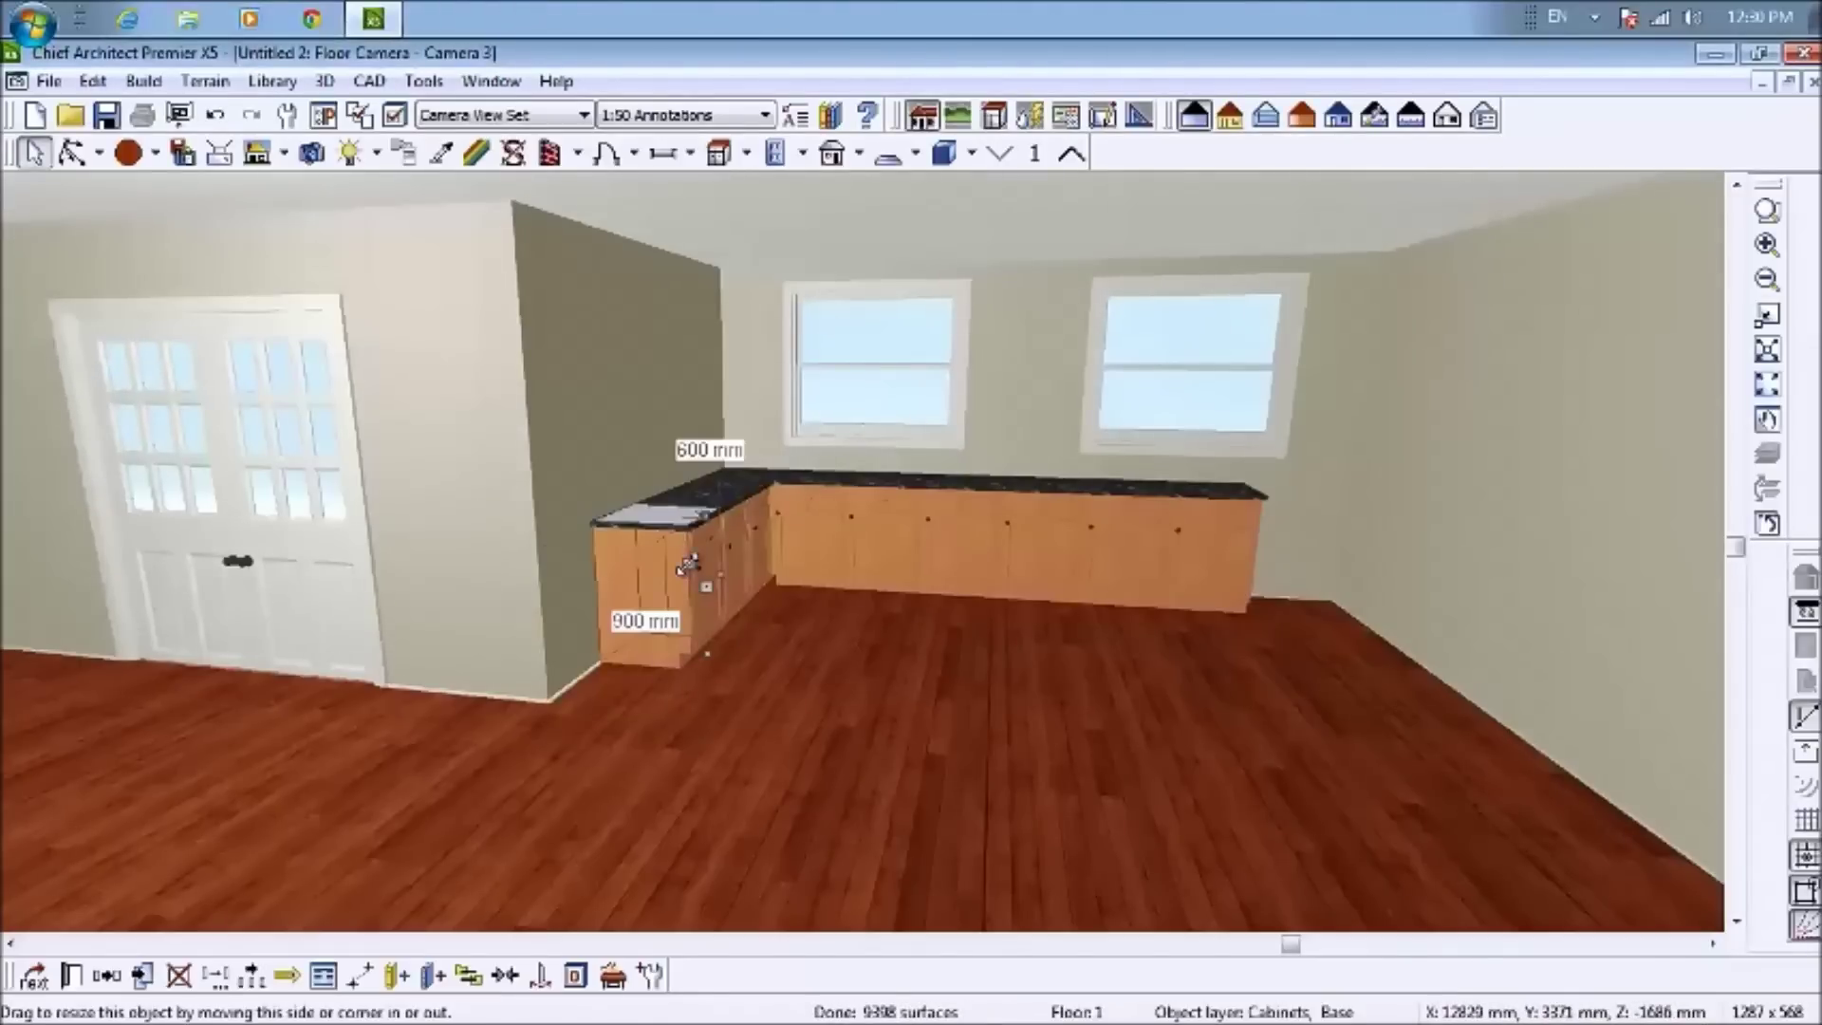
{"action": "key", "text": "Delete"}
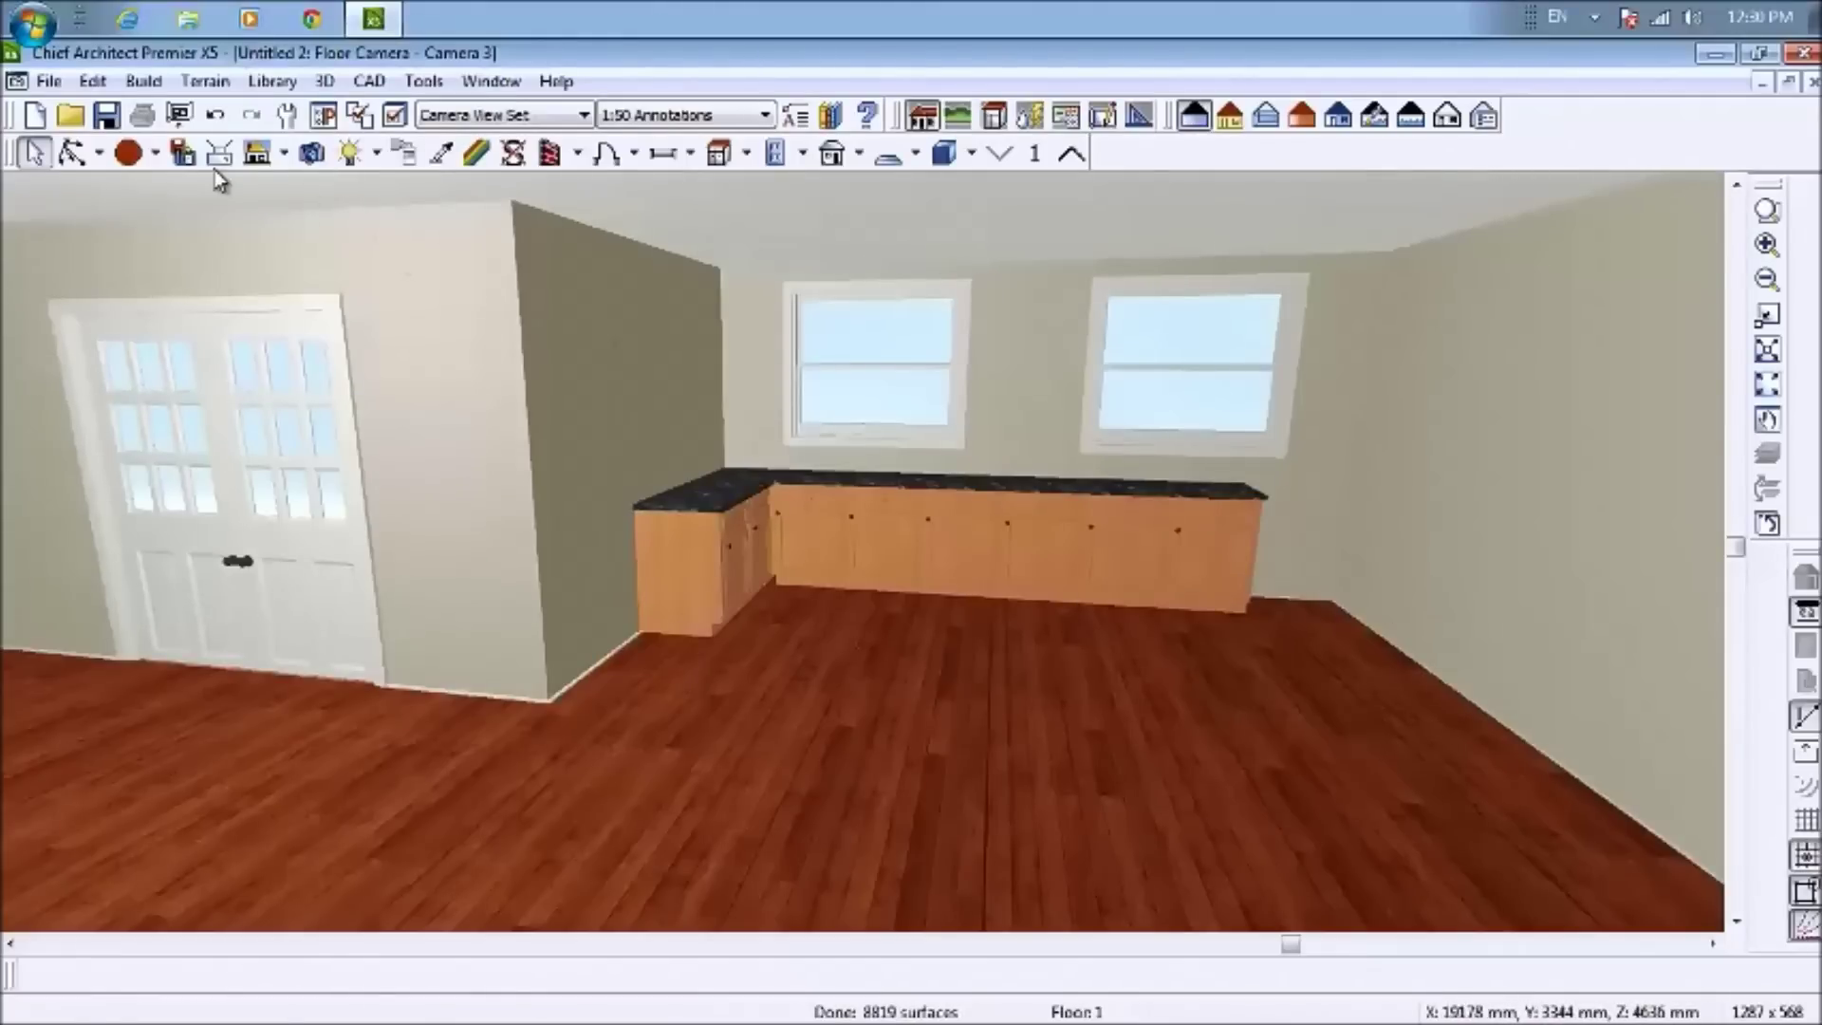
Add a base cabinet and a corner cabinet wrapping the counter onto the right wall
{"action": "left_click", "coordinate": [716, 158]}
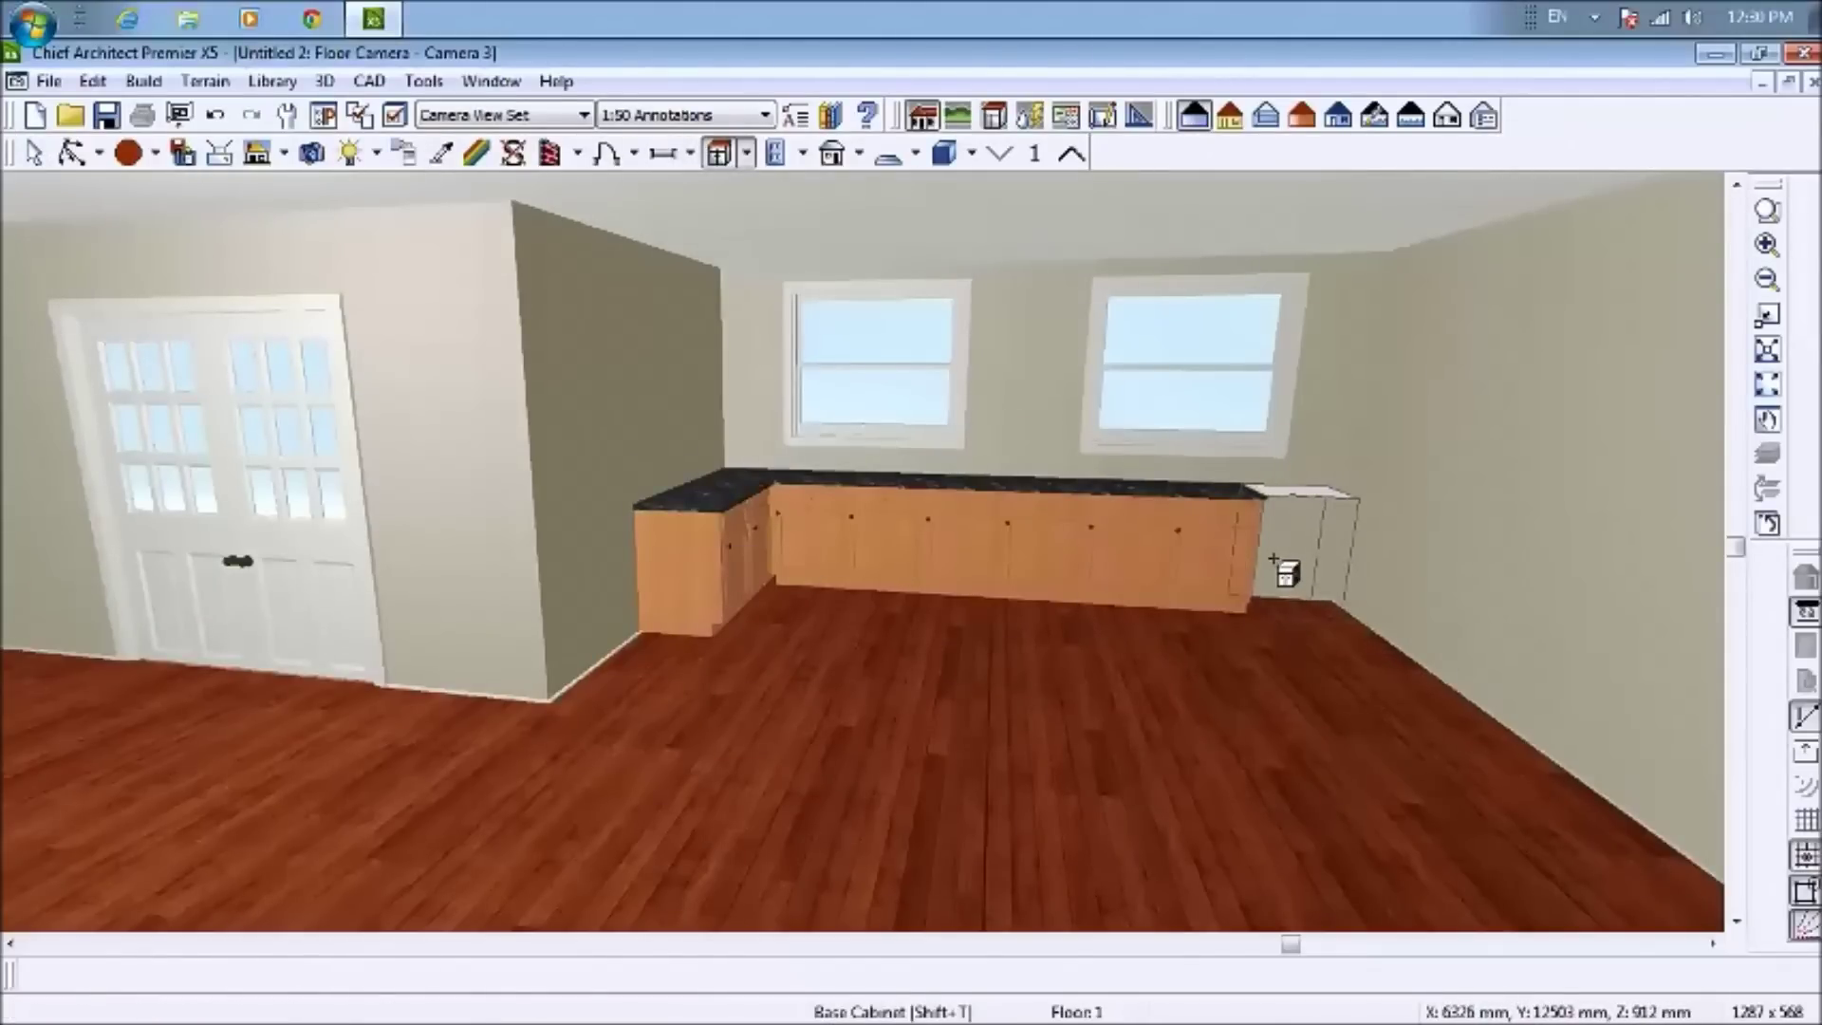
{"action": "left_click", "coordinate": [1274, 560]}
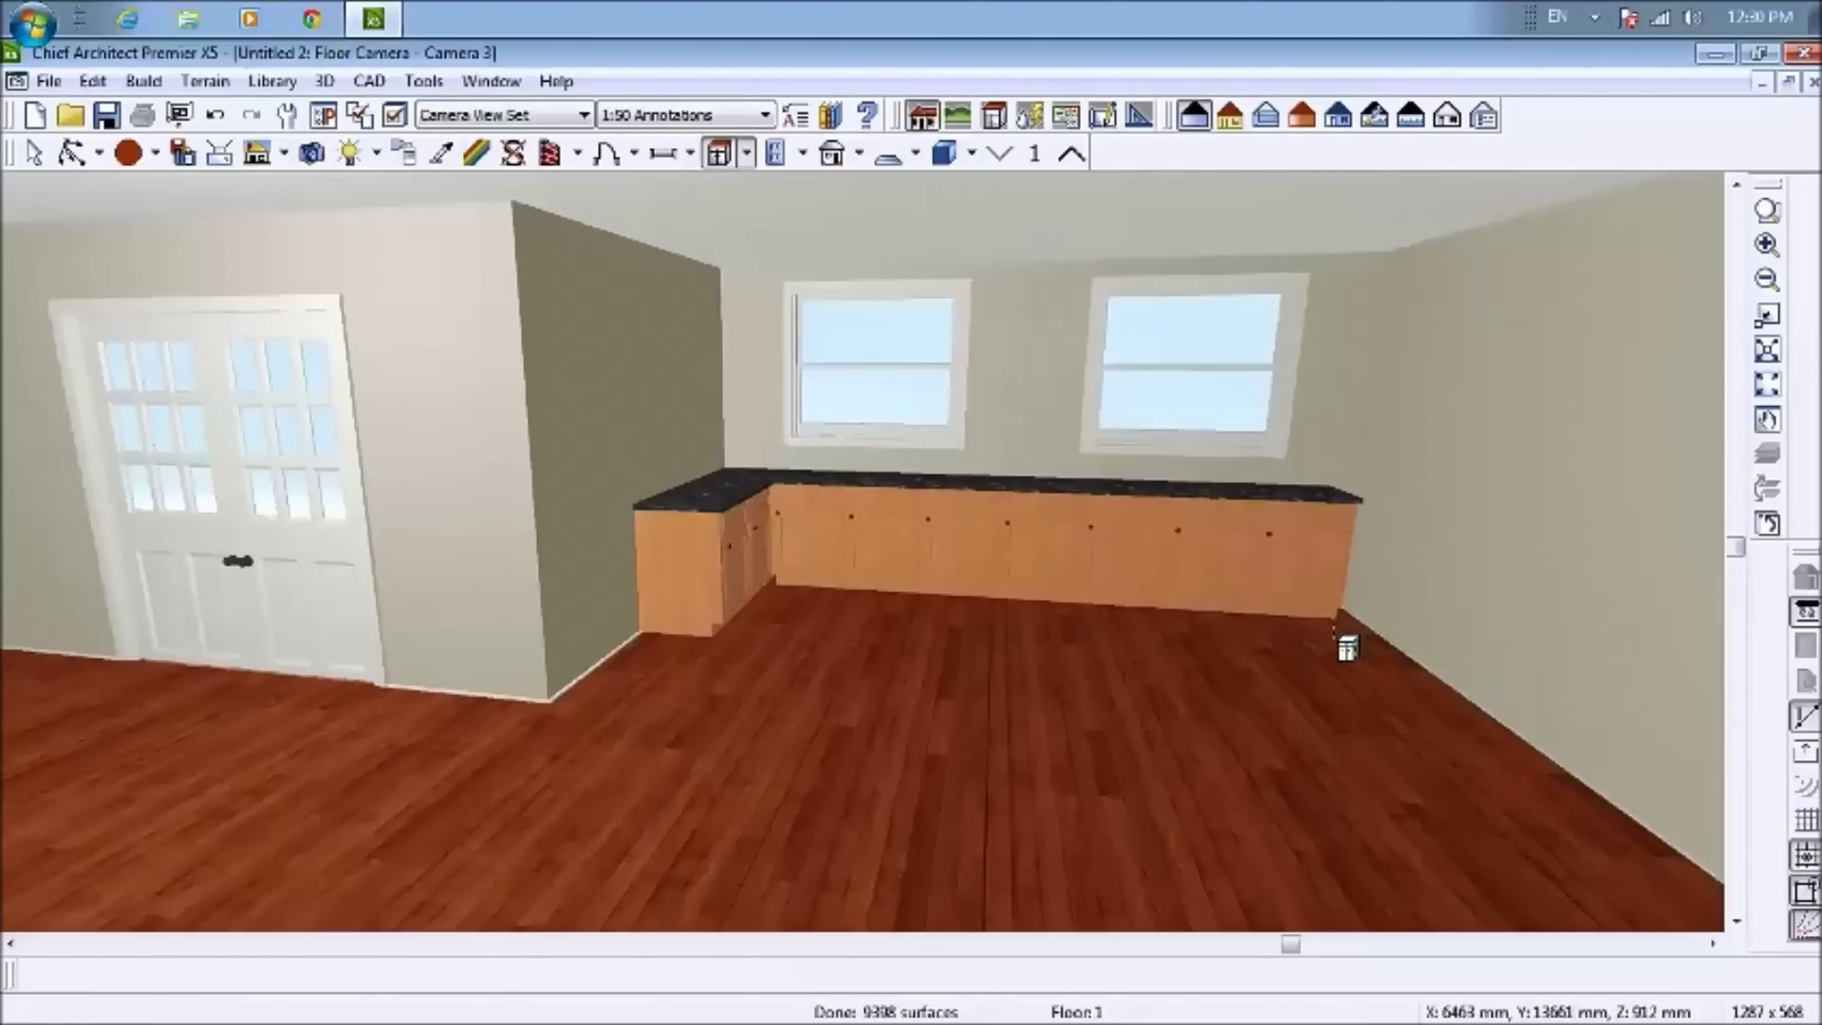
{"action": "left_click", "coordinate": [1350, 653]}
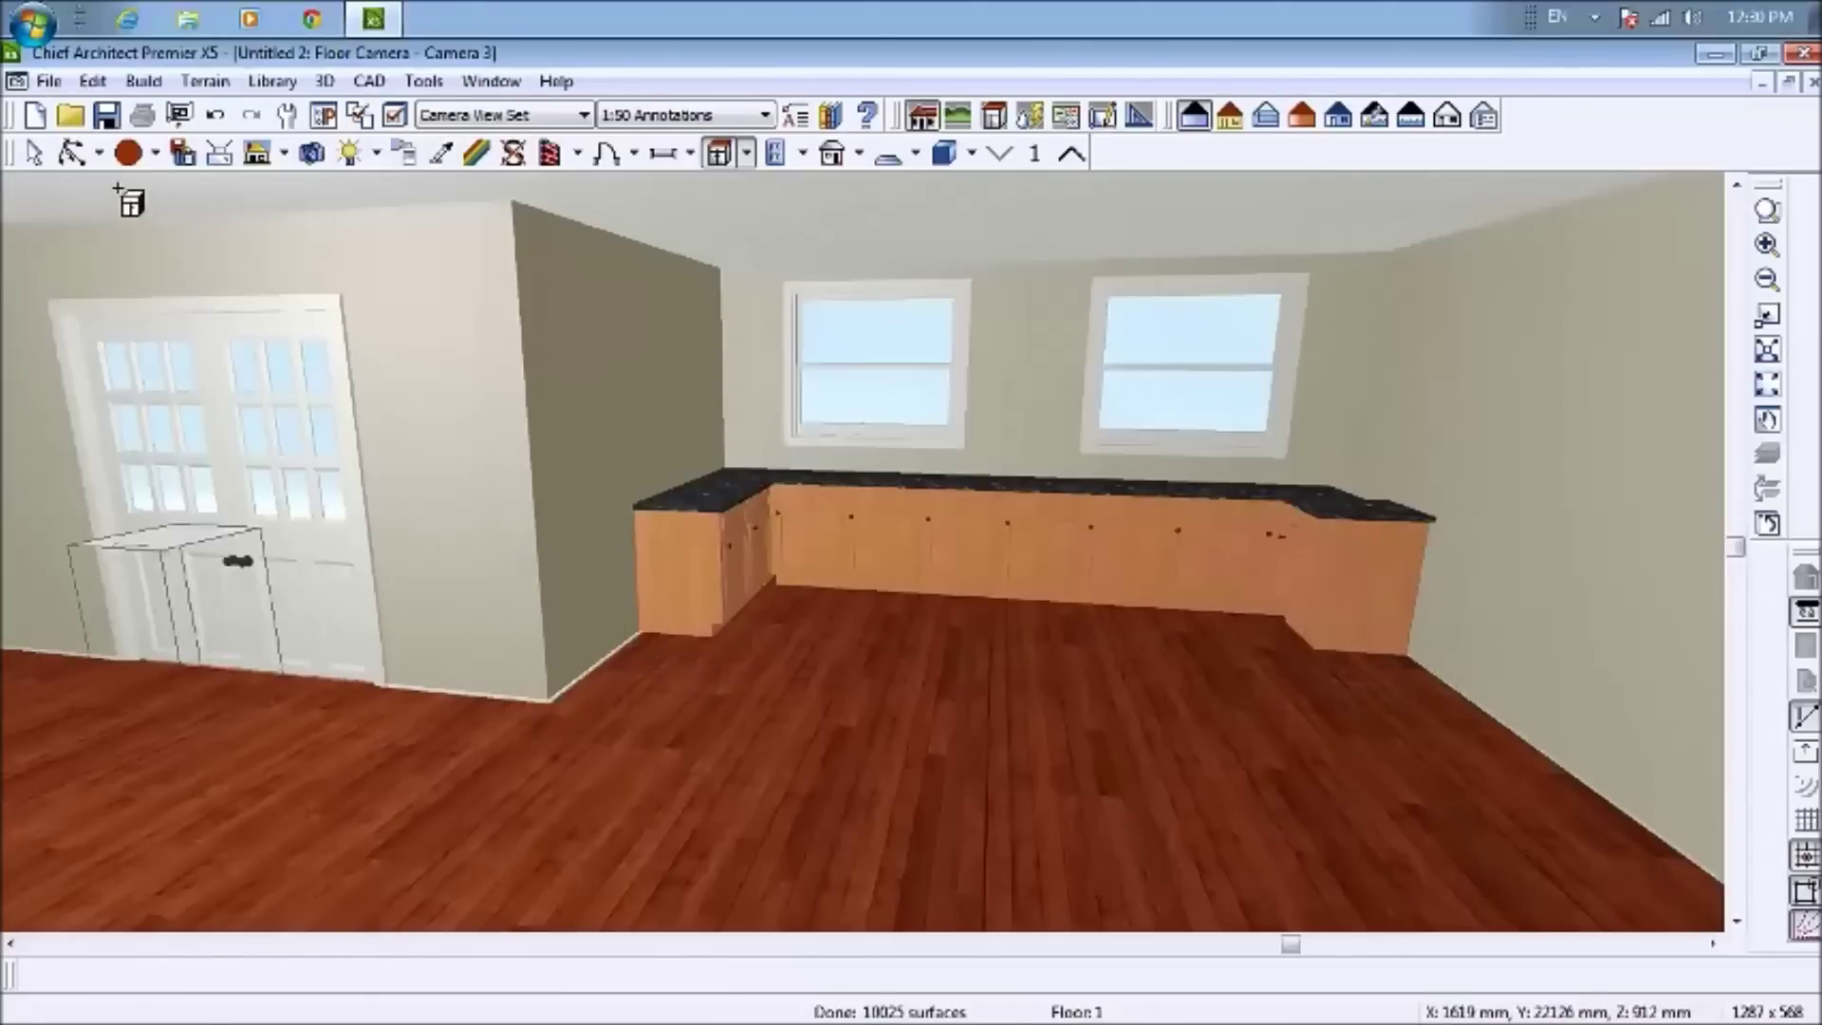
{"action": "left_click", "coordinate": [34, 153]}
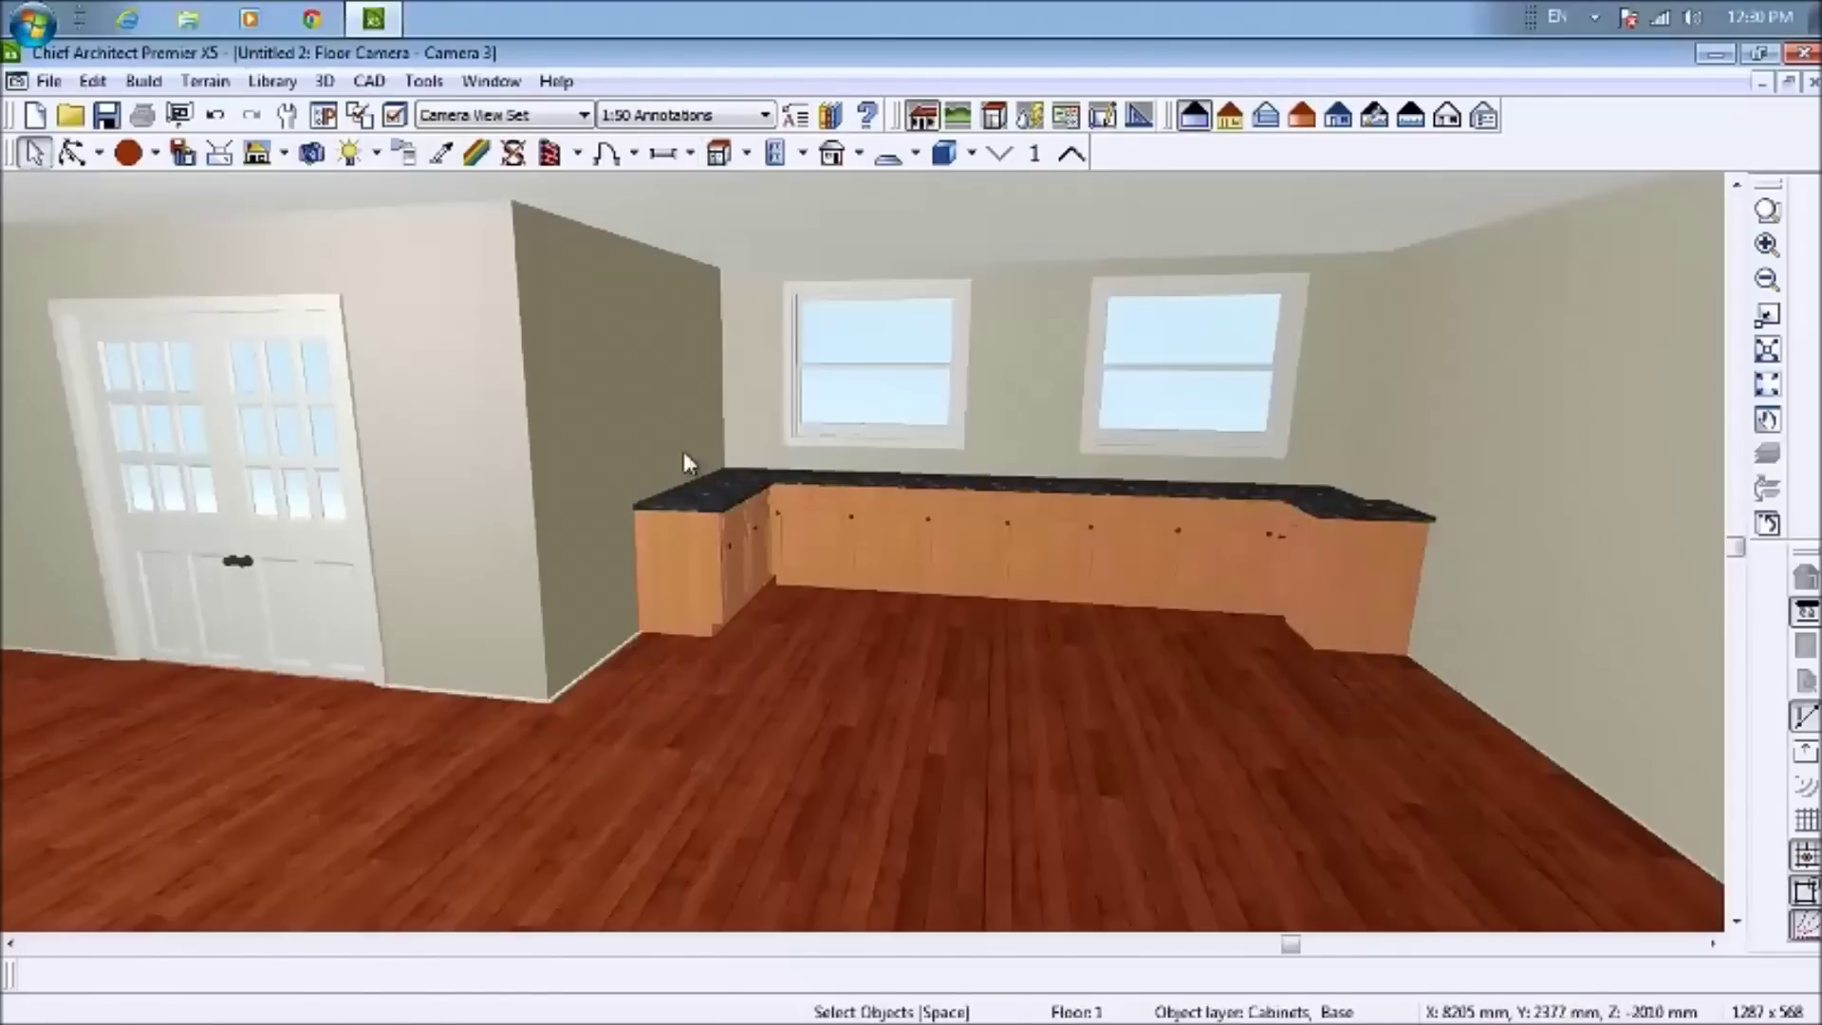
{"action": "left_click", "coordinate": [71, 153]}
{"action": "left_click_drag", "start_coordinate": [1469, 744], "coordinate": [1176, 490]}
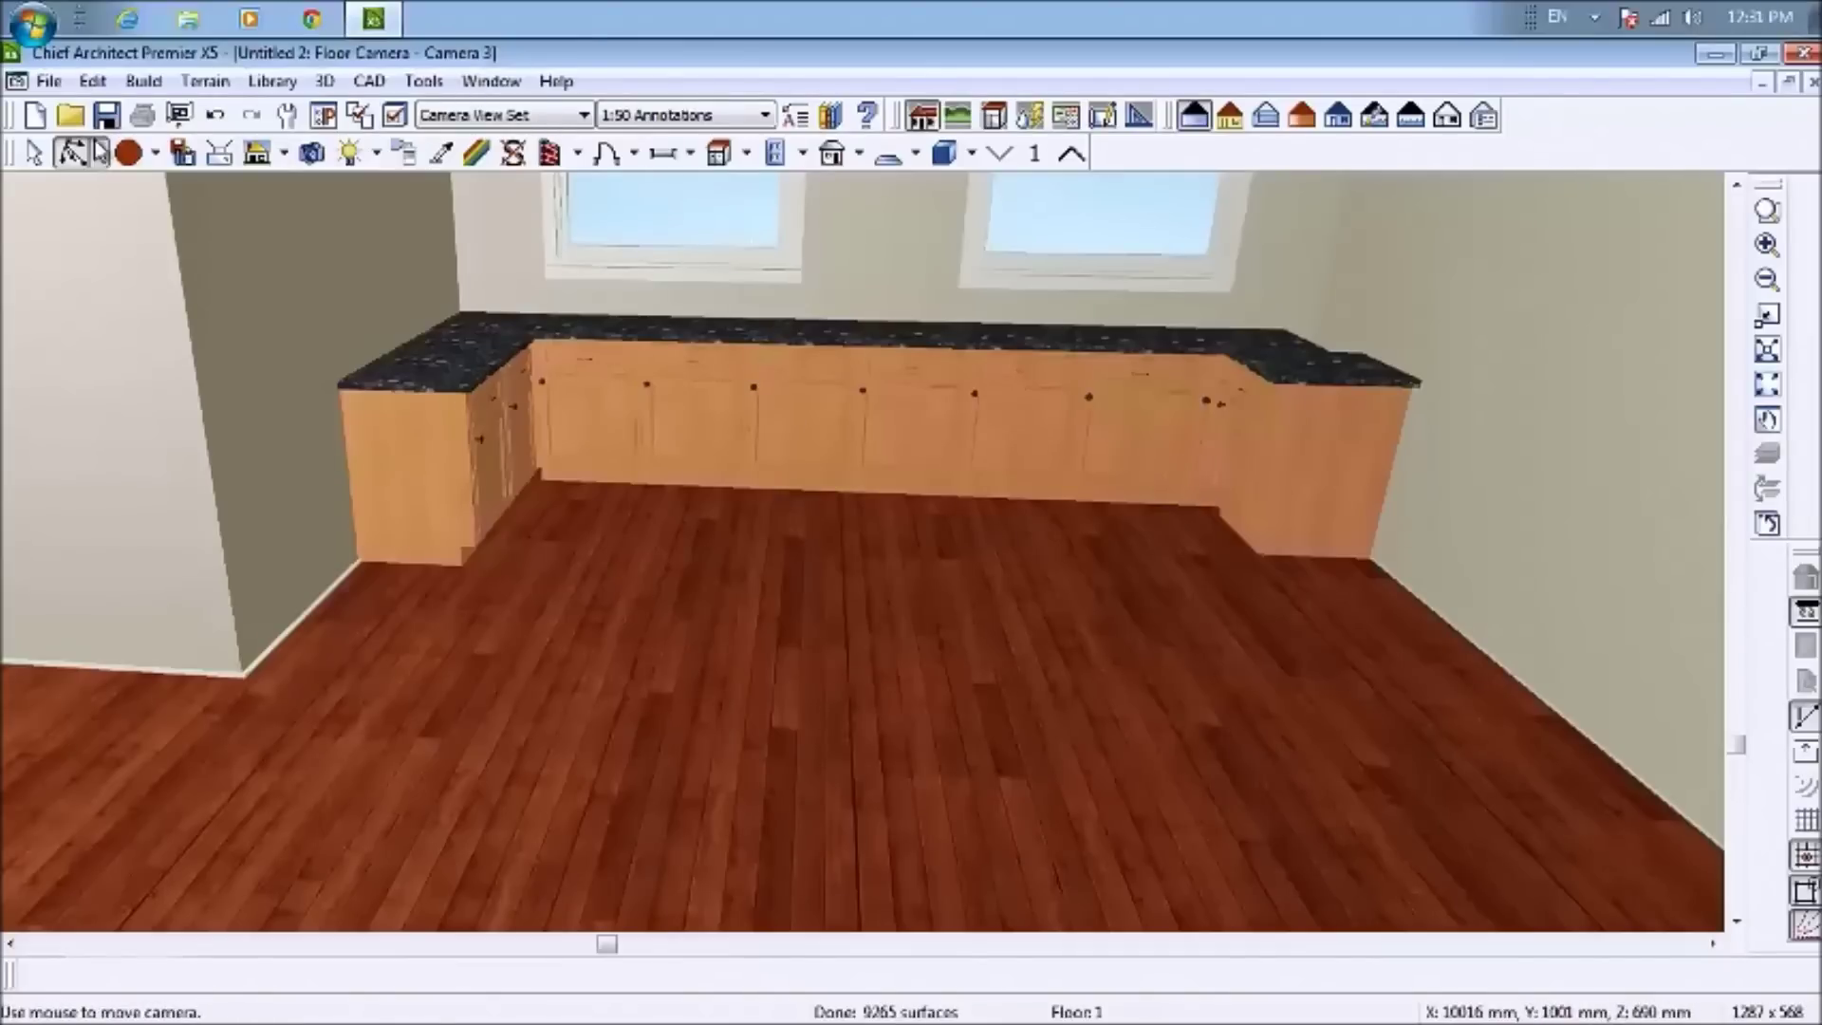
Enlarge the left window above the counter to 1500 mm wide, 1260 mm tall, with 1340 mm sill
{"action": "left_click", "coordinate": [33, 153]}
{"action": "left_click", "coordinate": [664, 228]}
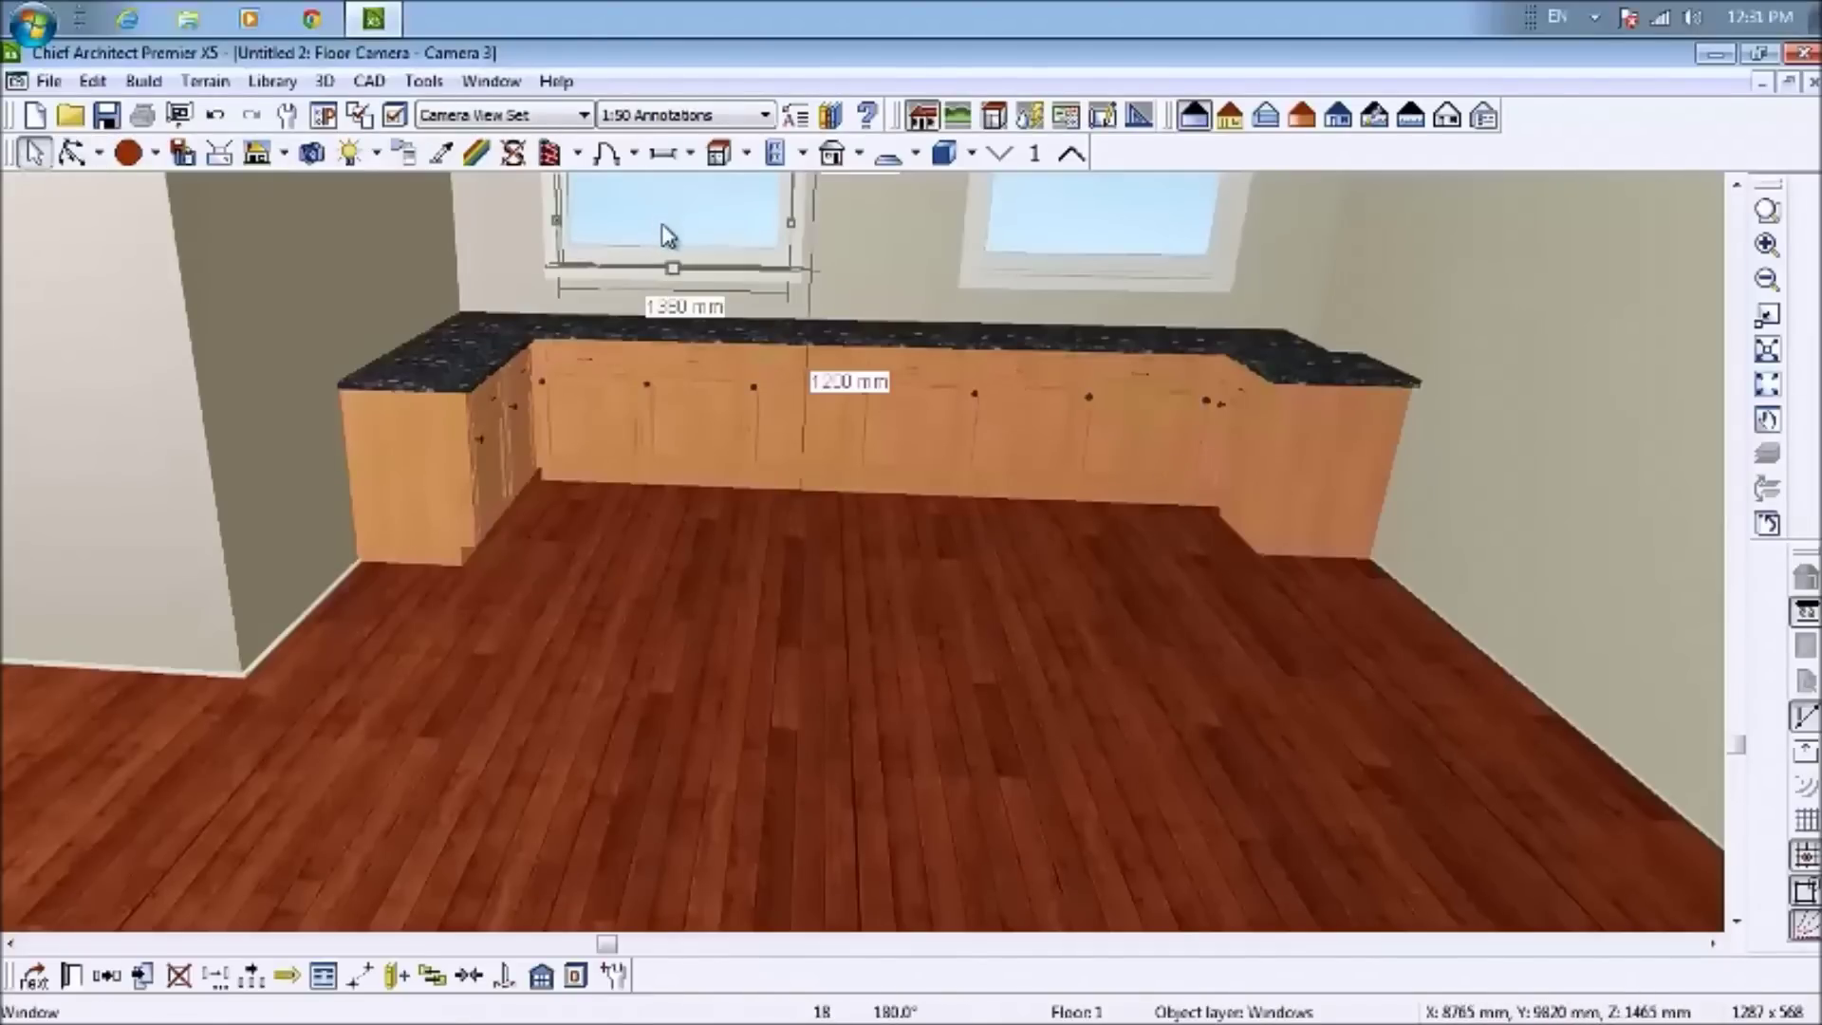
{"action": "scroll", "coordinate": [897, 272], "scroll_direction": "down", "scroll_amount": 1}
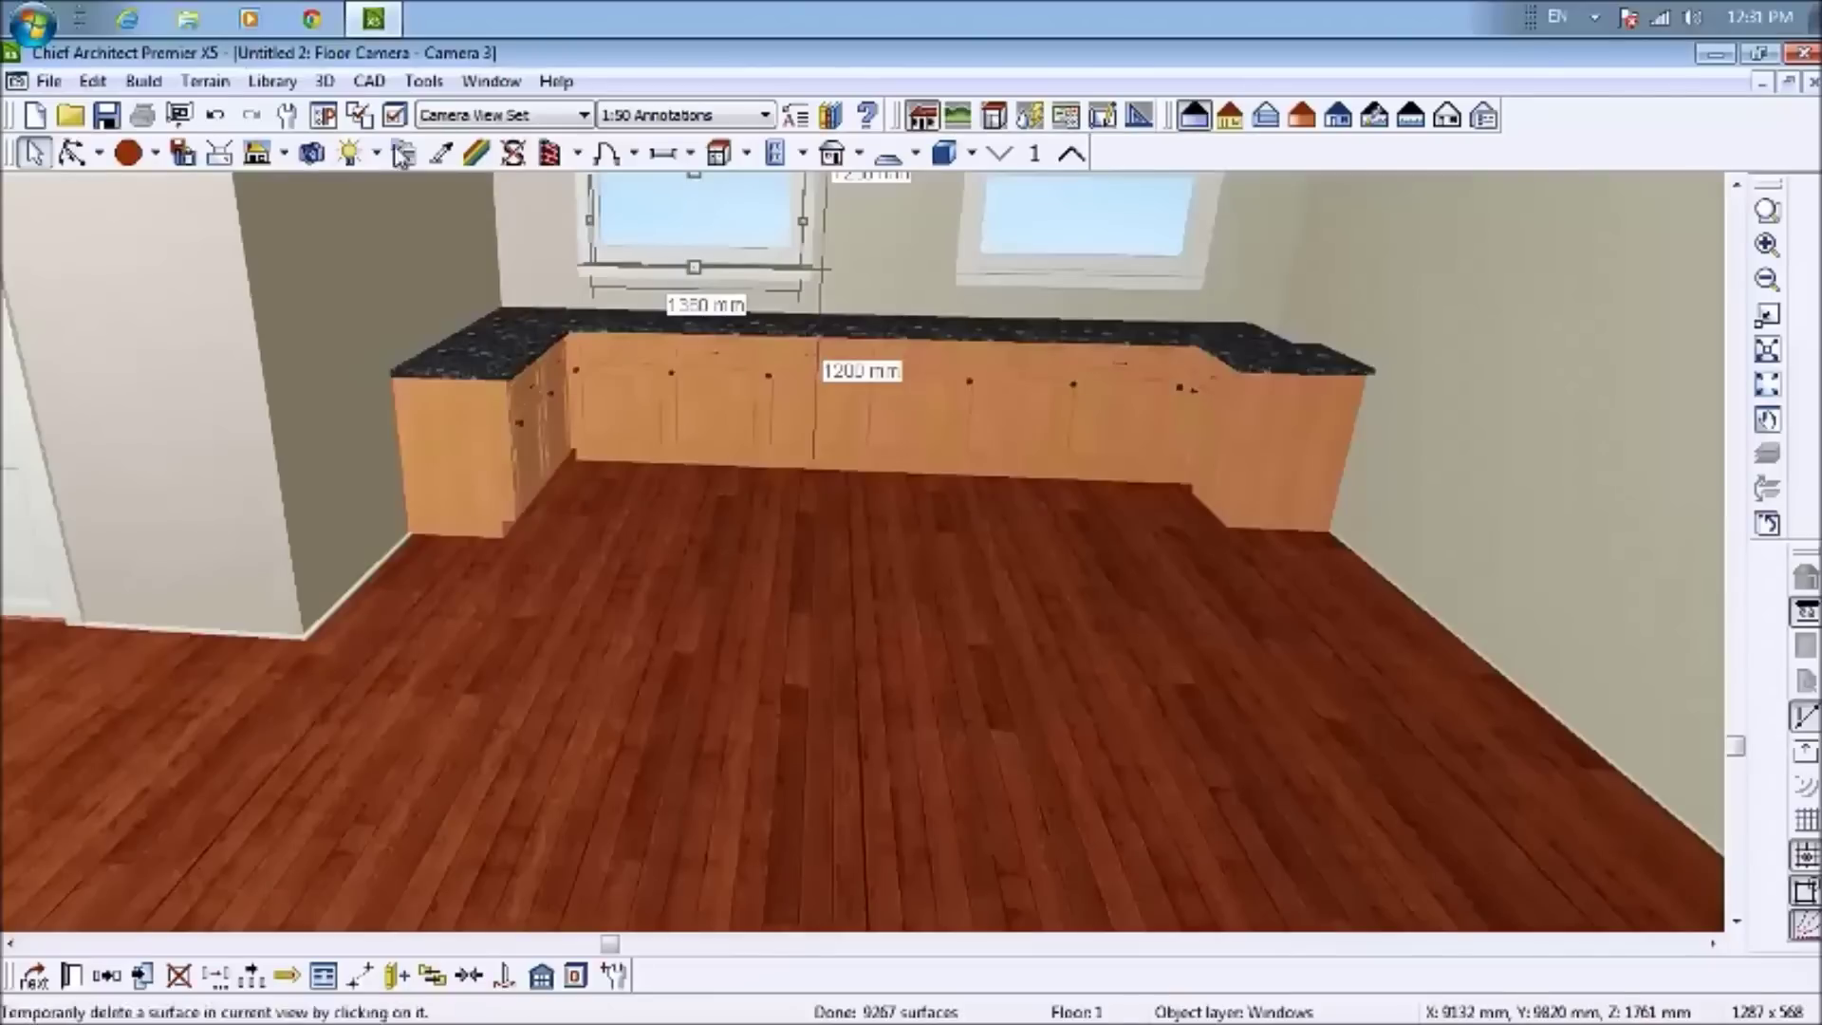
{"action": "left_click", "coordinate": [73, 163]}
{"action": "scroll", "coordinate": [870, 350], "scroll_direction": "down", "scroll_amount": 1}
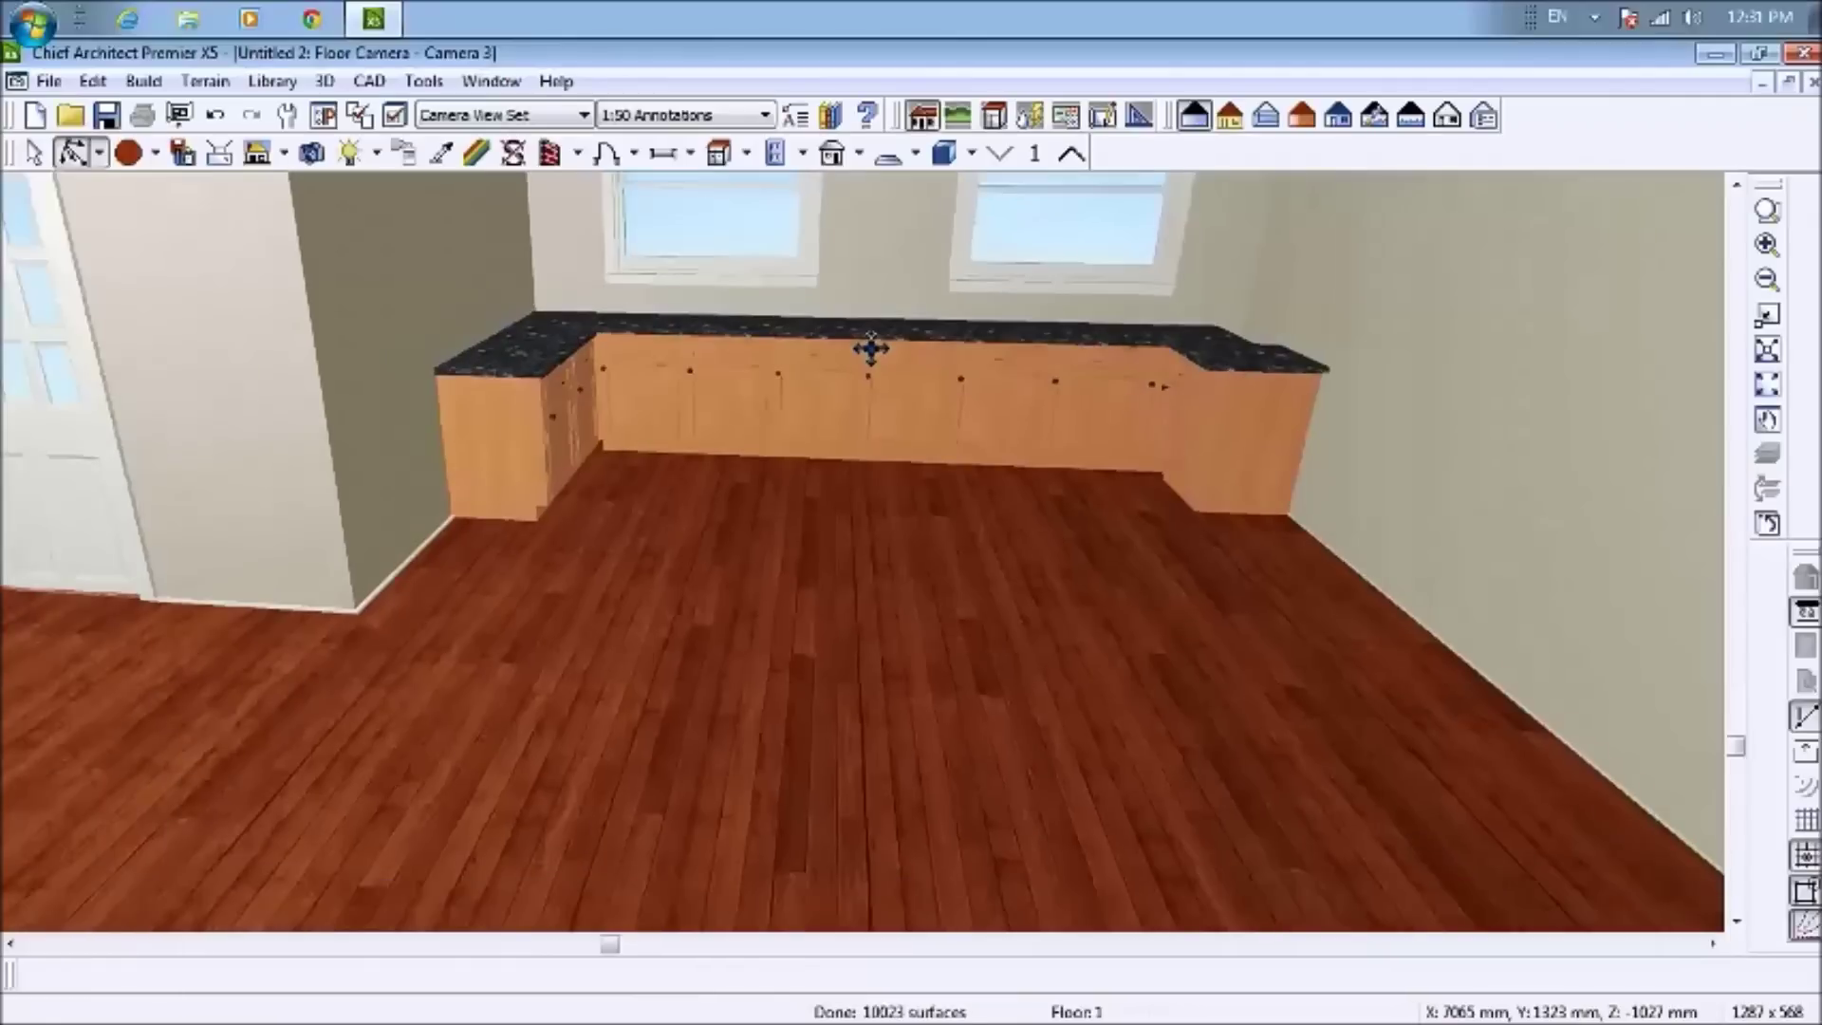
{"action": "scroll", "coordinate": [870, 350], "scroll_direction": "down", "scroll_amount": 1}
{"action": "scroll", "coordinate": [866, 350], "scroll_direction": "down", "scroll_amount": 2}
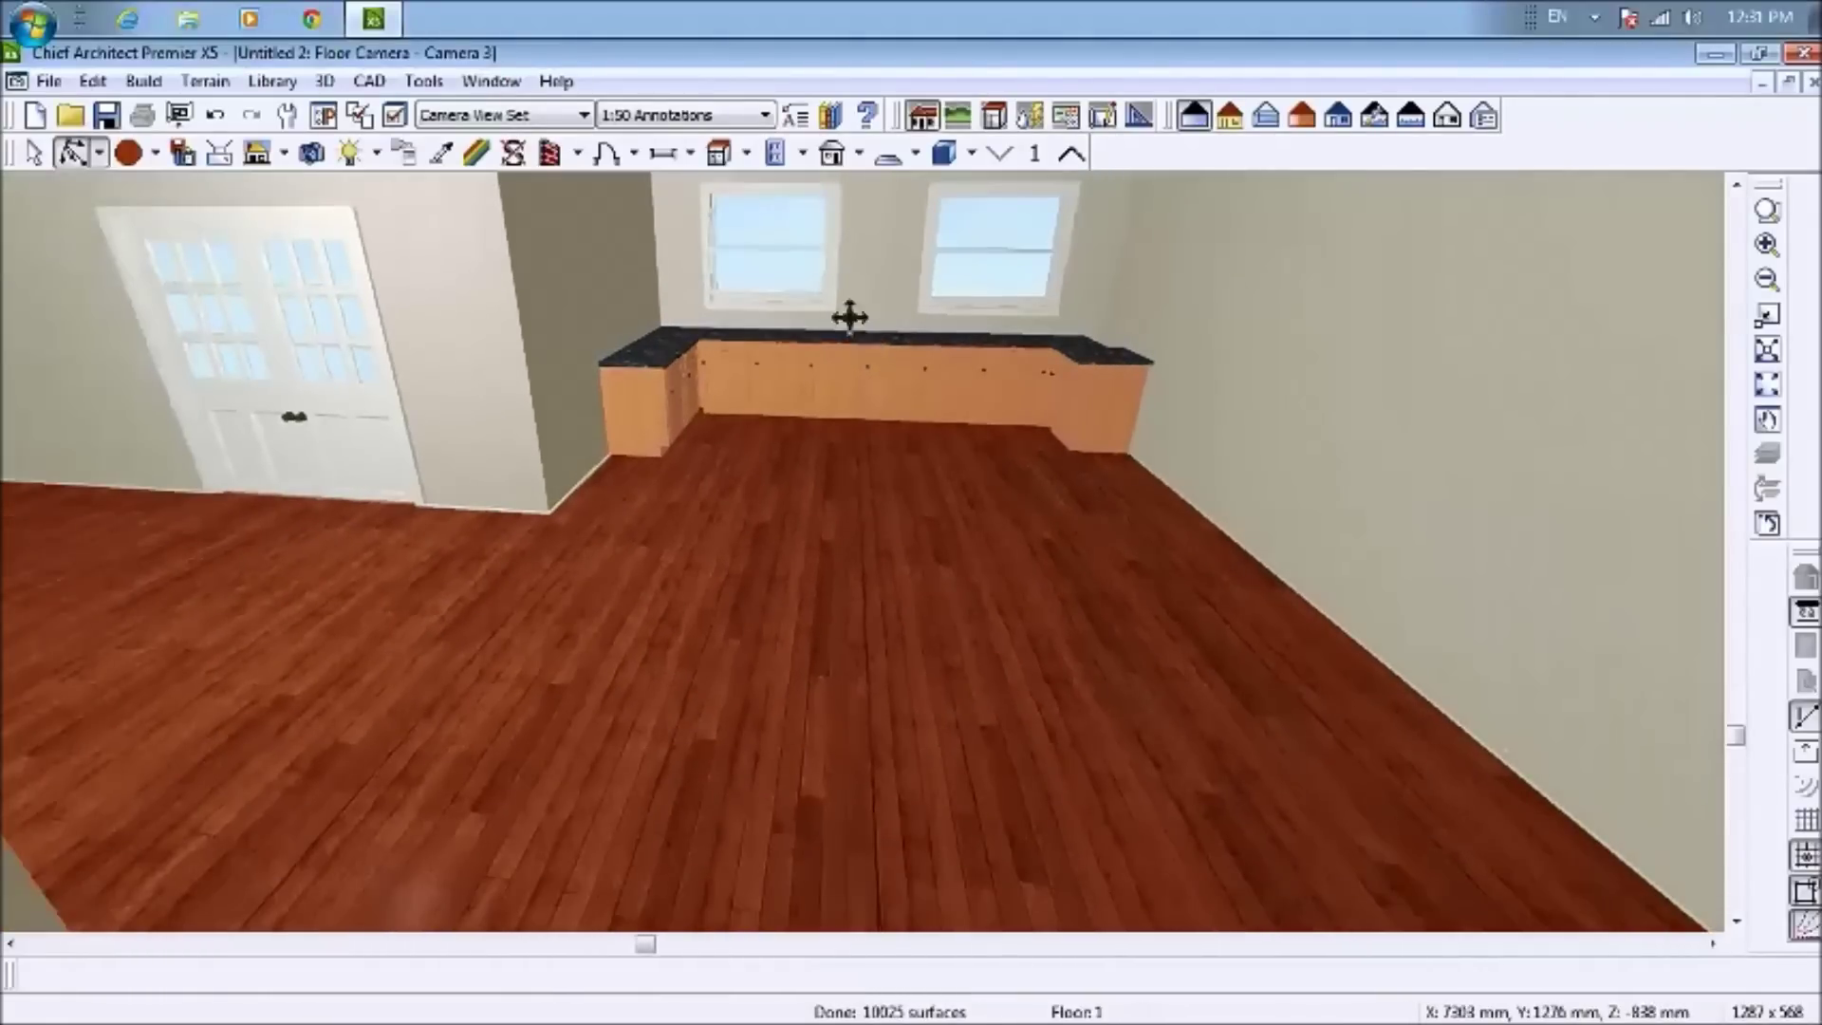
{"action": "scroll", "coordinate": [884, 220], "scroll_direction": "up", "scroll_amount": 1}
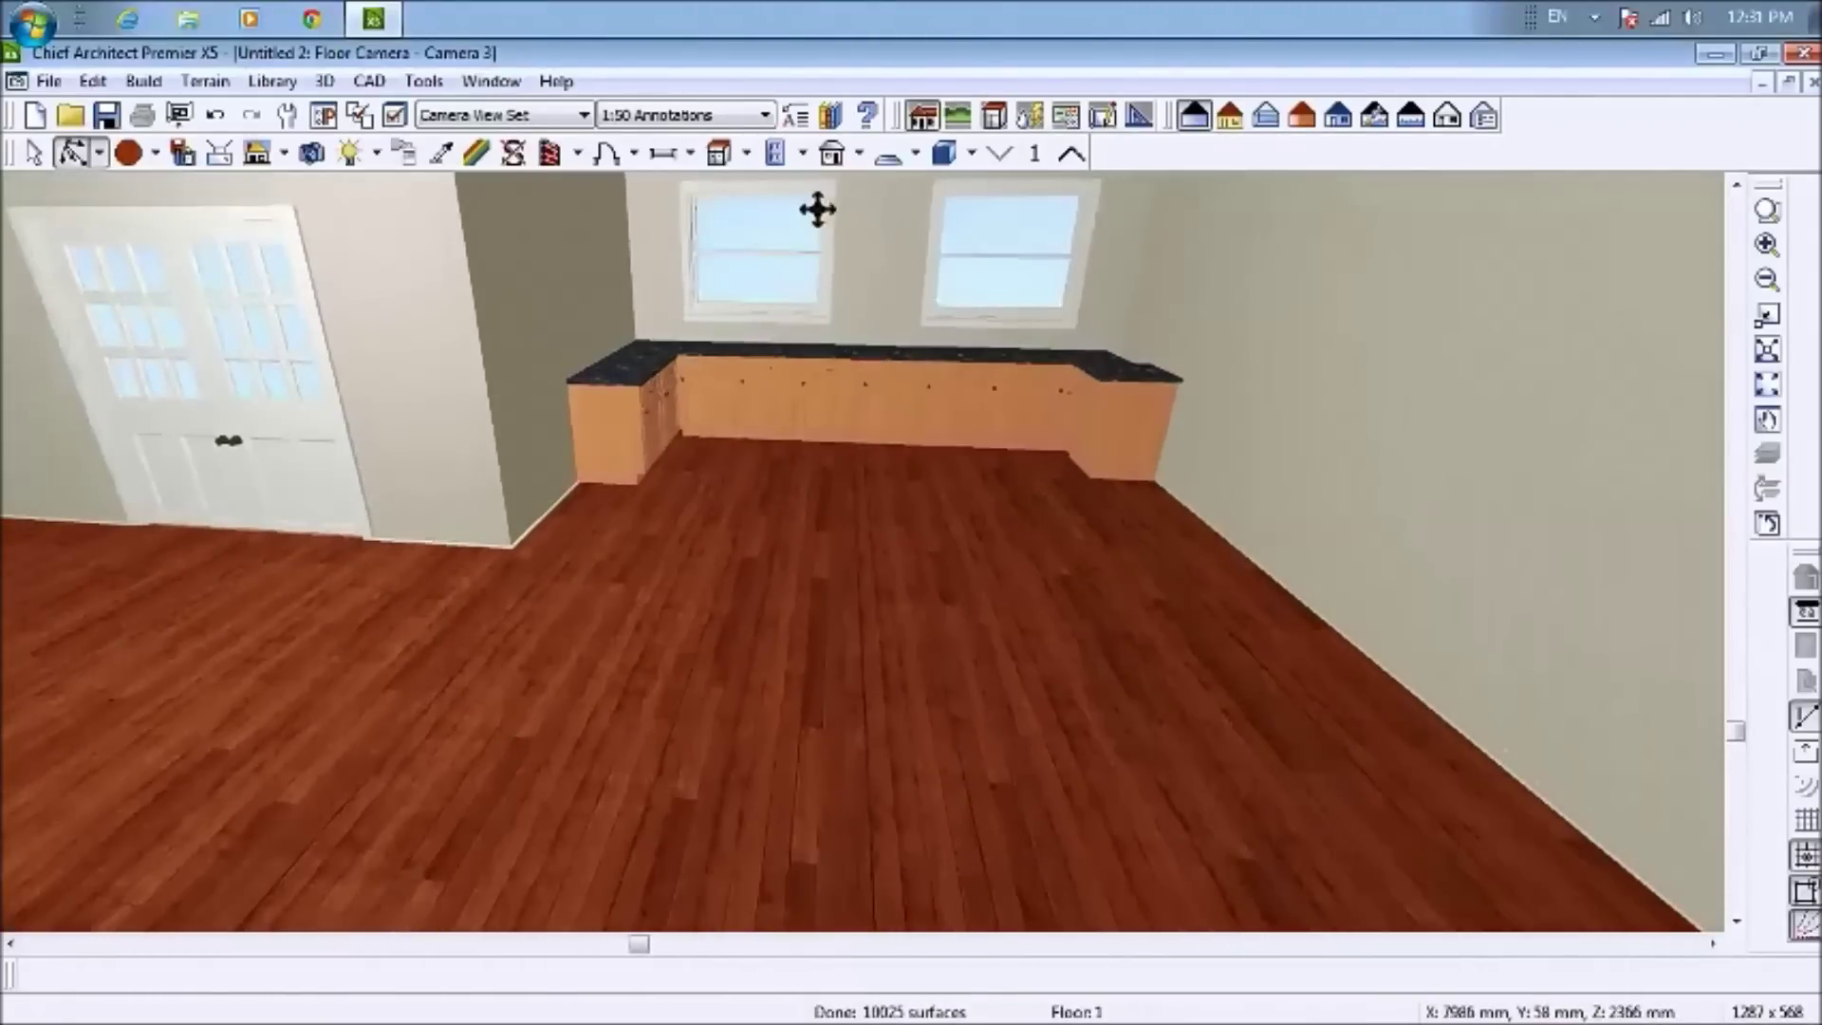
{"action": "left_click", "coordinate": [35, 156]}
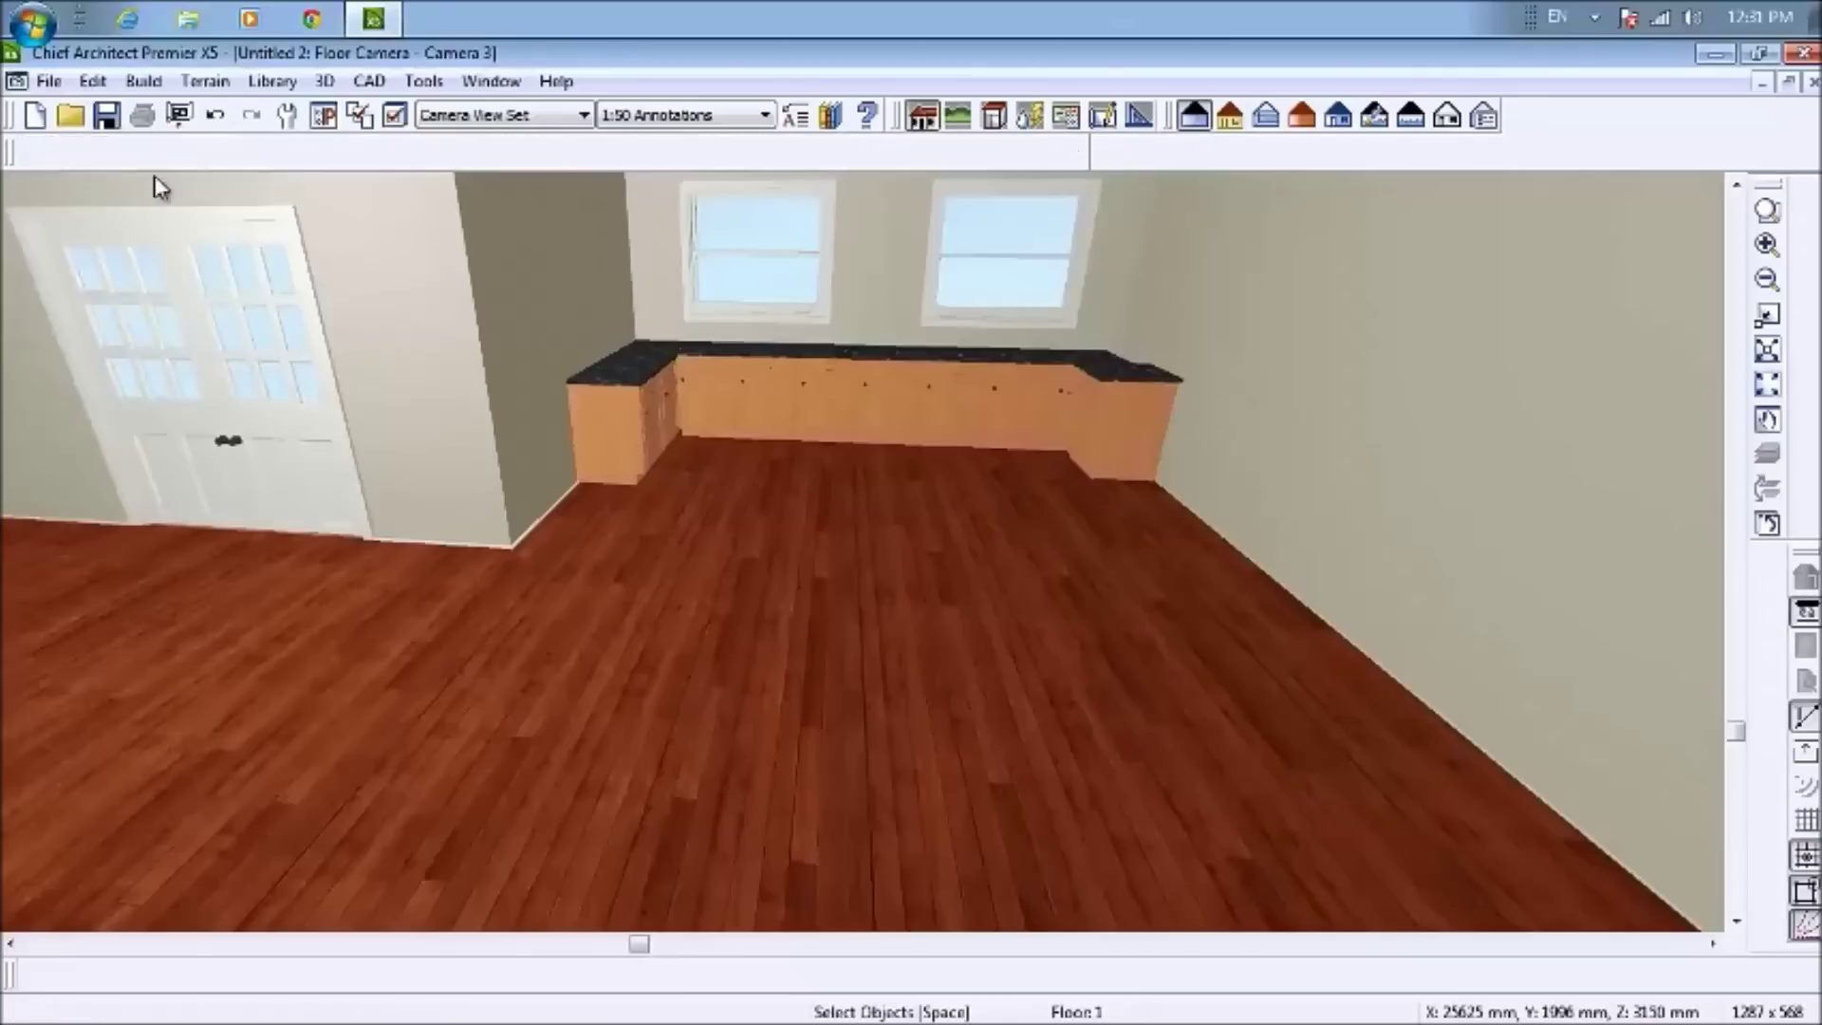
{"action": "left_click", "coordinate": [737, 254]}
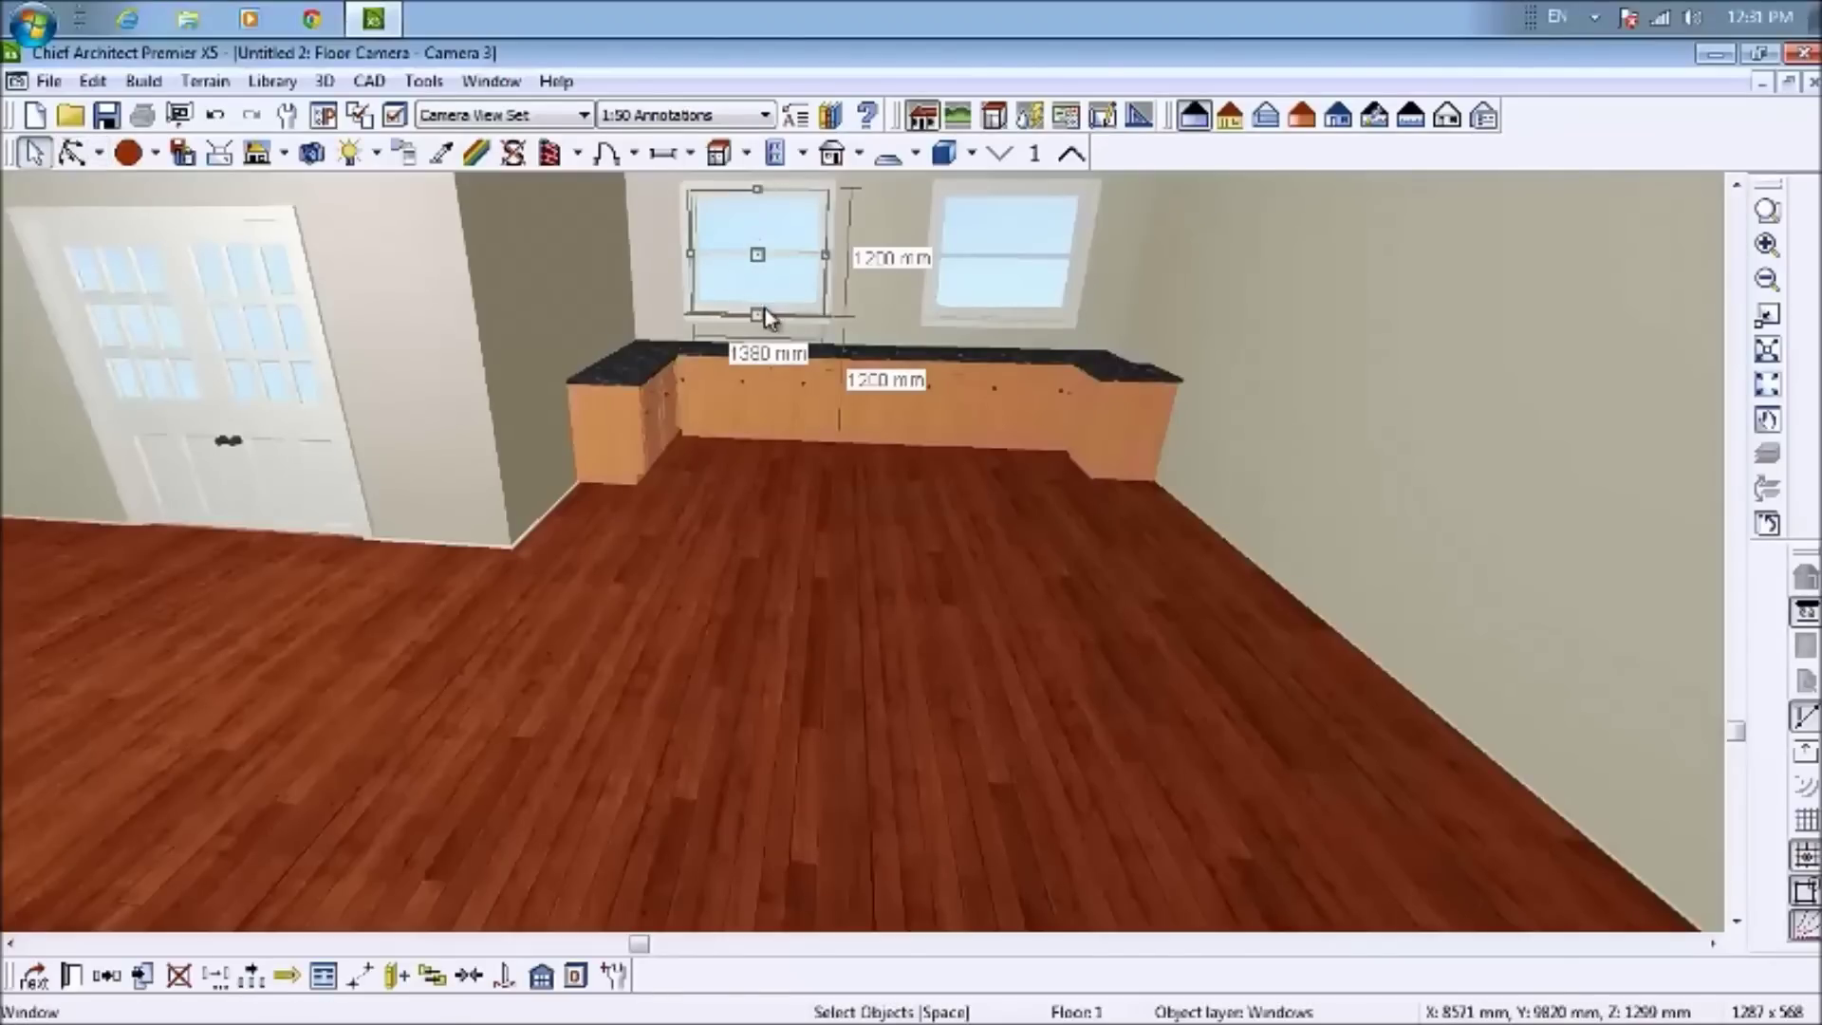
{"action": "left_click_drag", "start_coordinate": [760, 306], "coordinate": [757, 295]}
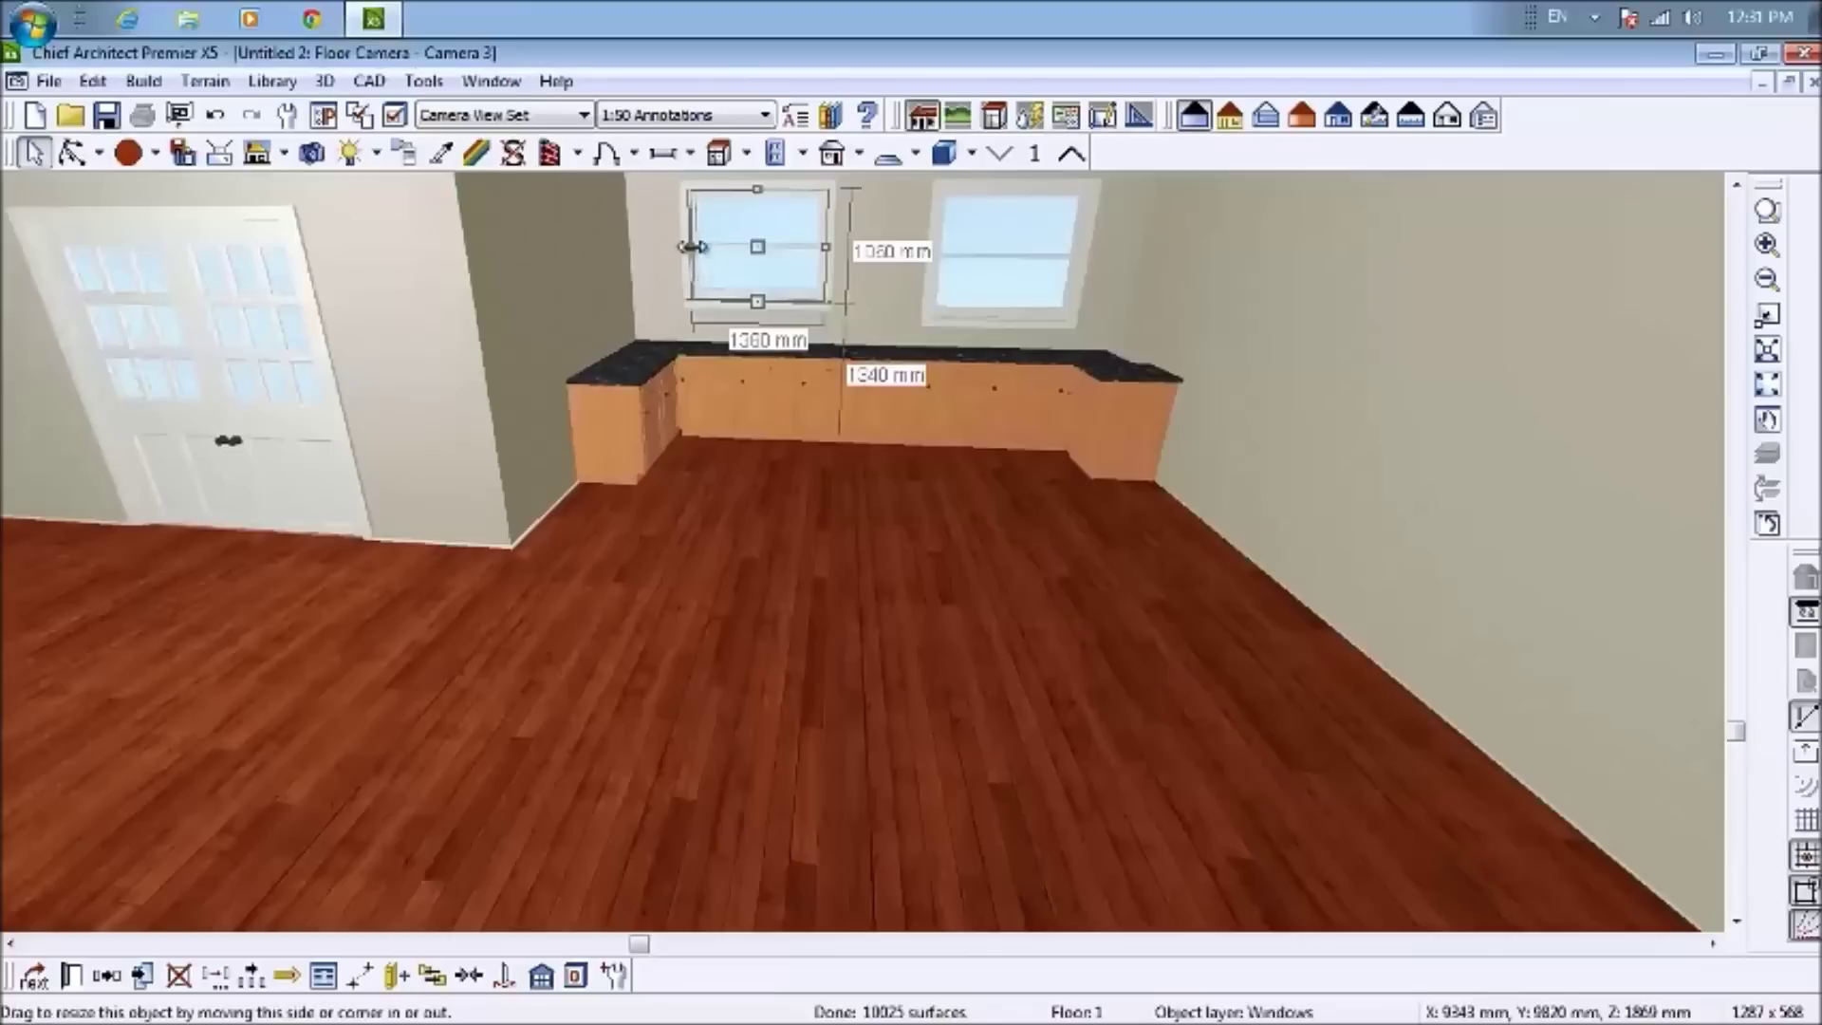
{"action": "left_click_drag", "start_coordinate": [685, 246], "coordinate": [682, 251]}
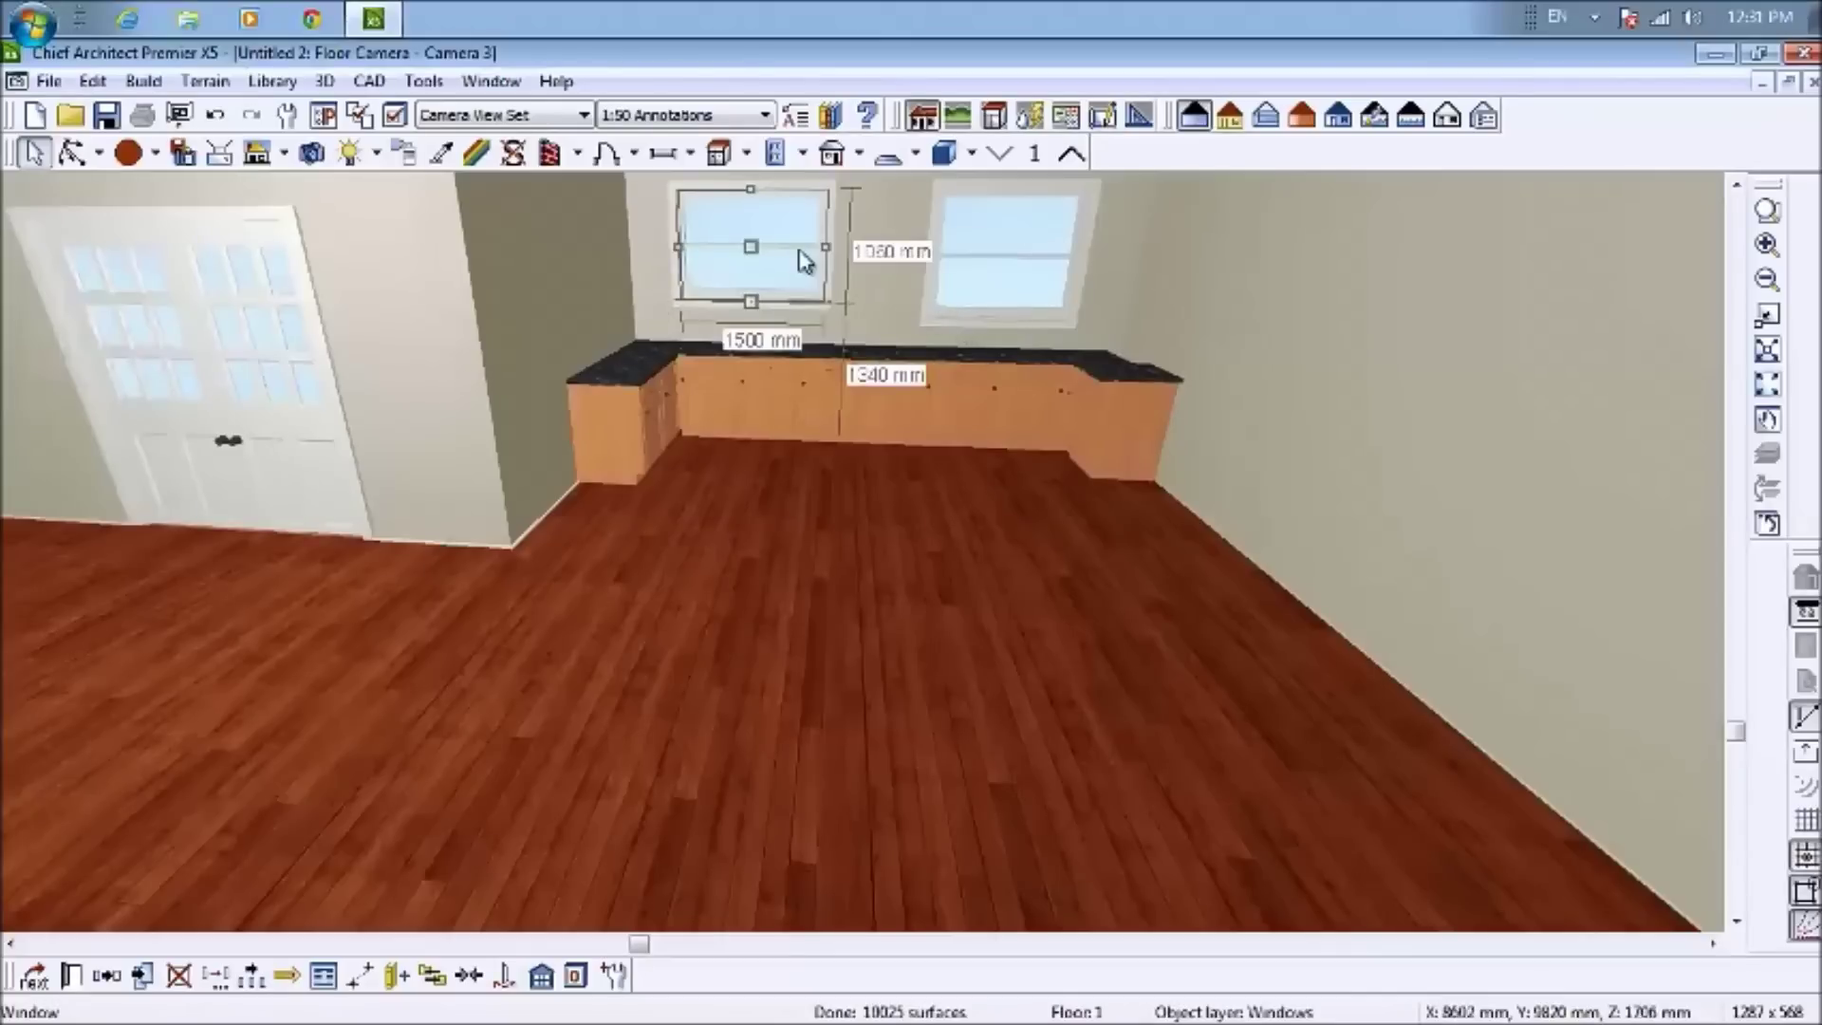
Delete the right window above the counter
{"action": "left_click", "coordinate": [34, 152]}
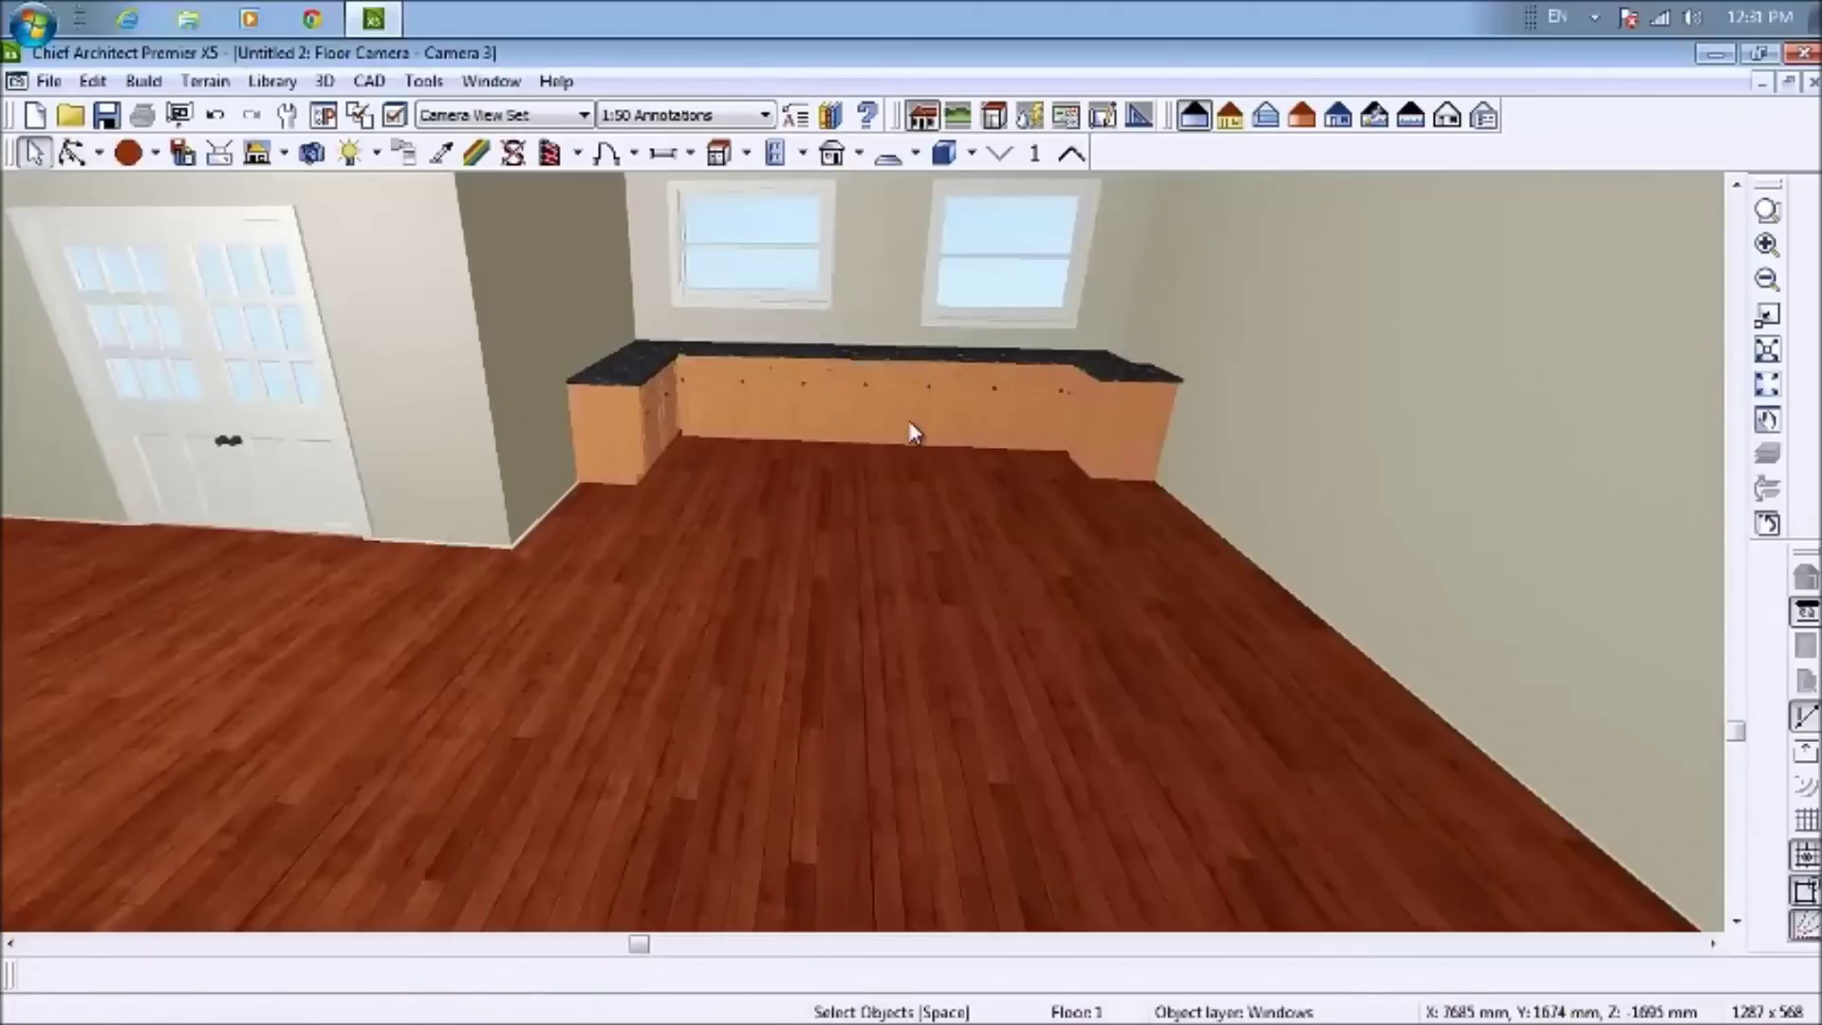
{"action": "scroll", "coordinate": [998, 424], "scroll_direction": "down", "scroll_amount": 1}
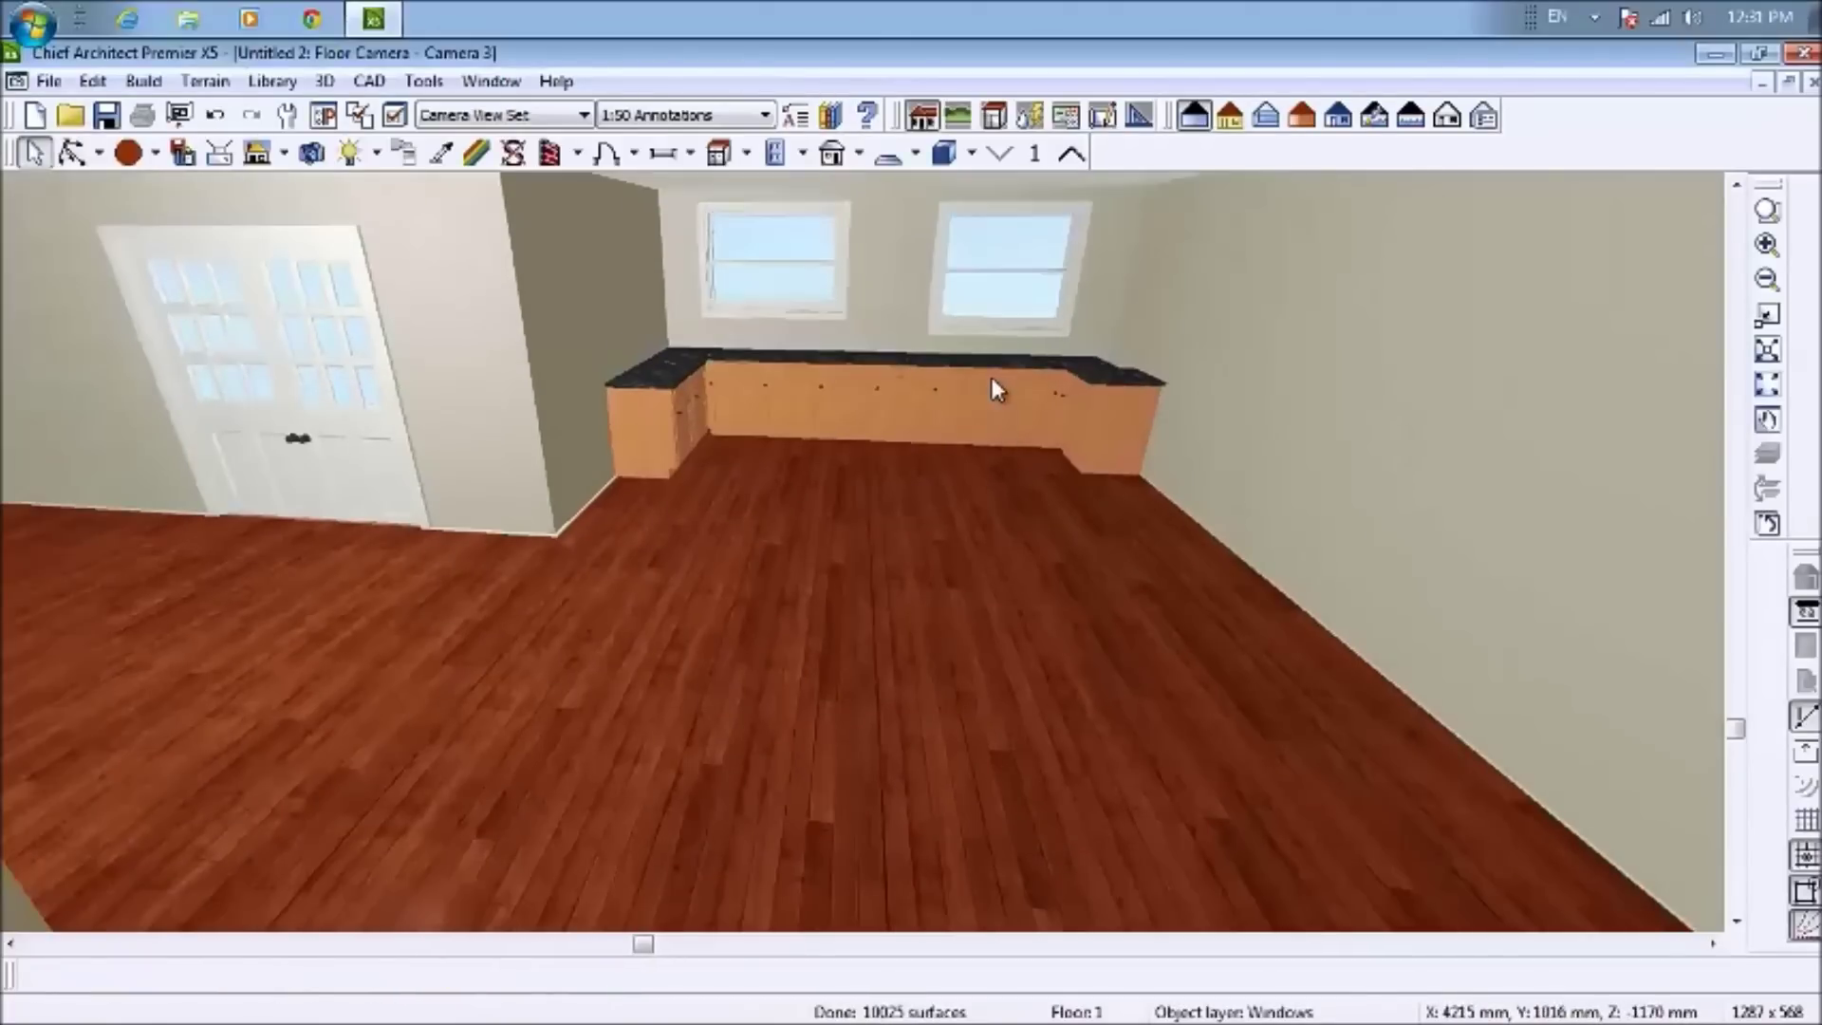
{"action": "scroll", "coordinate": [992, 380], "scroll_direction": "up", "scroll_amount": 1}
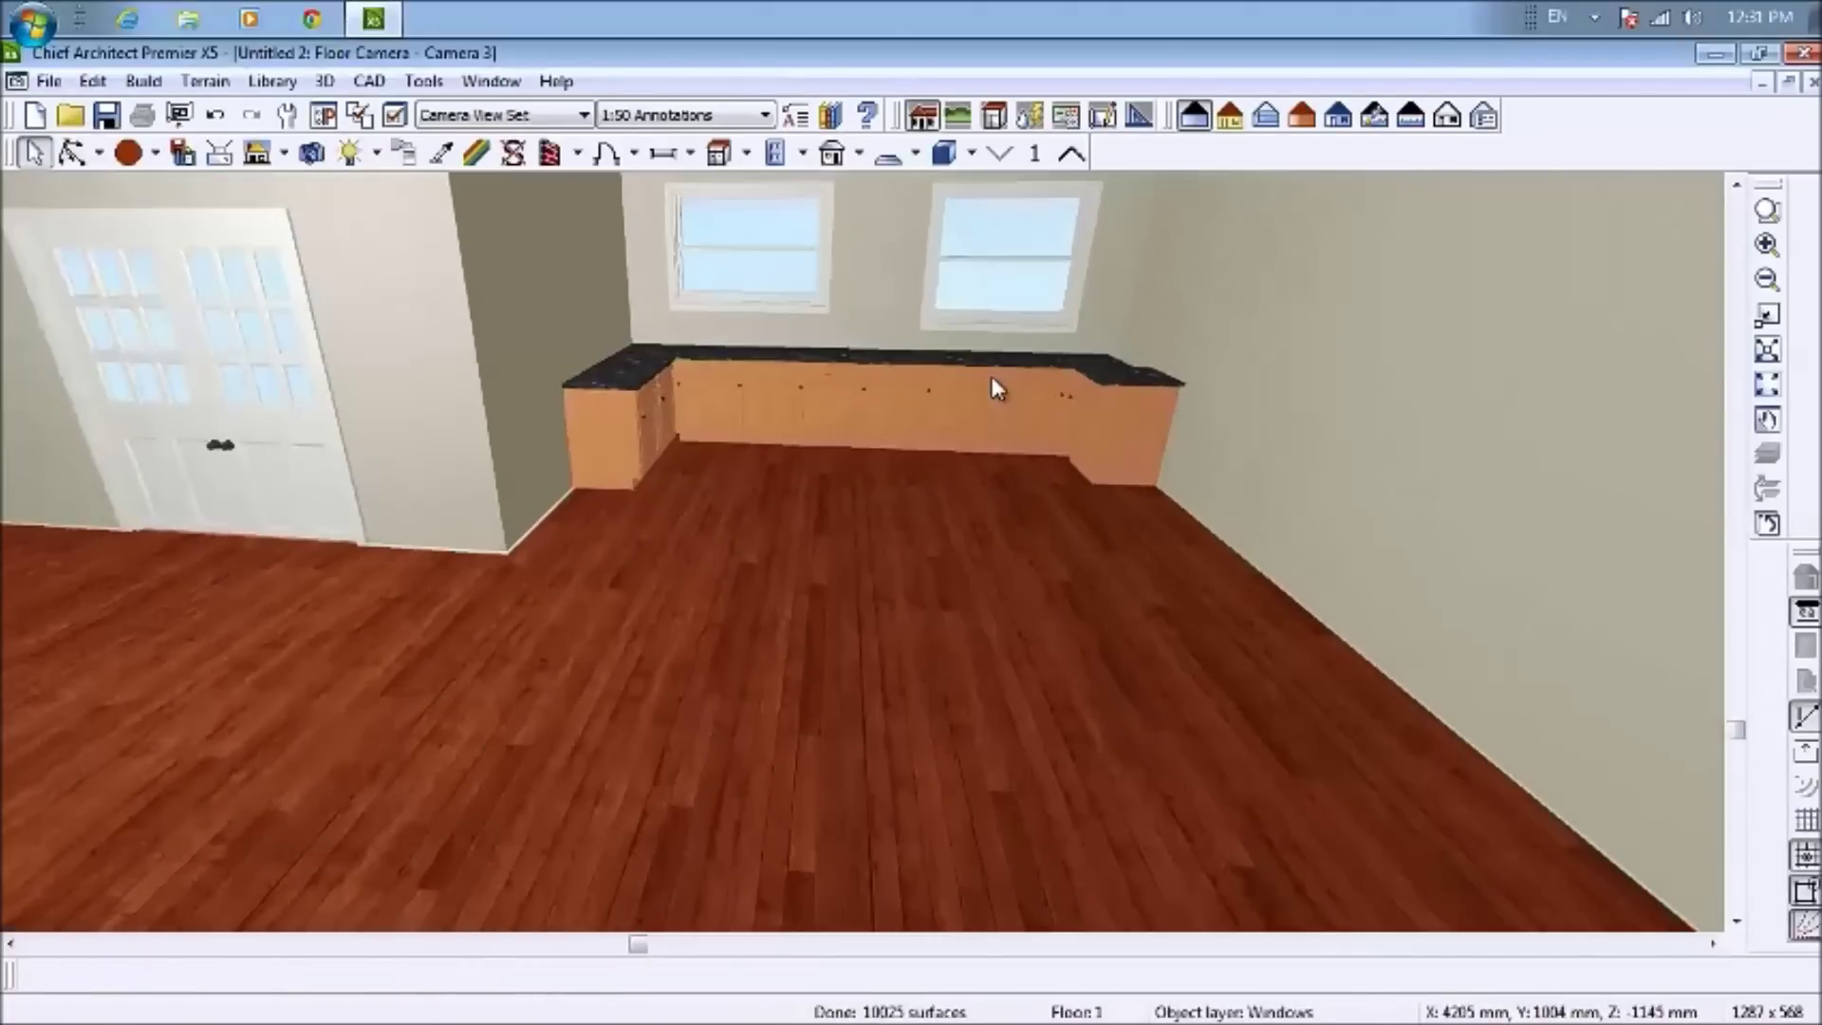
{"action": "left_click", "coordinate": [1021, 249]}
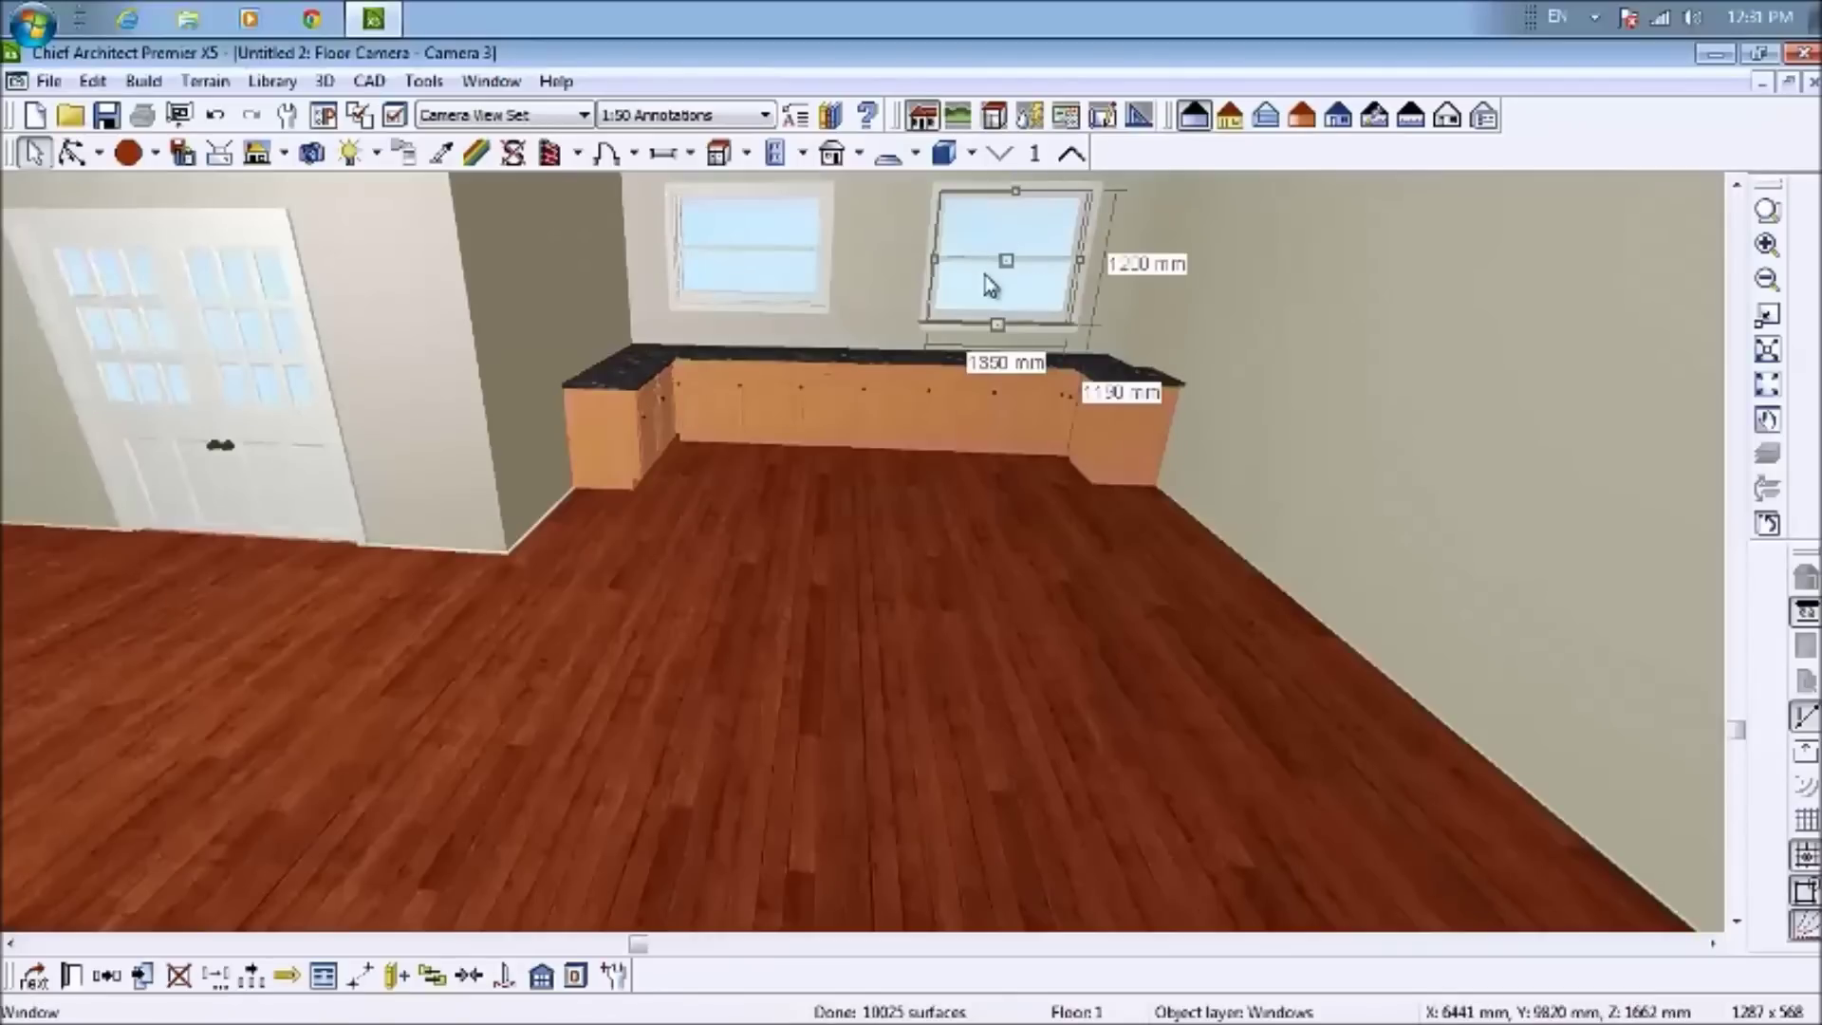
{"action": "key", "text": "Delete"}
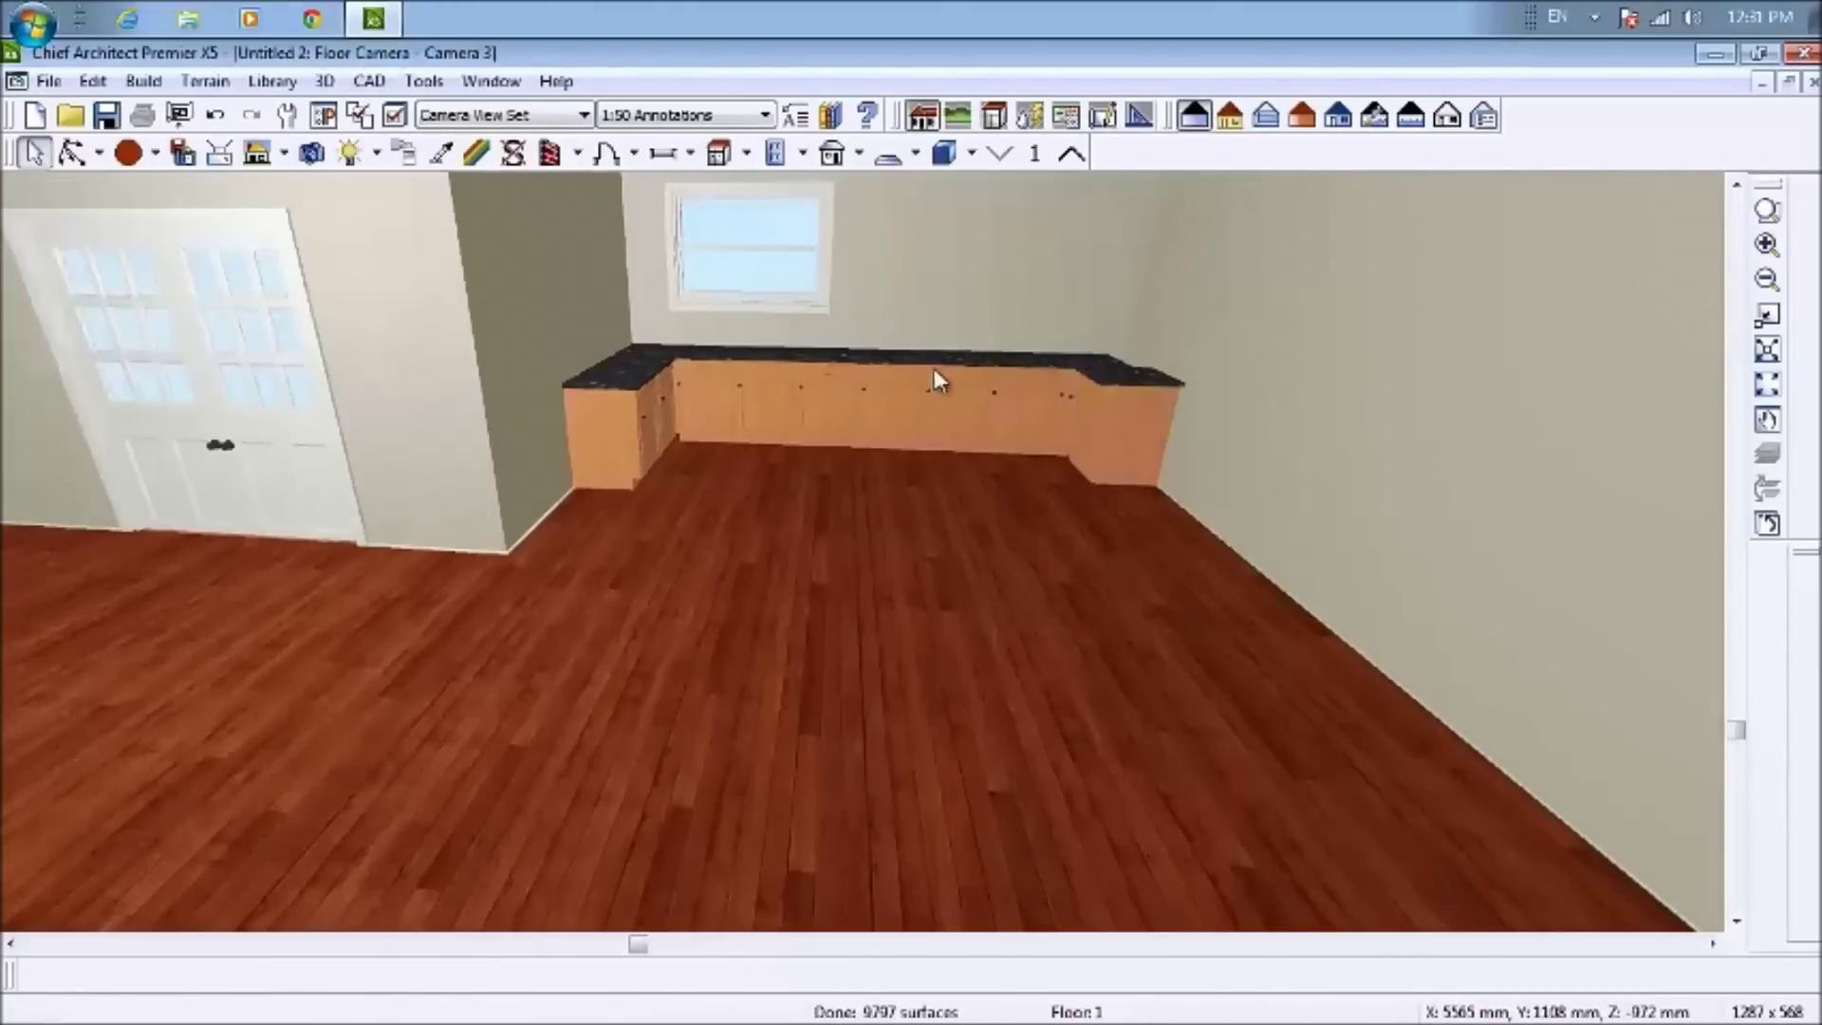
Hang four wall cabinets on the back wall to the right of the window
{"action": "left_click", "coordinate": [128, 152]}
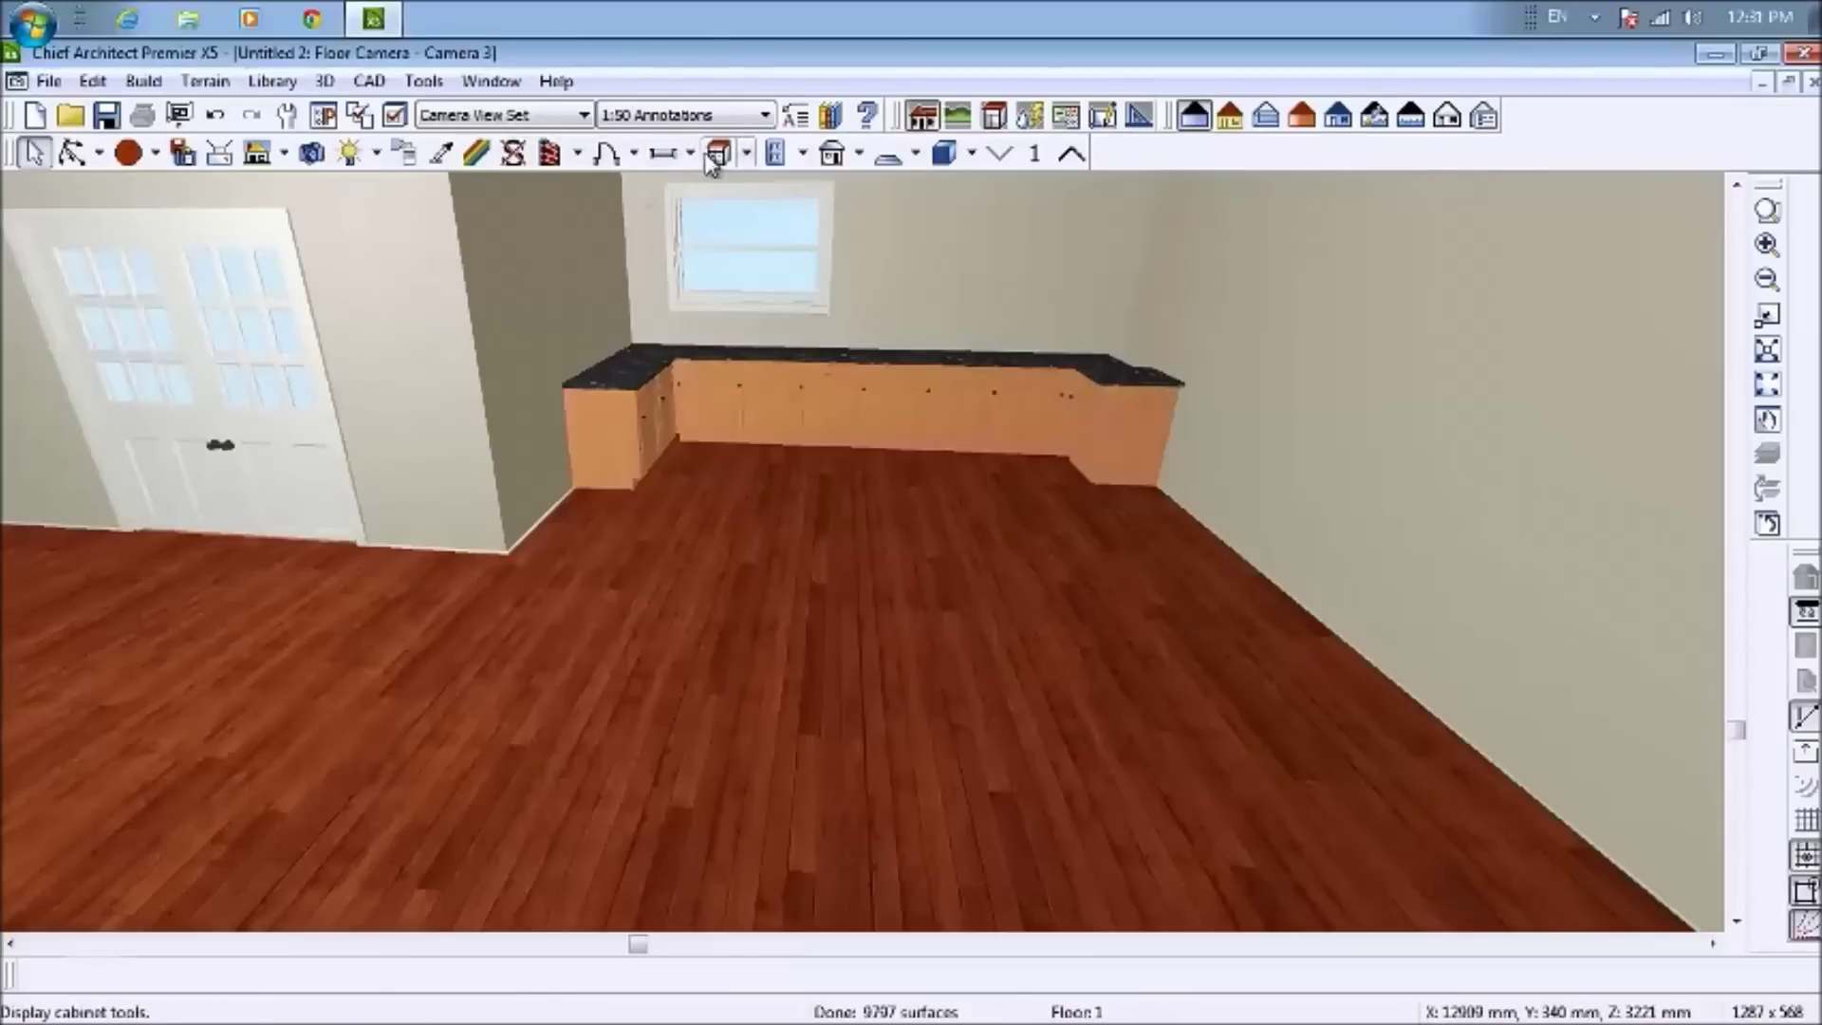
{"action": "left_click", "coordinate": [748, 154]}
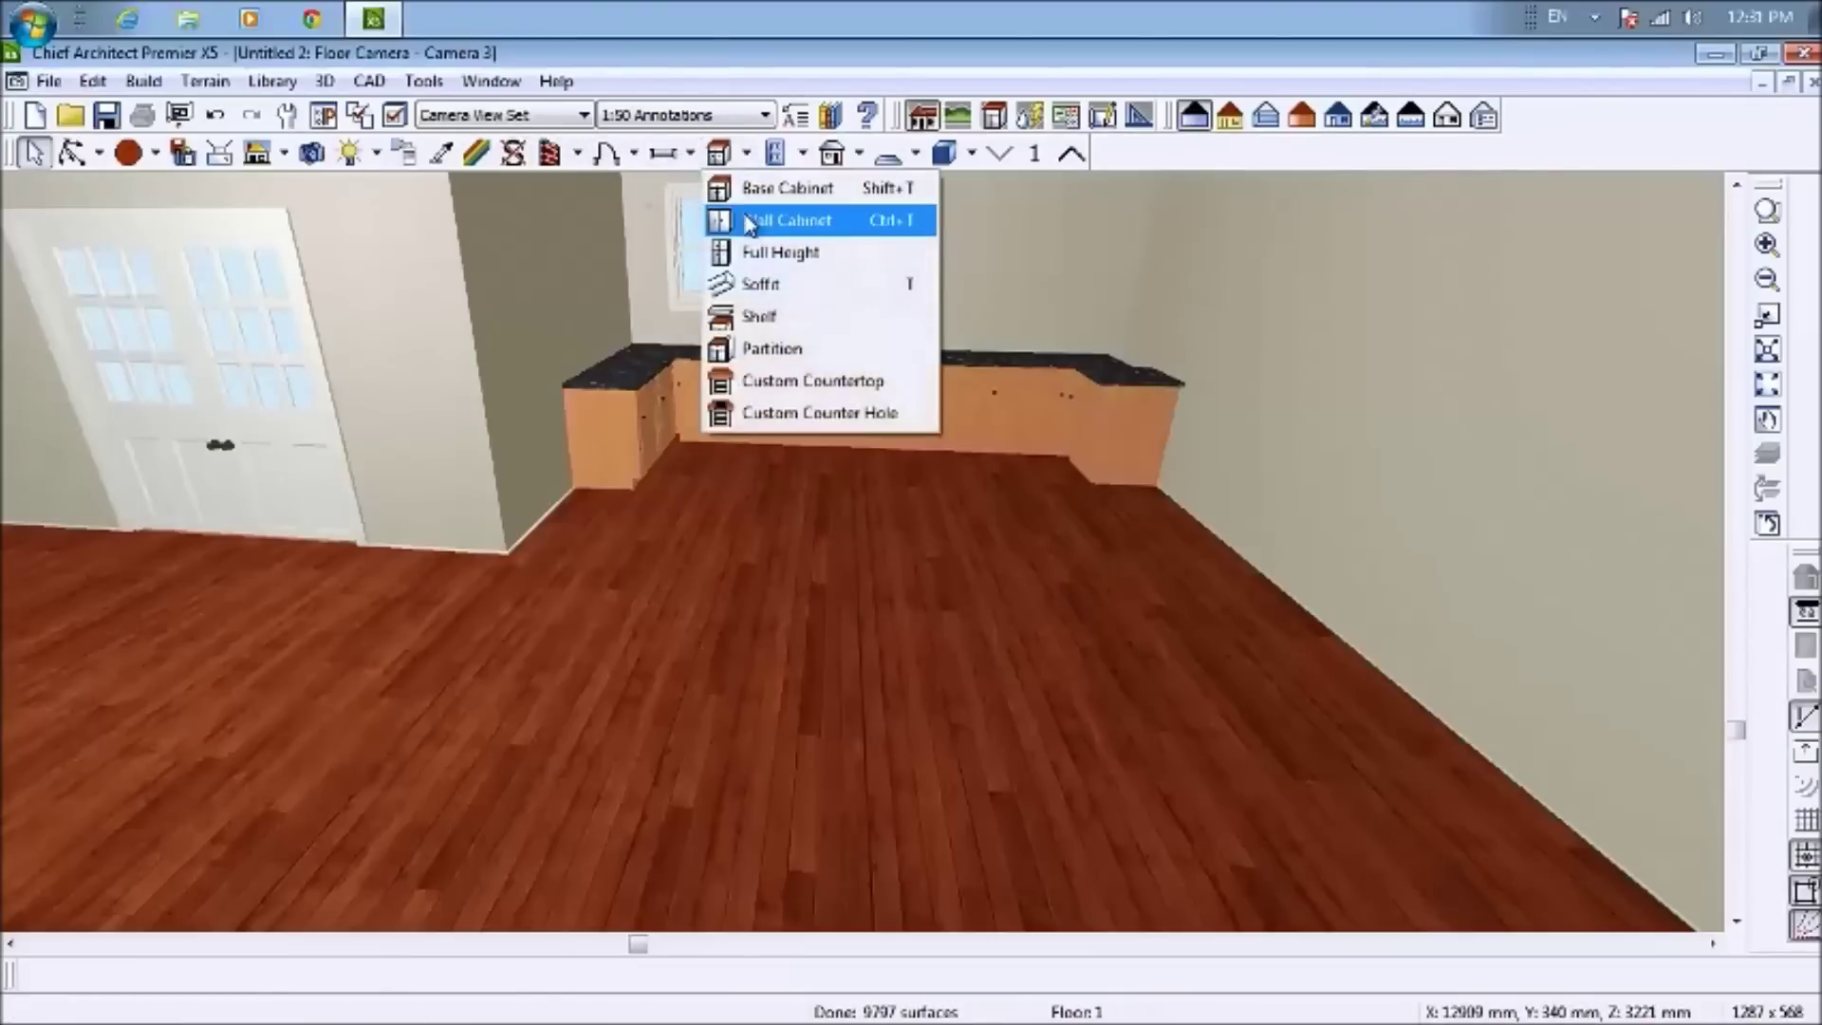
{"action": "left_click", "coordinate": [842, 224]}
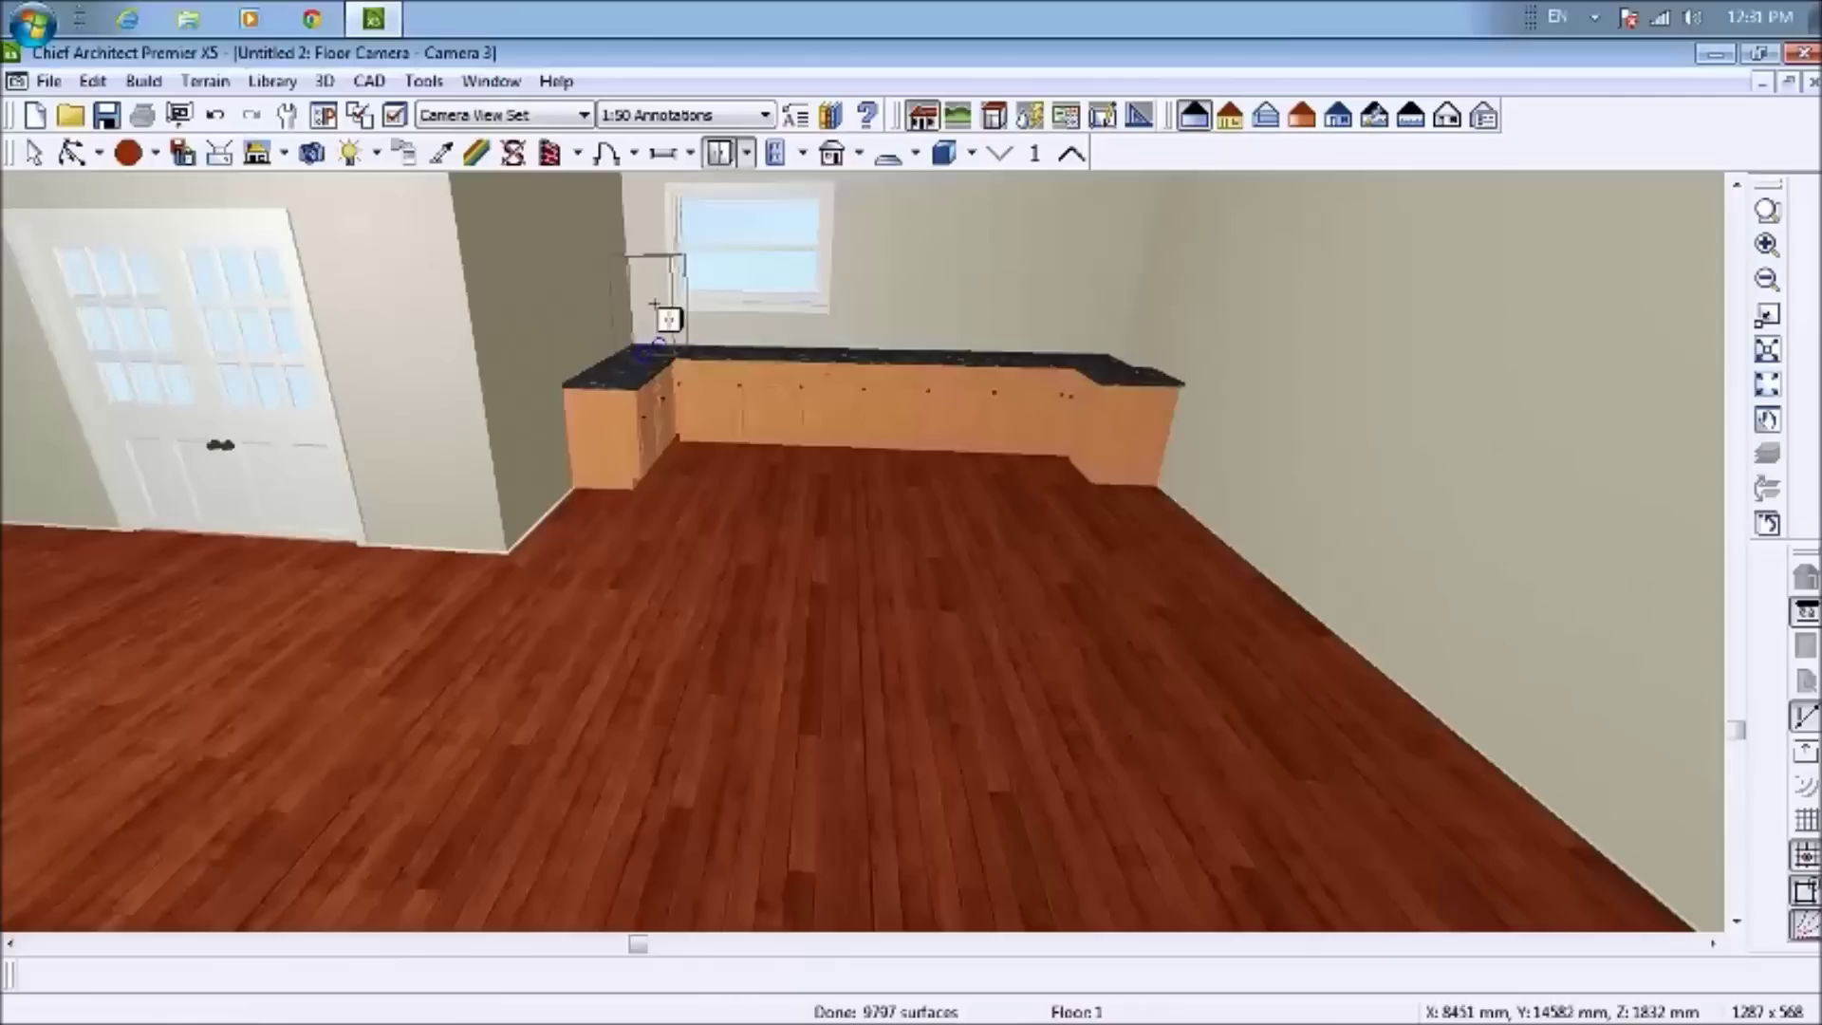
{"action": "left_click", "coordinate": [870, 259]}
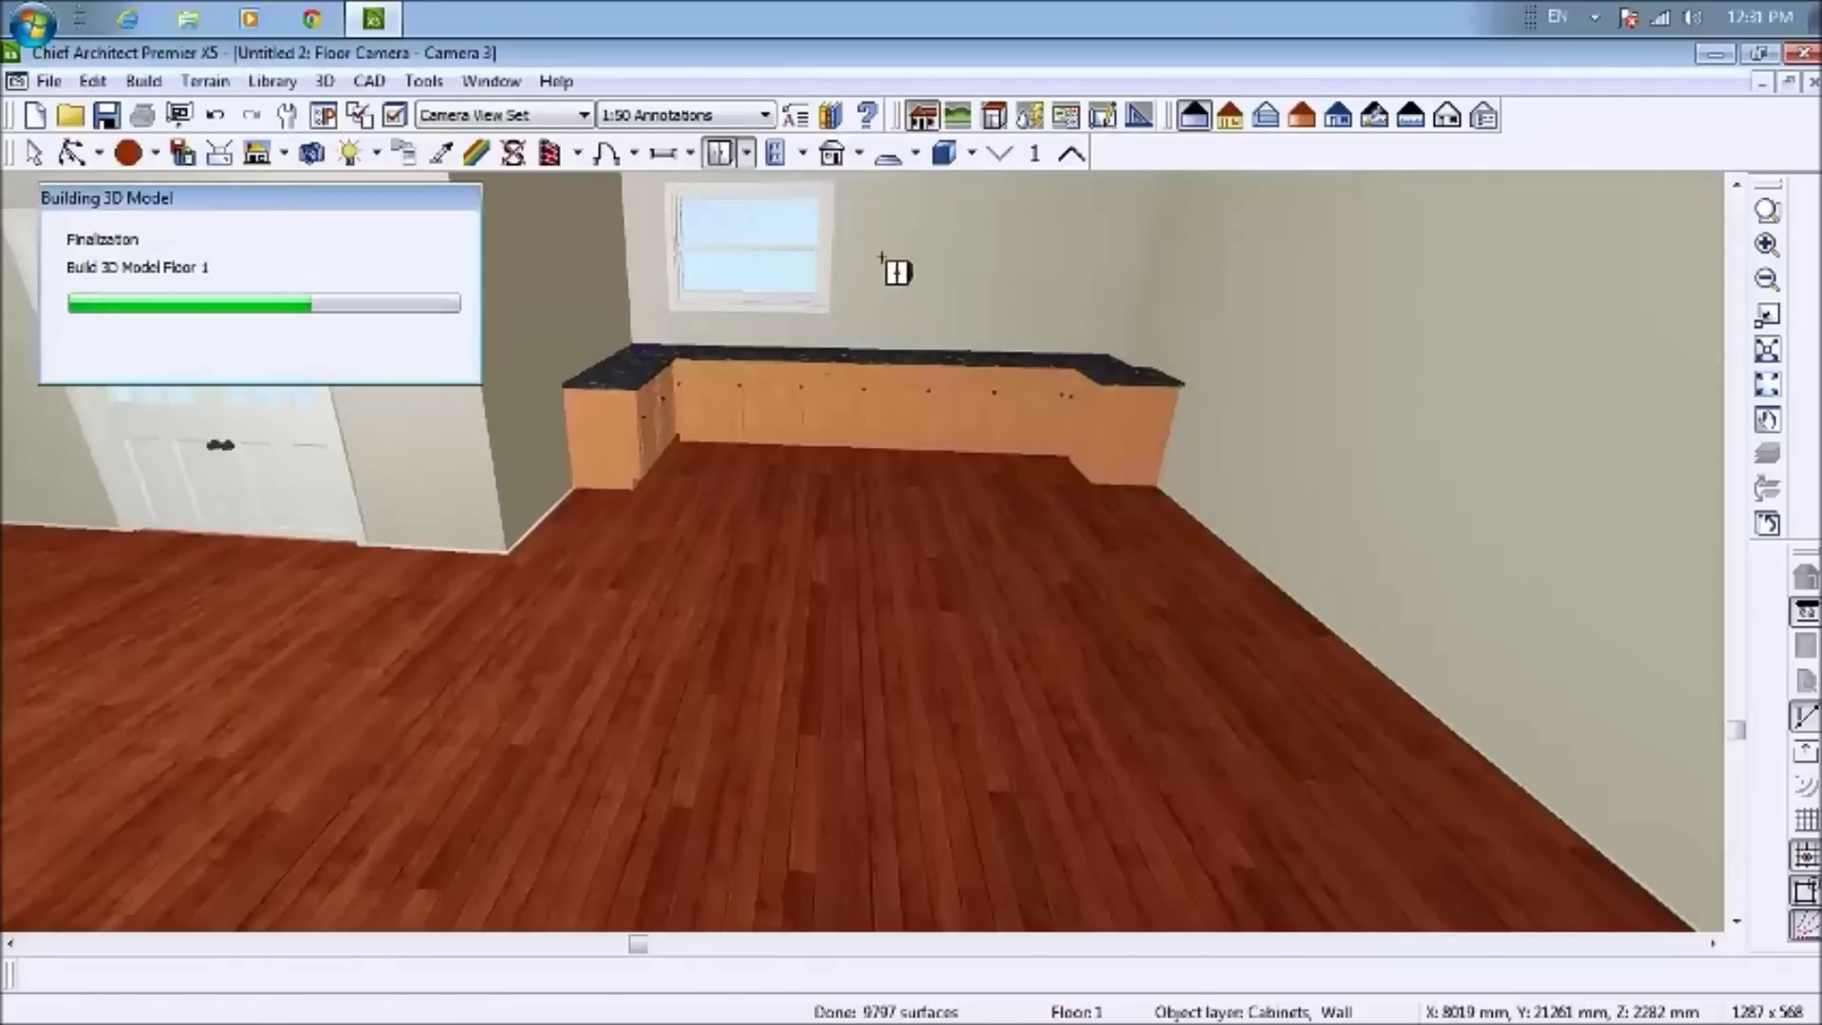
{"action": "left_click", "coordinate": [927, 265]}
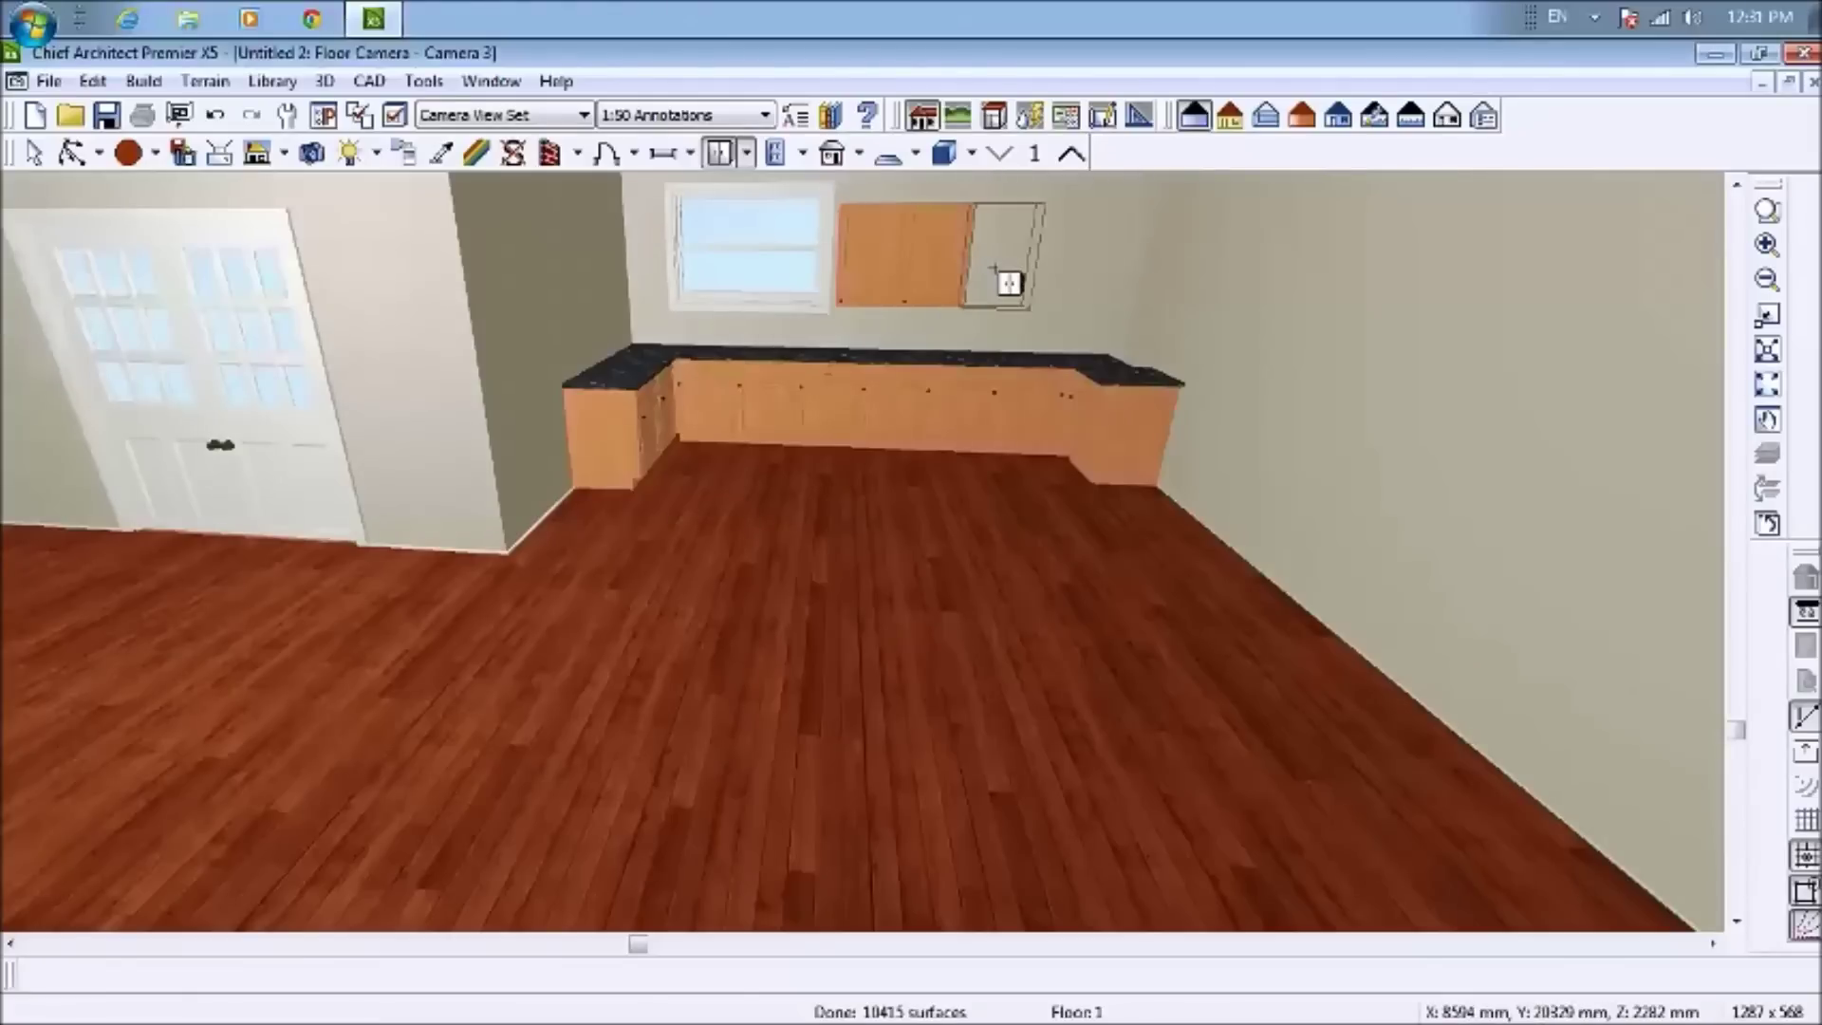
{"action": "left_click", "coordinate": [994, 271]}
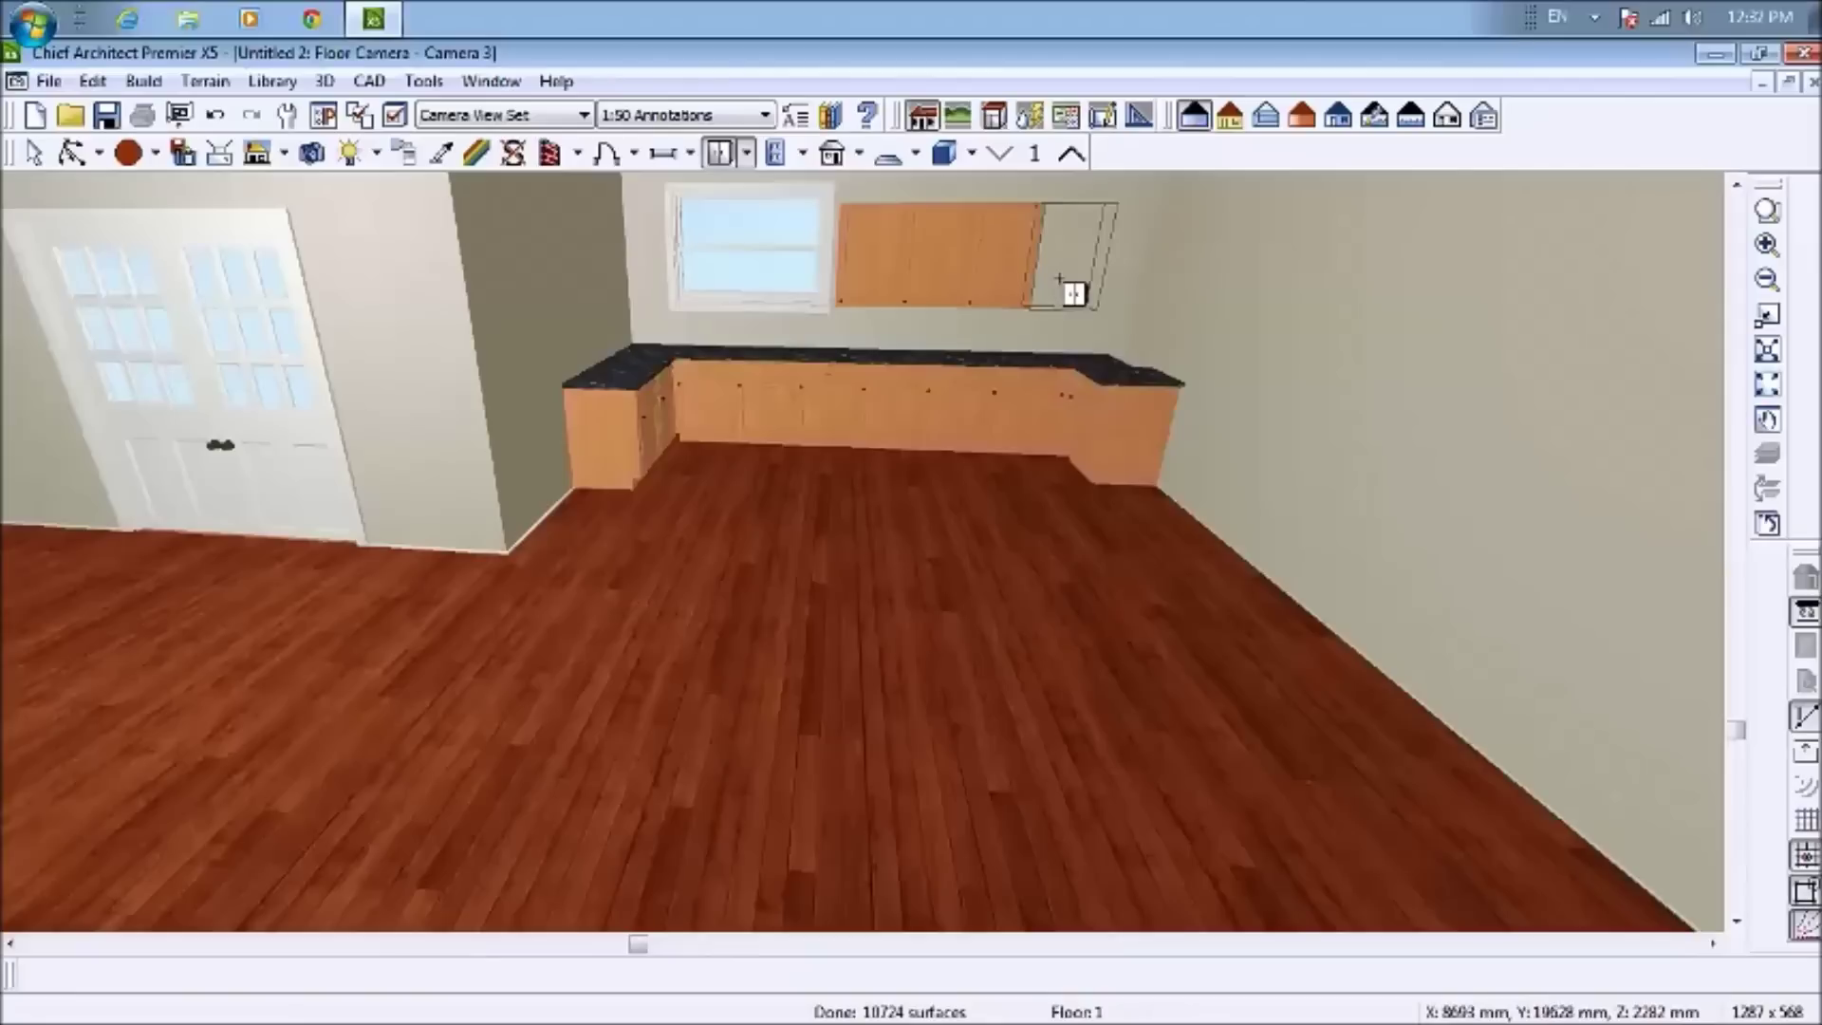
{"action": "left_click", "coordinate": [1071, 293]}
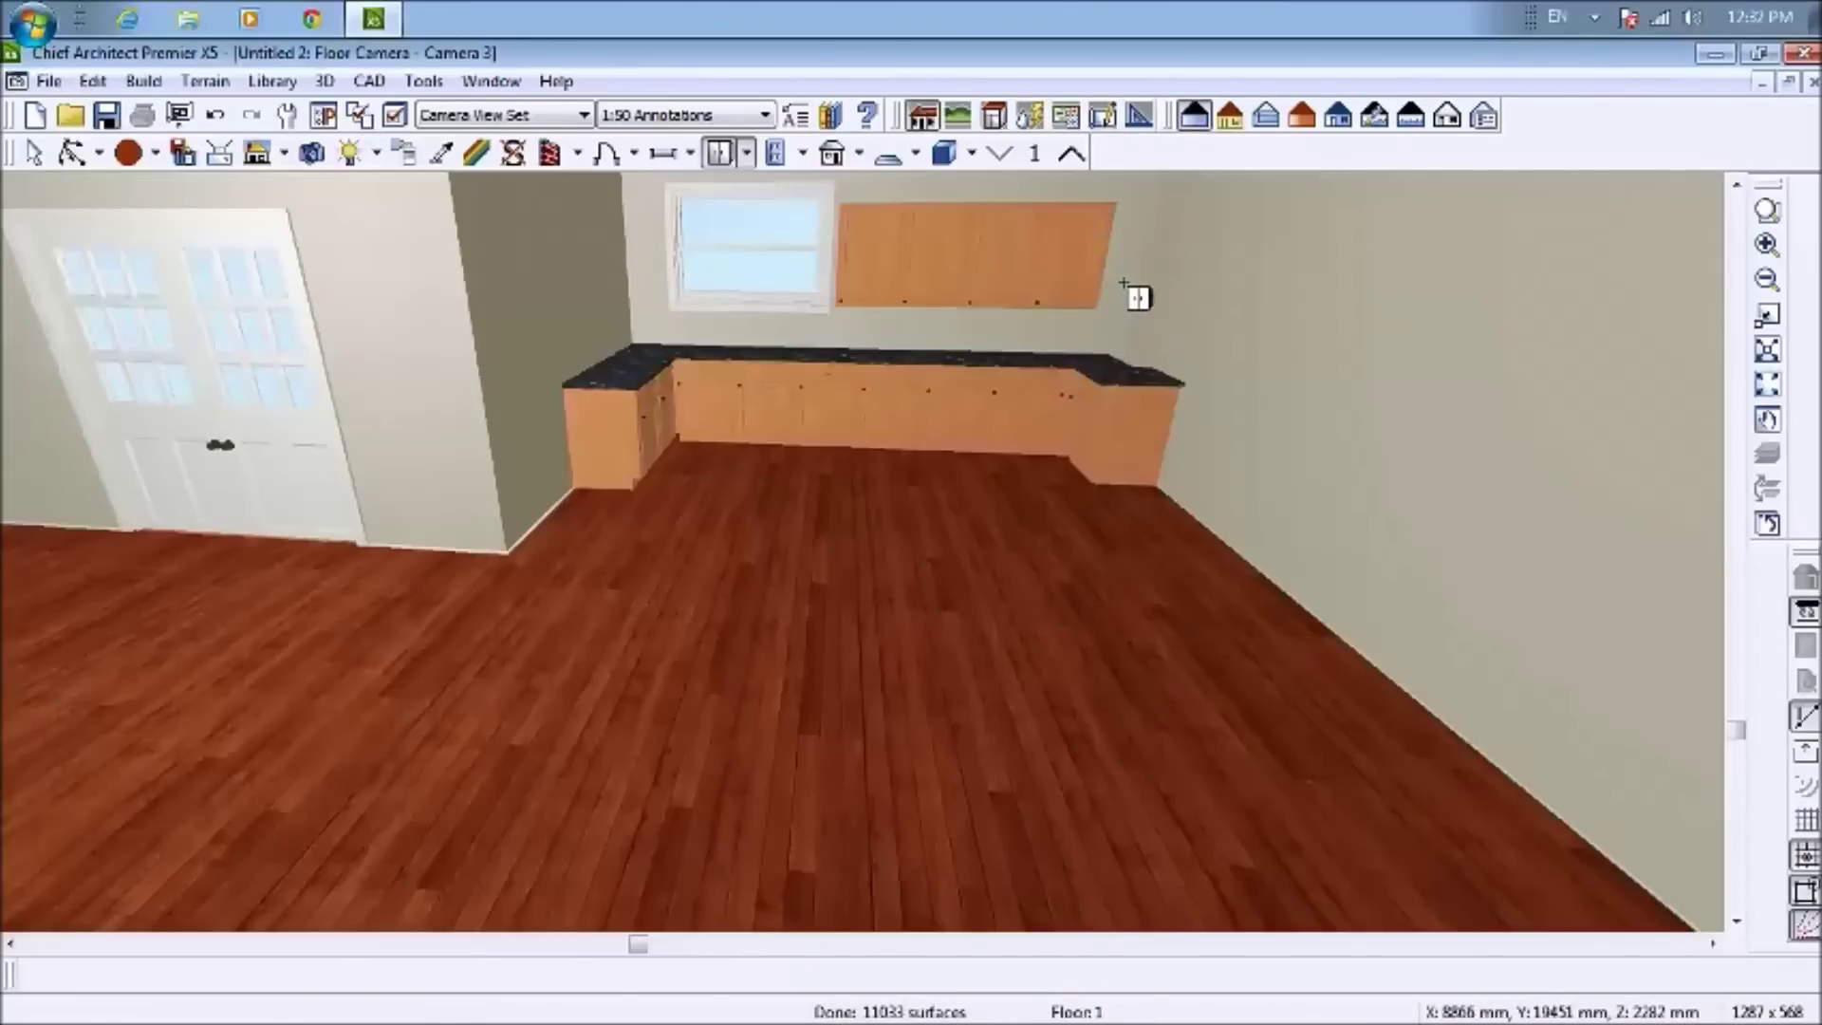
Dismiss the corner-cabinet warning and extend the wall cabinets toward the right corner
{"action": "left_click", "coordinate": [1126, 289]}
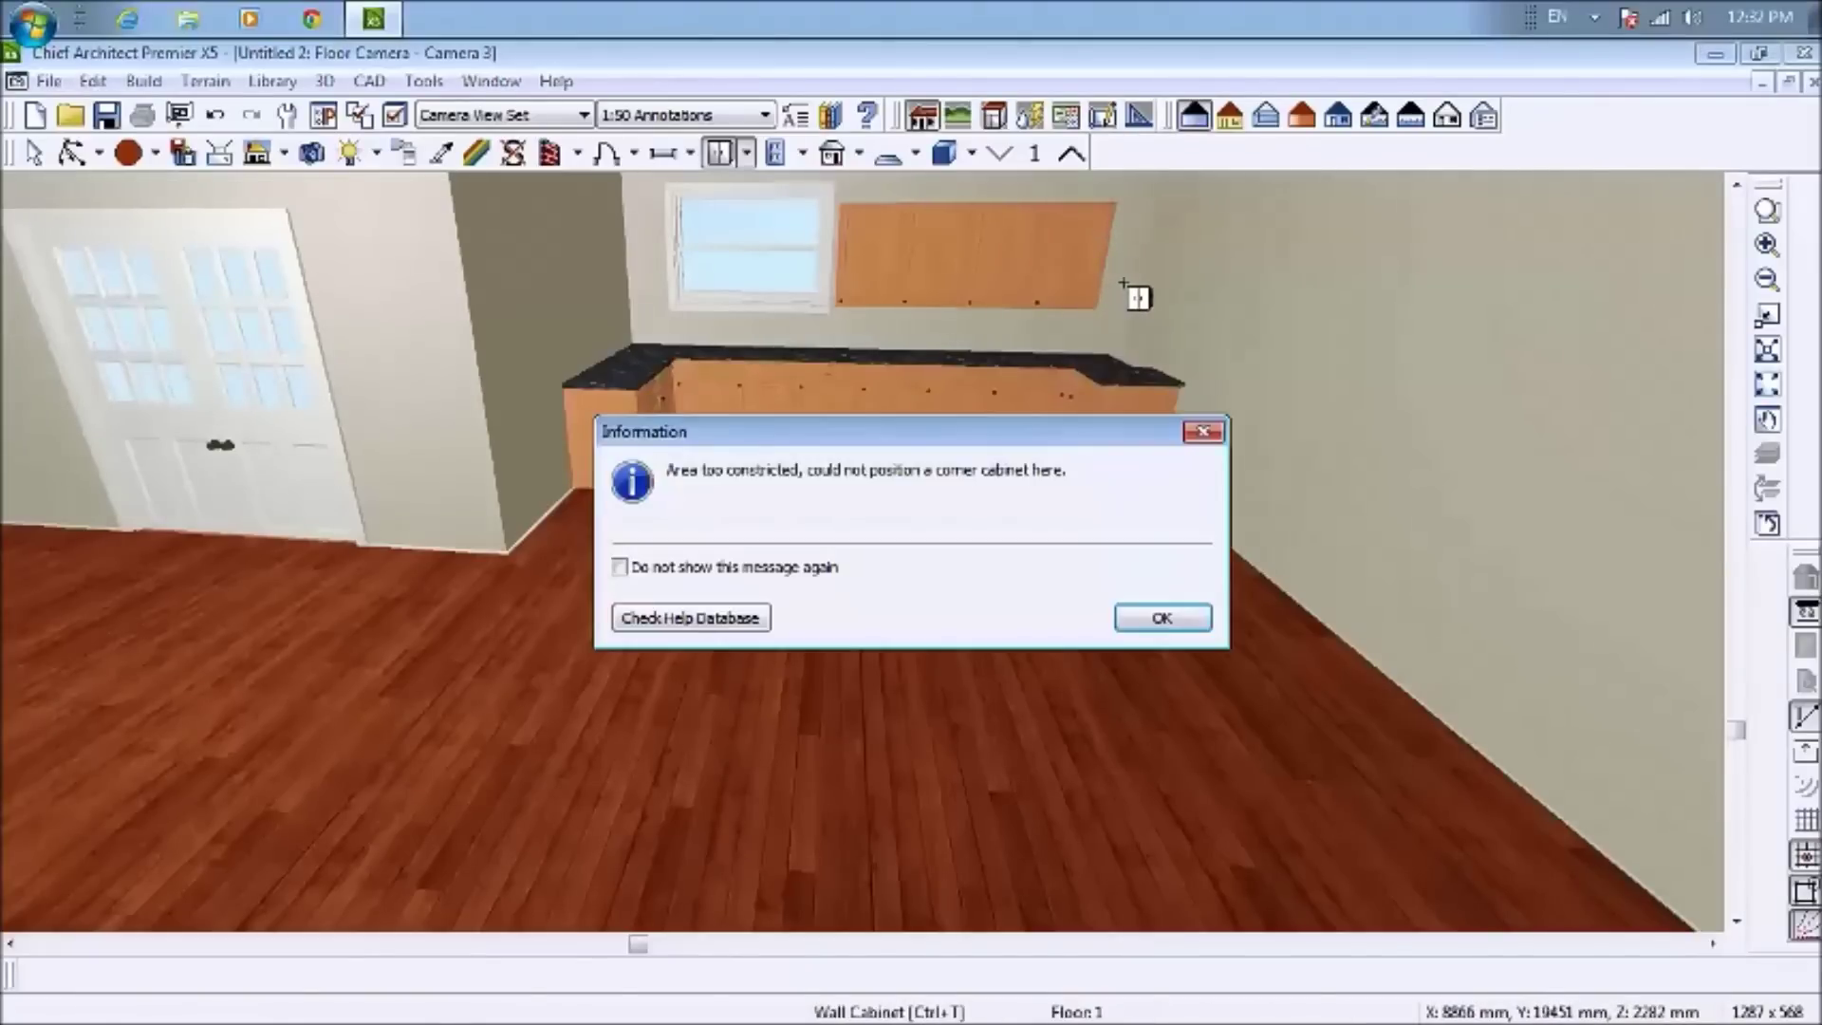
{"action": "left_click", "coordinate": [1164, 622]}
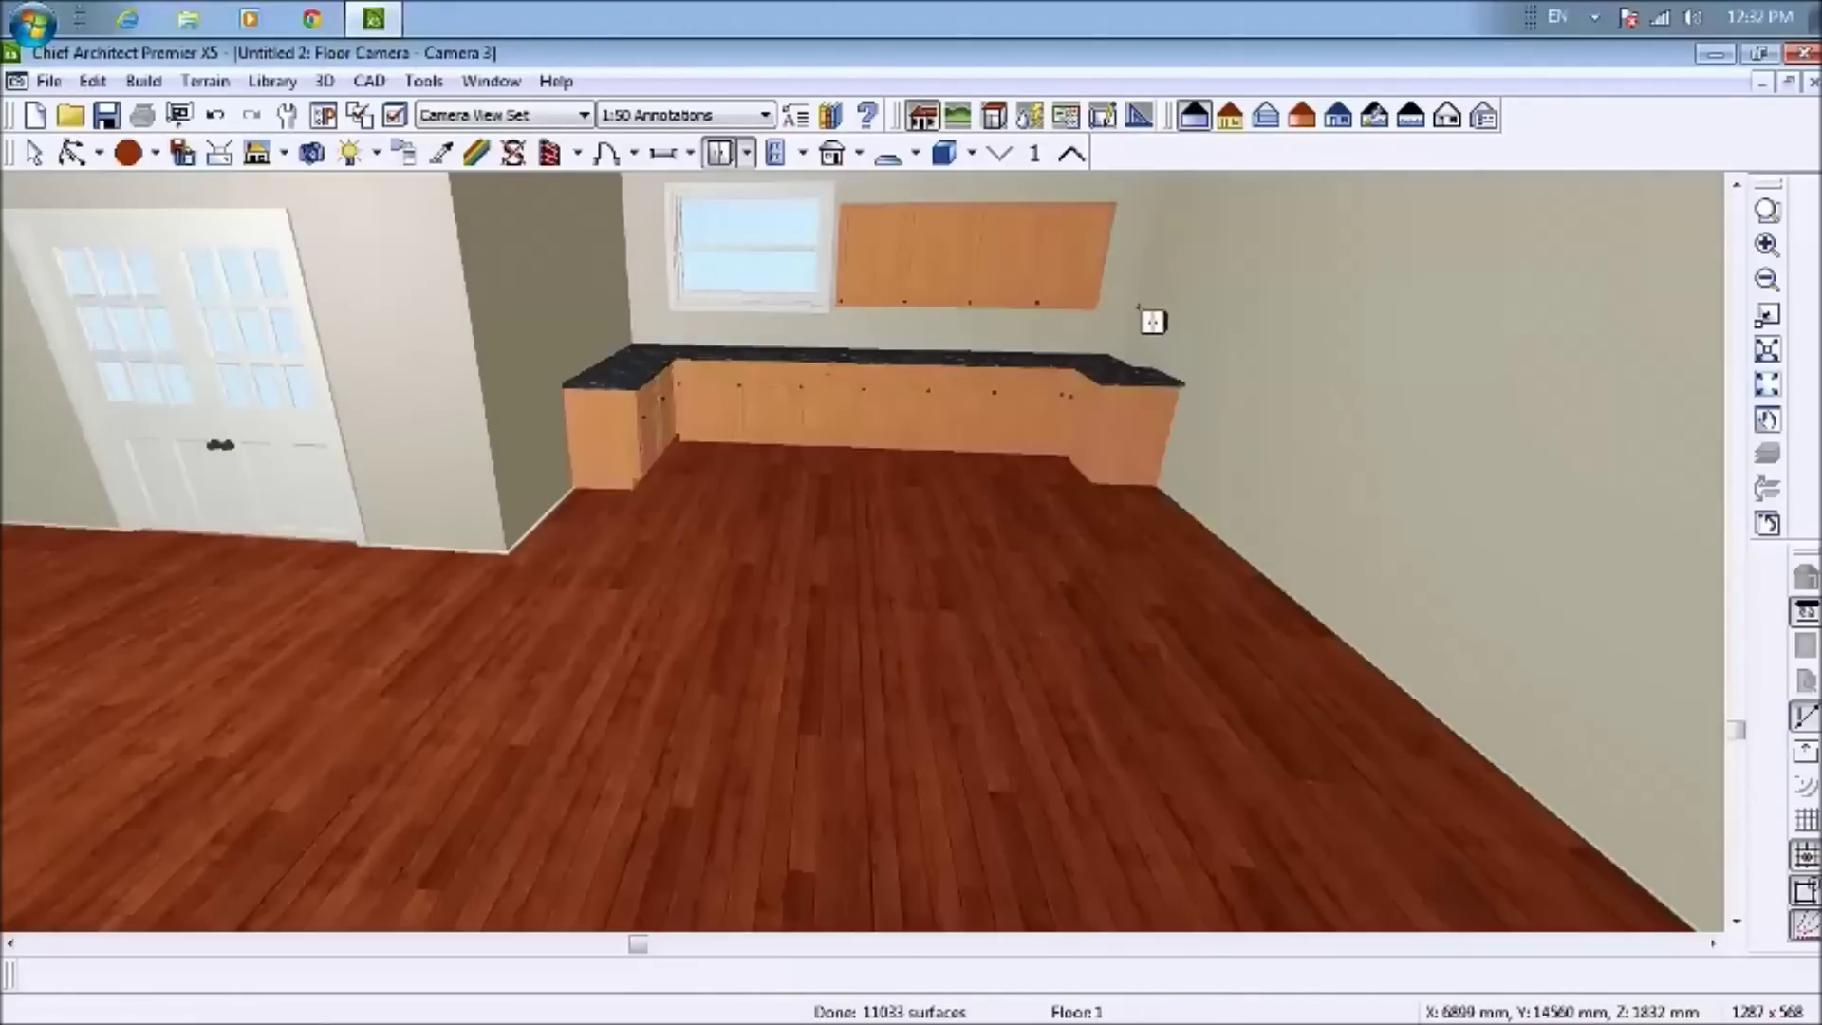
{"action": "left_click", "coordinate": [1135, 283]}
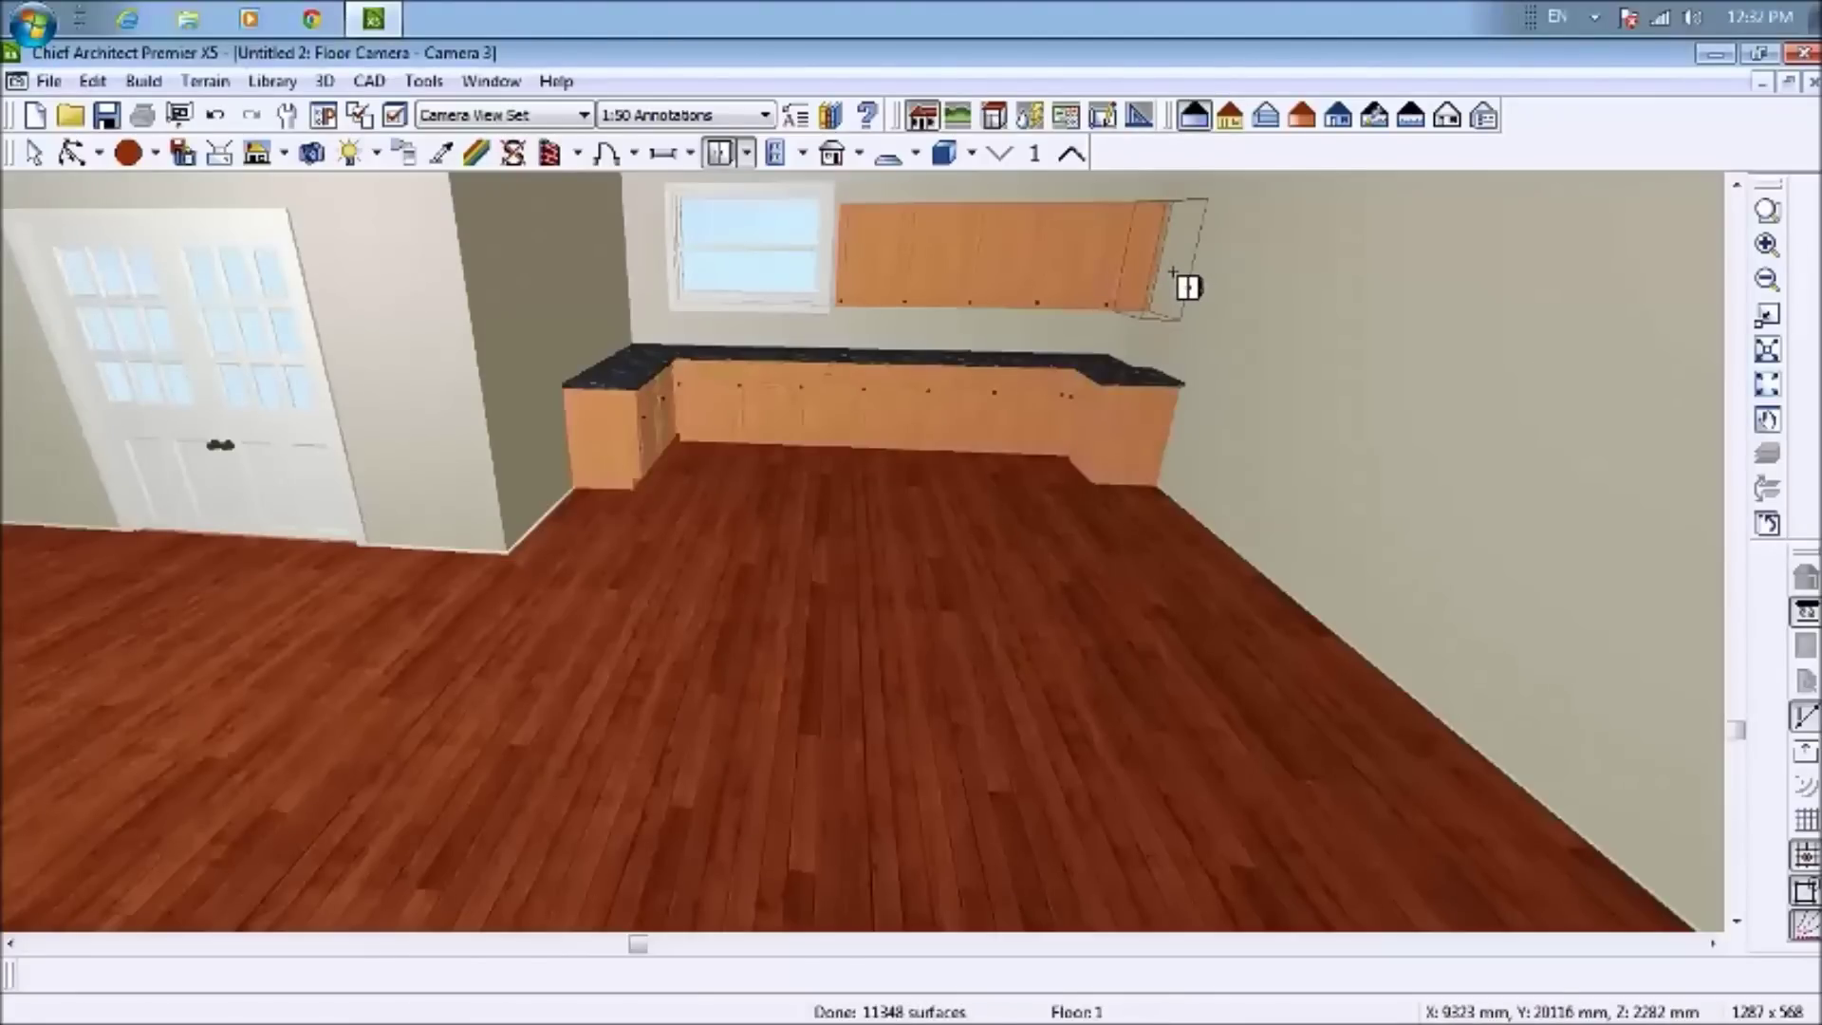
{"action": "left_click", "coordinate": [1185, 285]}
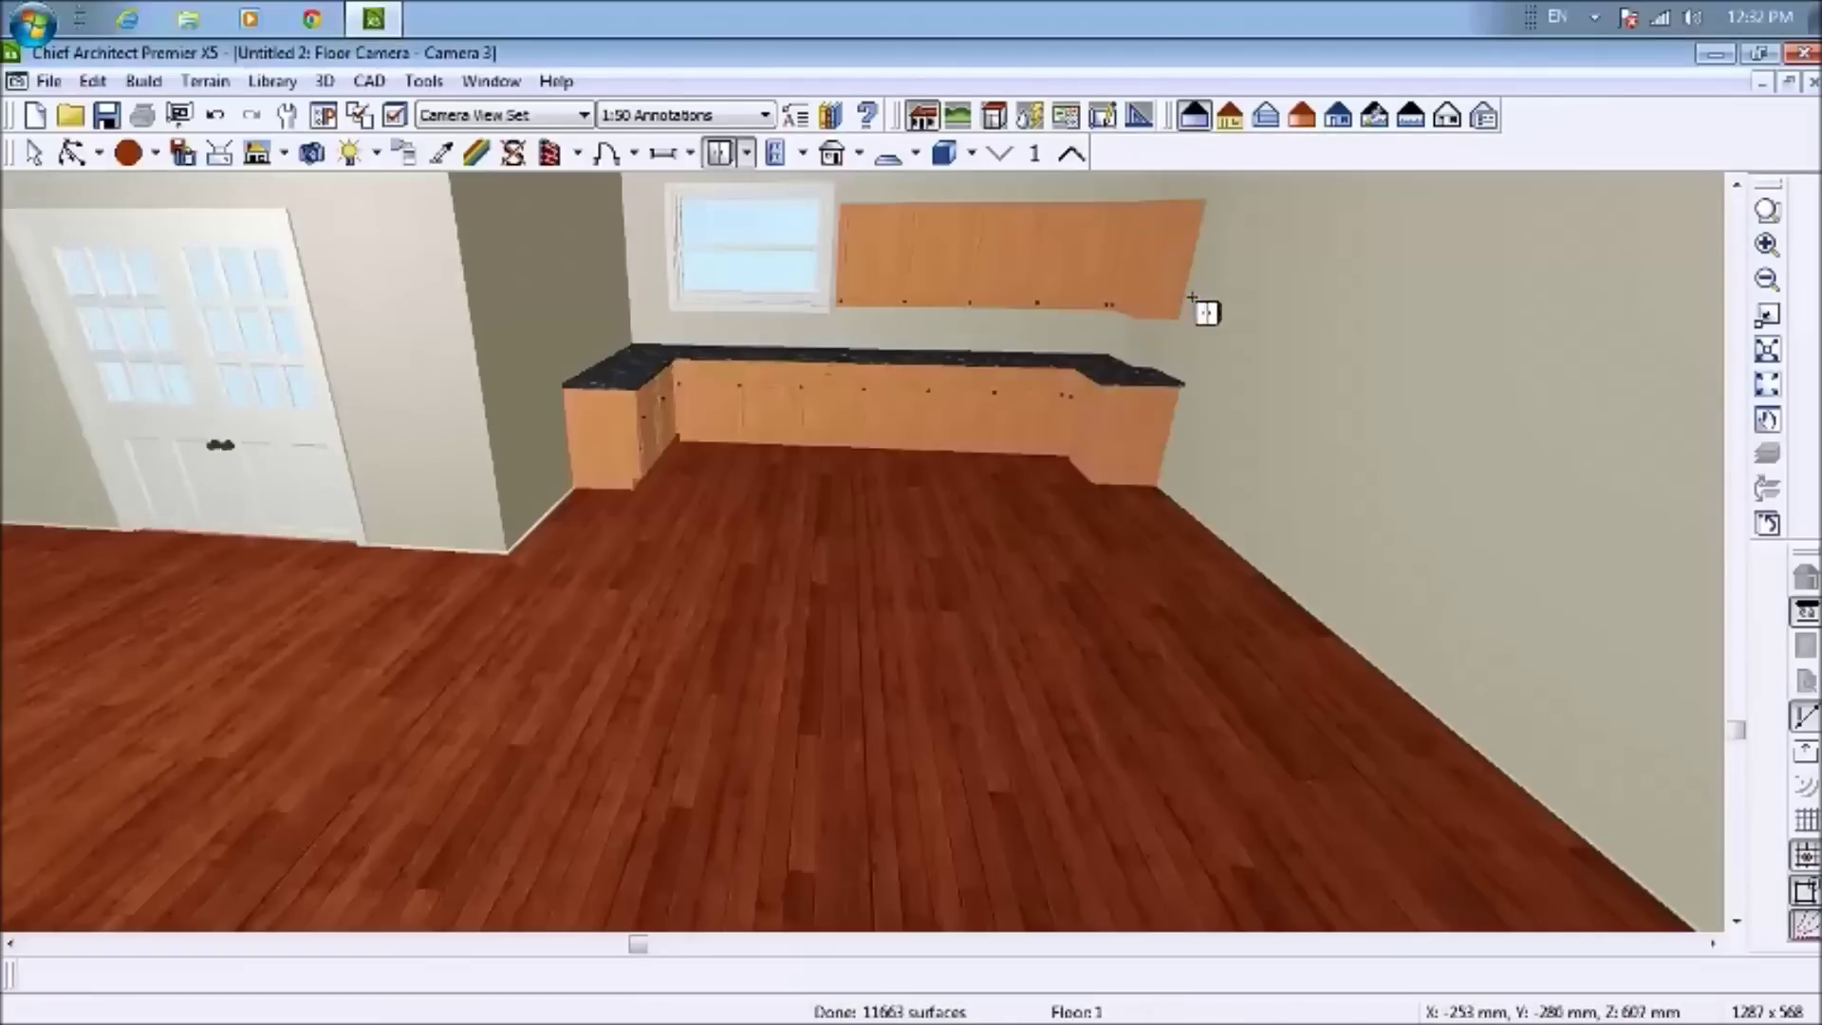
Resize the kitchen window above the counter to 1320 mm wide
{"action": "left_click", "coordinate": [72, 154]}
{"action": "left_click_drag", "start_coordinate": [1005, 643], "coordinate": [800, 604]}
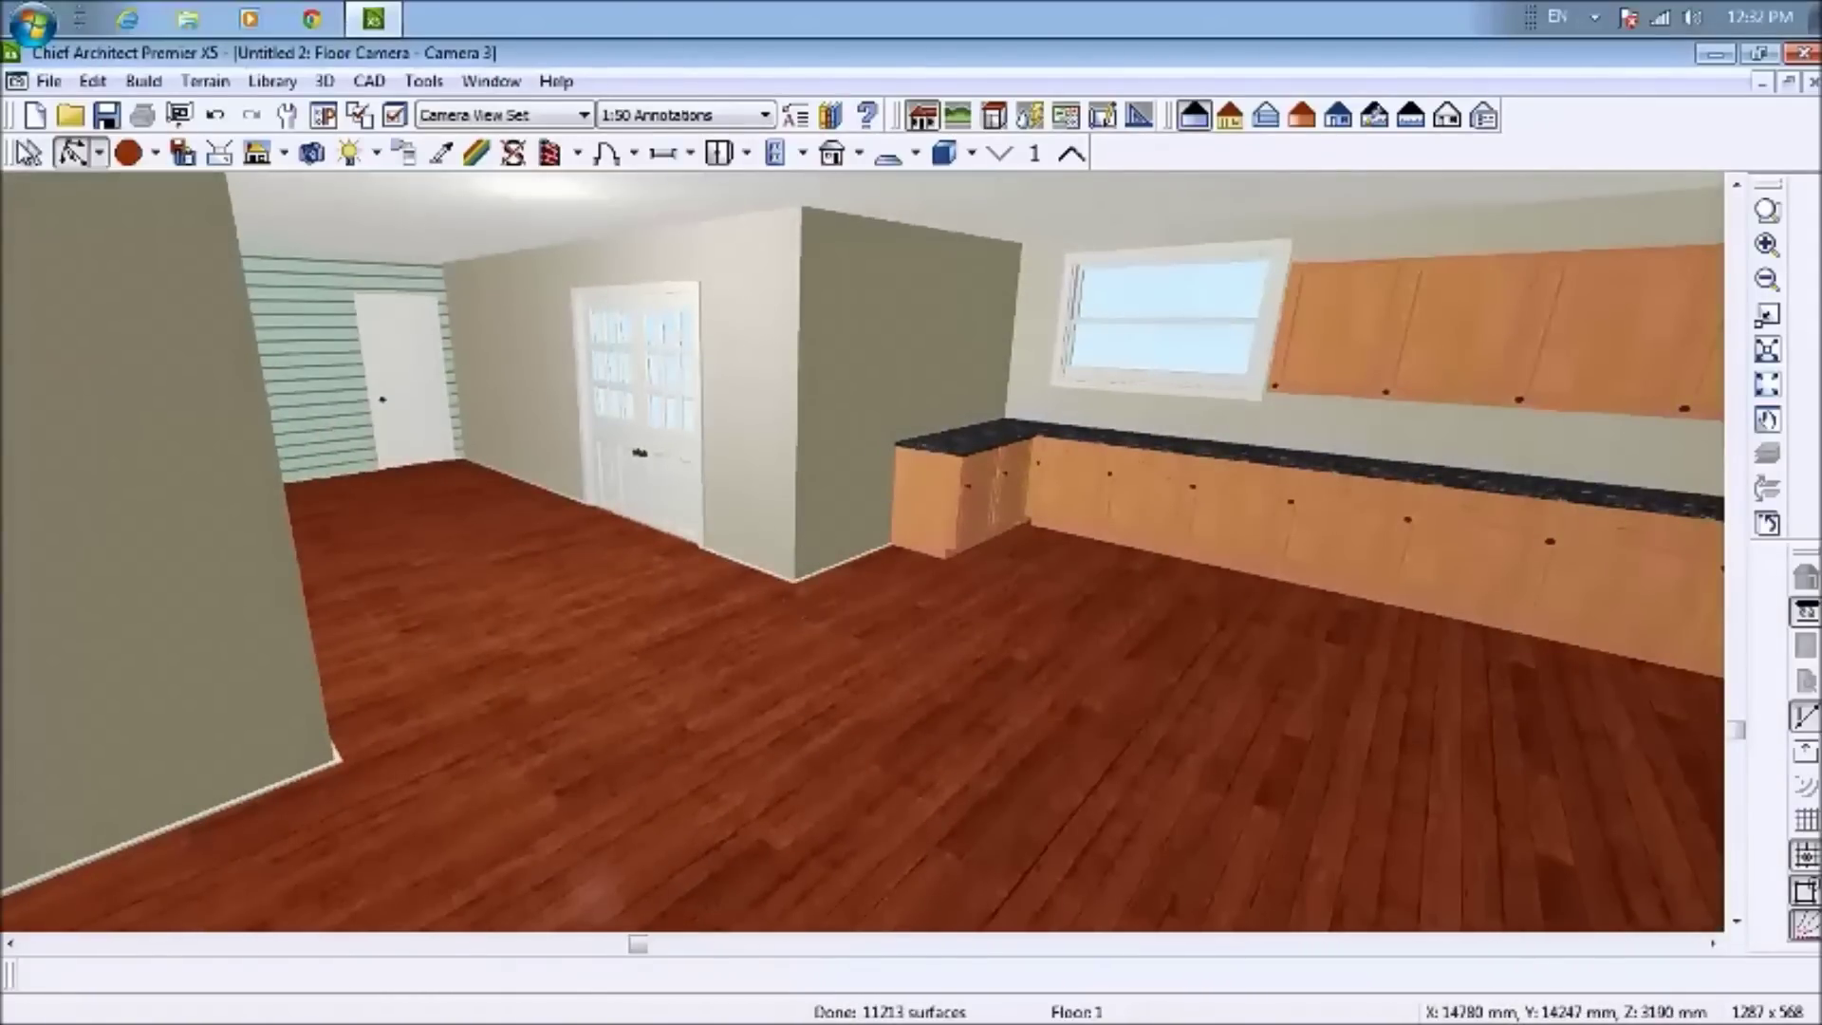
{"action": "left_click", "coordinate": [31, 154]}
{"action": "left_click", "coordinate": [1102, 330]}
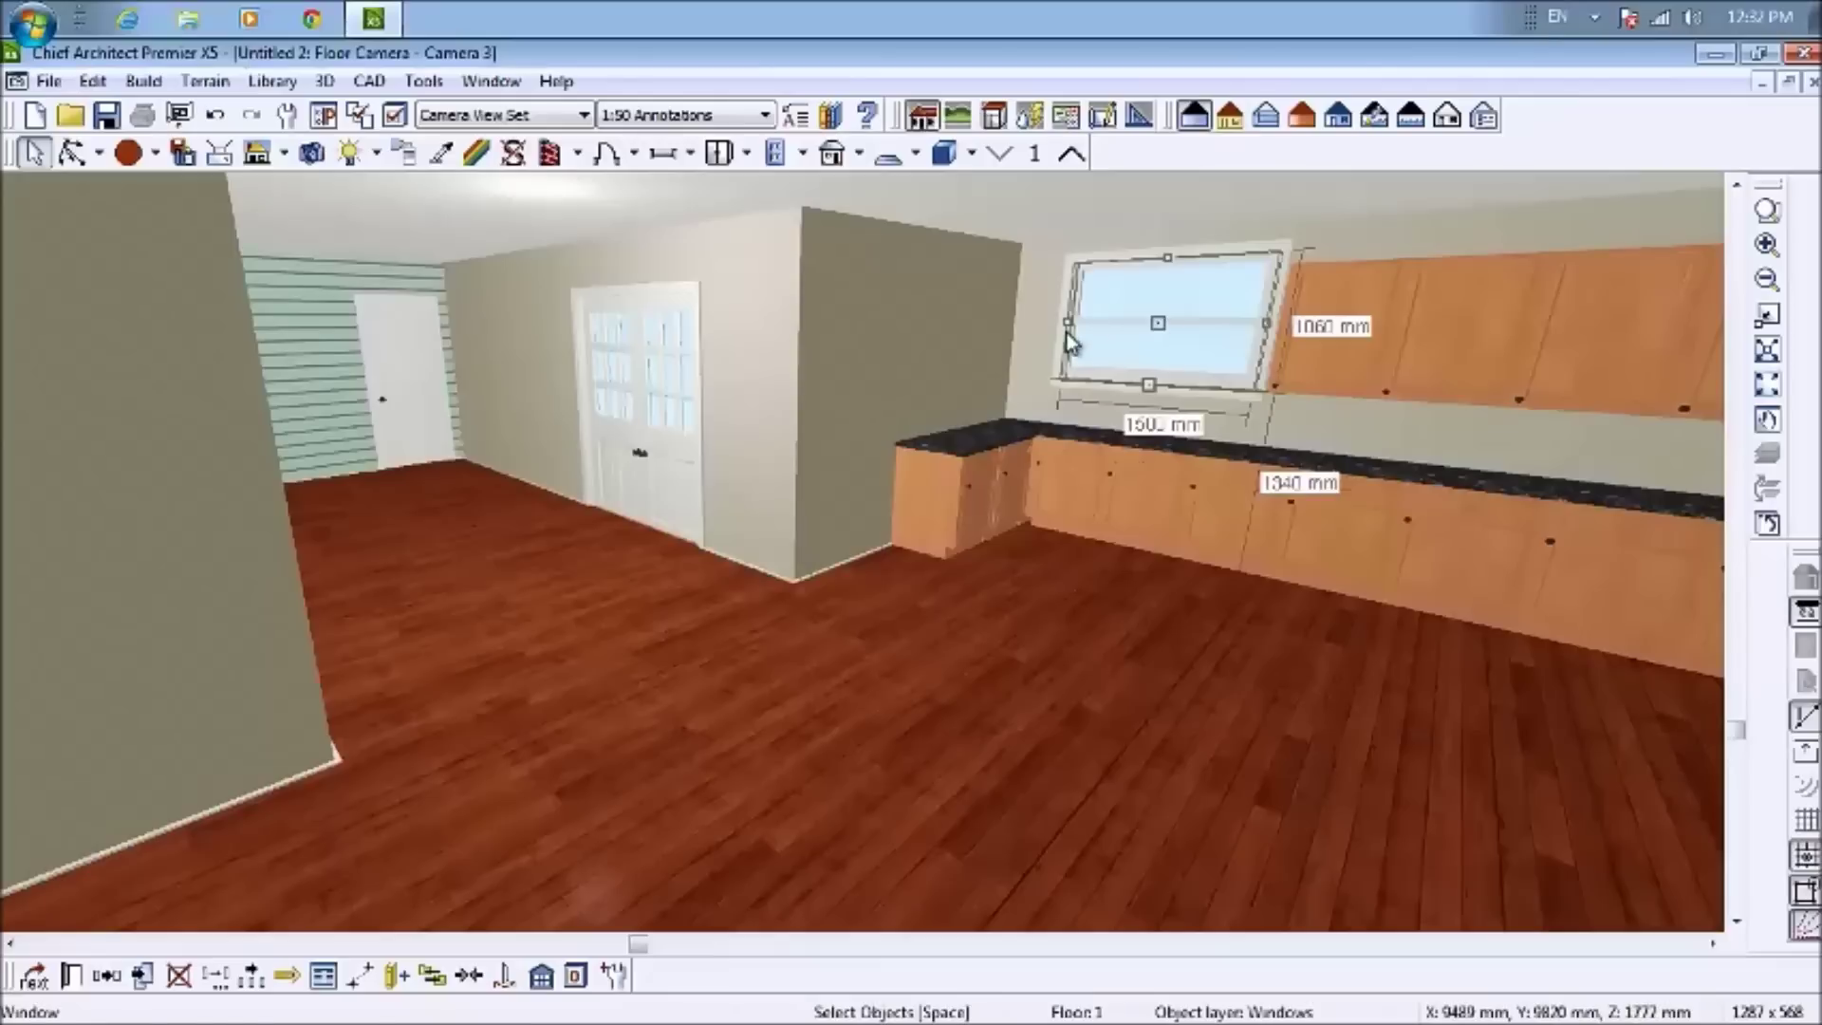
{"action": "left_click_drag", "start_coordinate": [1076, 324], "coordinate": [1093, 323]}
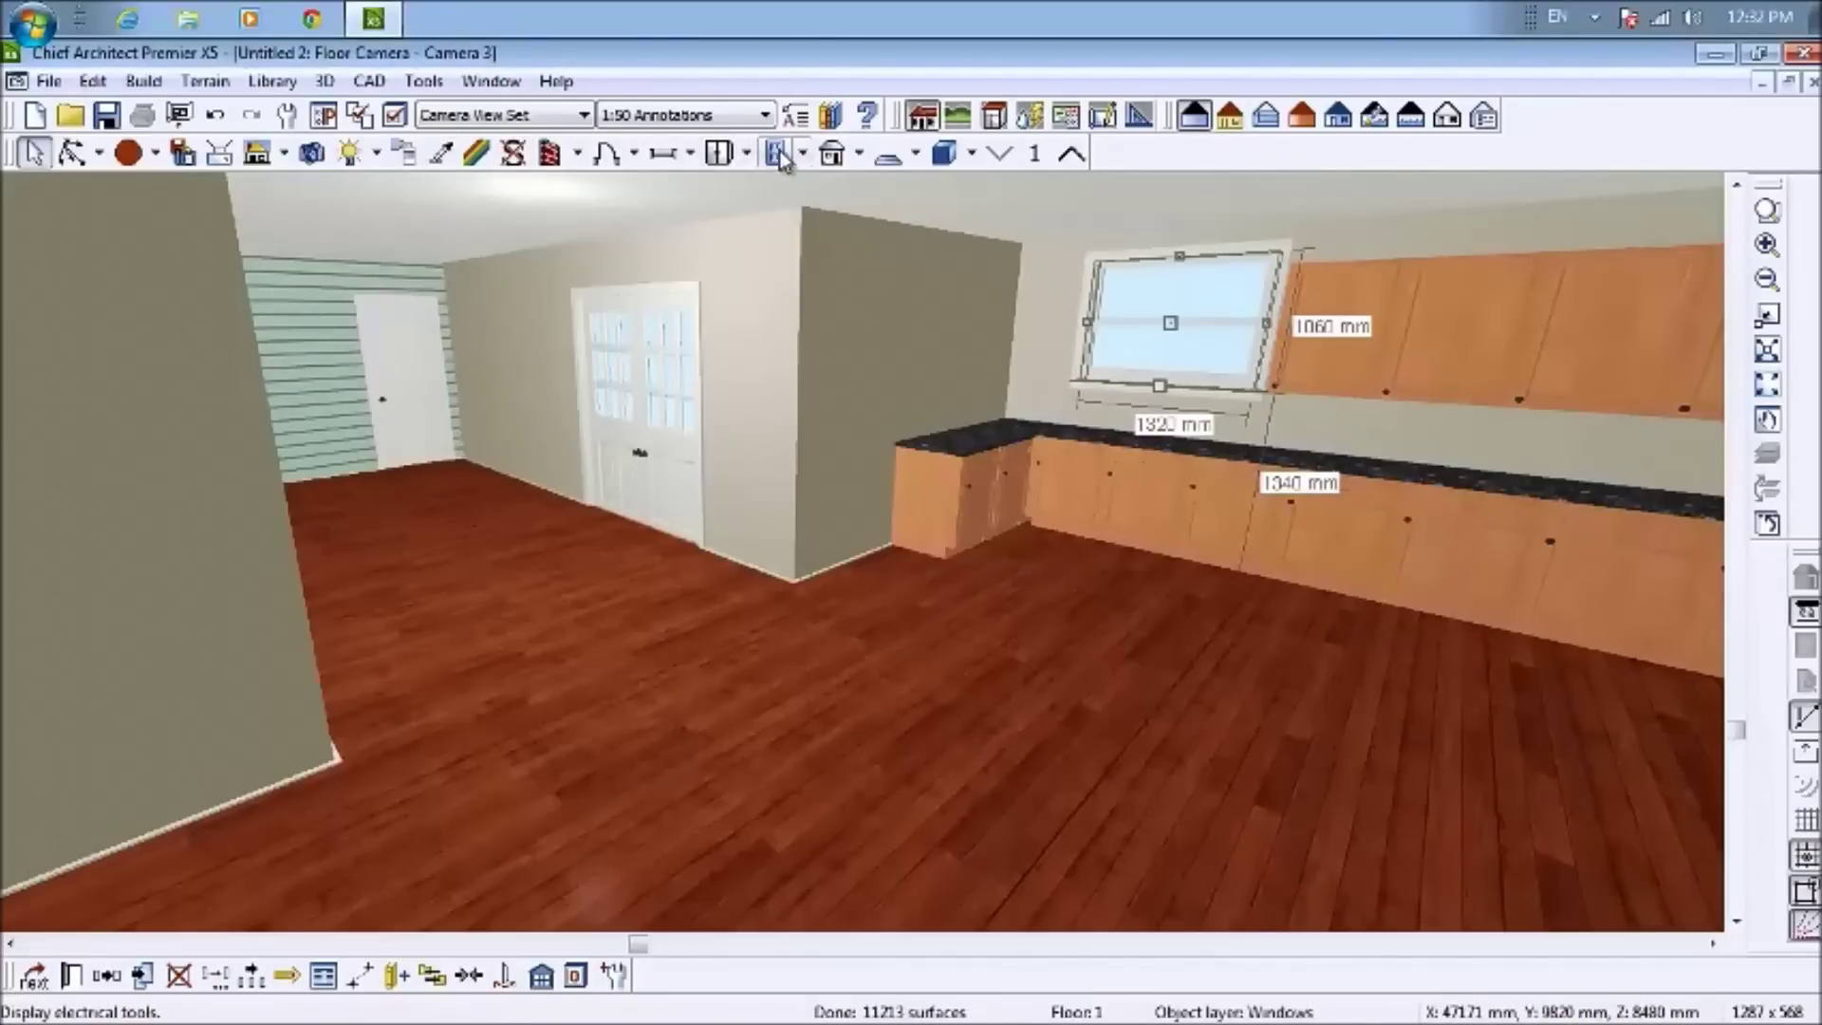
{"action": "left_click", "coordinate": [749, 154]}
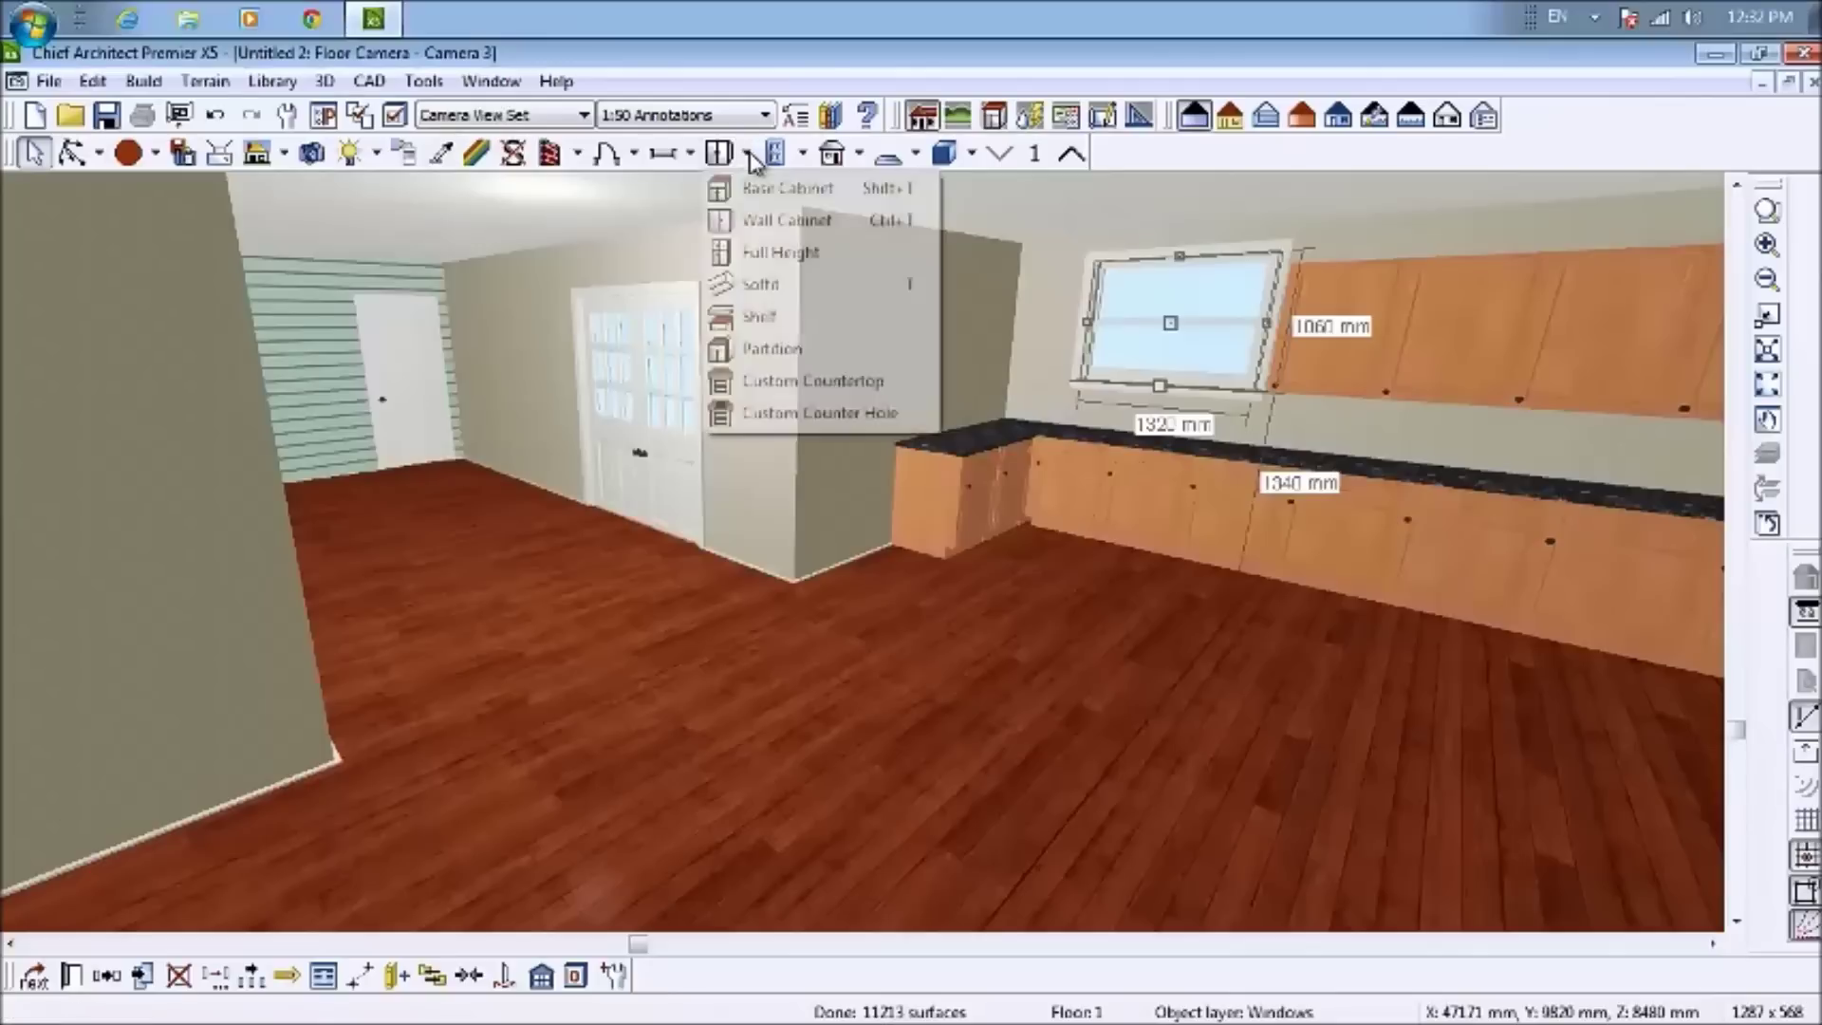
Place three wall cabinets to the left of the kitchen window and orbit to view them
{"action": "left_click", "coordinate": [769, 220]}
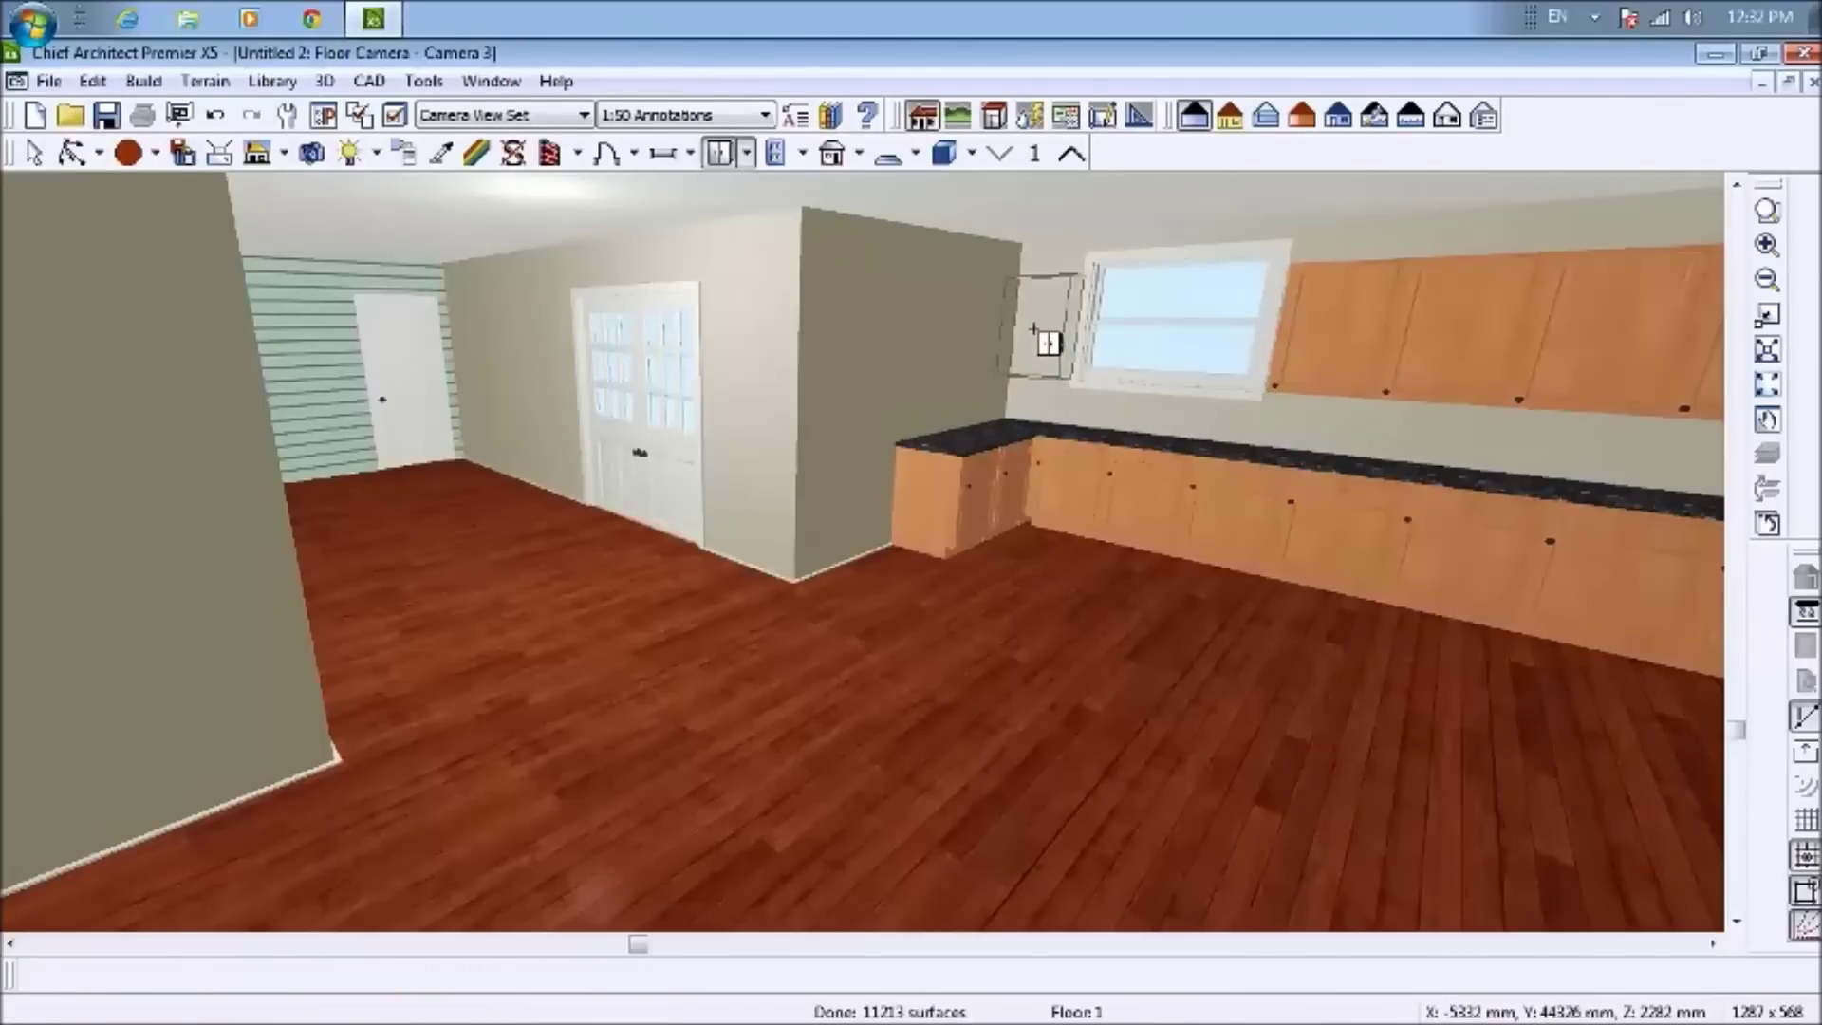
{"action": "left_click", "coordinate": [1035, 329]}
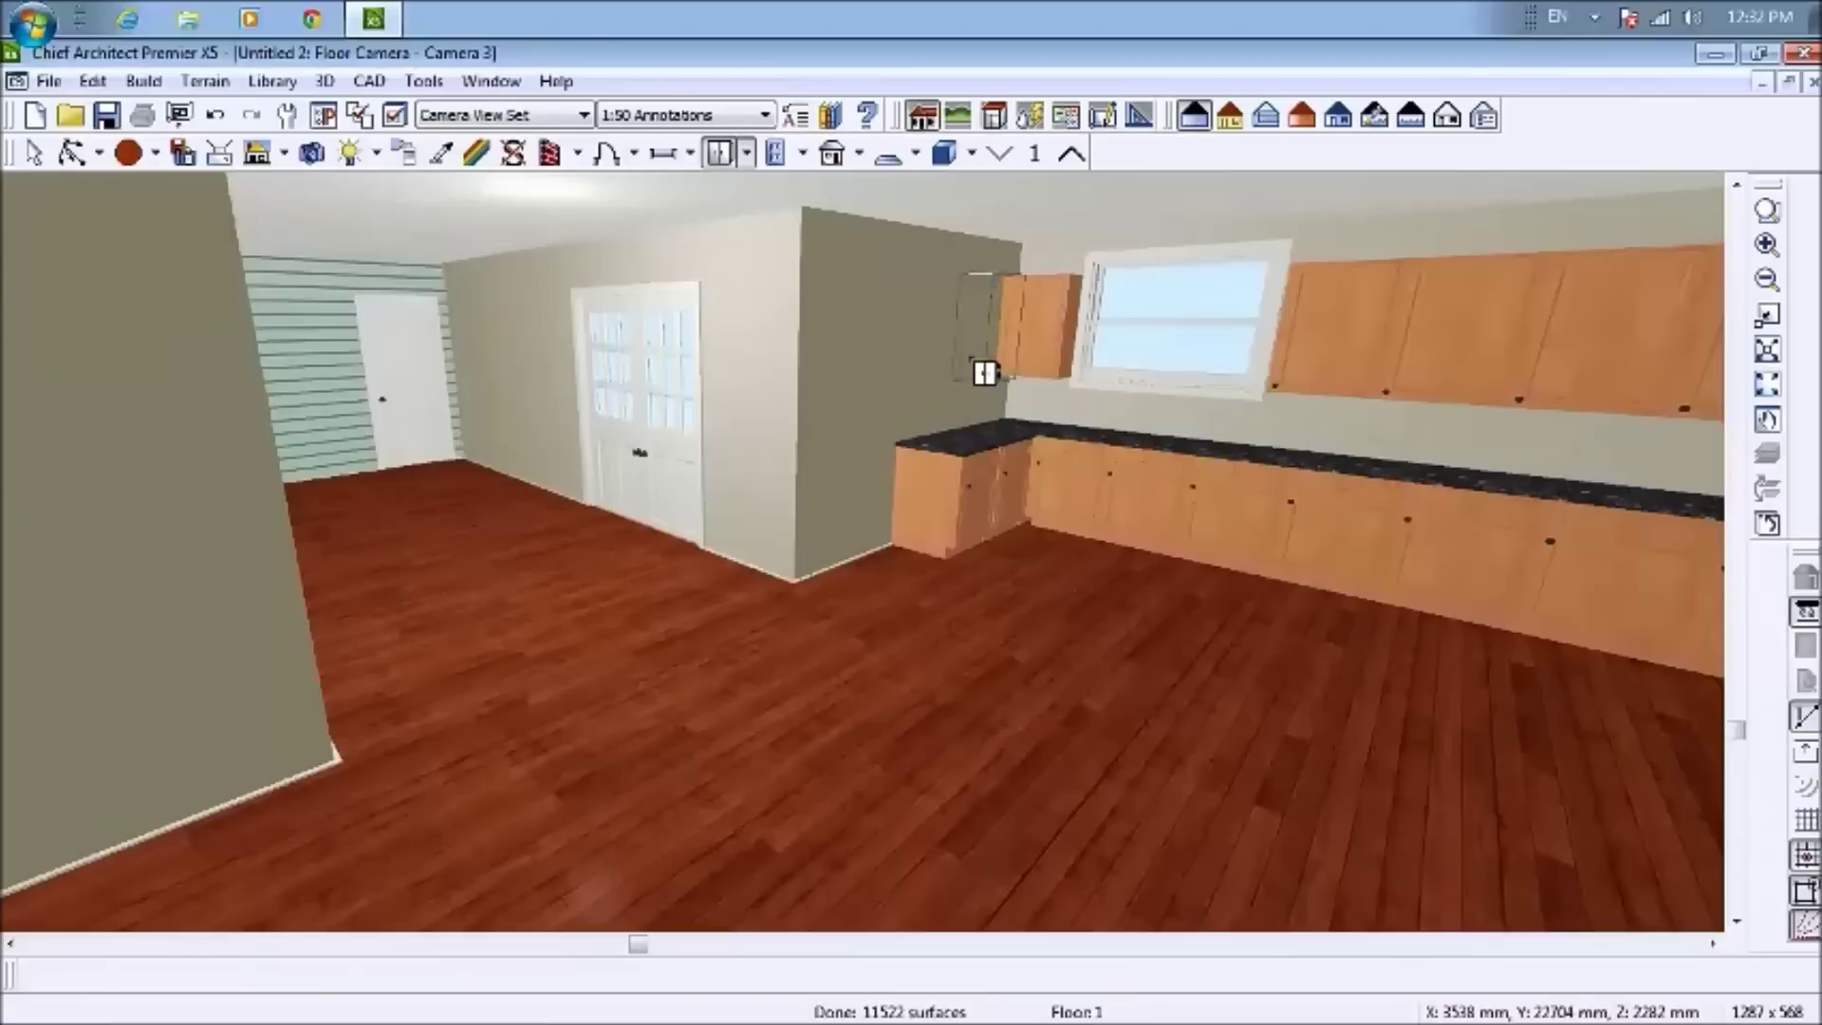
{"action": "left_click", "coordinate": [993, 365]}
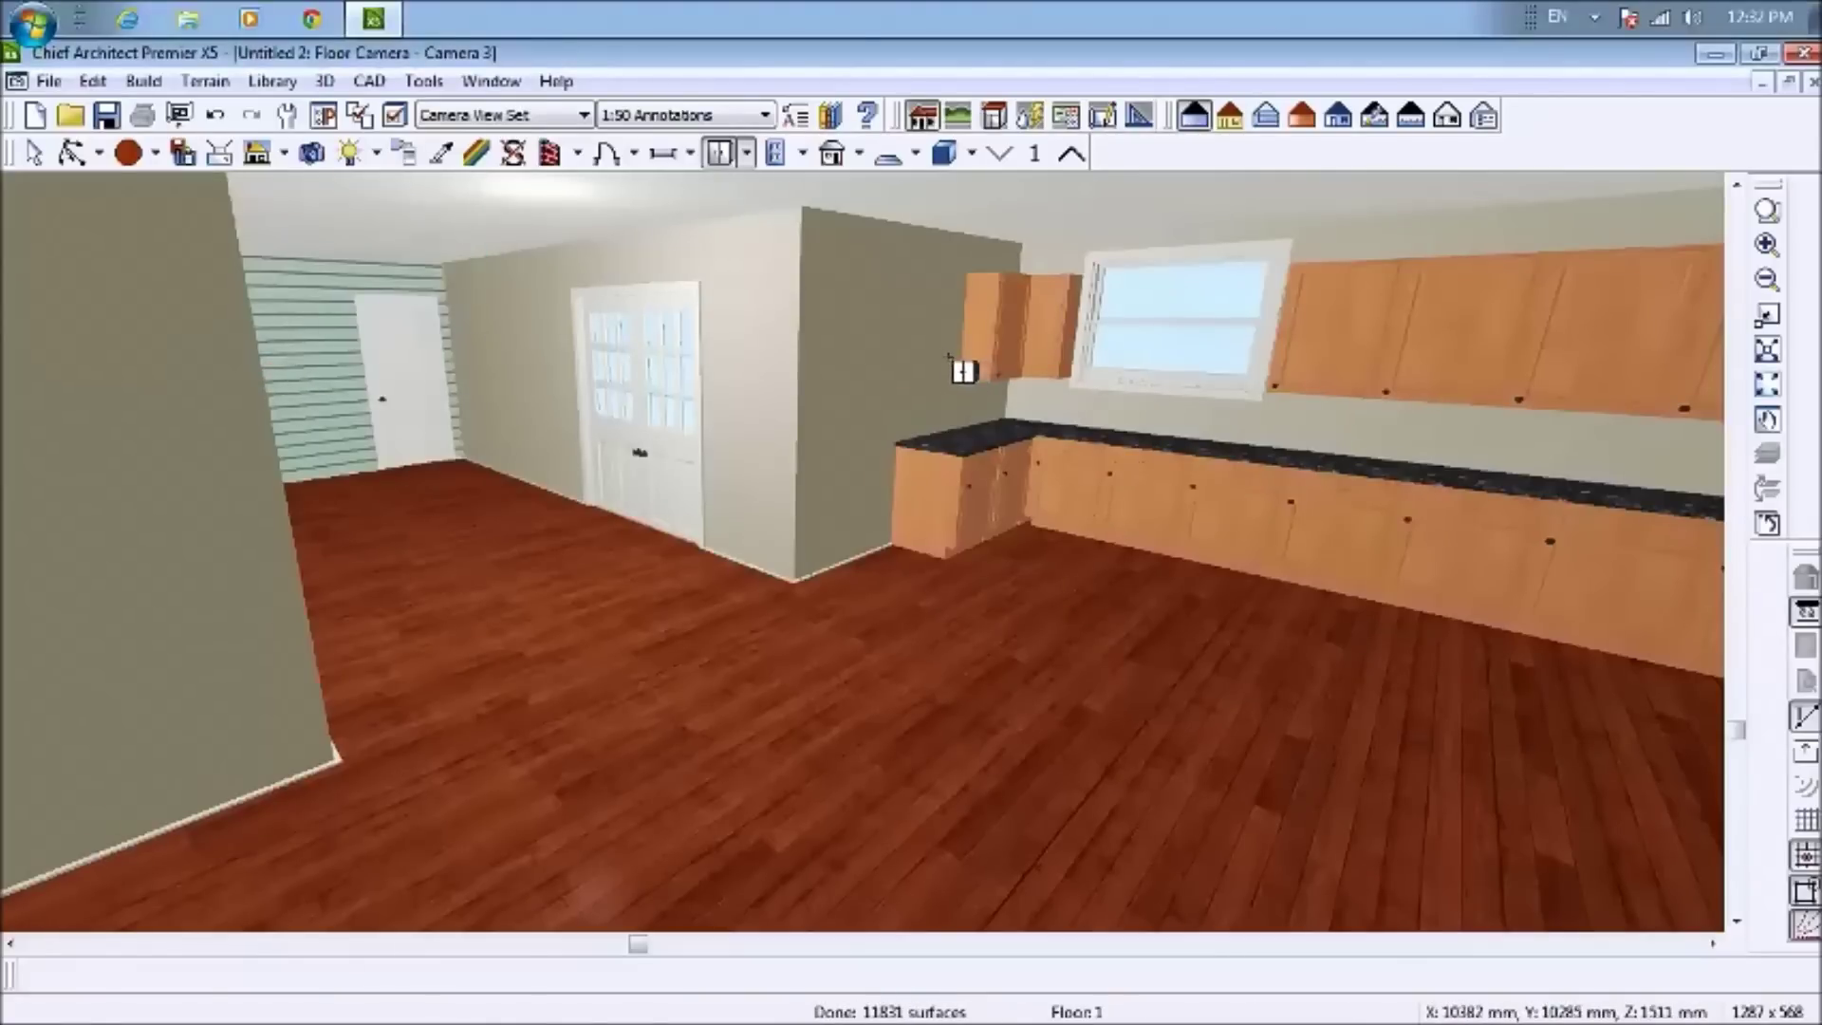
{"action": "left_click", "coordinate": [957, 361]}
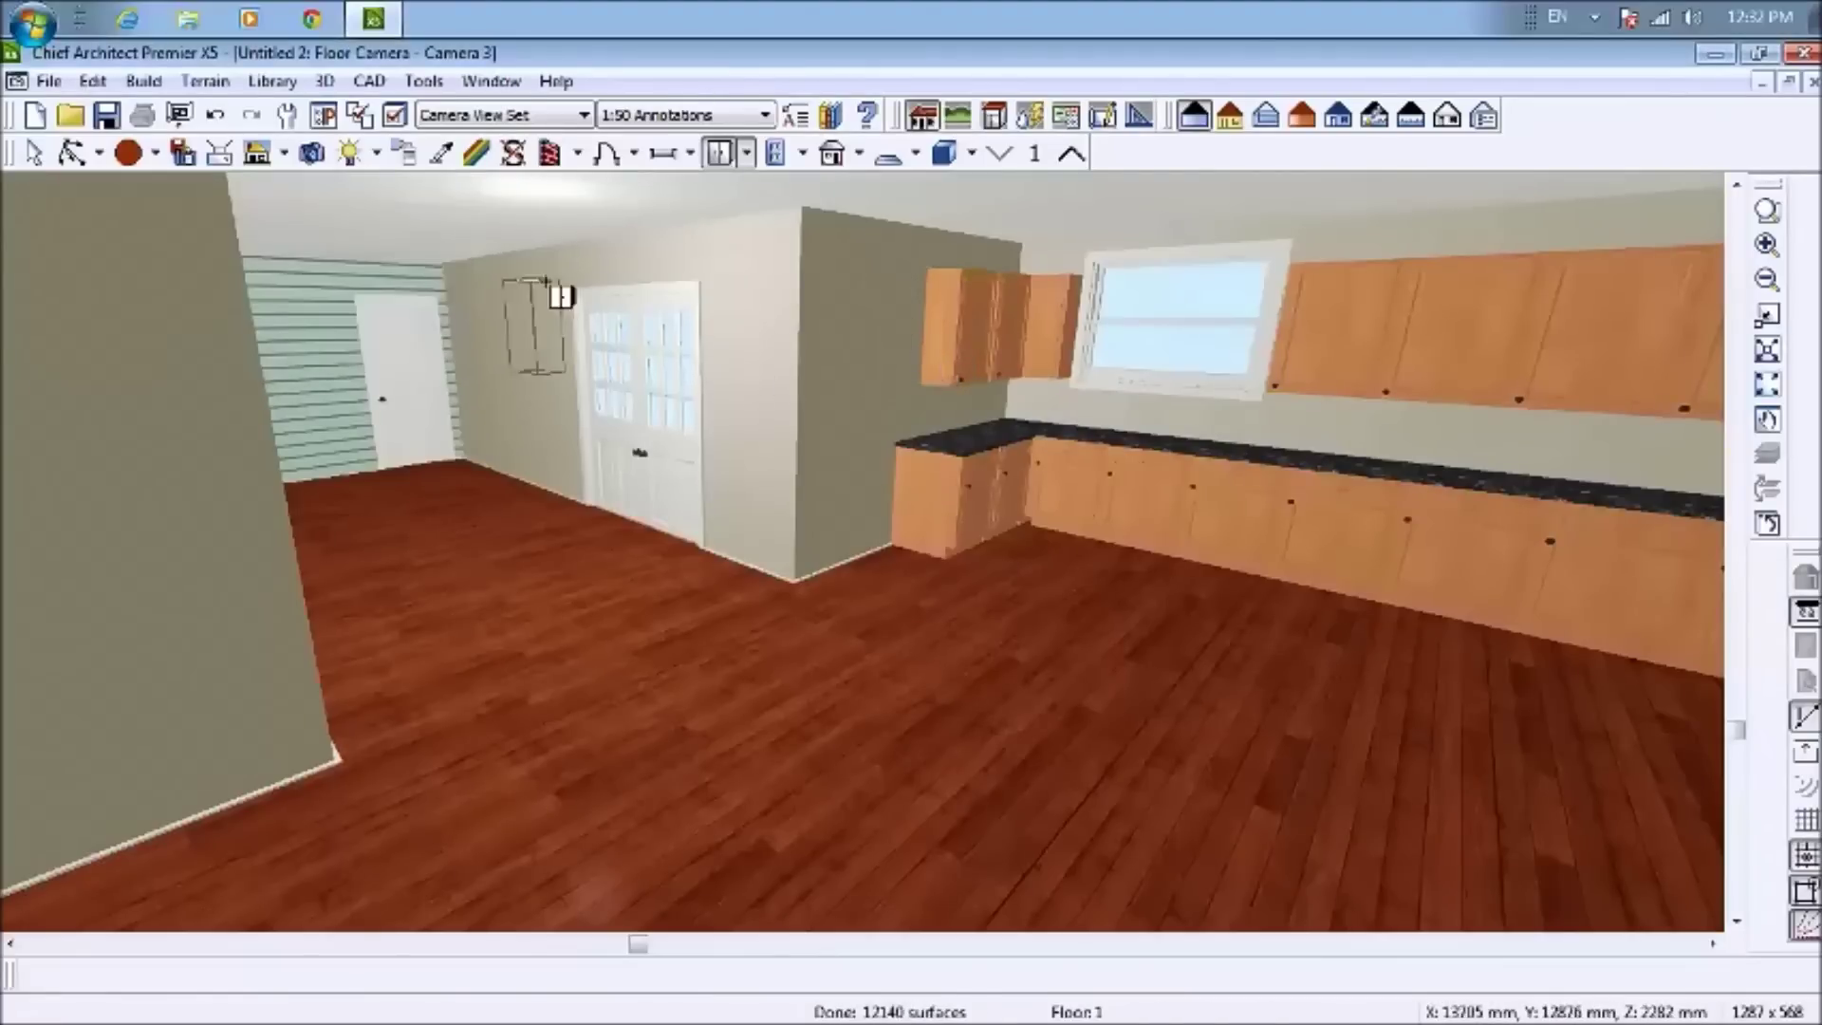
{"action": "left_click", "coordinate": [34, 153]}
{"action": "scroll", "coordinate": [1099, 613], "scroll_direction": "down", "scroll_amount": 4}
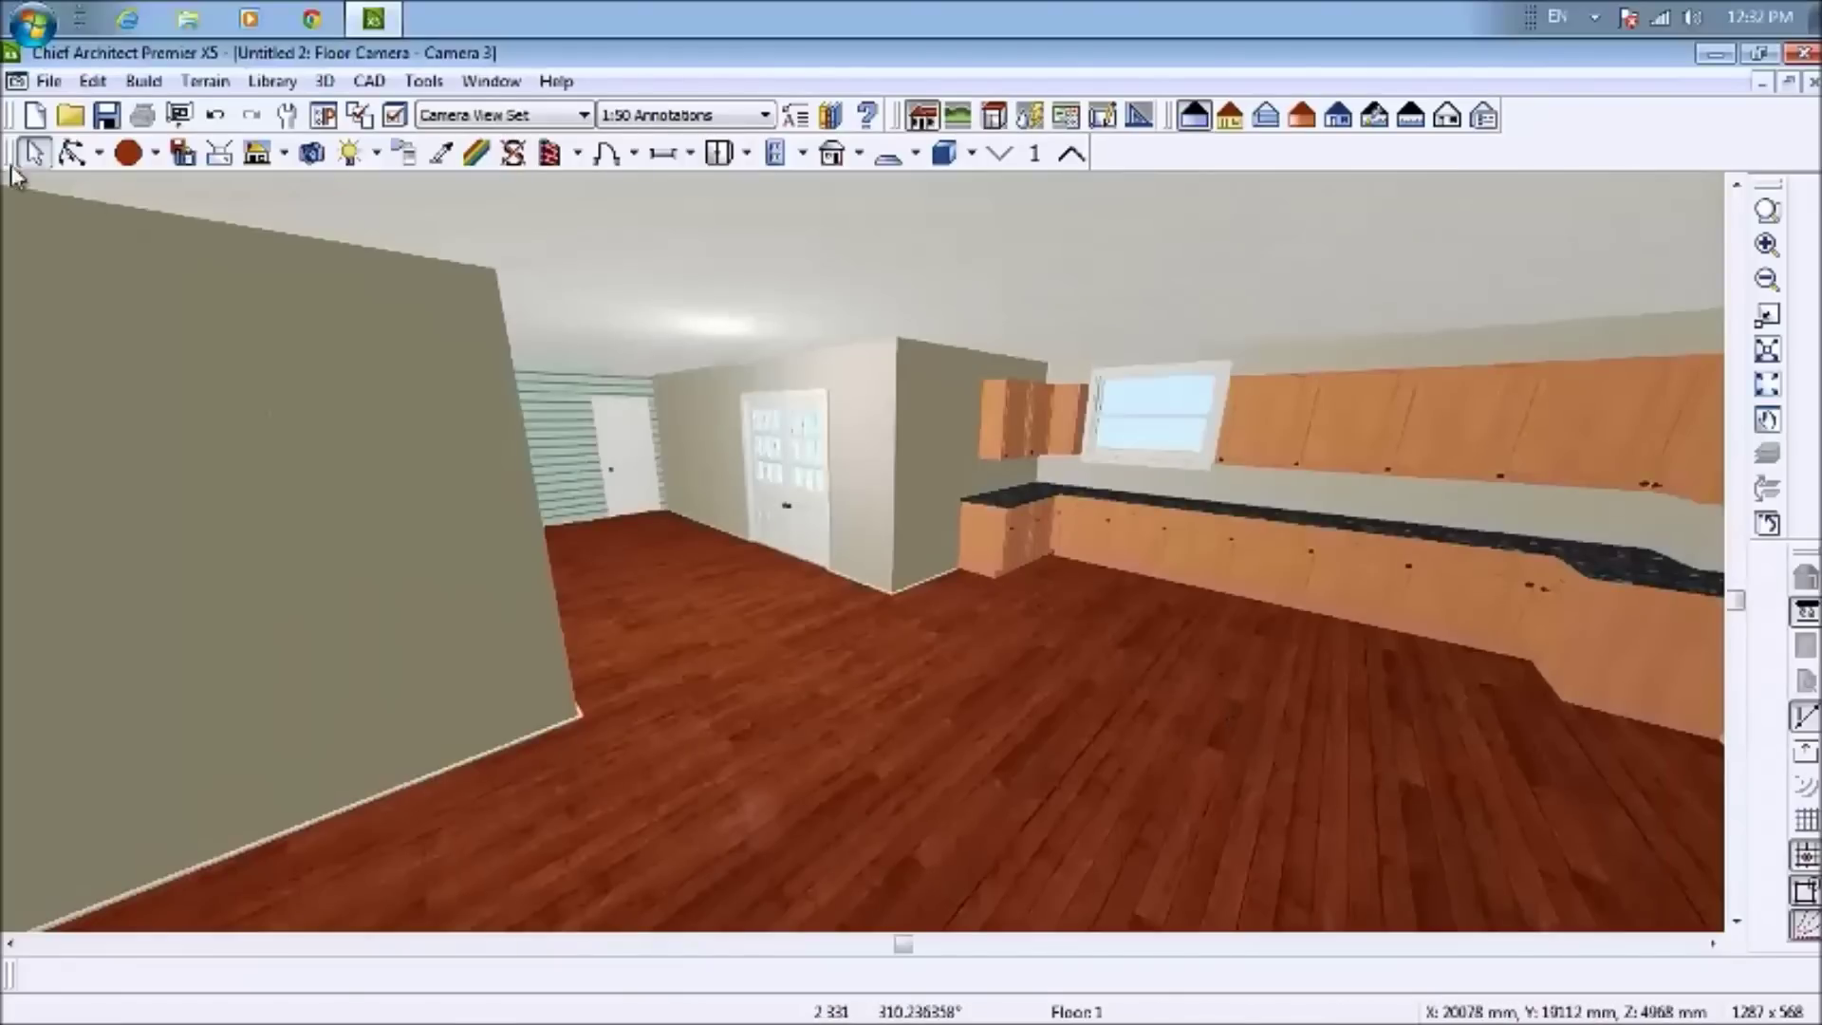
{"action": "left_click", "coordinate": [72, 153]}
{"action": "left_click_drag", "start_coordinate": [1111, 724], "coordinate": [952, 760]}
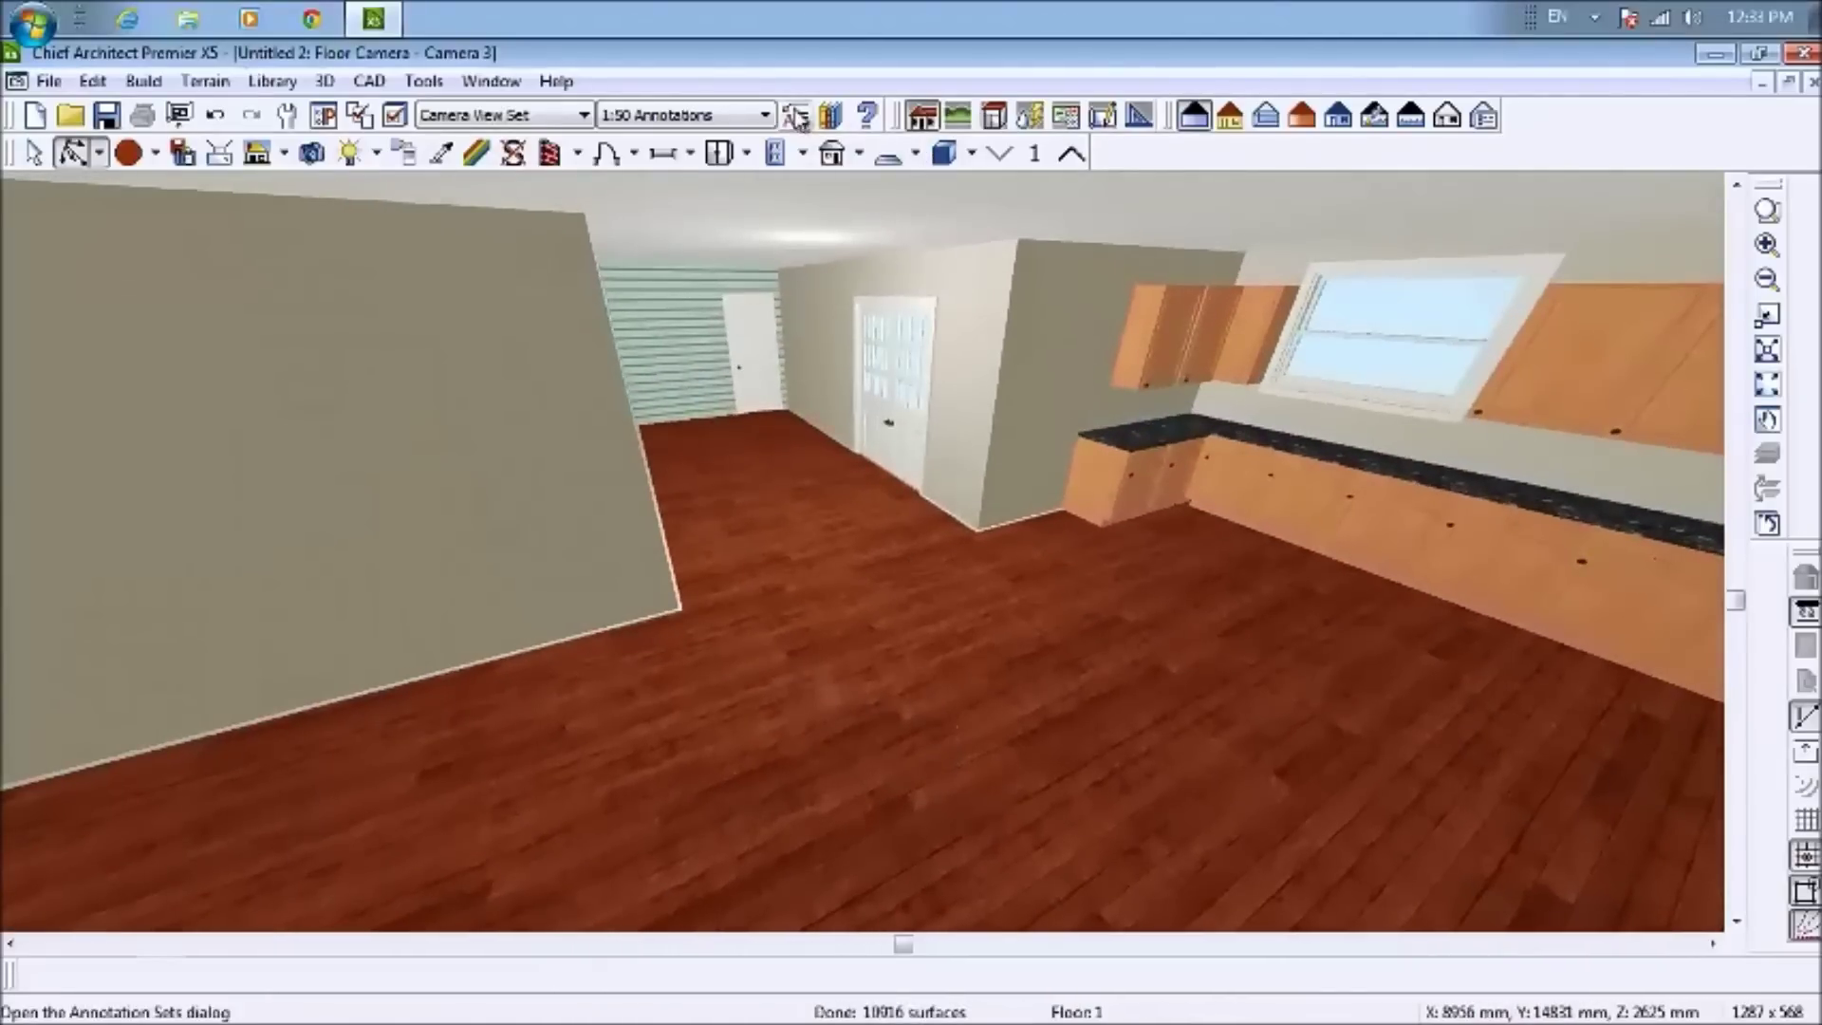
Search the library for a refrigerator and pick the Double Door Refrigerator model
{"action": "left_click", "coordinate": [830, 115]}
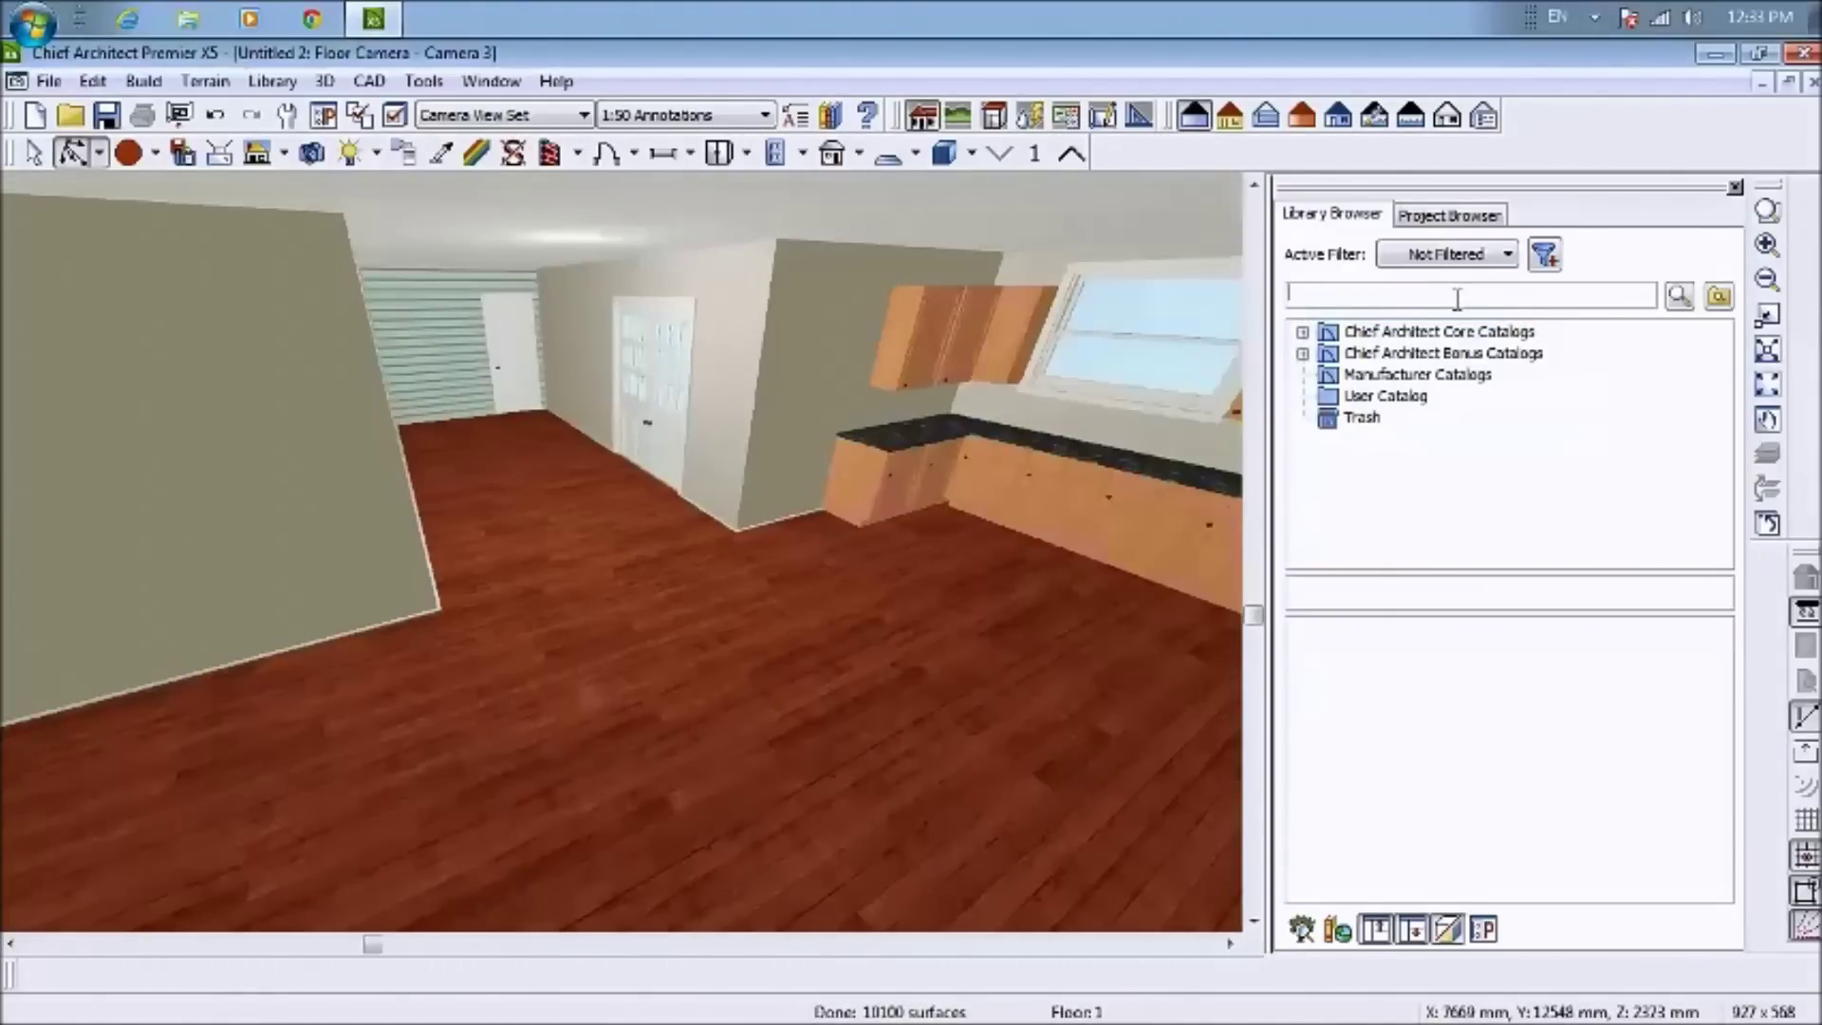
{"action": "type", "text": "fri"}
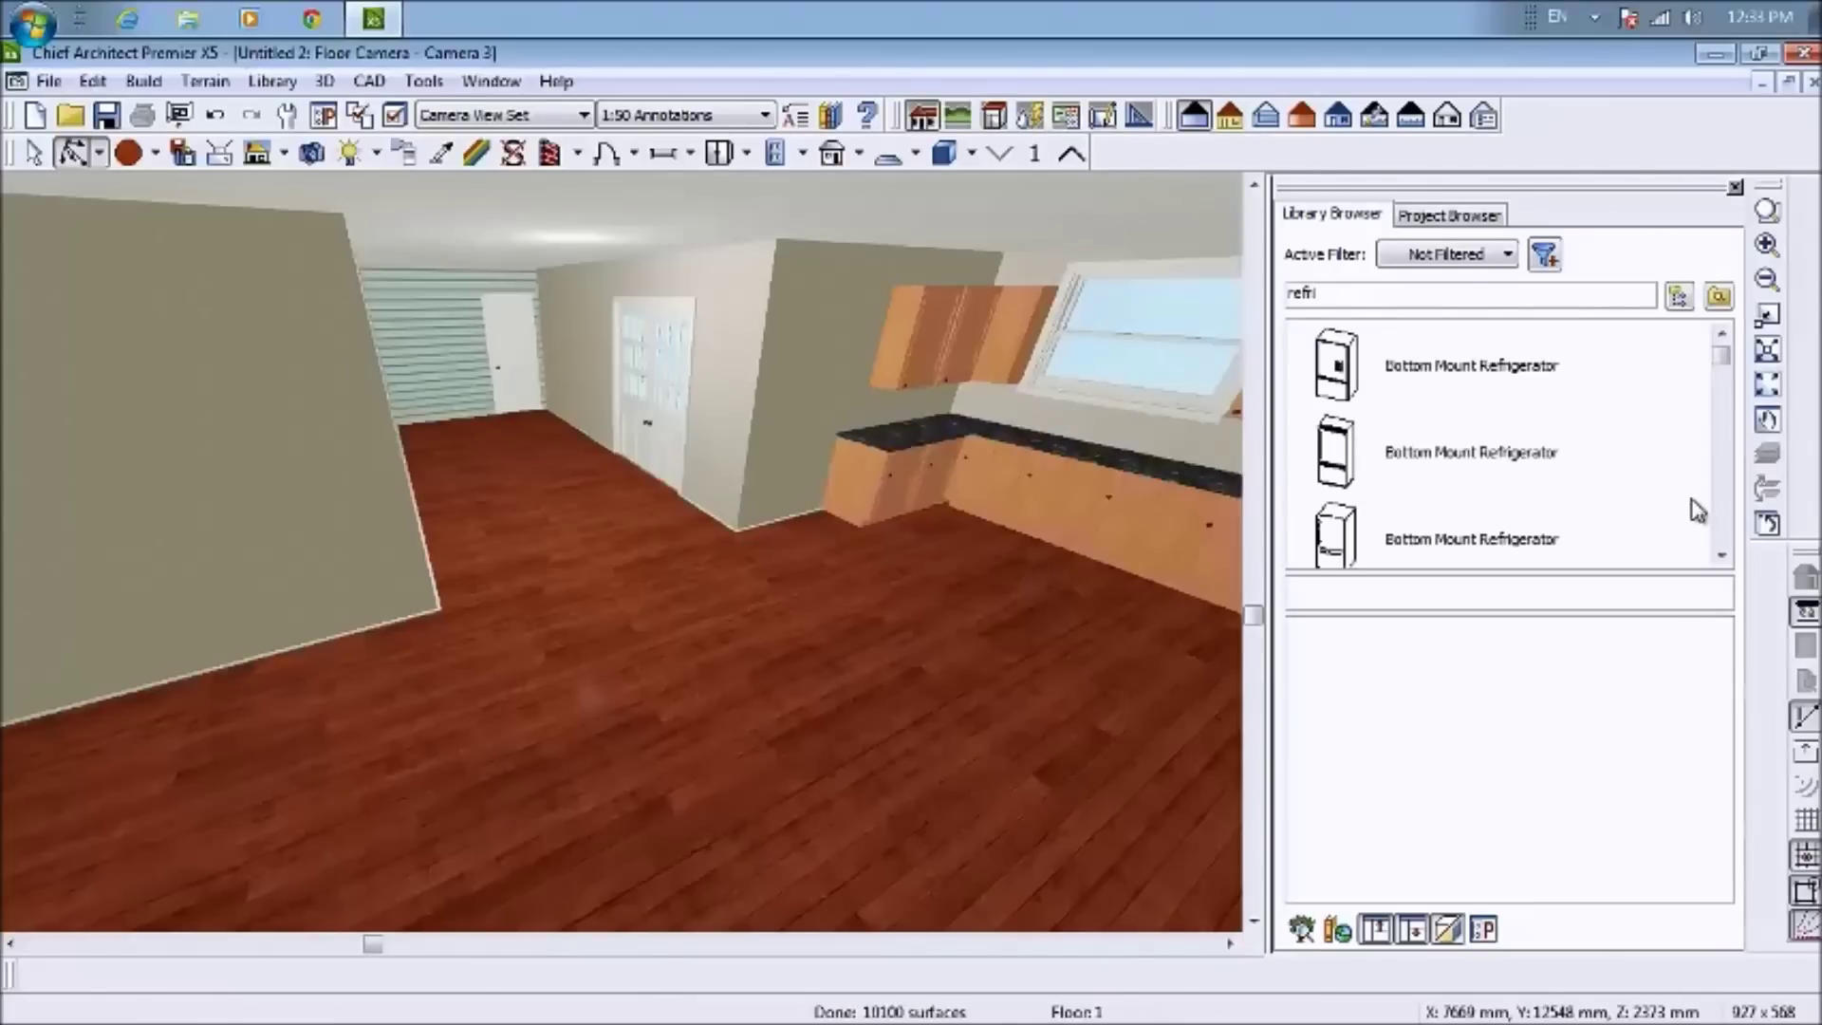
{"action": "left_click", "coordinate": [1720, 557]}
{"action": "left_click", "coordinate": [1721, 559]}
{"action": "left_click", "coordinate": [1722, 561]}
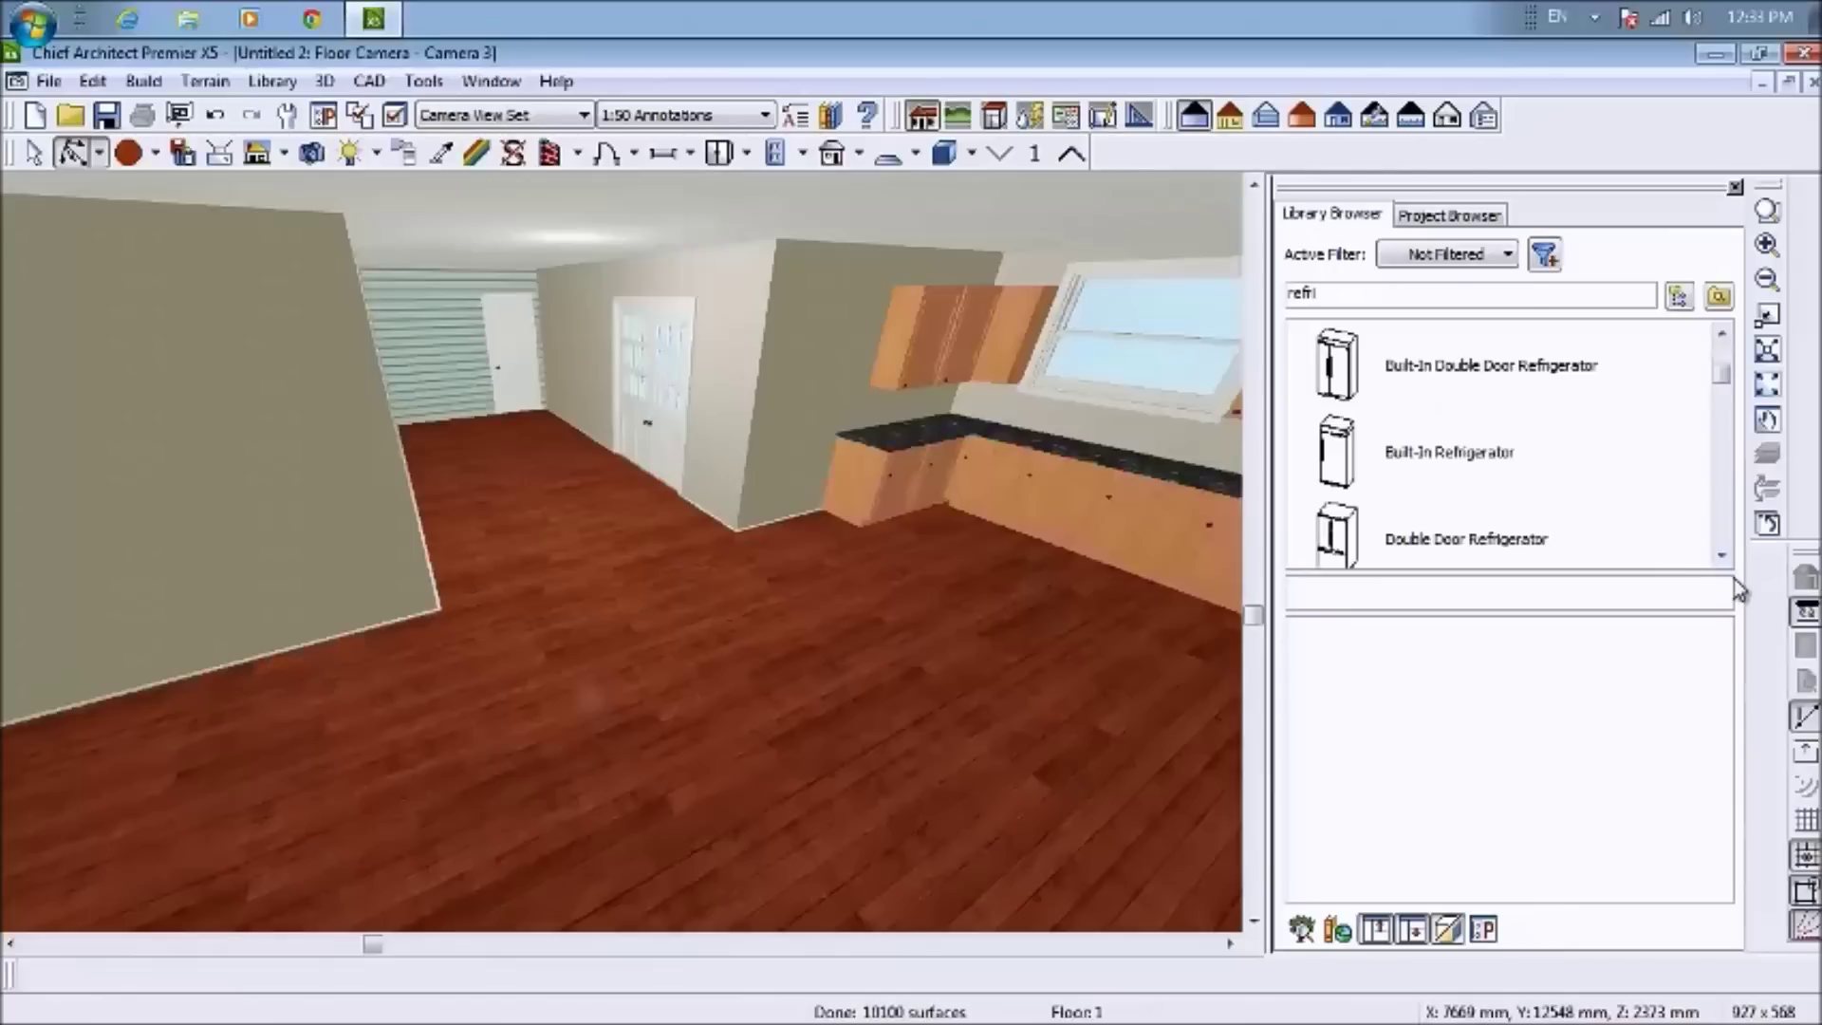
{"action": "left_click", "coordinate": [1723, 559]}
{"action": "left_click", "coordinate": [1723, 559]}
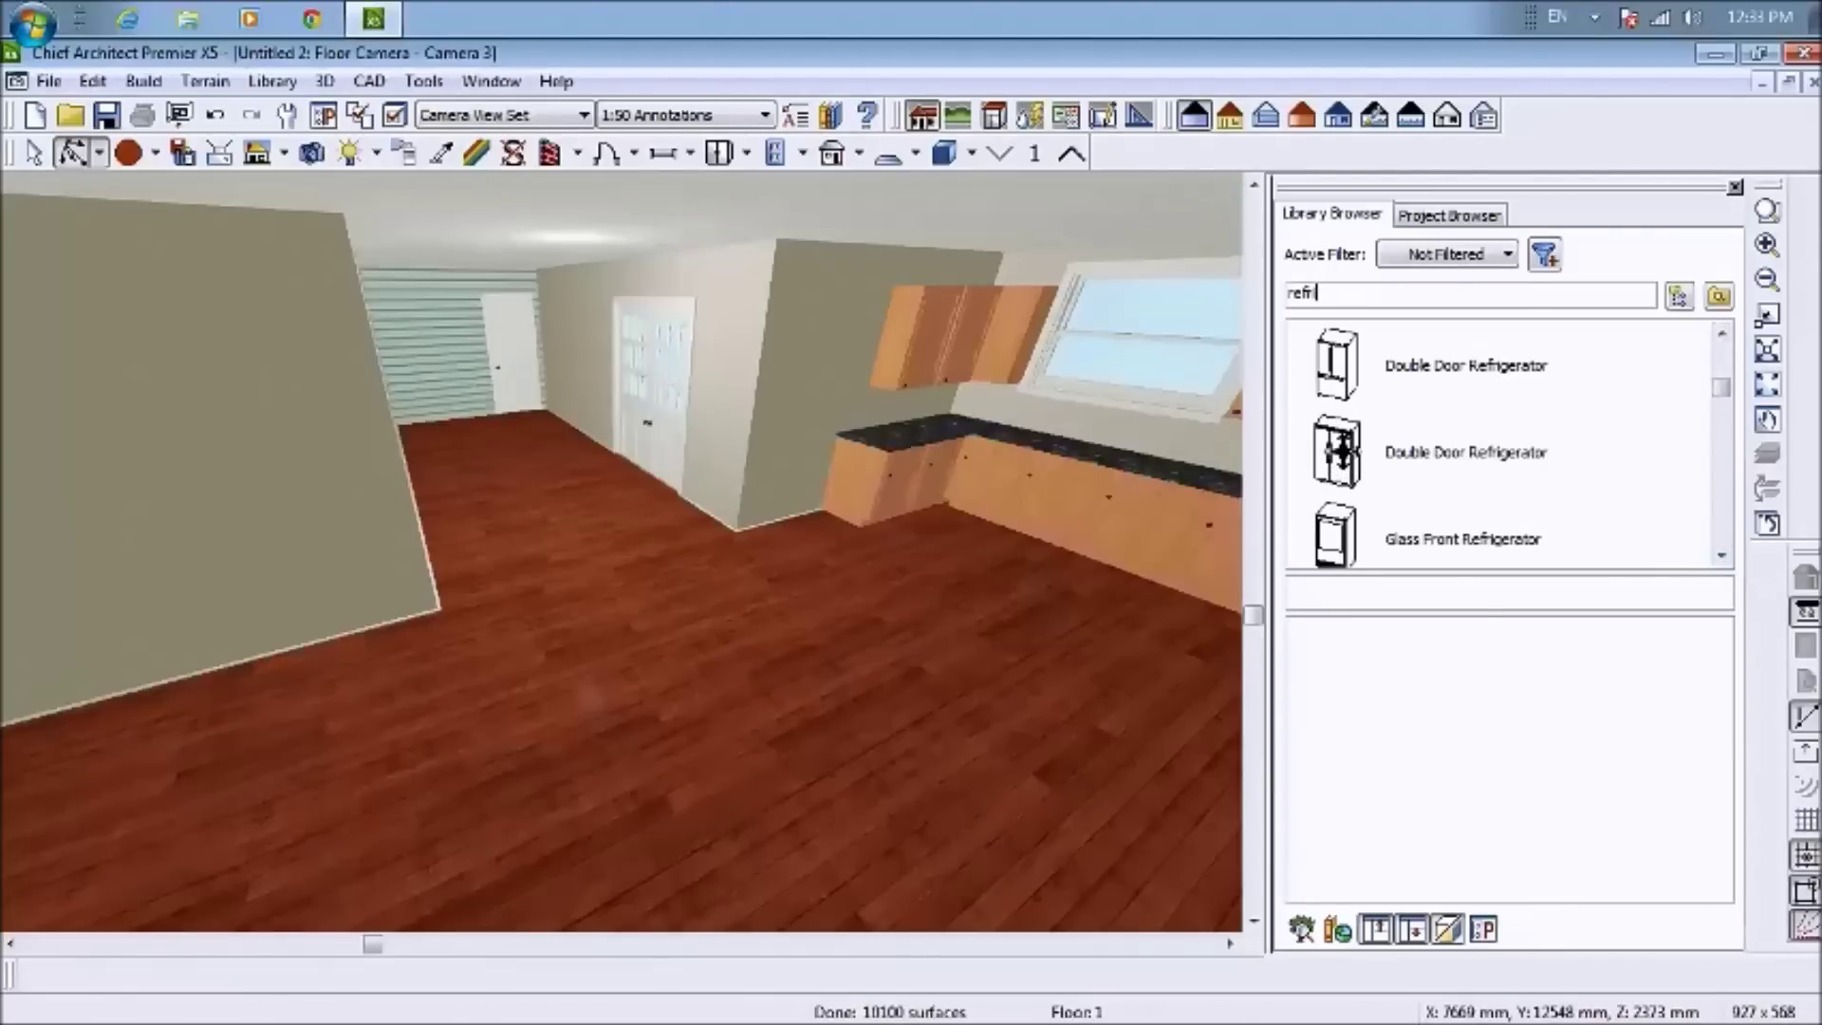
{"action": "left_click", "coordinate": [1344, 463]}
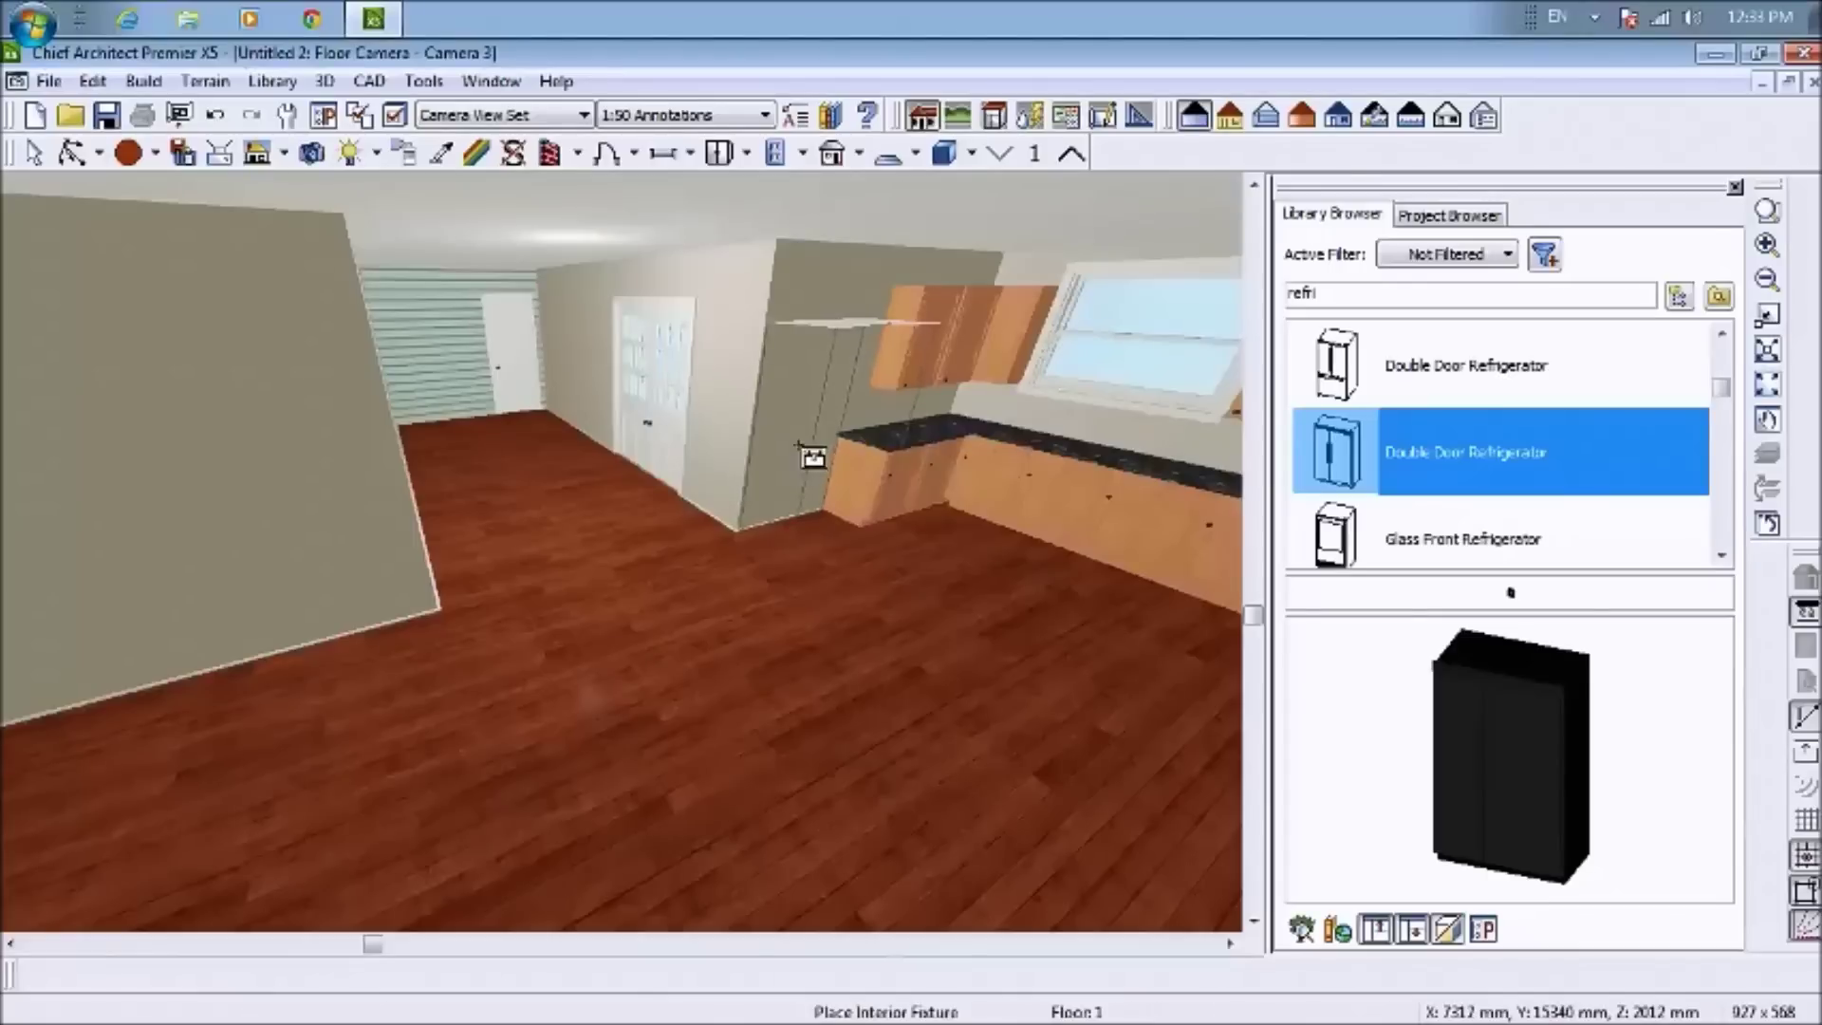
Place the black double-door refrigerator beside the left end of the kitchen counter
{"action": "left_click", "coordinate": [802, 442]}
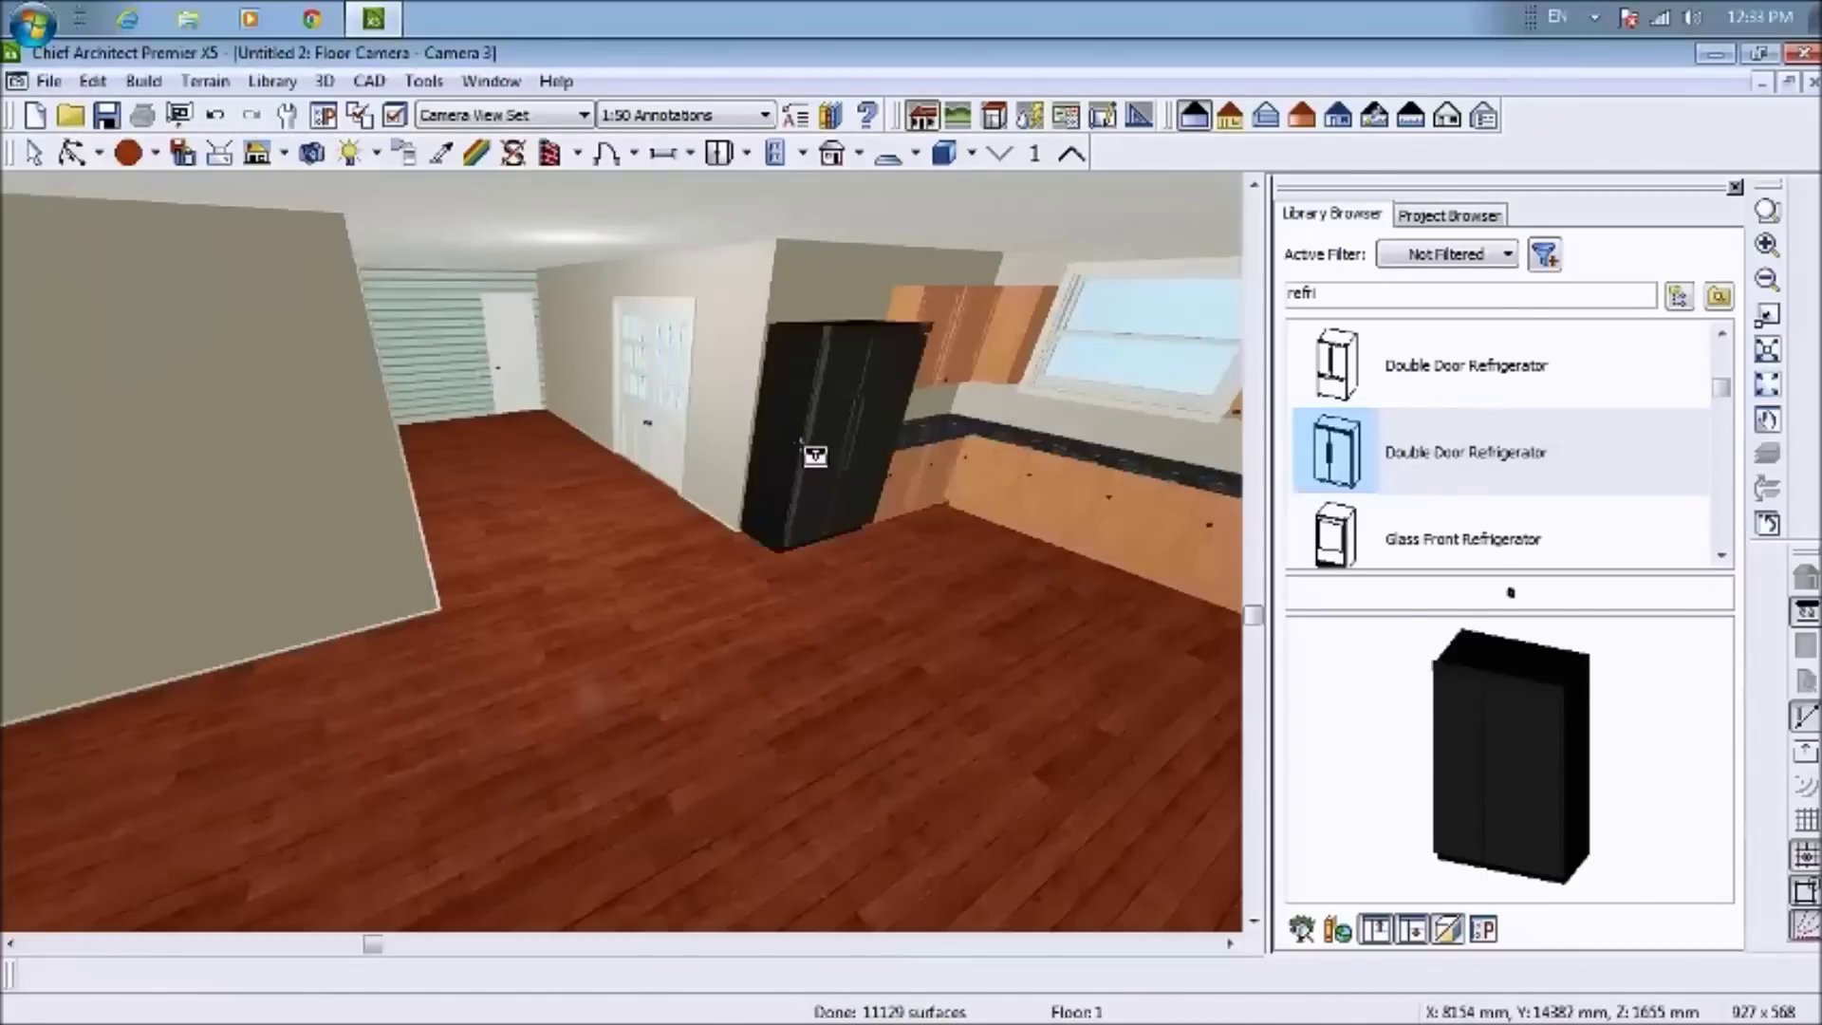
{"action": "left_click", "coordinate": [34, 160]}
{"action": "key", "text": "Down"}
{"action": "key", "text": "Down"}
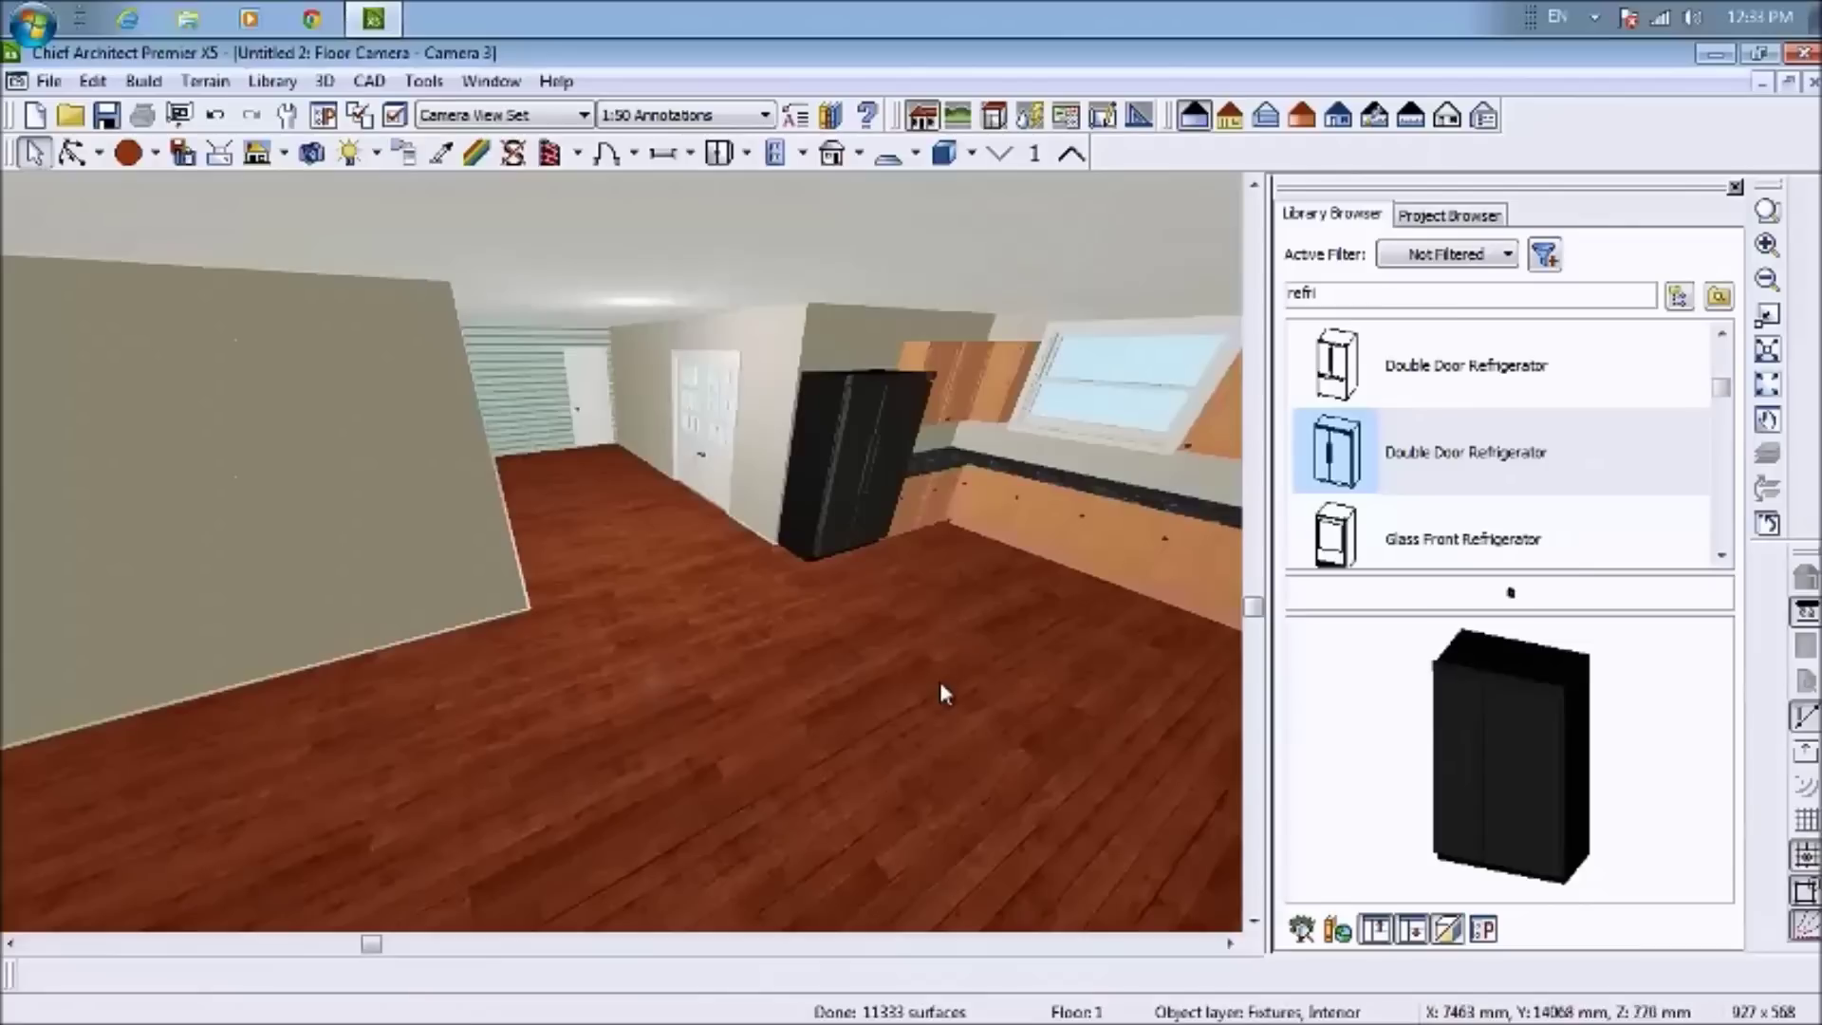
{"action": "left_click", "coordinate": [74, 158]}
{"action": "left_click_drag", "start_coordinate": [1017, 618], "coordinate": [1171, 739]}
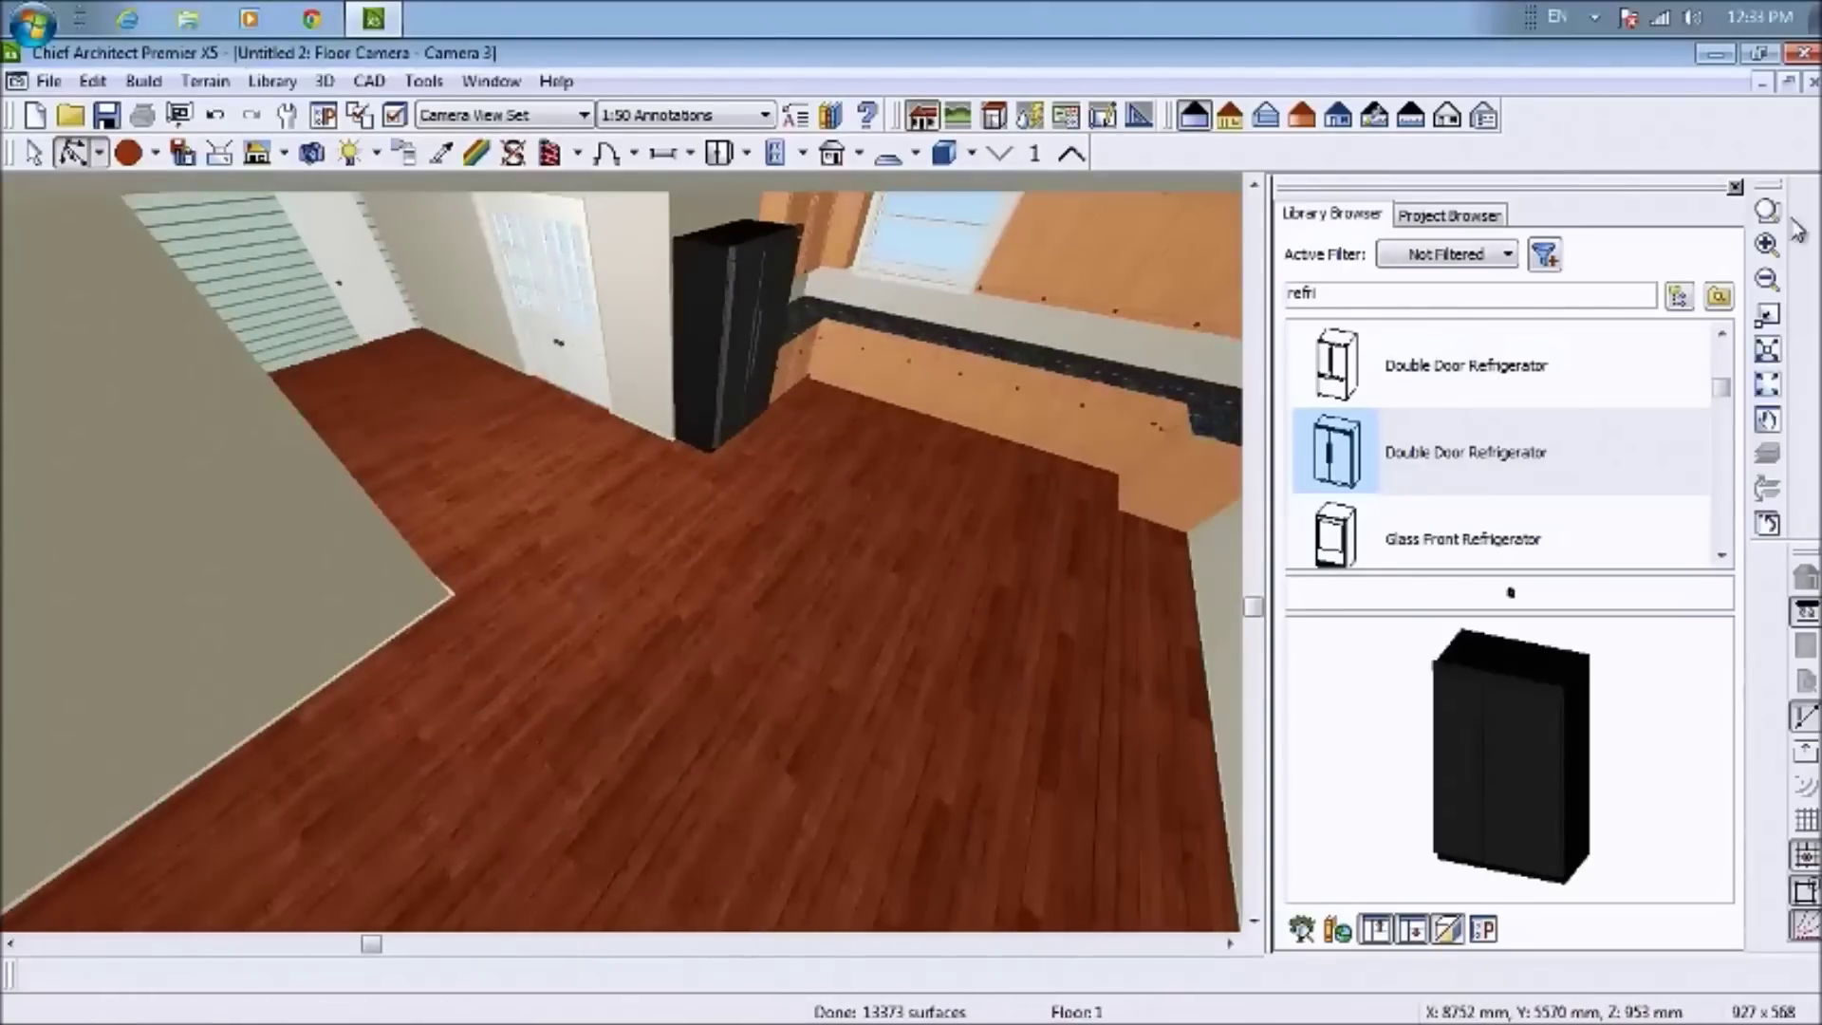
Close the library and lay out a base-cabinet island in the middle of the kitchen floor
{"action": "left_click", "coordinate": [1736, 189]}
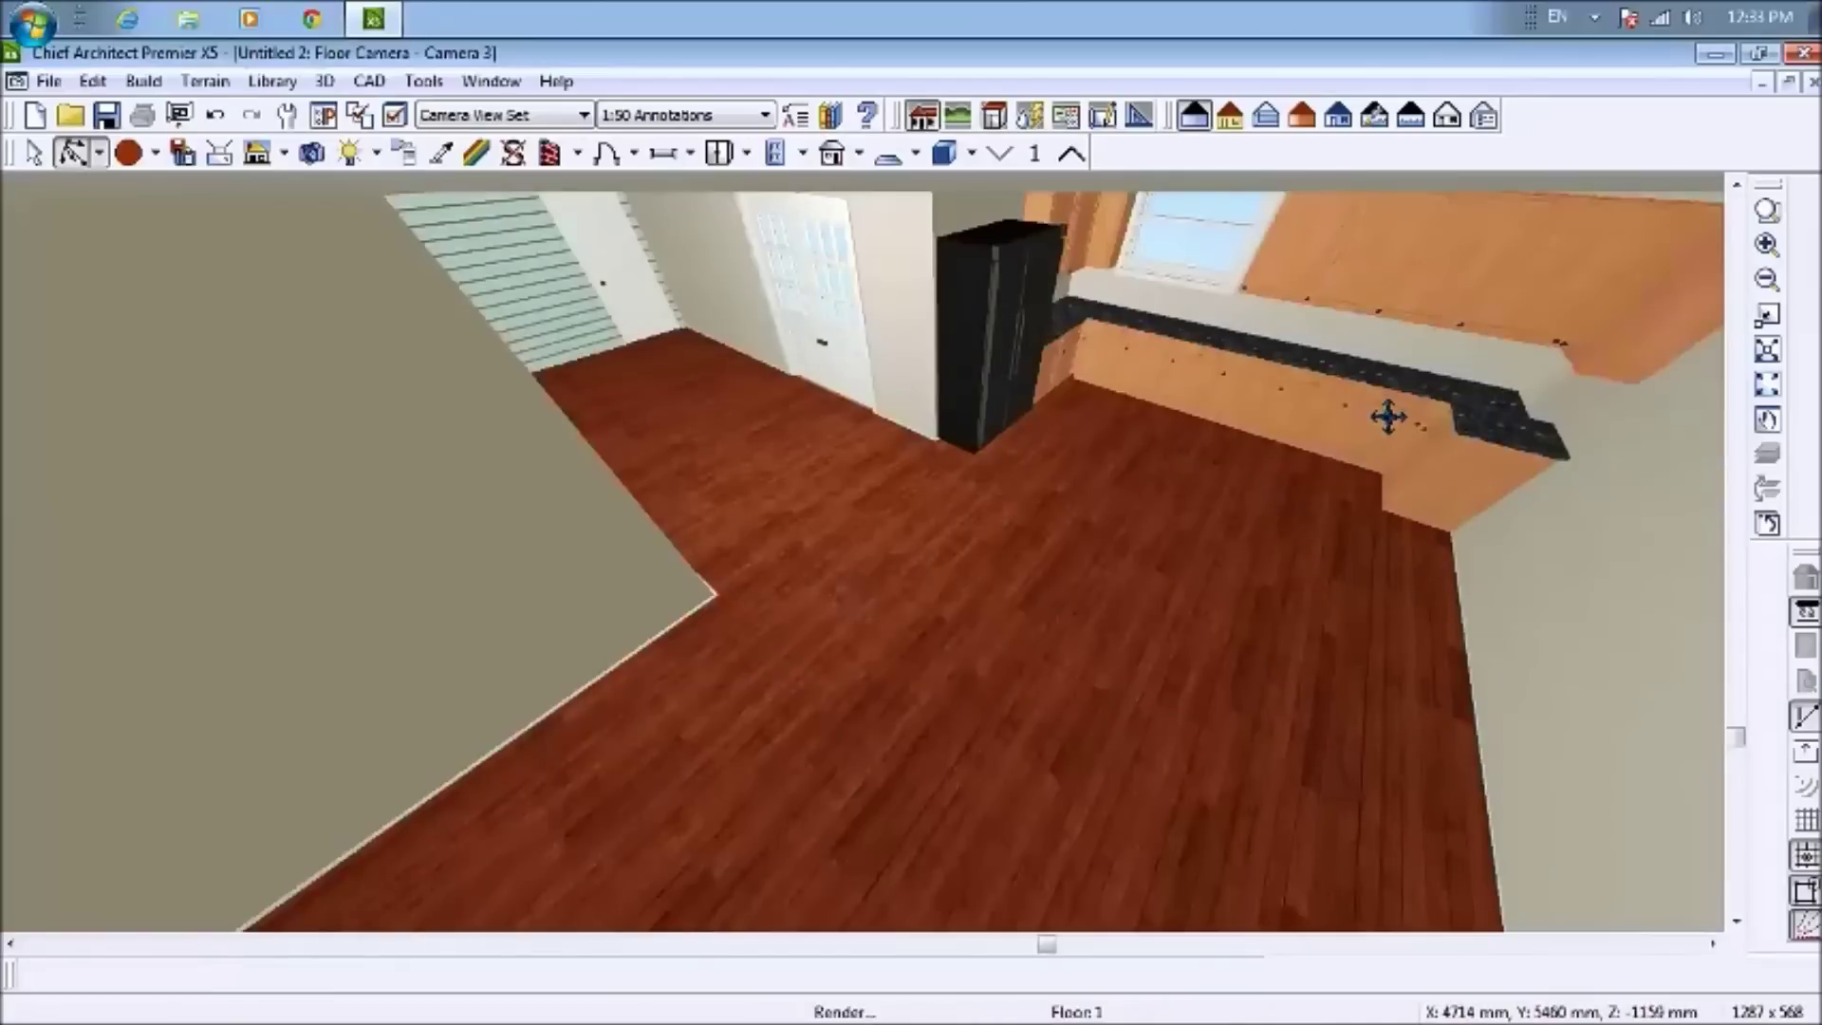
{"action": "scroll", "coordinate": [1388, 418], "scroll_direction": "down", "scroll_amount": 2}
{"action": "scroll", "coordinate": [1372, 429], "scroll_direction": "up", "scroll_amount": 4}
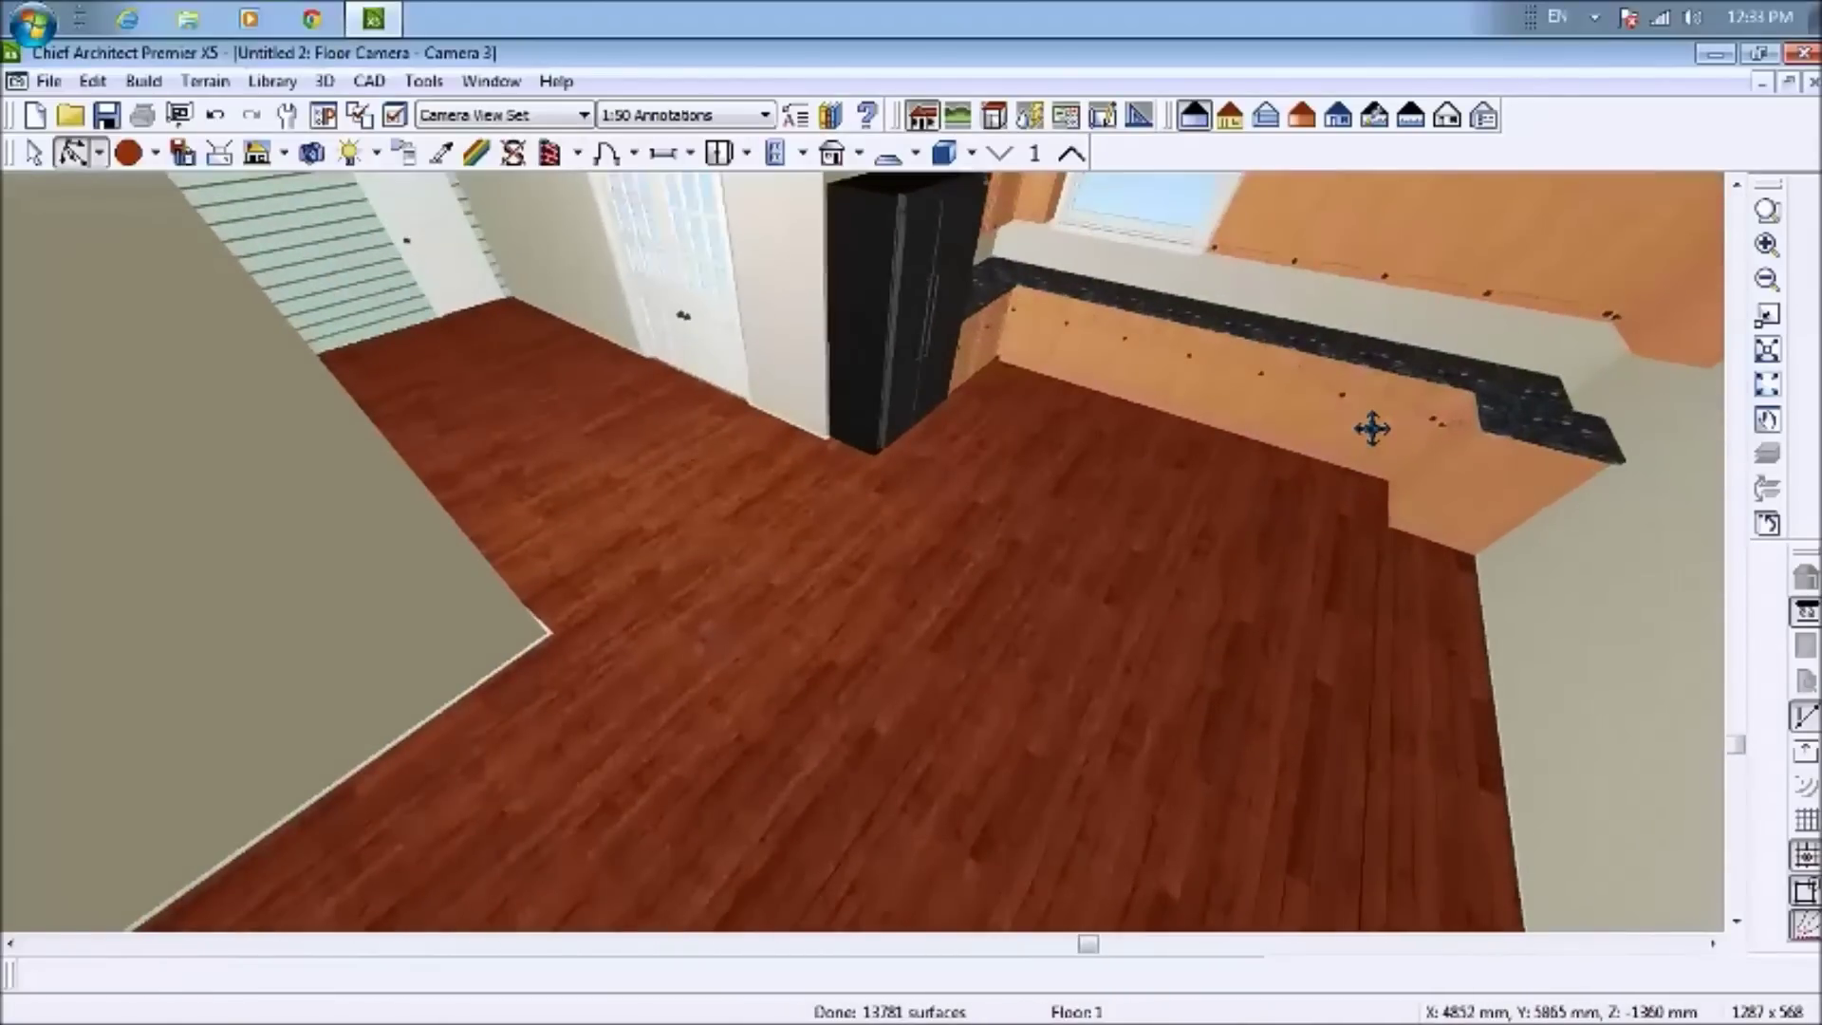
{"action": "scroll", "coordinate": [1370, 430], "scroll_direction": "up", "scroll_amount": 2}
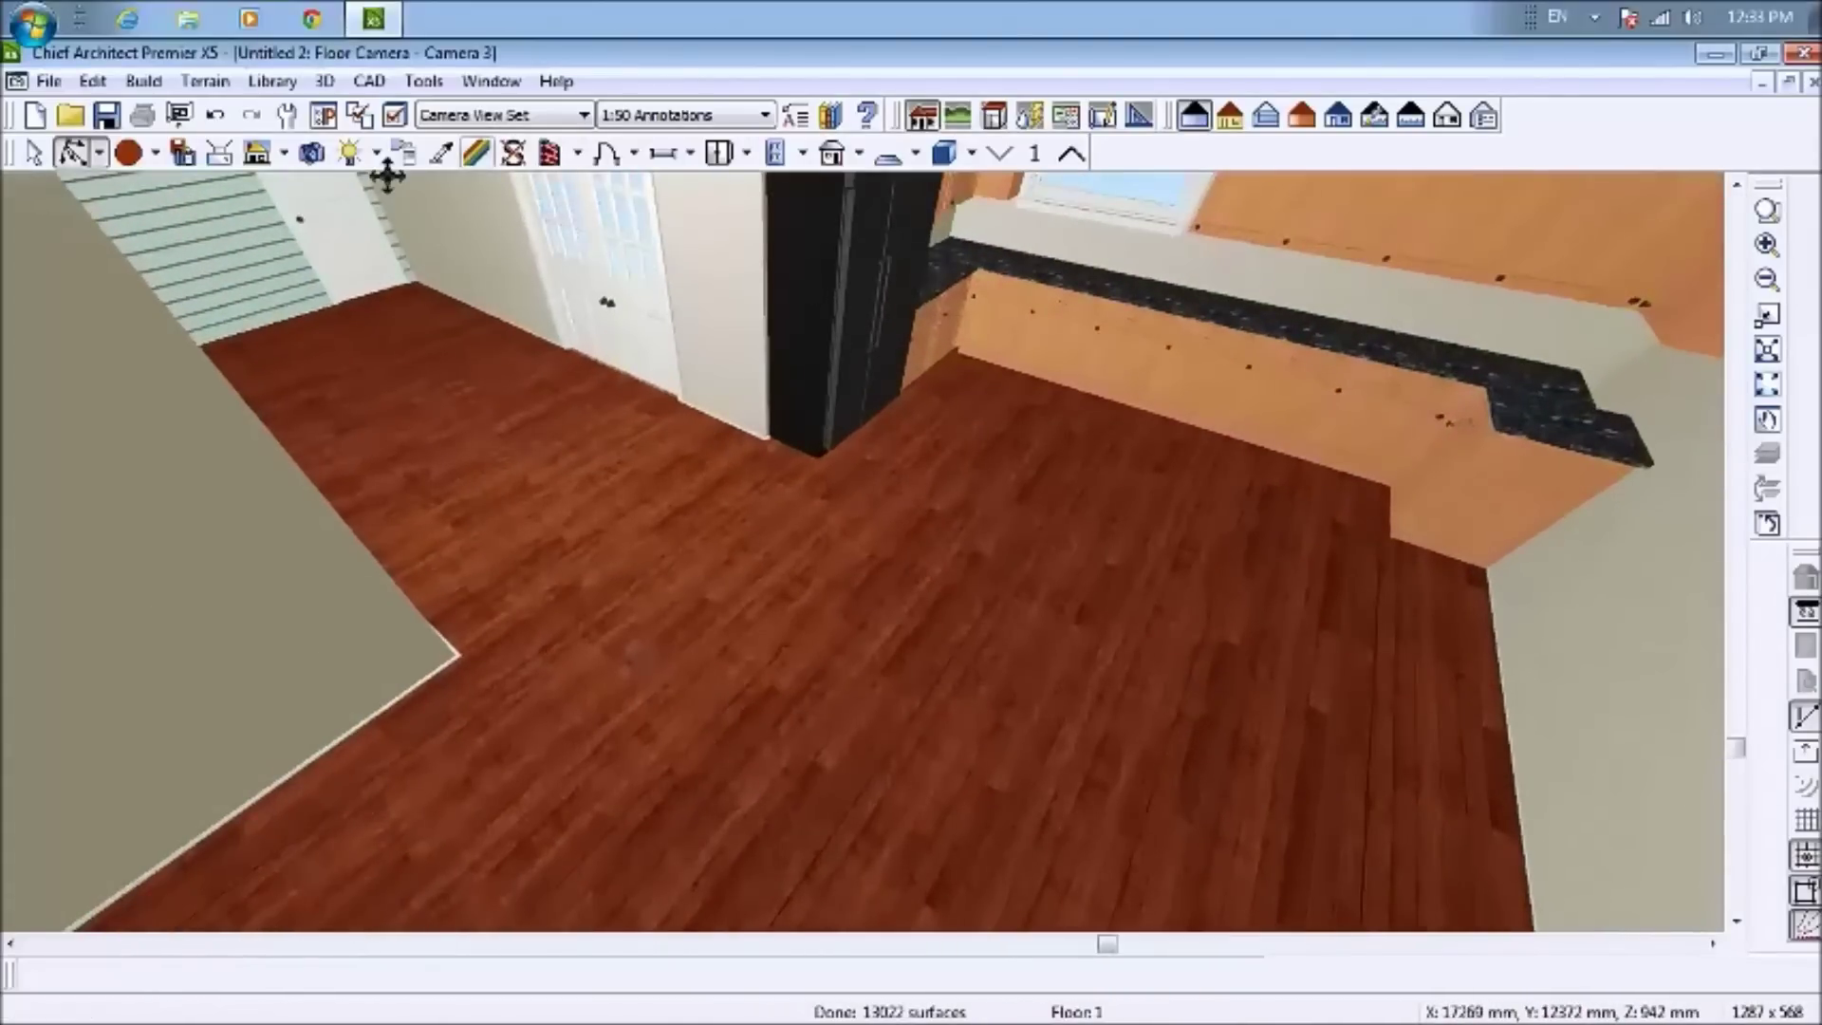
{"action": "left_click", "coordinate": [750, 157]}
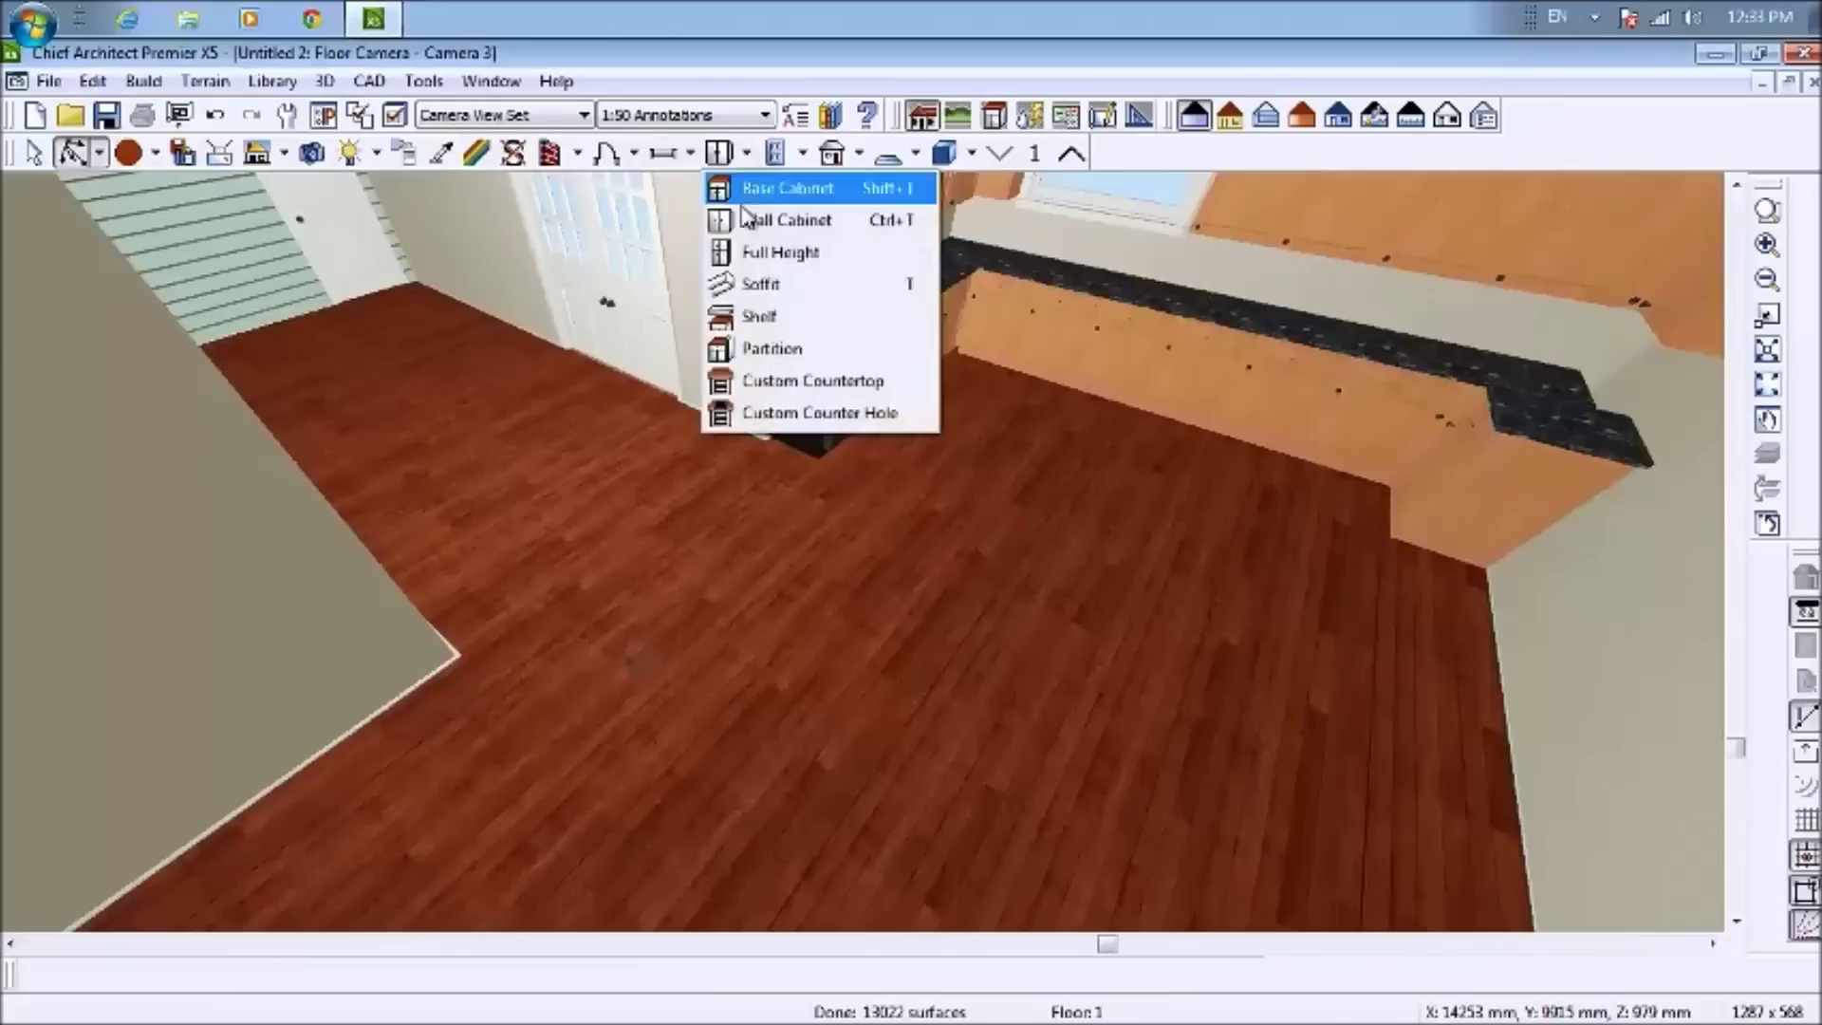
{"action": "left_click", "coordinate": [896, 414]}
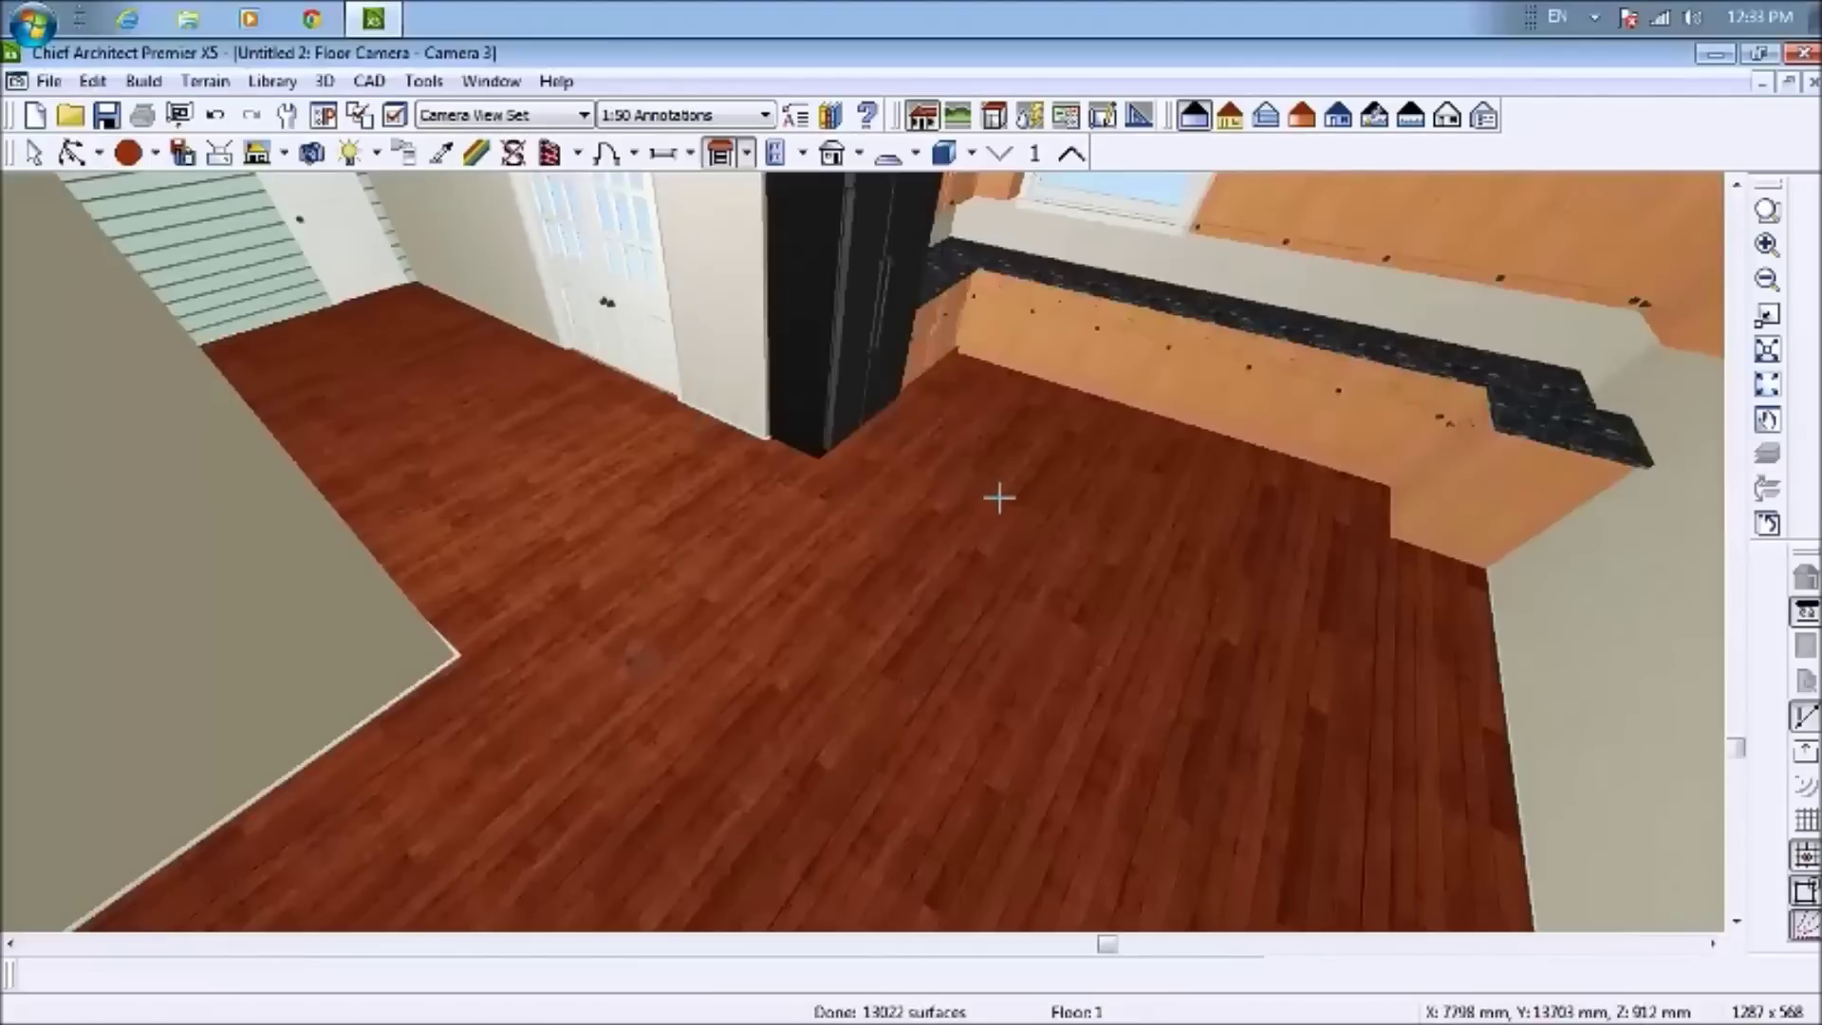
{"action": "left_click_drag", "start_coordinate": [958, 454], "coordinate": [1177, 674]}
Check the island cabinet's size, then close the 3D camera view to return to Floor 1
{"action": "left_click", "coordinate": [31, 154]}
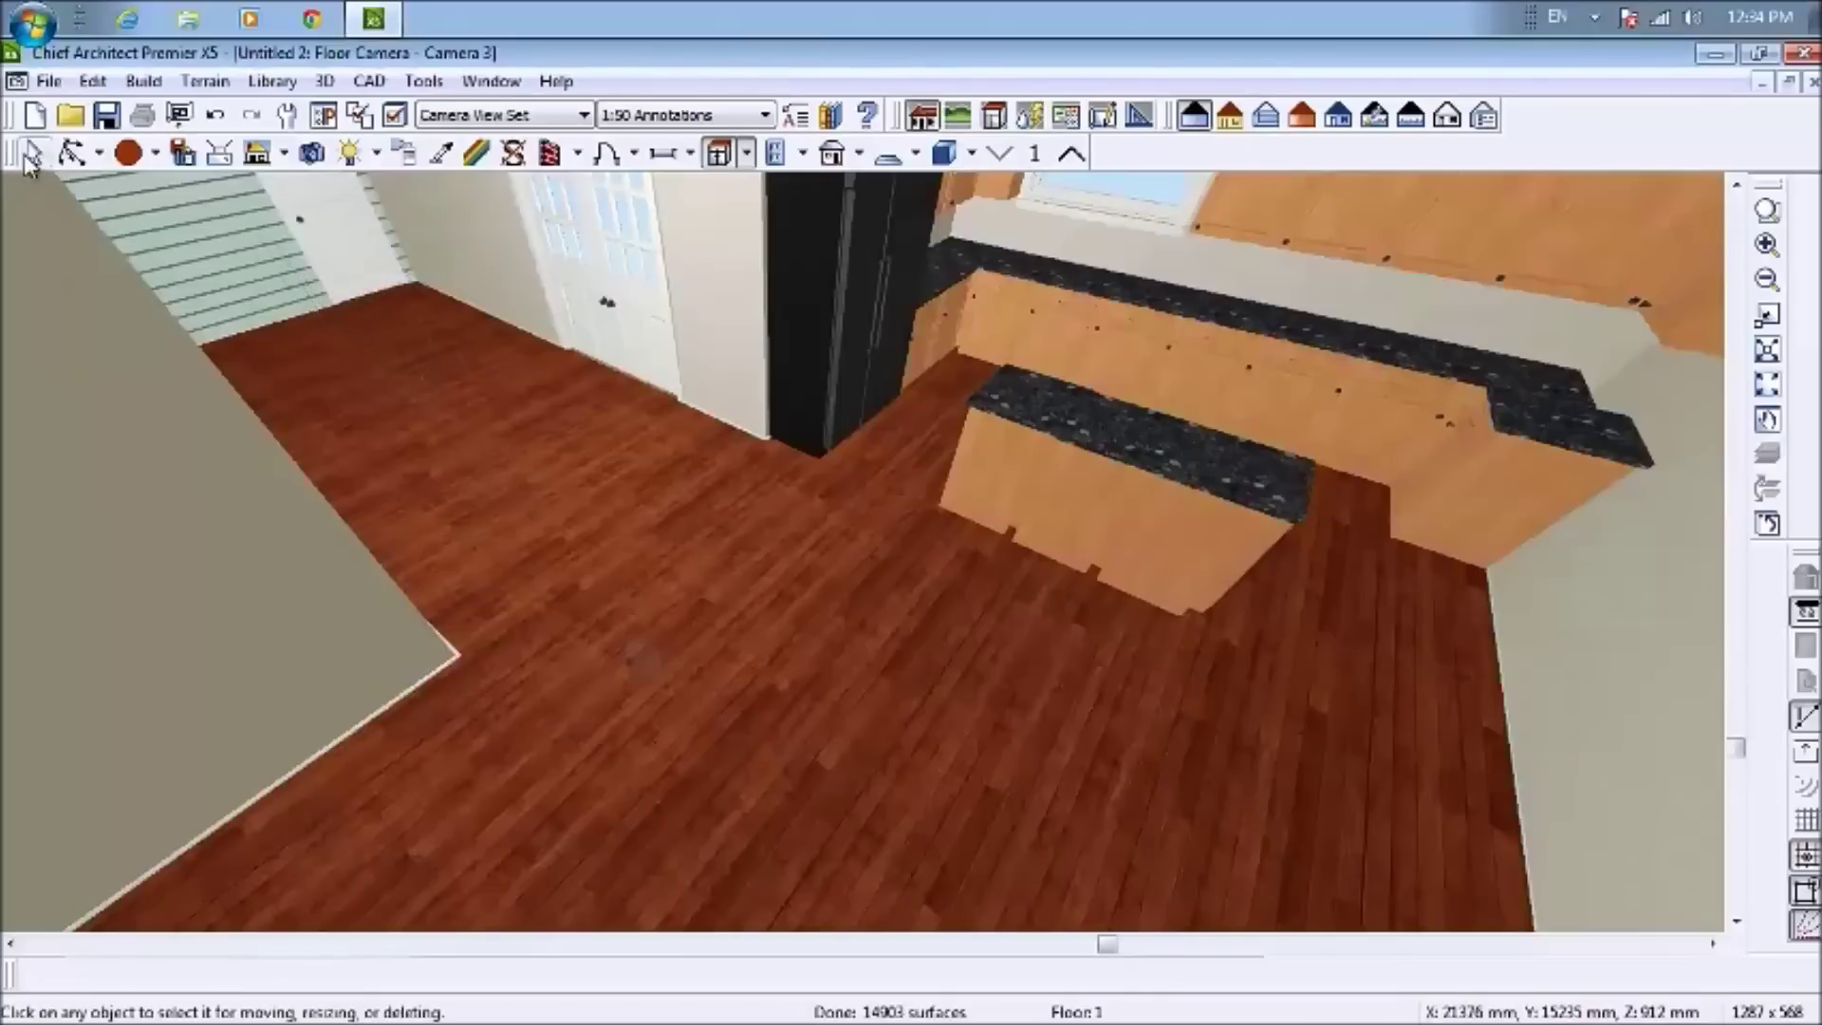
{"action": "left_click", "coordinate": [982, 448]}
{"action": "left_click", "coordinate": [1073, 410]}
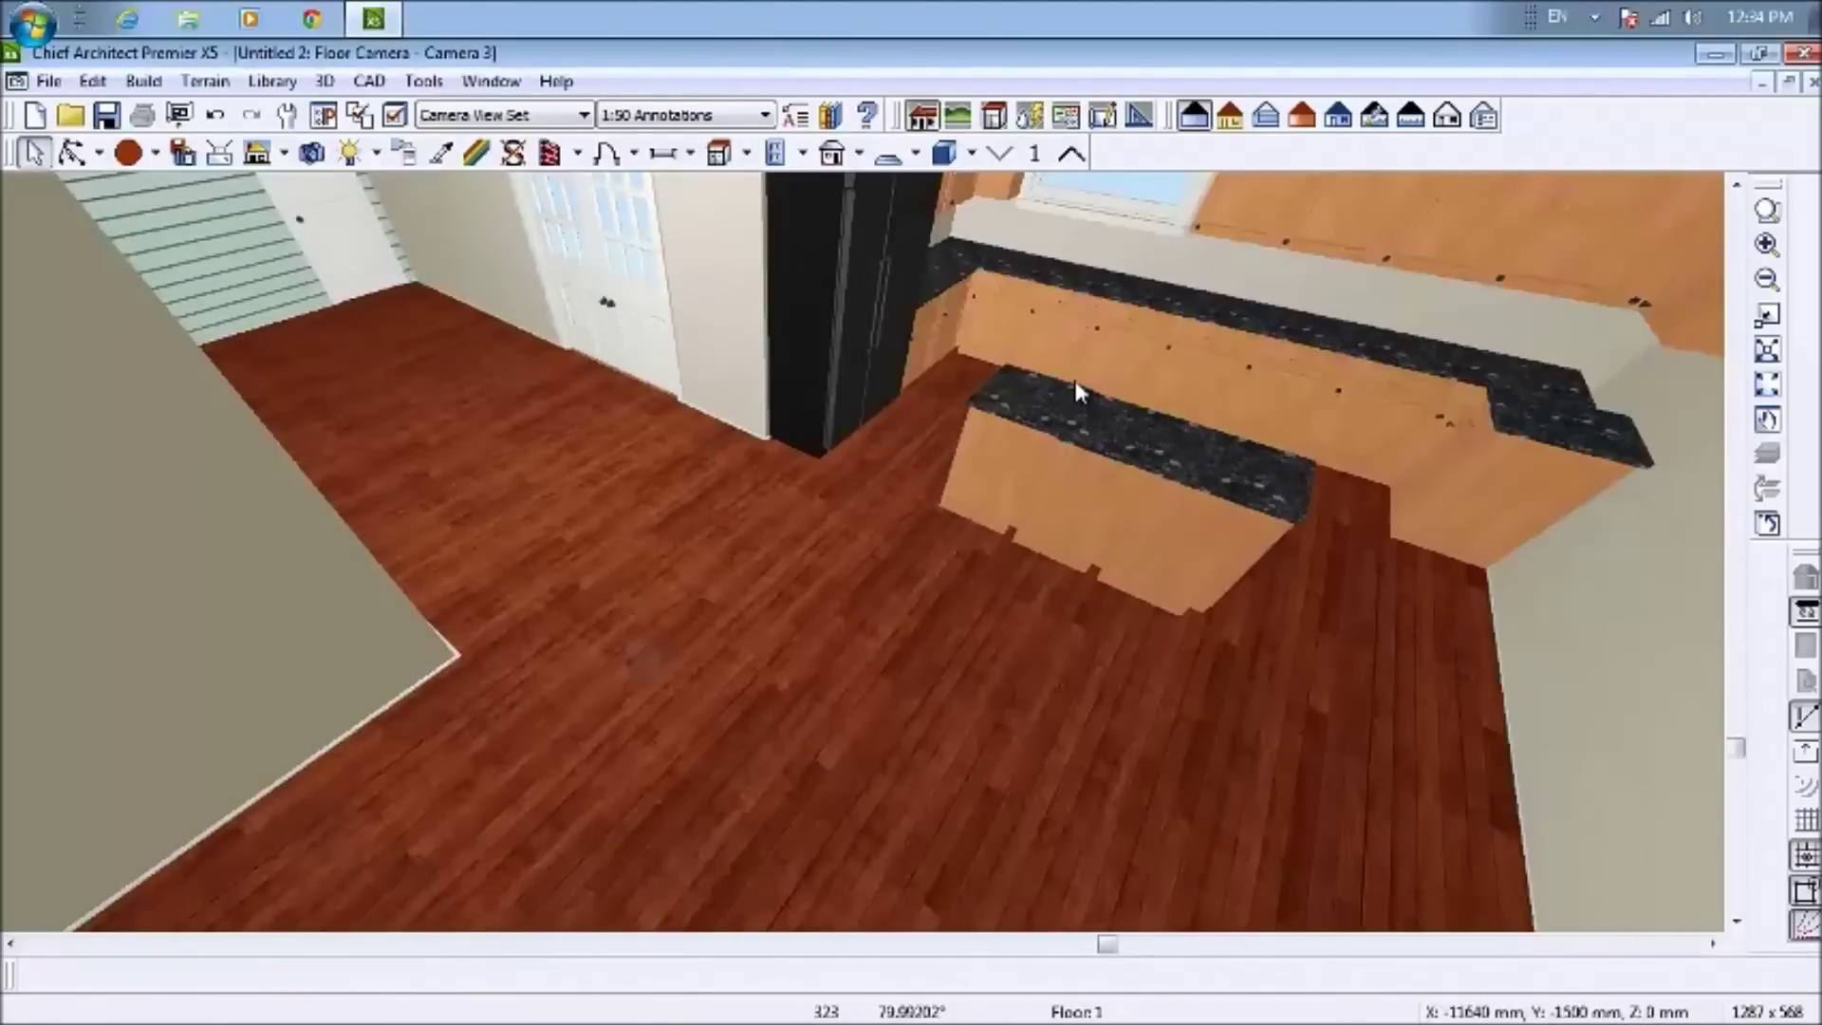
{"action": "left_click", "coordinate": [1010, 450]}
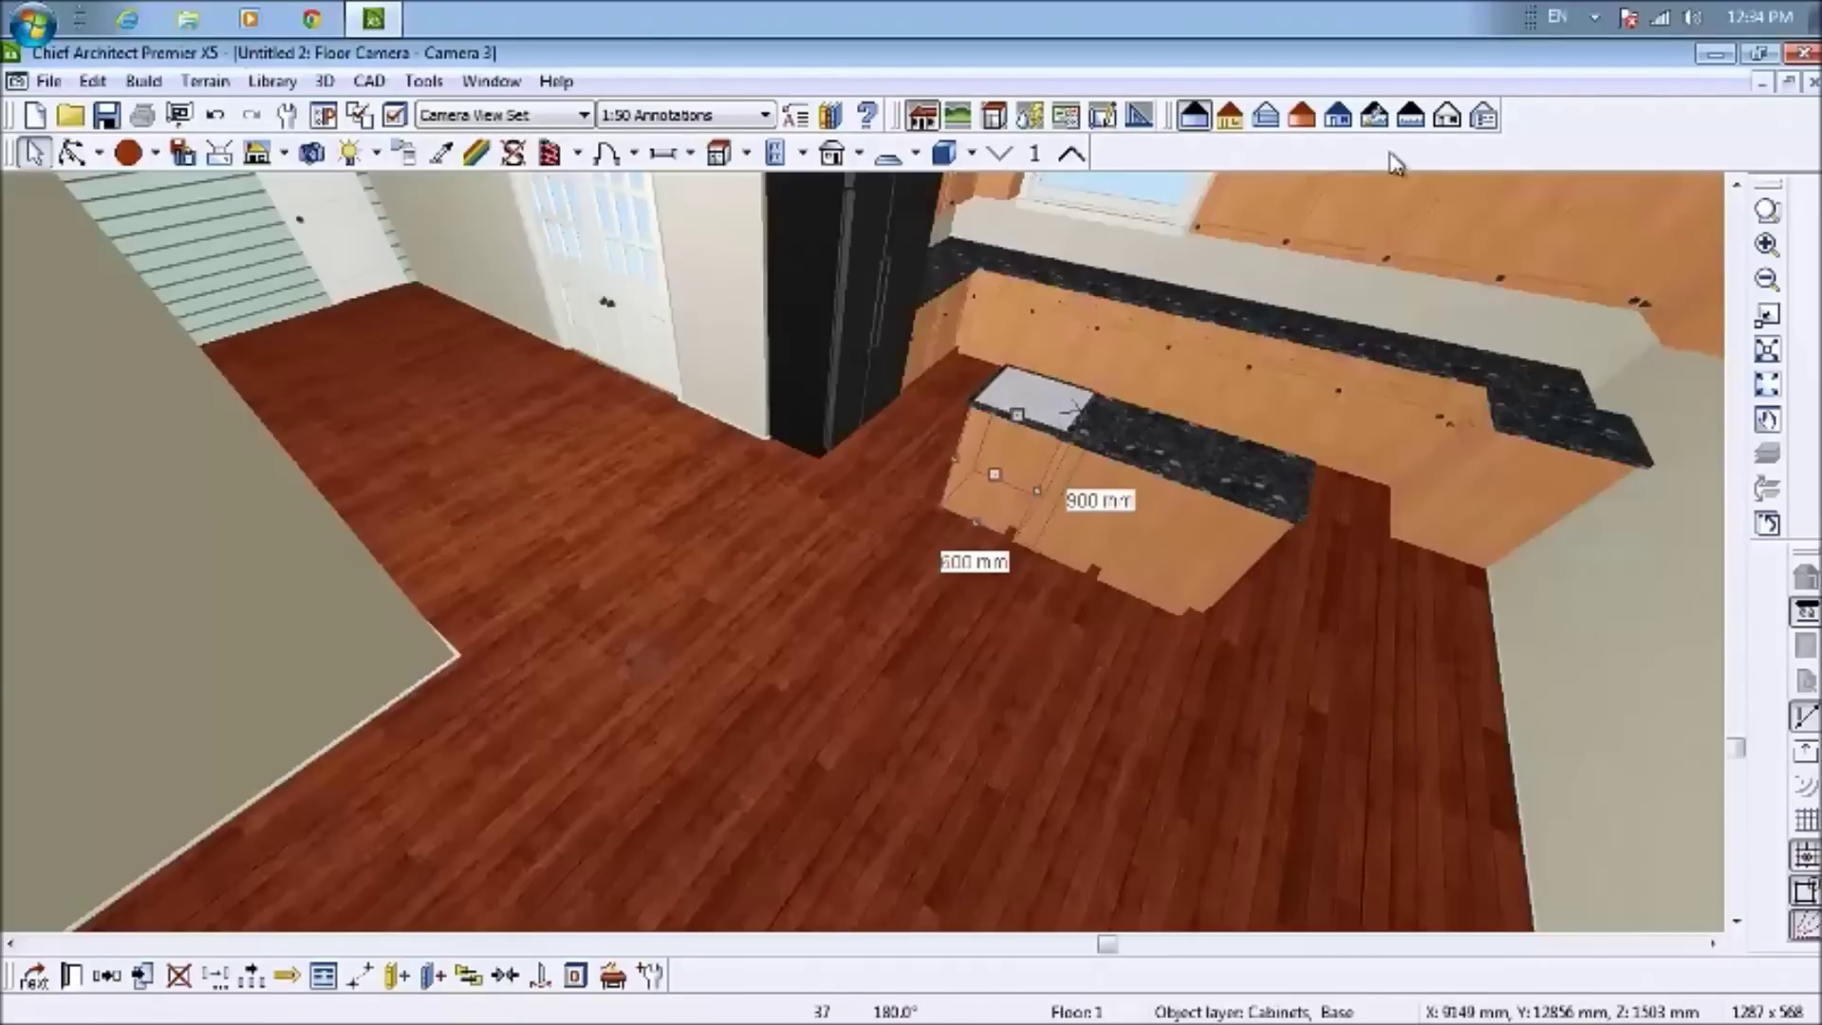
{"action": "left_click", "coordinate": [1814, 84]}
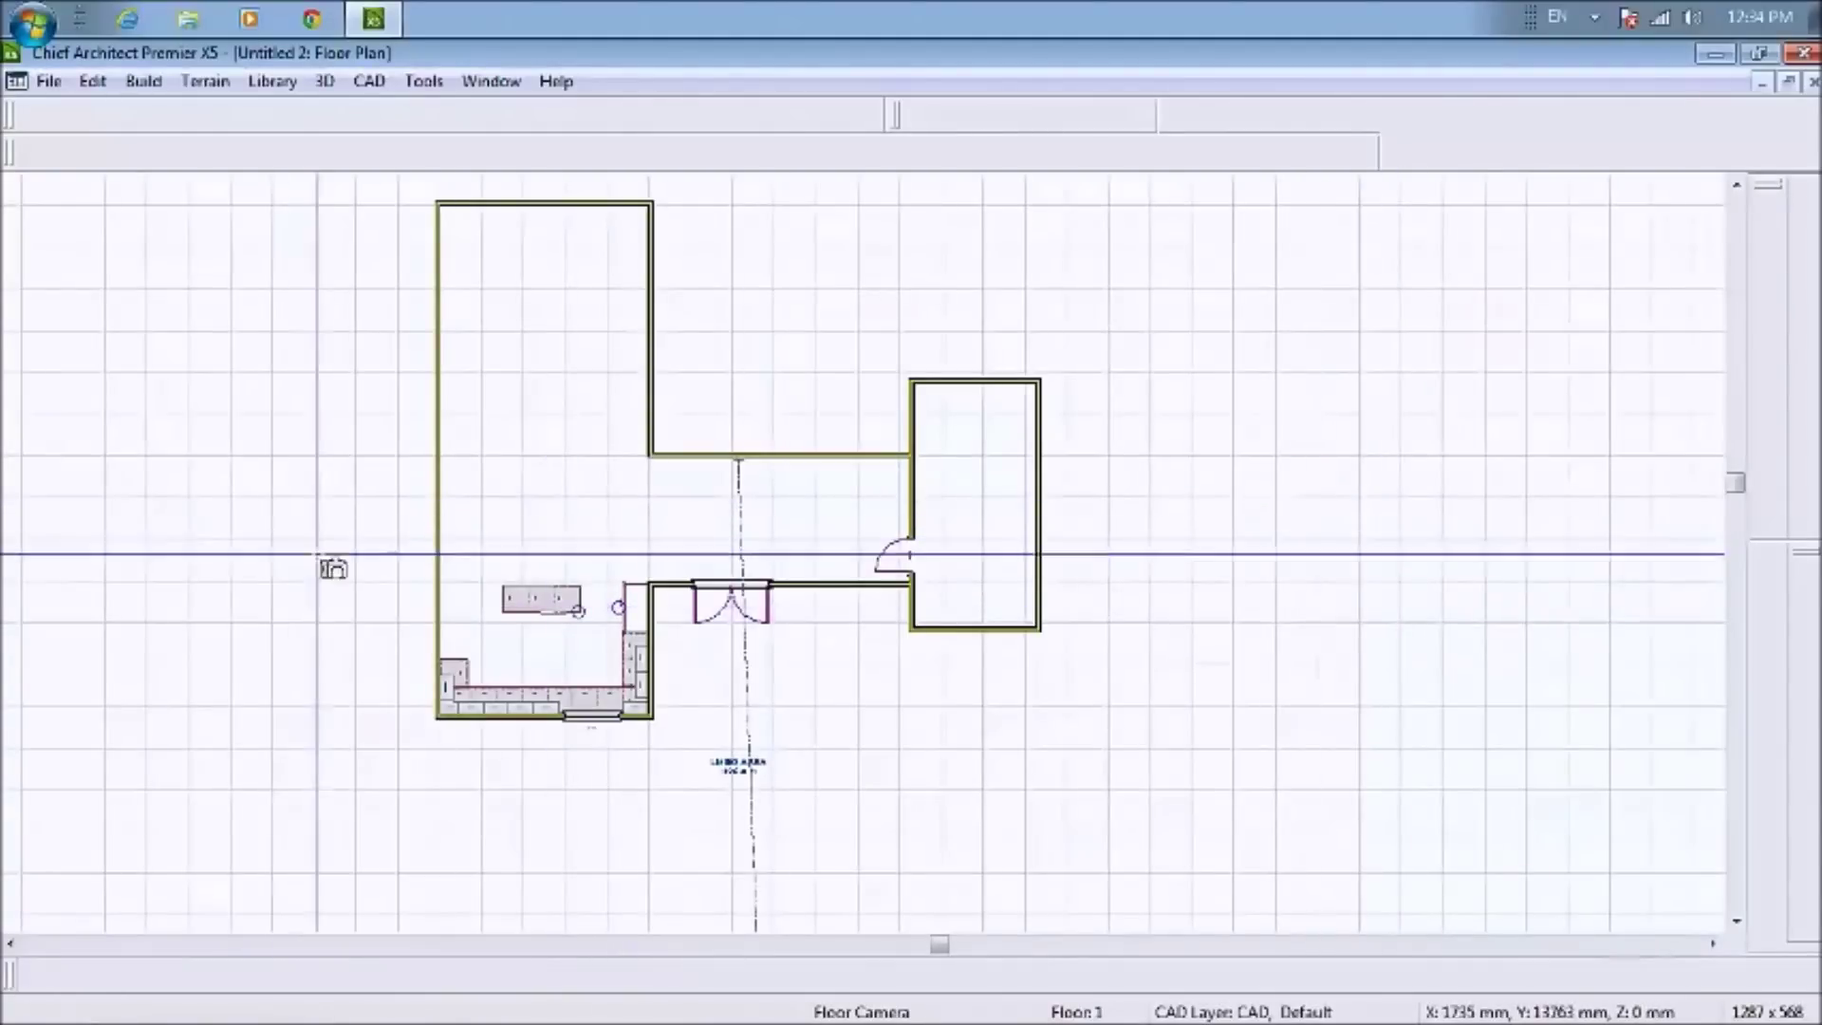
Rotate the right, middle and left island base cabinets so all three face the same direction
{"action": "scroll", "coordinate": [498, 613], "scroll_direction": "up", "scroll_amount": 3}
{"action": "scroll", "coordinate": [503, 630], "scroll_direction": "up", "scroll_amount": 6}
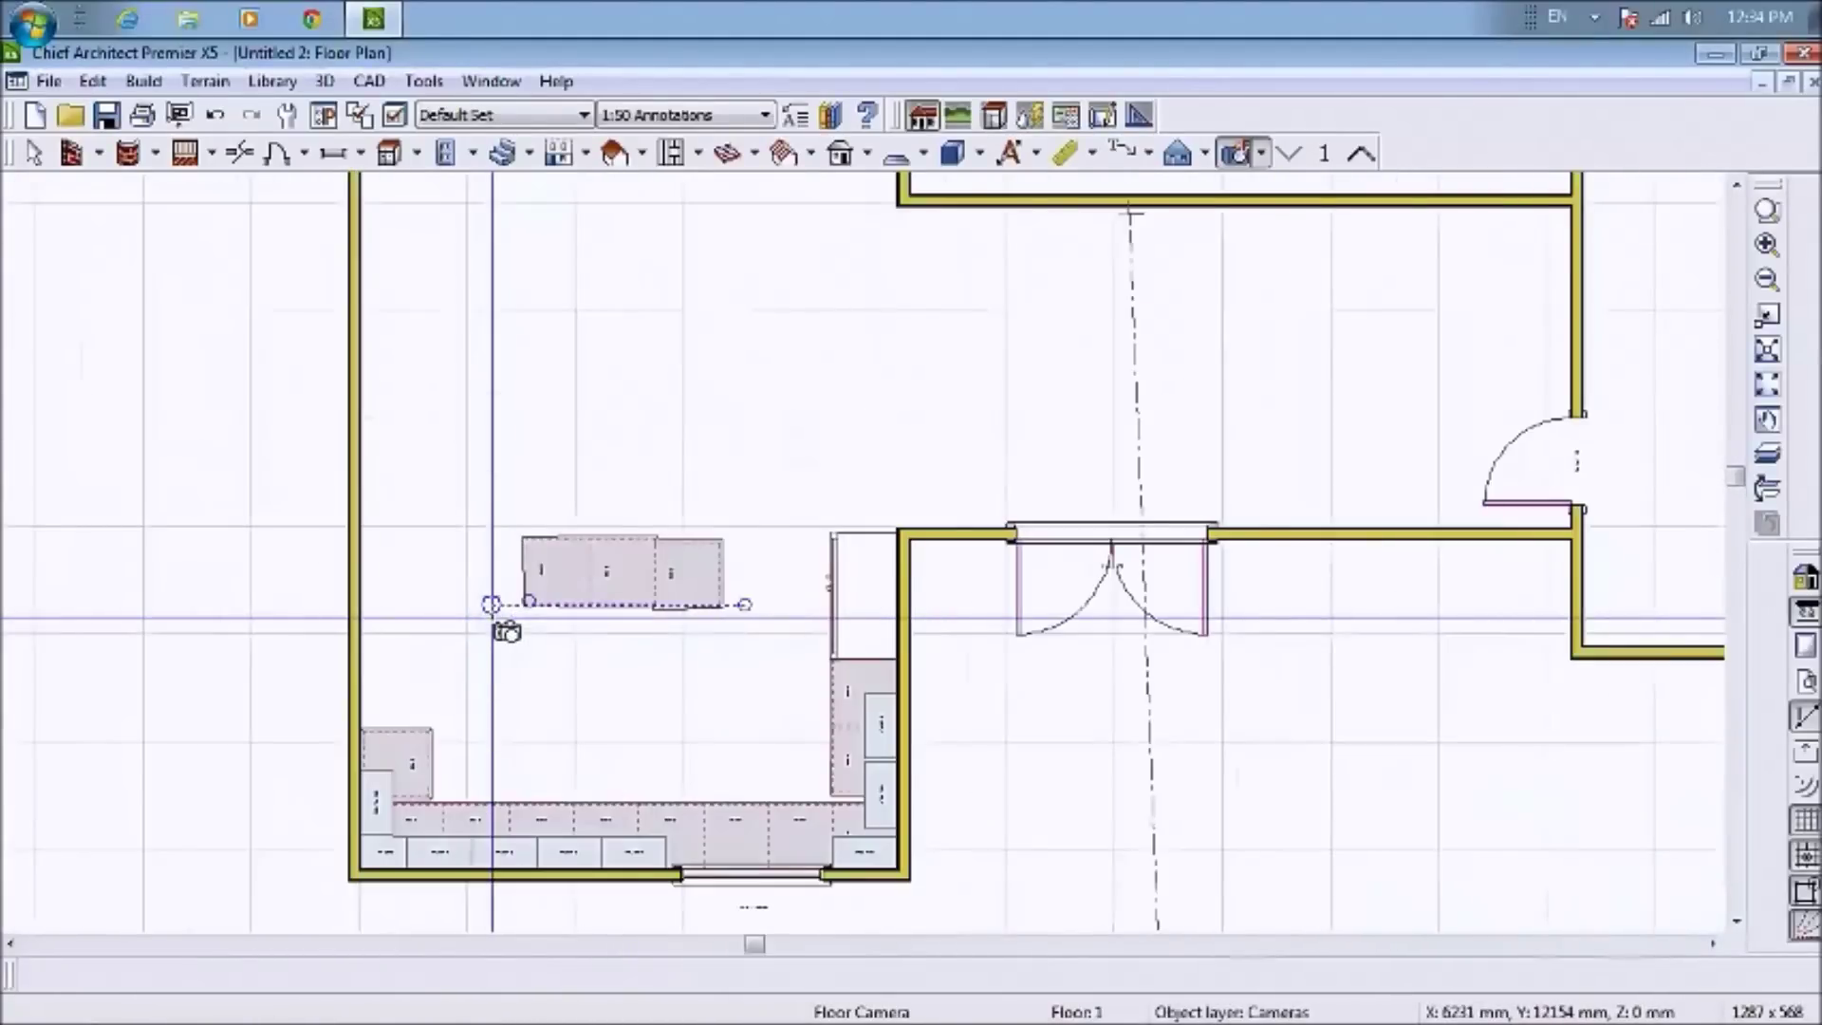
{"action": "scroll", "coordinate": [499, 630], "scroll_direction": "up", "scroll_amount": 1}
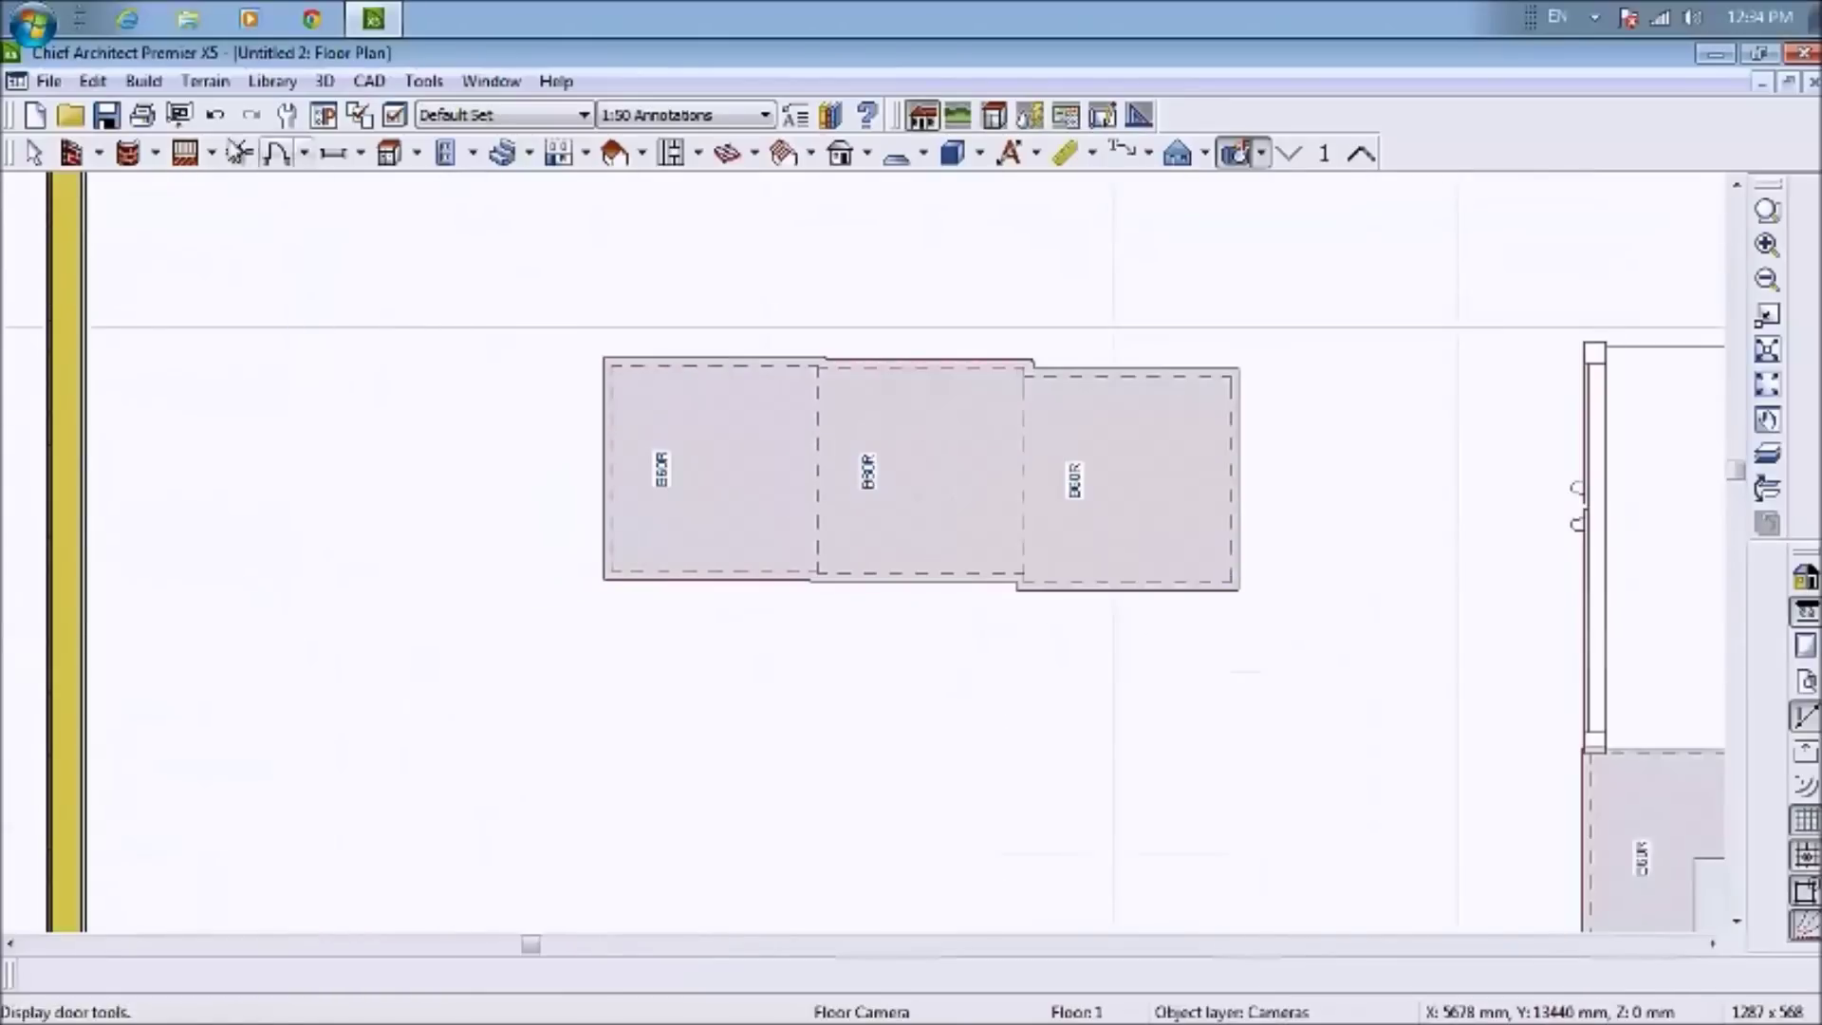
{"action": "left_click", "coordinate": [33, 152]}
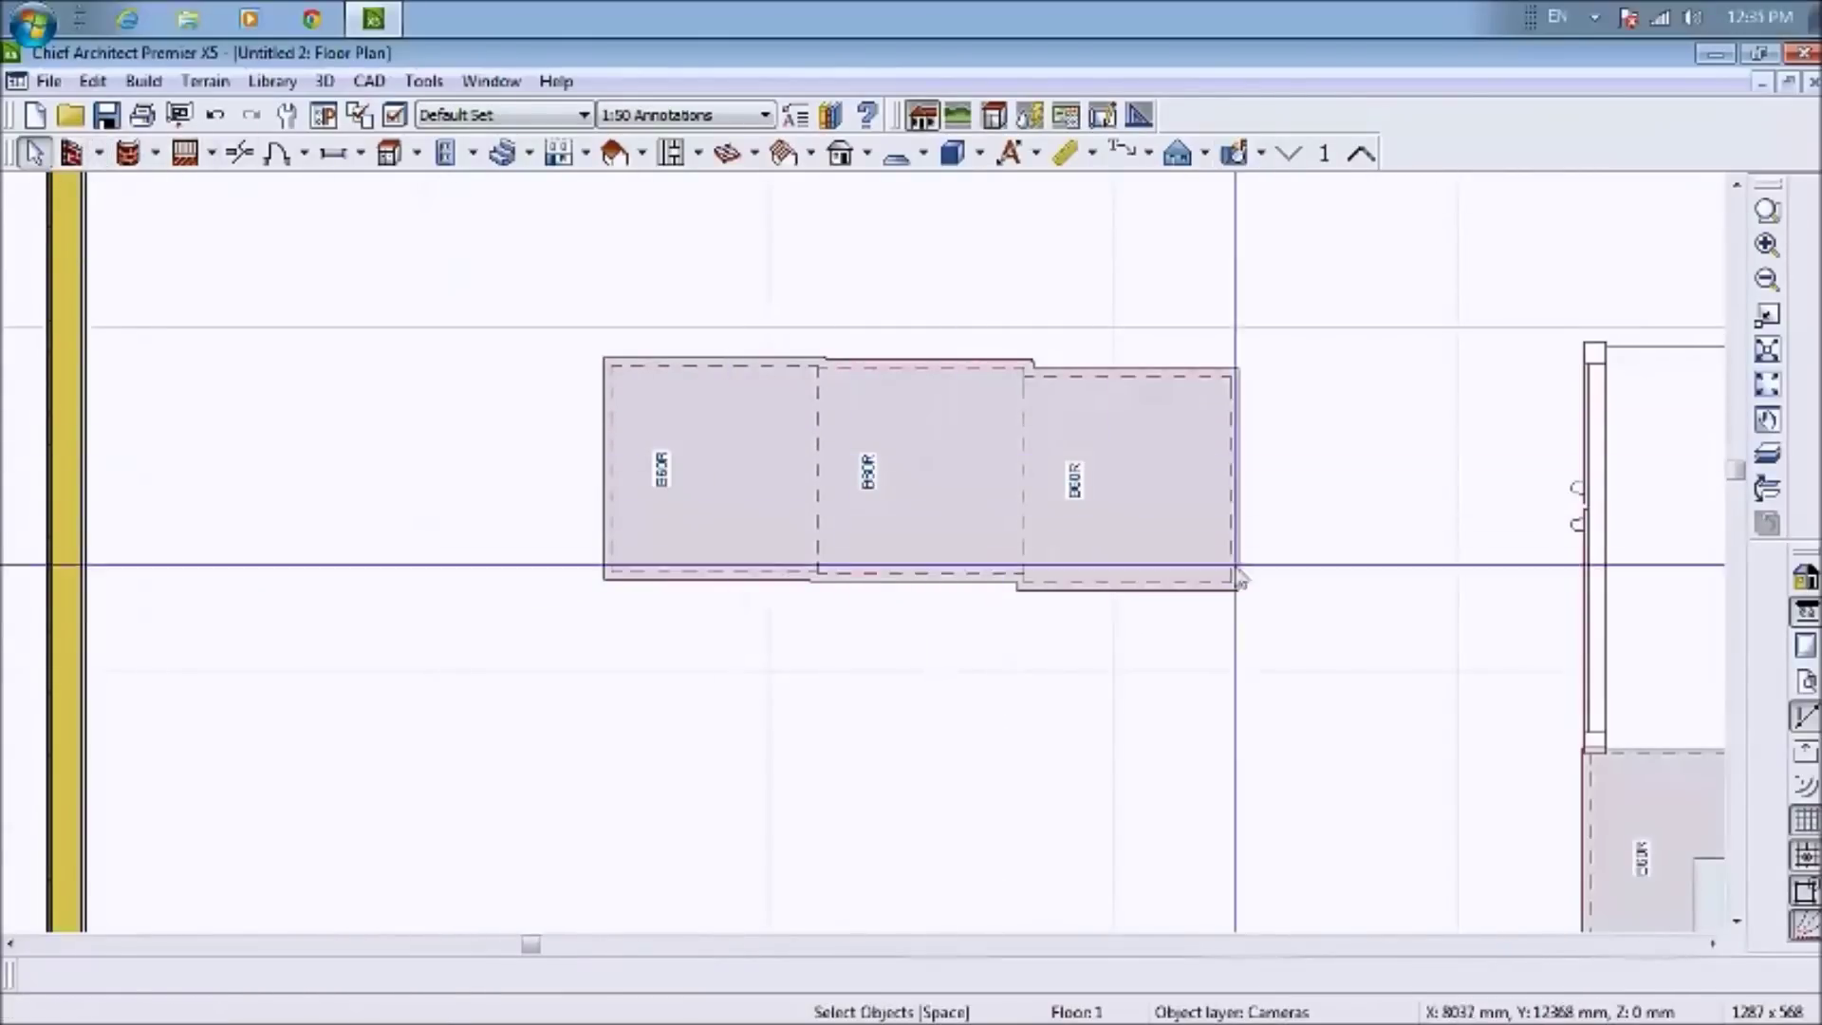
{"action": "left_click", "coordinate": [1092, 480]}
{"action": "left_click_drag", "start_coordinate": [1052, 485], "coordinate": [1066, 638]}
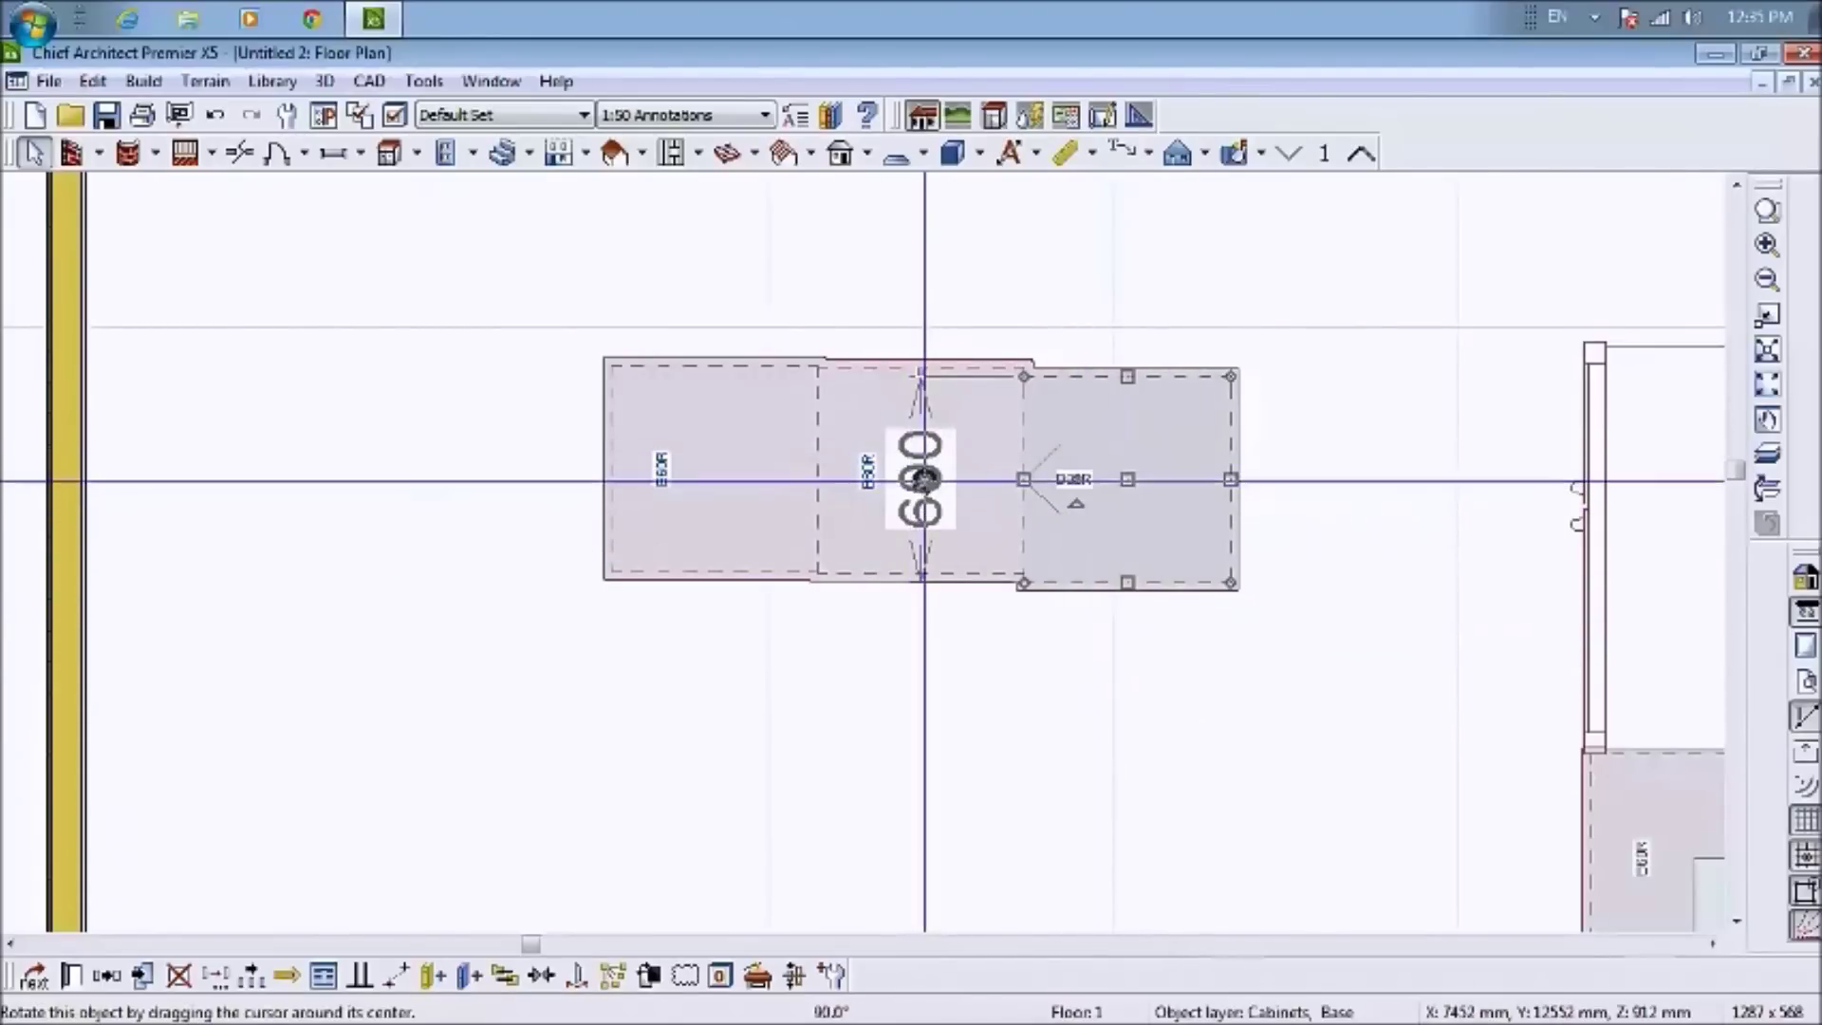
{"action": "left_click_drag", "start_coordinate": [923, 490], "coordinate": [1069, 651]}
{"action": "left_click", "coordinate": [849, 505]}
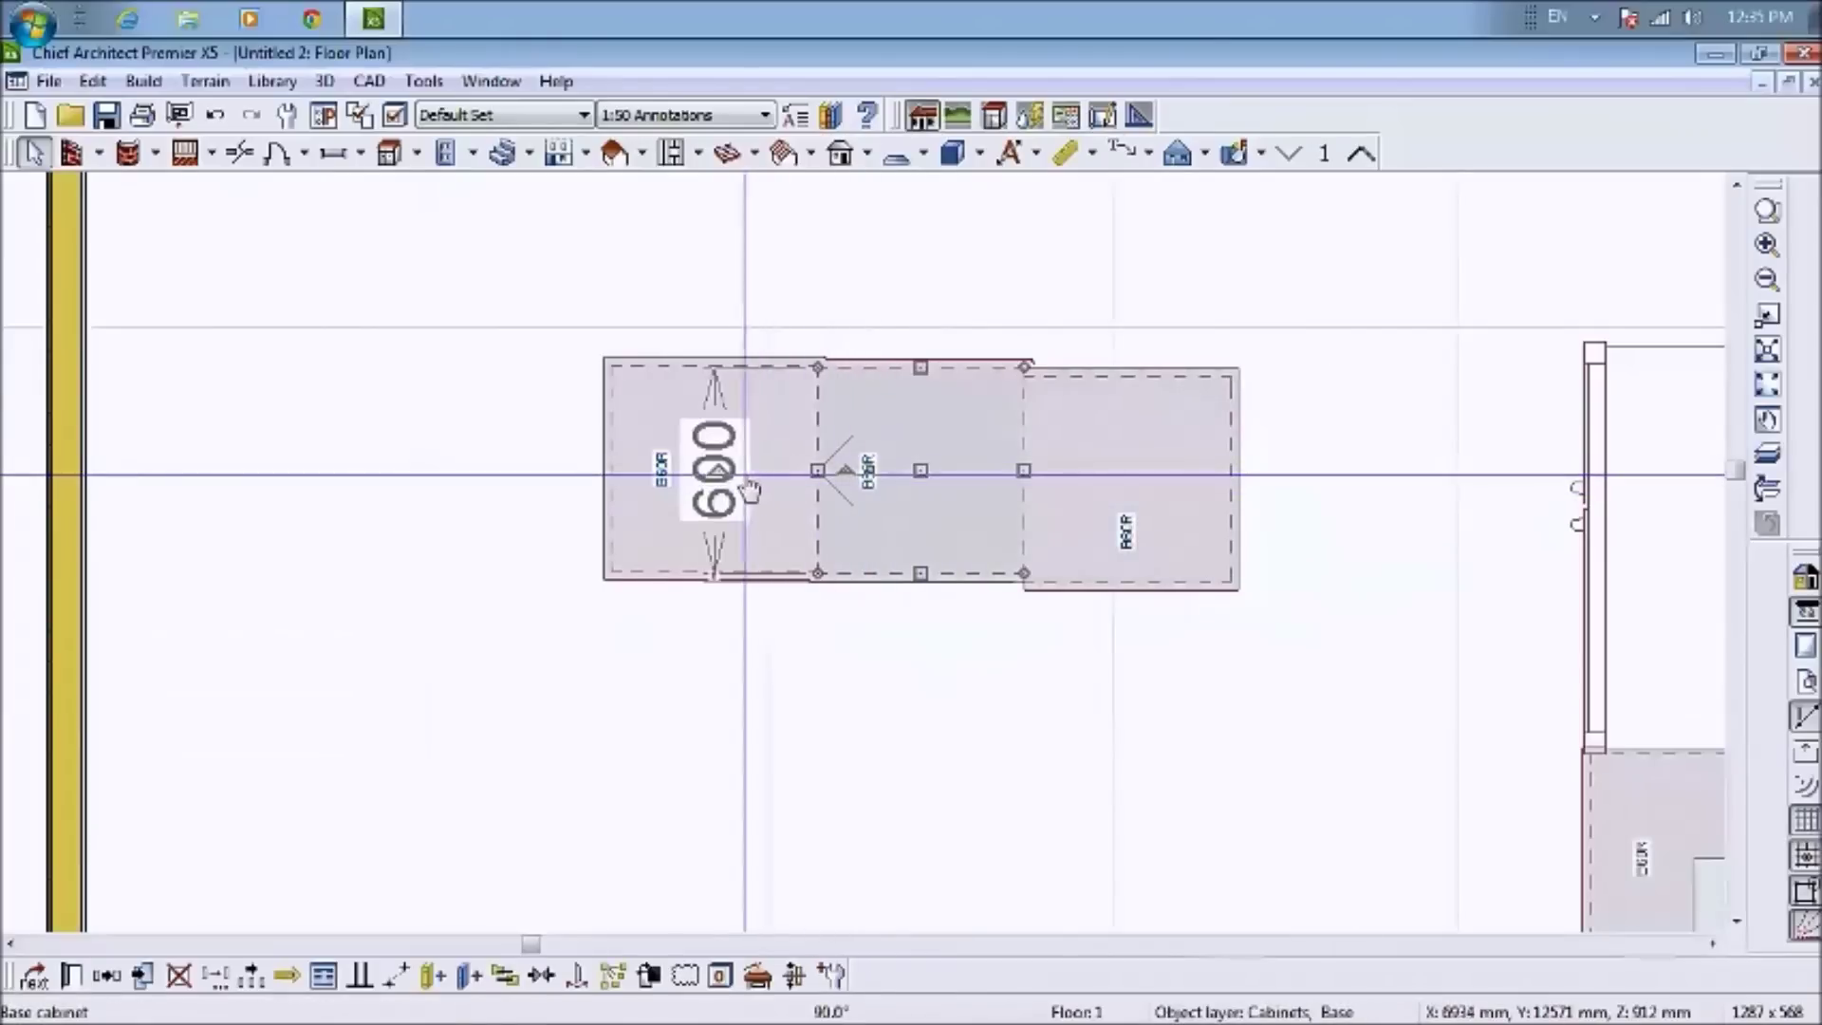
{"action": "left_click_drag", "start_coordinate": [719, 472], "coordinate": [924, 645]}
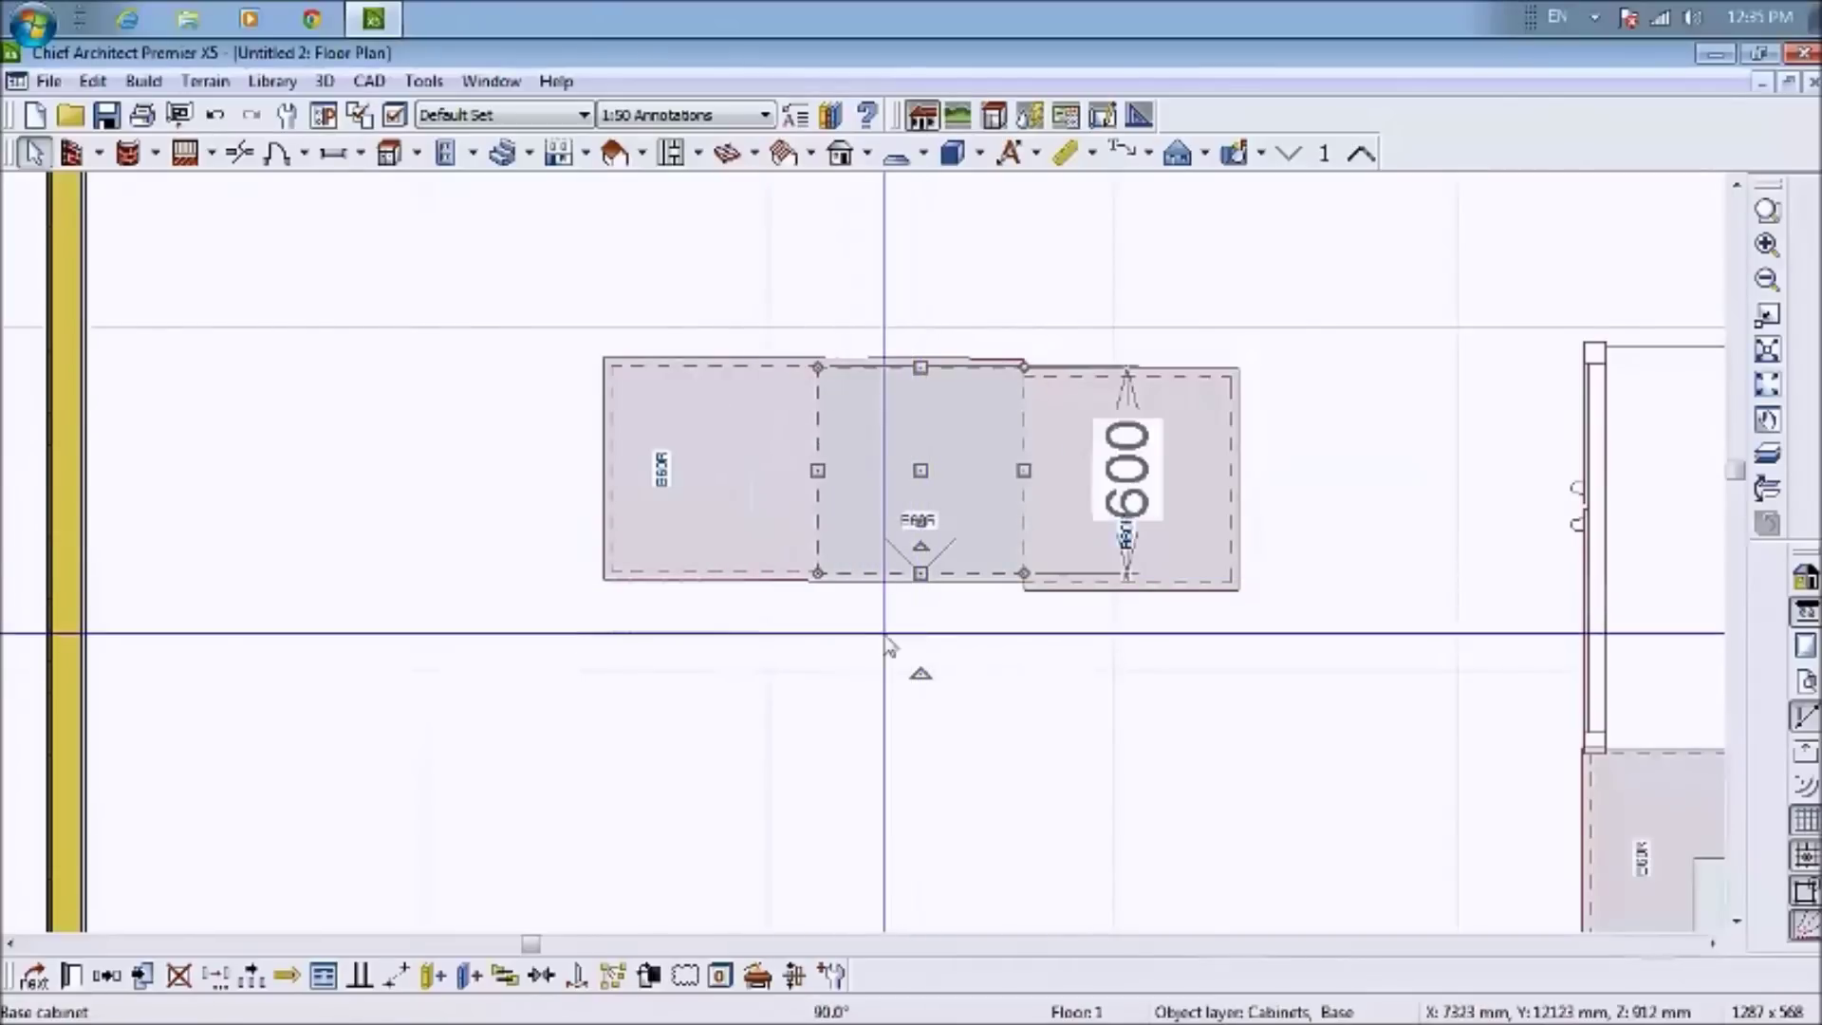
{"action": "left_click", "coordinate": [712, 499]}
{"action": "left_click_drag", "start_coordinate": [630, 468], "coordinate": [711, 679]}
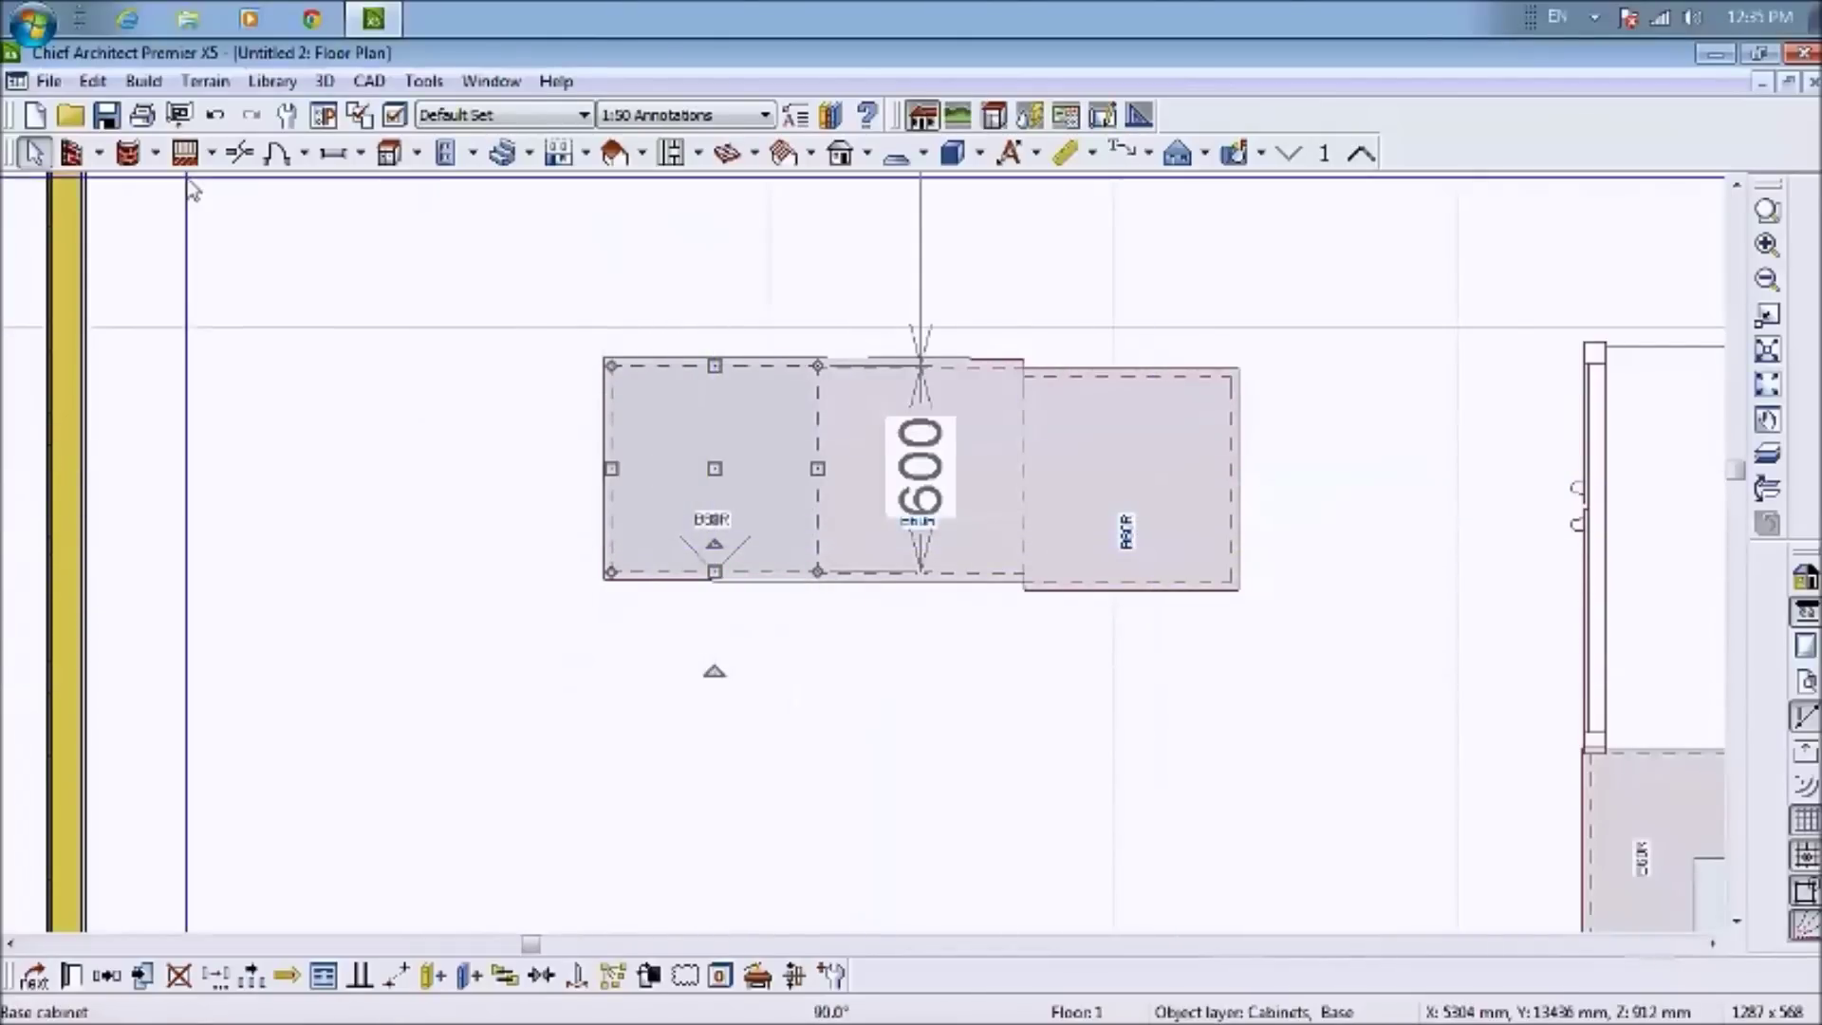
{"action": "left_click", "coordinate": [584, 361]}
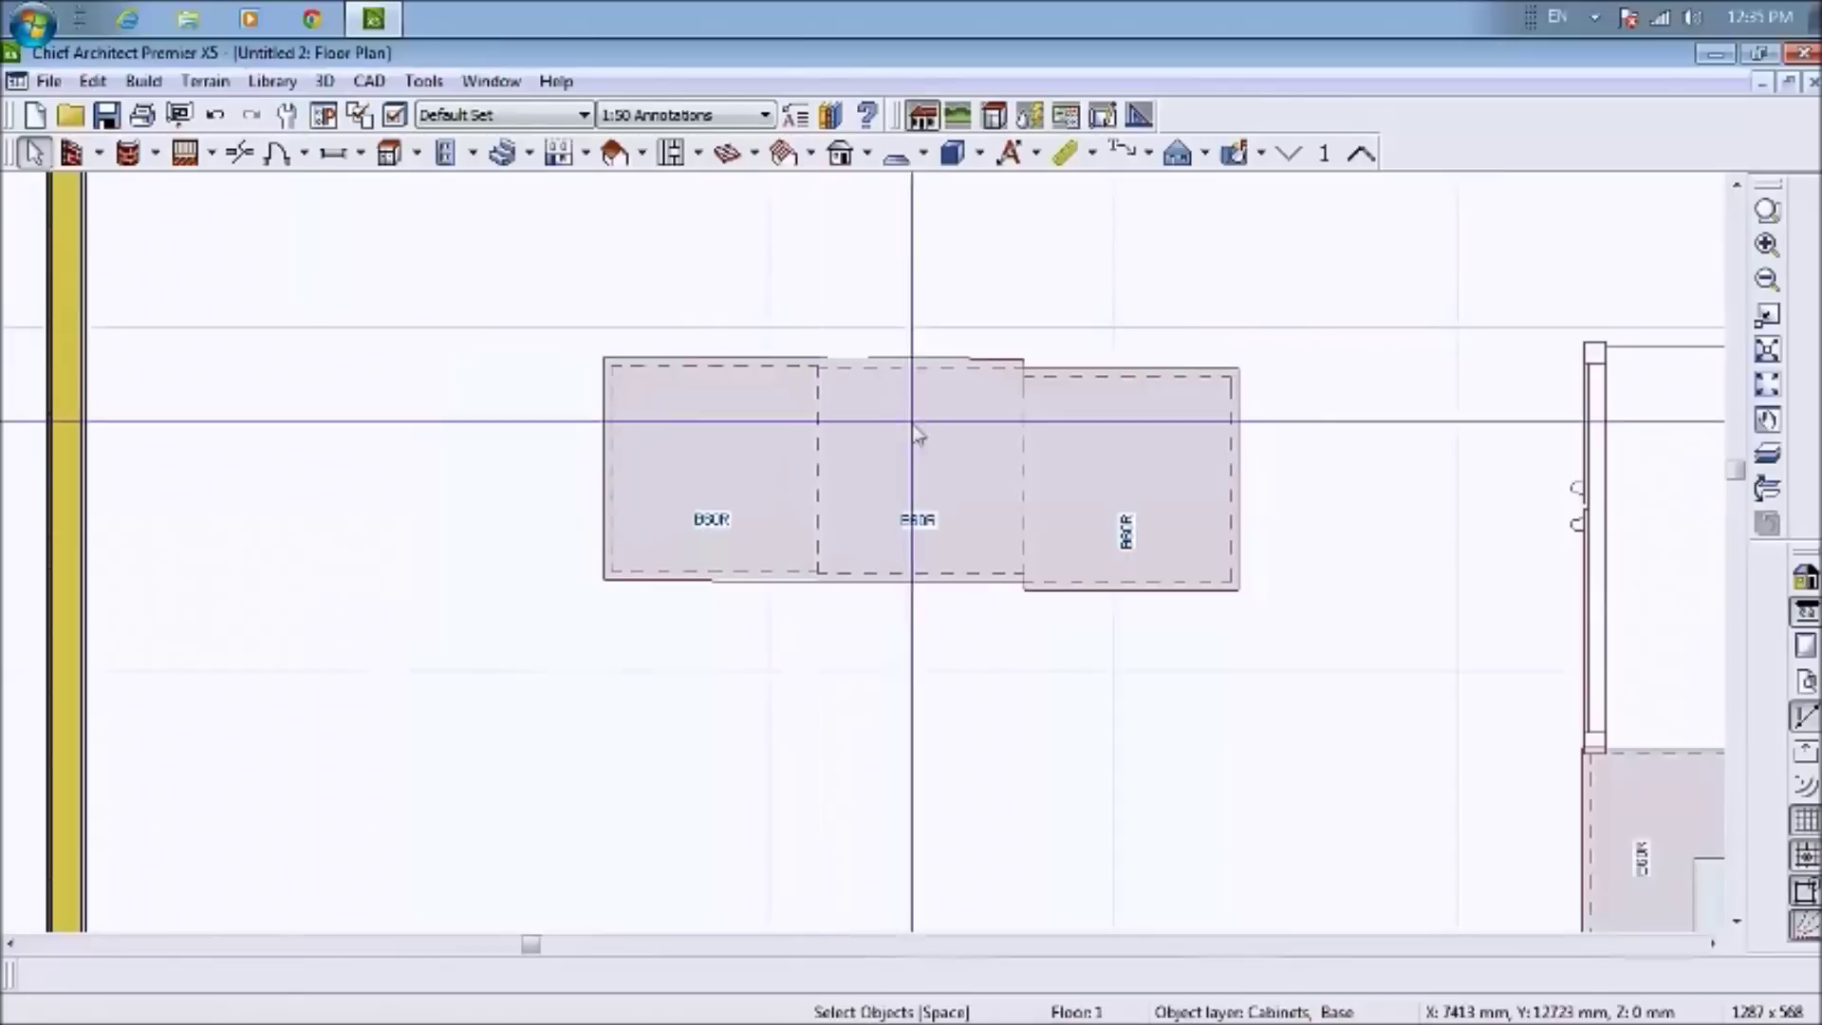
Nudge the right island cabinet until it sits flush with its neighbours
{"action": "left_click", "coordinate": [1160, 483]}
{"action": "key", "text": "Up"}
{"action": "key", "text": "Up"}
{"action": "key", "text": "Up"}
{"action": "key", "text": "Up"}
{"action": "key", "text": "Down"}
{"action": "key", "text": "Down"}
{"action": "key", "text": "Down"}
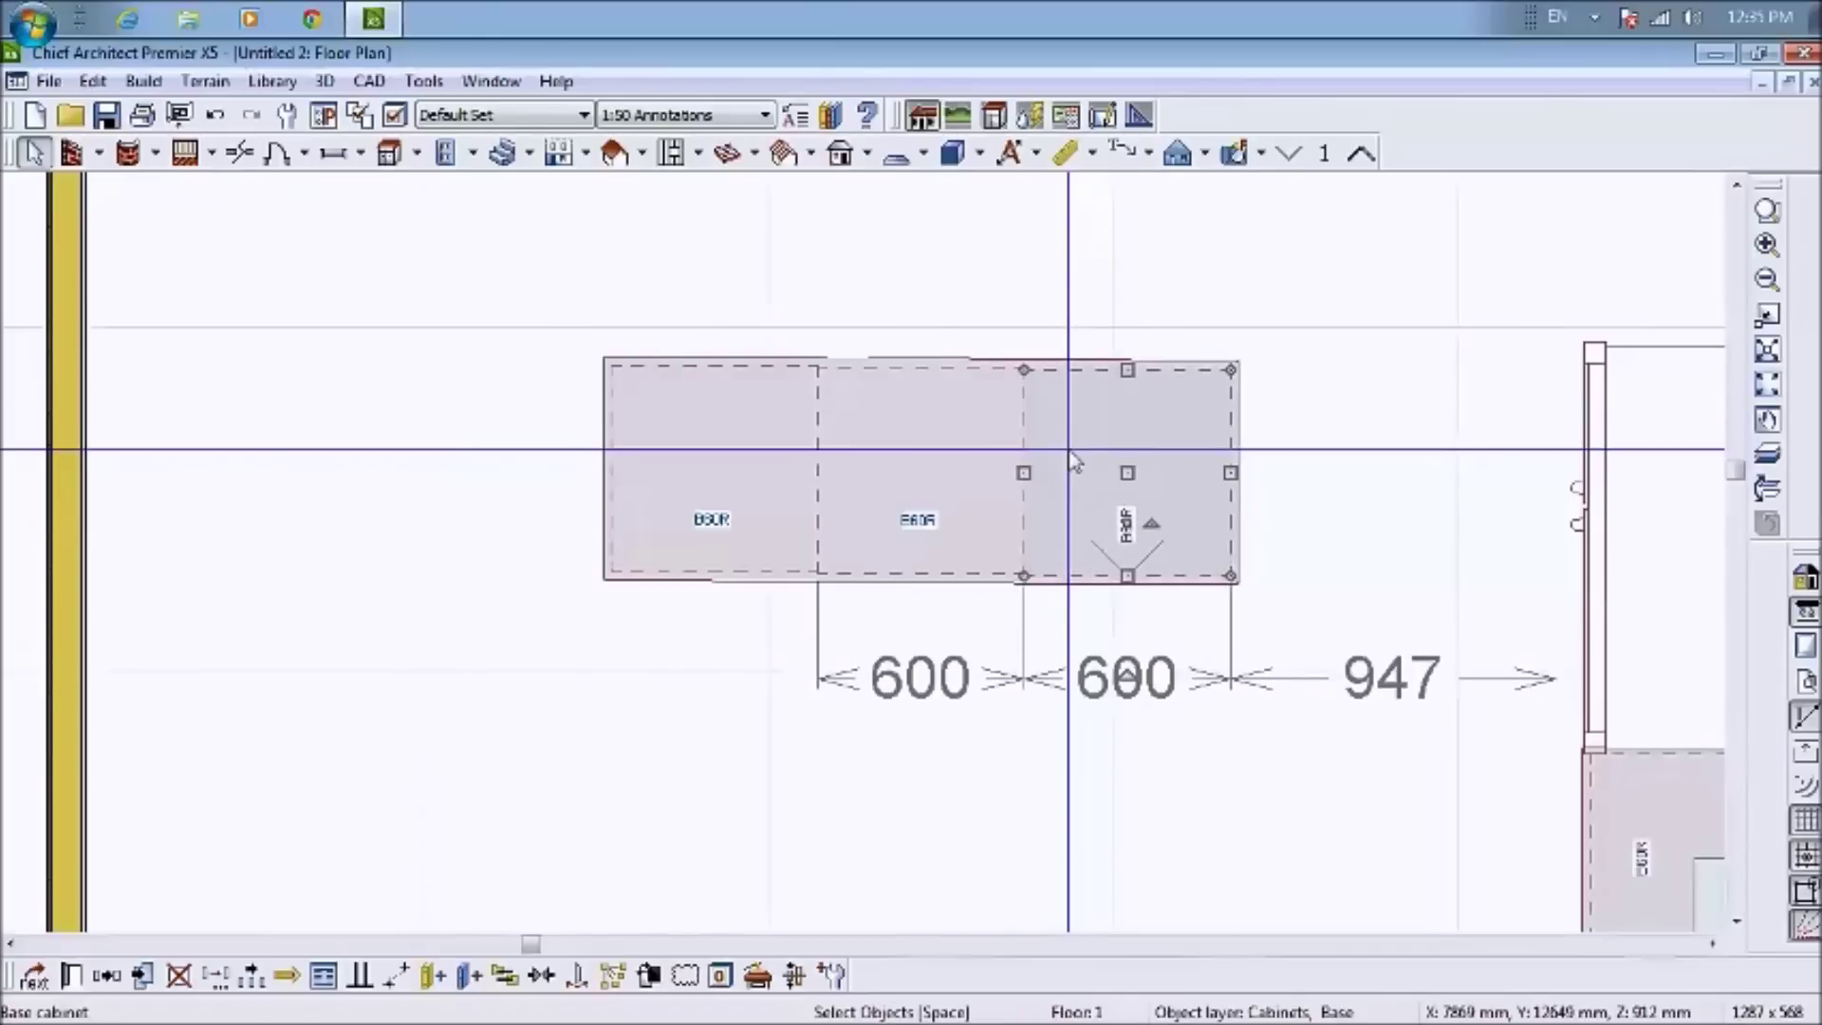
{"action": "key", "text": "Up"}
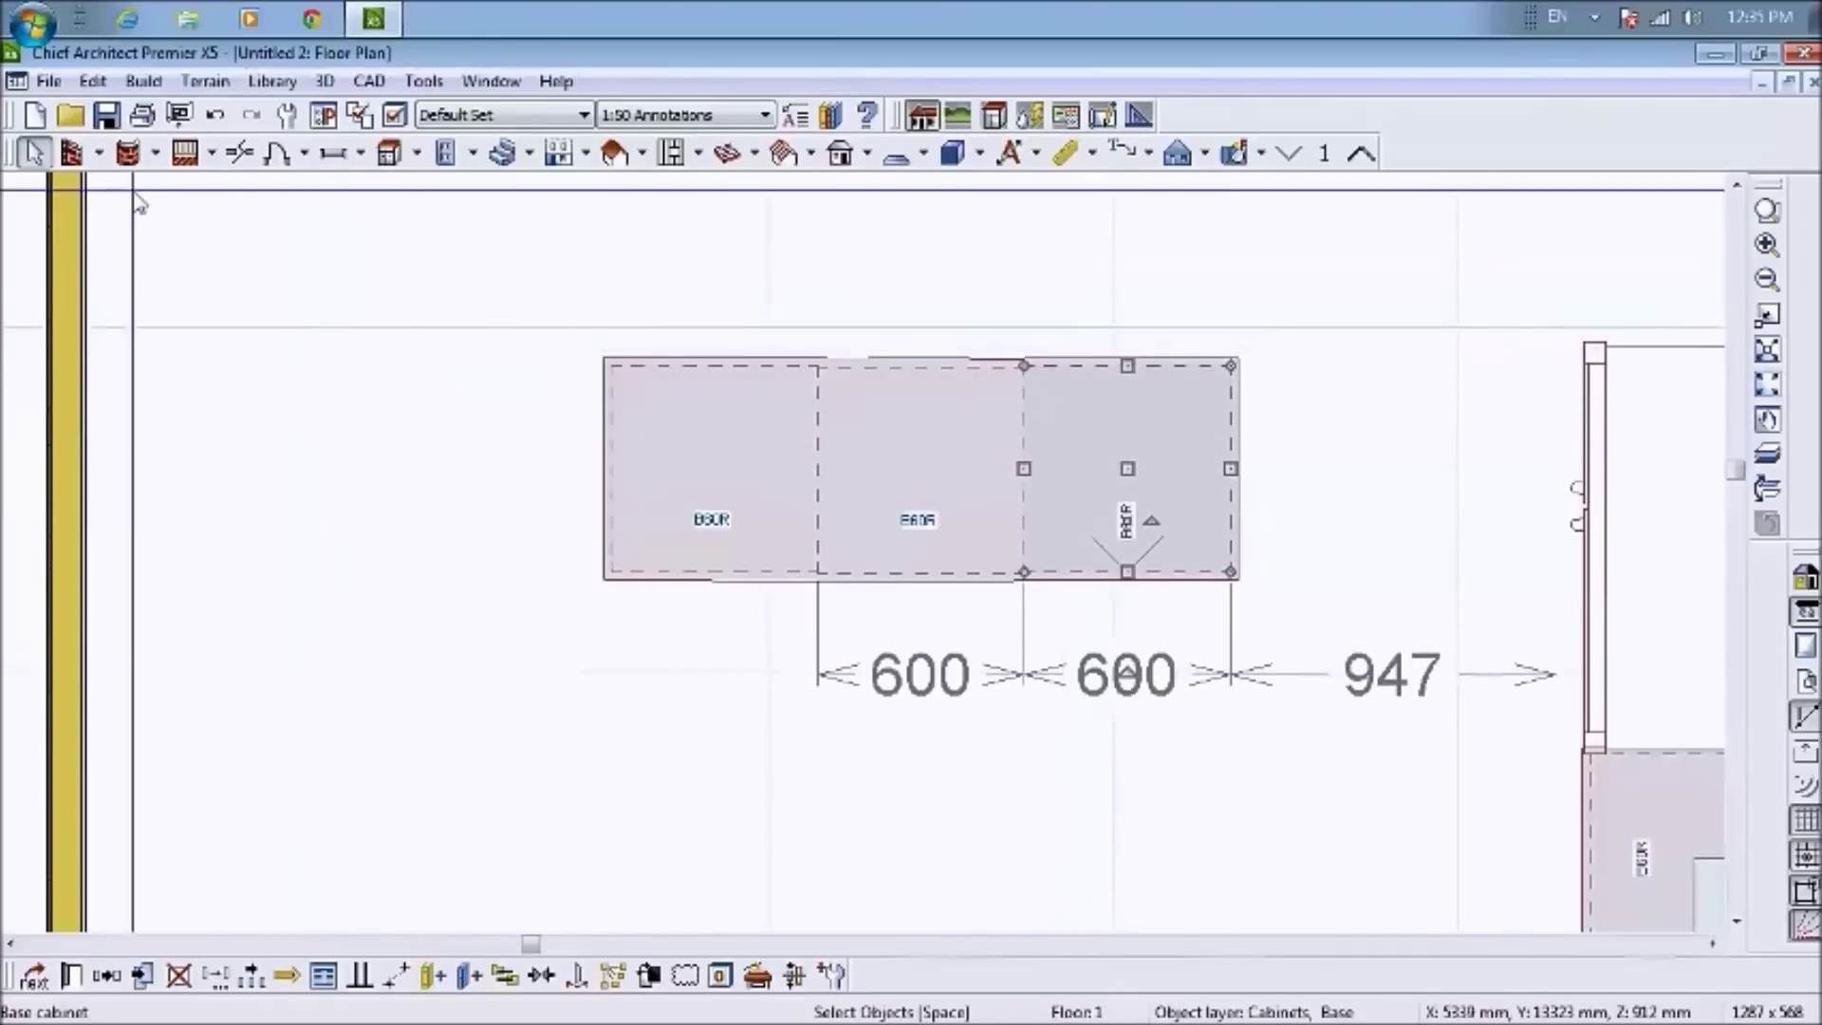
{"action": "left_click", "coordinate": [35, 154]}
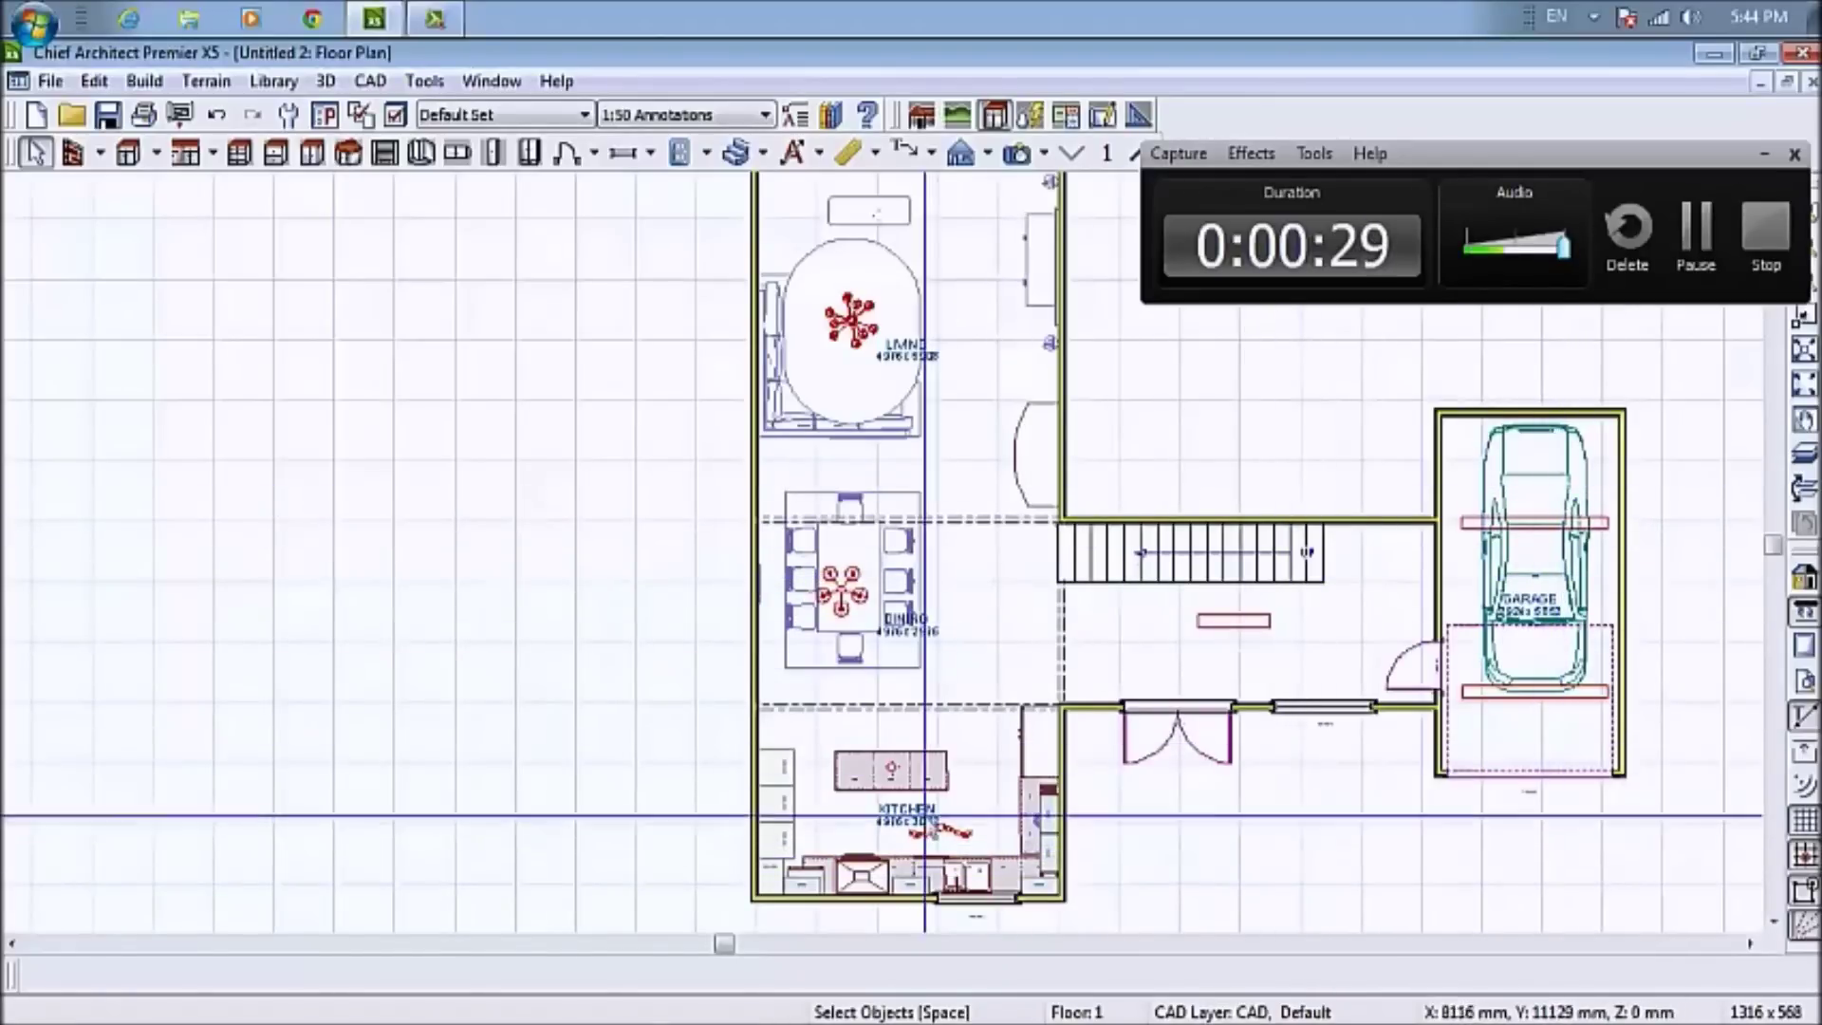
Look over the Floor 1 kitchen and dining area, then go up to the Floor 2 bedrooms and baths
{"action": "scroll", "coordinate": [886, 840], "scroll_direction": "up", "scroll_amount": 3}
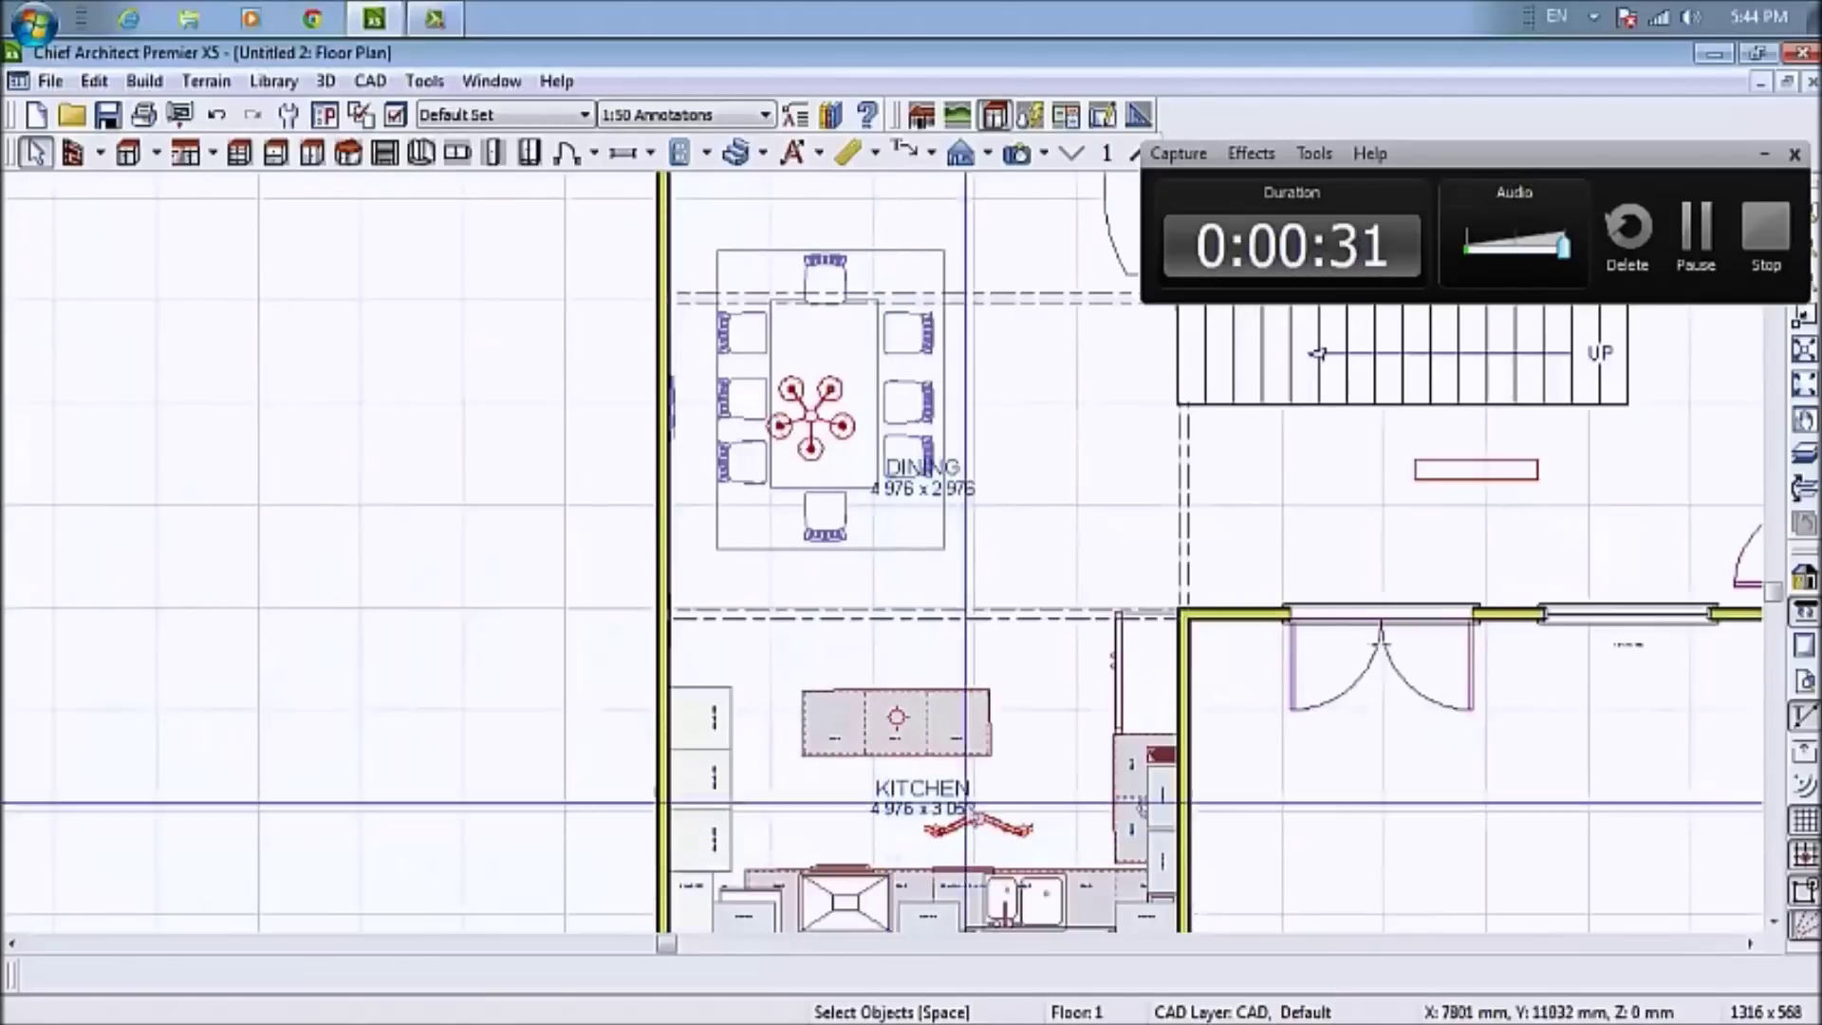
{"action": "scroll", "coordinate": [1047, 854], "scroll_direction": "down", "scroll_amount": 2}
{"action": "scroll", "coordinate": [949, 807], "scroll_direction": "up", "scroll_amount": 3}
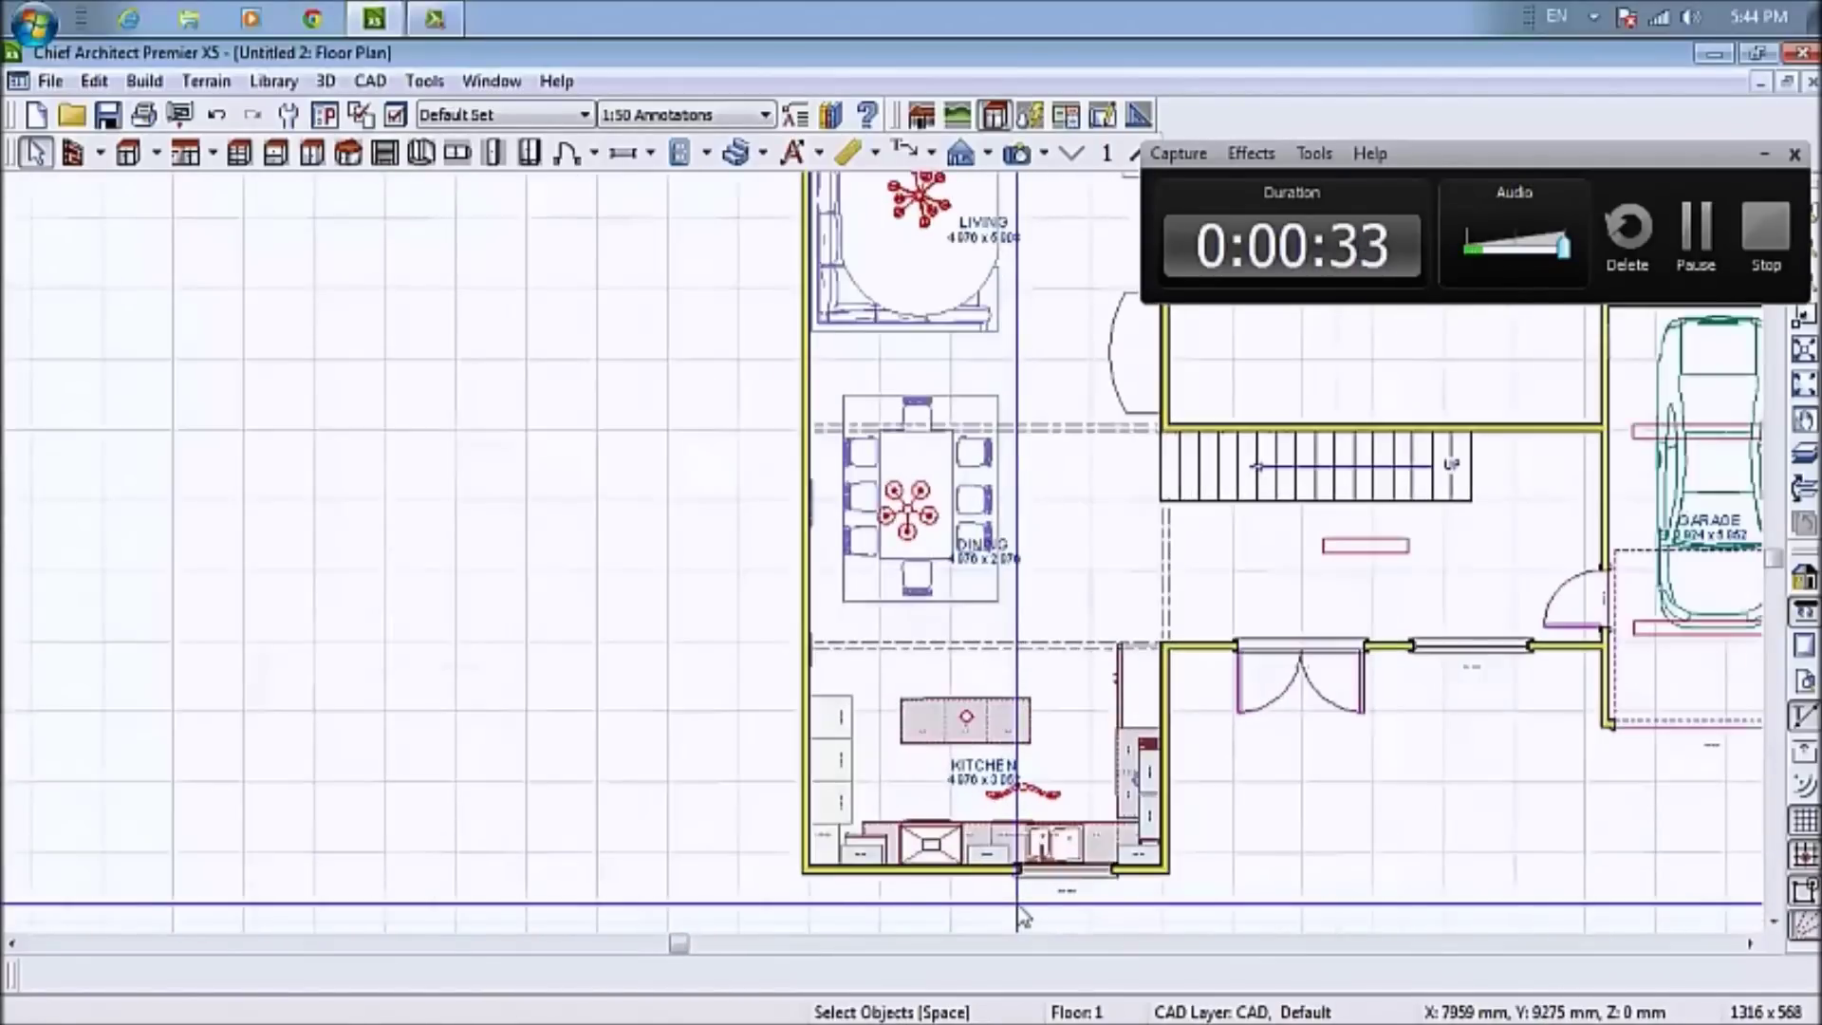
{"action": "scroll", "coordinate": [1064, 612], "scroll_direction": "down", "scroll_amount": 3}
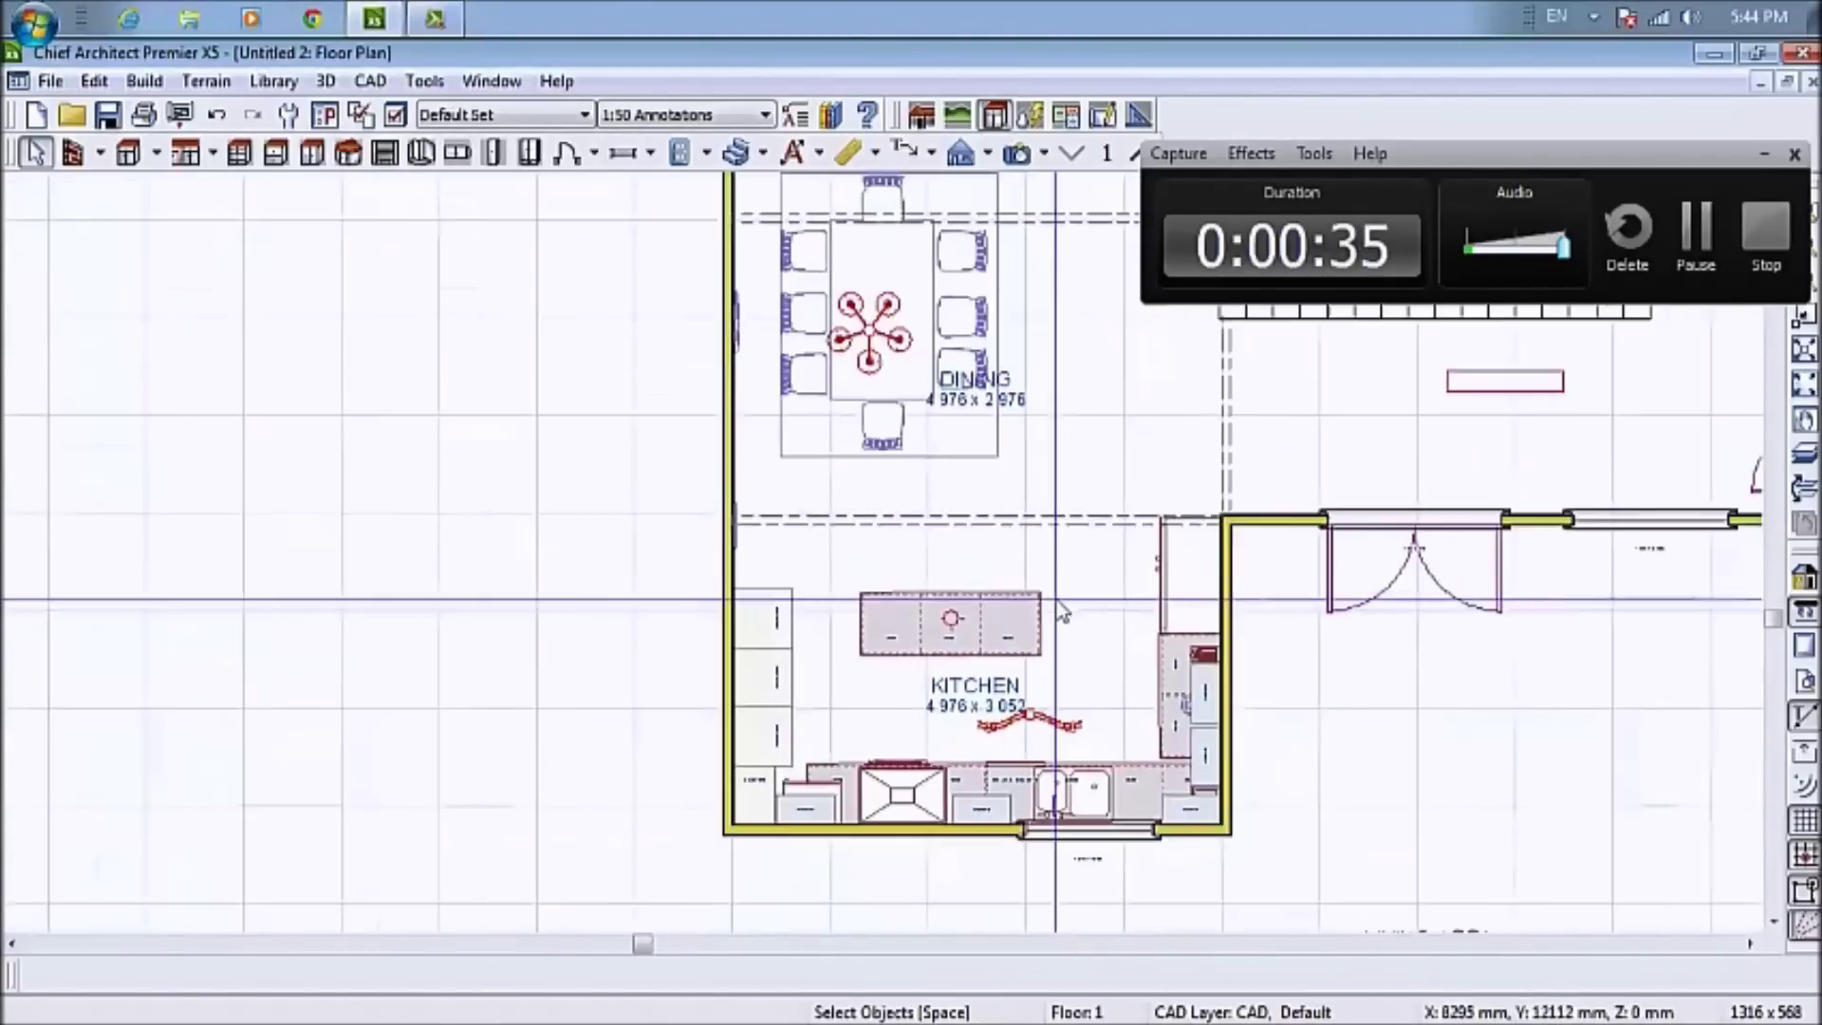
{"action": "scroll", "coordinate": [964, 380], "scroll_direction": "up", "scroll_amount": 2}
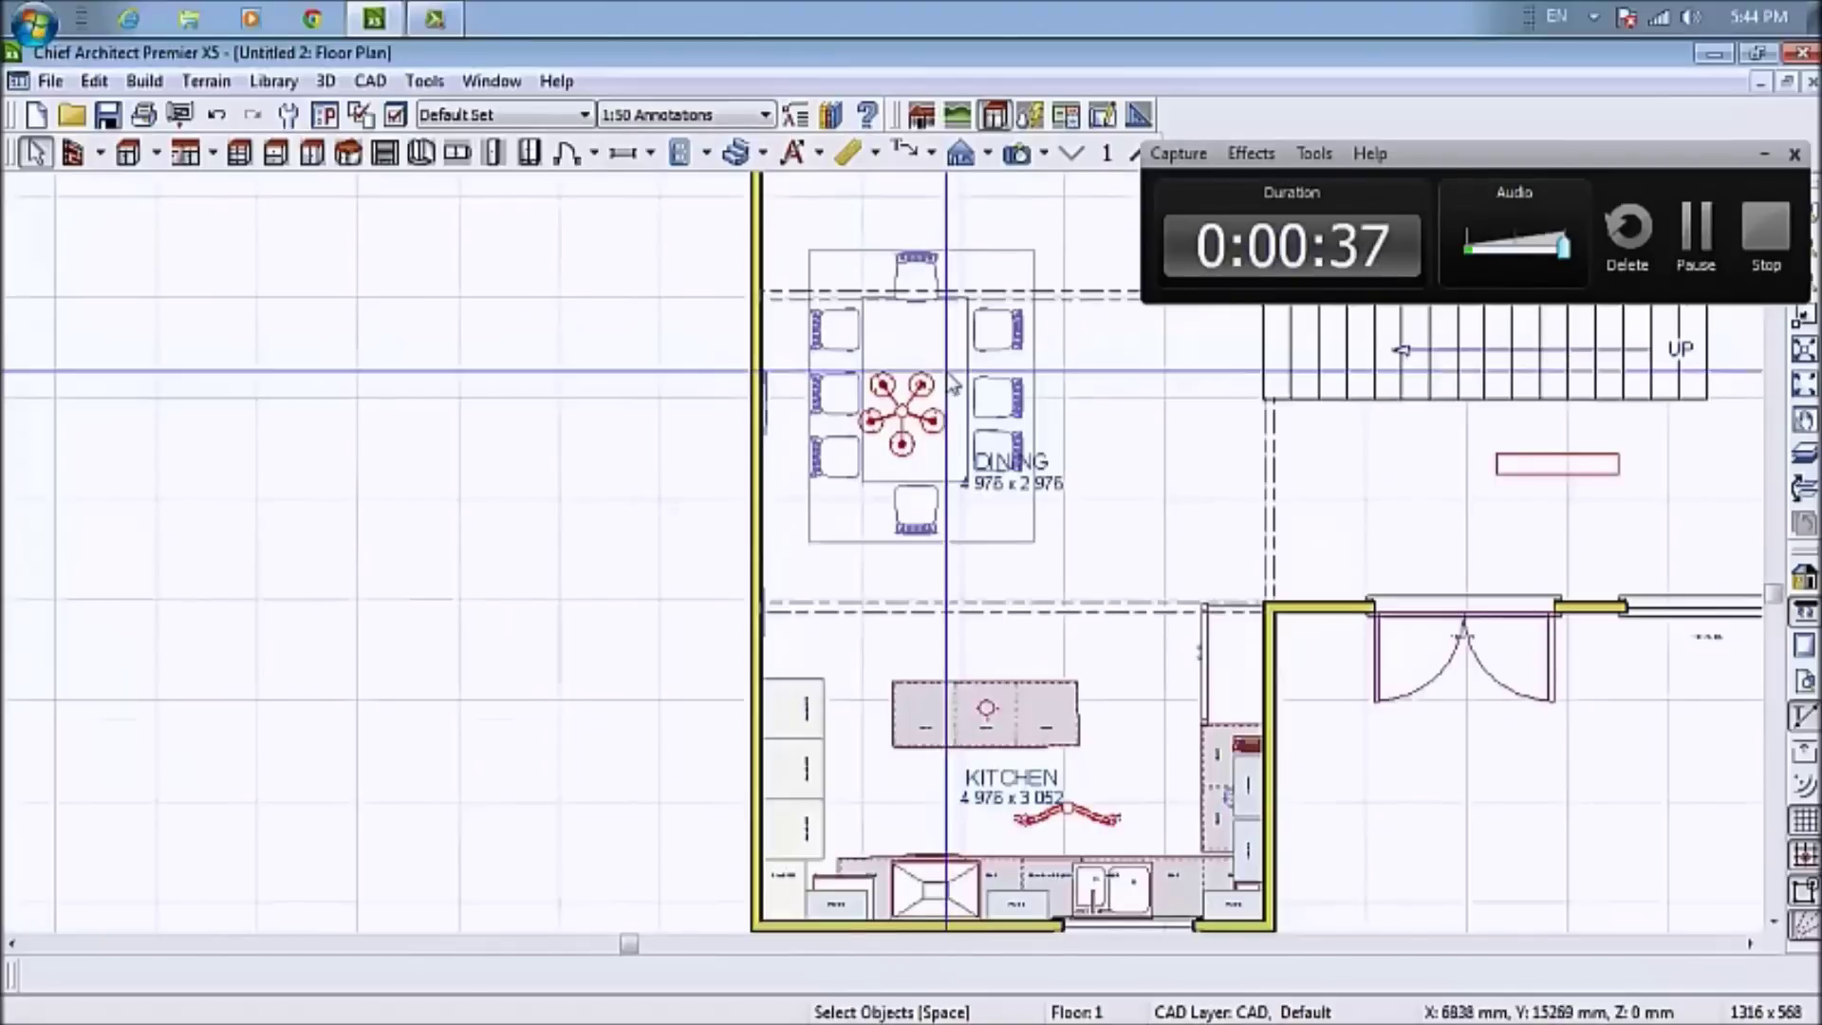
{"action": "scroll", "coordinate": [996, 314], "scroll_direction": "down", "scroll_amount": 1}
{"action": "scroll", "coordinate": [994, 308], "scroll_direction": "down", "scroll_amount": 3}
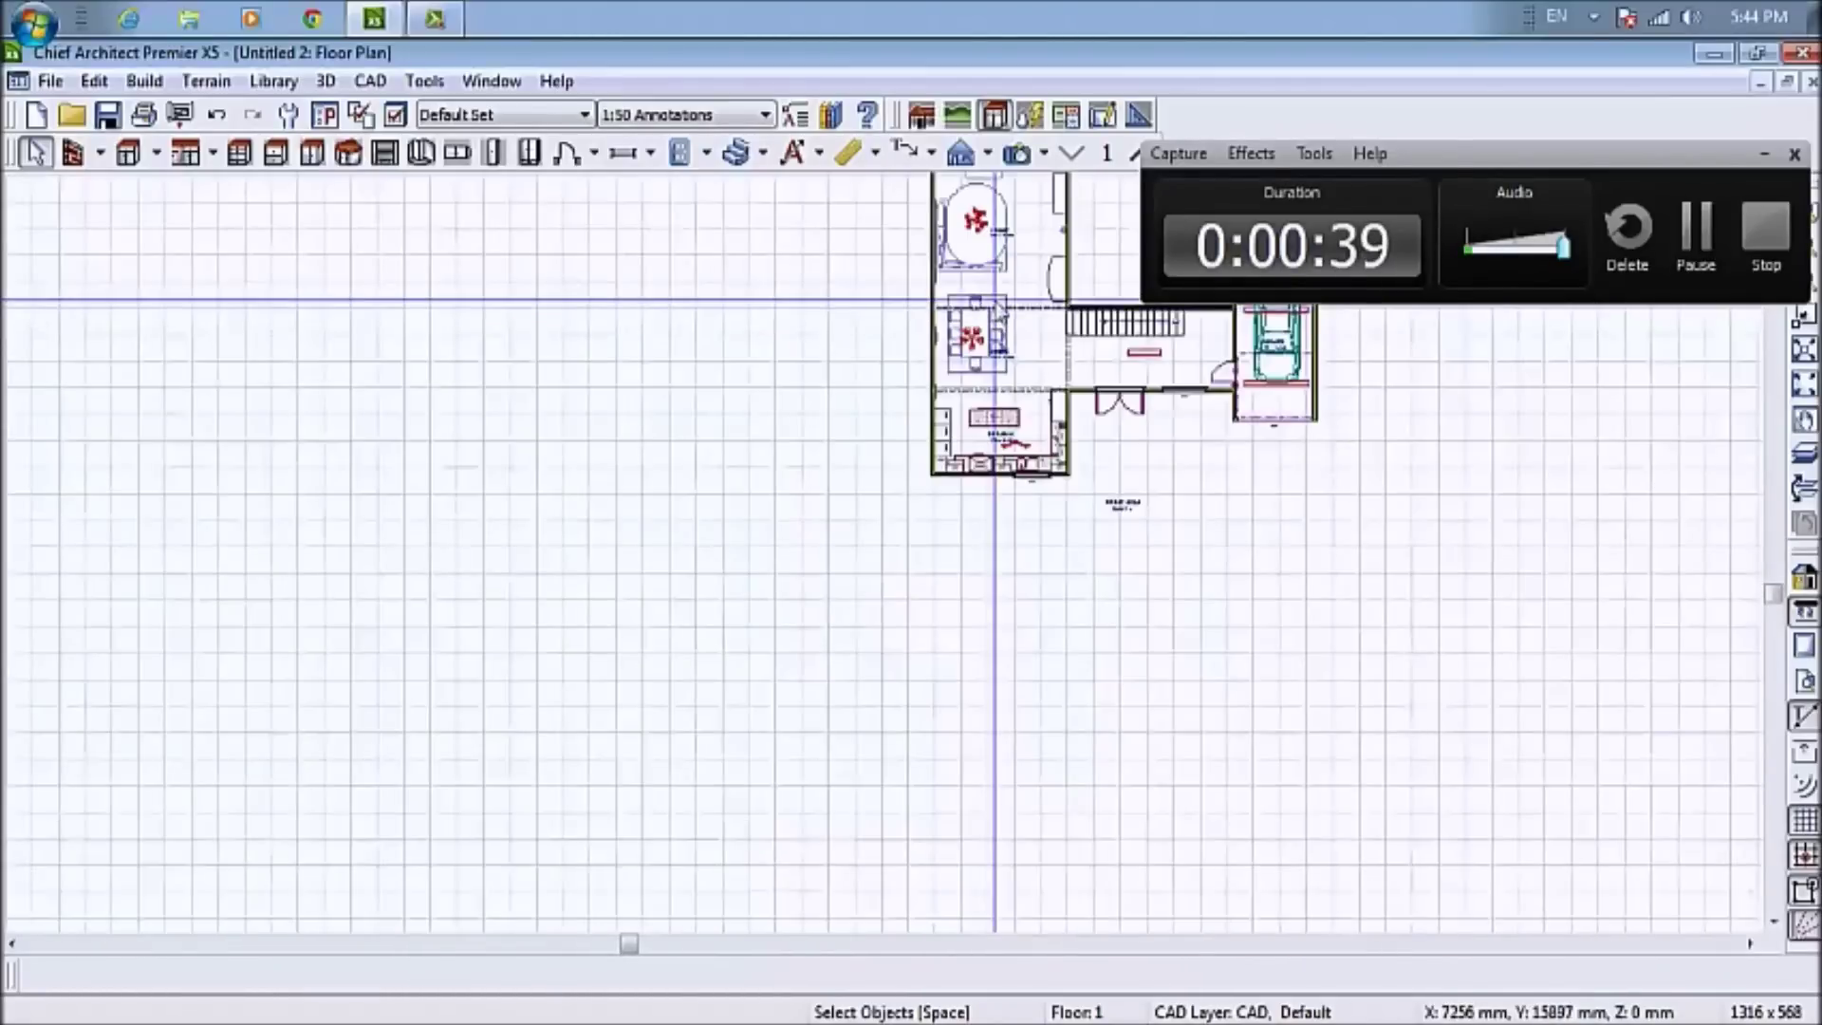
{"action": "scroll", "coordinate": [988, 202], "scroll_direction": "up", "scroll_amount": 2}
{"action": "scroll", "coordinate": [988, 202], "scroll_direction": "up", "scroll_amount": 3}
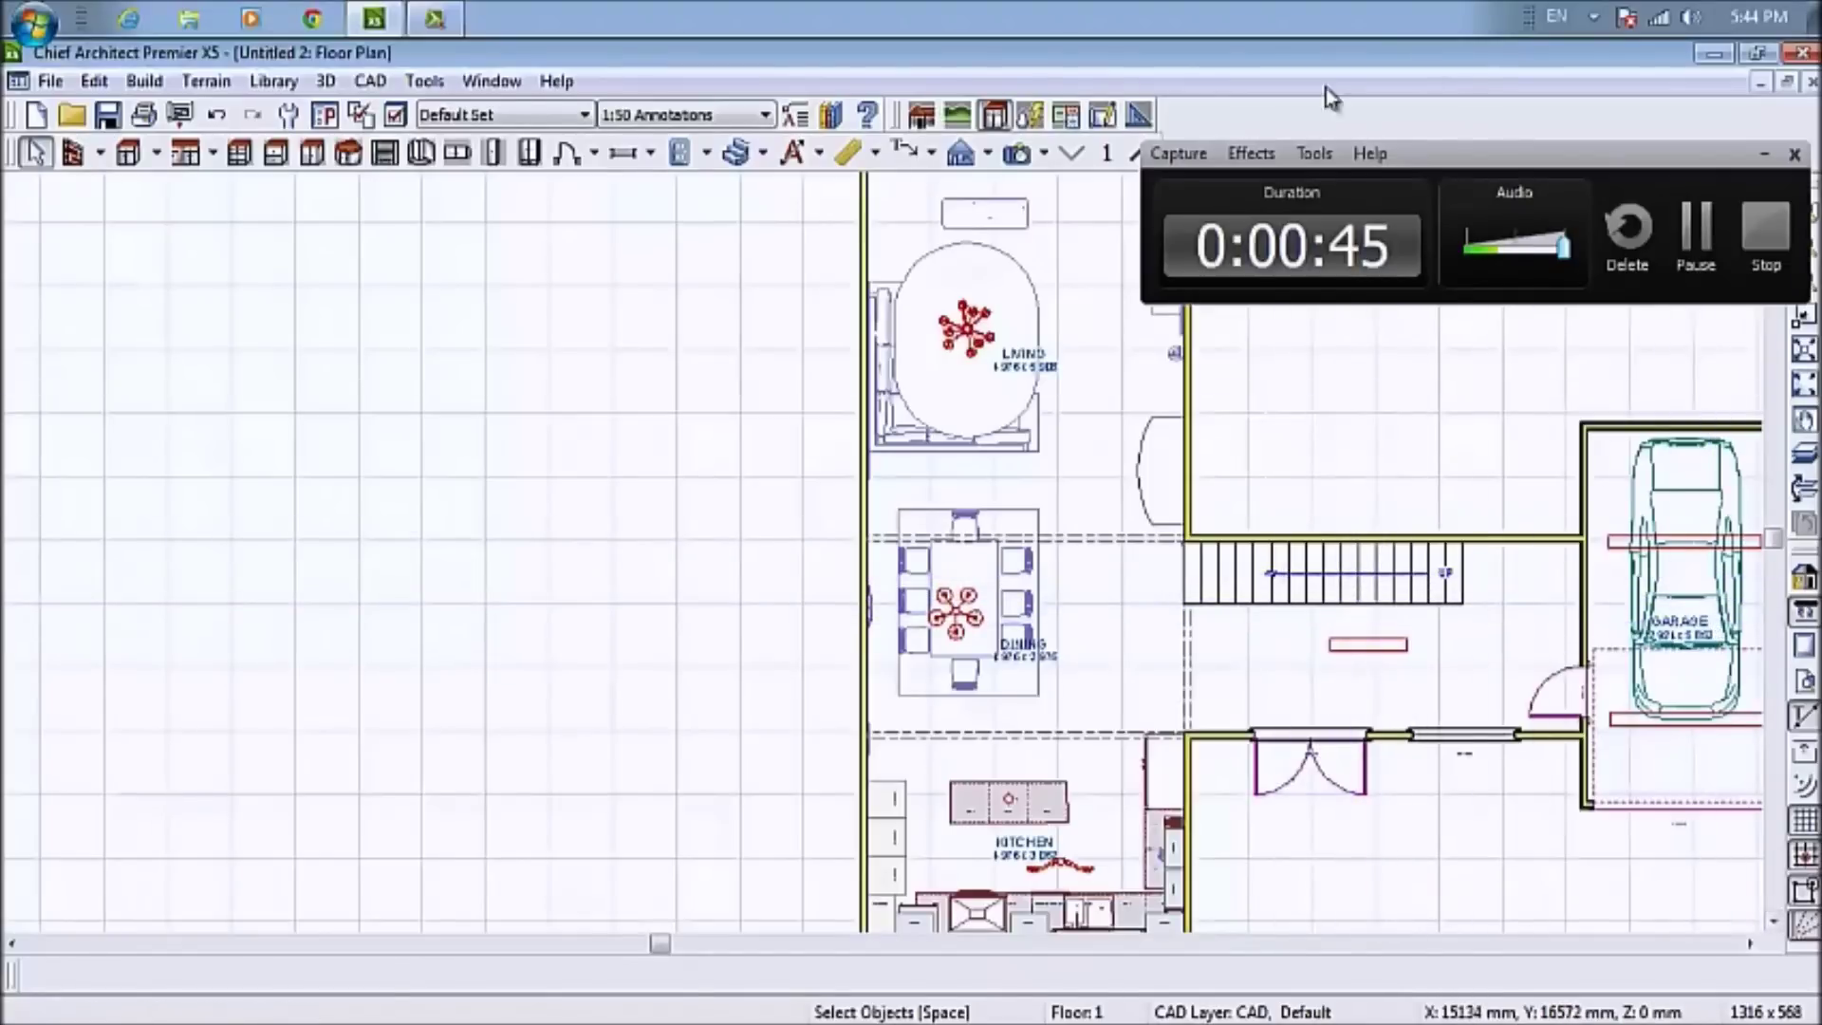
{"action": "left_click", "coordinate": [1136, 154]}
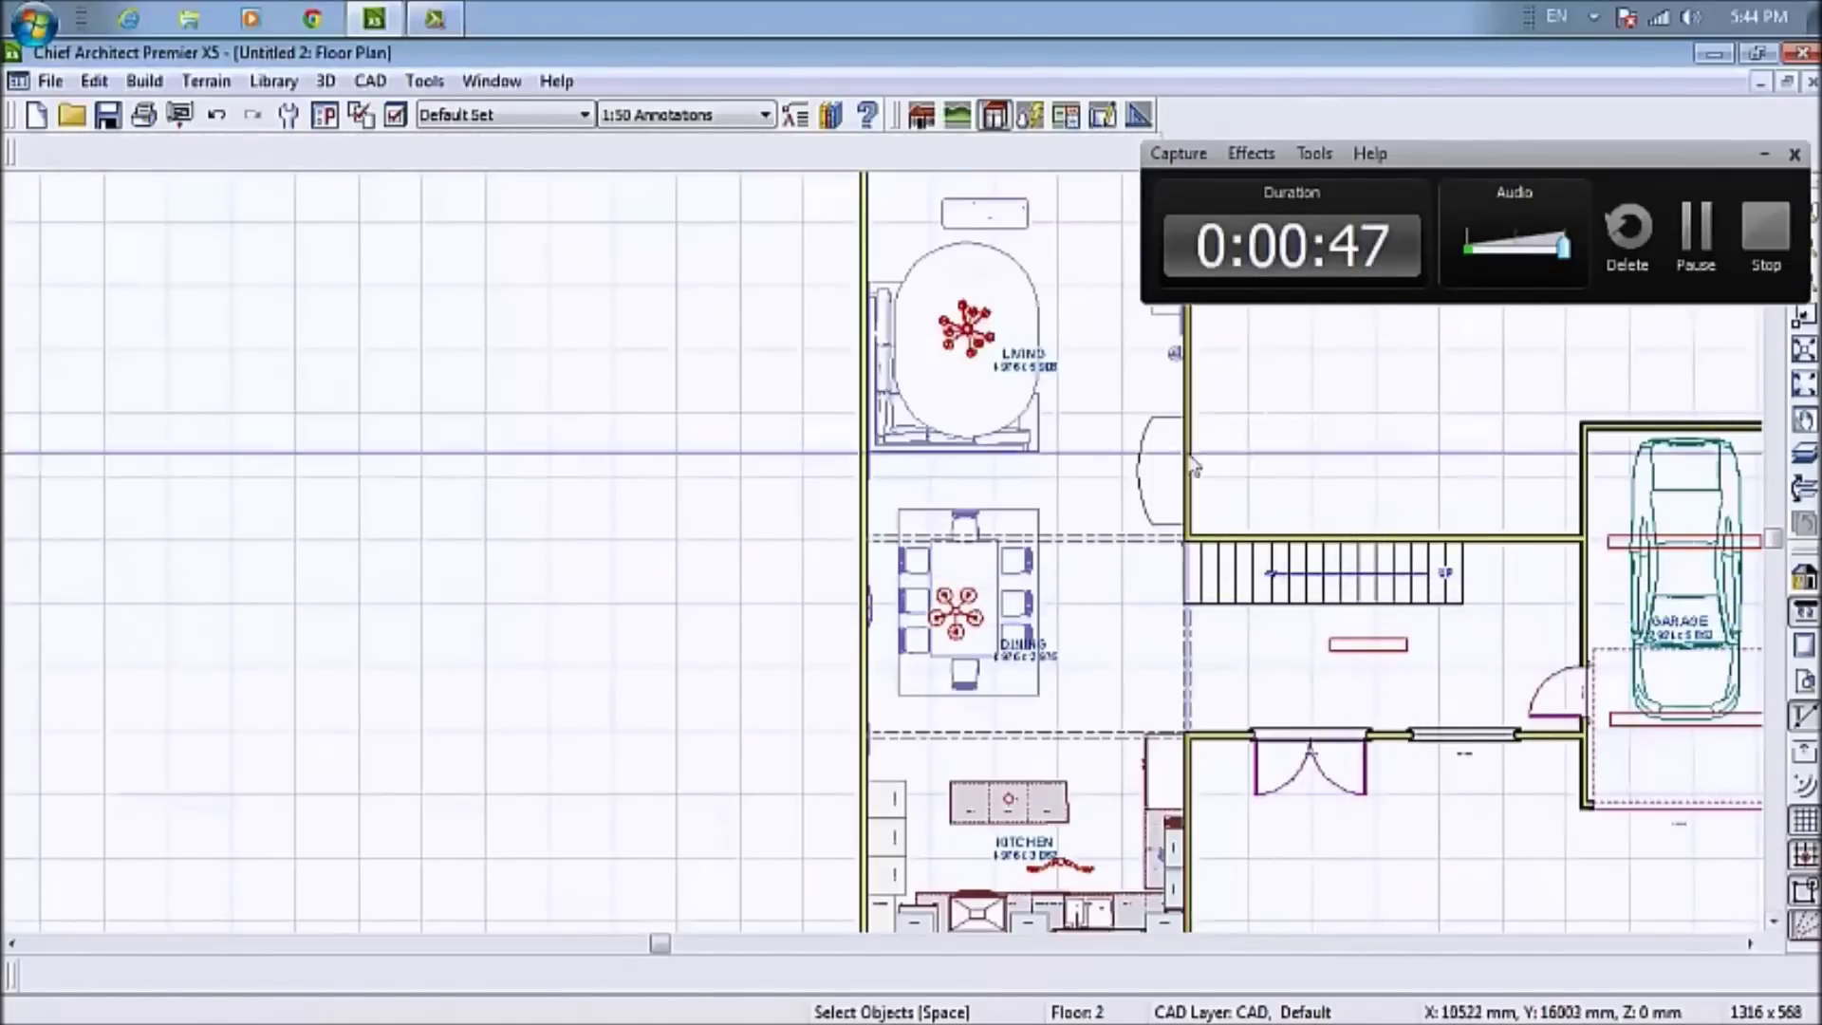
{"action": "scroll", "coordinate": [1516, 619], "scroll_direction": "up", "scroll_amount": 3}
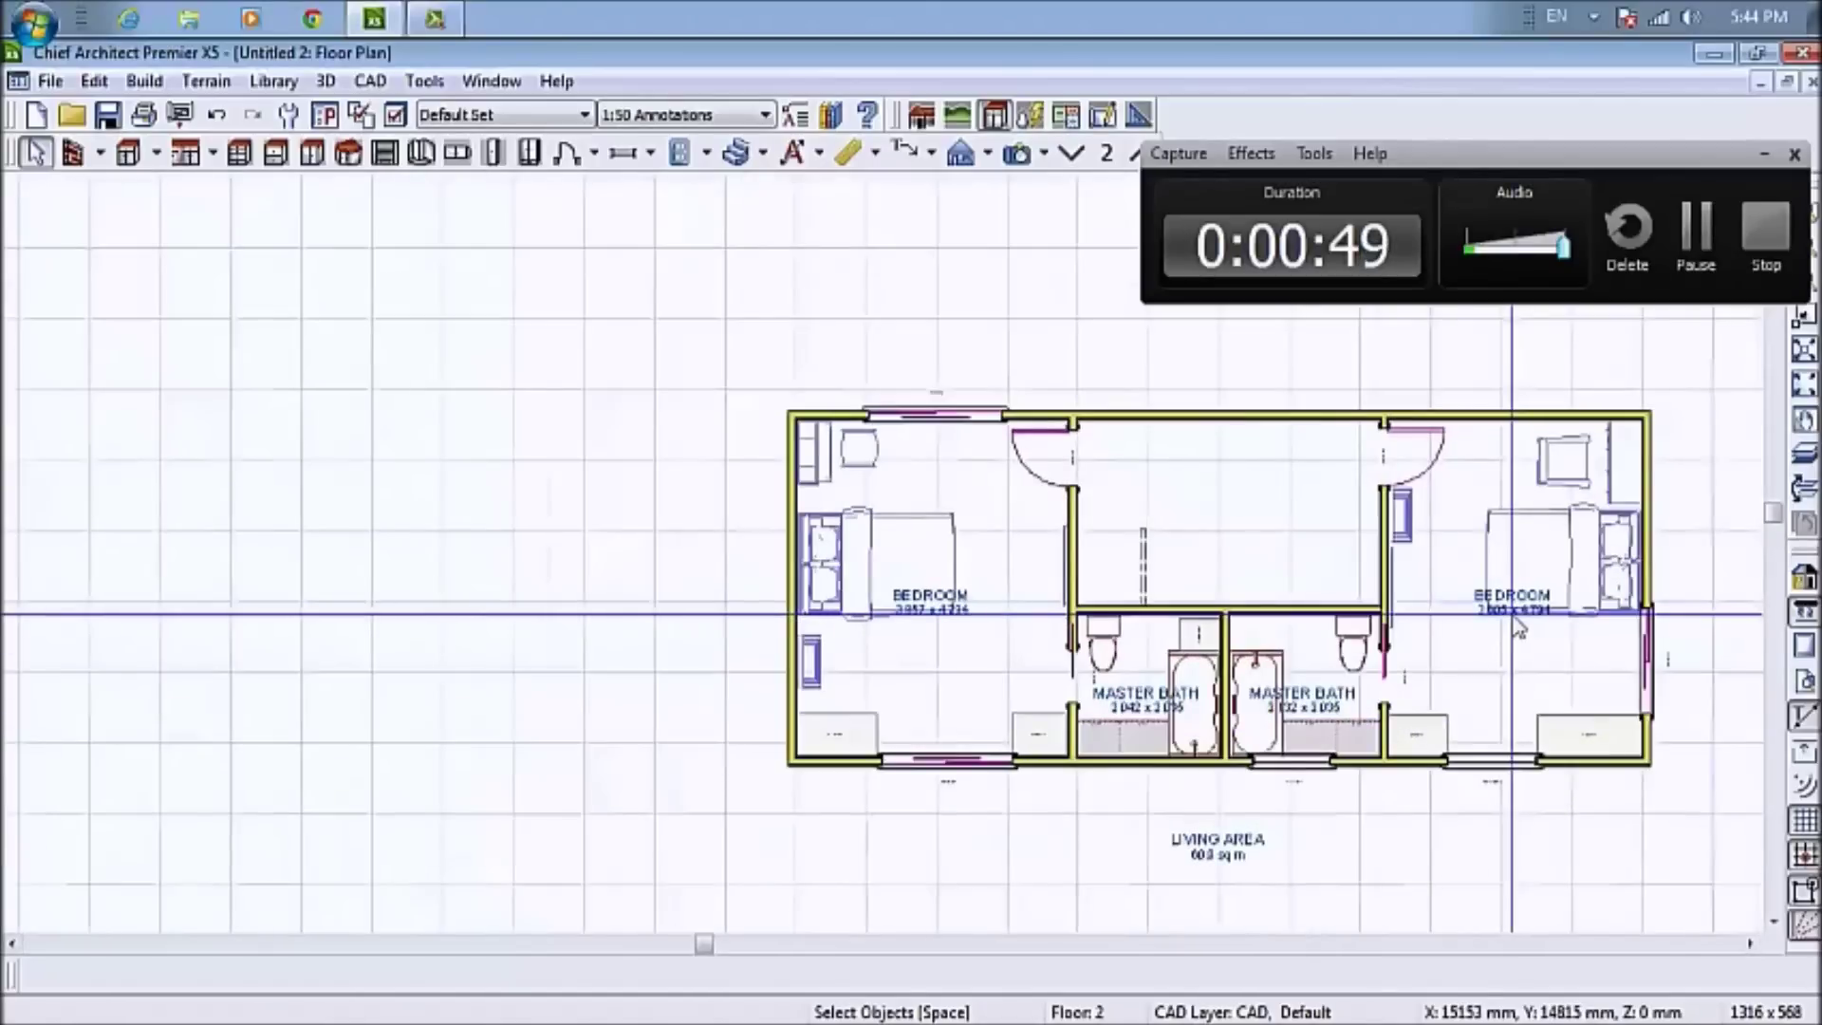
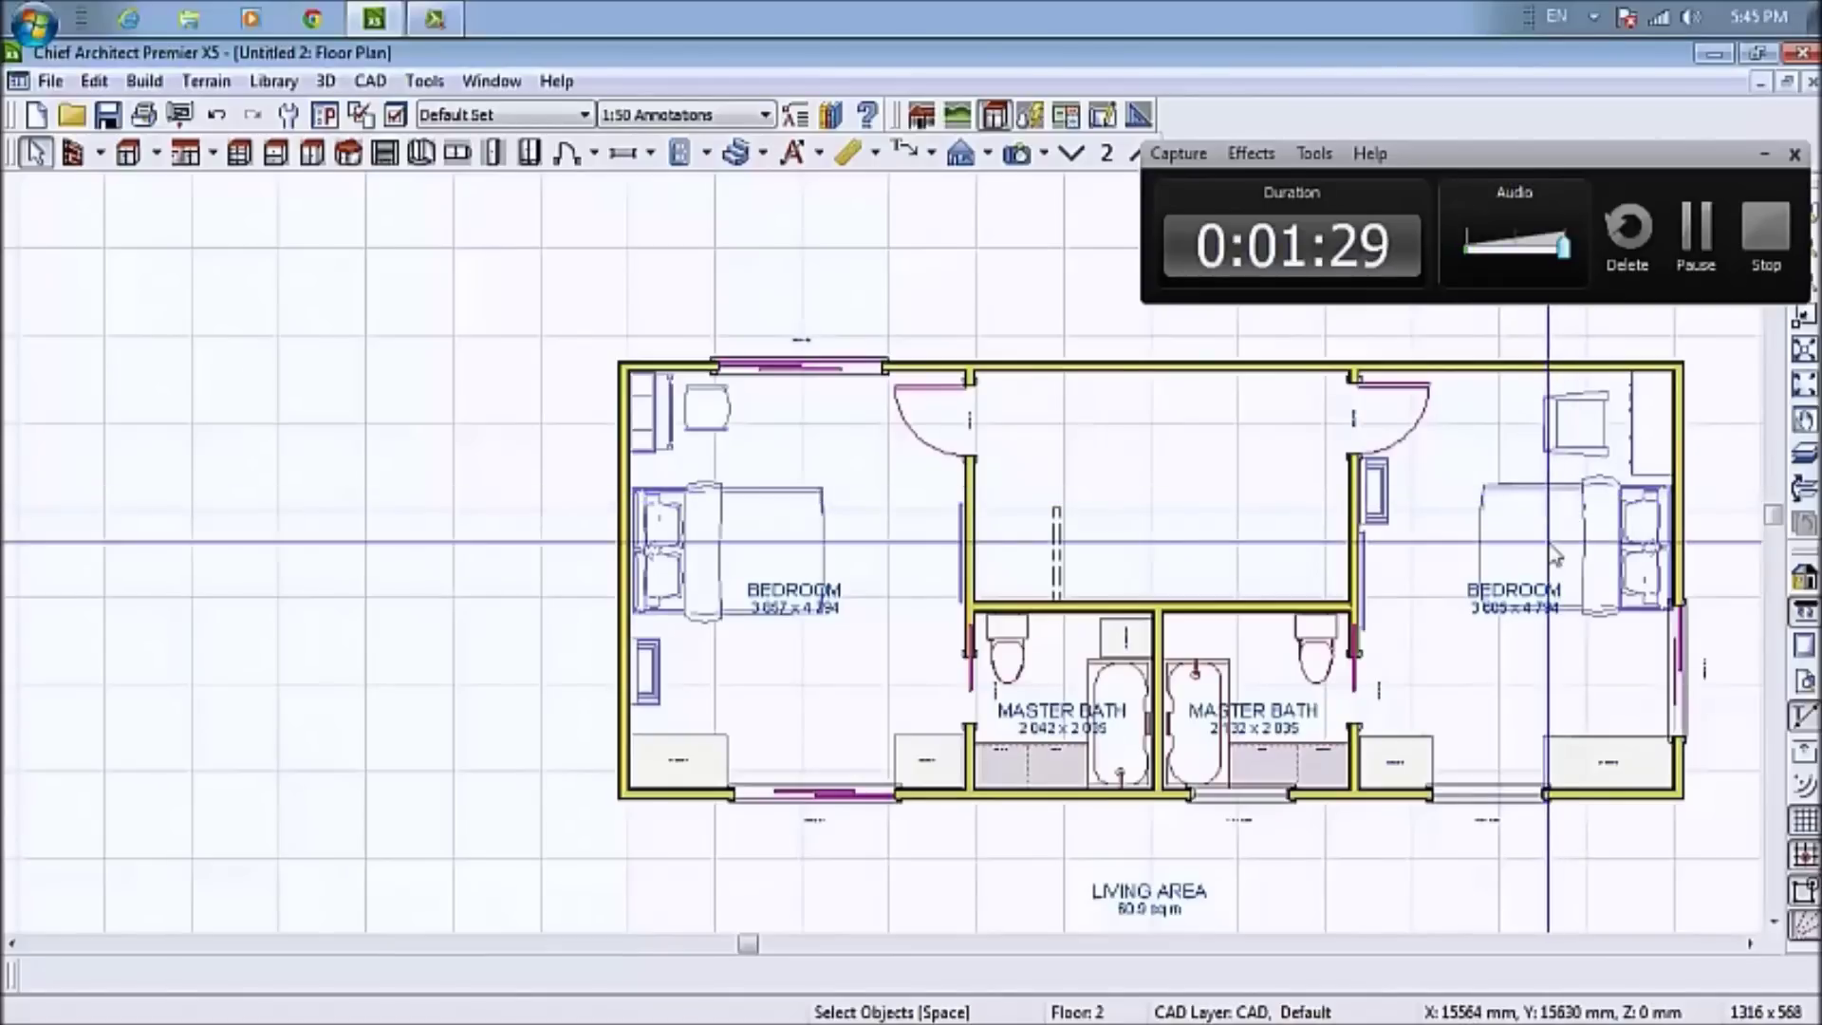
Switch to Floor 1 and zoom out over the stairwell and garage
{"action": "left_click", "coordinate": [1071, 153]}
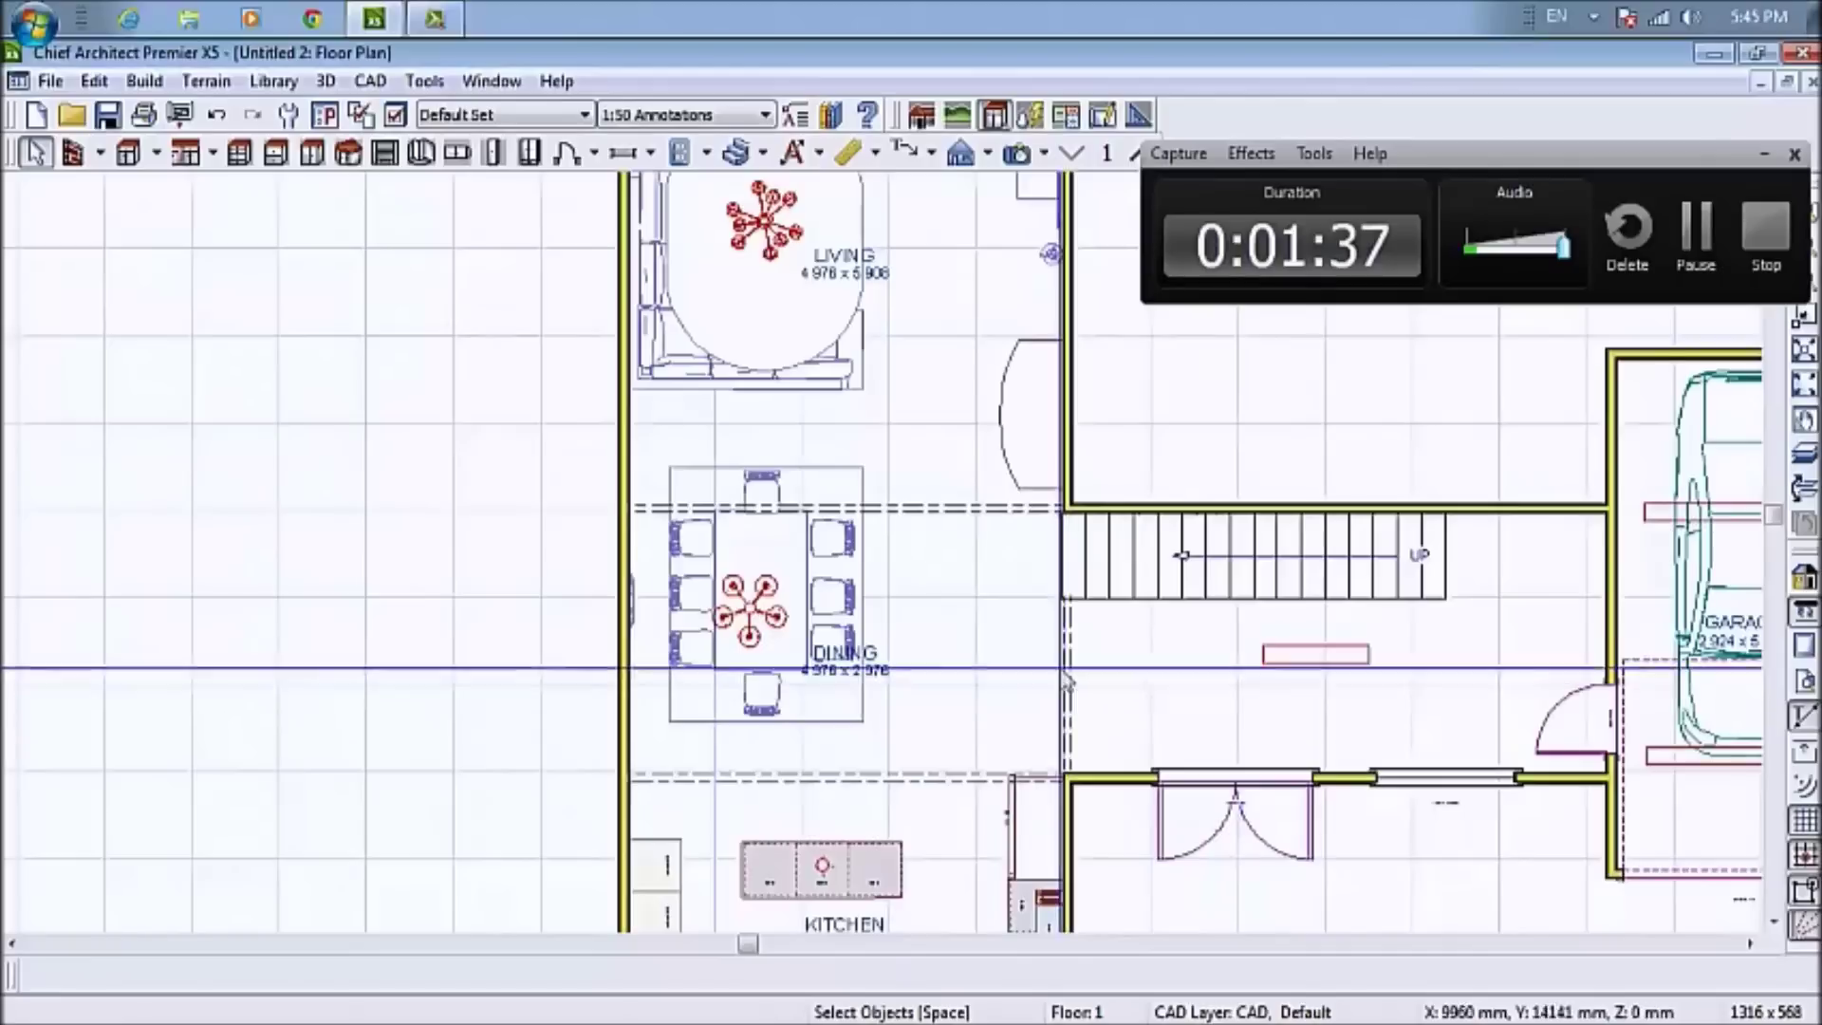
{"action": "scroll", "coordinate": [1078, 655], "scroll_direction": "down", "scroll_amount": 2}
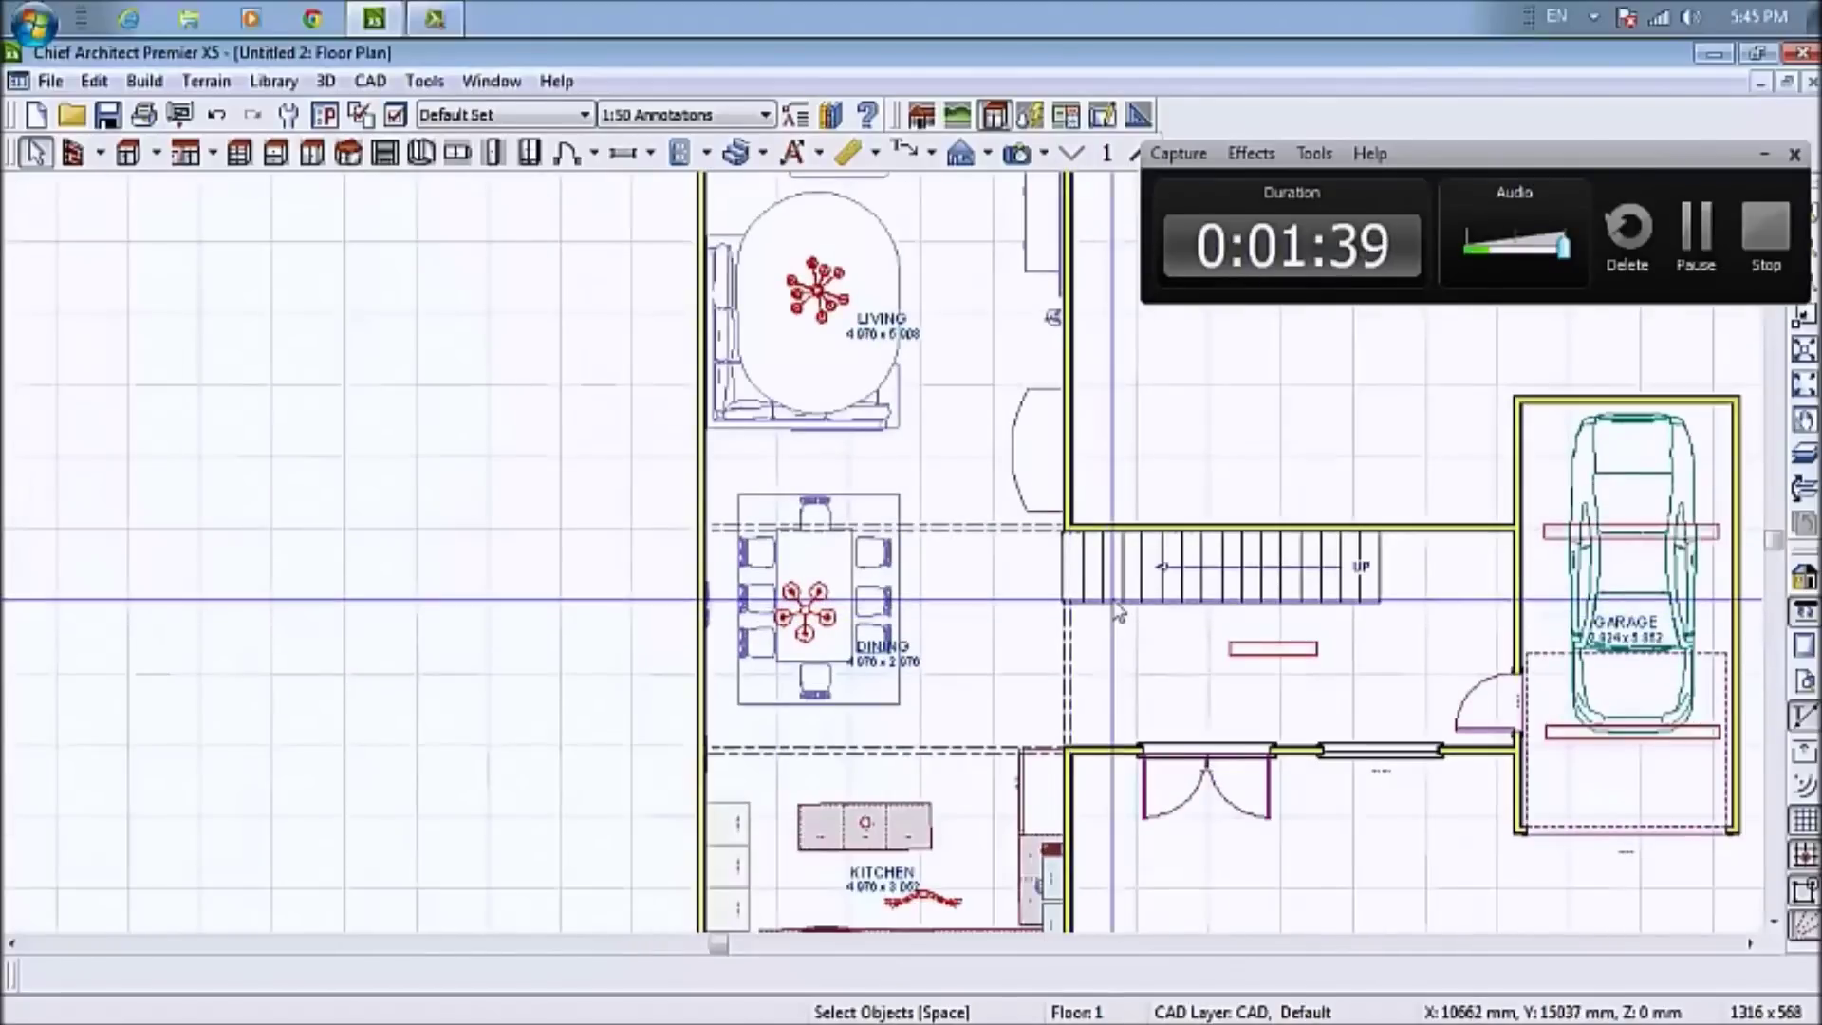
{"action": "scroll", "coordinate": [1082, 622], "scroll_direction": "down", "scroll_amount": 1}
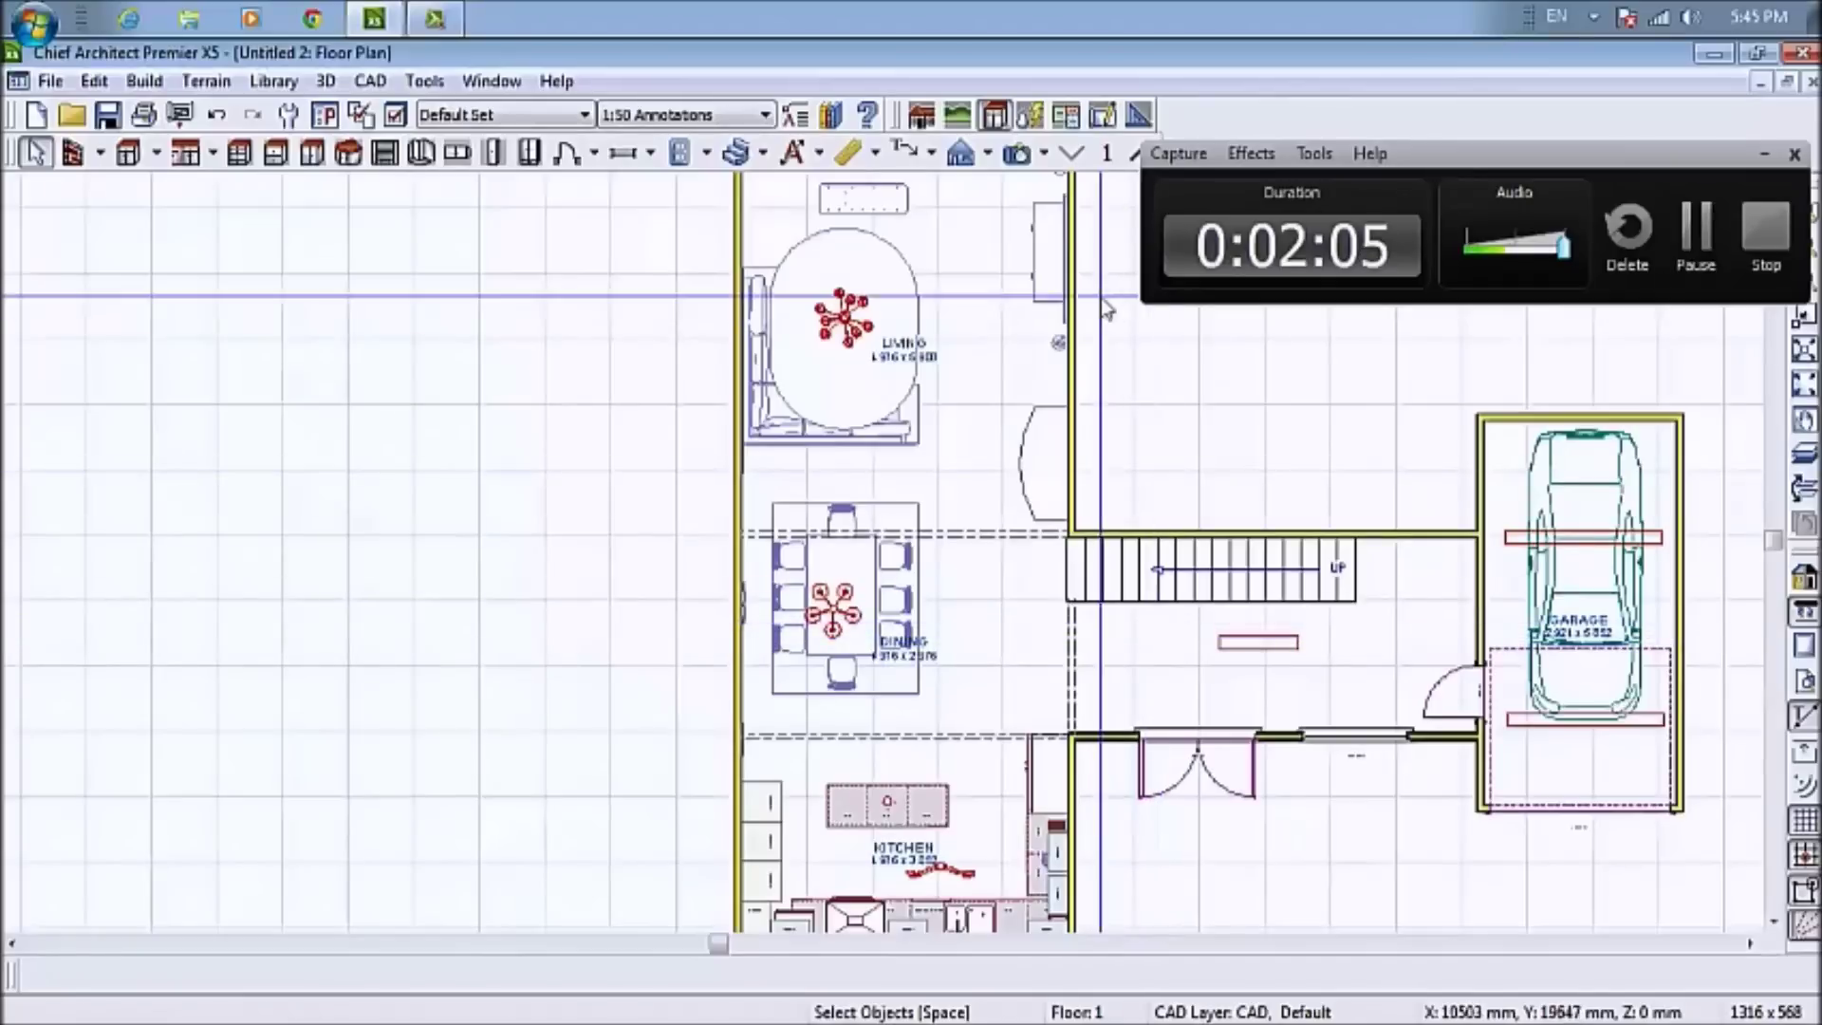
Place a floor camera below the stairs aimed toward the dining area, dismissing the missing-texture warning
{"action": "left_click", "coordinate": [1044, 153]}
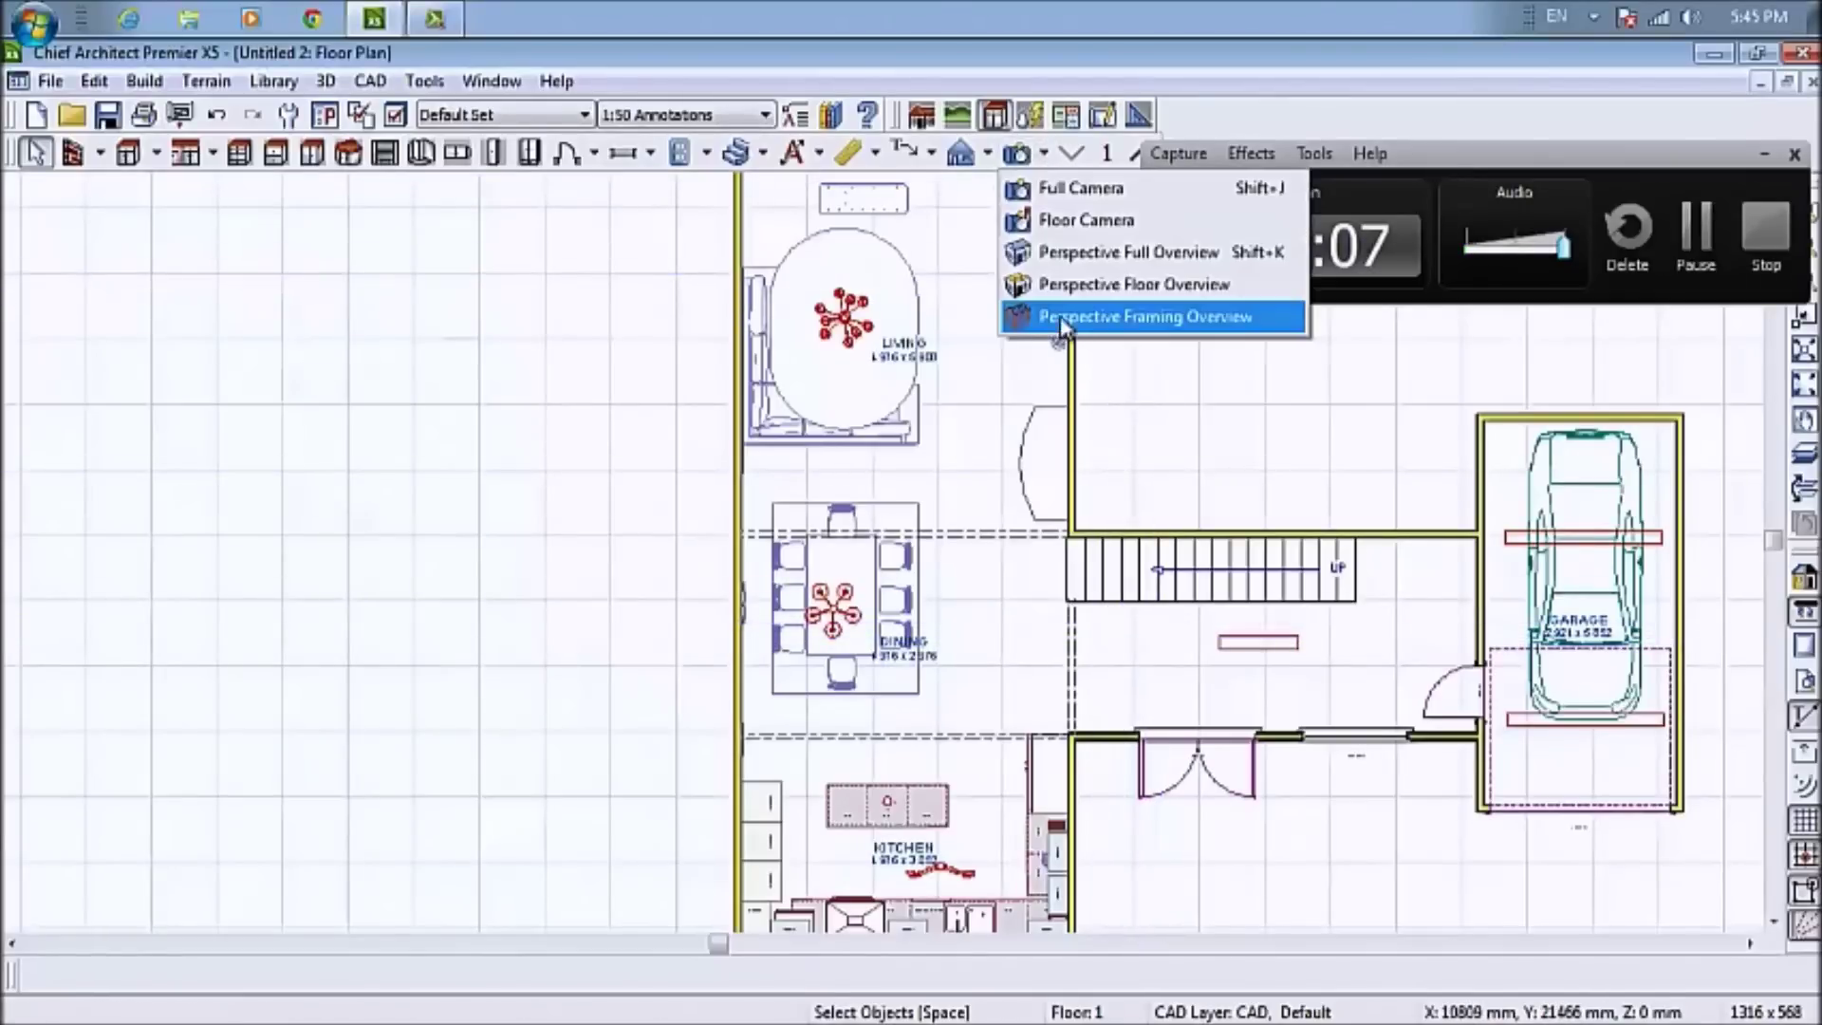
{"action": "left_click", "coordinate": [1091, 228]}
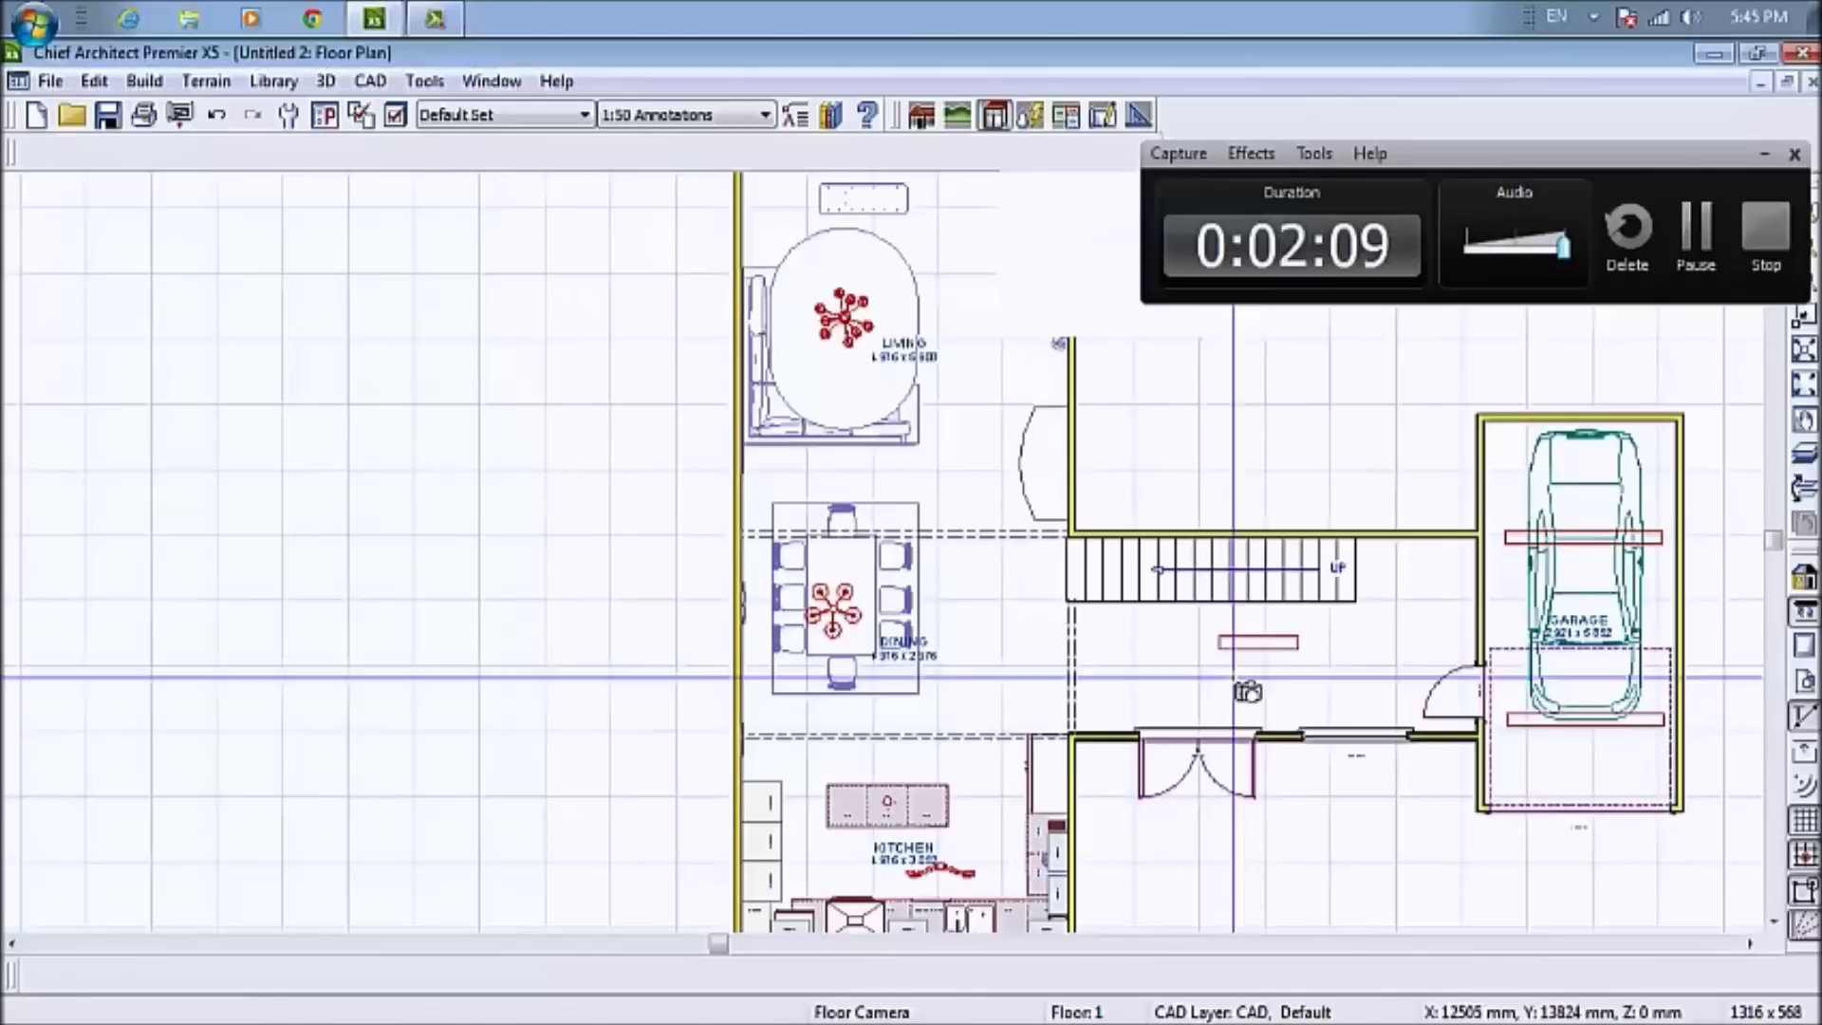
{"action": "left_click_drag", "start_coordinate": [1343, 671], "coordinate": [1293, 672]}
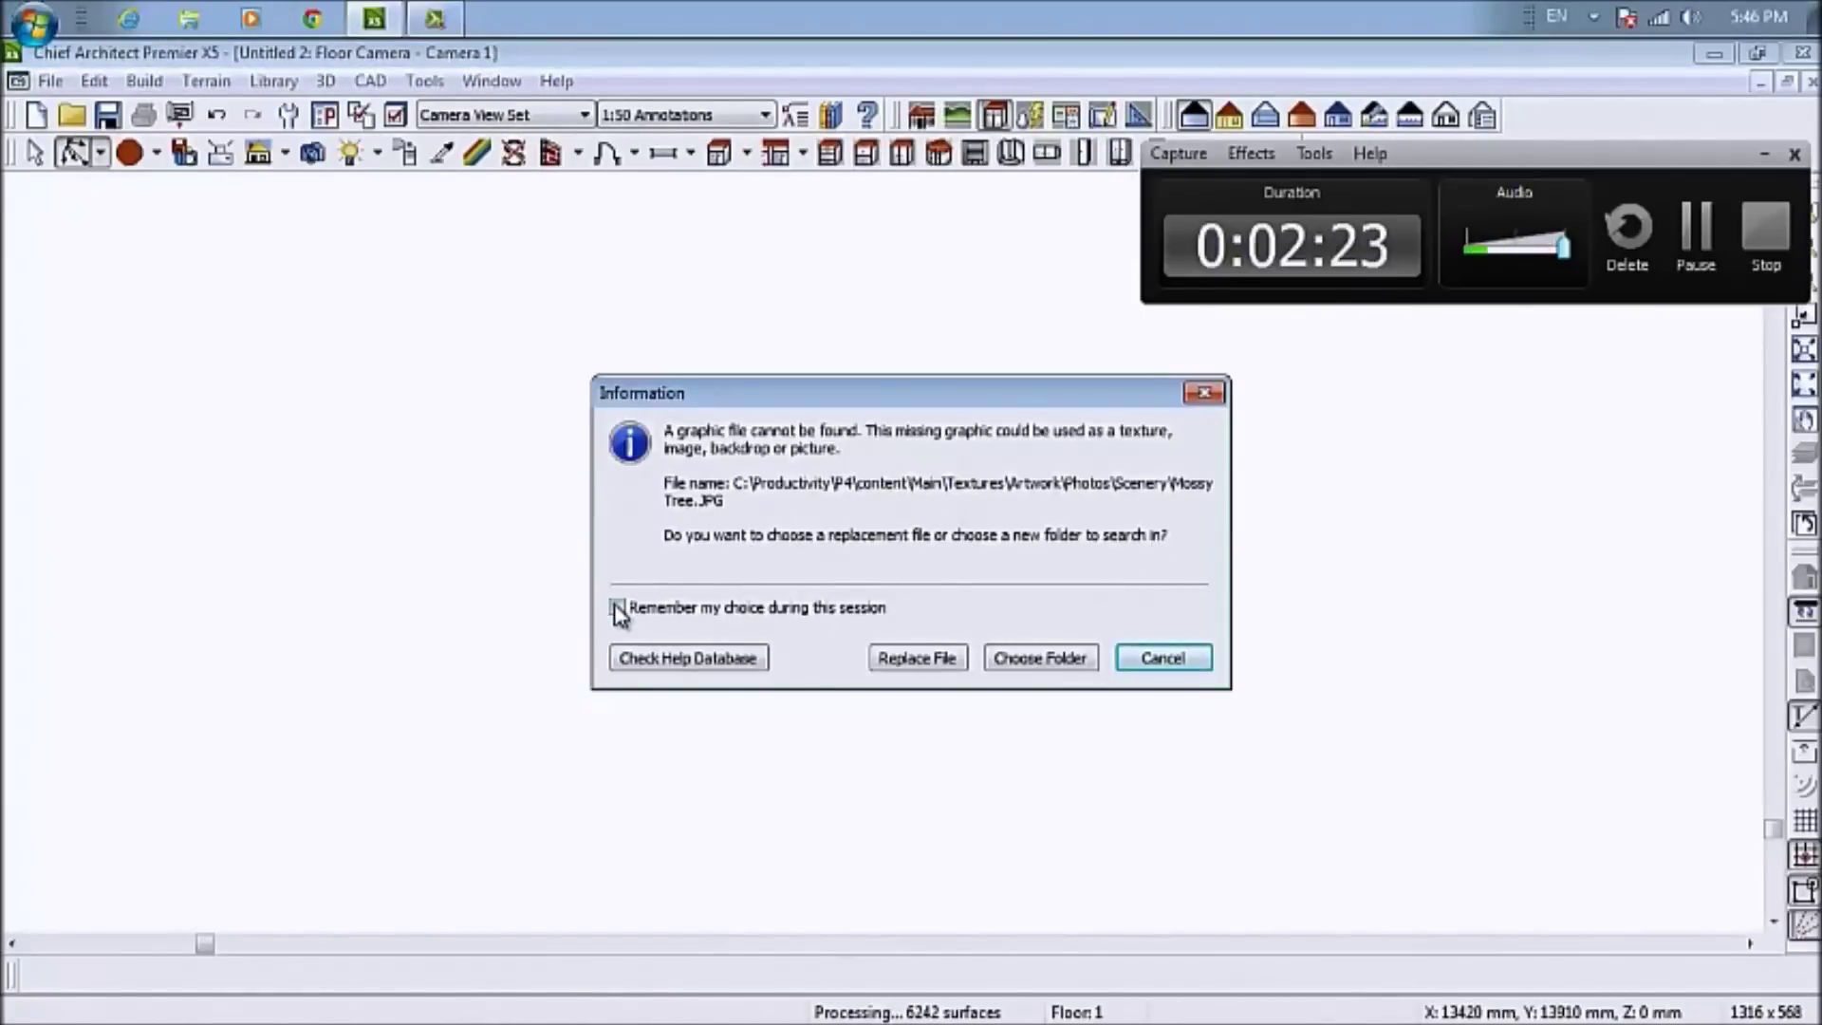
{"action": "left_click", "coordinate": [1164, 659]}
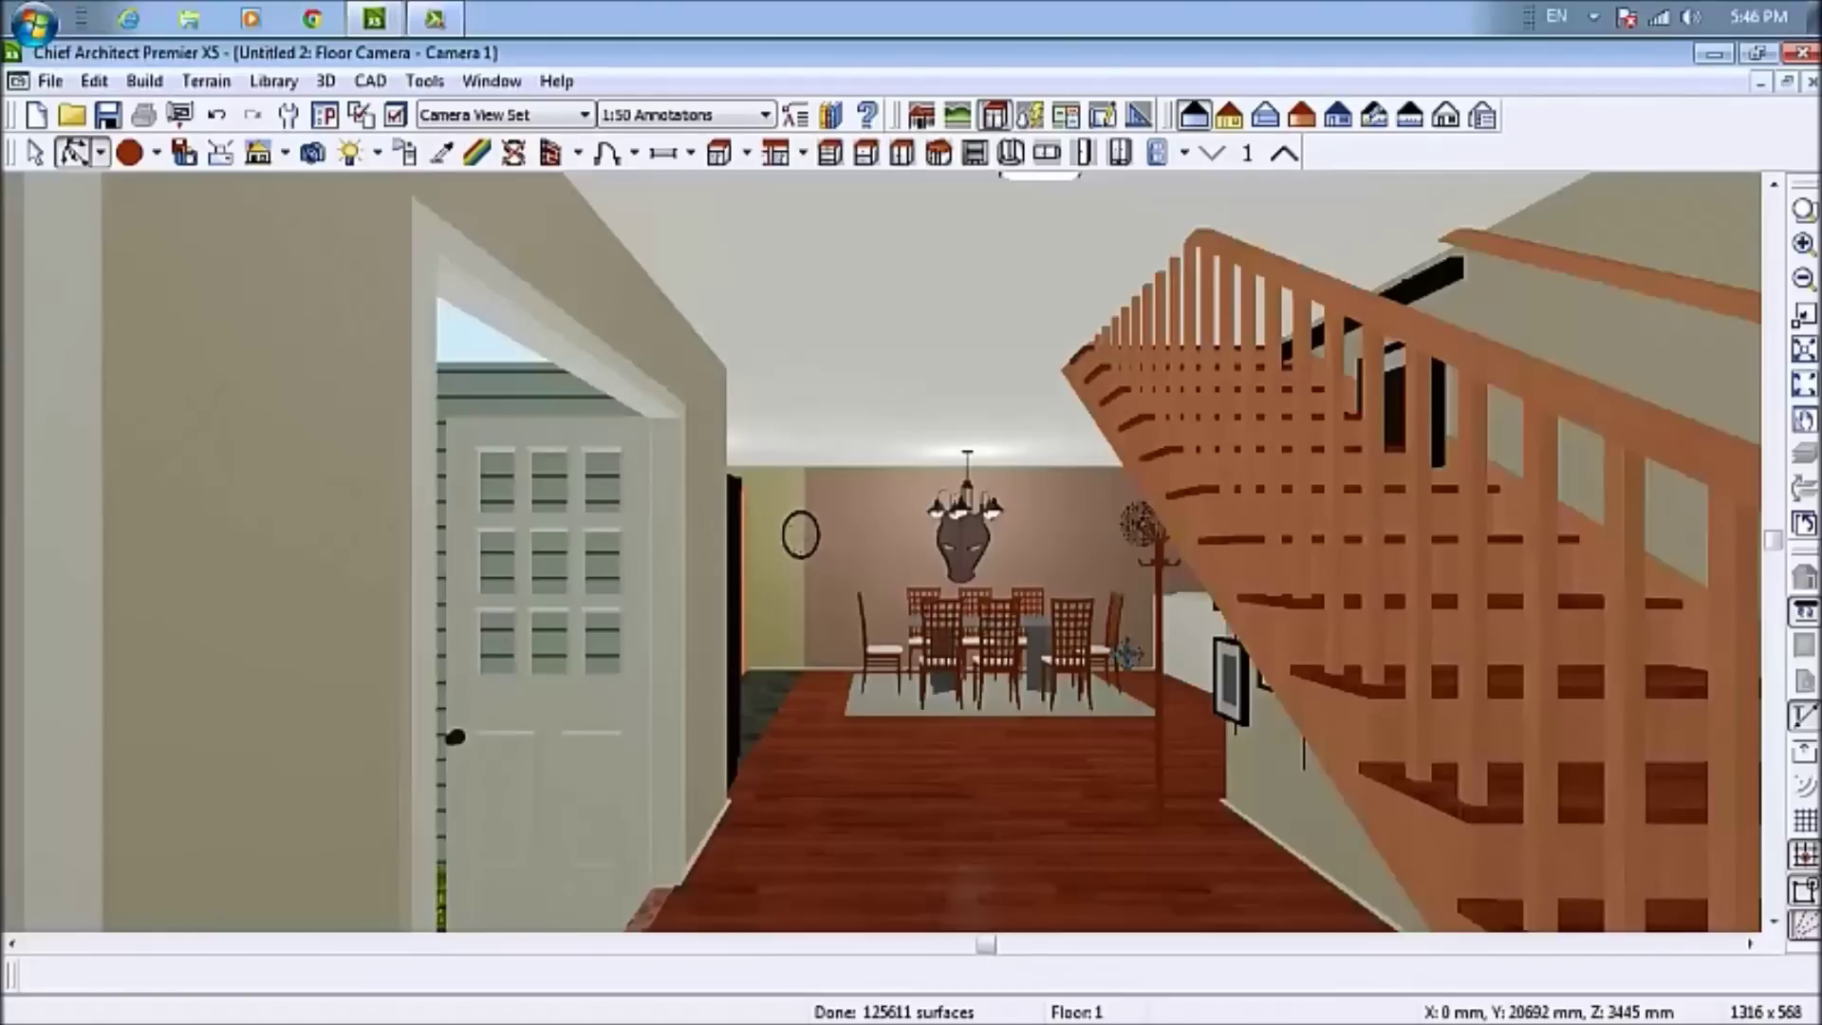
Look around the staircase and dining room in 3D, then return to the plan
{"action": "key", "text": "Left"}
{"action": "key", "text": "Left"}
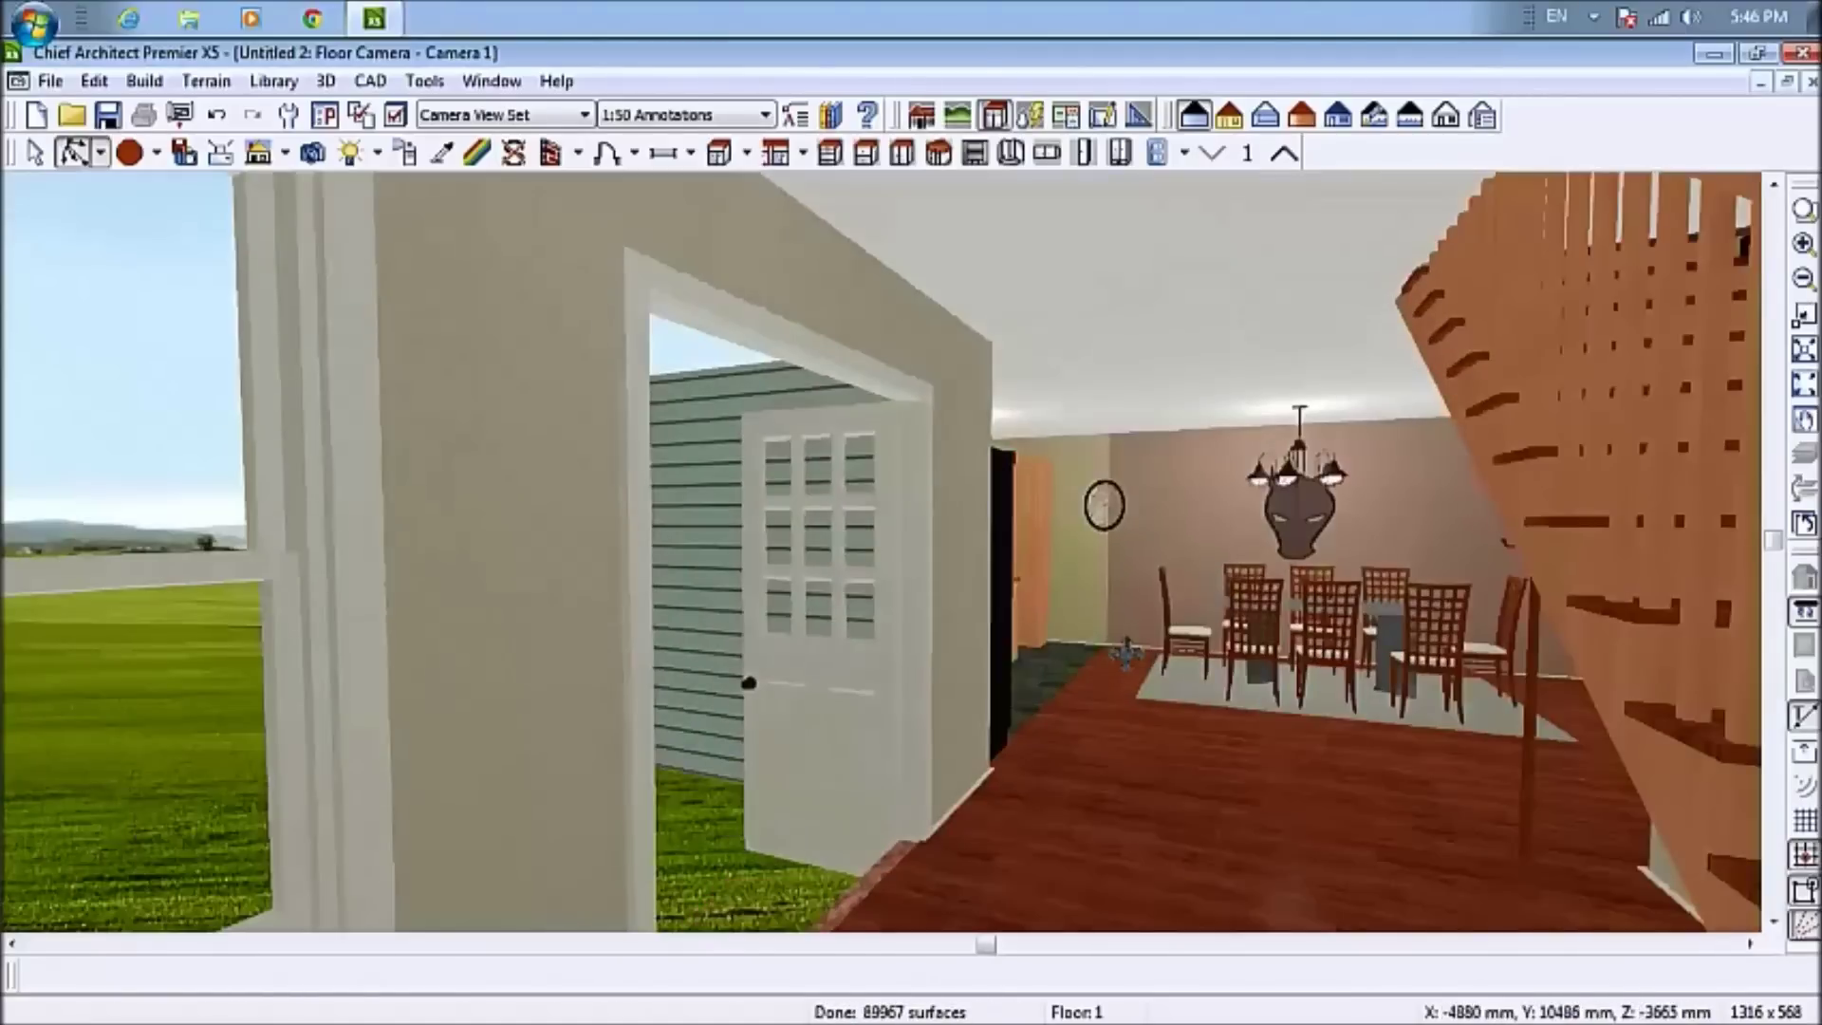
{"action": "key", "text": "Right"}
{"action": "key", "text": "Right"}
{"action": "key", "text": "Right"}
{"action": "key", "text": "Right"}
{"action": "key", "text": "Right"}
{"action": "key", "text": "Right"}
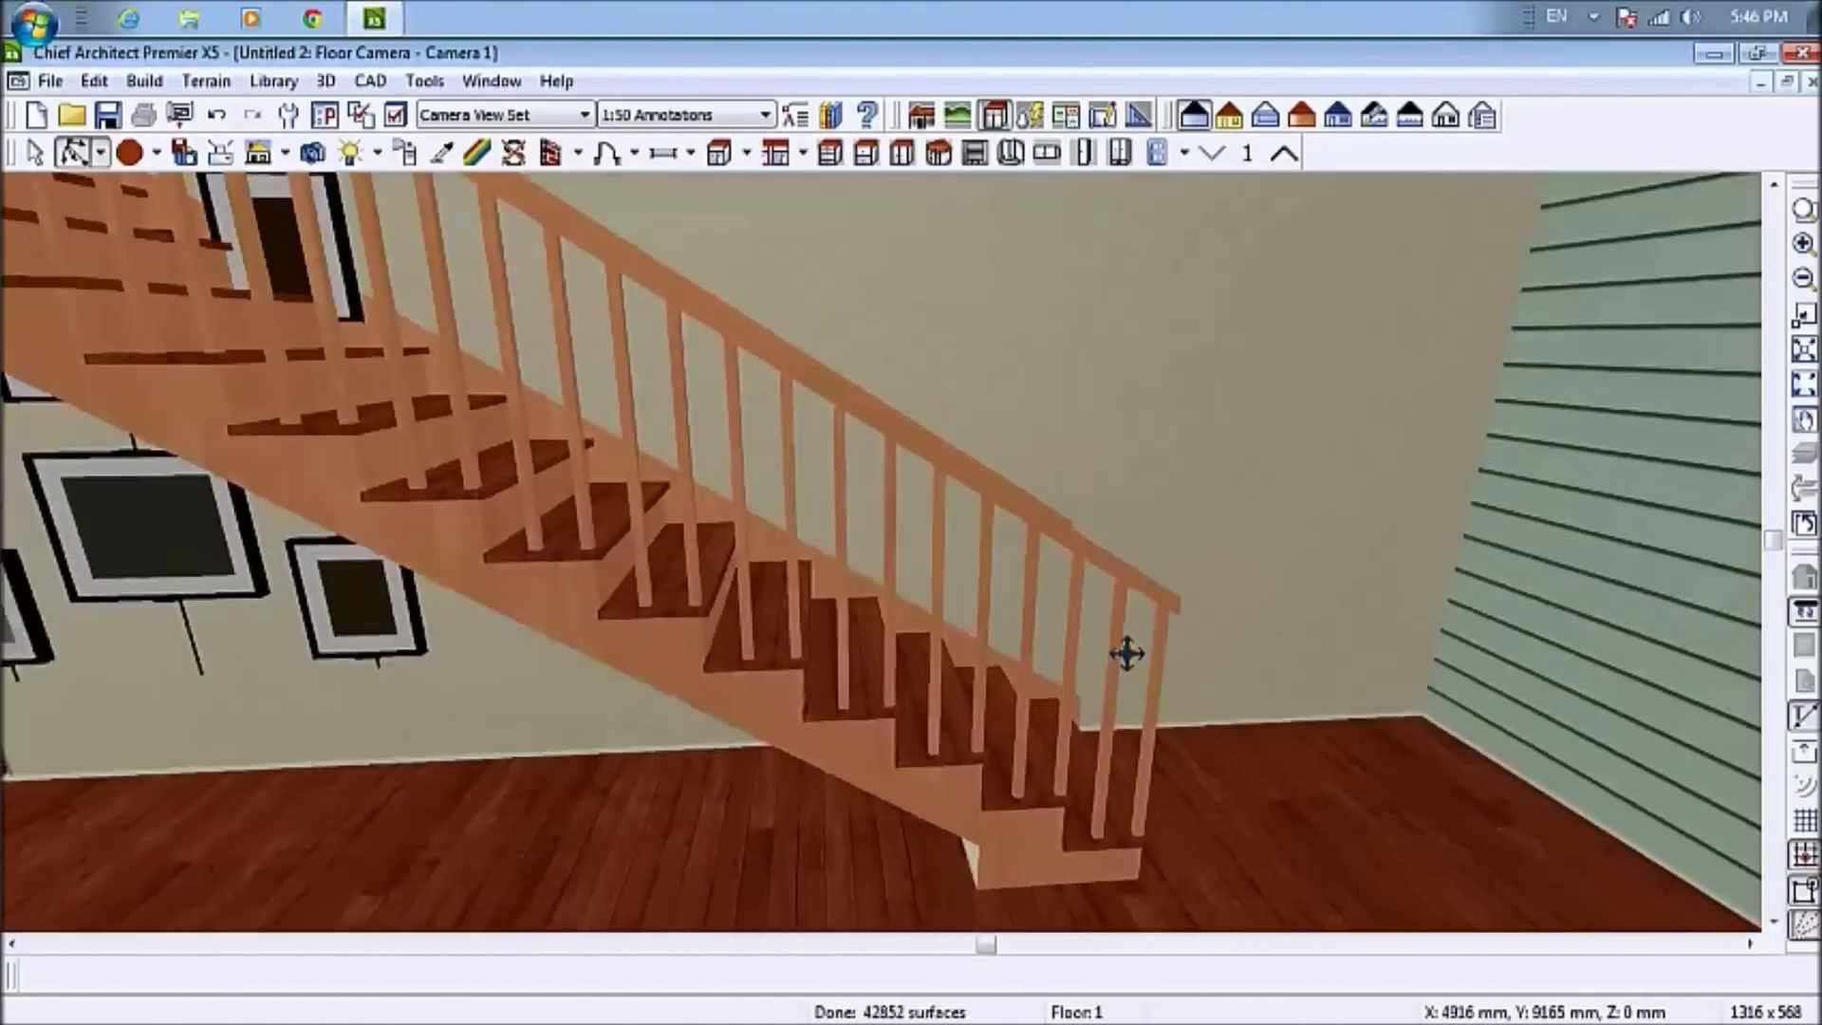
{"action": "key", "text": "Left"}
{"action": "key", "text": "Left"}
{"action": "key", "text": "Left"}
{"action": "key", "text": "Left"}
{"action": "key", "text": "Left"}
{"action": "key", "text": "Right"}
{"action": "key", "text": "Right"}
{"action": "key", "text": "Right"}
{"action": "key", "text": "Right"}
{"action": "key", "text": "Right"}
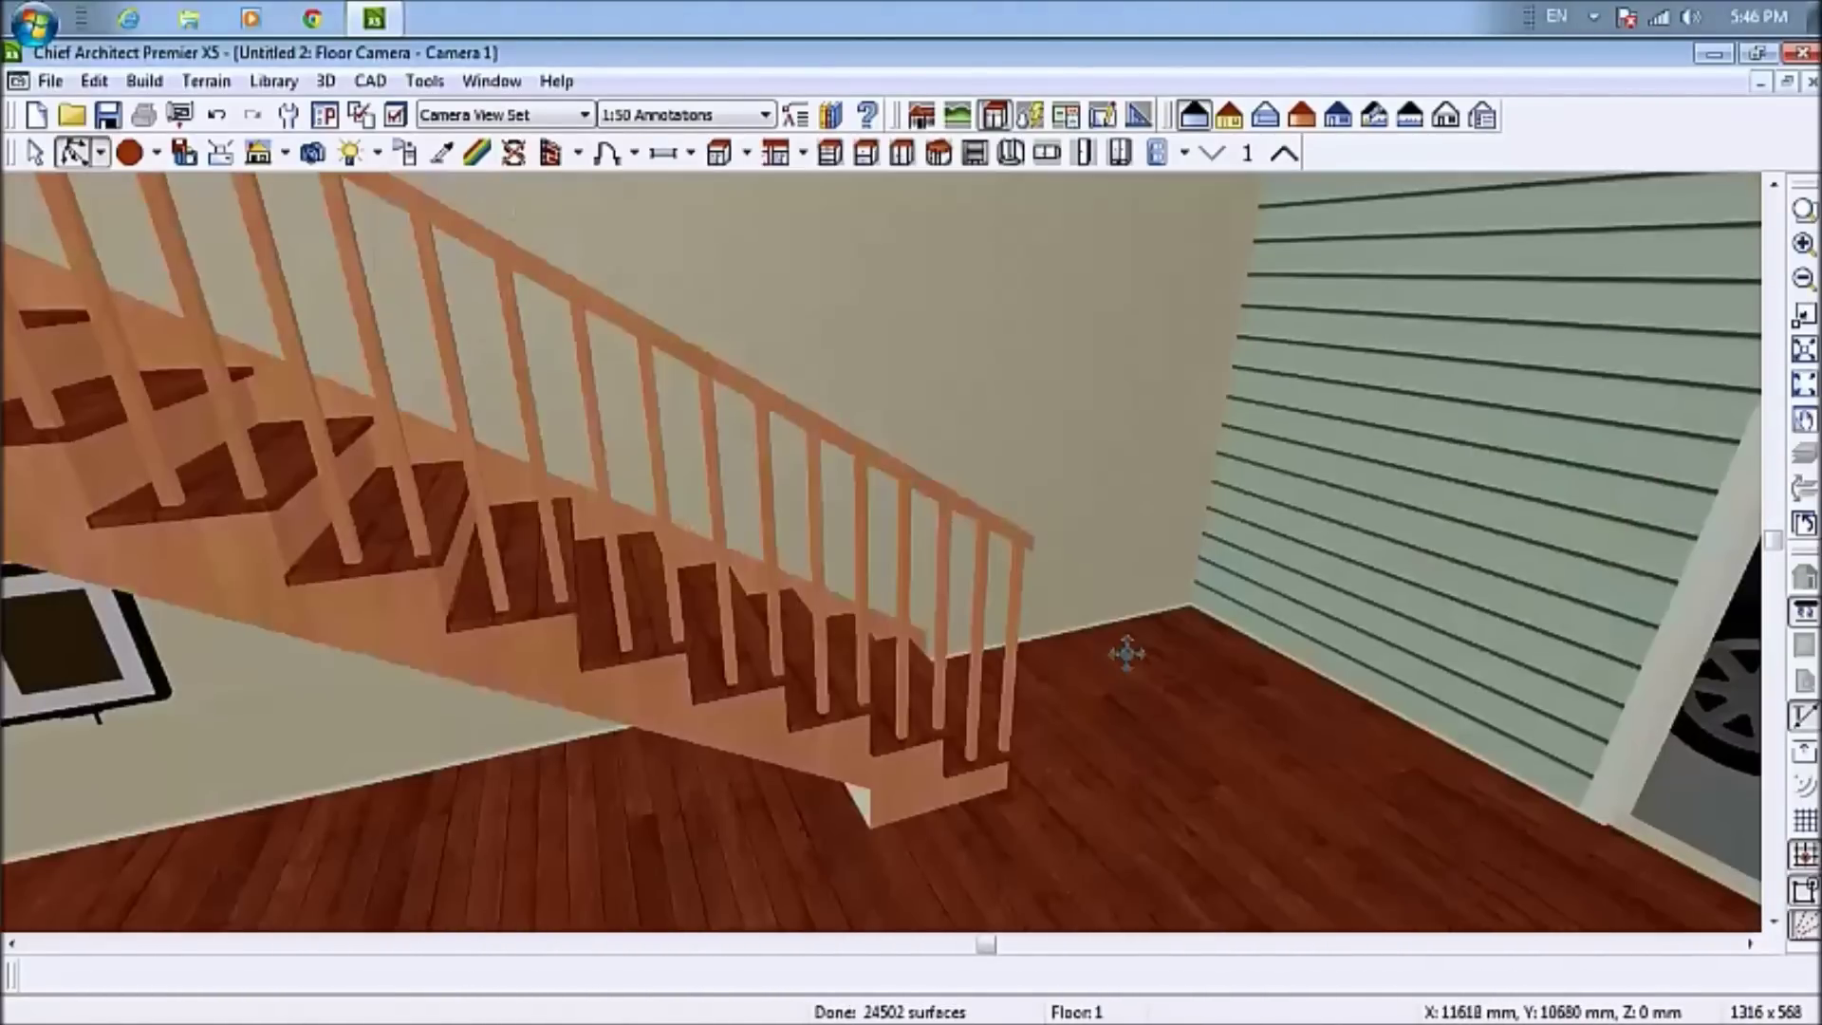
{"action": "key", "text": "Up"}
{"action": "key", "text": "Up"}
{"action": "key", "text": "Left"}
{"action": "key", "text": "Left"}
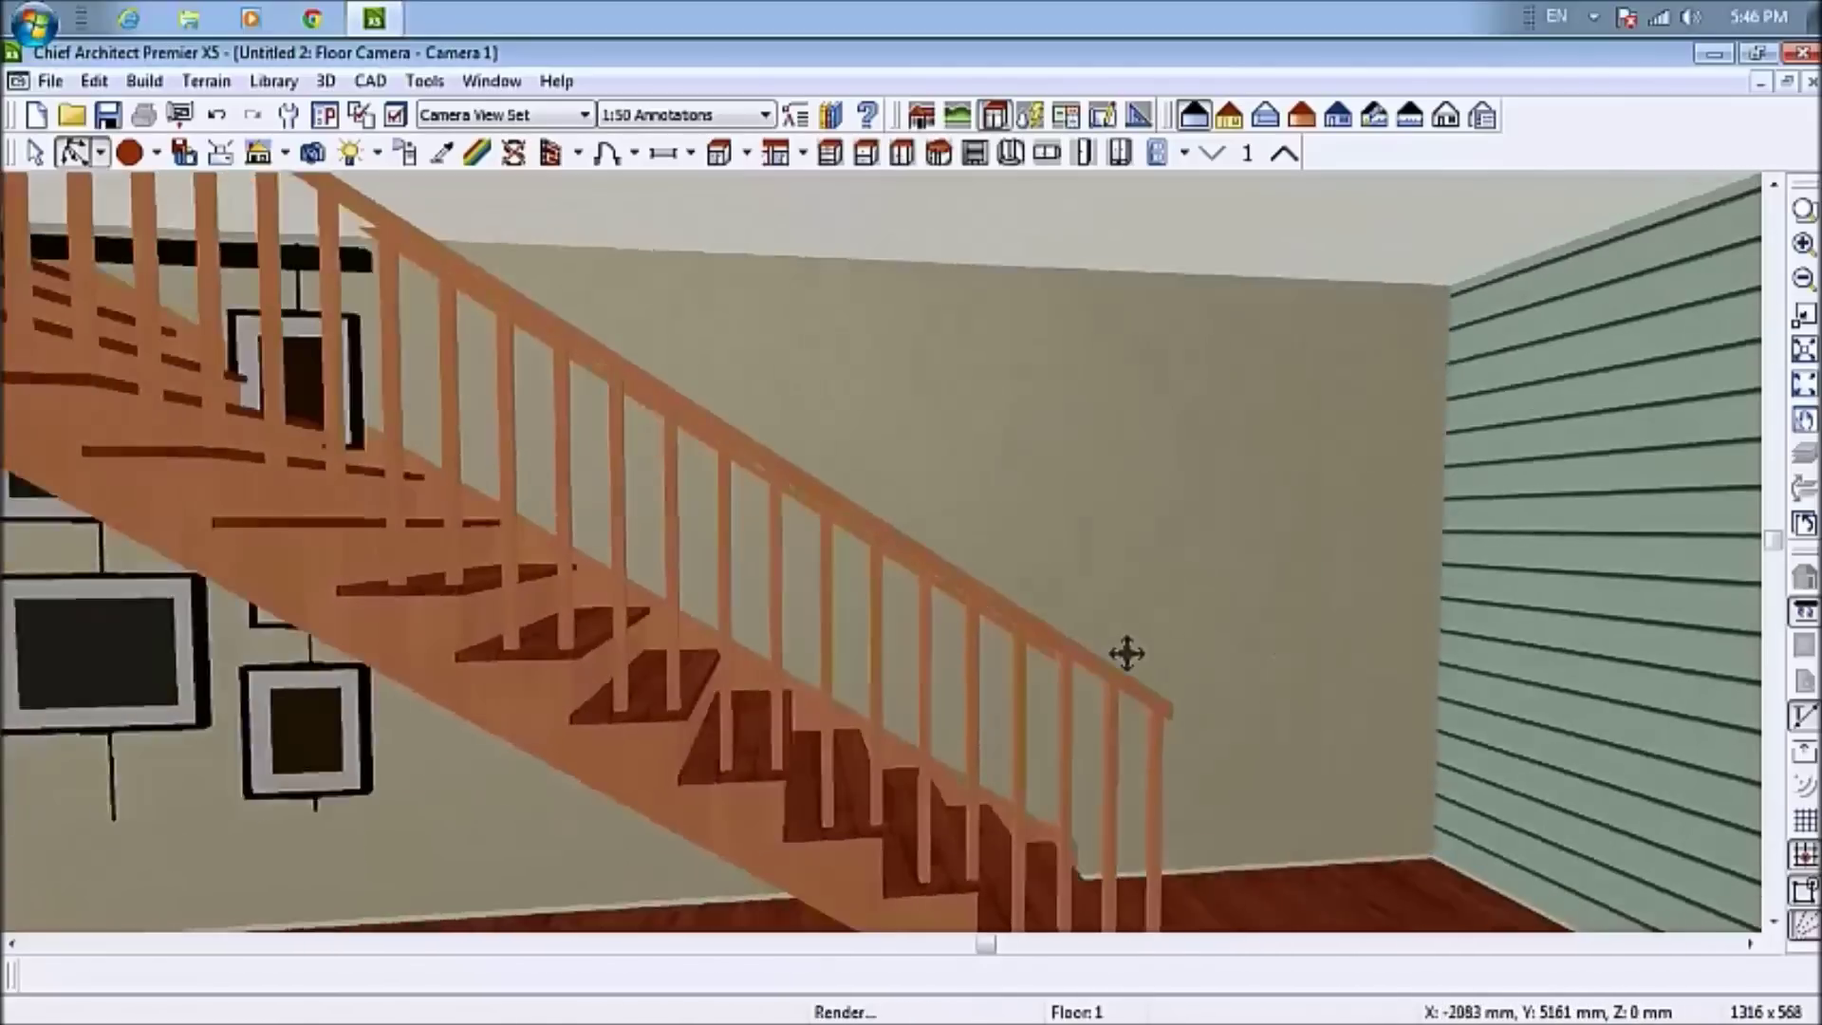
{"action": "key", "text": "Right"}
{"action": "key", "text": "Right"}
{"action": "key", "text": "Right"}
{"action": "key", "text": "Right"}
{"action": "key", "text": "Right"}
{"action": "key", "text": "Left"}
{"action": "key", "text": "Left"}
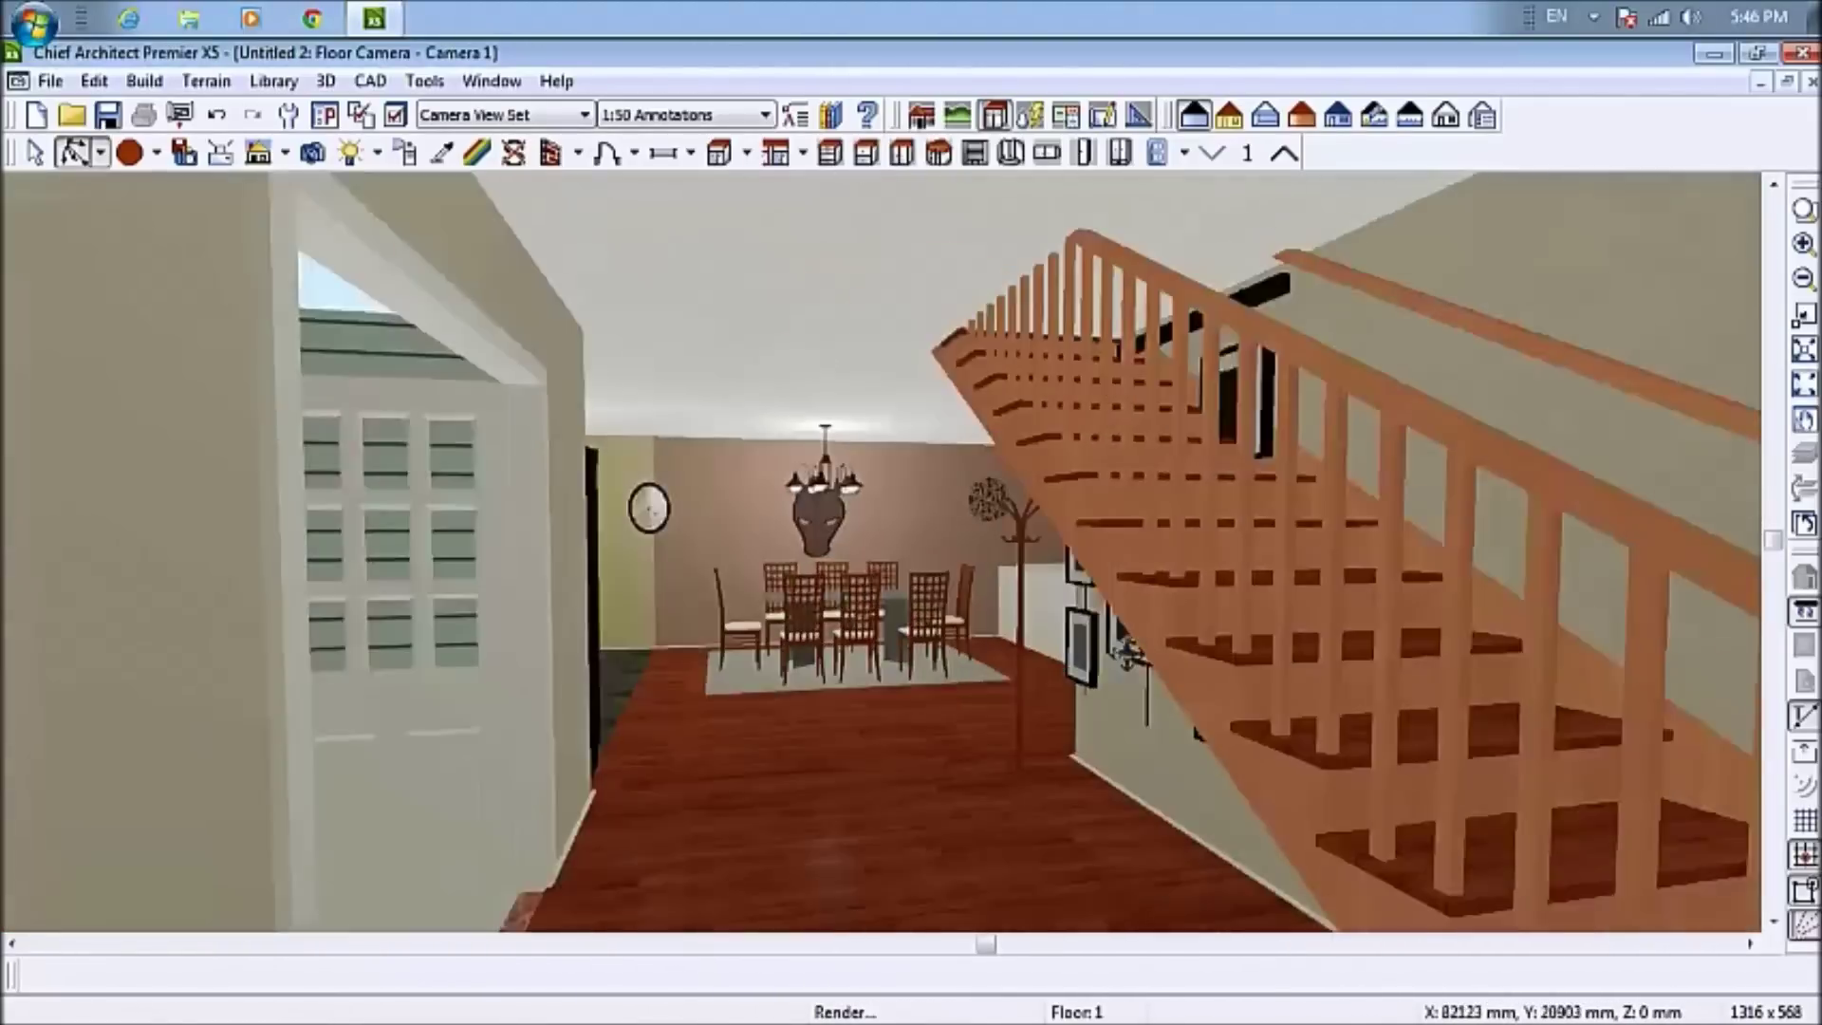
{"action": "key", "text": "Up"}
{"action": "key", "text": "Up"}
{"action": "key", "text": "Up"}
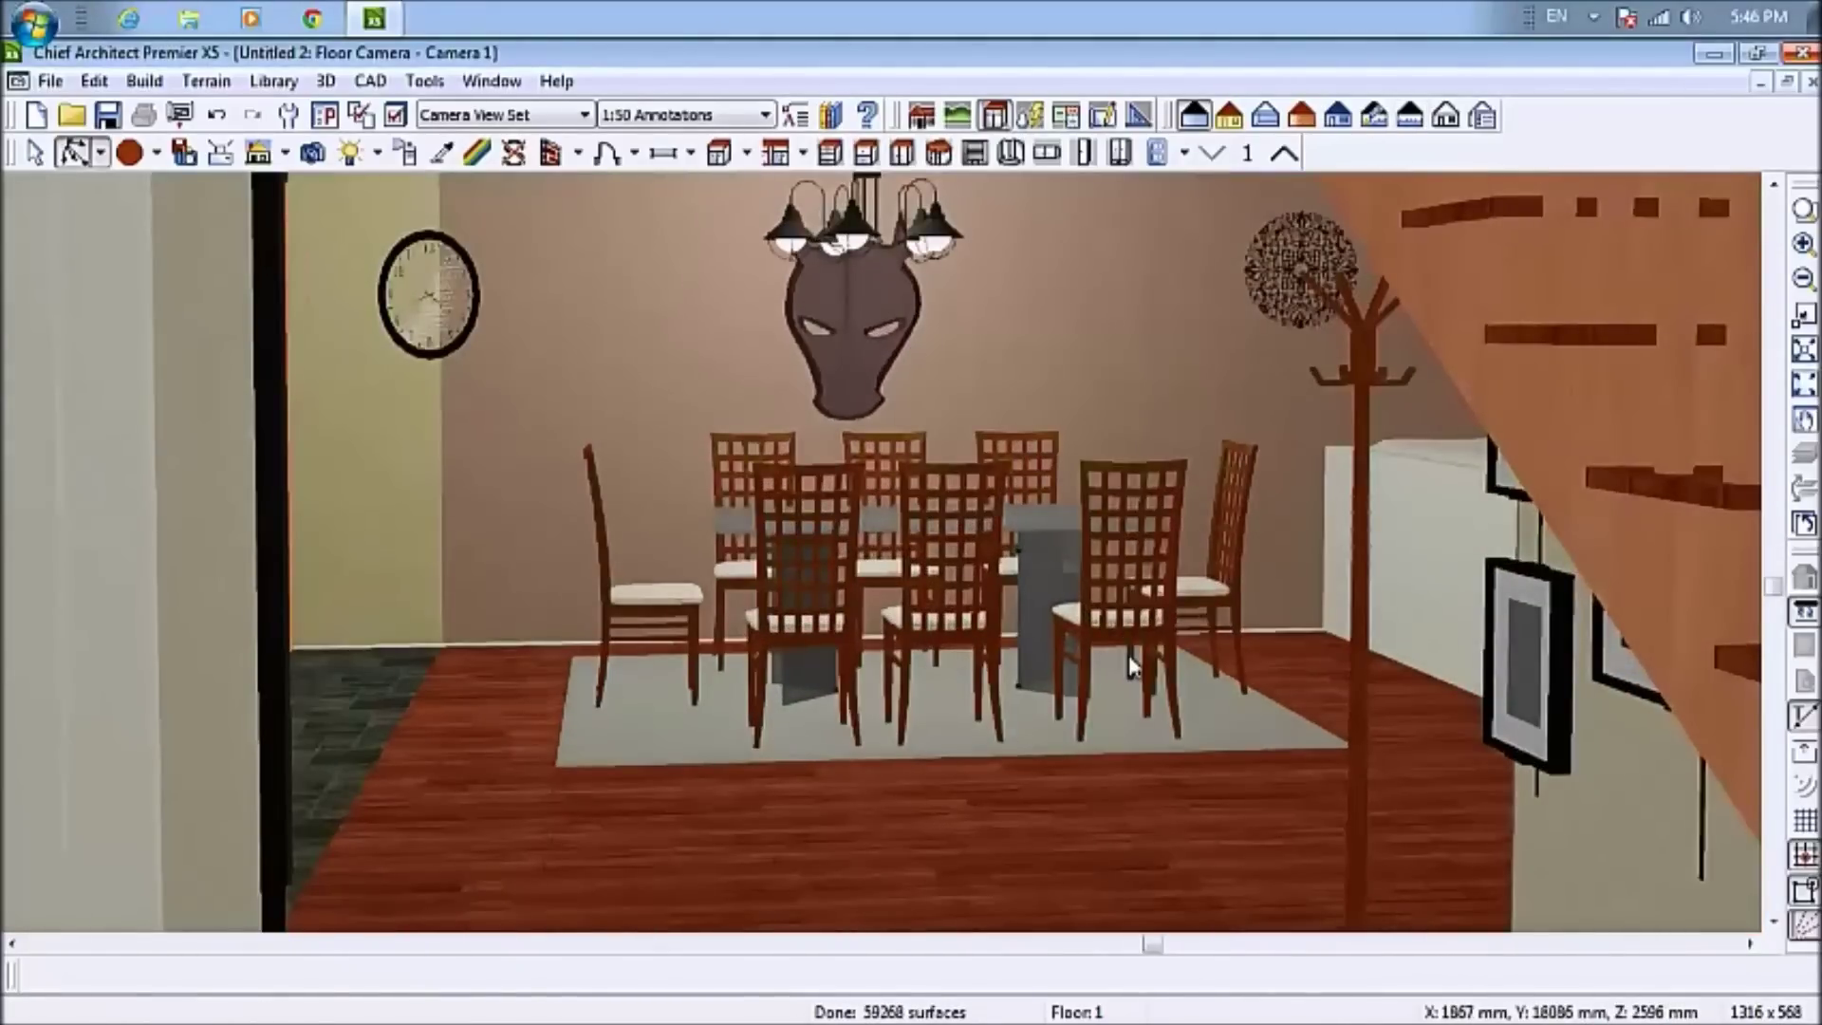
{"action": "key", "text": "ctrl+Tab"}
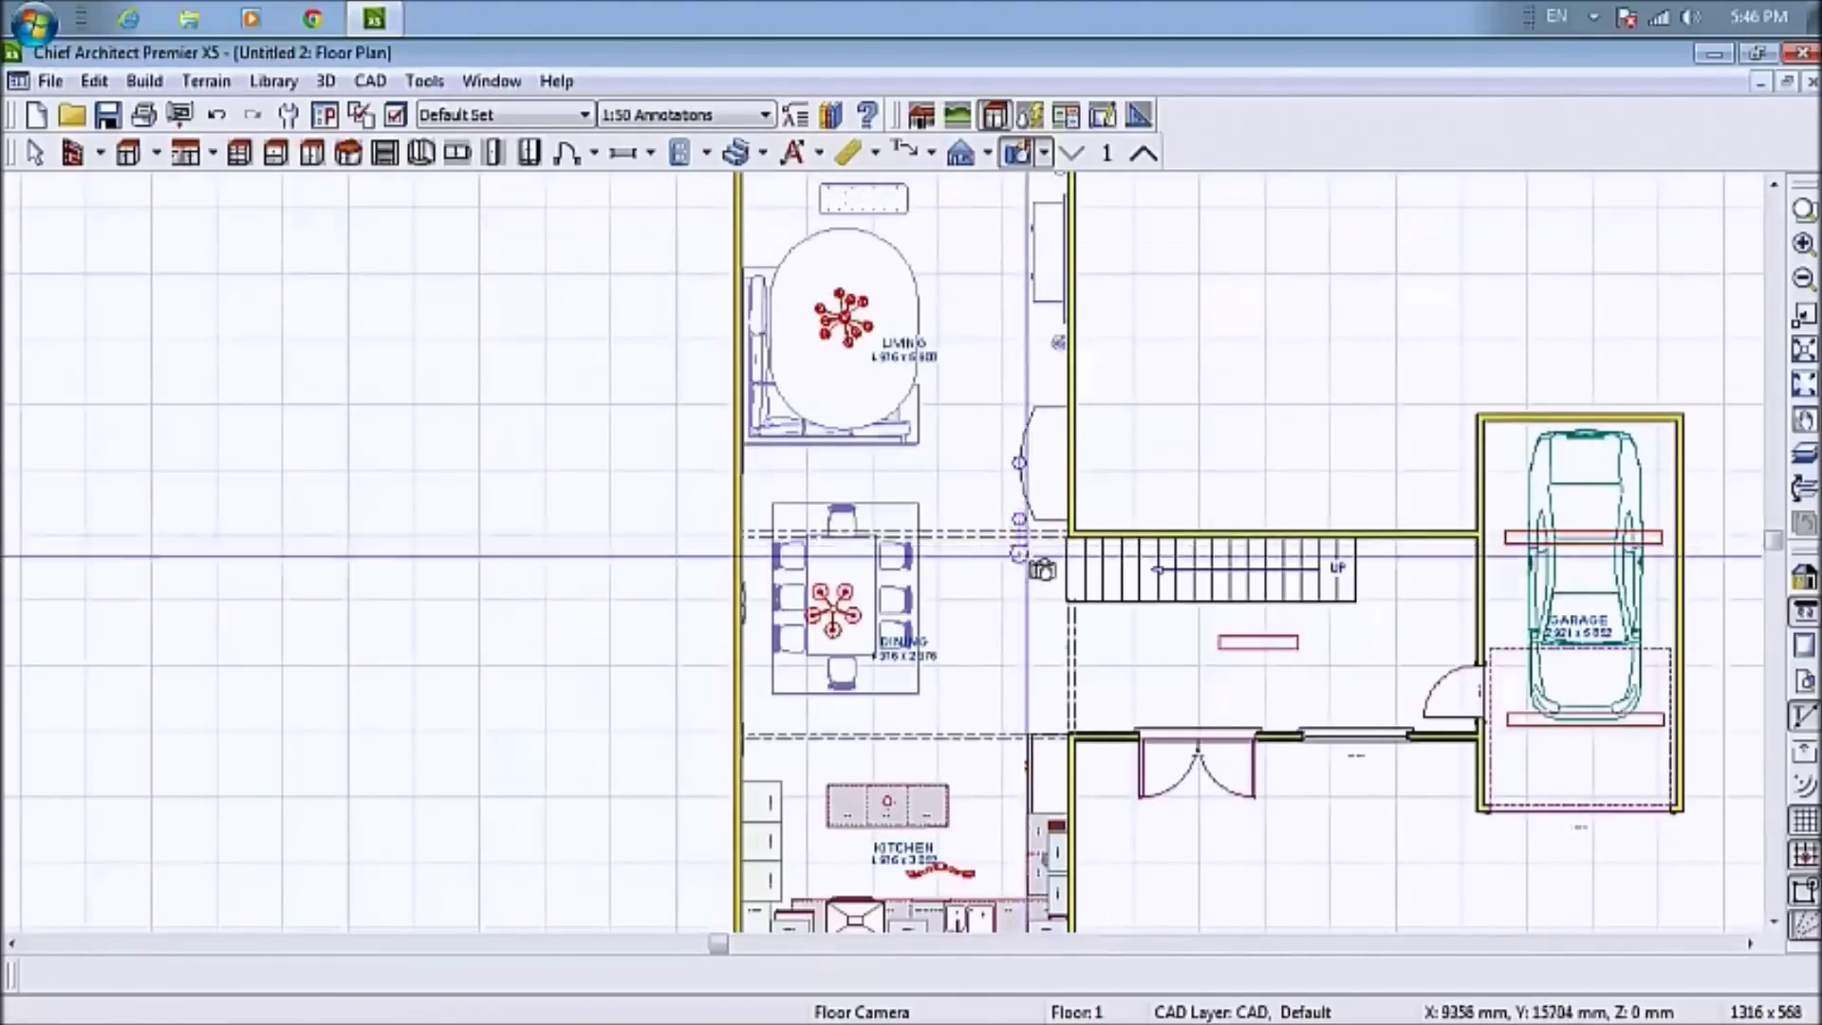
Place a second floor camera beside the dining area facing the dining table
{"action": "left_click", "coordinate": [1027, 626]}
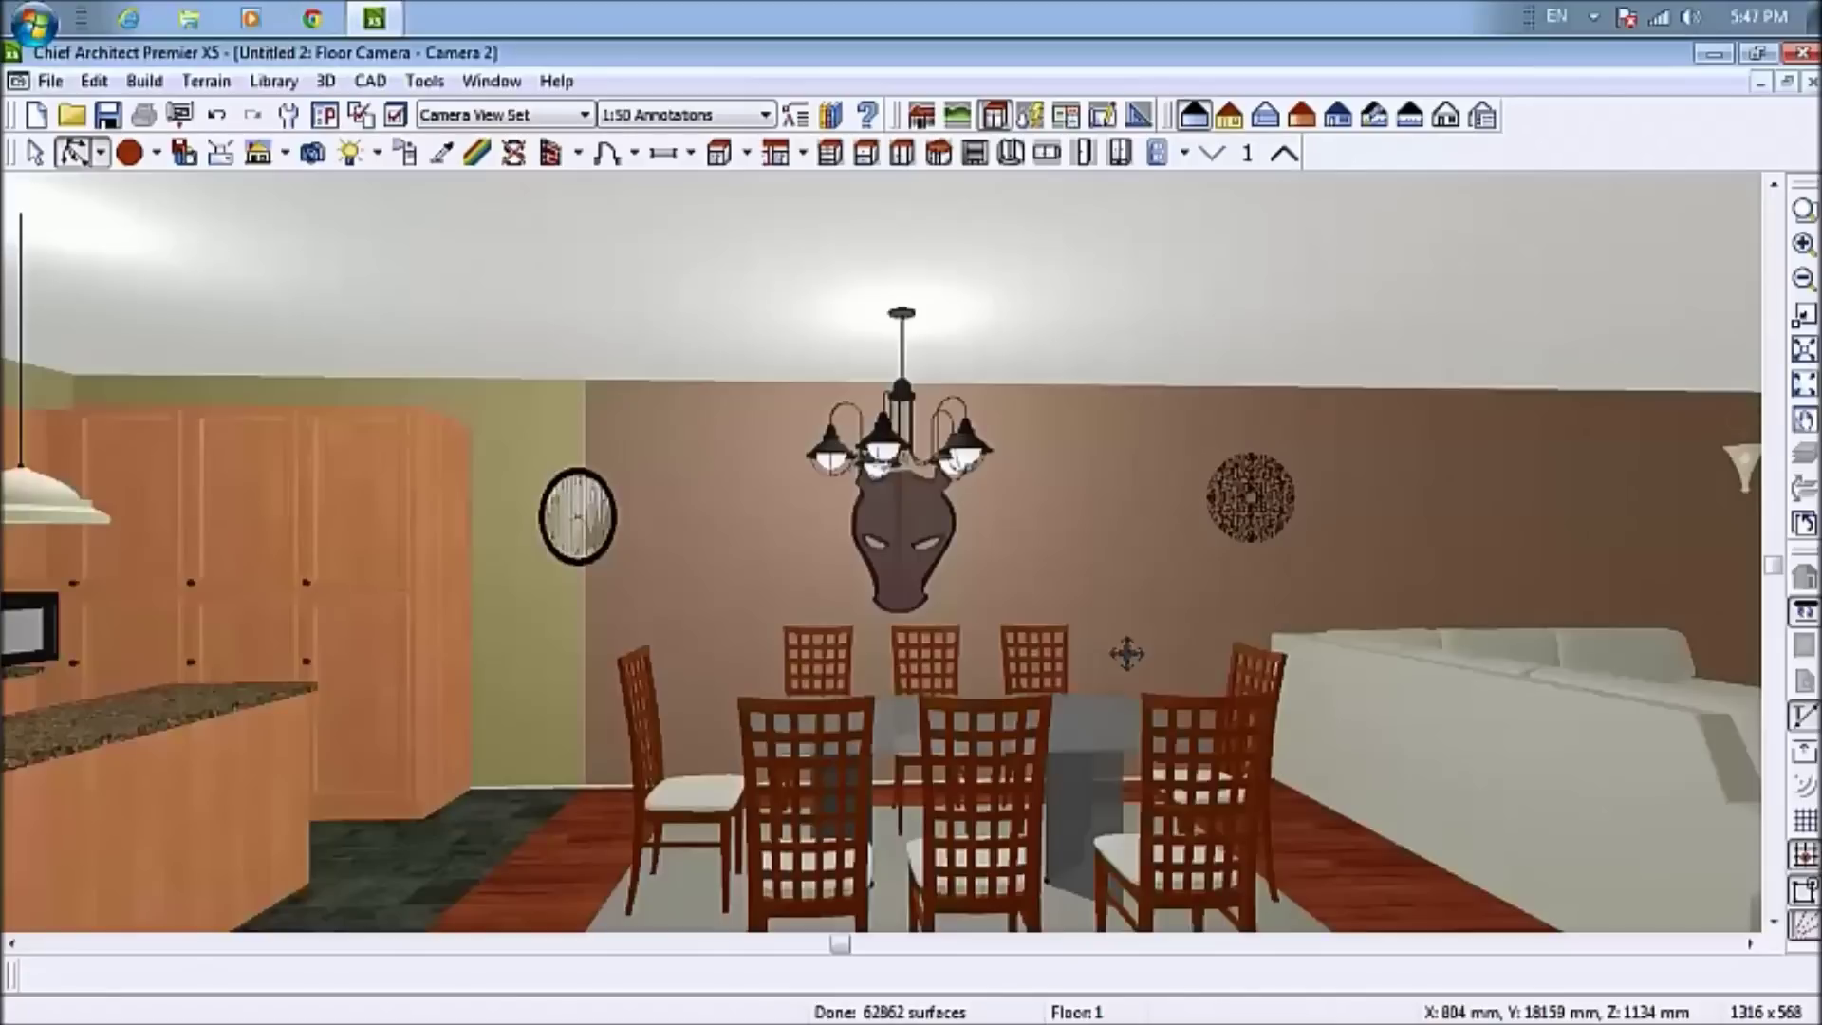
{"action": "left_click_drag", "start_coordinate": [1127, 654], "coordinate": [1127, 654]}
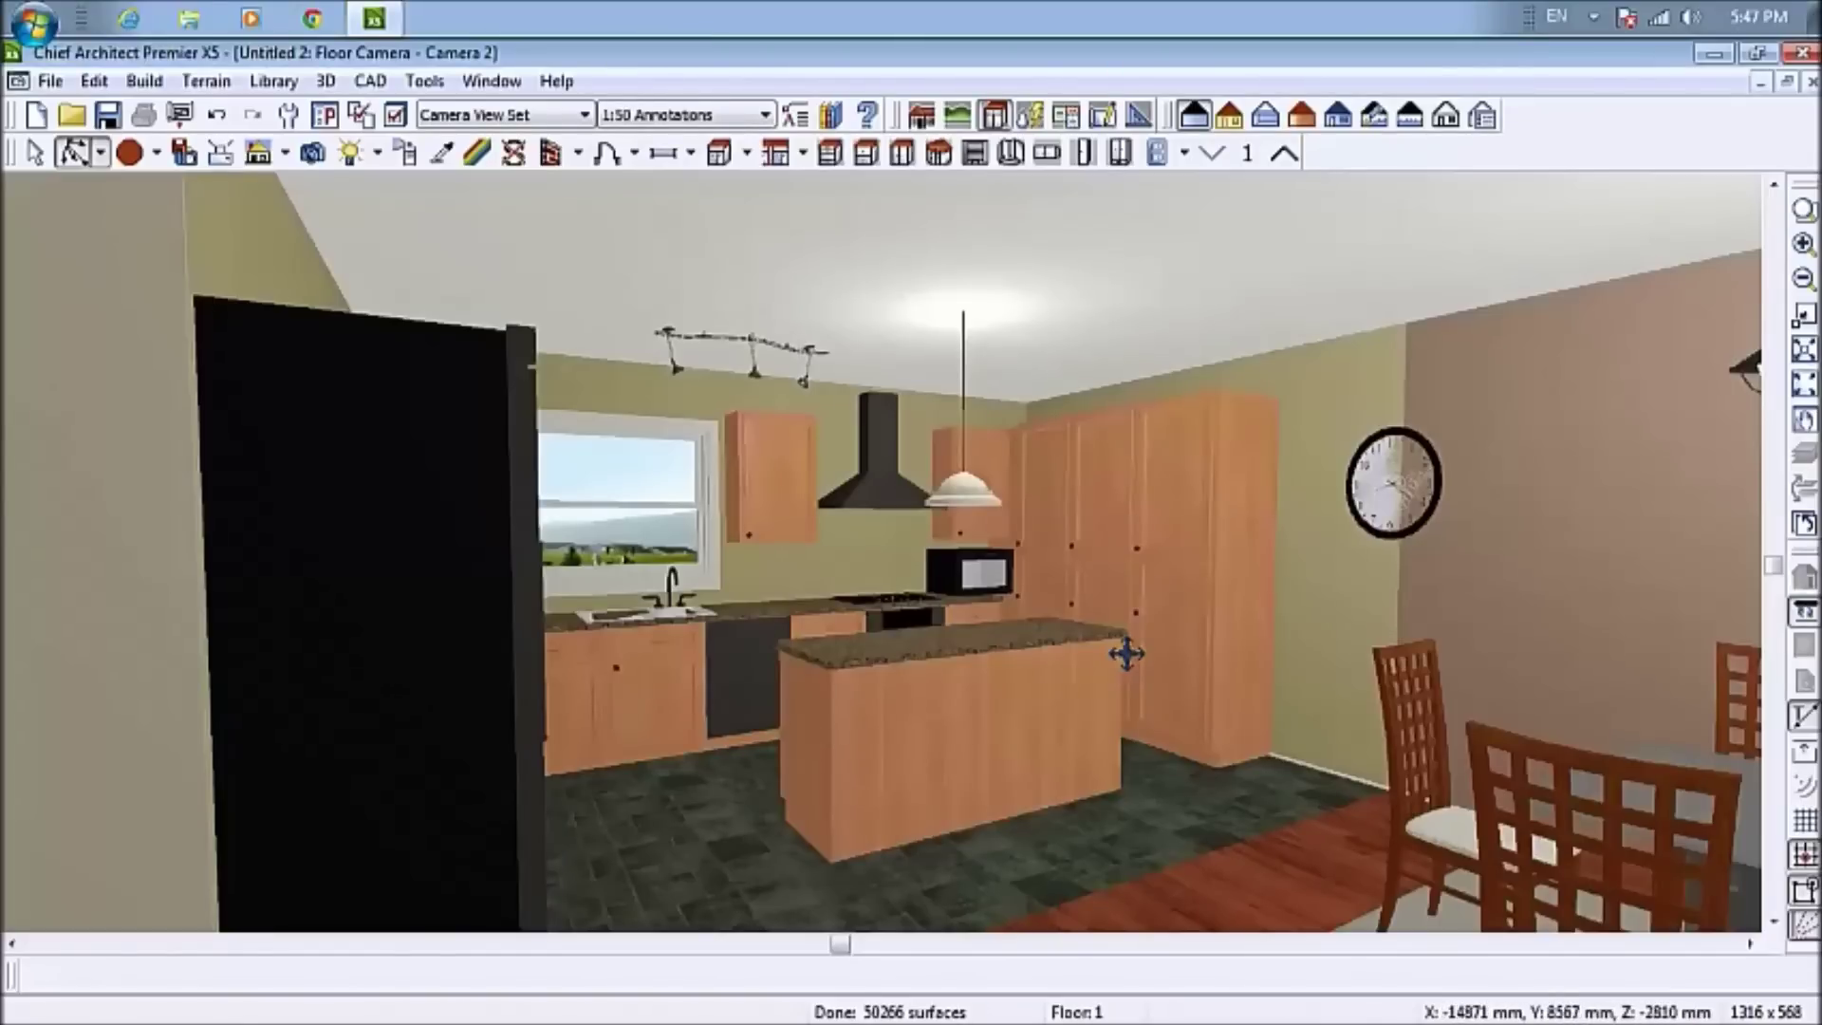
{"action": "key", "text": "Left"}
{"action": "key", "text": "Right"}
{"action": "key", "text": "Right"}
{"action": "key", "text": "Right"}
{"action": "key", "text": "Right"}
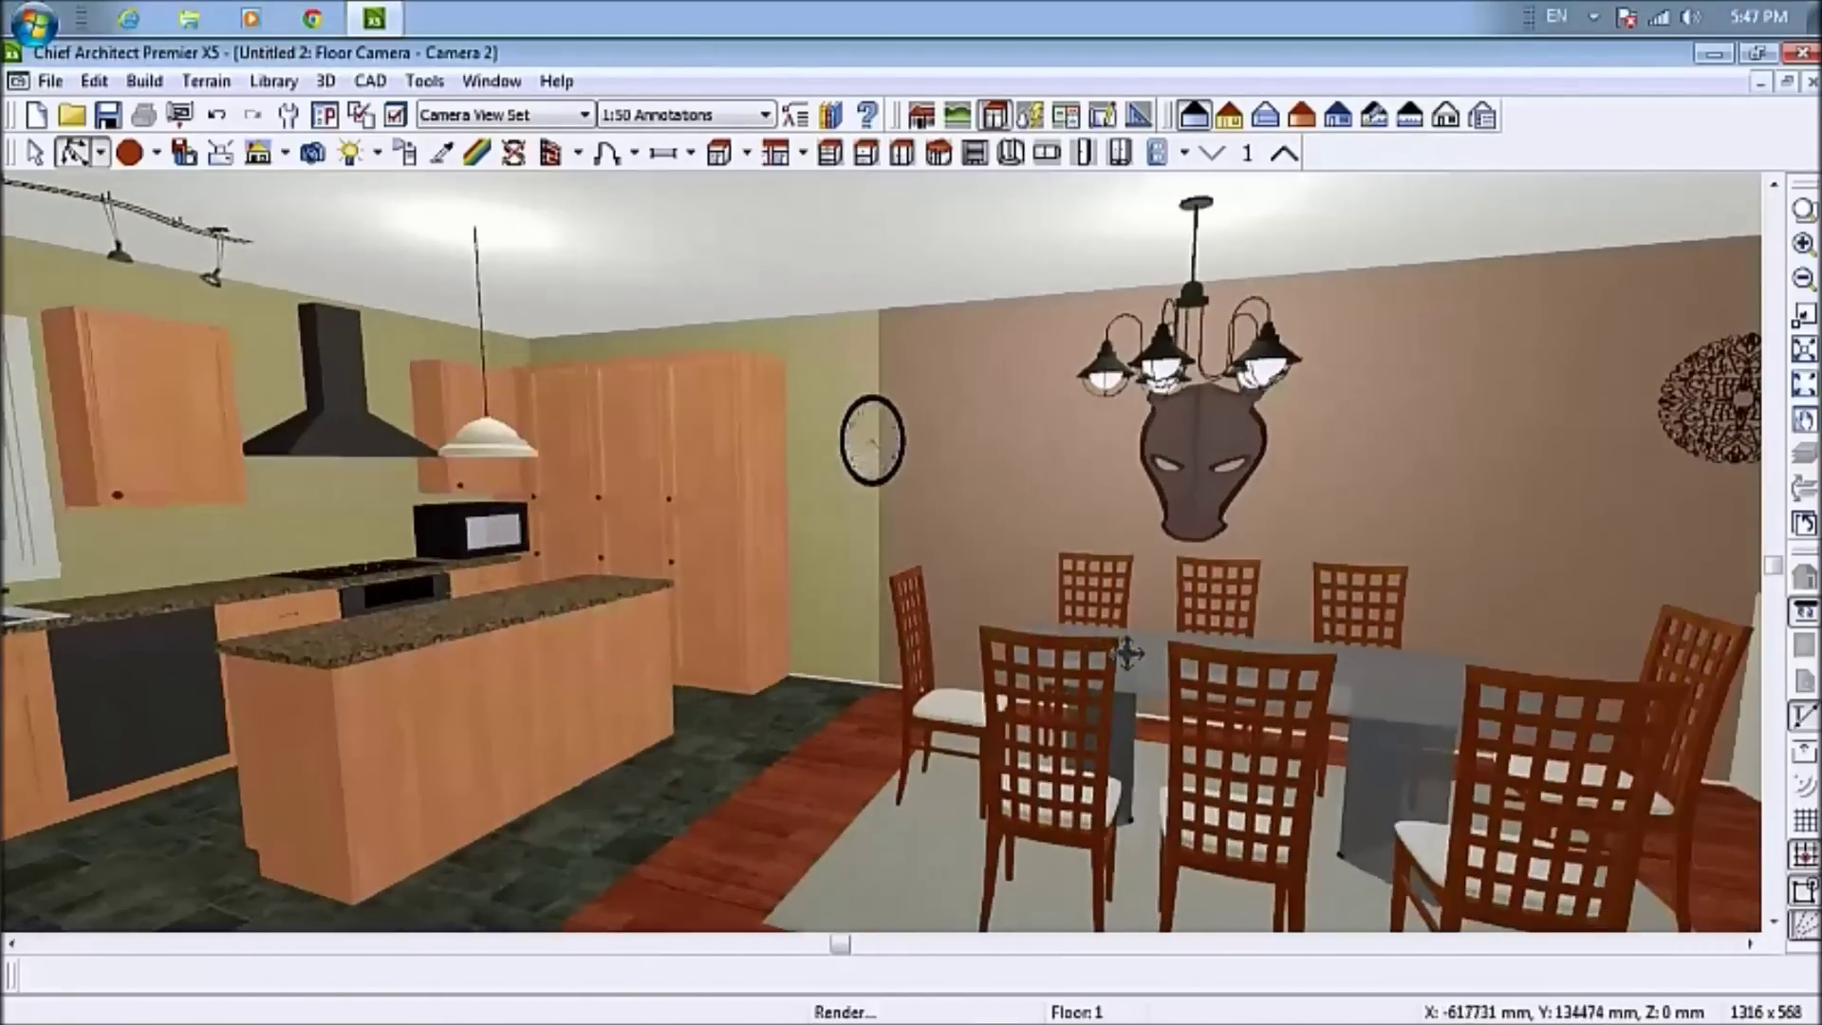
Look over the living room sofa, kitchen and windows, then return to the plan
{"action": "key", "text": "Left"}
{"action": "key", "text": "Right"}
{"action": "key", "text": "Right"}
{"action": "key", "text": "Right"}
{"action": "key", "text": "Right"}
{"action": "key", "text": "Right"}
{"action": "key", "text": "Right"}
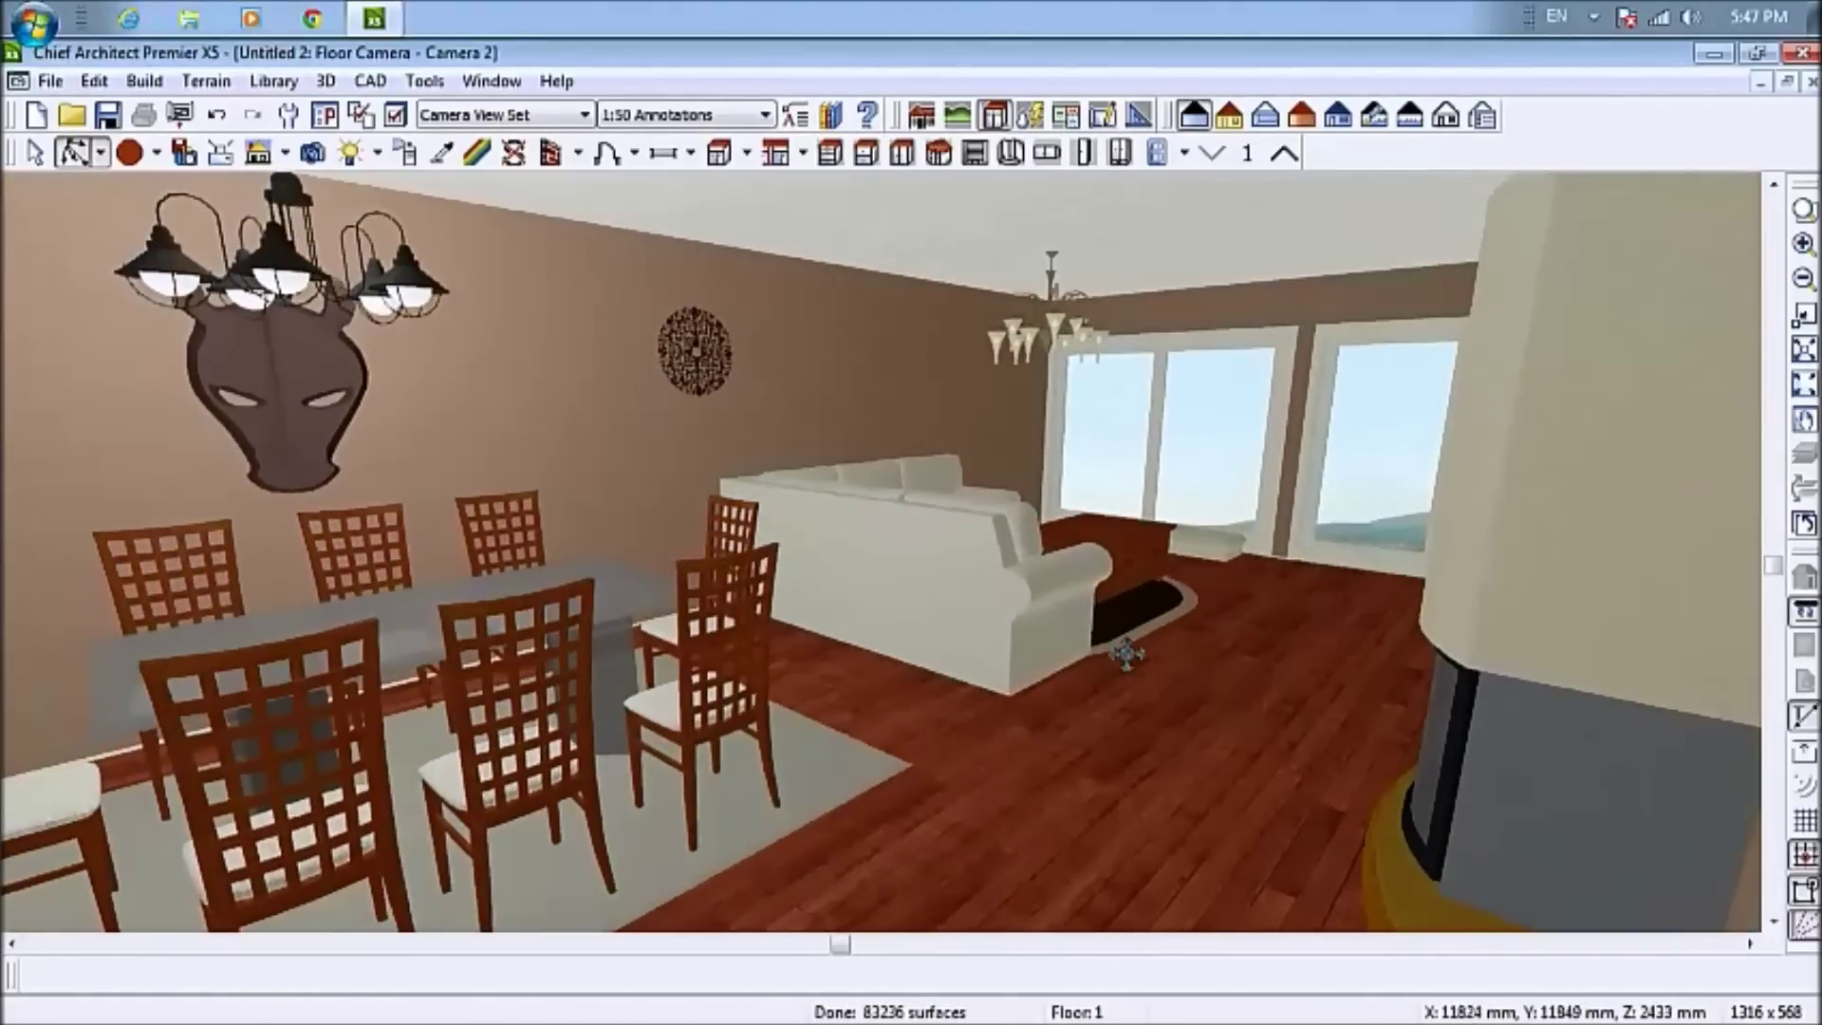
{"action": "key", "text": "Up"}
{"action": "key", "text": "Up"}
{"action": "key", "text": "Up"}
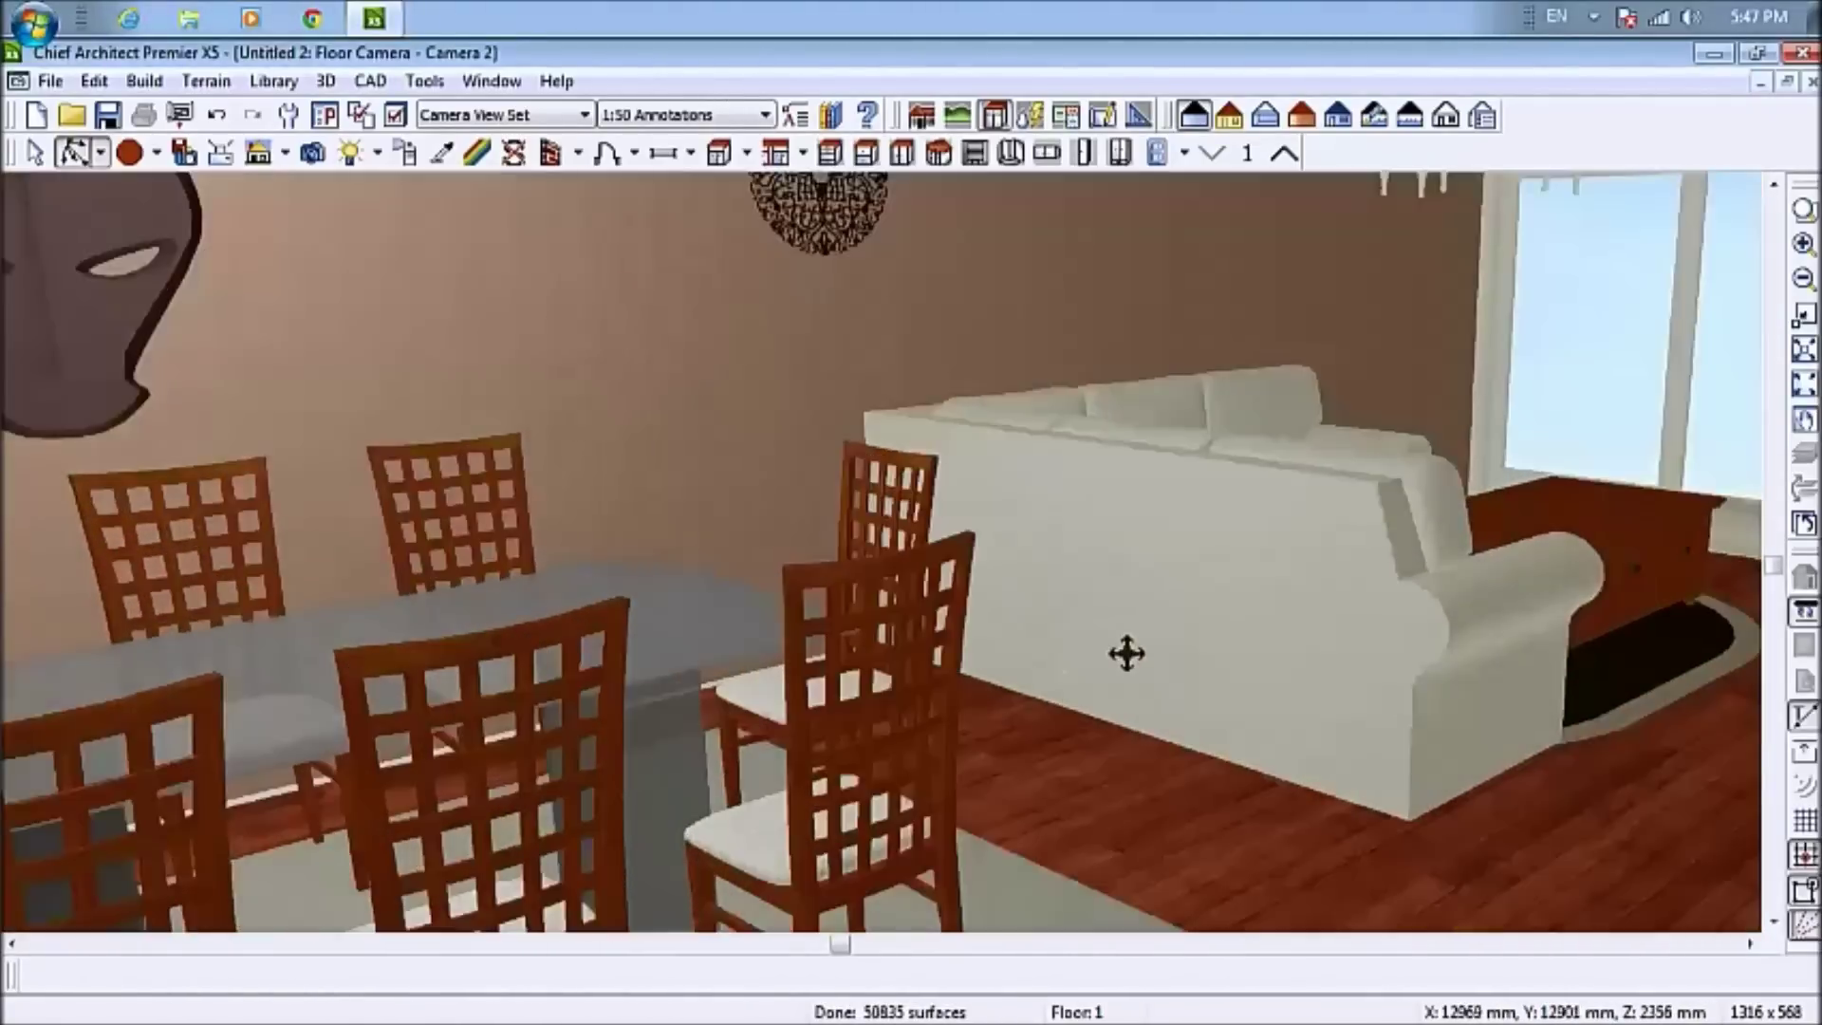
{"action": "key", "text": "Down"}
{"action": "key", "text": "Down"}
{"action": "key", "text": "Down"}
{"action": "key", "text": "Left"}
{"action": "key", "text": "Left"}
{"action": "key", "text": "Left"}
{"action": "key", "text": "Left"}
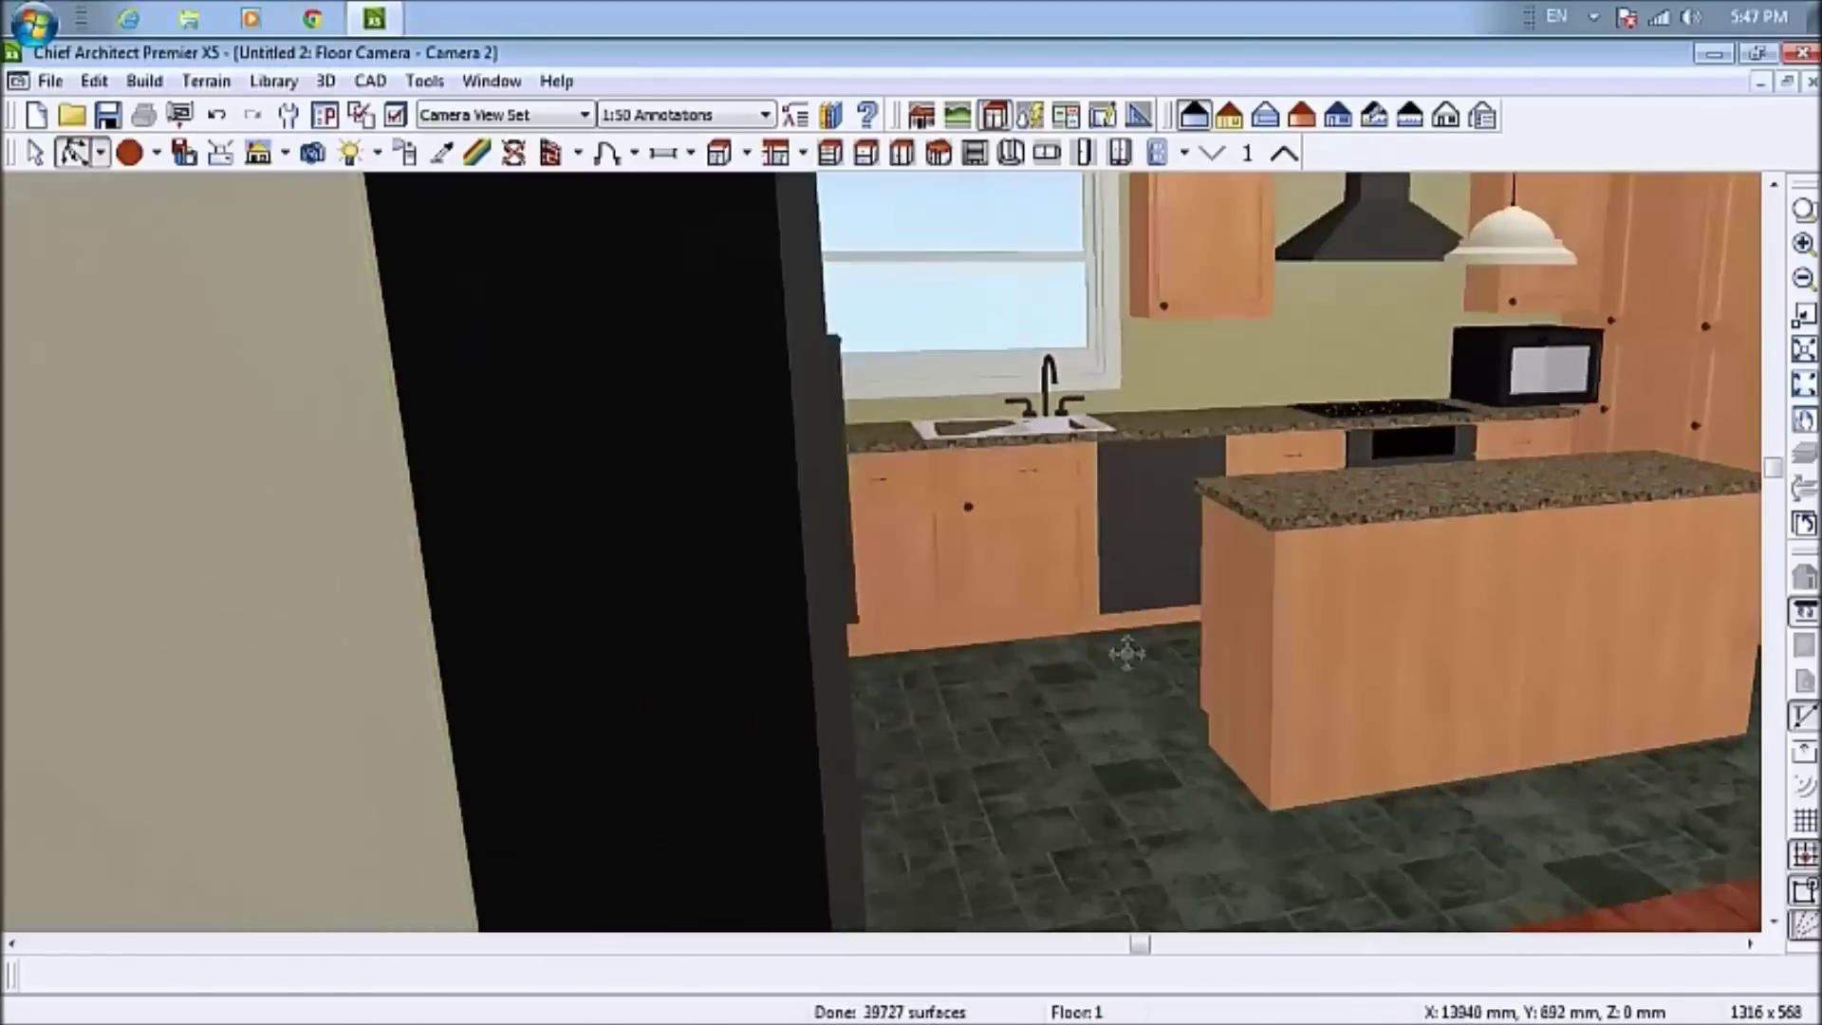
{"action": "key", "text": "Right"}
{"action": "key", "text": "Right"}
{"action": "key", "text": "Right"}
{"action": "key", "text": "Right"}
{"action": "key", "text": "Right"}
{"action": "key", "text": "Right"}
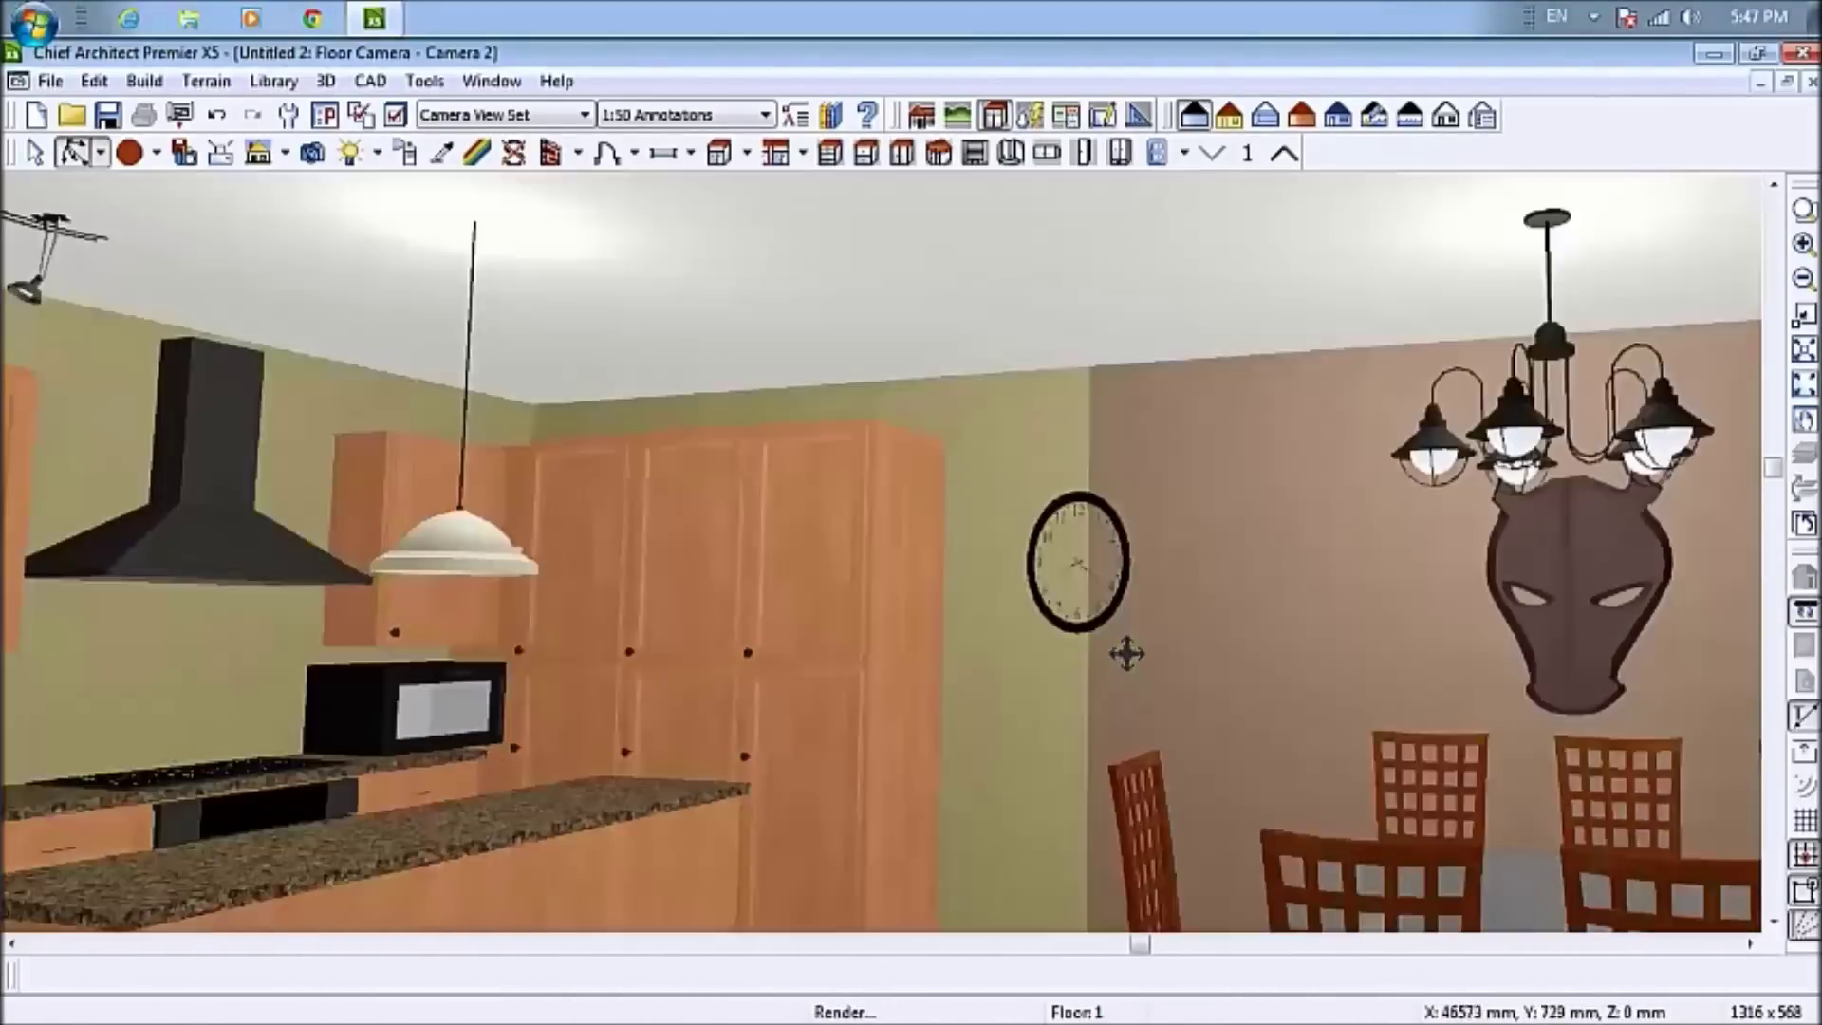
{"action": "key", "text": "Right"}
{"action": "key", "text": "Right"}
{"action": "key", "text": "Right"}
{"action": "key", "text": "Right"}
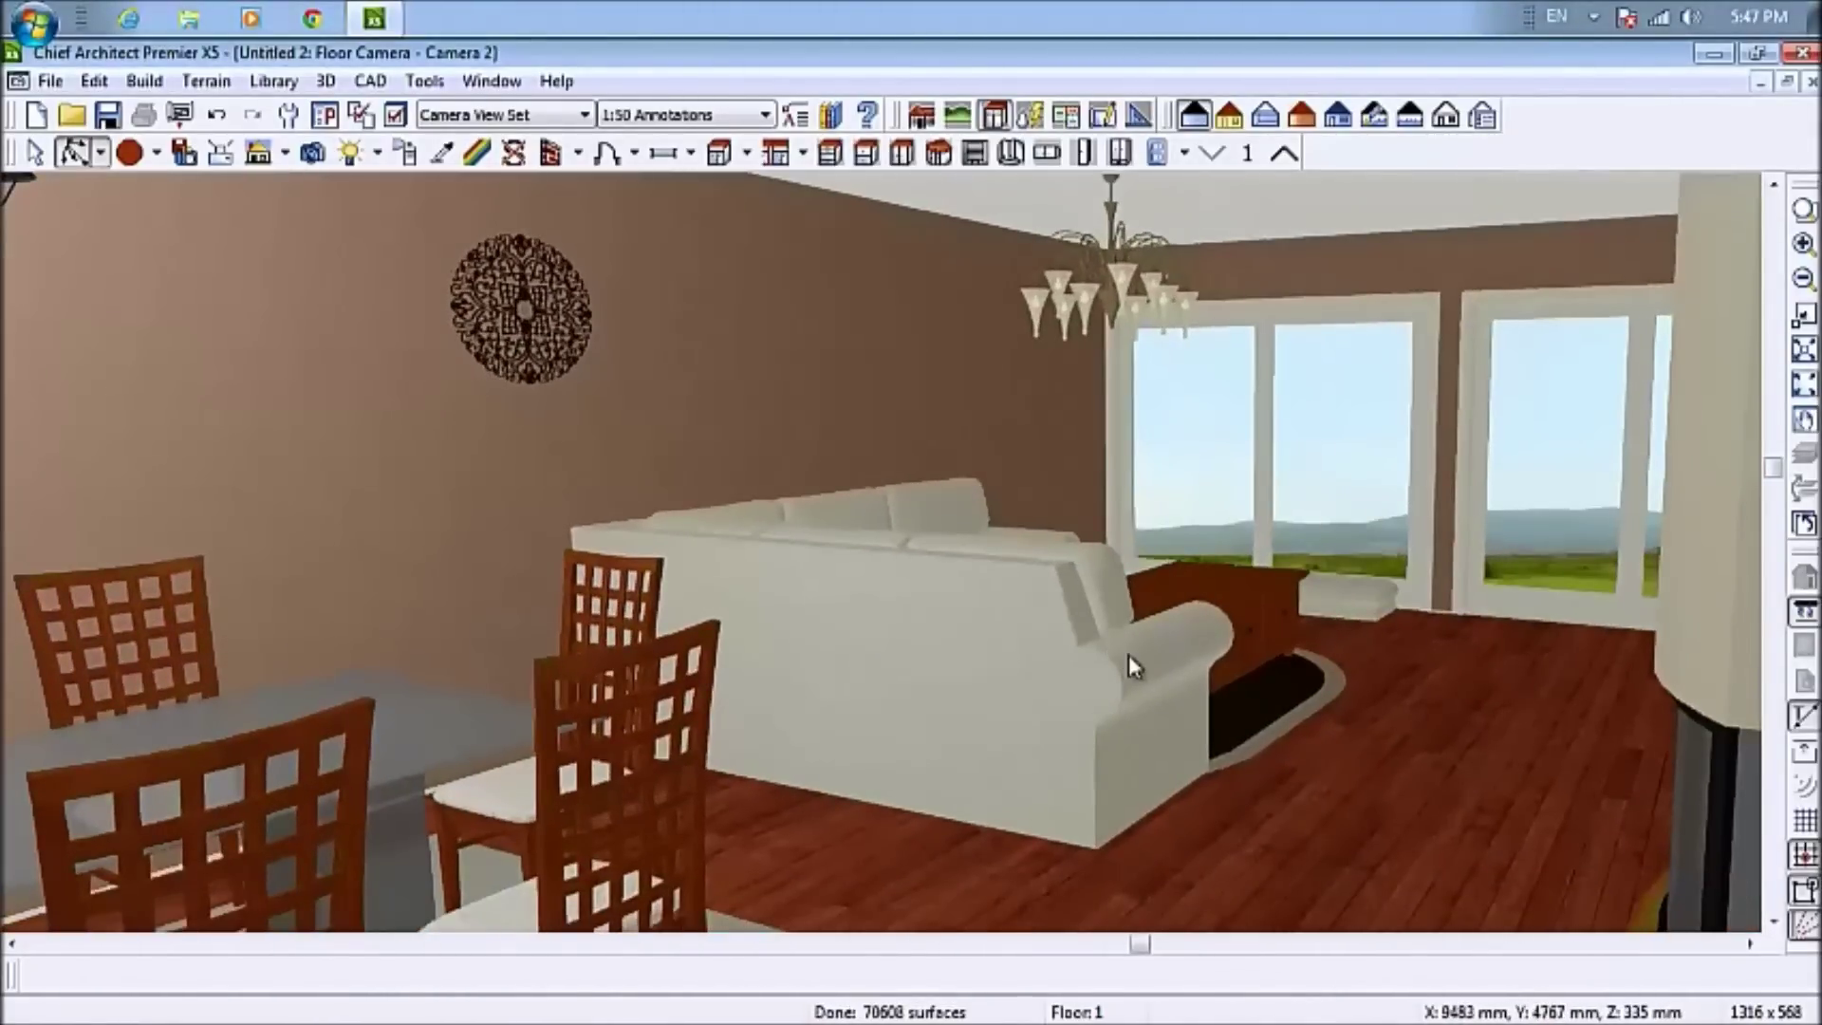
{"action": "key", "text": "ctrl+w"}
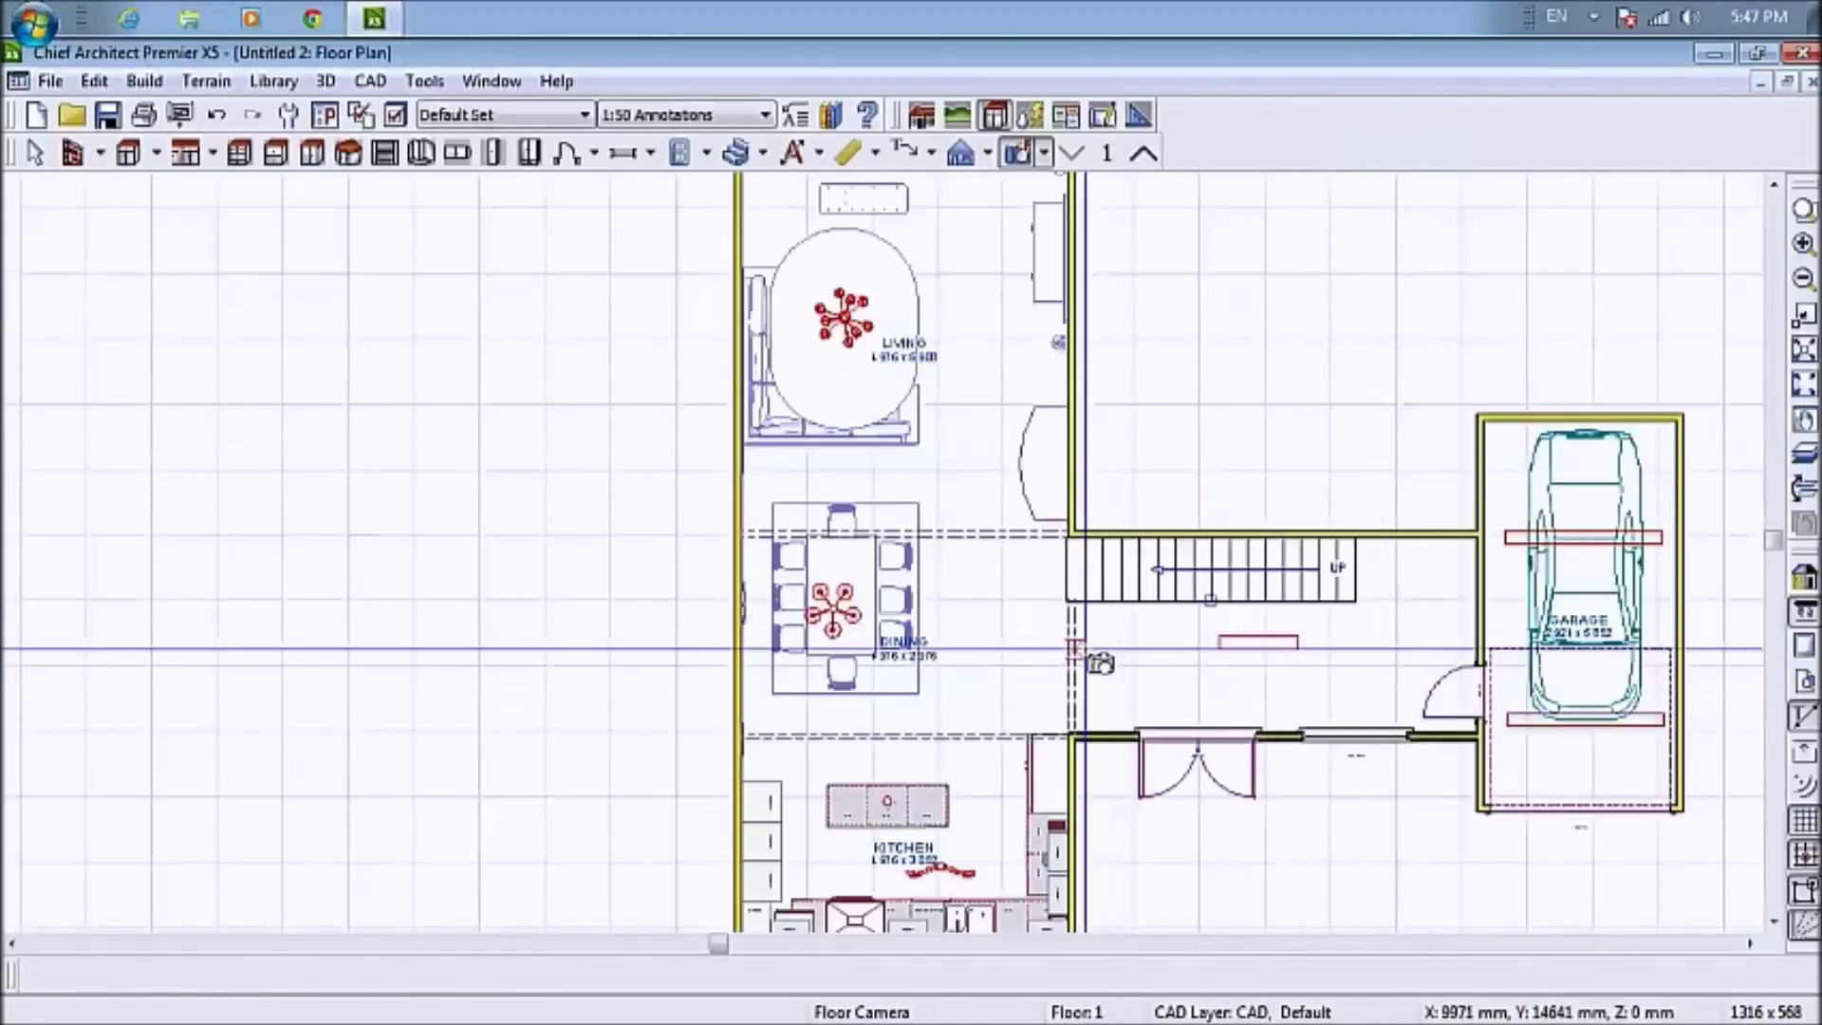
On Floor 2, place a floor camera at the bedroom door looking down at the bed
{"action": "key", "text": "Page_Up"}
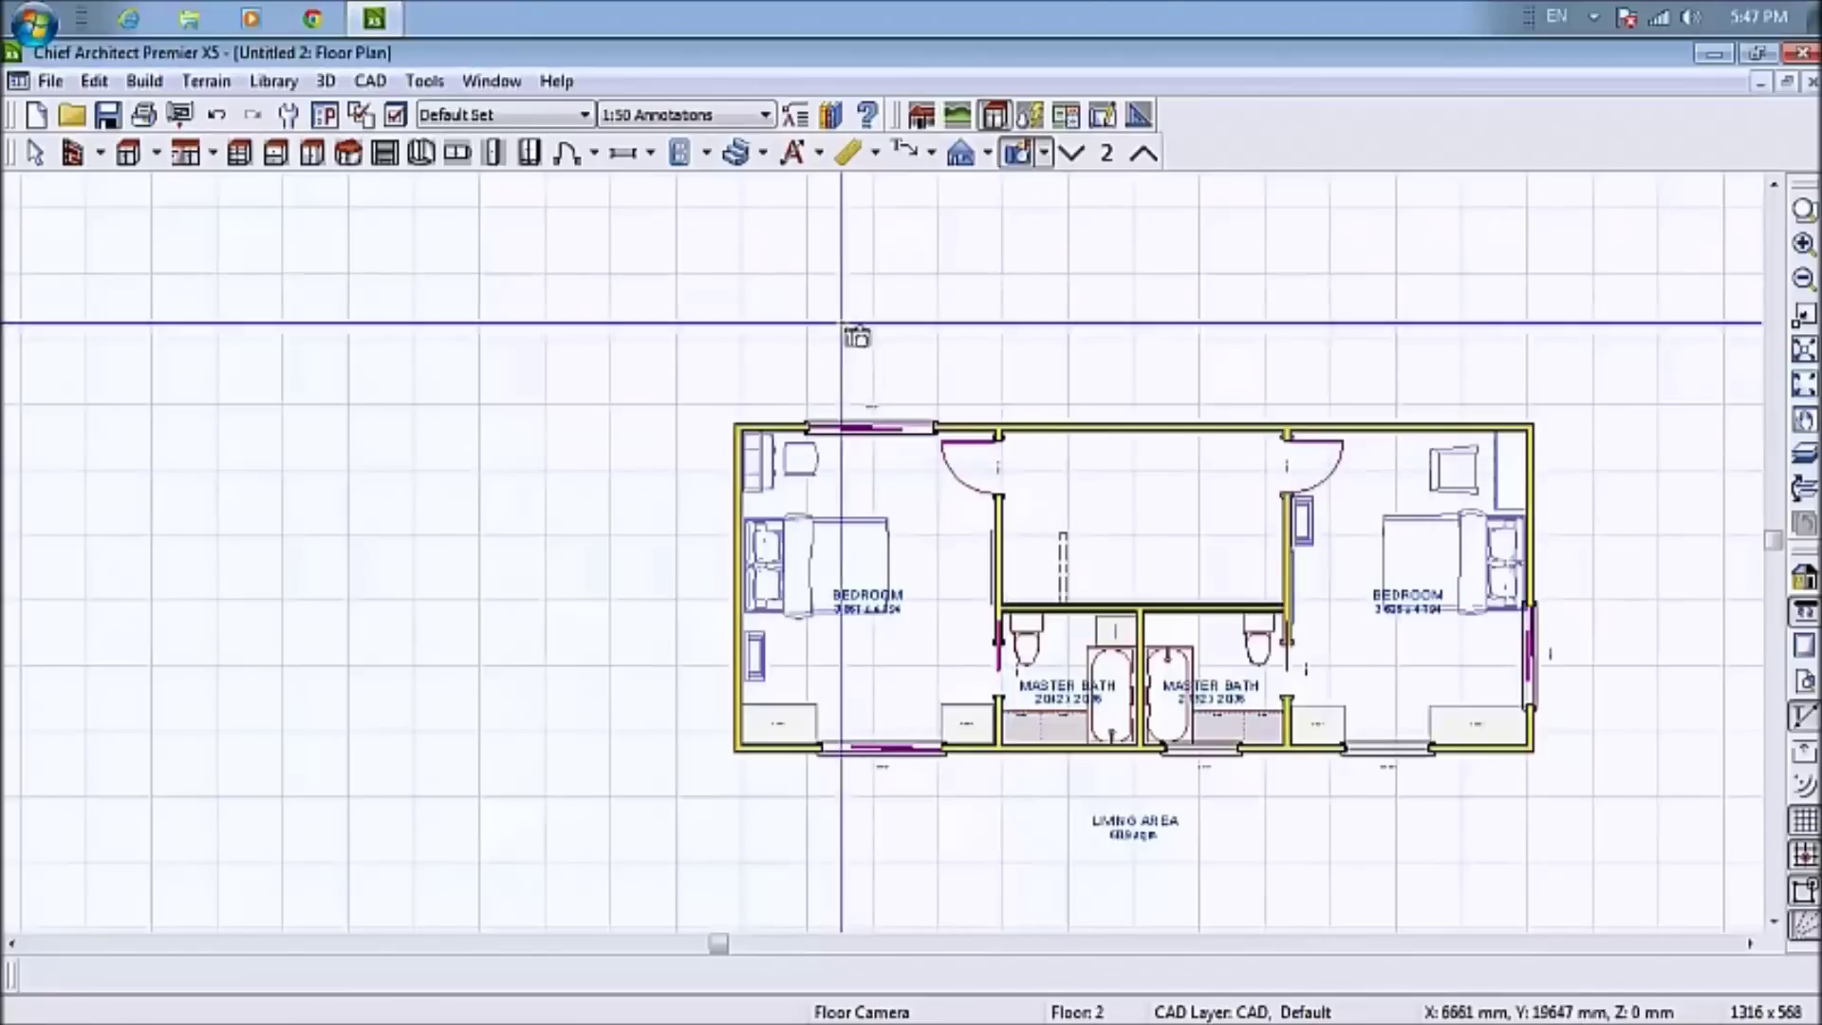
{"action": "left_click", "coordinate": [963, 462]}
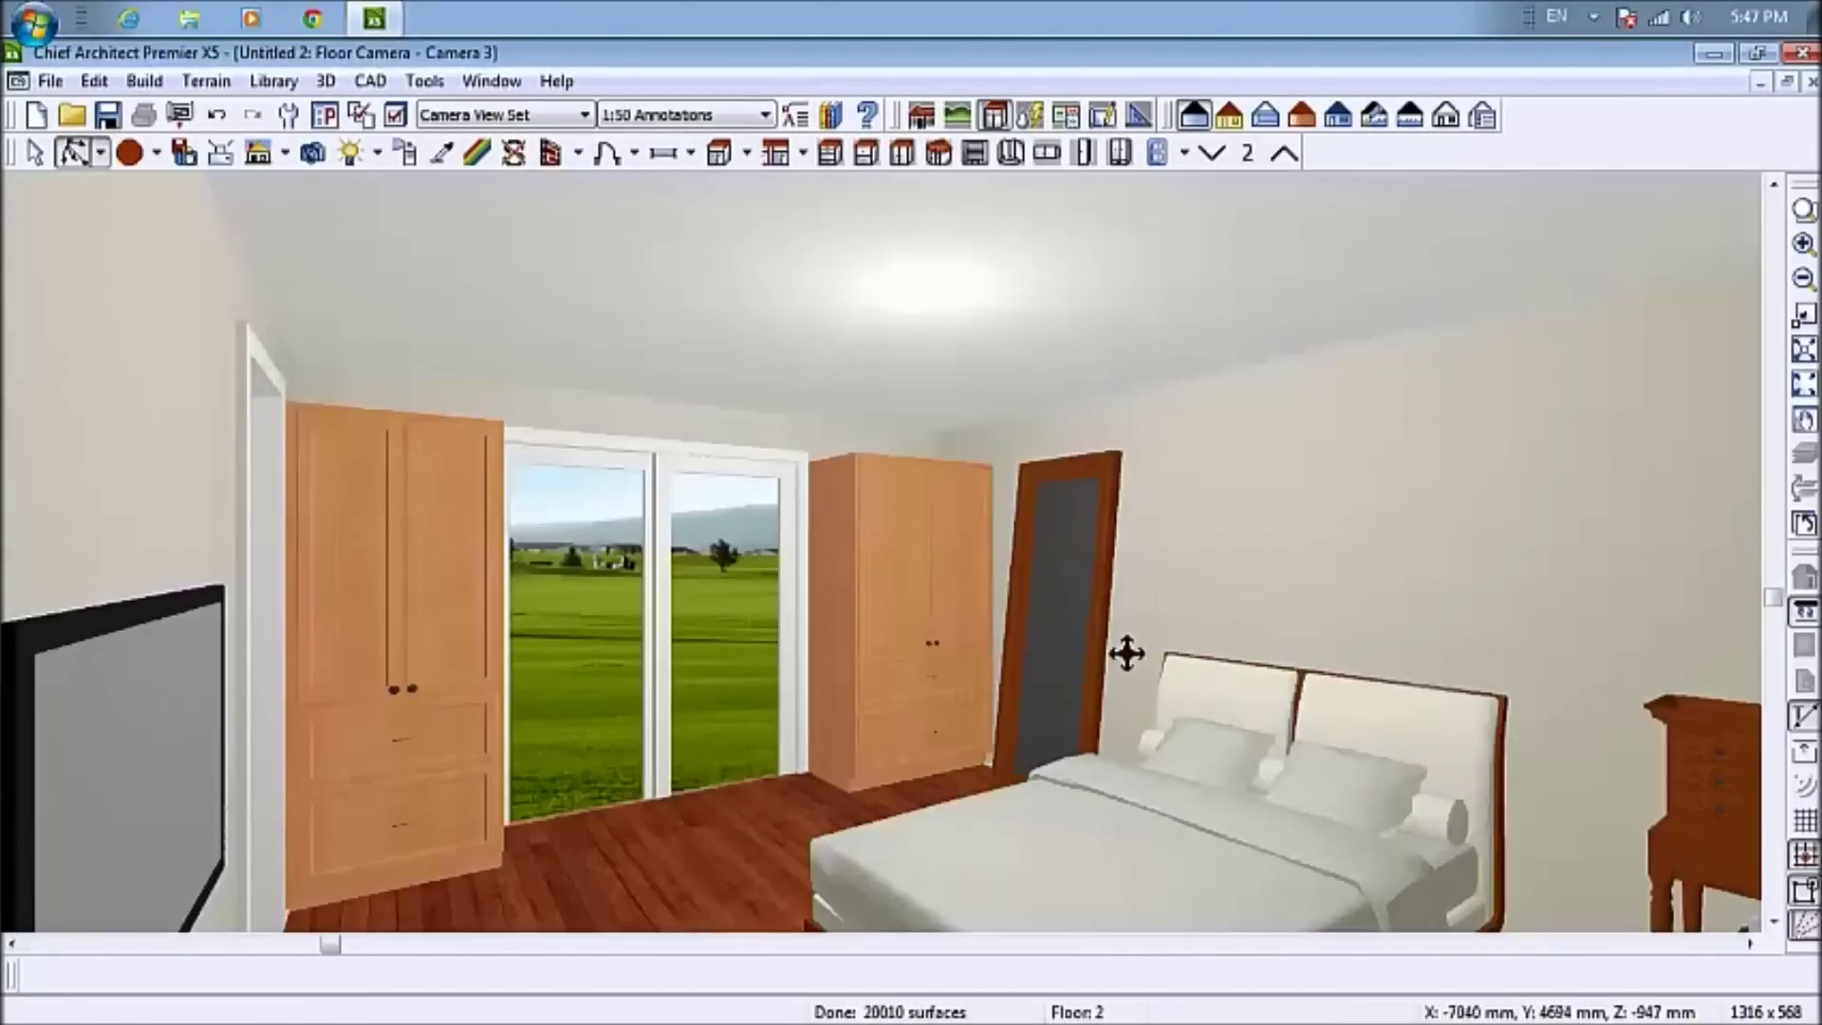
{"action": "left_click_drag", "start_coordinate": [1127, 653], "coordinate": [1126, 653]}
Look around the bedroom at the wall TV, desk and wardrobes
{"action": "key", "text": "Left"}
{"action": "key", "text": "Left"}
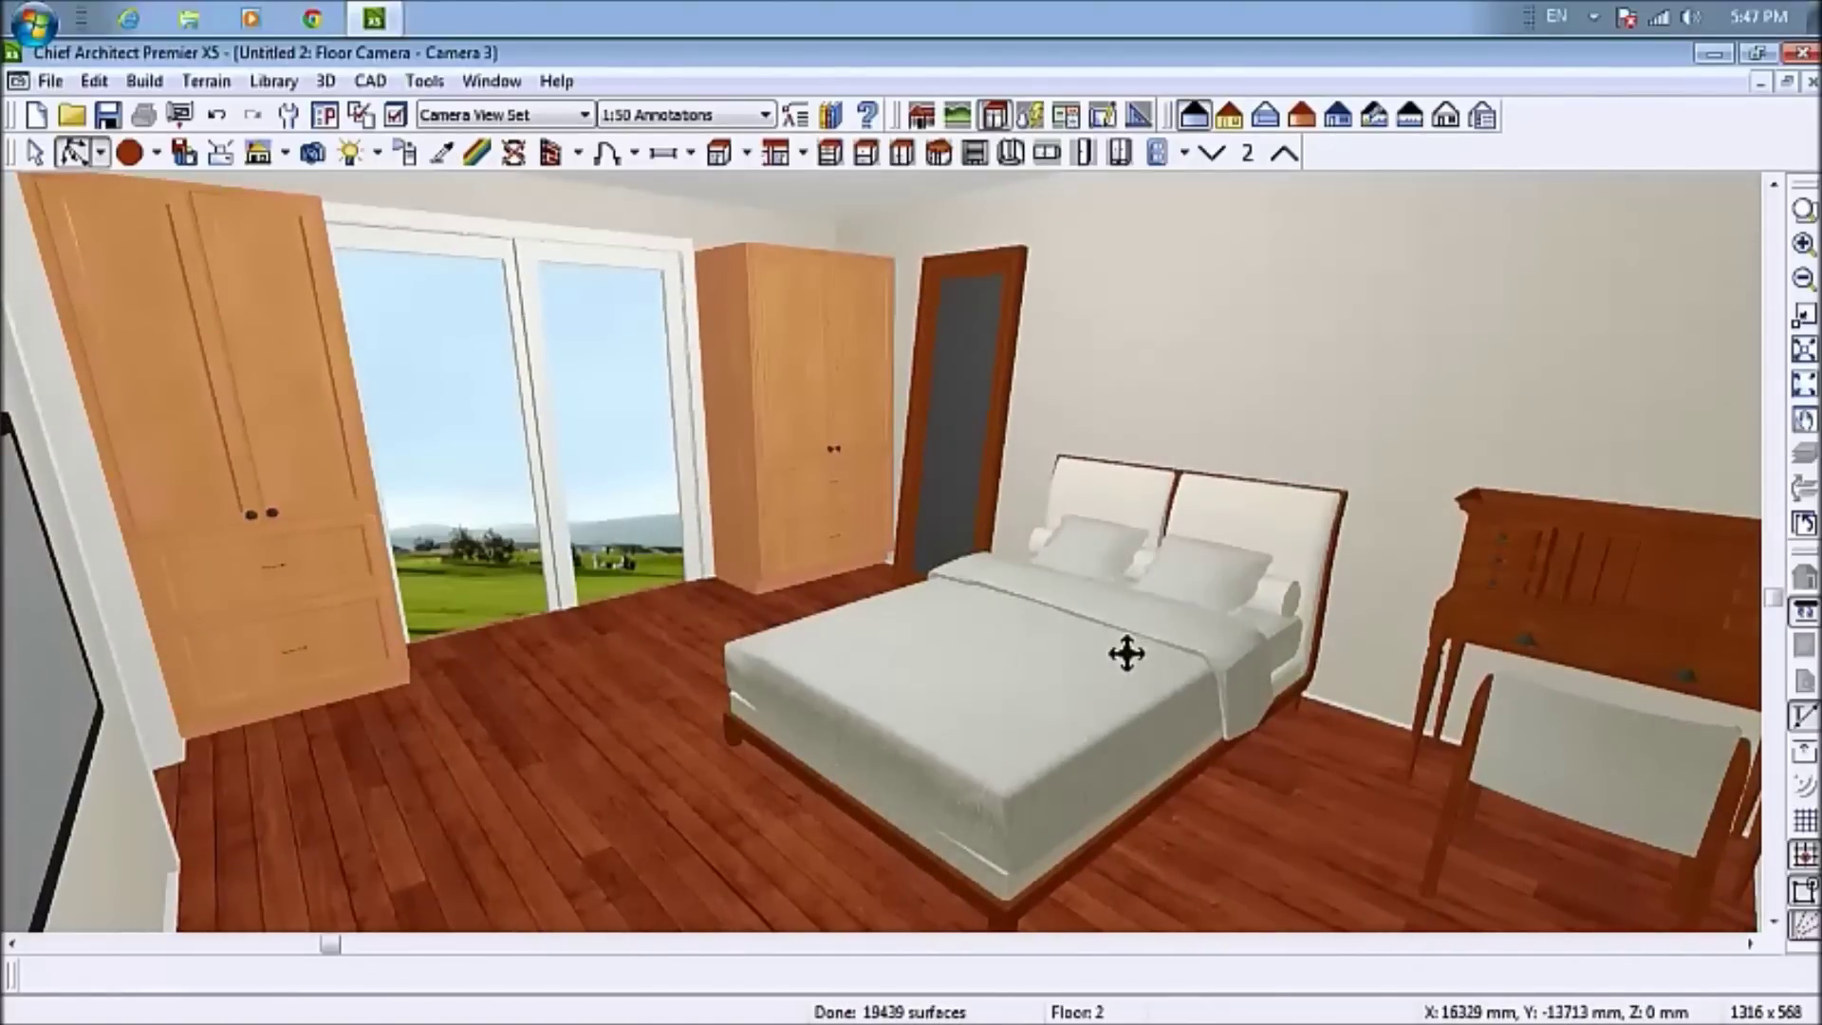
{"action": "key", "text": "Left"}
{"action": "key", "text": "Left"}
{"action": "key", "text": "Left"}
{"action": "key", "text": "Left"}
{"action": "key", "text": "Left"}
{"action": "key", "text": "Left"}
{"action": "left_click_drag", "start_coordinate": [1127, 653], "coordinate": [1127, 653]}
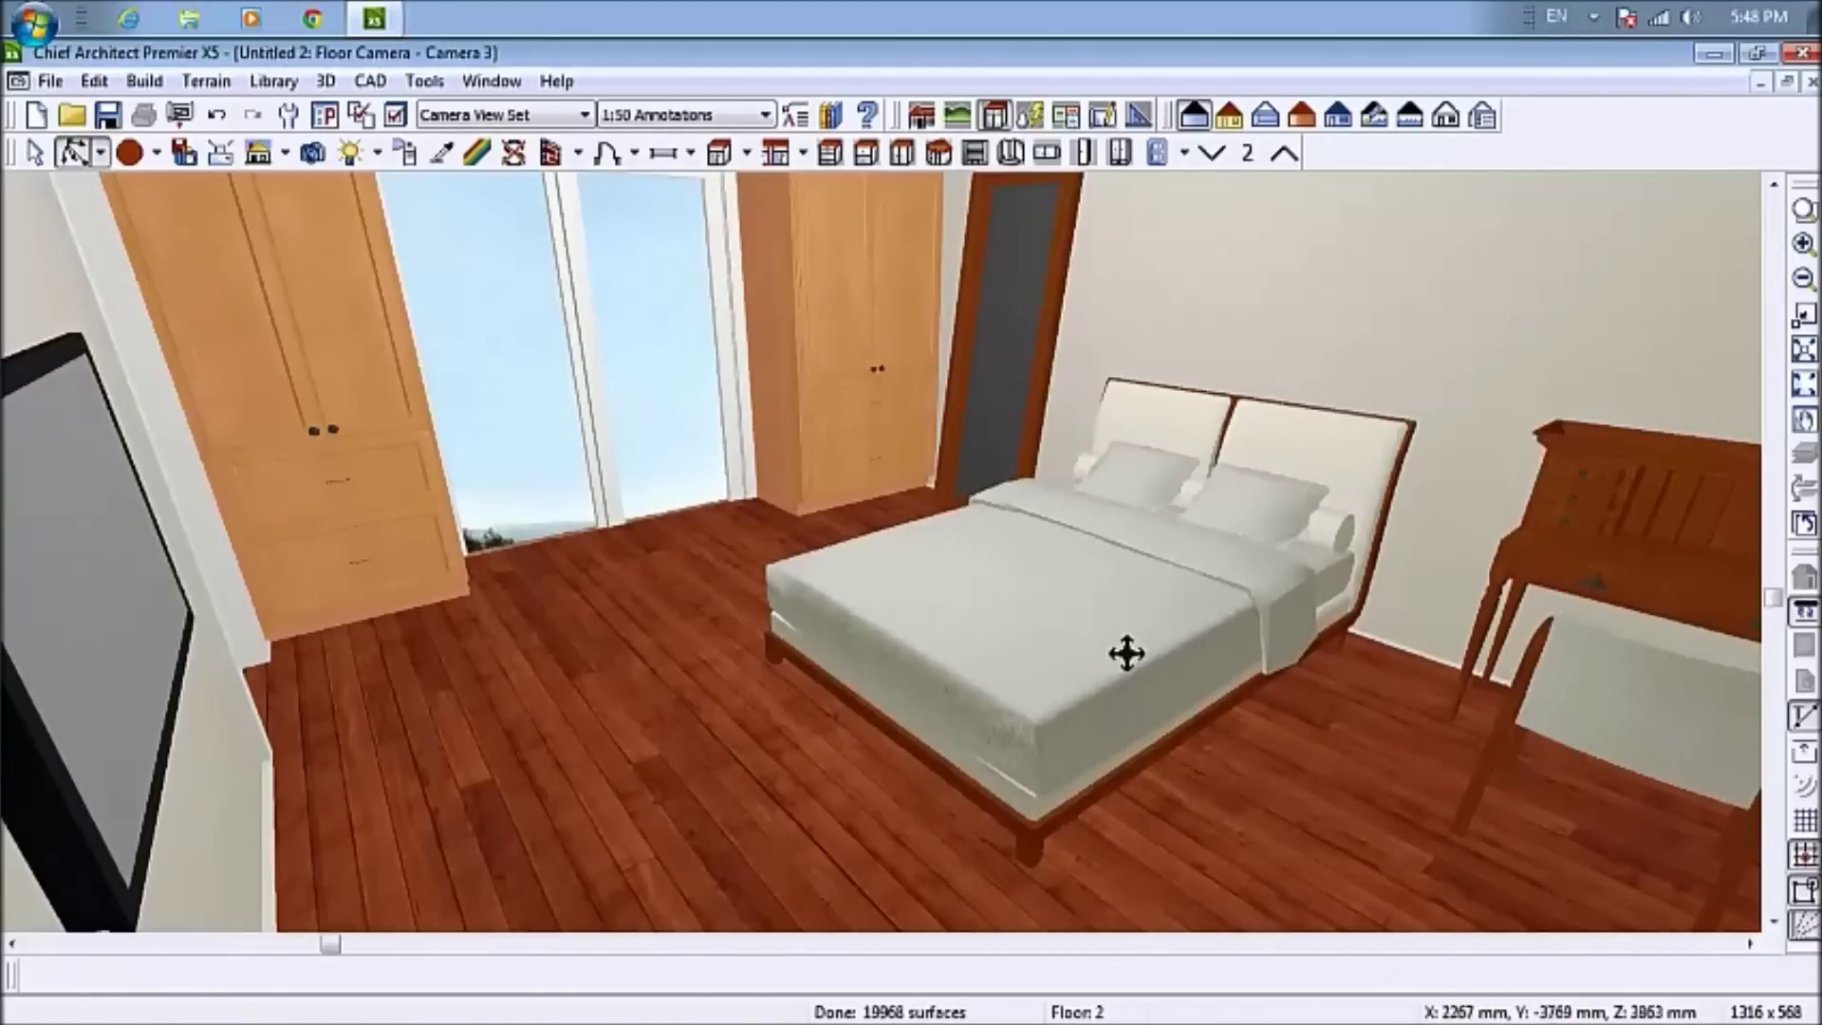
{"action": "left_click_drag", "start_coordinate": [1127, 653], "coordinate": [1127, 653]}
{"action": "key", "text": "Left"}
{"action": "key", "text": "Left"}
{"action": "key", "text": "Left"}
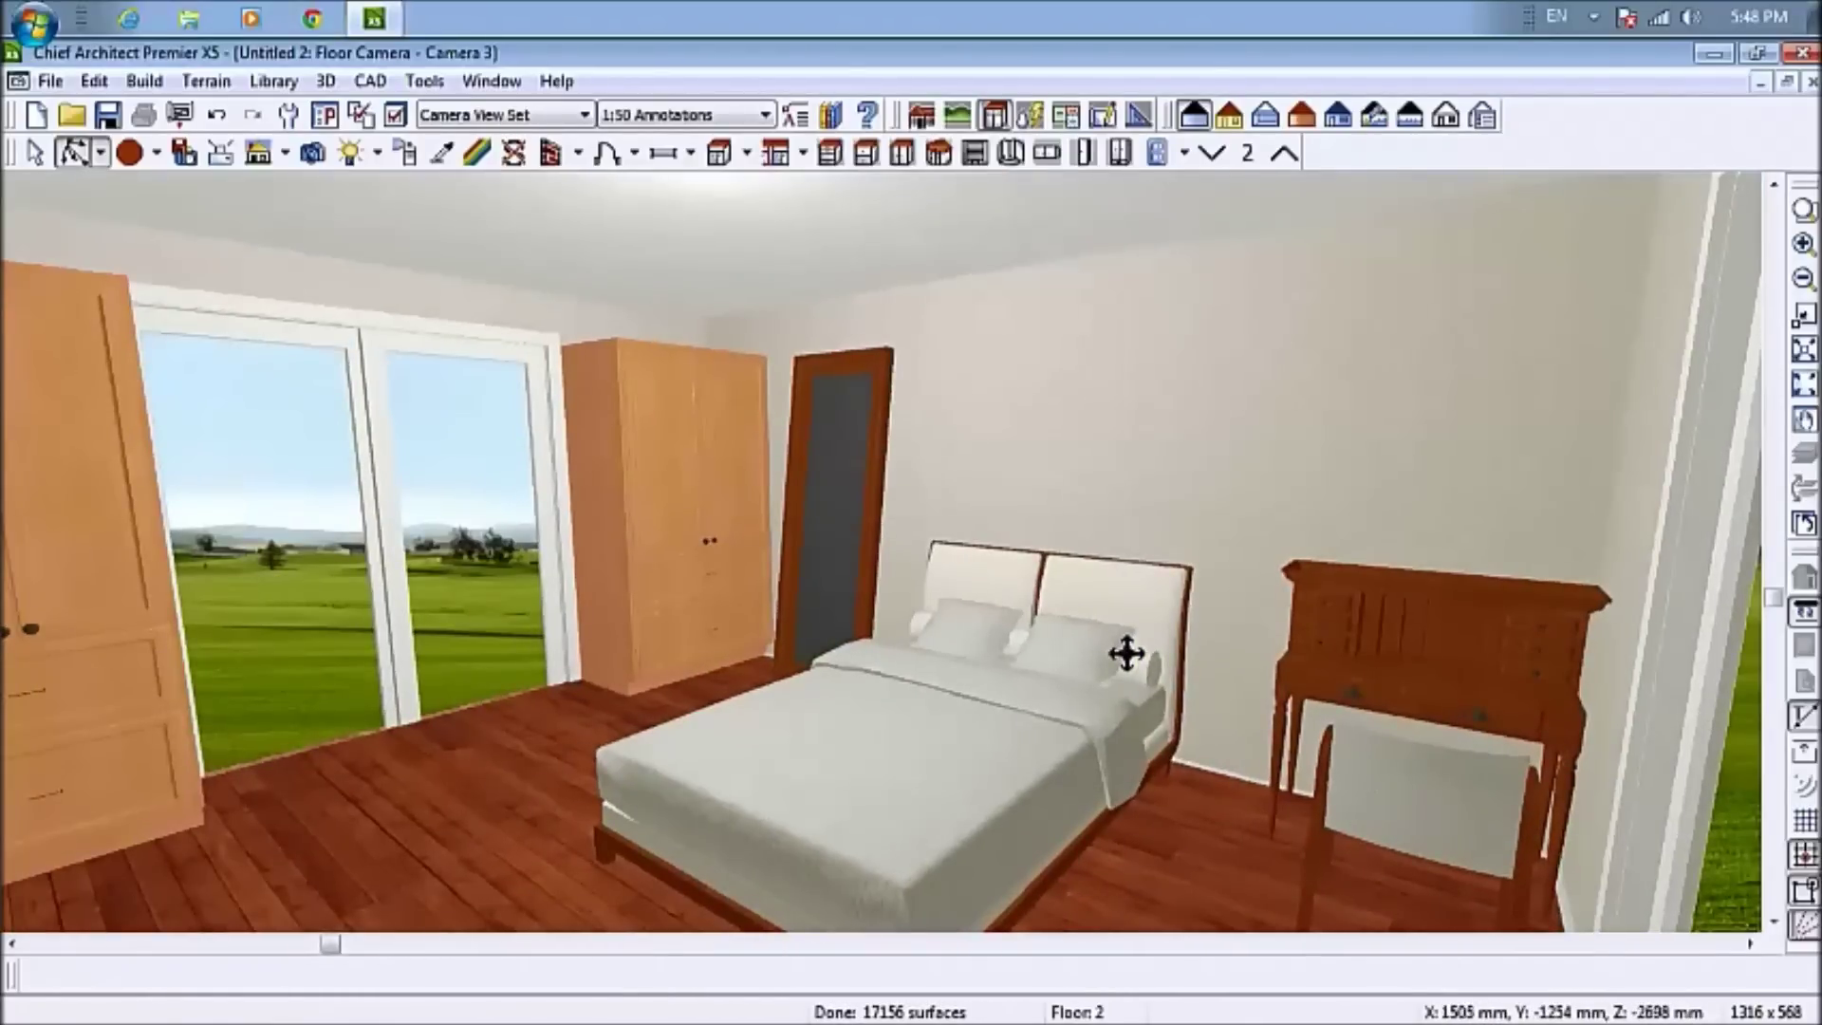
{"action": "key", "text": "Left"}
{"action": "key", "text": "Left"}
{"action": "key", "text": "Left"}
{"action": "key", "text": "Left"}
{"action": "key", "text": "Left"}
{"action": "key", "text": "Left"}
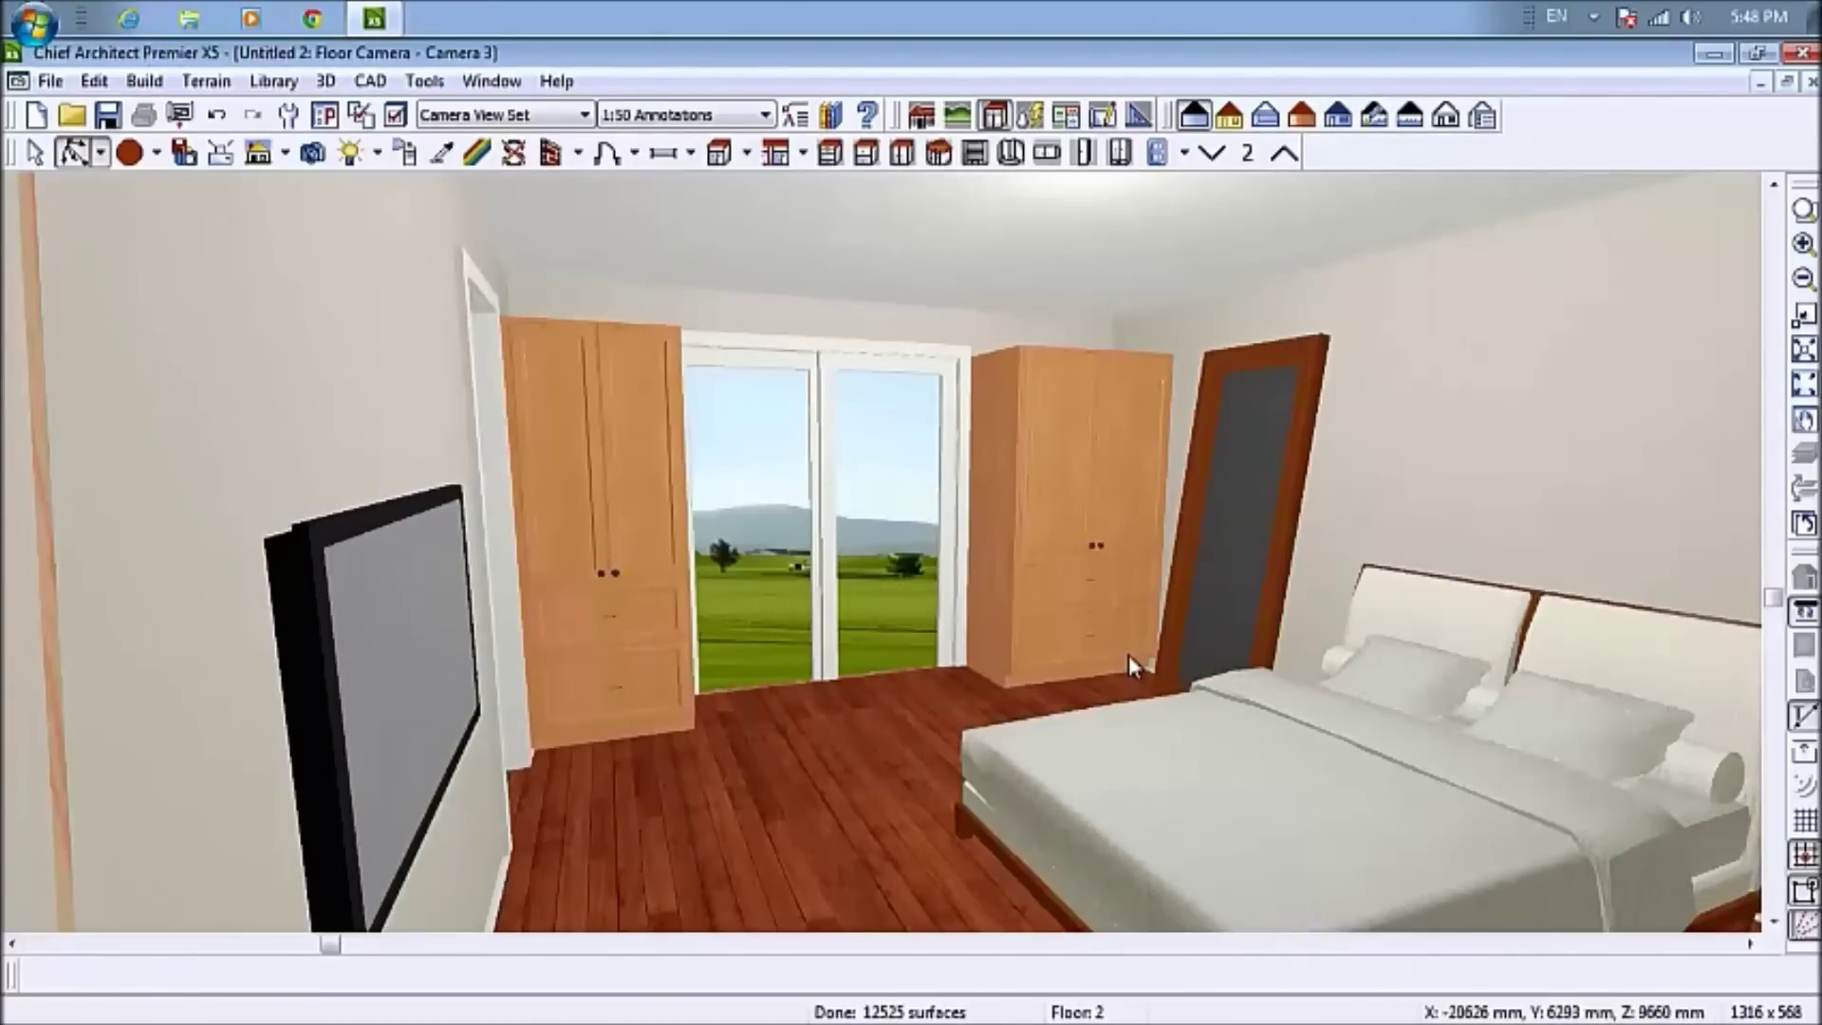
Close the first bedroom view and place a new floor camera facing the other bedroom's bed and desk
{"action": "left_click", "coordinate": [1812, 83]}
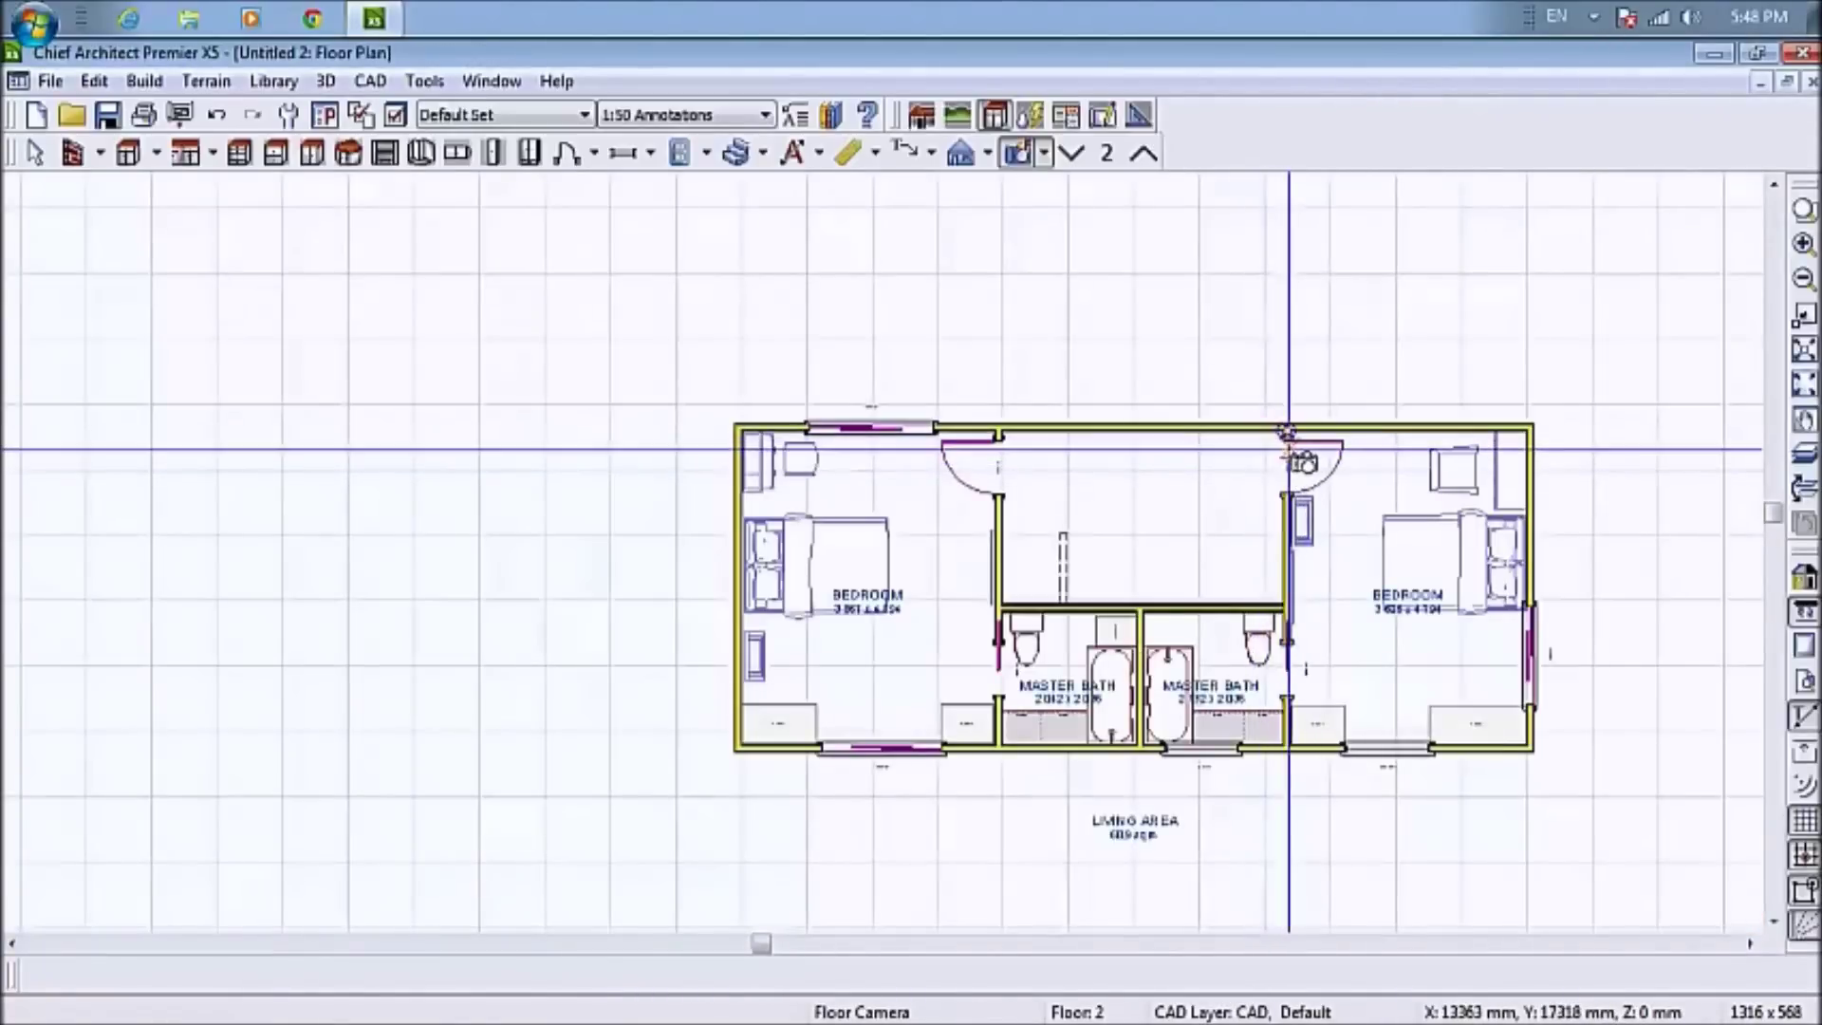
{"action": "left_click_drag", "start_coordinate": [1315, 459], "coordinate": [1327, 482]}
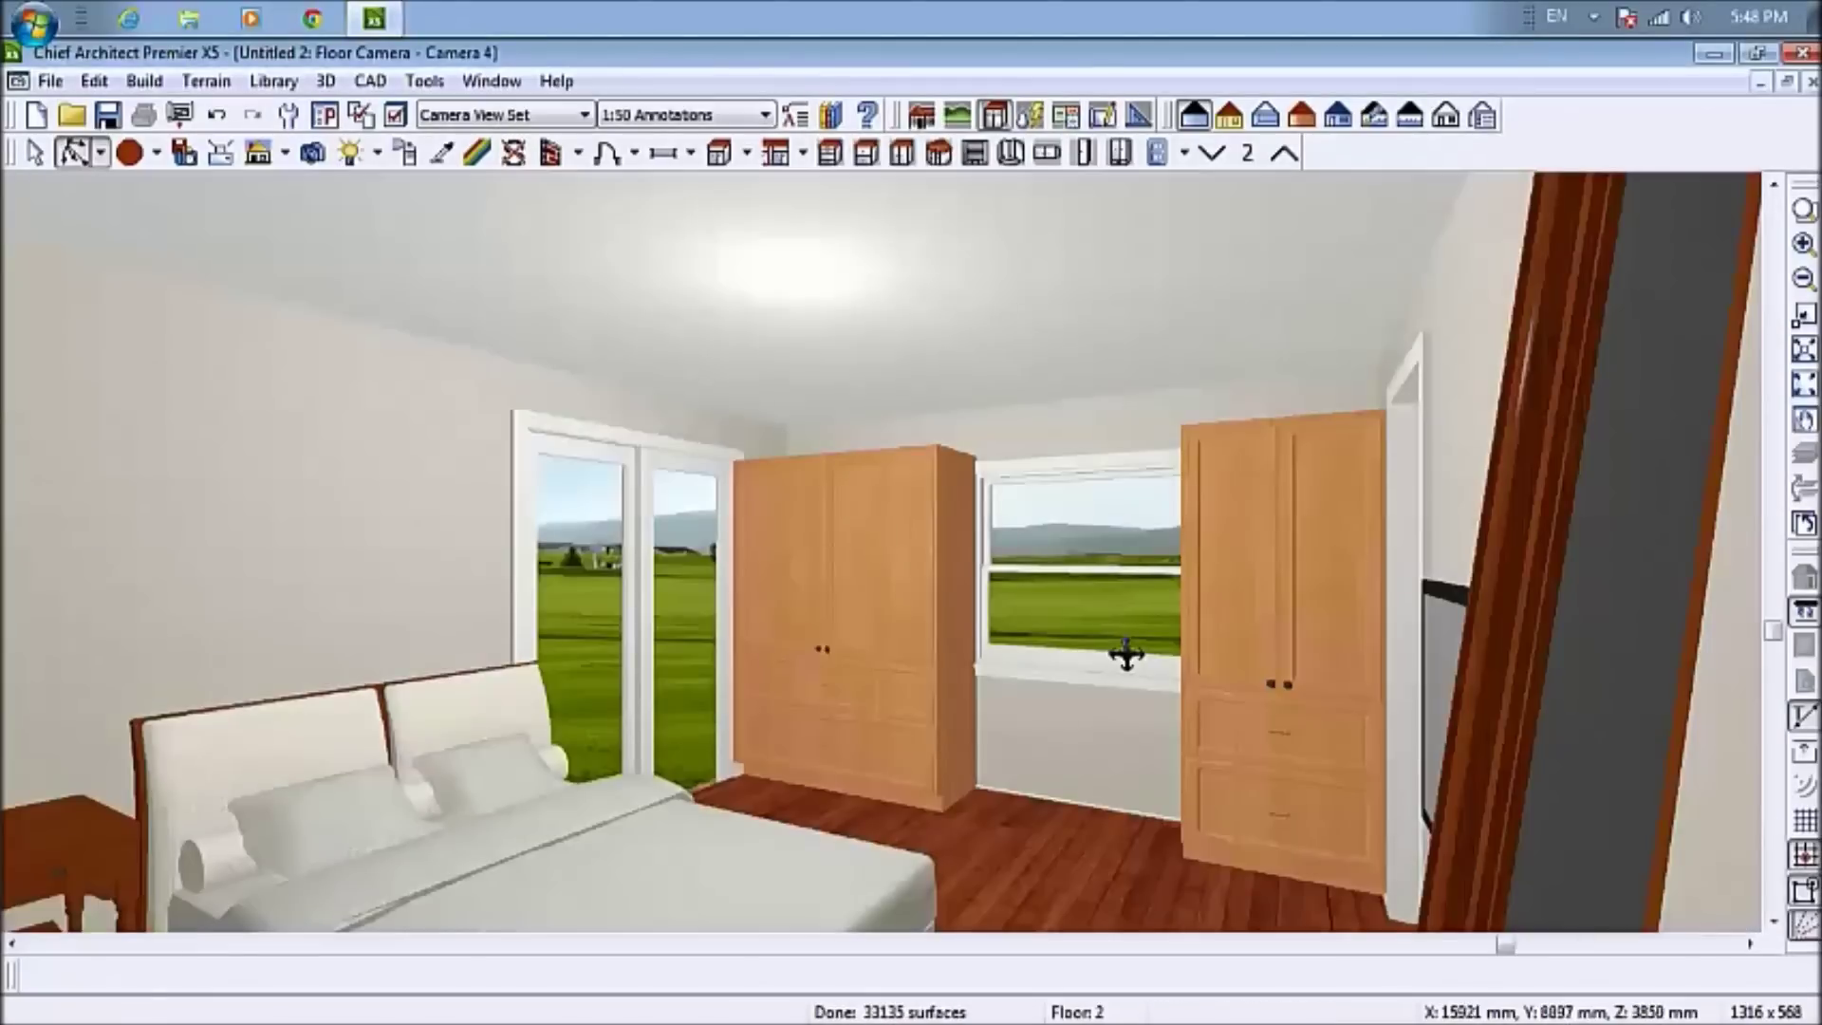
{"action": "left_click_drag", "start_coordinate": [1126, 654], "coordinate": [1127, 654]}
Look around toward the wardrobes, doorway, bed and windows
{"action": "key", "text": "Right"}
{"action": "key", "text": "Right"}
{"action": "key", "text": "Right"}
{"action": "key", "text": "Right"}
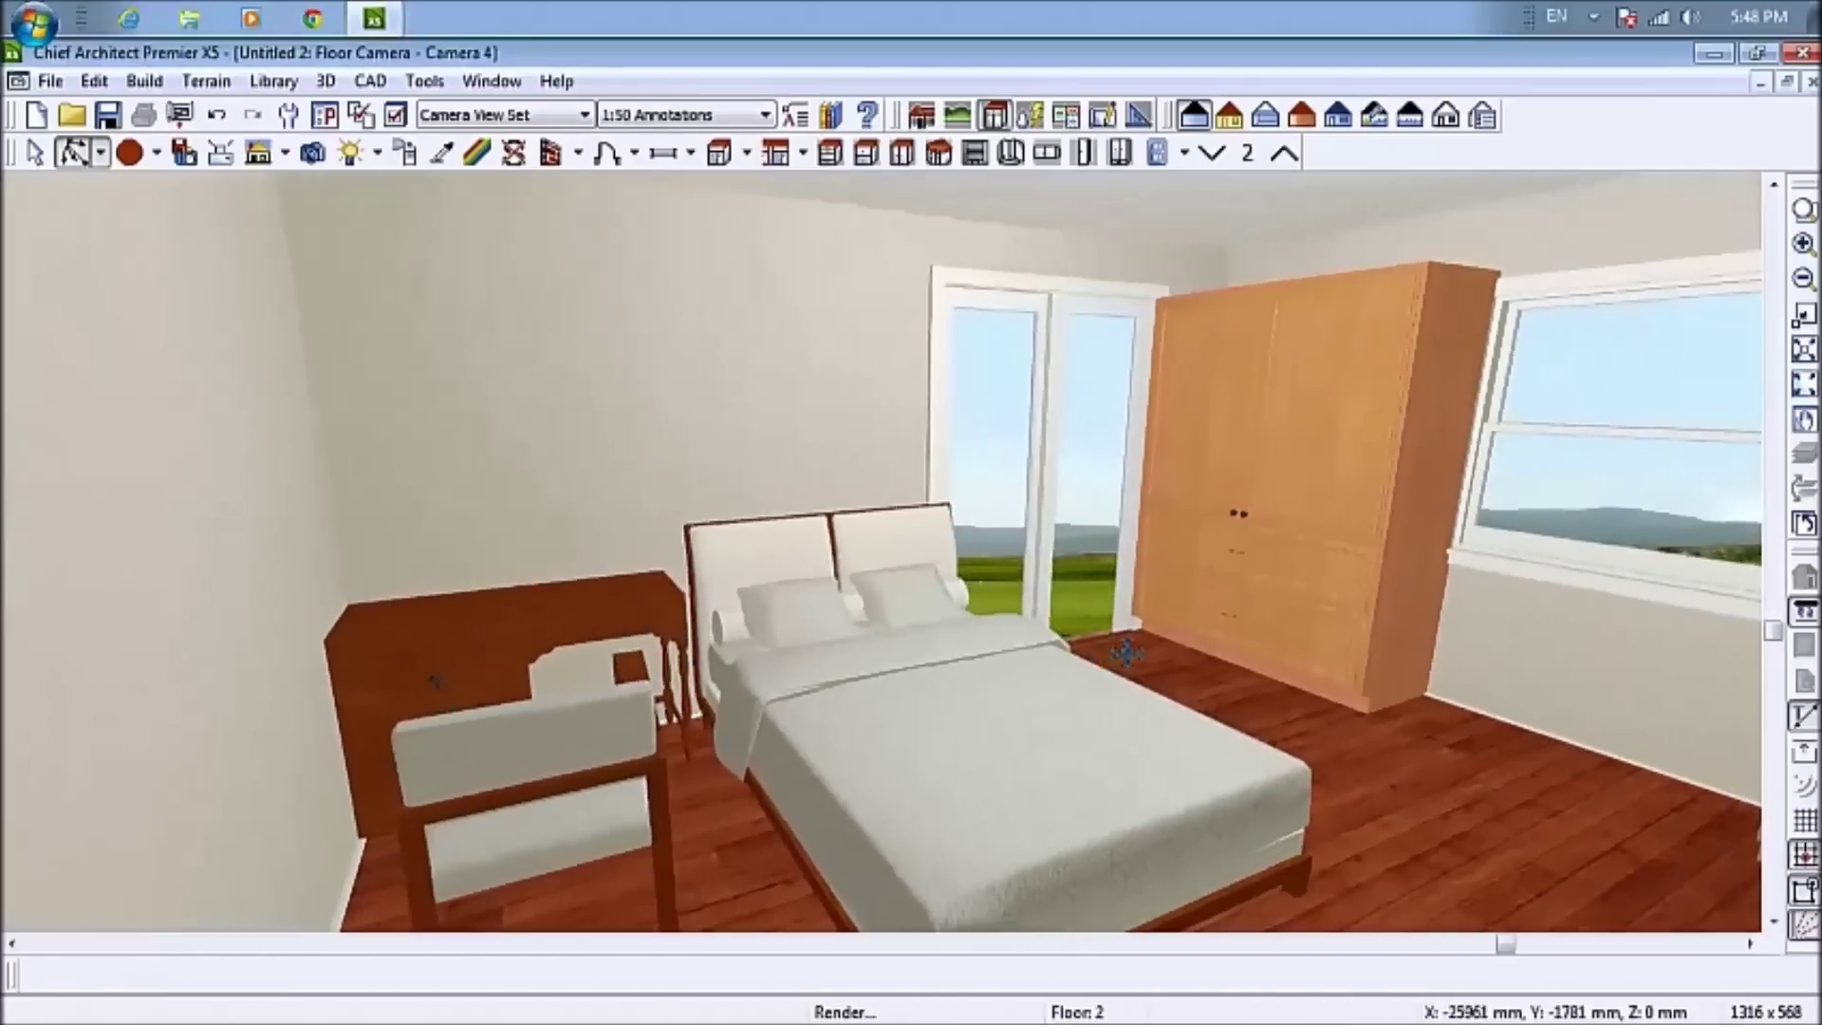
{"action": "key", "text": "Right"}
{"action": "key", "text": "Right"}
{"action": "key", "text": "Right"}
{"action": "key", "text": "Right"}
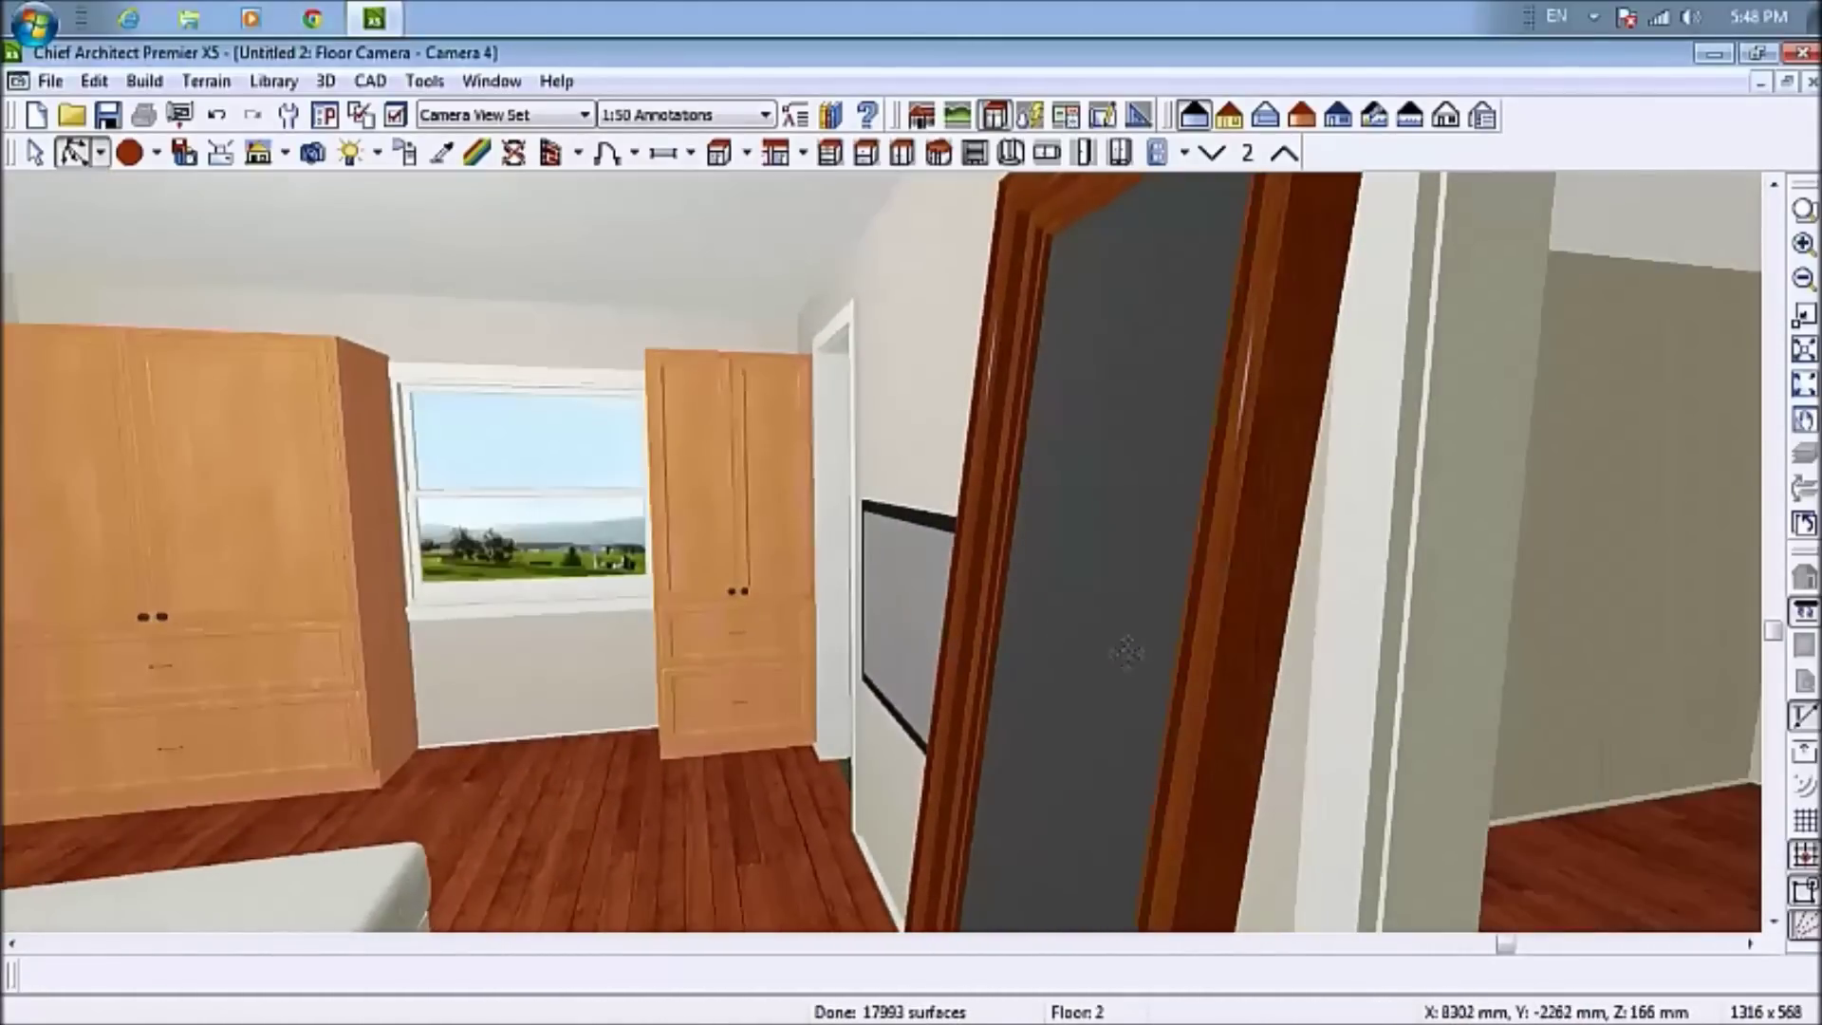
{"action": "key", "text": "Right"}
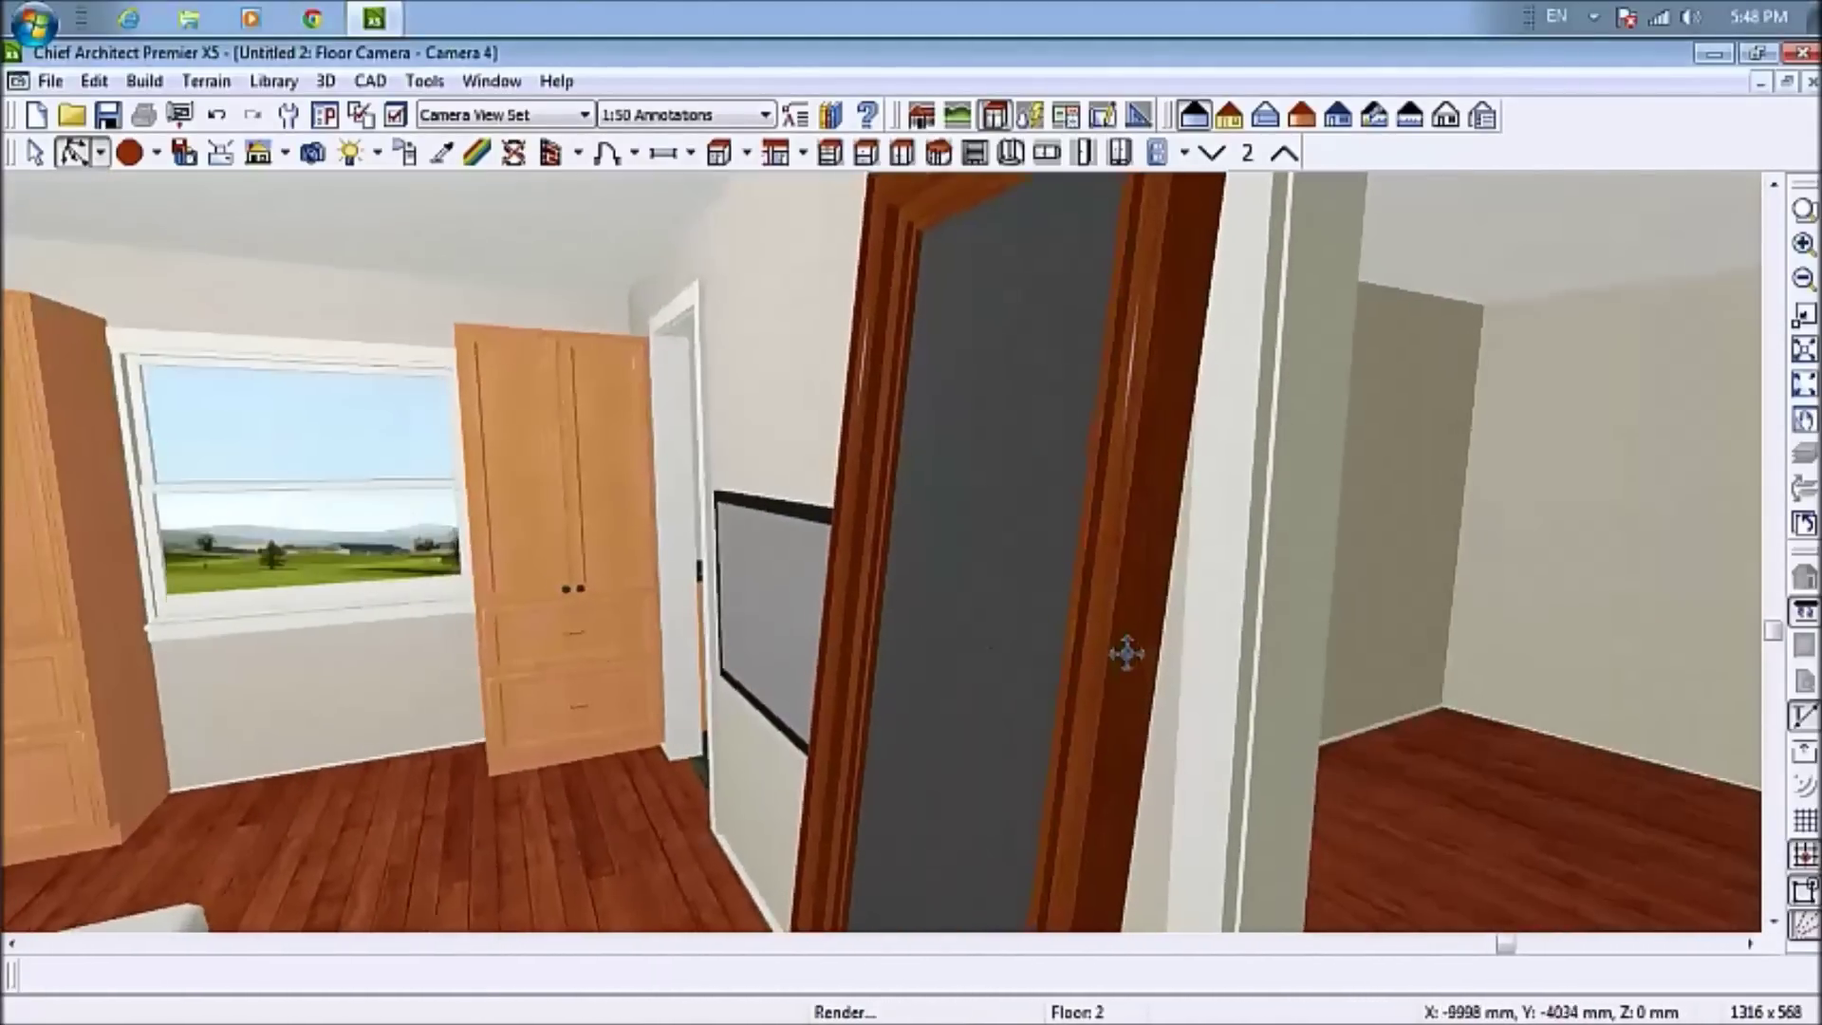
{"action": "key", "text": "Left"}
{"action": "key", "text": "Left"}
{"action": "key", "text": "Left"}
{"action": "key", "text": "Left"}
{"action": "left_click_drag", "start_coordinate": [1127, 653], "coordinate": [1127, 653]}
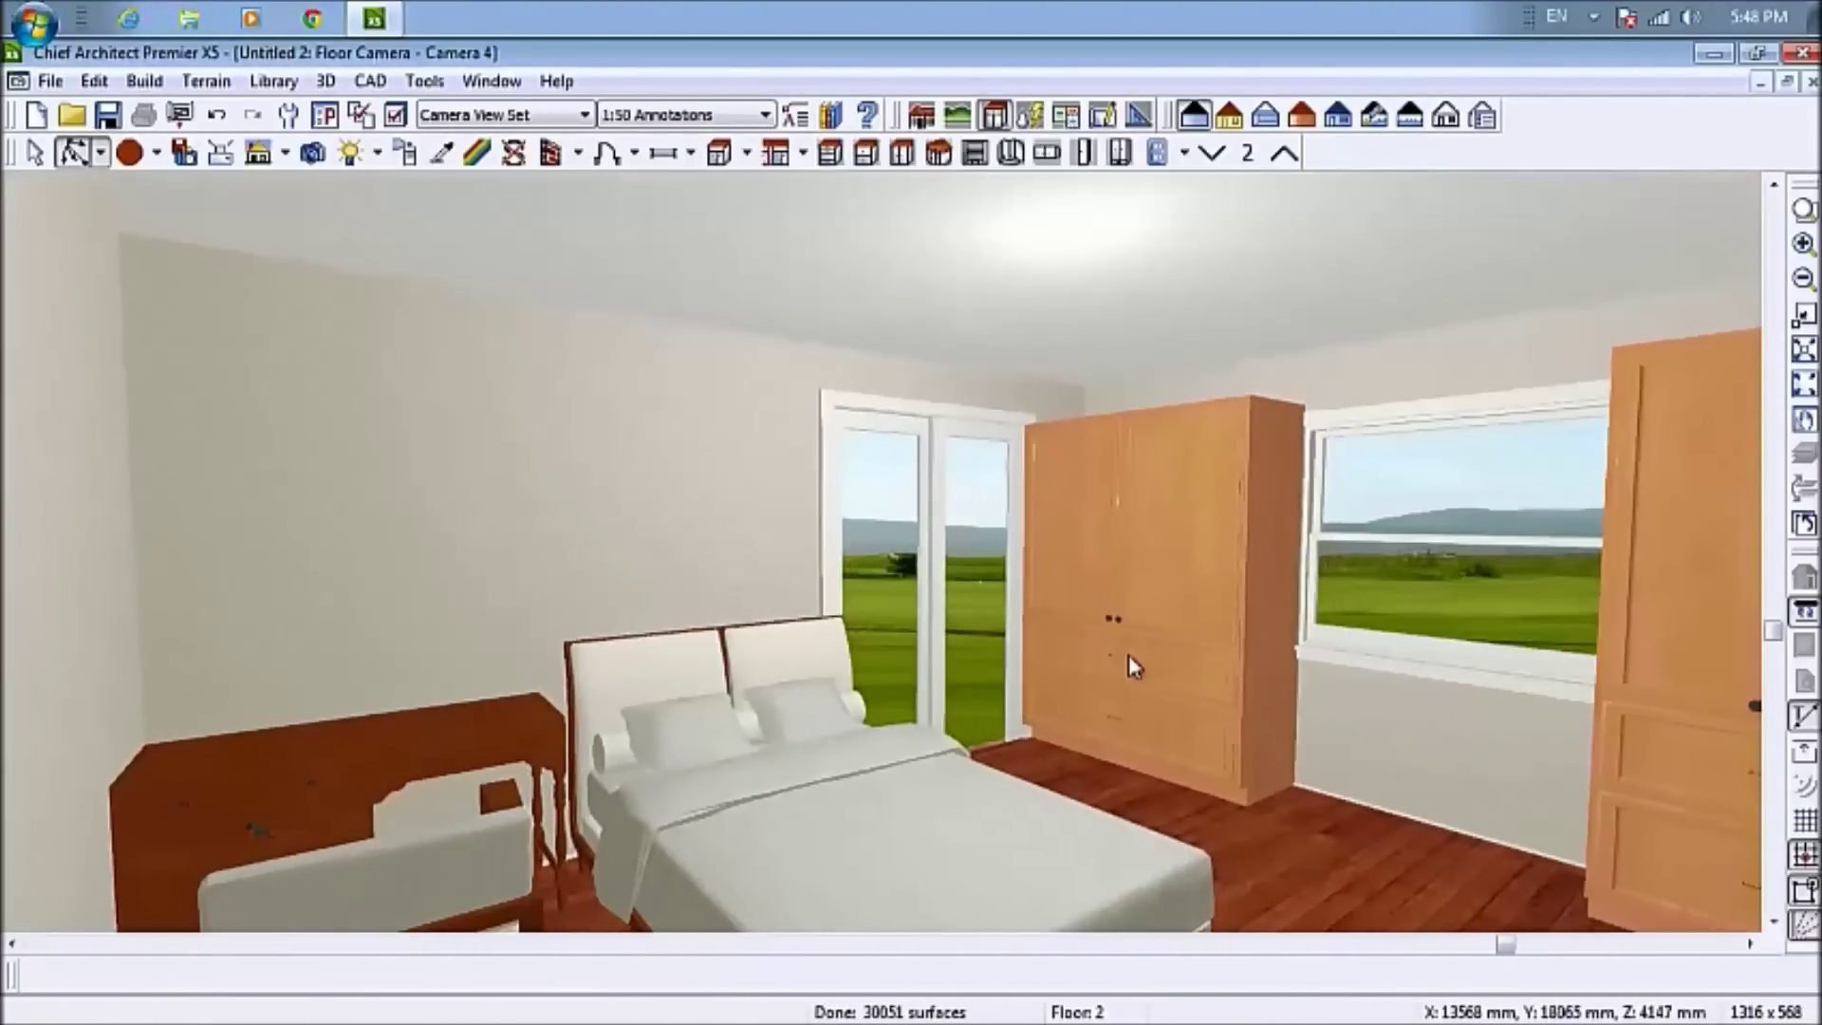